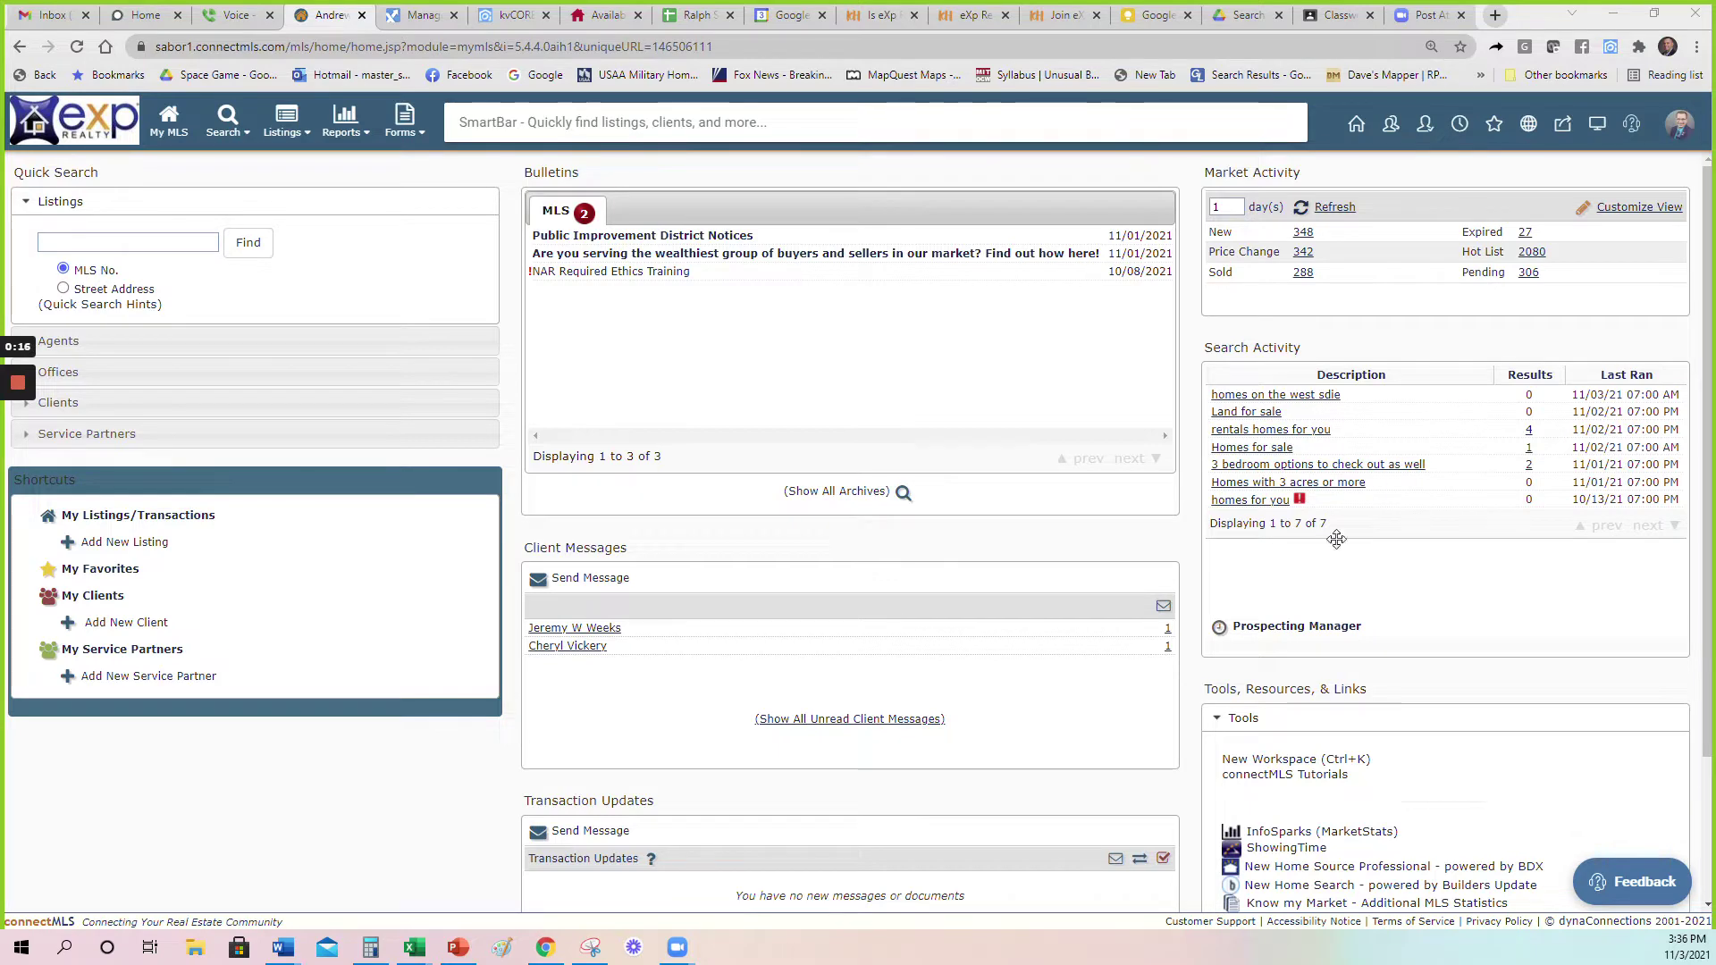
# Launch the Courthouse Retrieval Systems (CRS) records tool from Tools, Resources & Links.
pyautogui.scroll(-1, 1307, 588)
pyautogui.scroll(-1, 1307, 588)
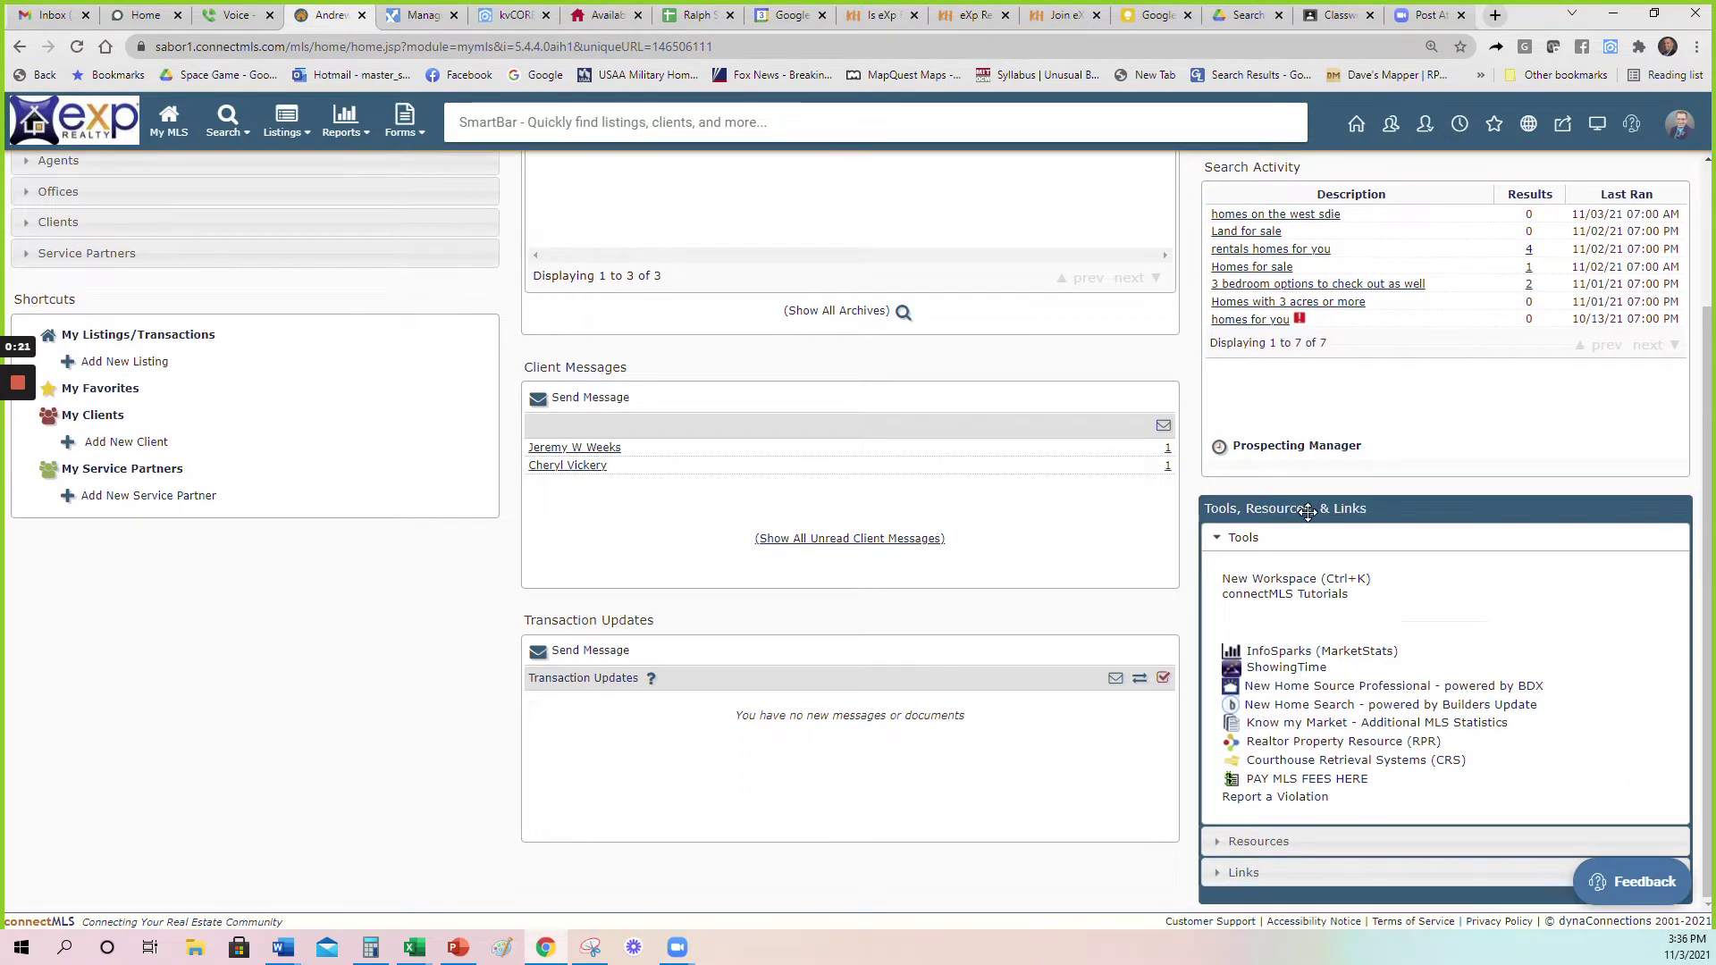
pyautogui.click(1326, 762)
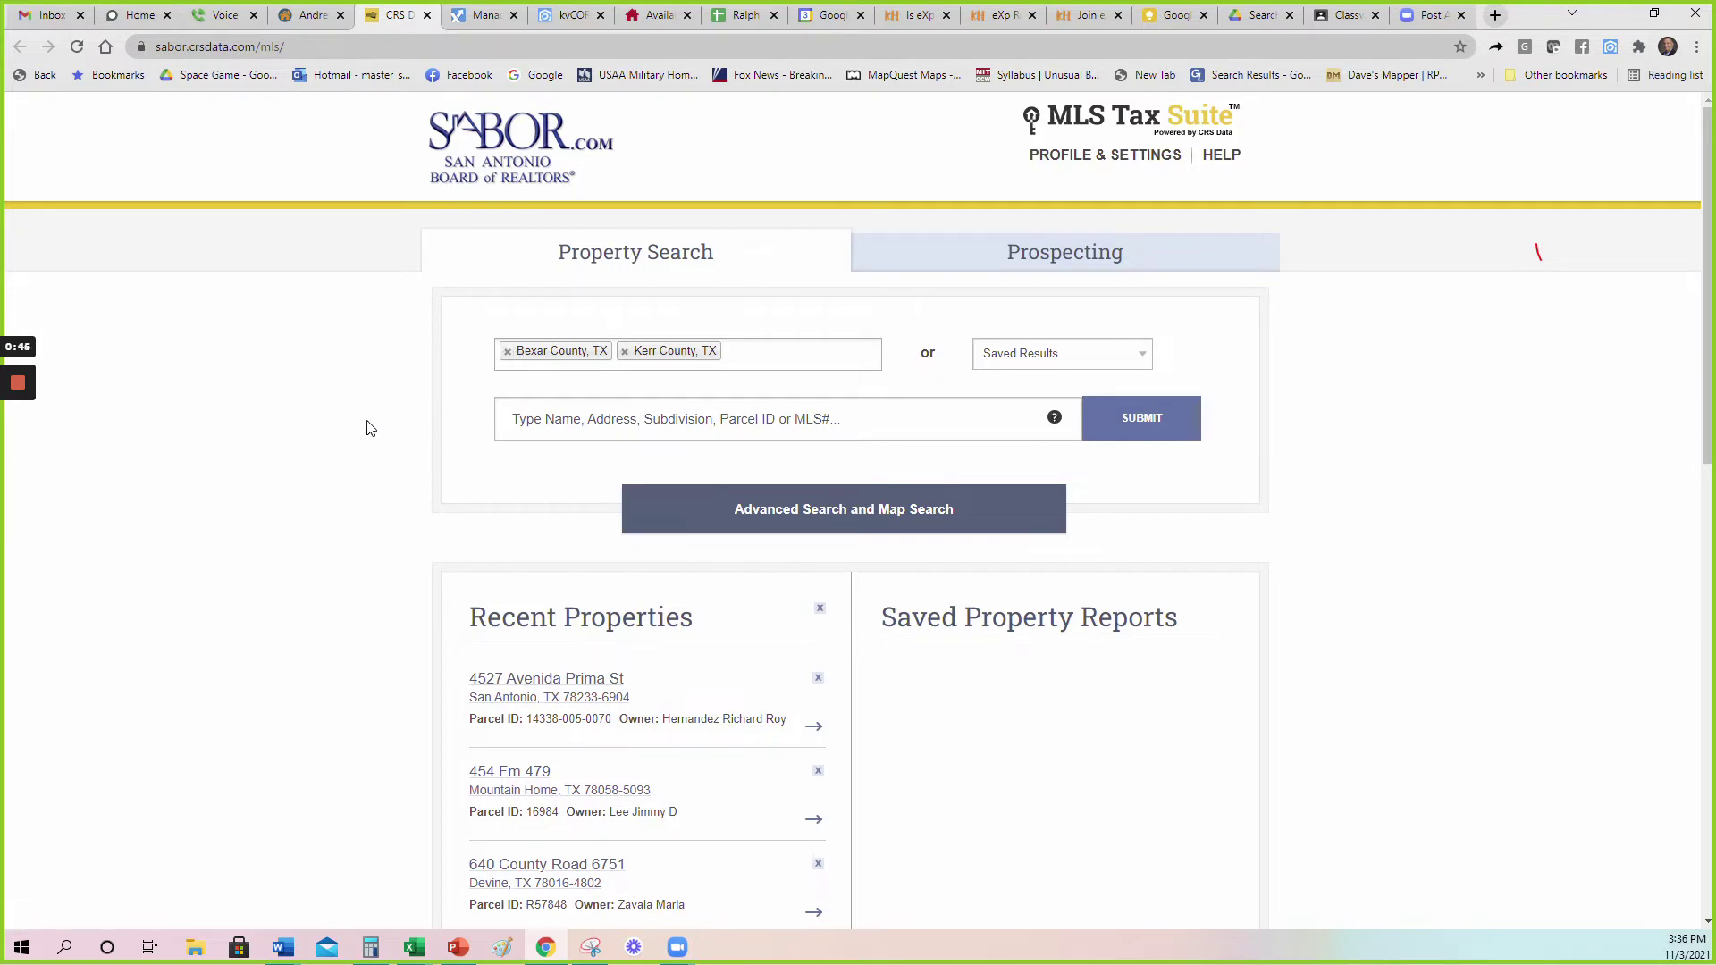
pyautogui.click(829, 350)
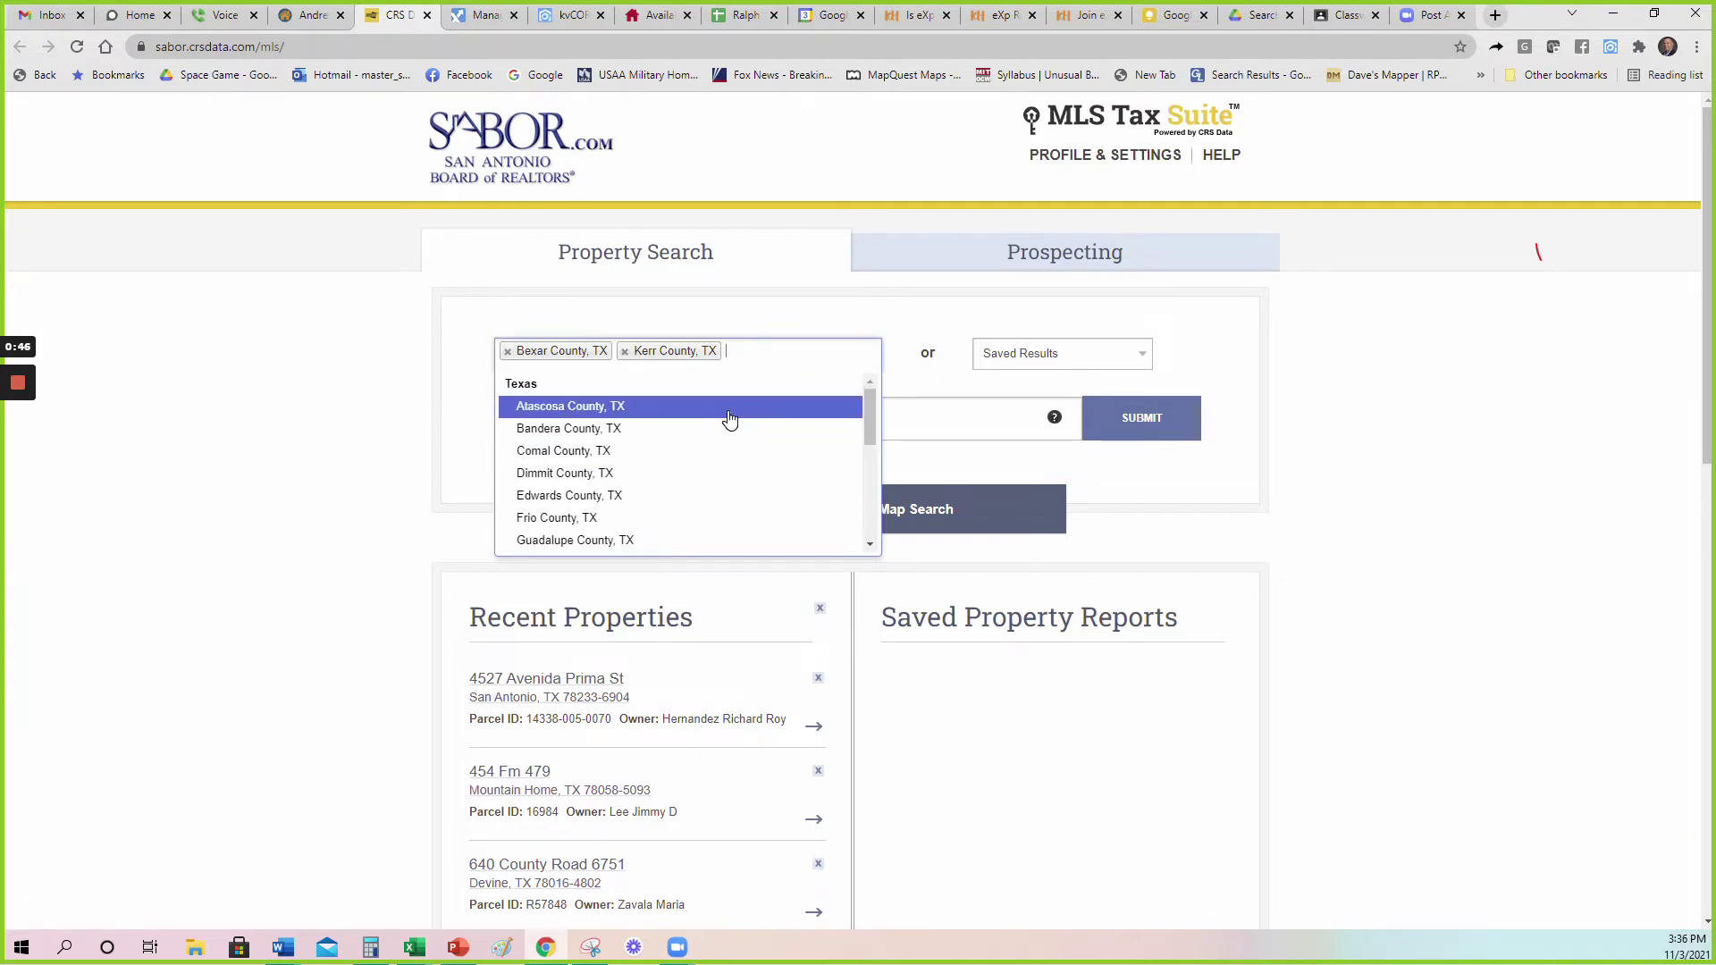
pyautogui.scroll(-1, 731, 418)
pyautogui.scroll(-3, 729, 420)
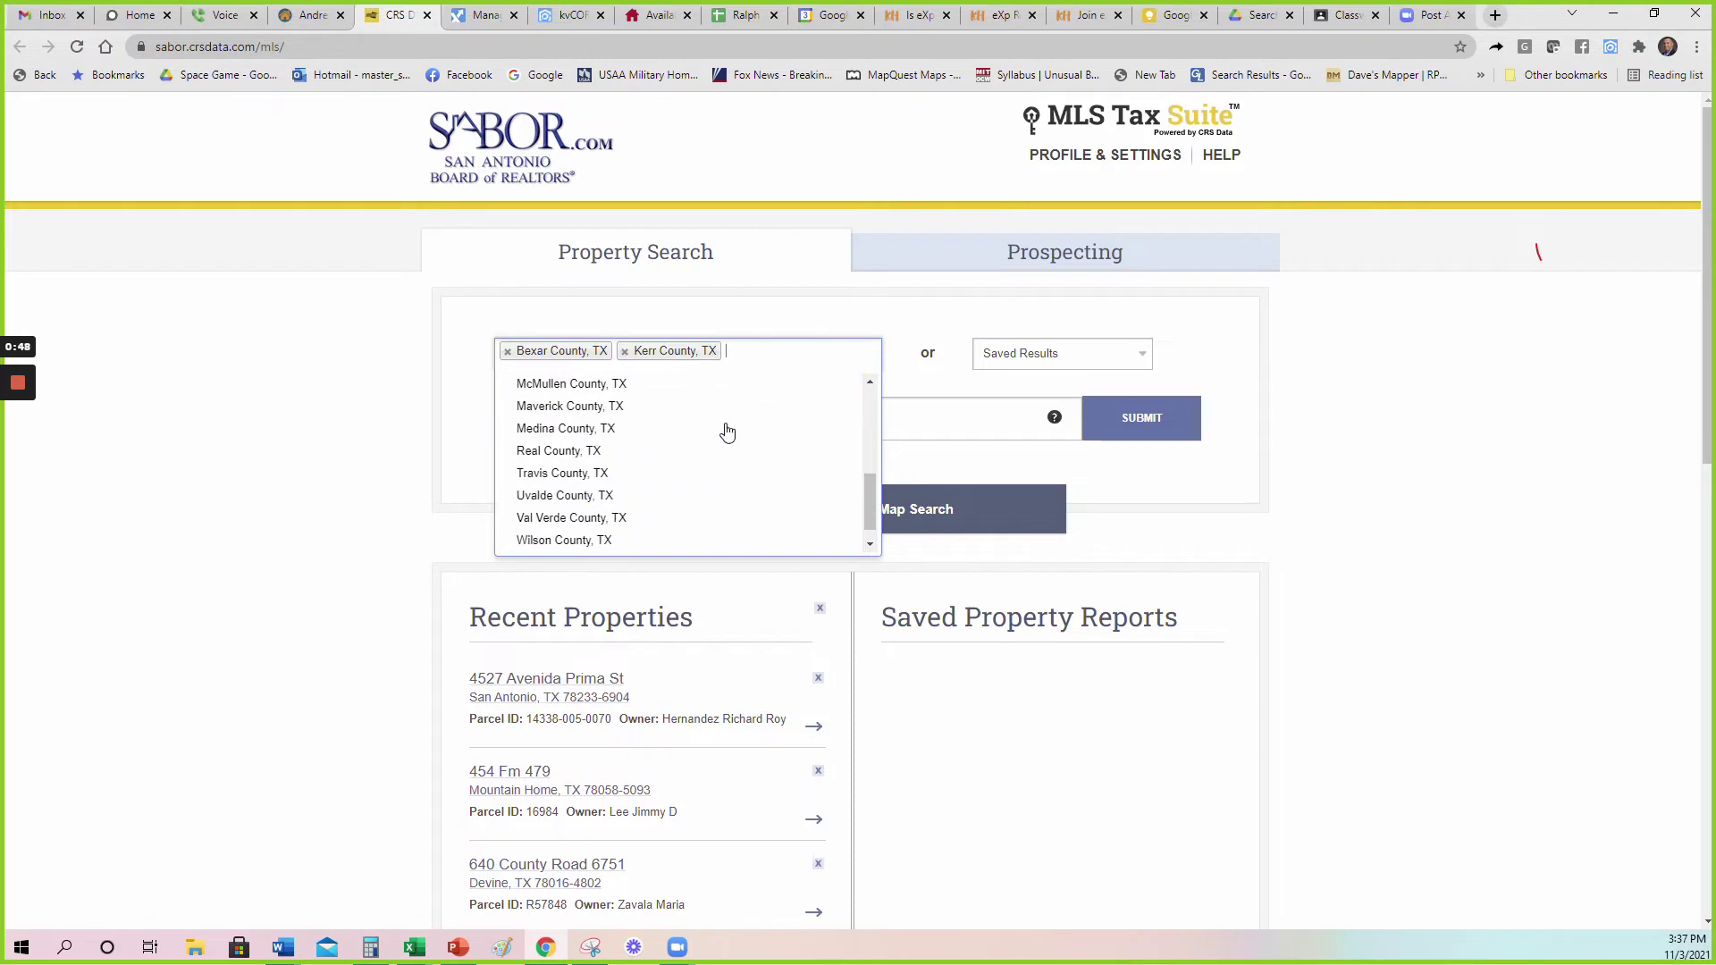
pyautogui.moveTo(873, 515); pyautogui.dragTo(869, 426)
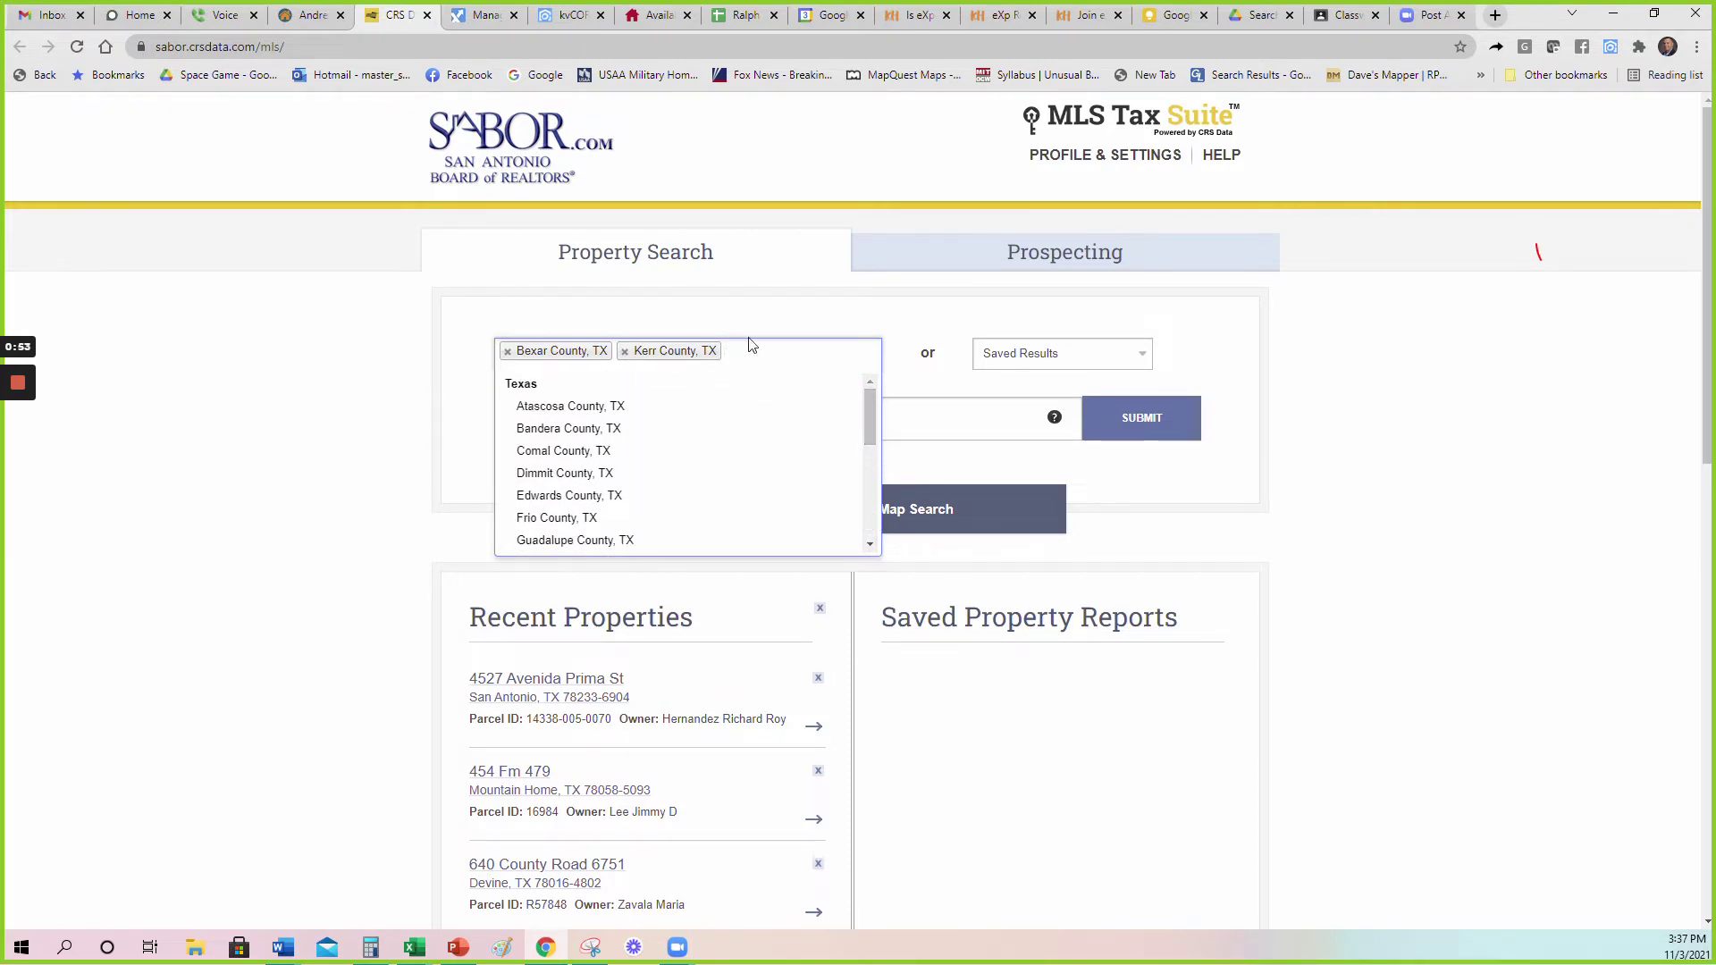
pyautogui.click(626, 357)
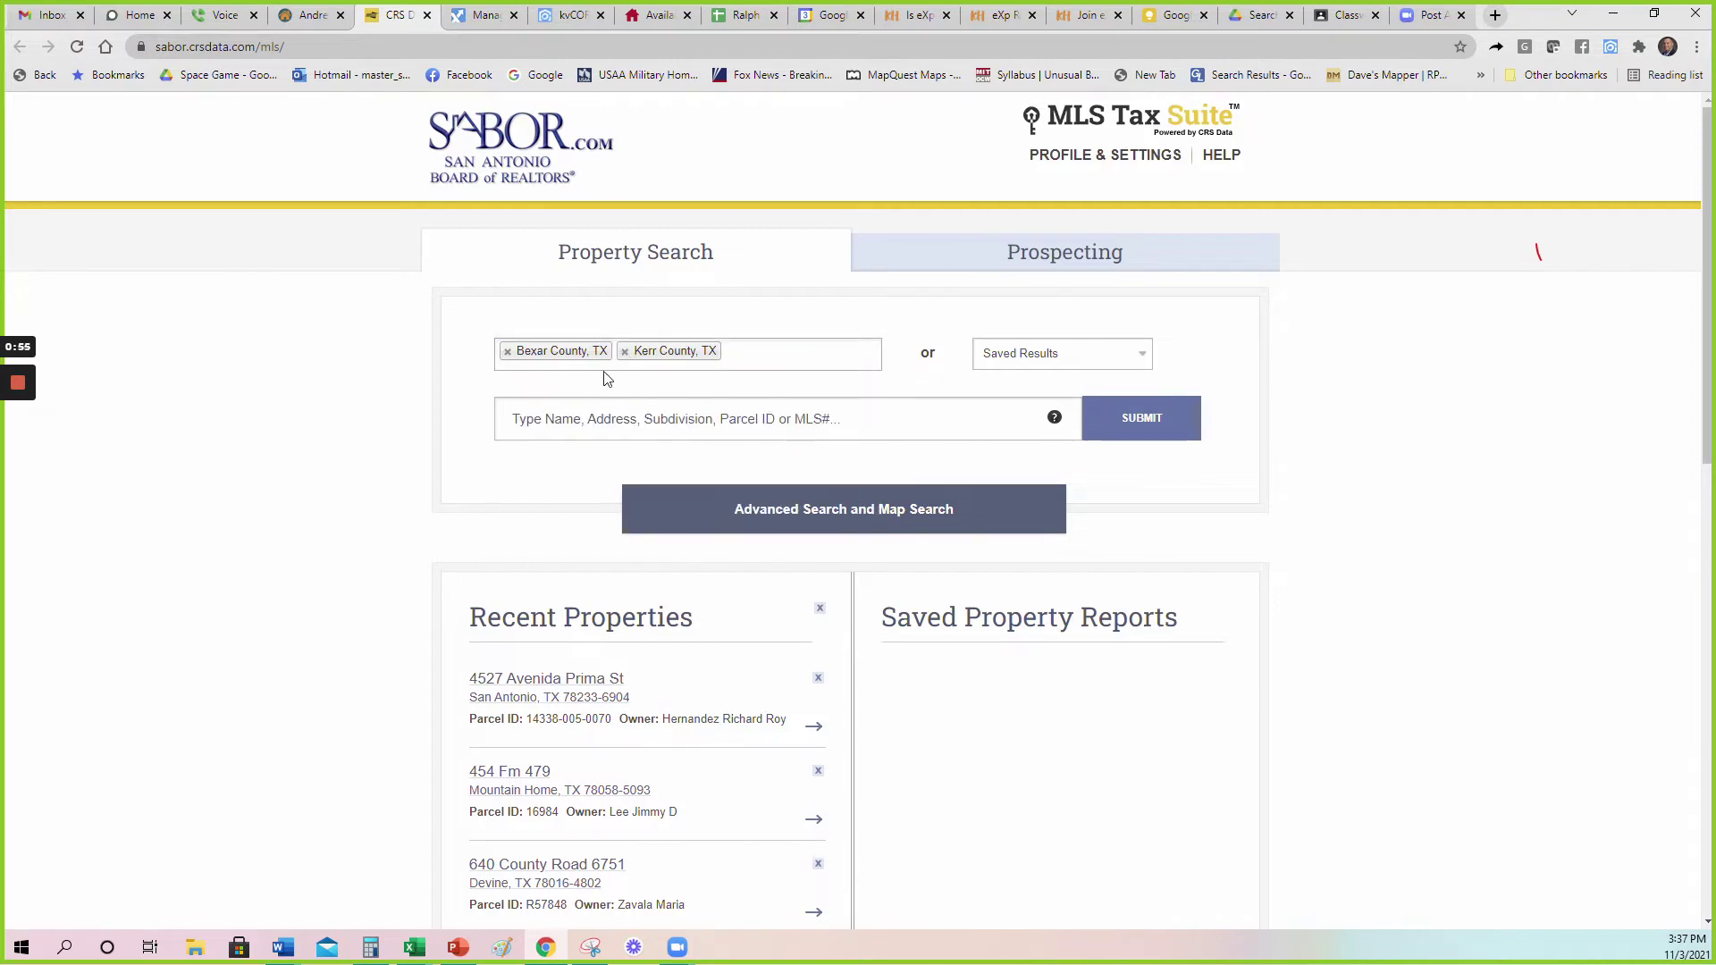
pyautogui.click(624, 351)
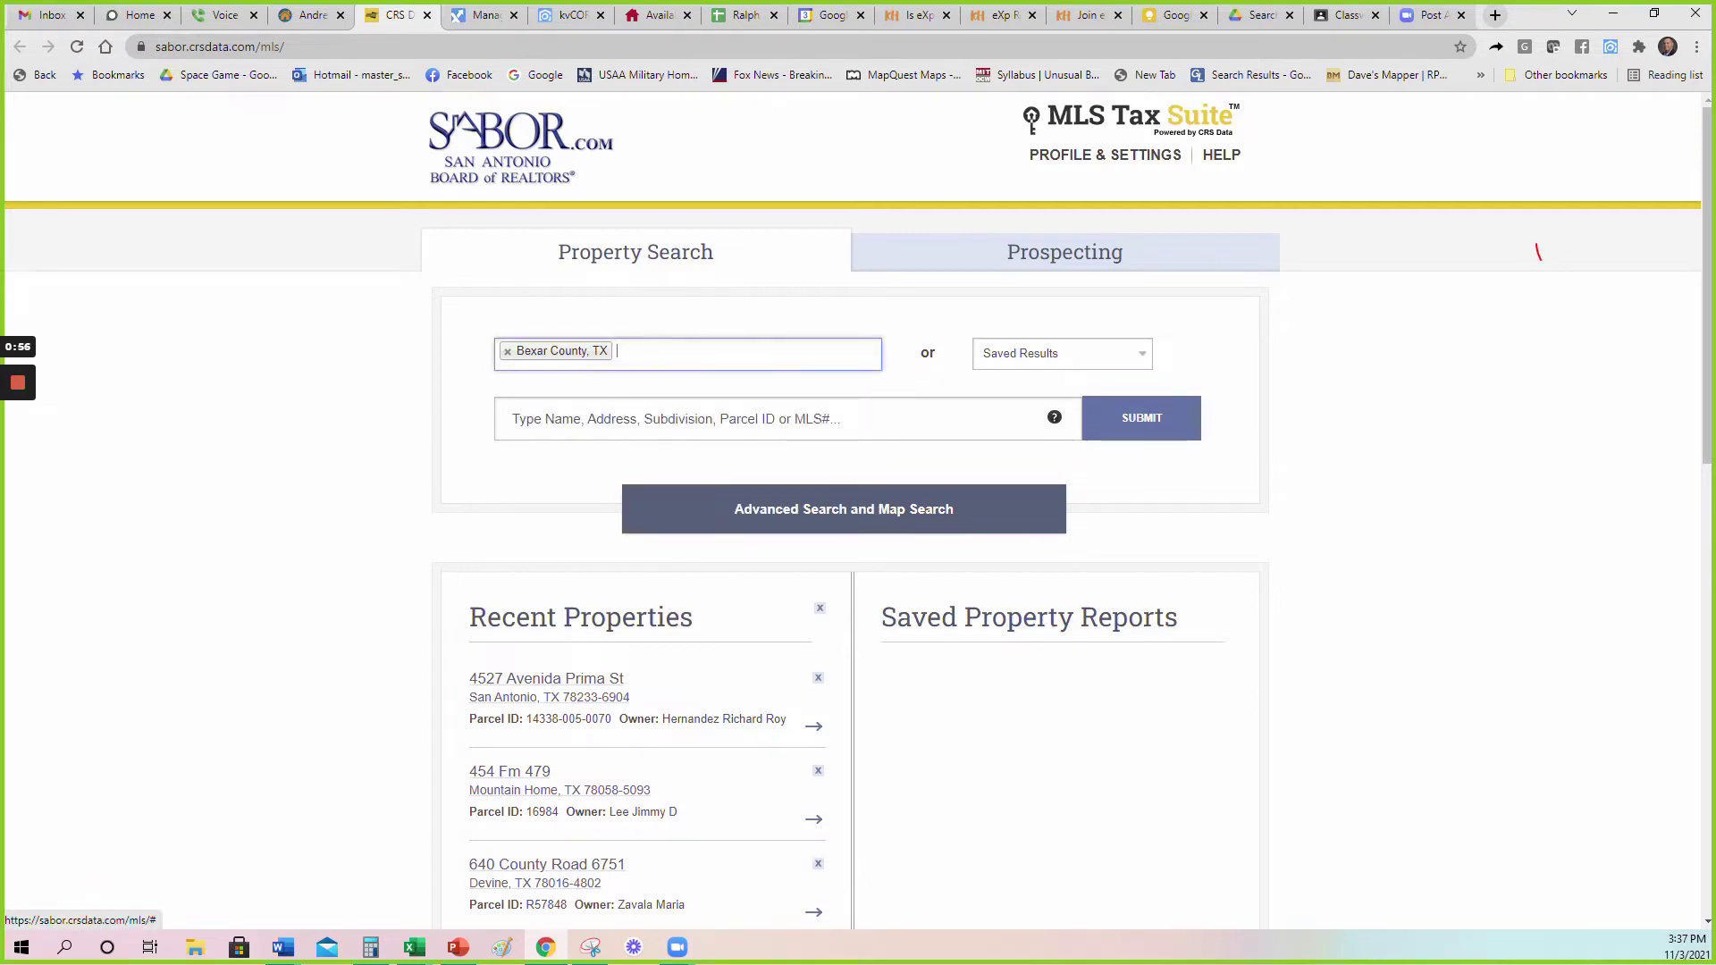
pyautogui.click(444, 434)
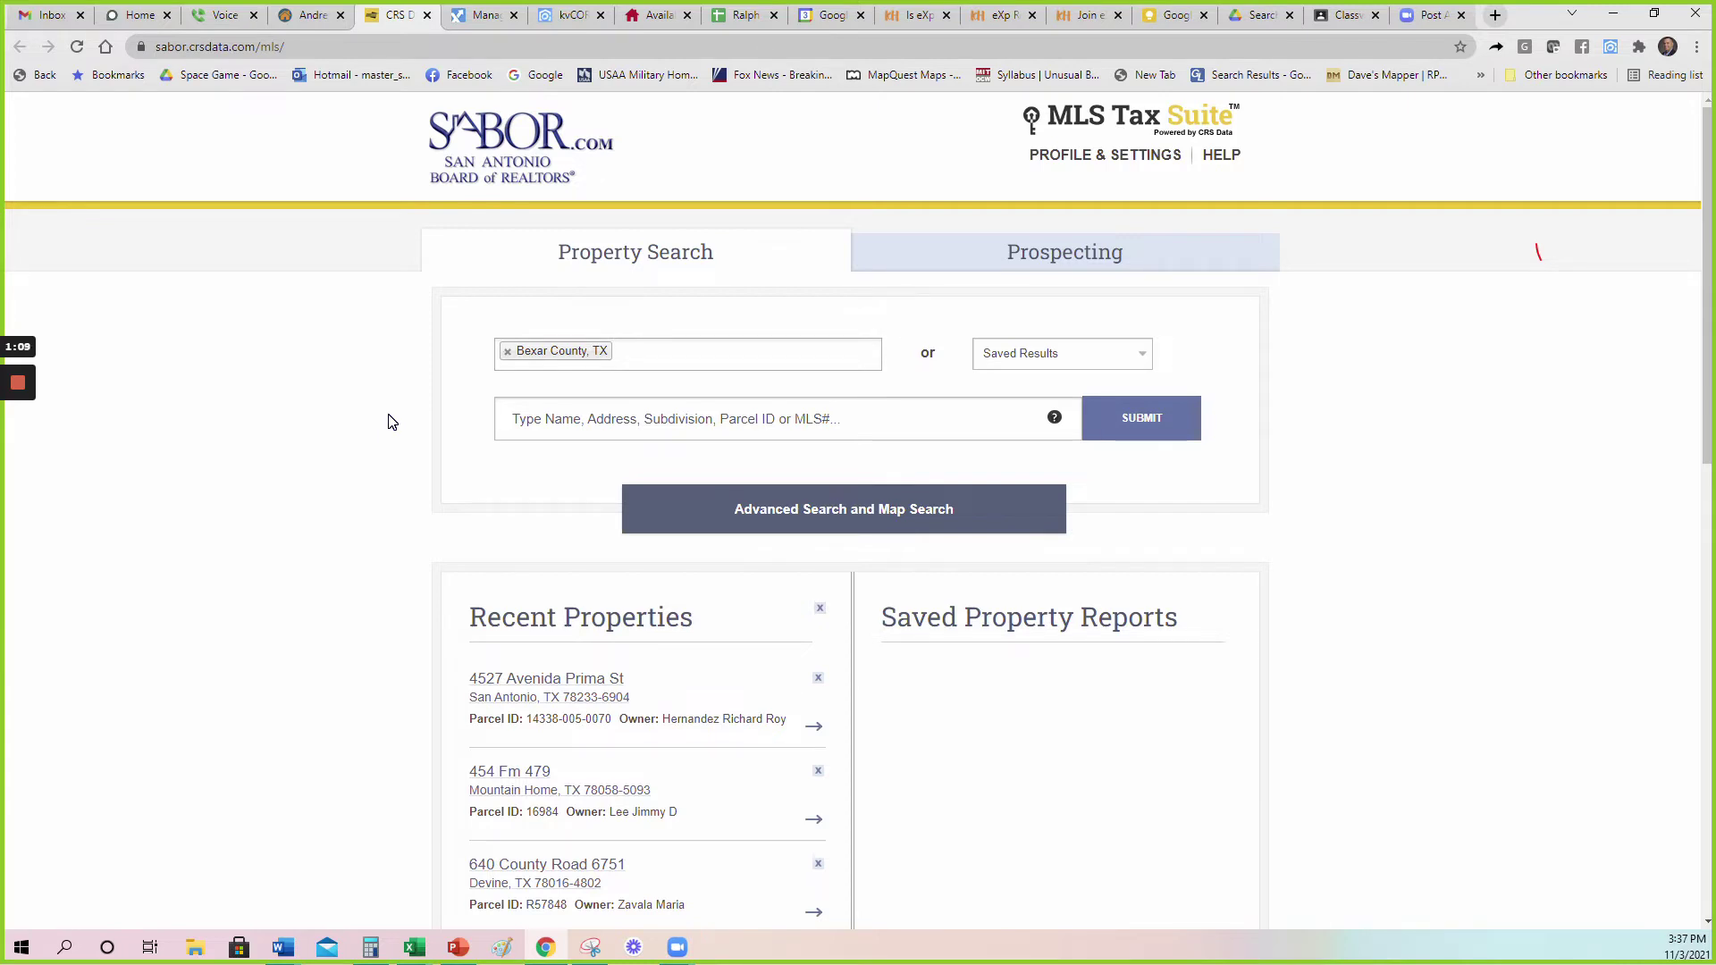
pyautogui.click(527, 686)
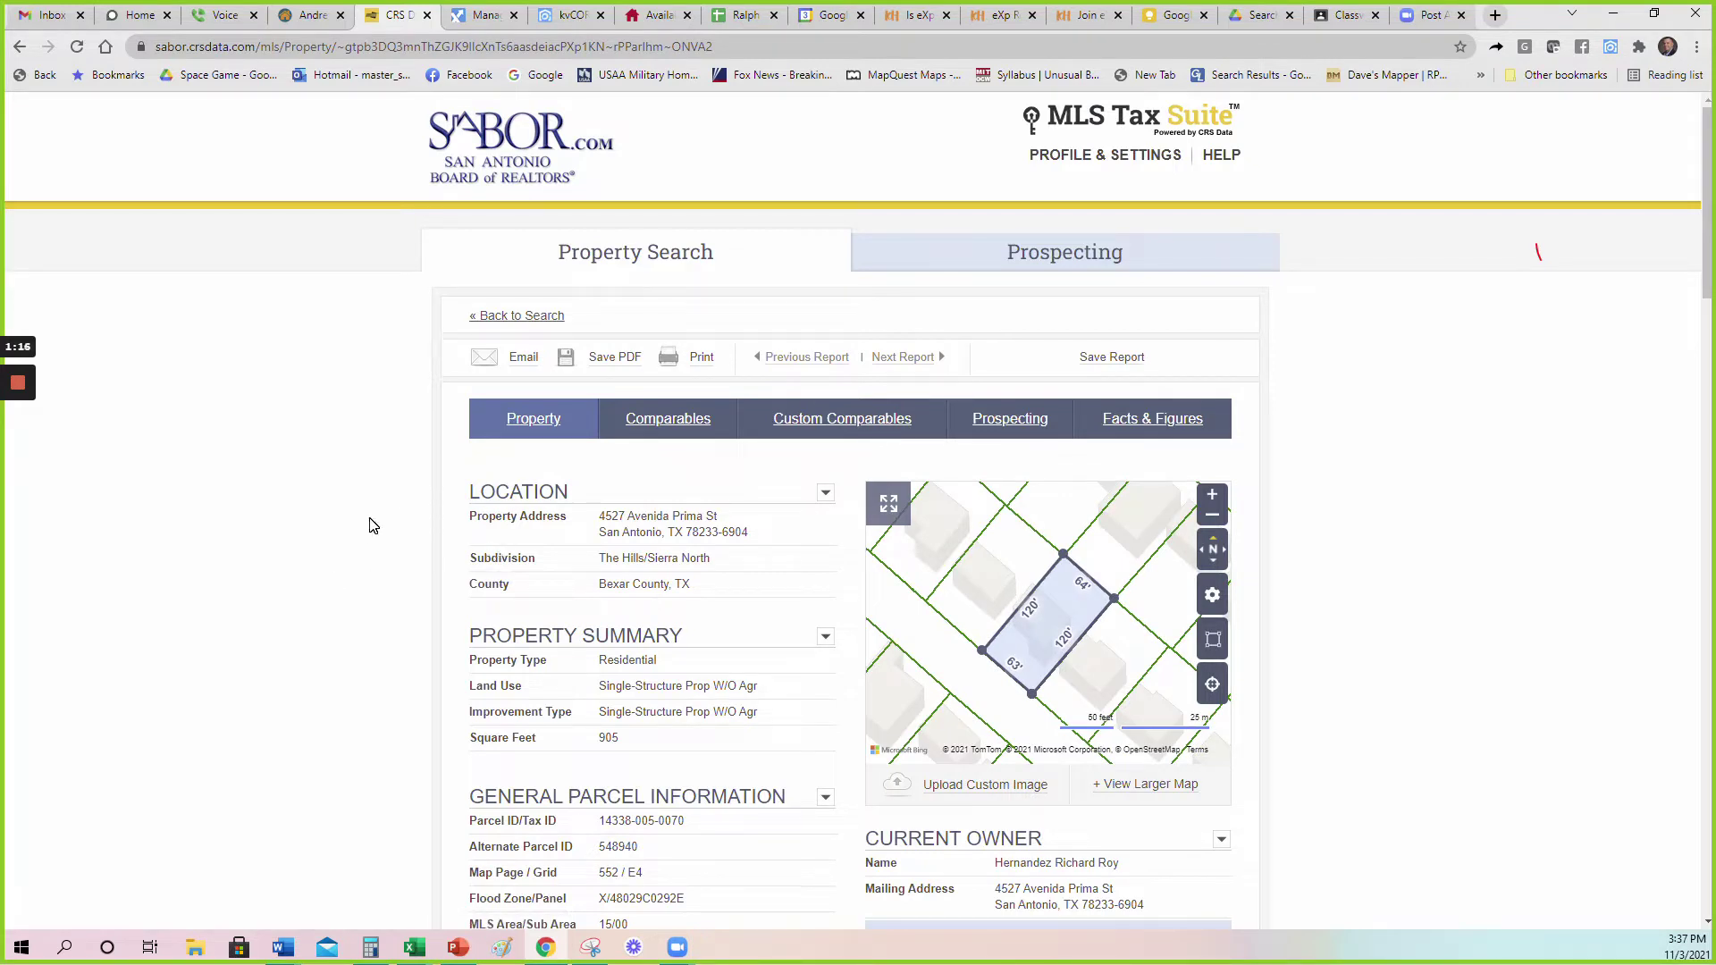
pyautogui.click(629, 259)
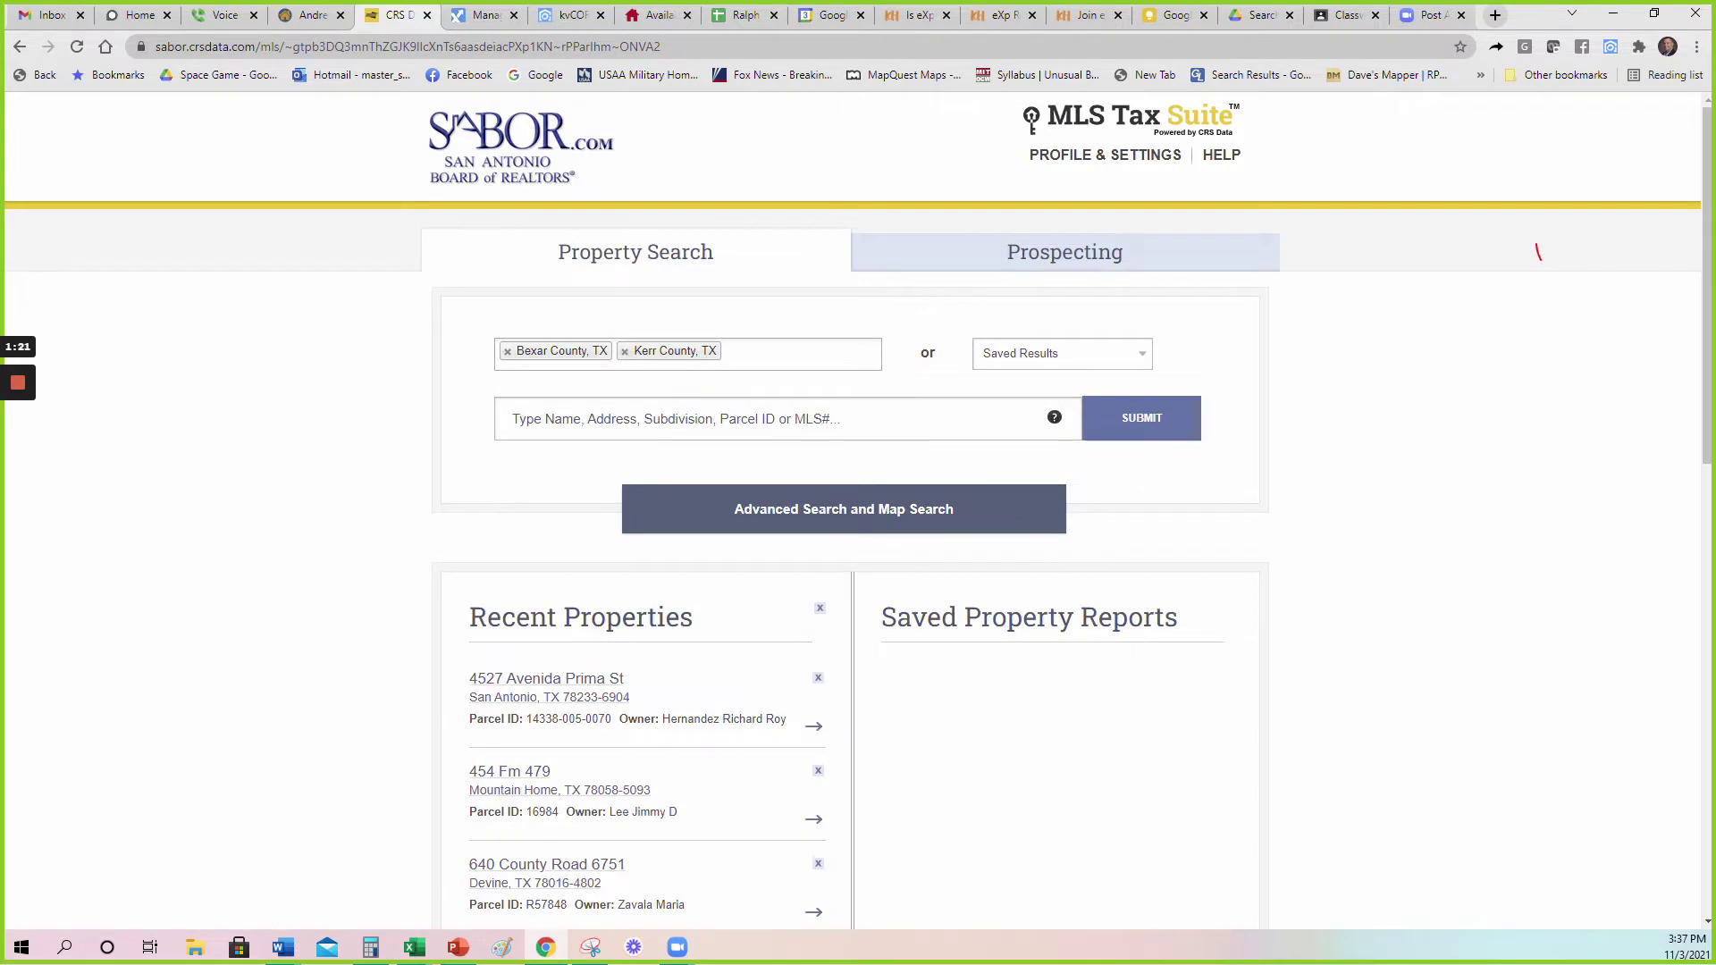
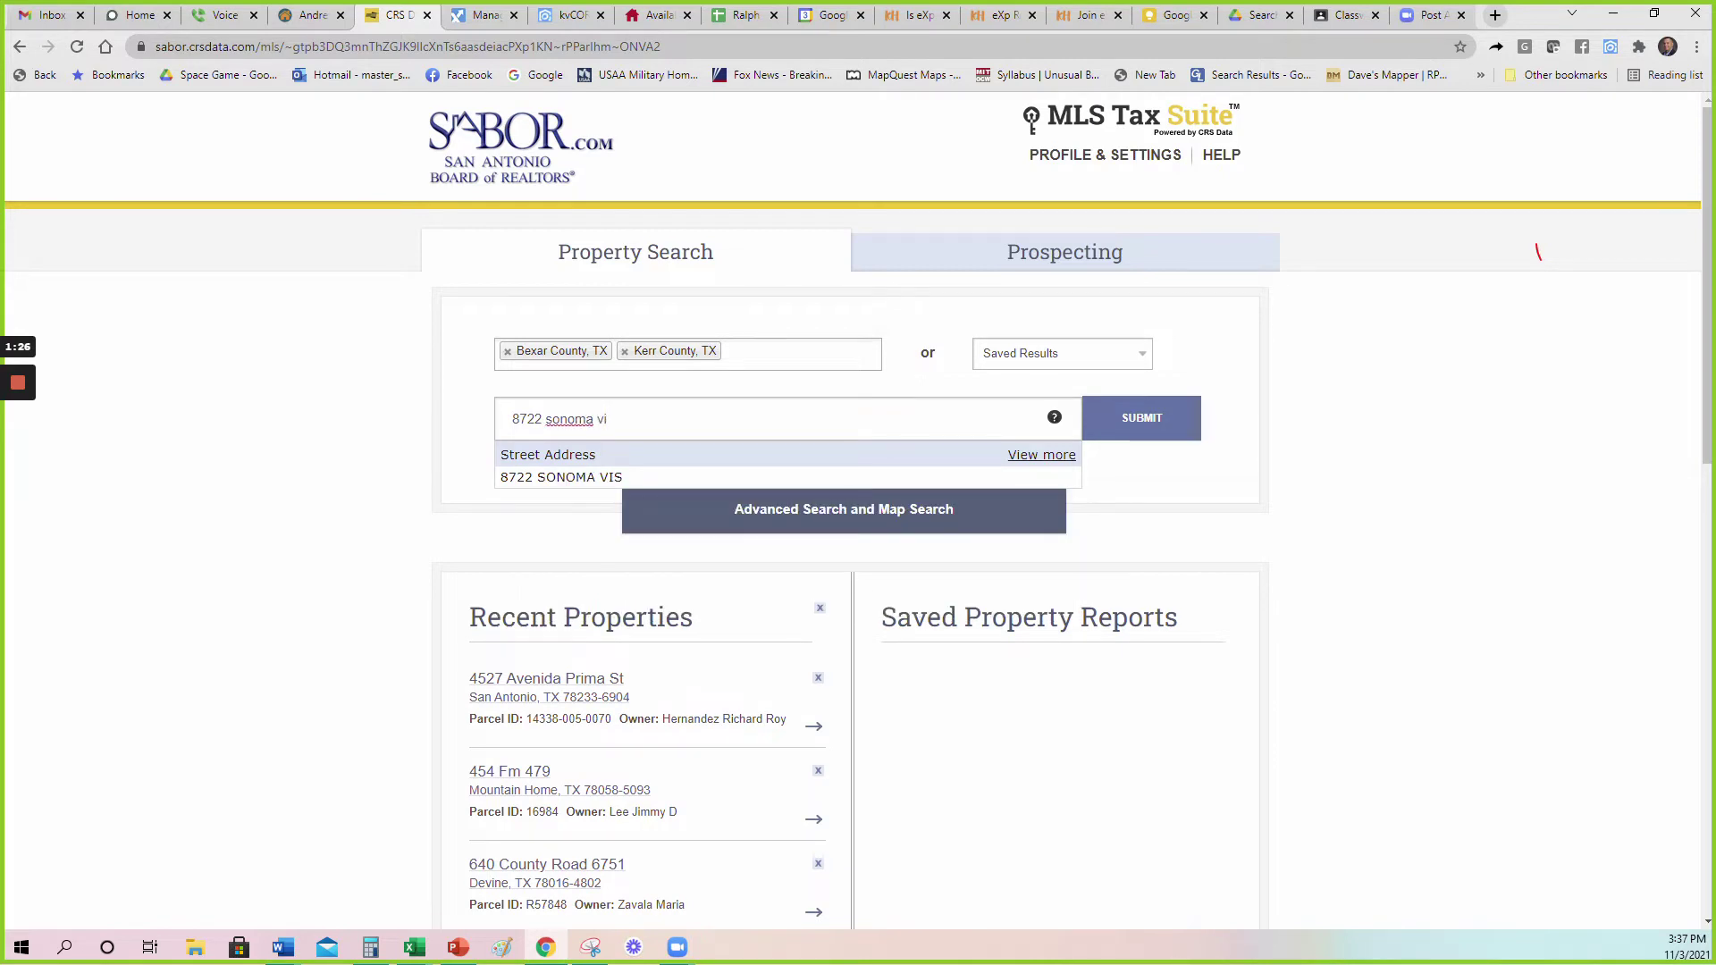
pyautogui.click(682, 478)
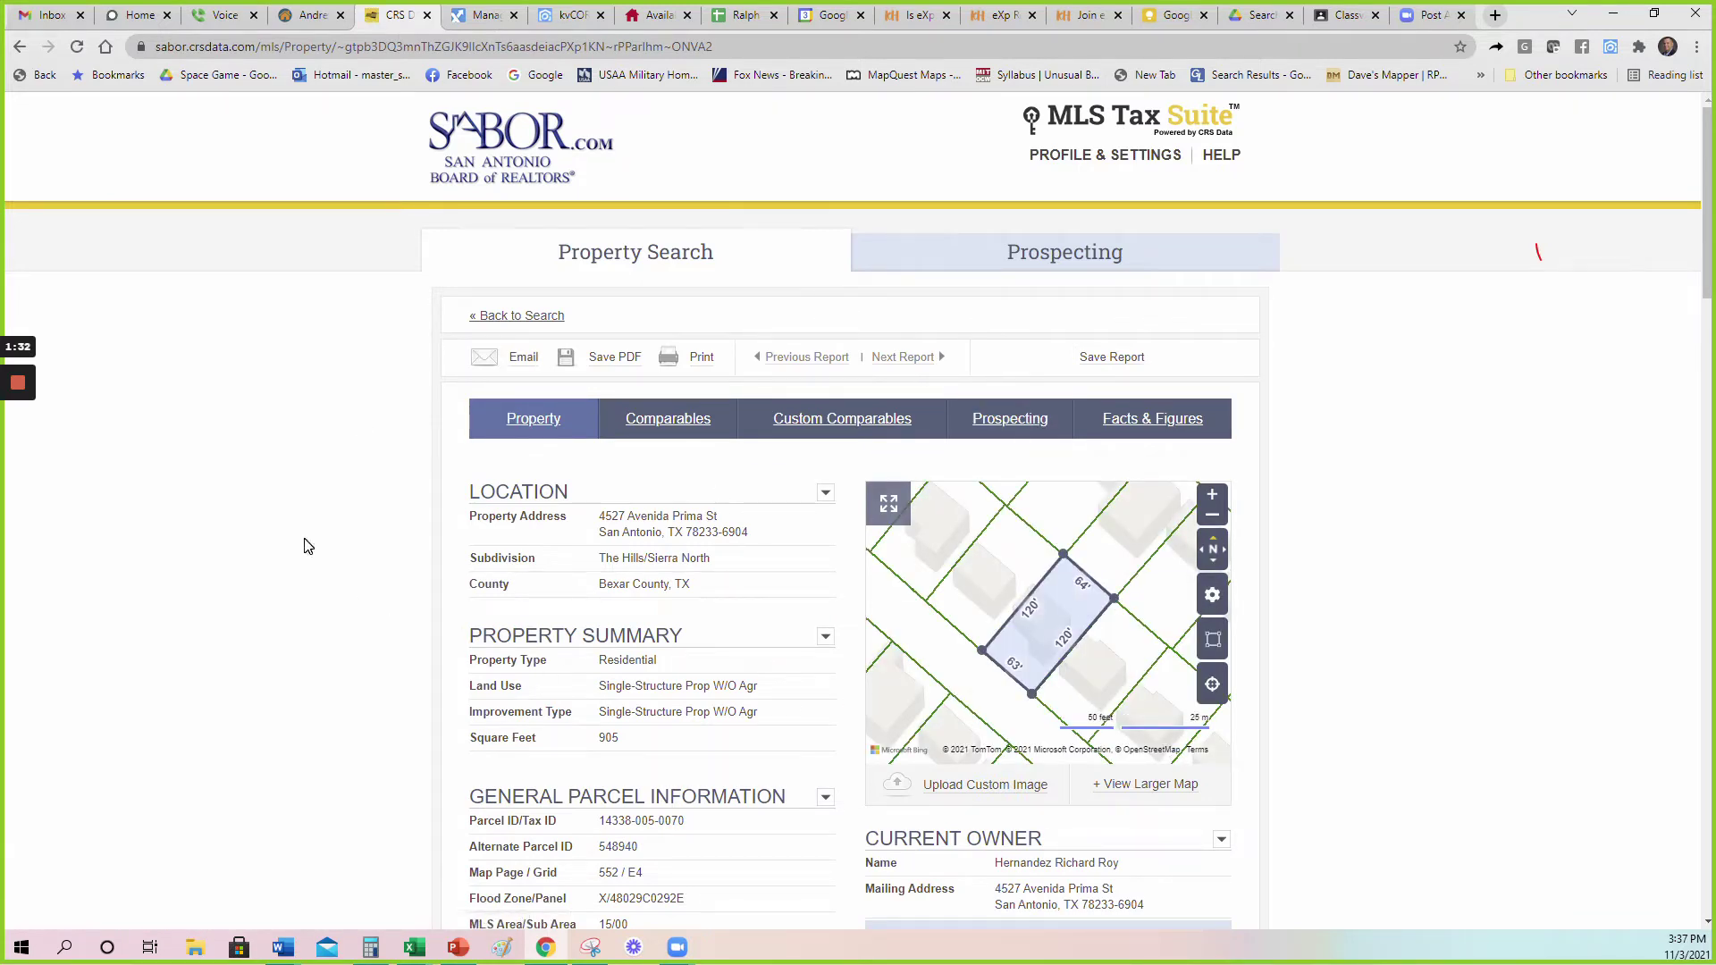
pyautogui.scroll(-1, 314, 539)
pyautogui.scroll(-1, 315, 539)
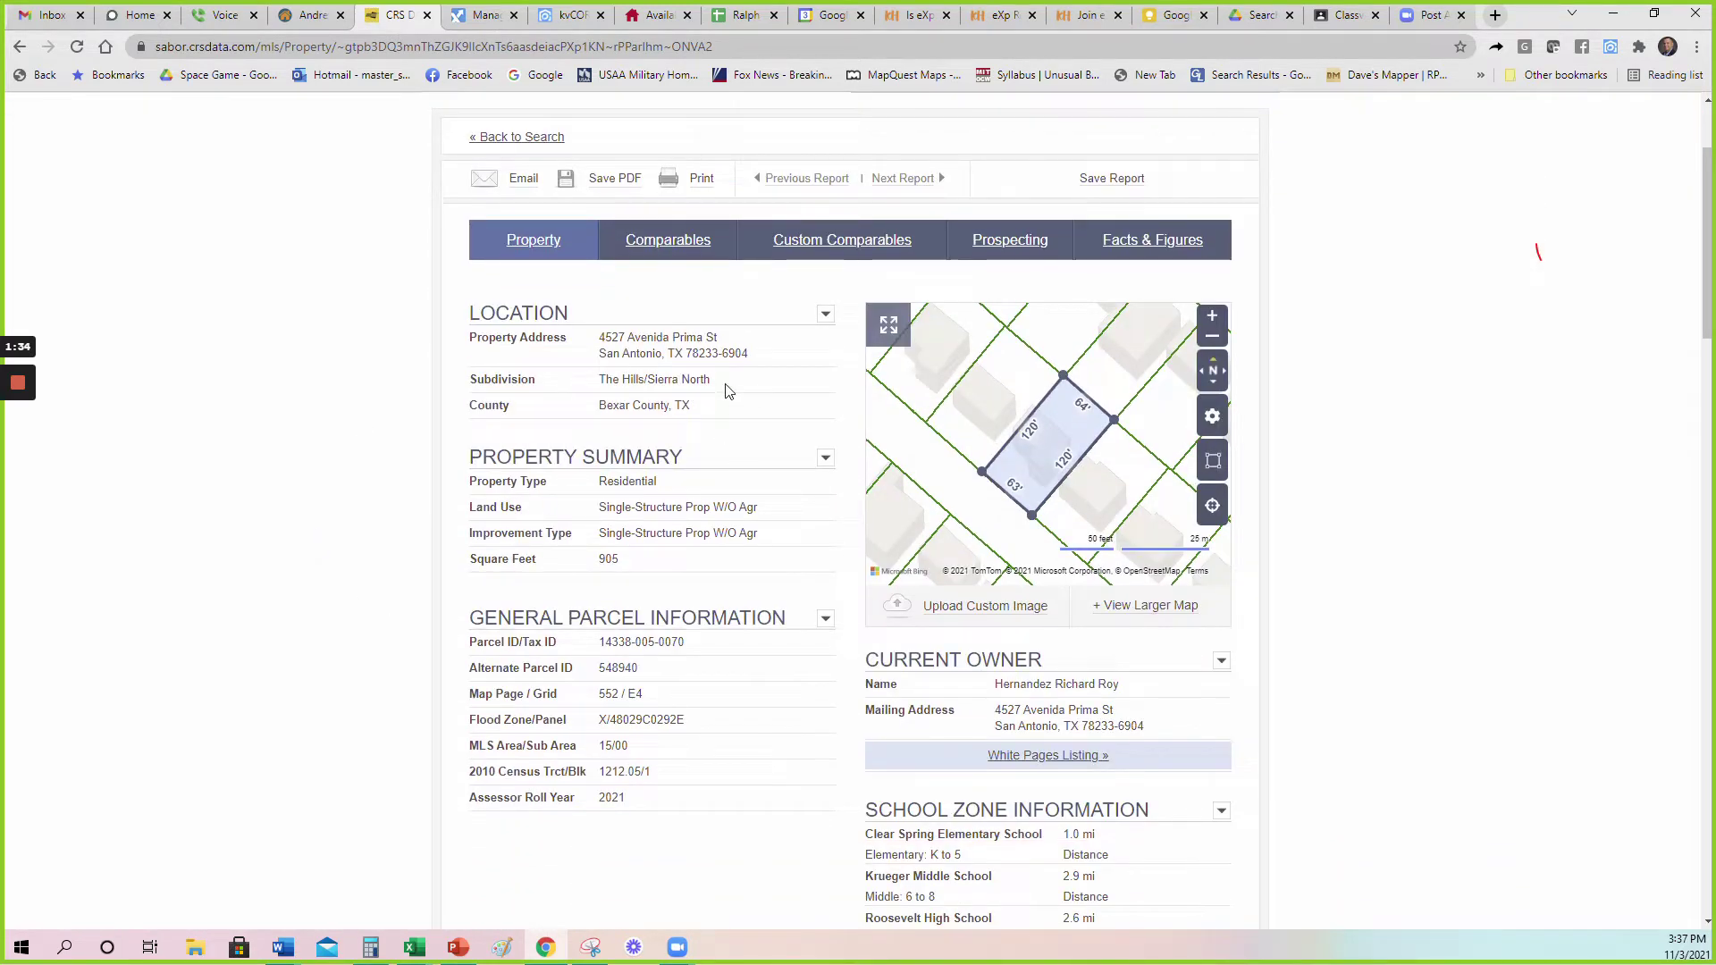
pyautogui.moveTo(726, 381); pyautogui.dragTo(594, 370)
pyautogui.click(574, 388)
pyautogui.tripleClick(625, 507)
pyautogui.click(626, 504)
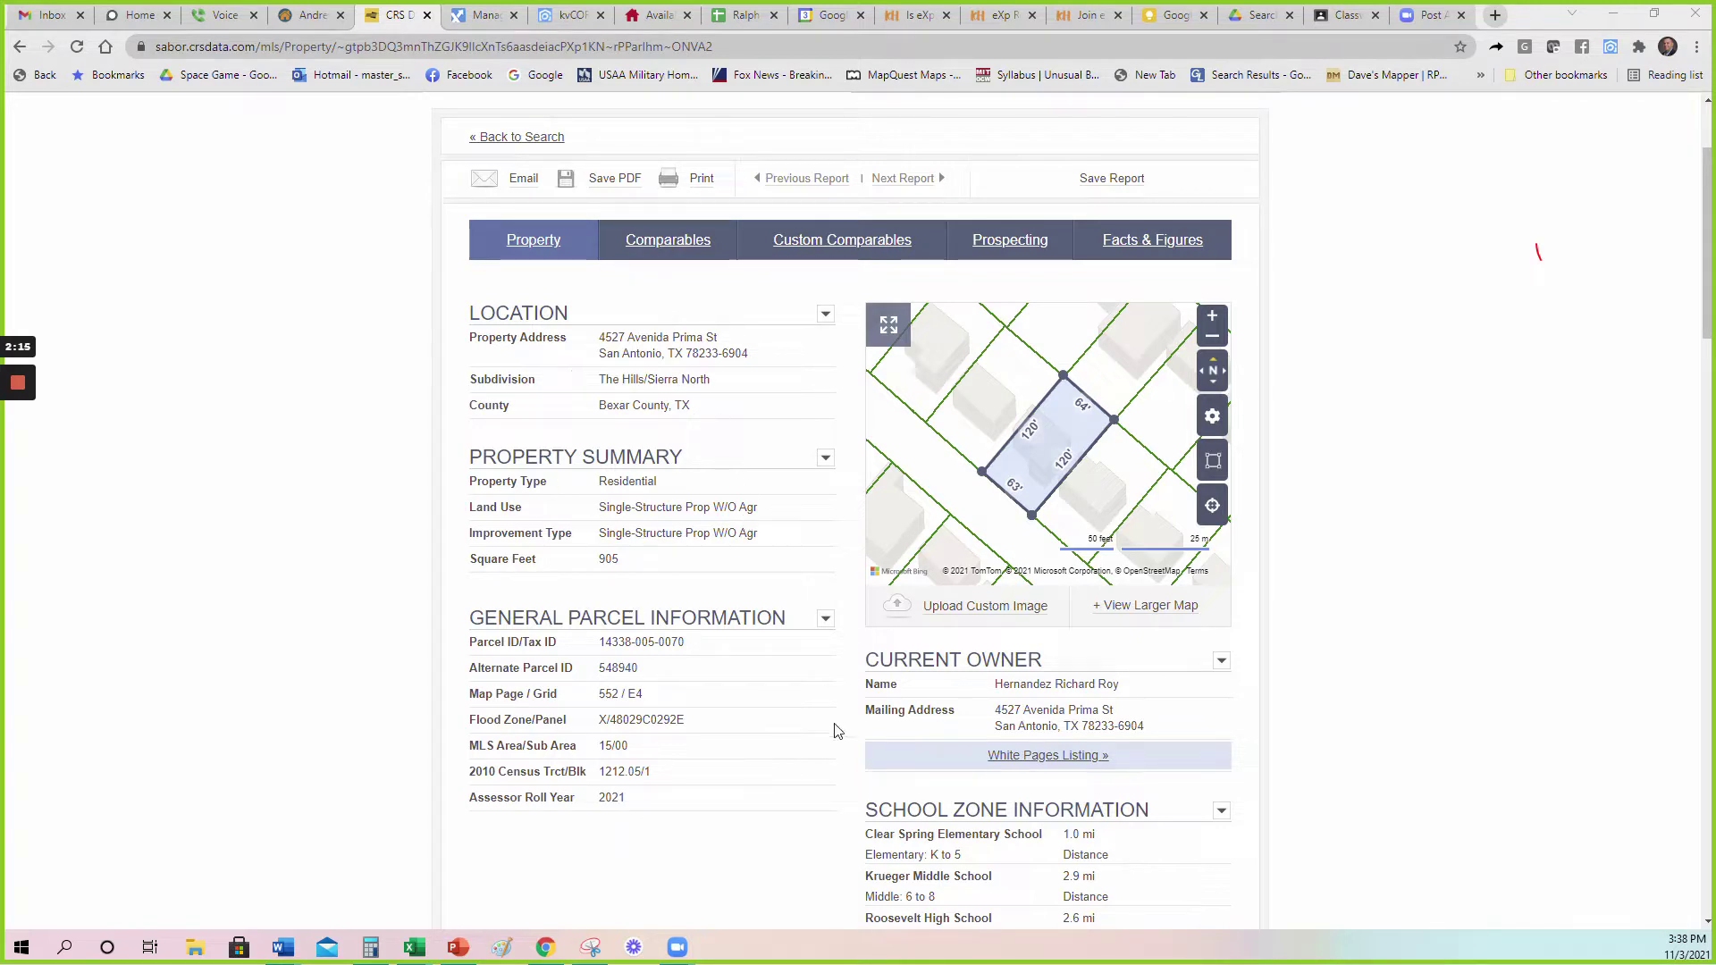
pyautogui.moveTo(1122, 684); pyautogui.dragTo(996, 688)
pyautogui.click(1000, 692)
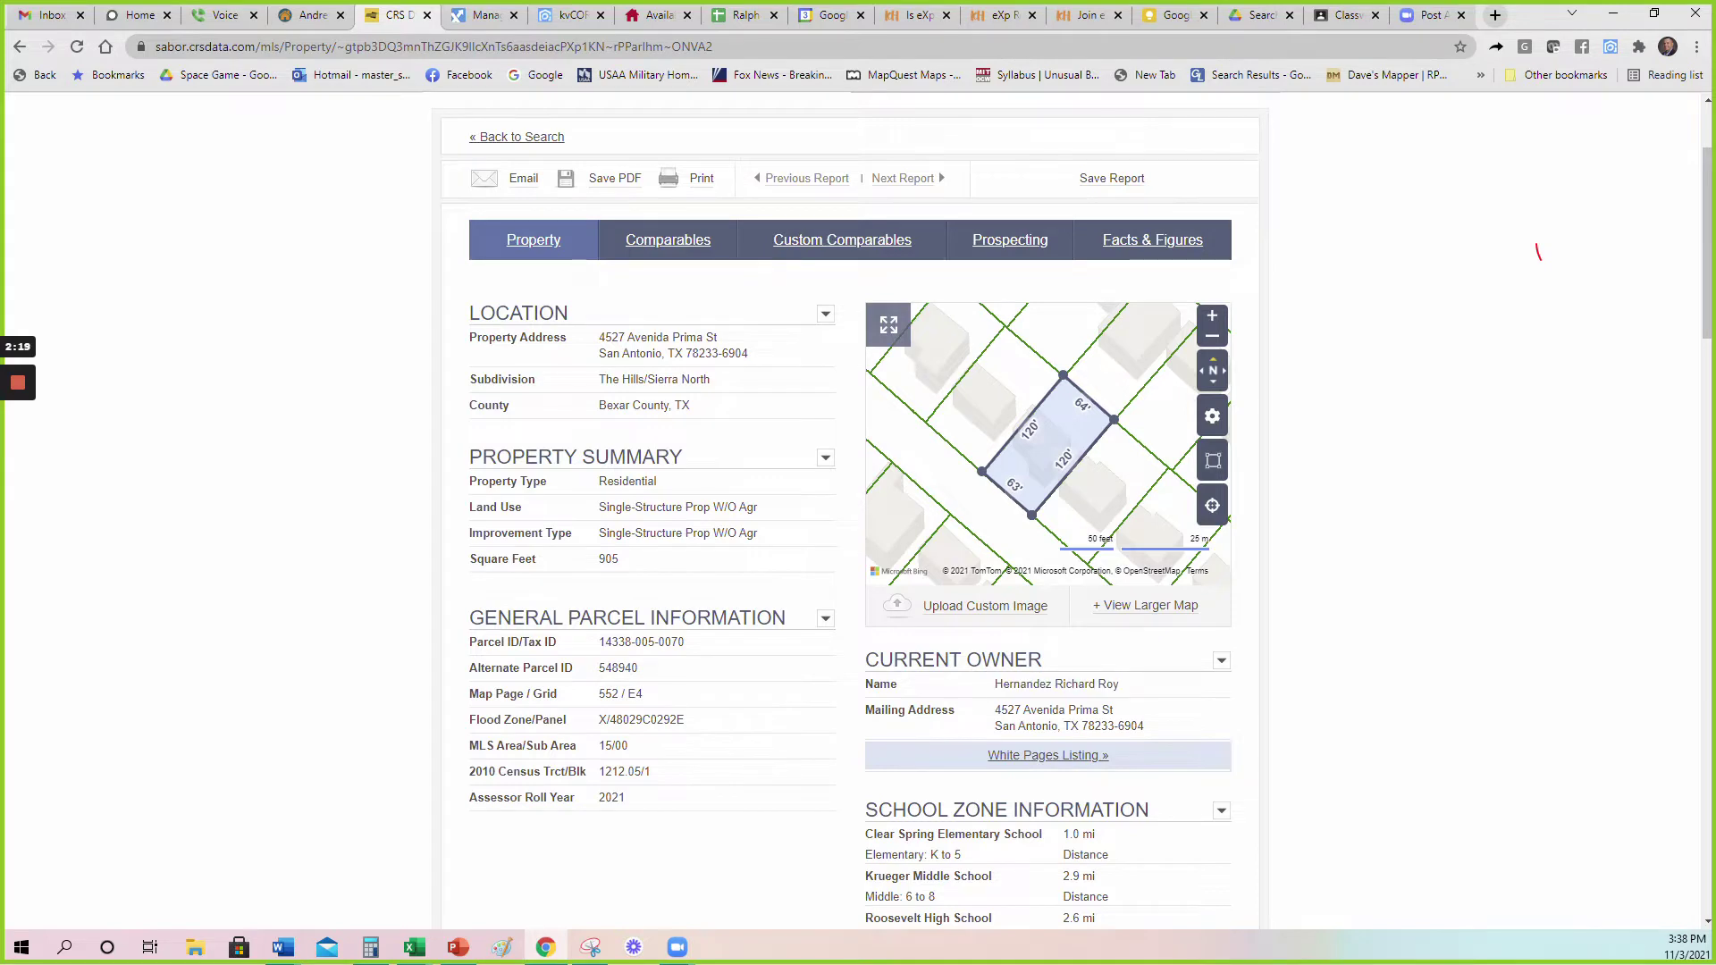
pyautogui.scroll(-2, 1124, 702)
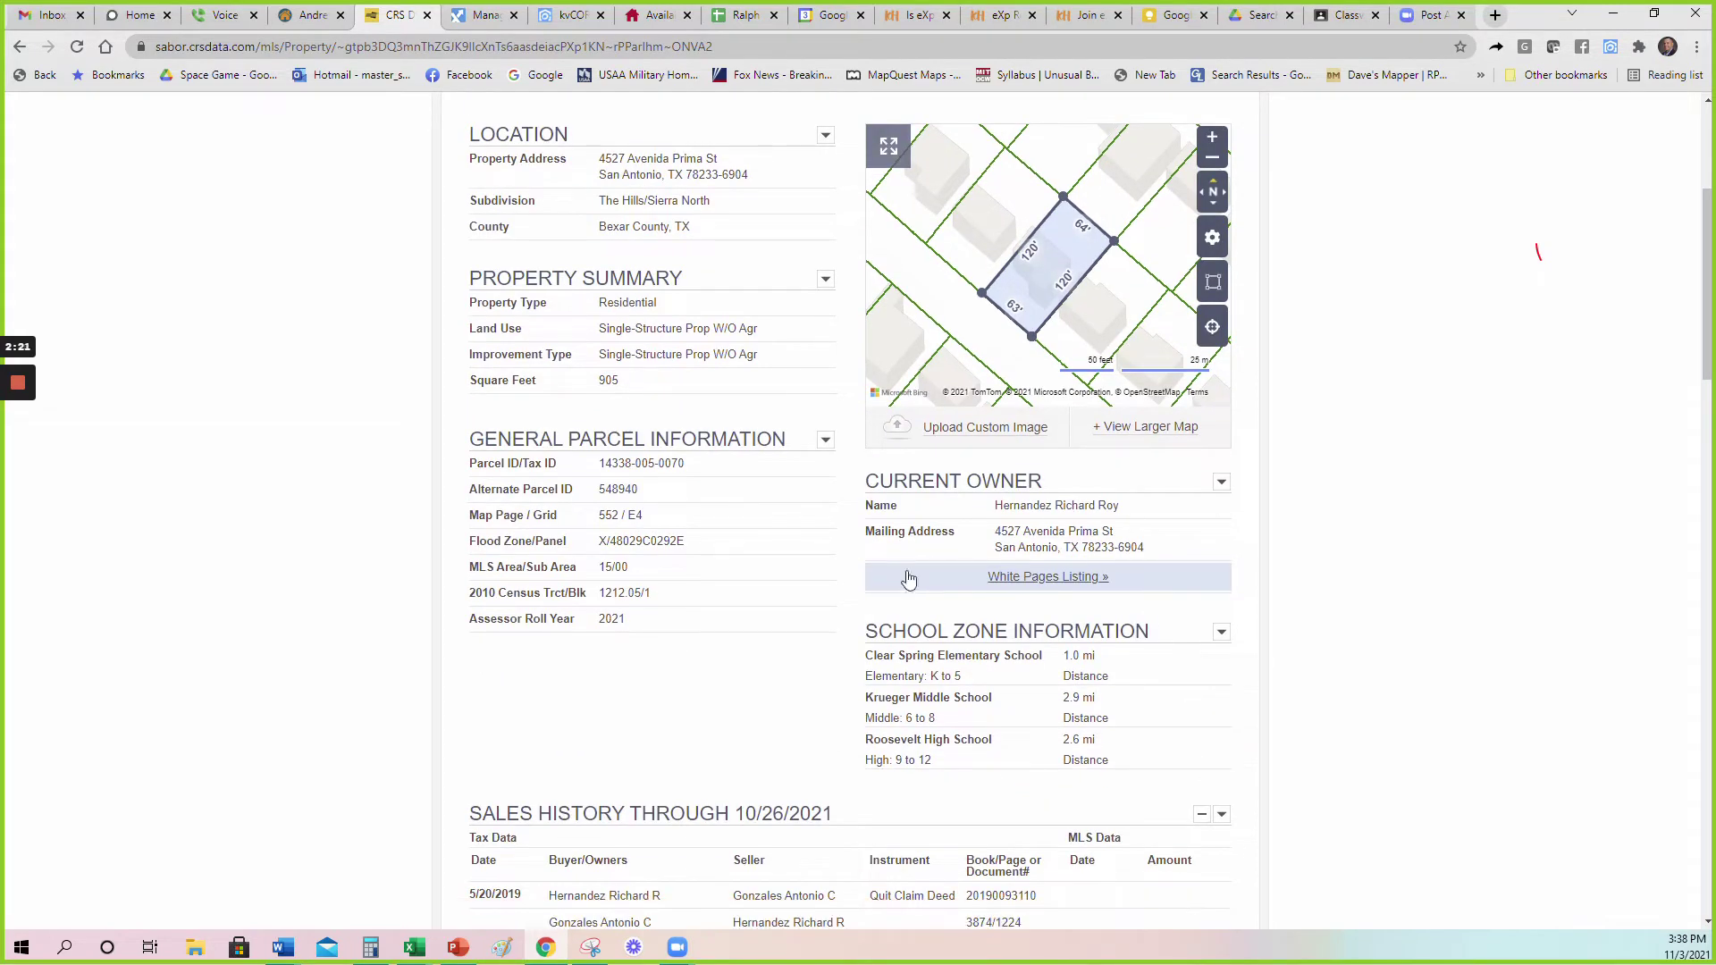
pyautogui.moveTo(1148, 547); pyautogui.dragTo(995, 532)
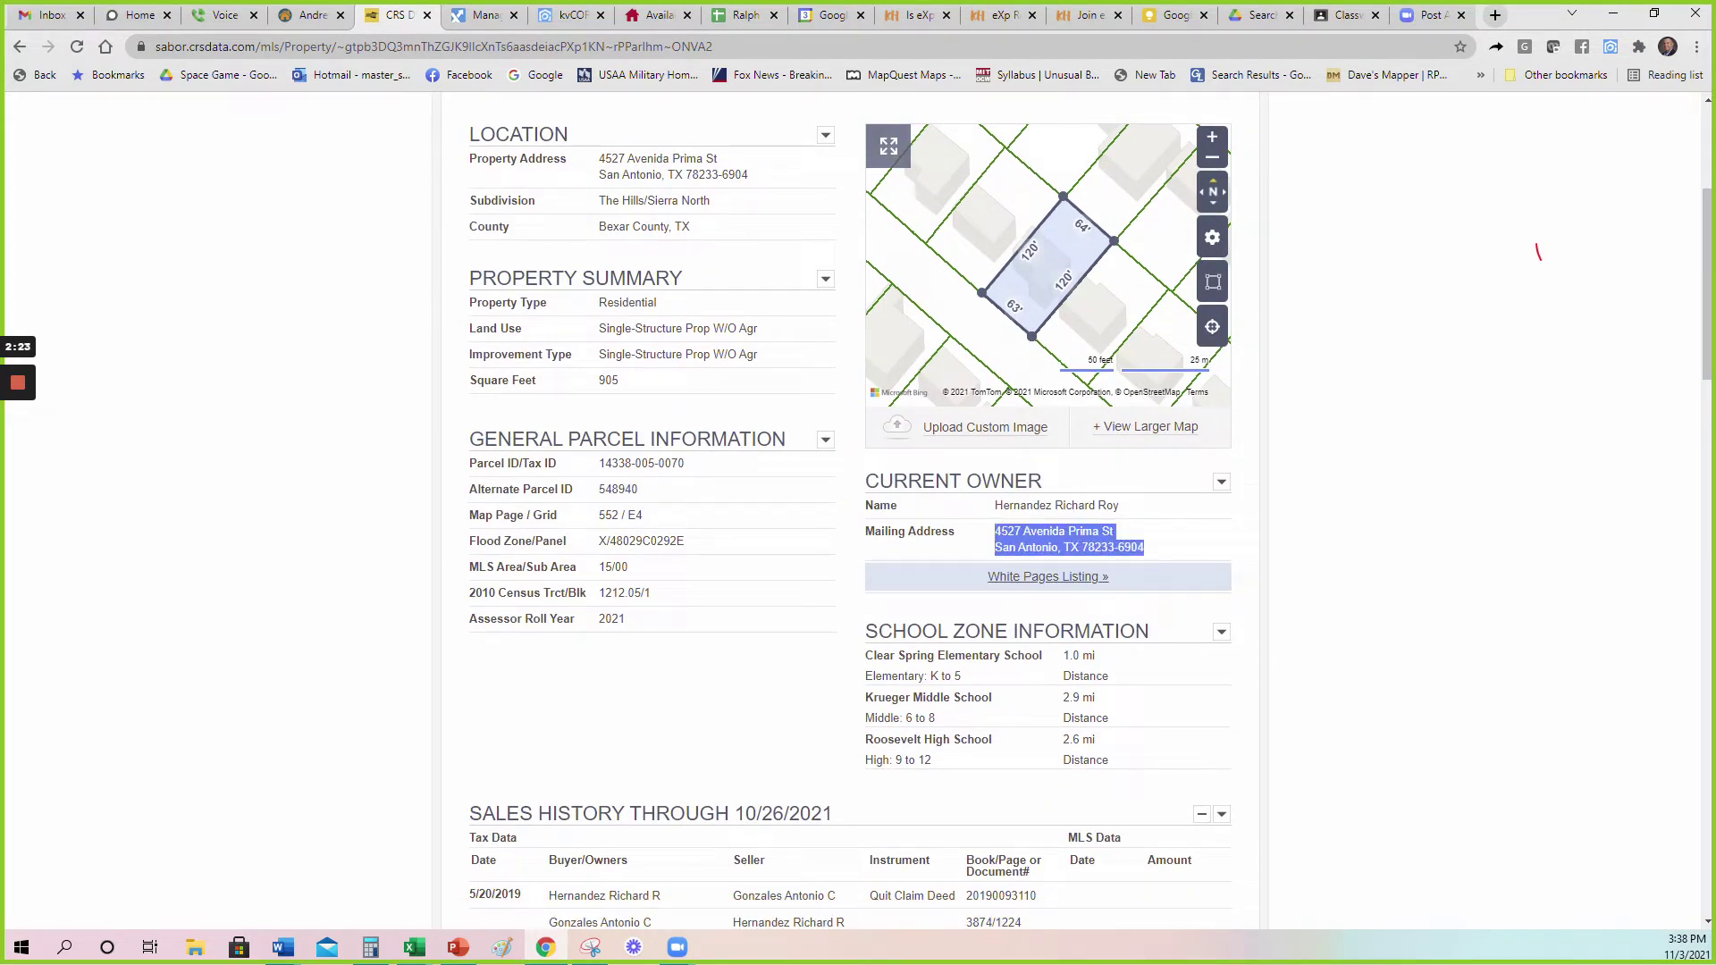
pyautogui.click(1084, 545)
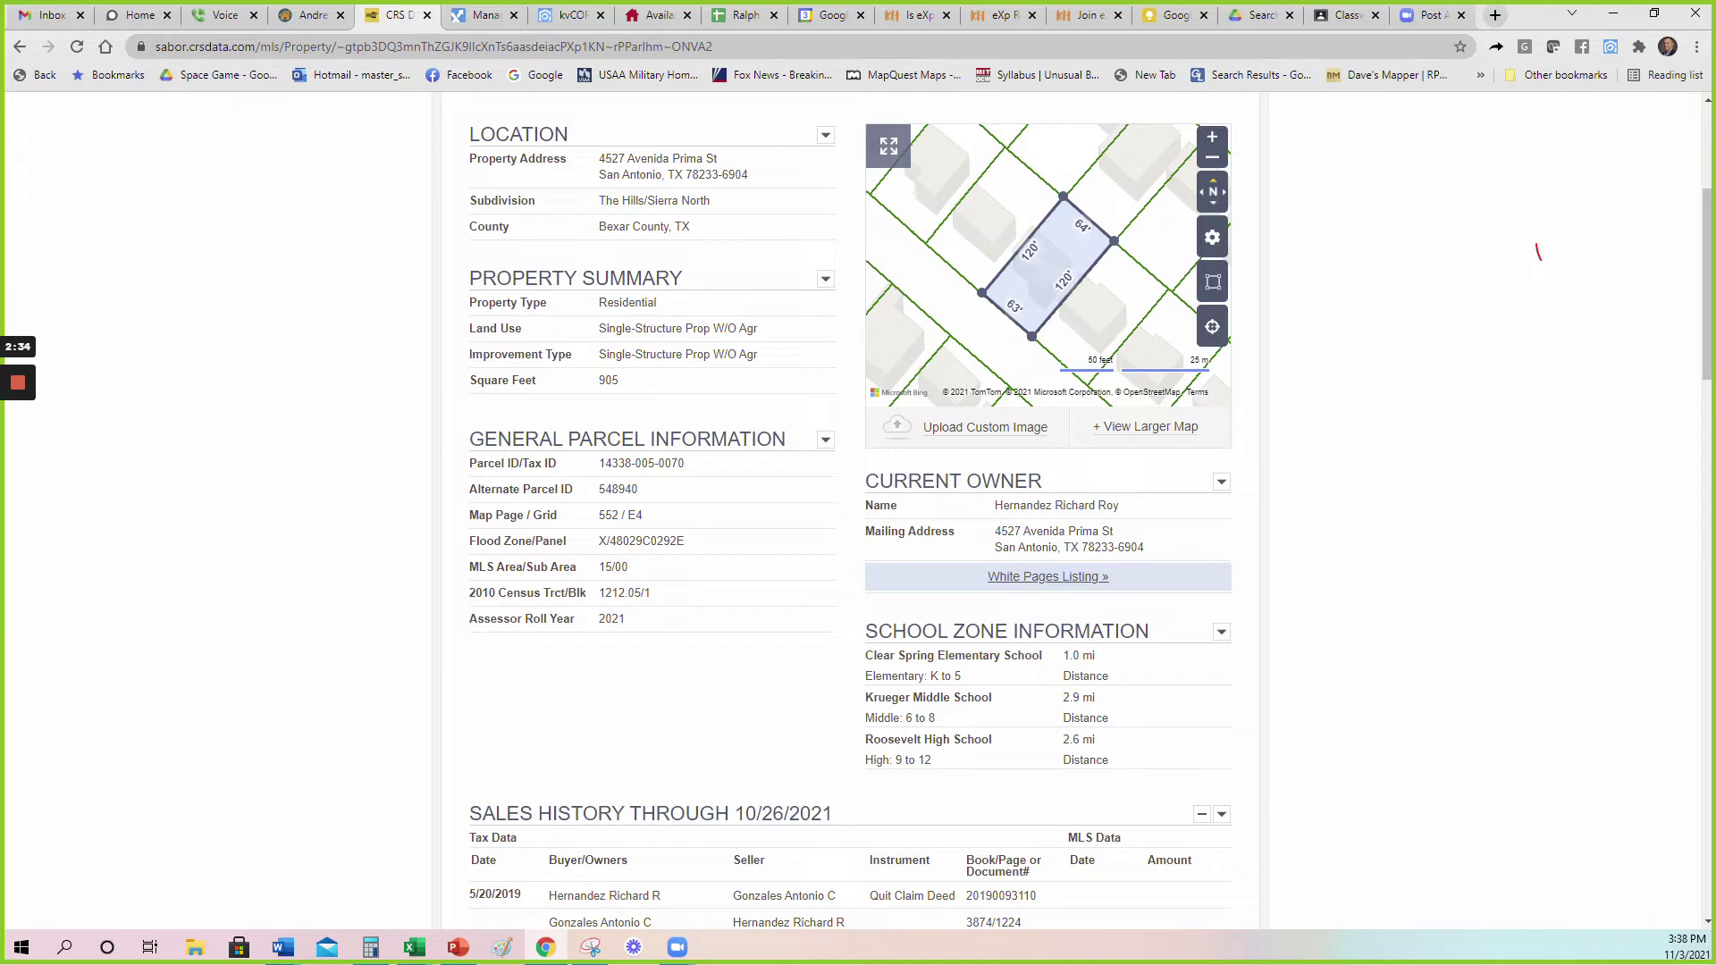
pyautogui.moveTo(1153, 549); pyautogui.dragTo(996, 532)
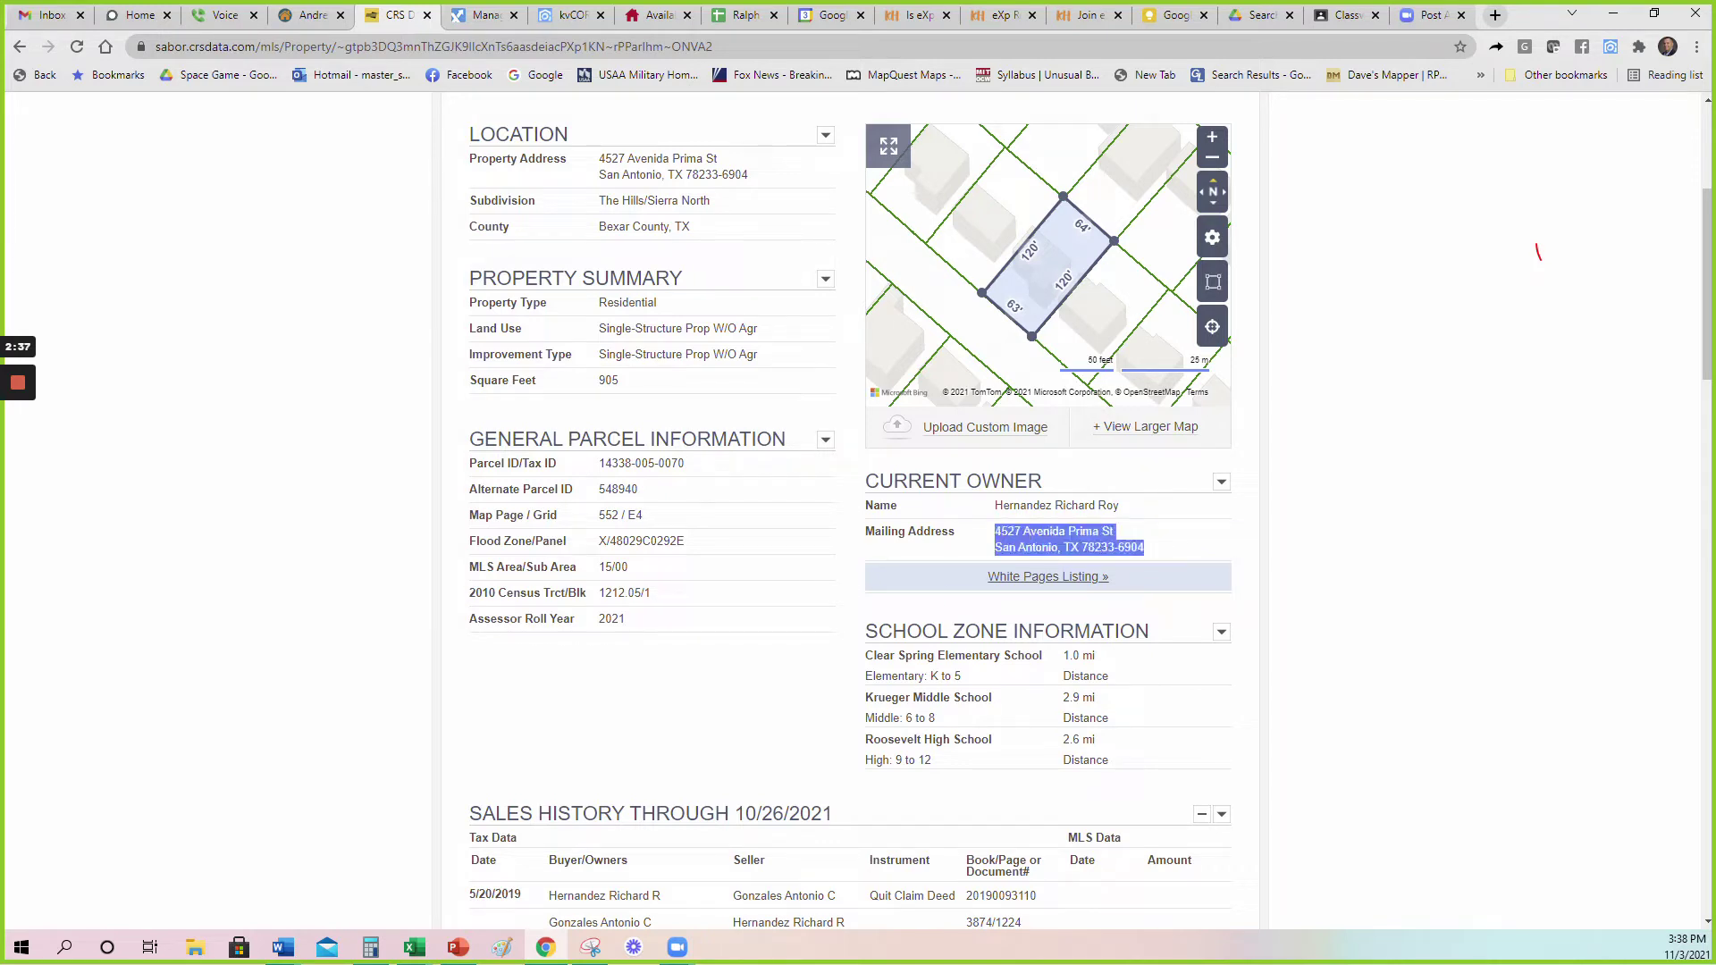
pyautogui.click(997, 533)
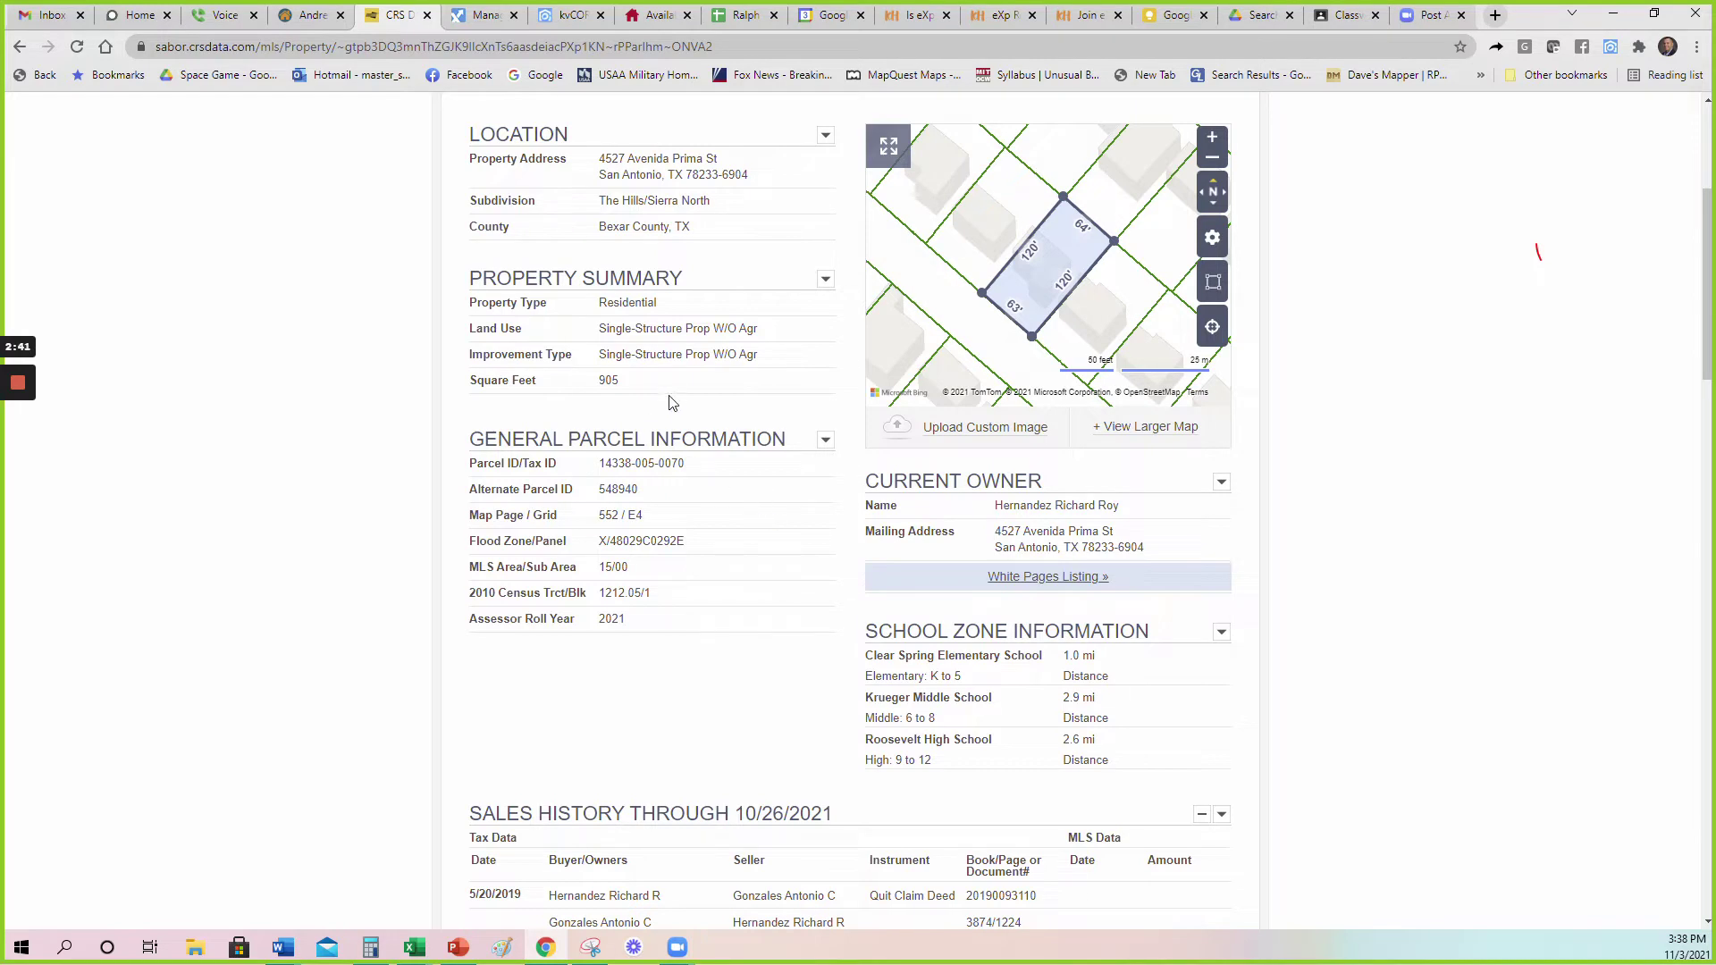
pyautogui.scroll(-3, 672, 397)
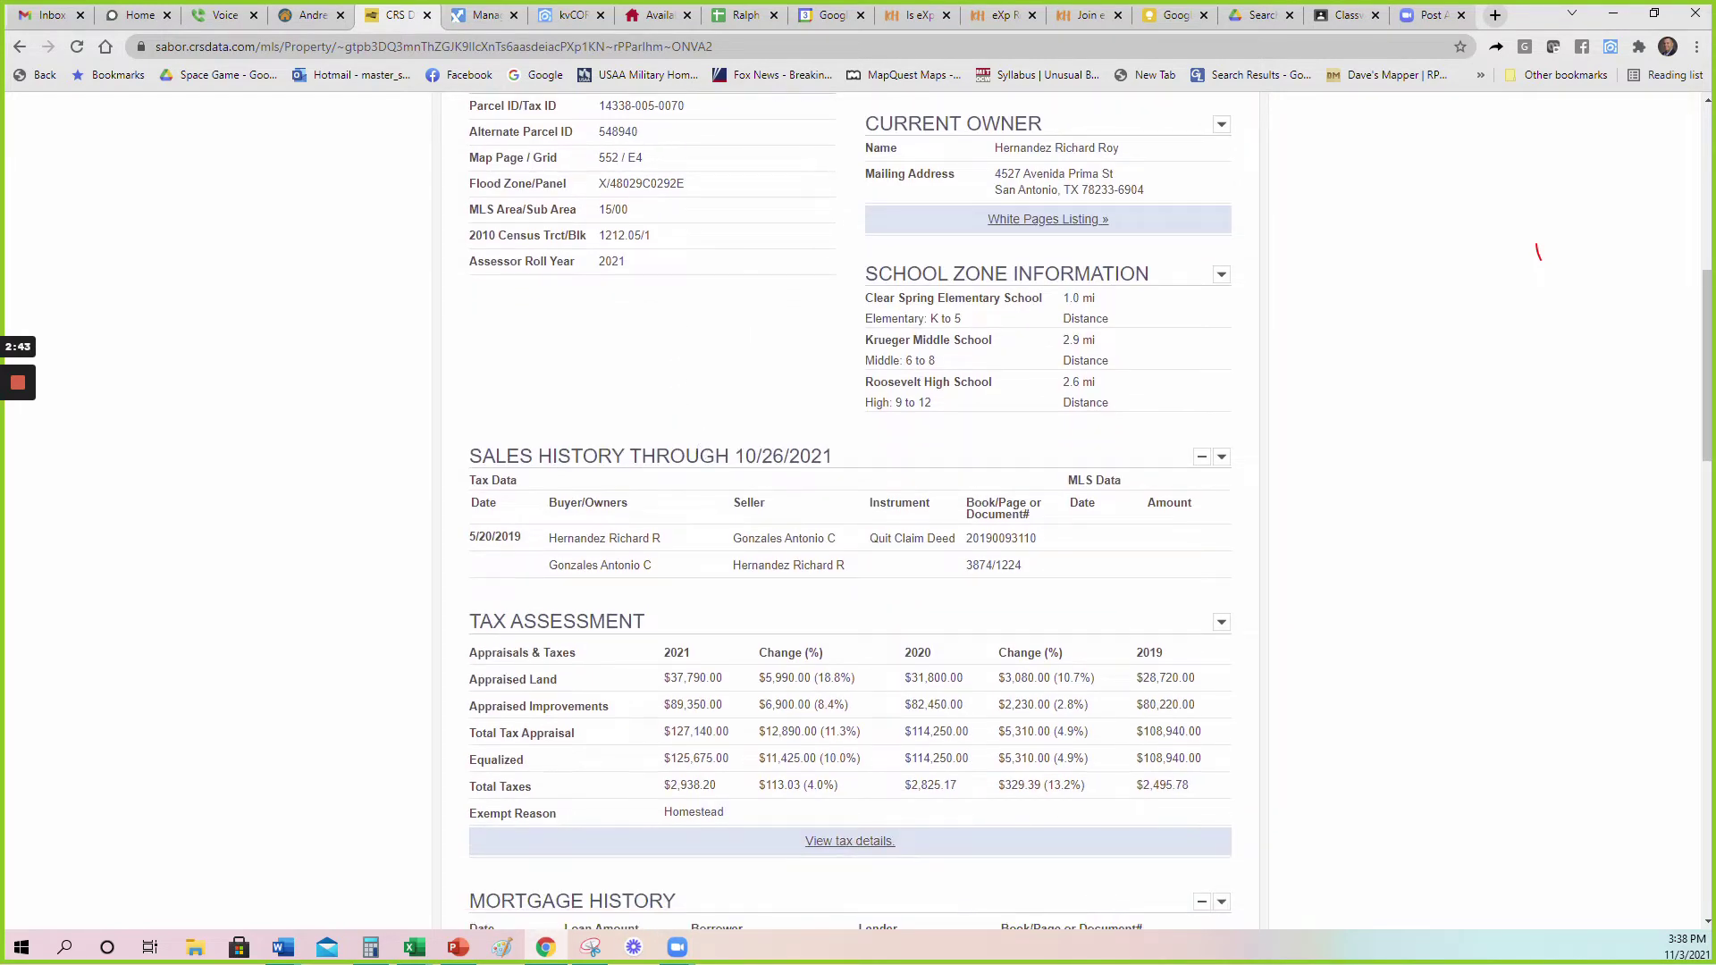
pyautogui.moveTo(701, 434); pyautogui.dragTo(505, 452)
pyautogui.click(503, 447)
pyautogui.moveTo(958, 543); pyautogui.dragTo(868, 545)
pyautogui.moveTo(532, 548); pyautogui.dragTo(487, 551)
pyautogui.click(1160, 540)
pyautogui.moveTo(956, 540); pyautogui.dragTo(869, 540)
pyautogui.click(776, 516)
pyautogui.scroll(-4, 367, 473)
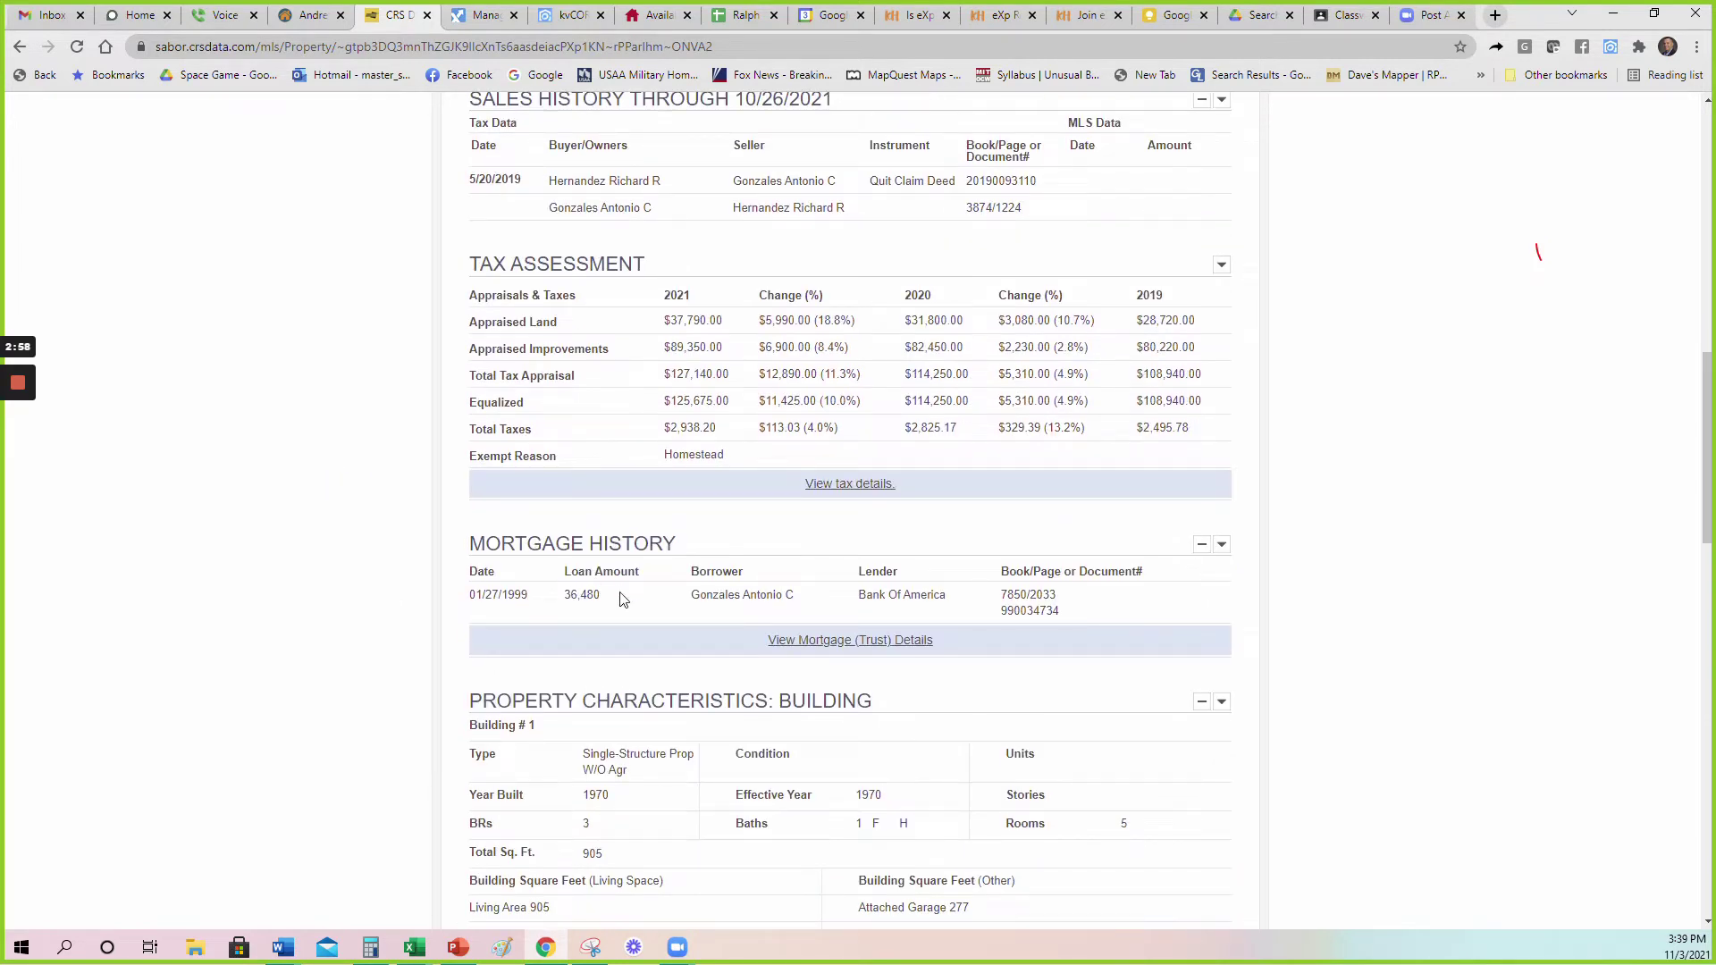
pyautogui.moveTo(617, 596); pyautogui.dragTo(478, 608)
pyautogui.click(611, 599)
pyautogui.moveTo(531, 606); pyautogui.dragTo(460, 601)
pyautogui.click(615, 600)
pyautogui.scroll(-3, 383, 548)
pyautogui.moveTo(622, 534); pyautogui.dragTo(581, 487)
pyautogui.click(567, 531)
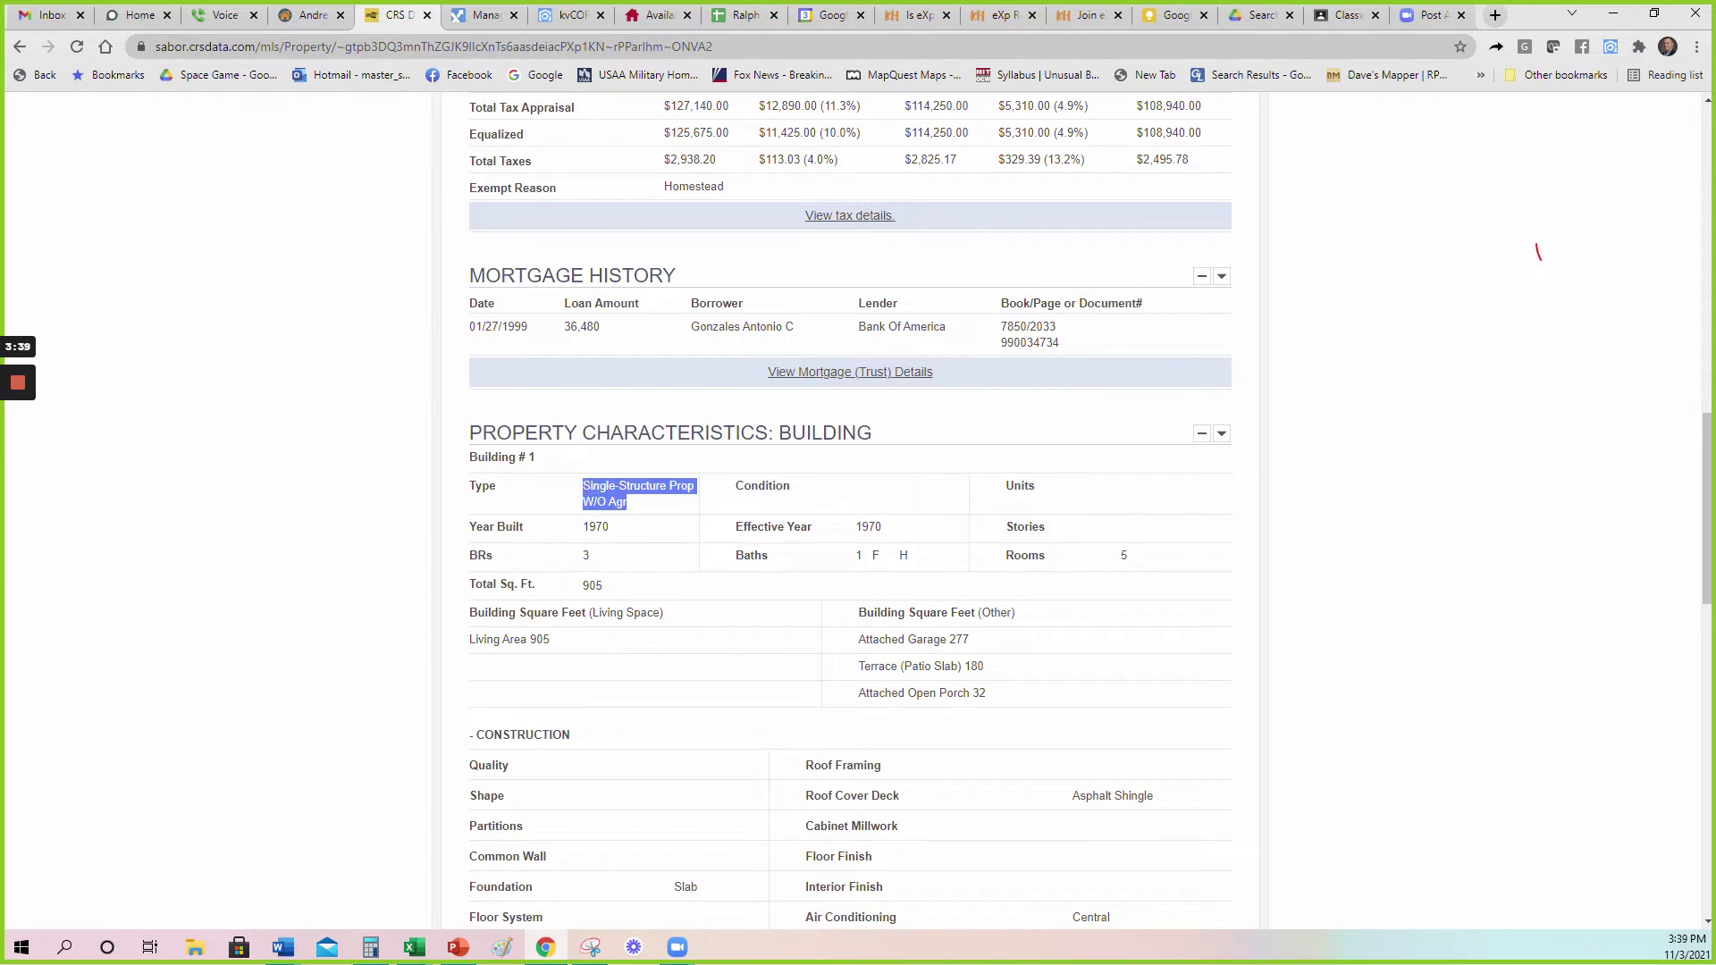
pyautogui.click(644, 503)
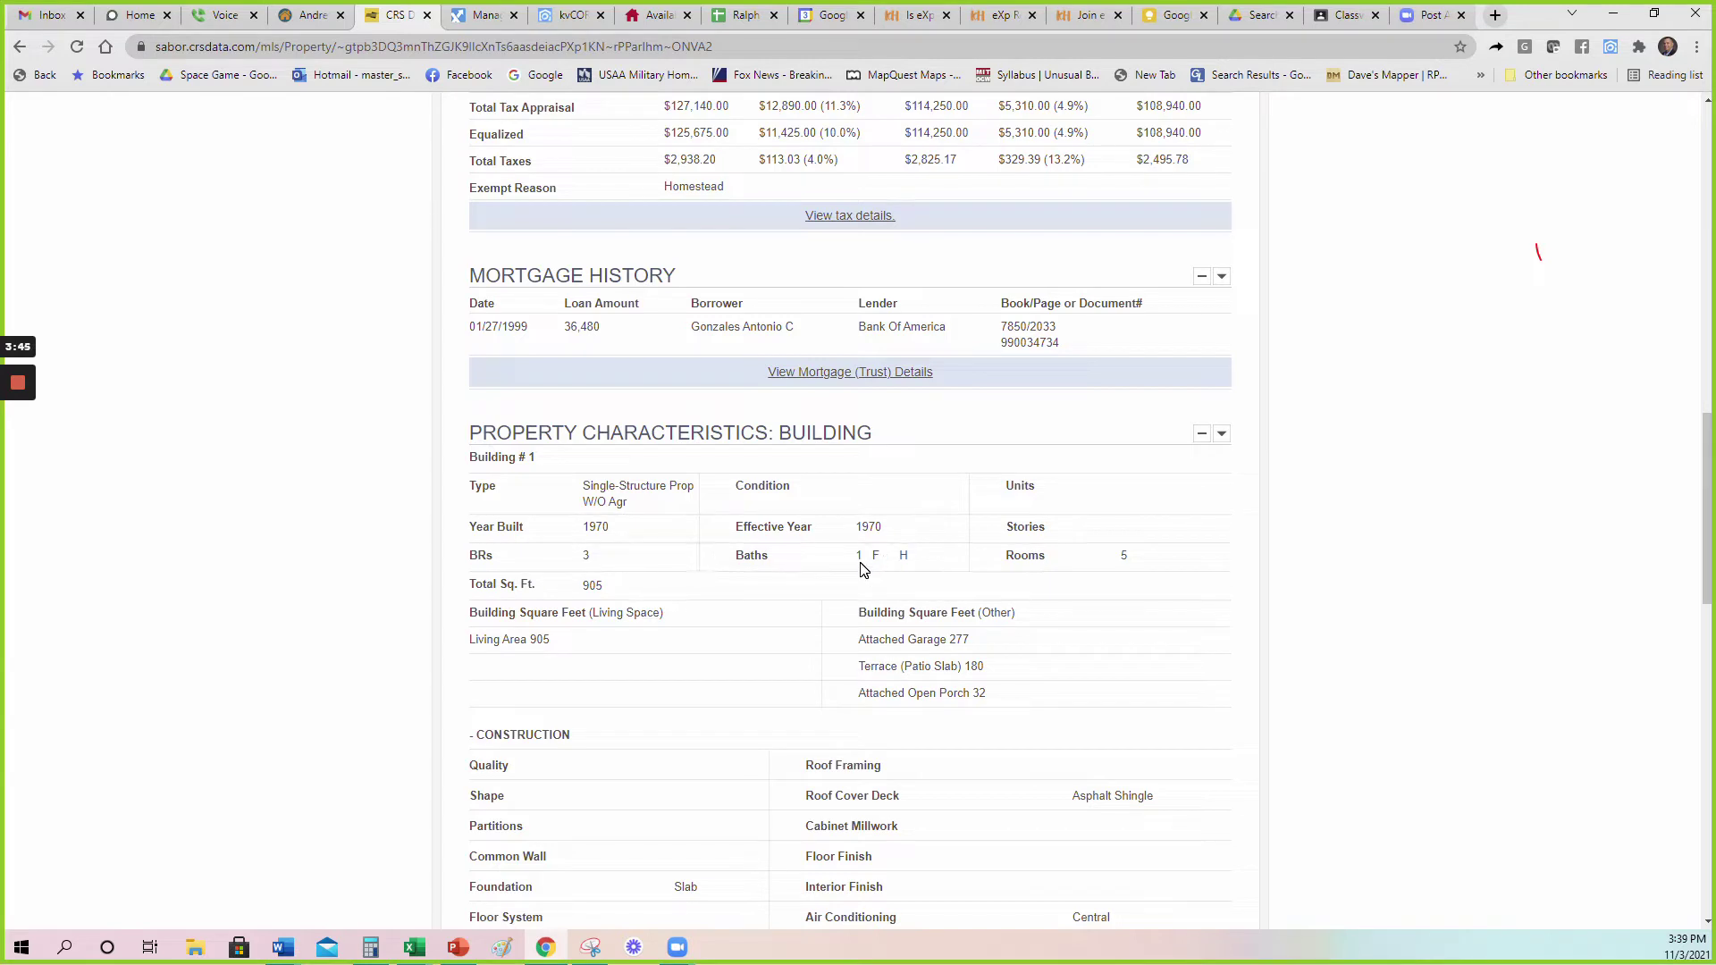
# Highlight the 905 total square feet in the summary and scroll through the report.
pyautogui.moveTo(613, 589); pyautogui.dragTo(576, 593)
pyautogui.click(587, 581)
pyautogui.scroll(-4, 325, 574)
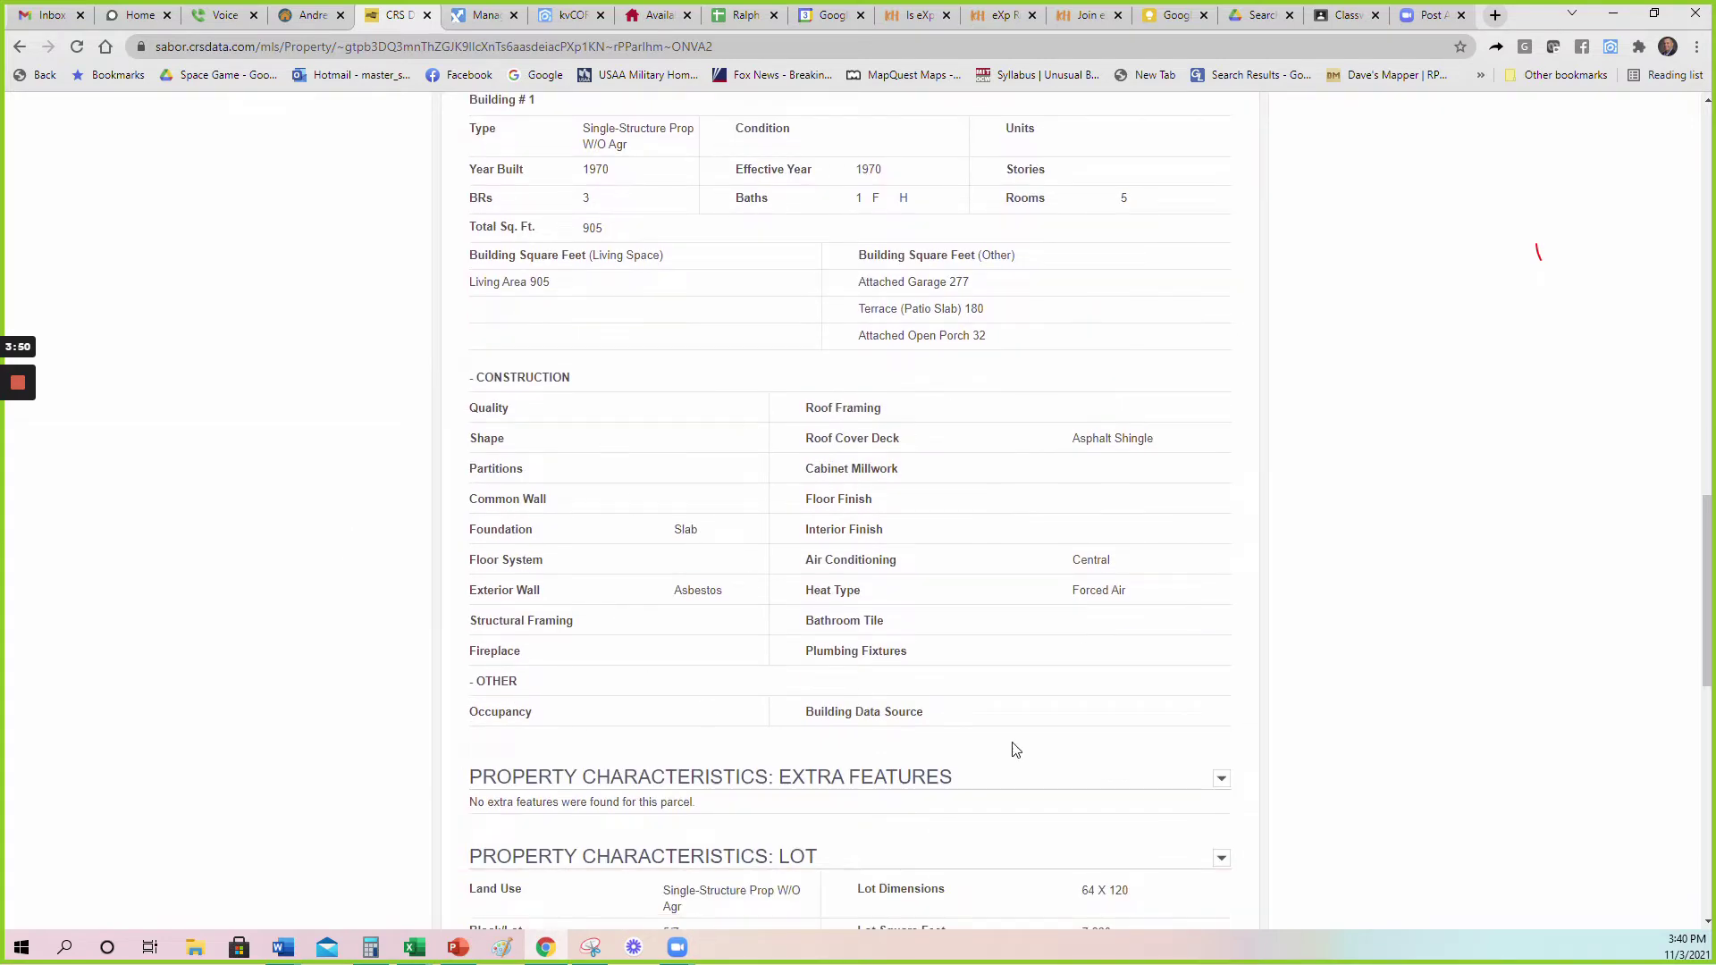
pyautogui.scroll(-3, 613, 498)
pyautogui.scroll(-2, 626, 420)
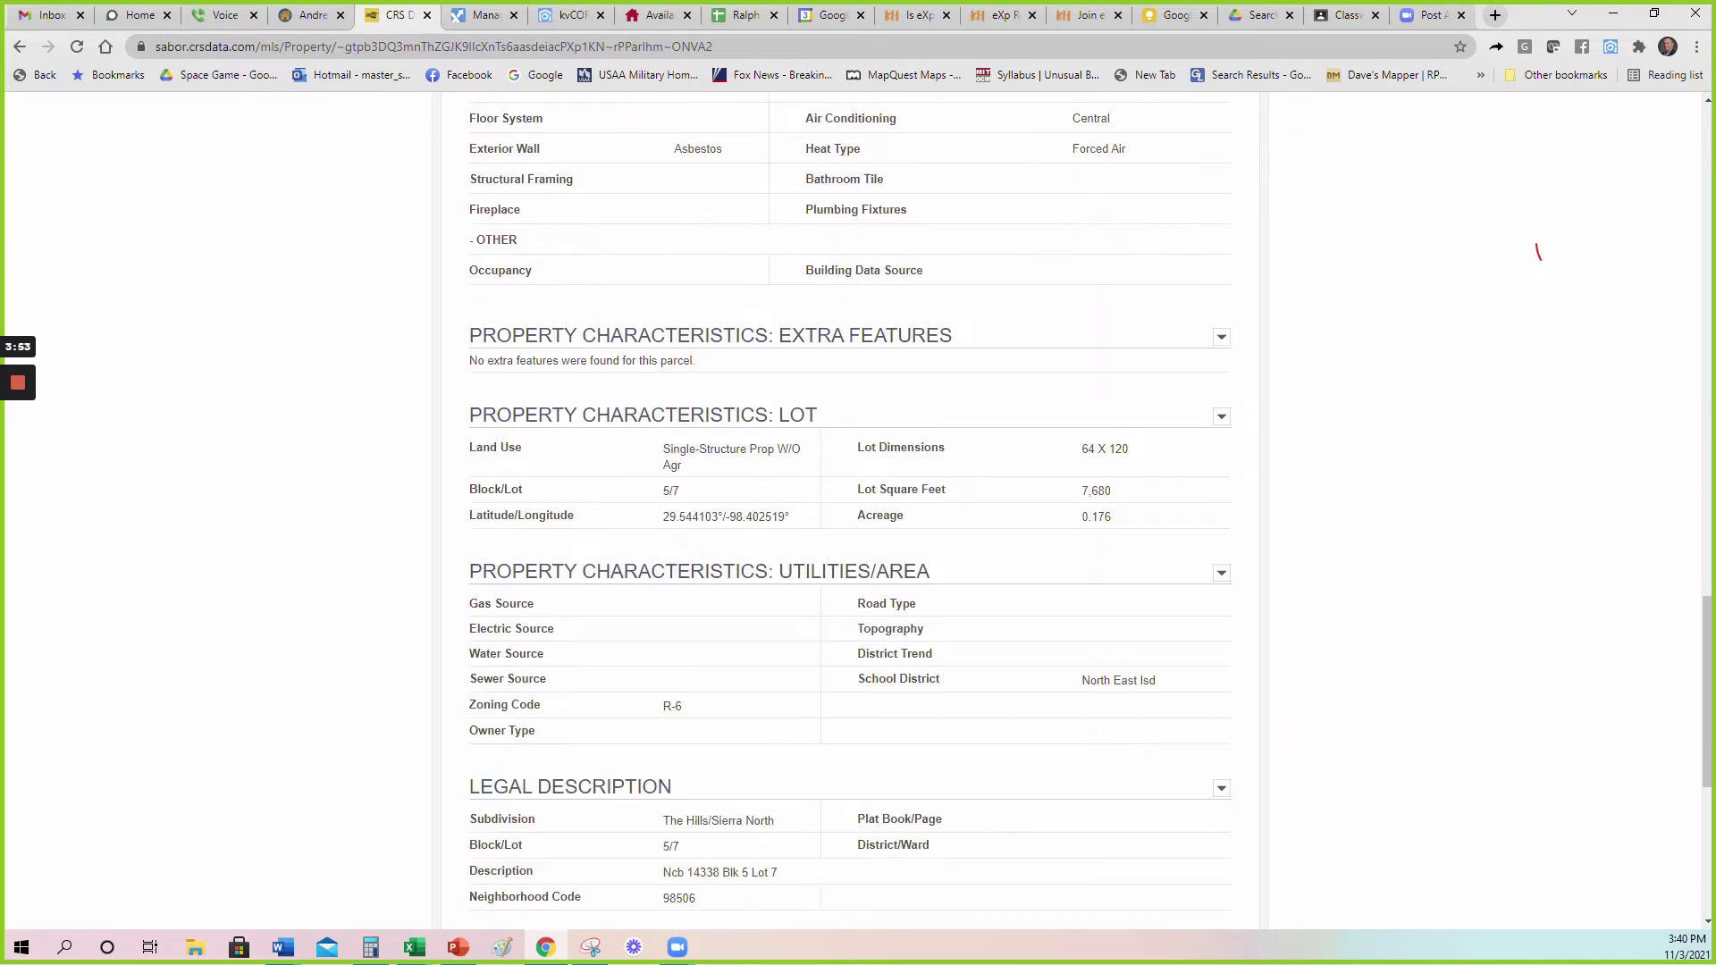
pyautogui.scroll(-5, 751, 463)
pyautogui.scroll(2, 674, 399)
pyautogui.scroll(1, 876, 451)
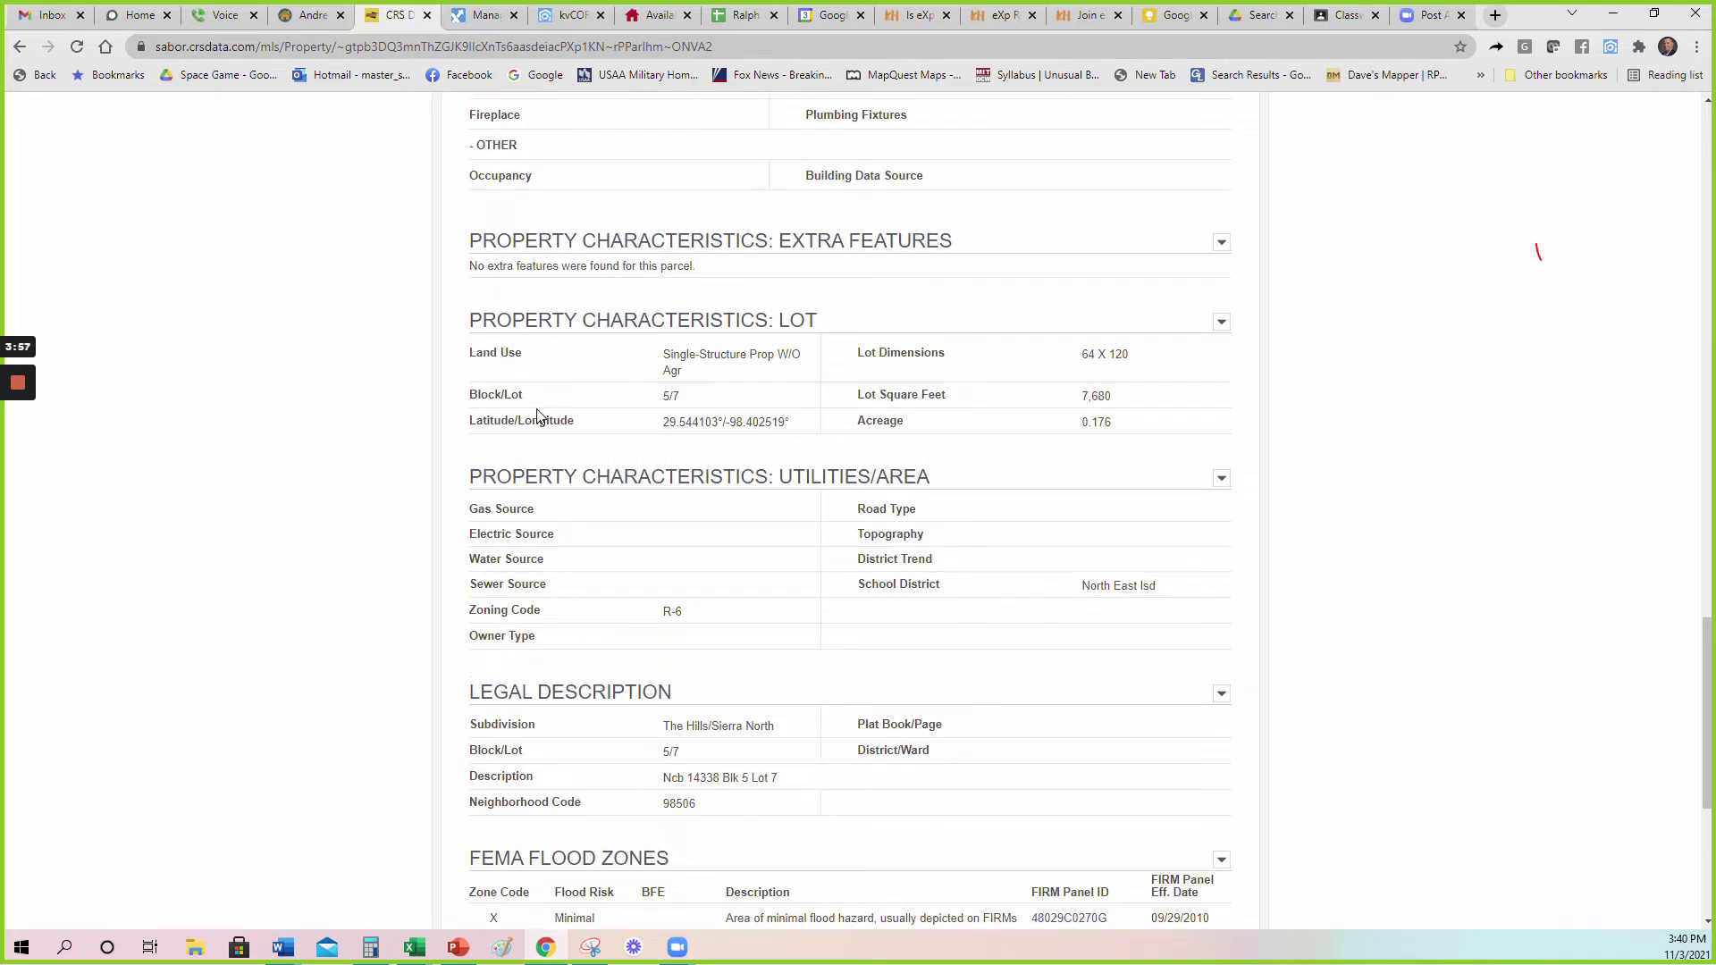
pyautogui.scroll(-2, 539, 417)
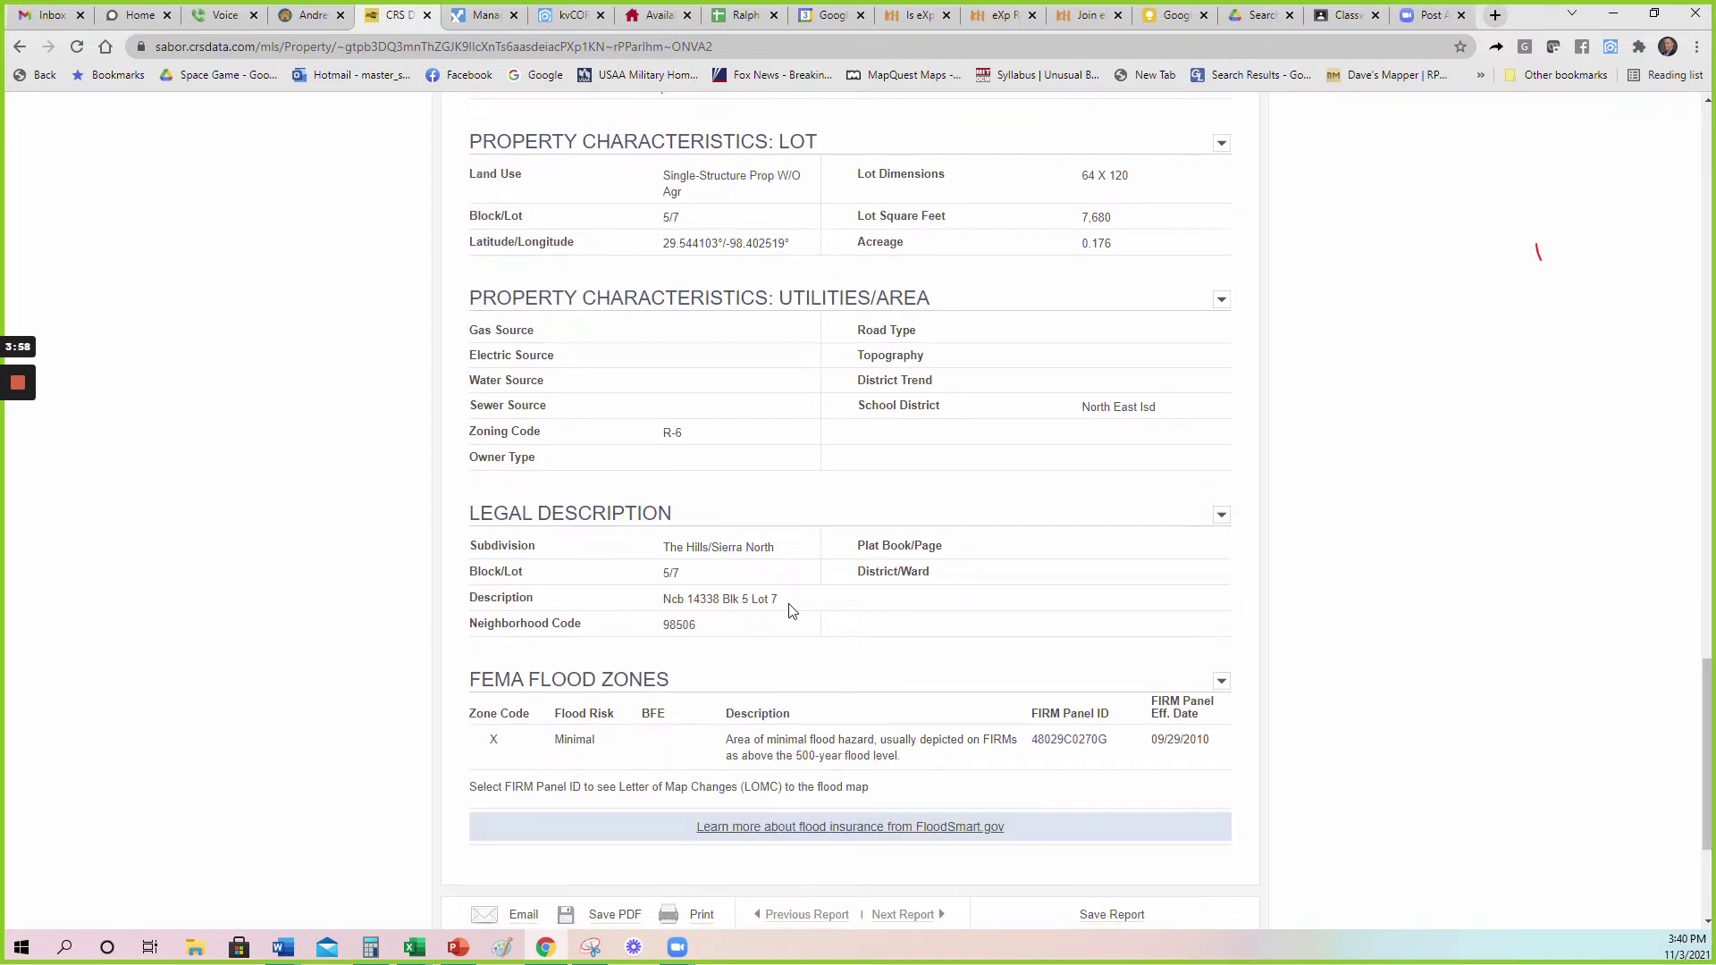
# Highlight the legal description Ncb 14338 Blk 5 Lot 7 and the FEMA Flood Zones heading.
pyautogui.moveTo(780, 604); pyautogui.dragTo(663, 603)
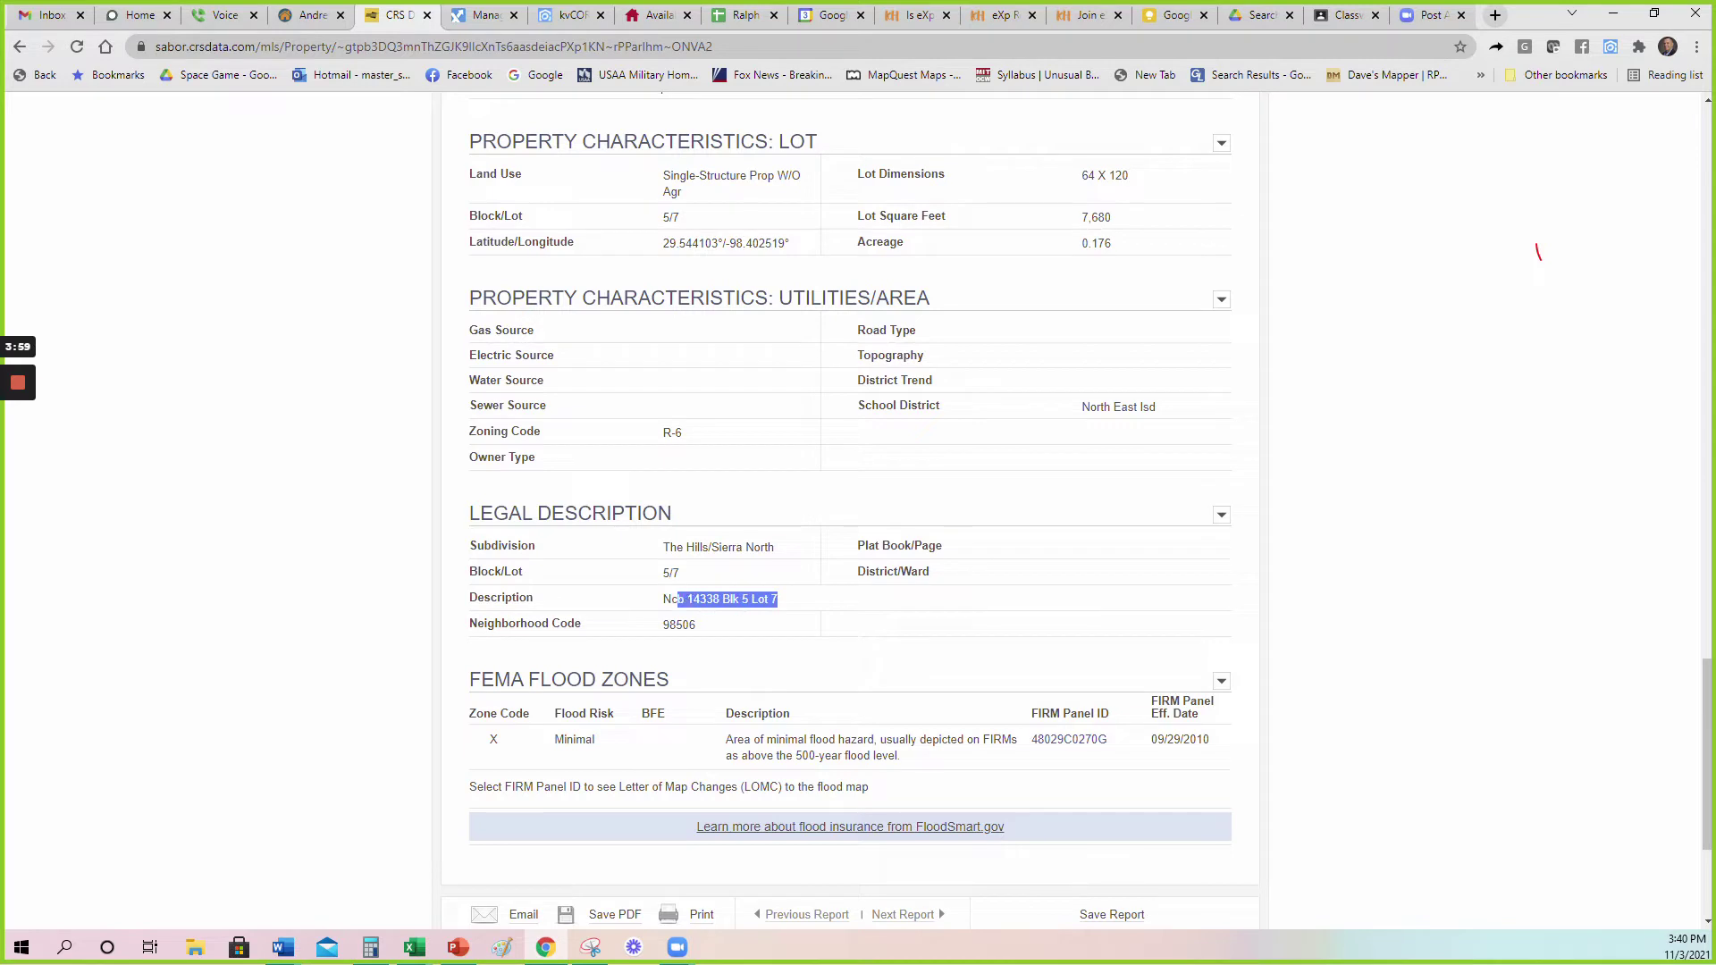
pyautogui.click(621, 604)
pyautogui.moveTo(787, 605); pyautogui.dragTo(567, 619)
pyautogui.click(568, 617)
pyautogui.moveTo(687, 675); pyautogui.dragTo(465, 677)
pyautogui.click(506, 671)
pyautogui.moveTo(1708, 774); pyautogui.dragTo(1707, 228)
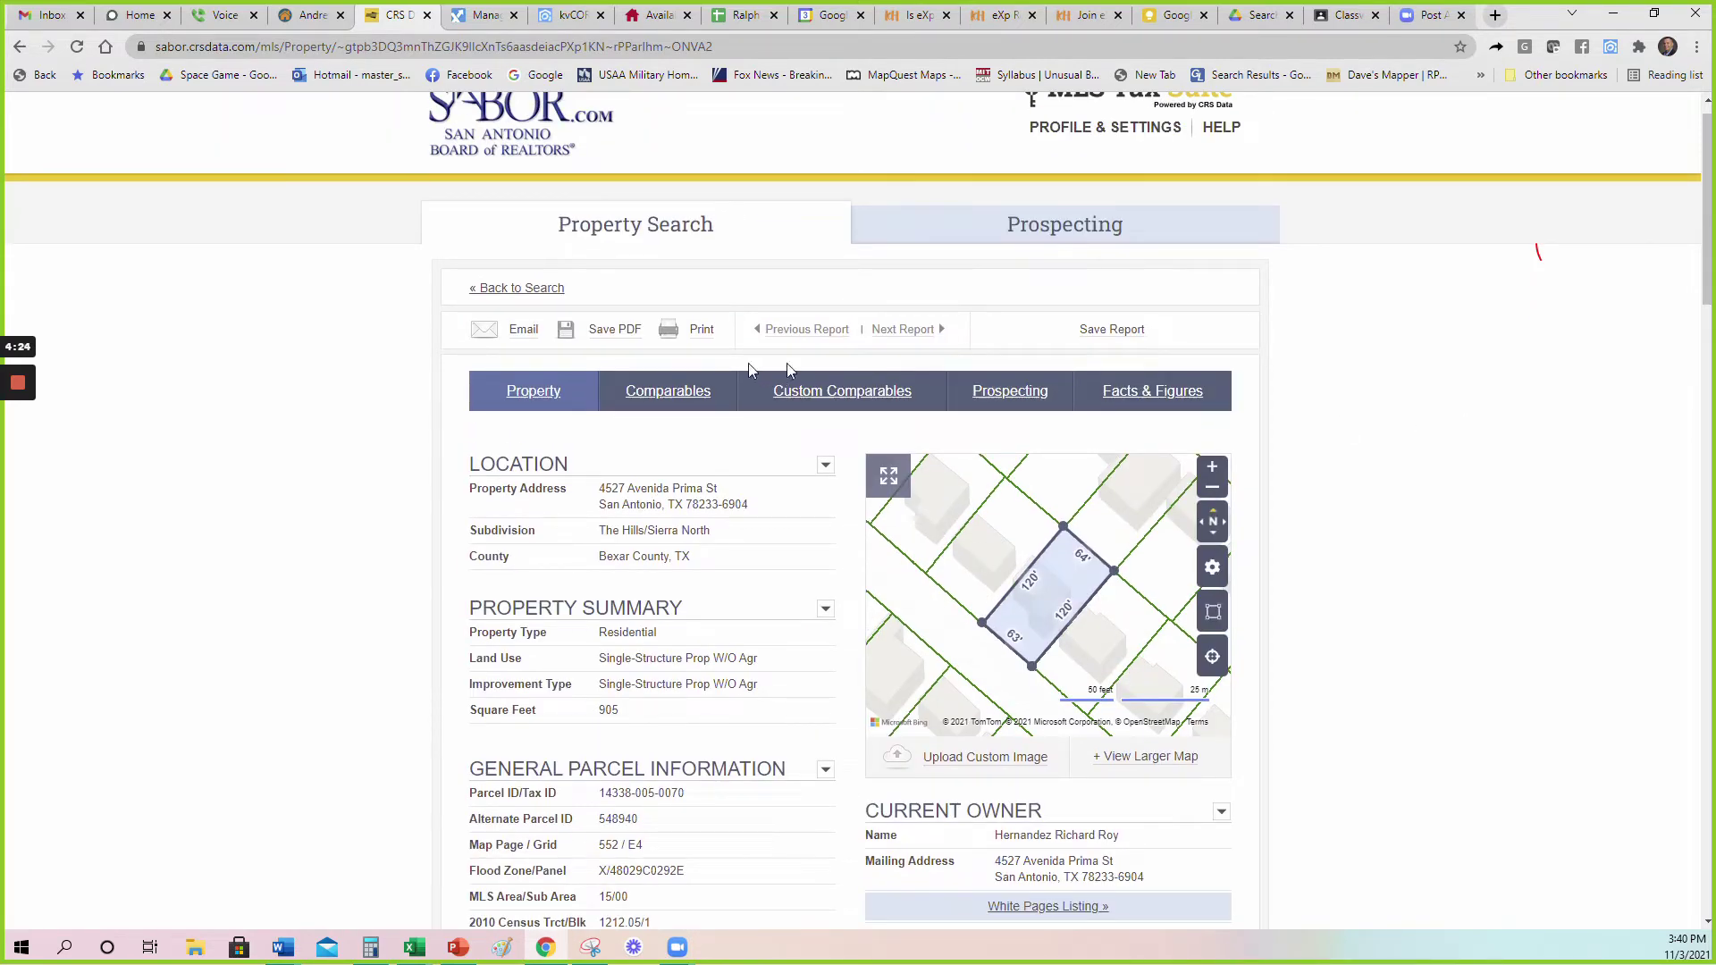
# Open the Comparable Sales for this property and scroll to the search settings.
pyautogui.click(665, 398)
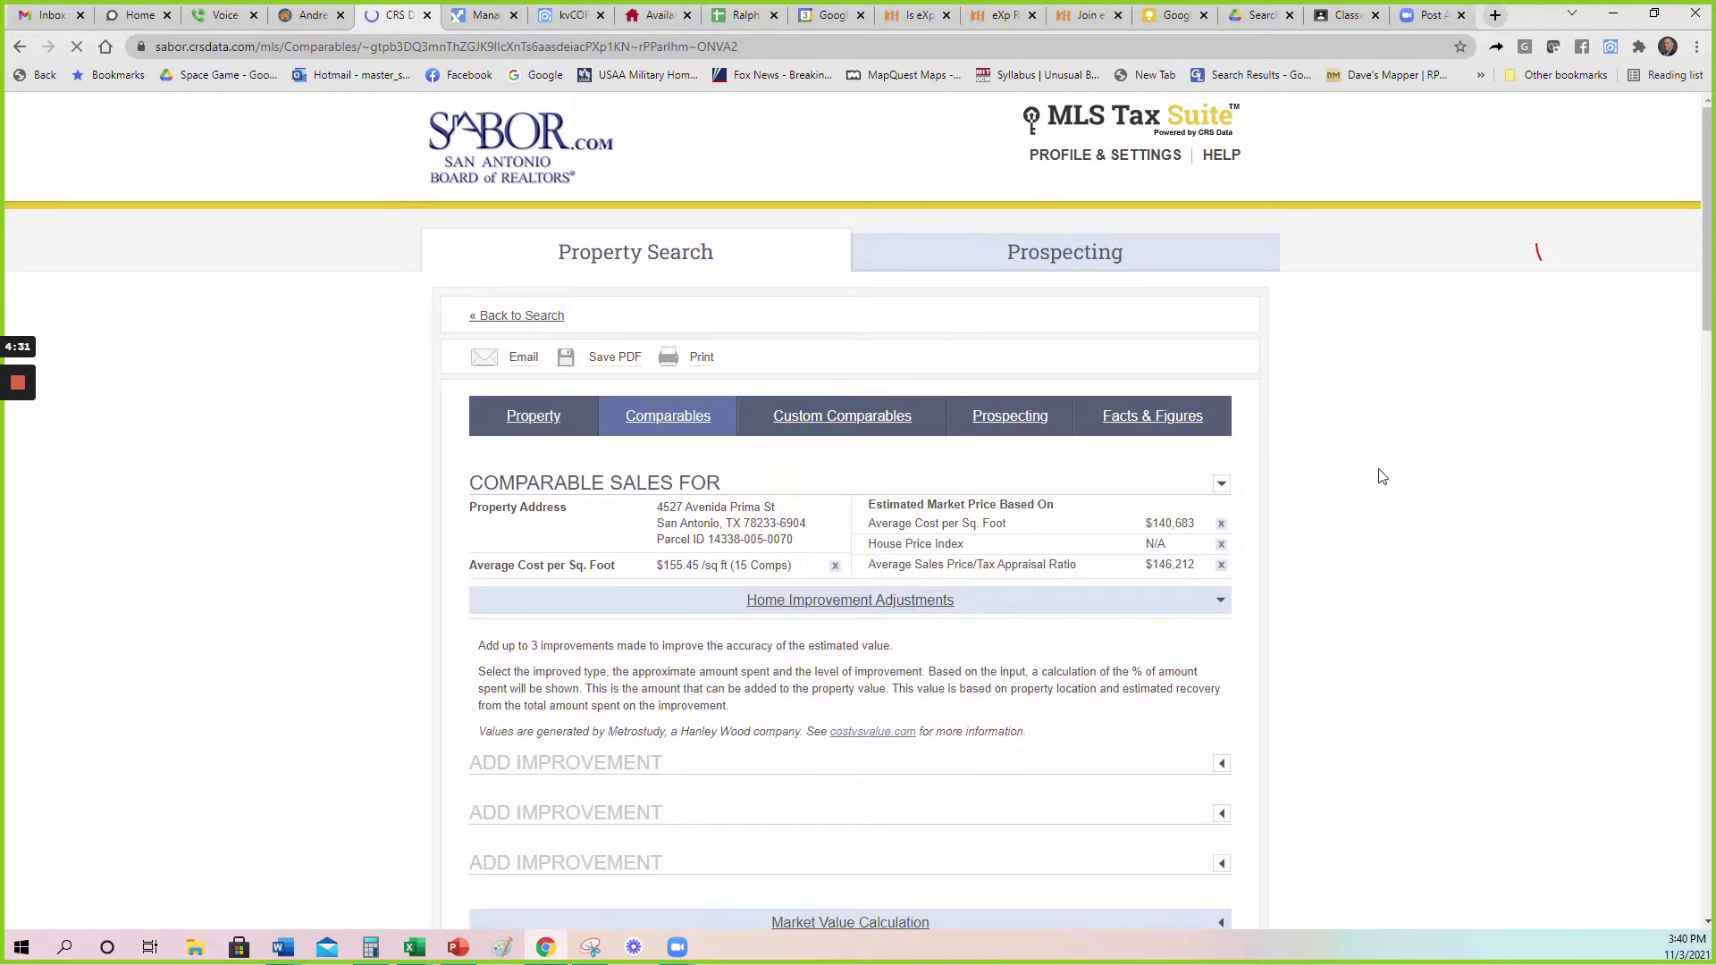
pyautogui.scroll(-4, 1347, 448)
pyautogui.scroll(-8, 1383, 420)
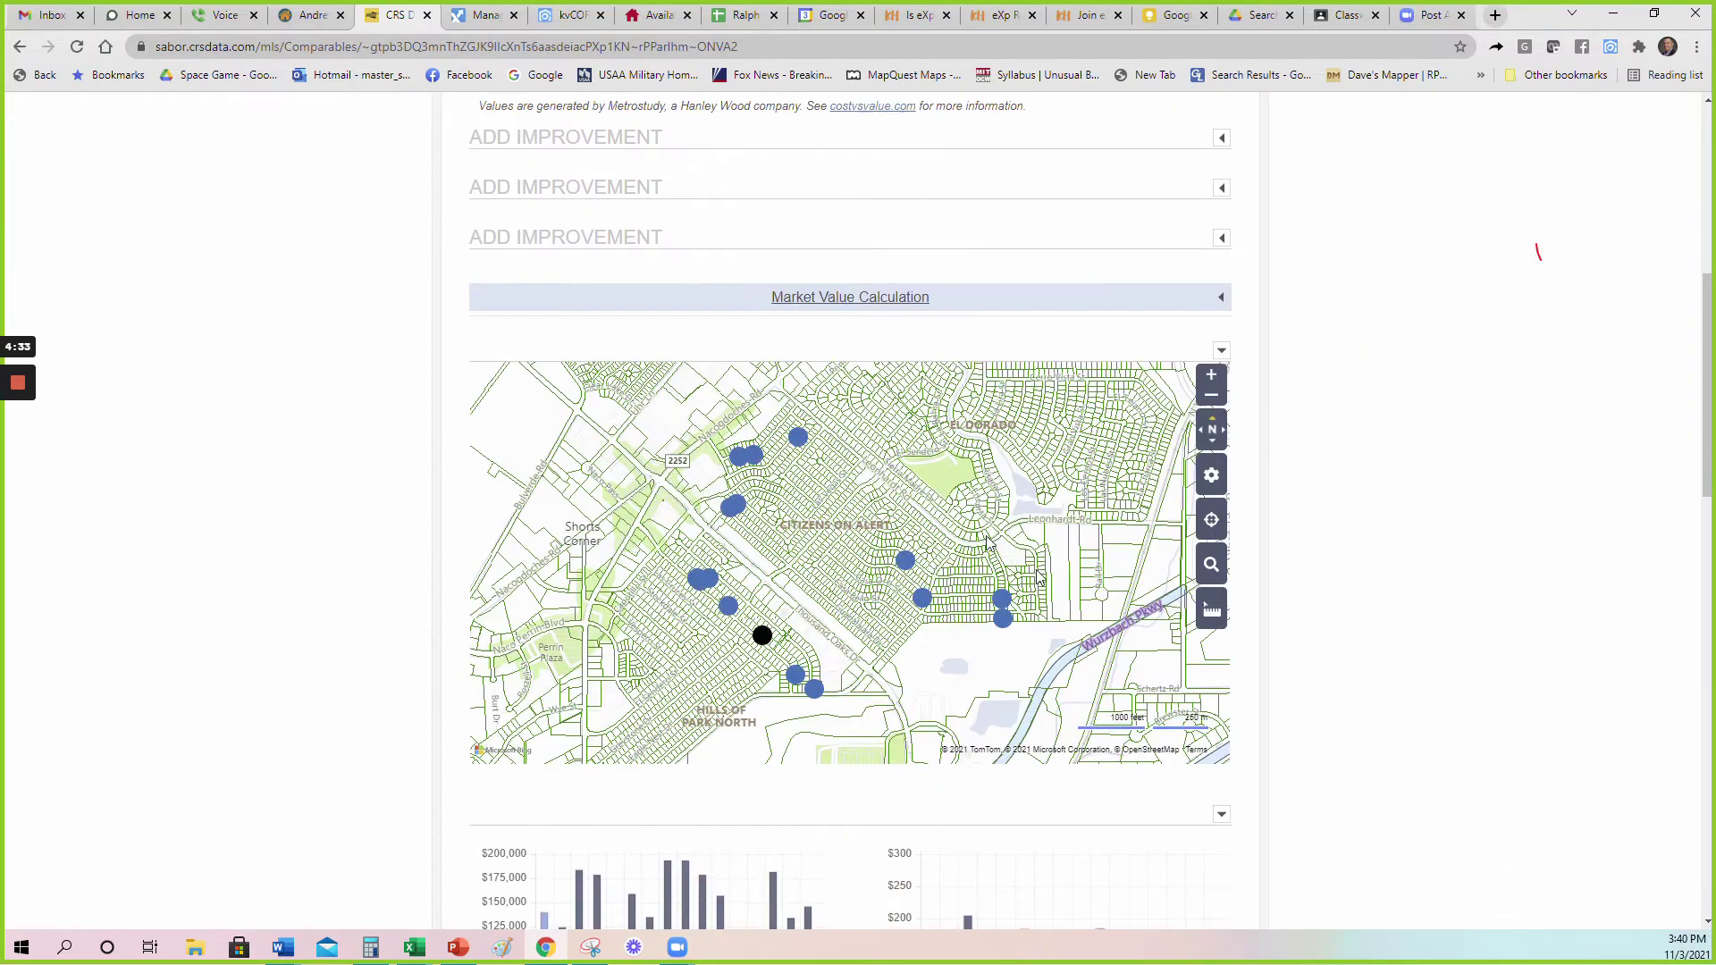
pyautogui.scroll(-2, 1332, 498)
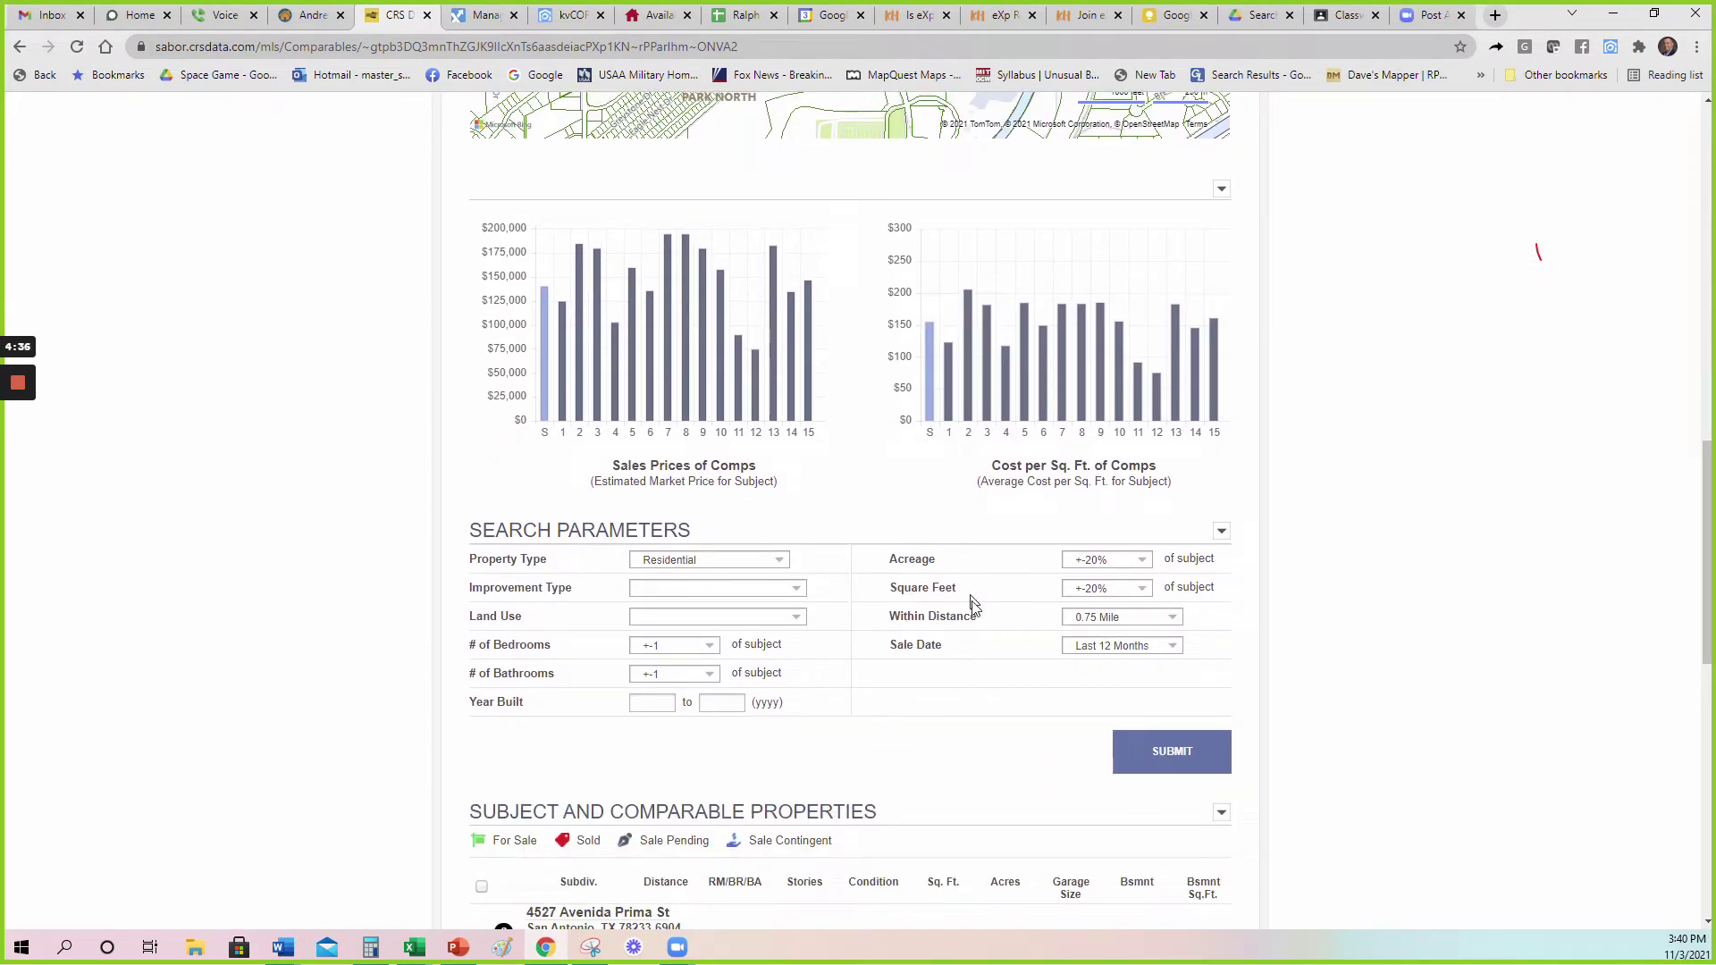
# Rerun comparables with Within Distance set to Same Subdiv. and Sale Date to Last 9 Months.
pyautogui.moveTo(980, 615); pyautogui.dragTo(889, 617)
pyautogui.click(1107, 623)
pyautogui.click(1108, 637)
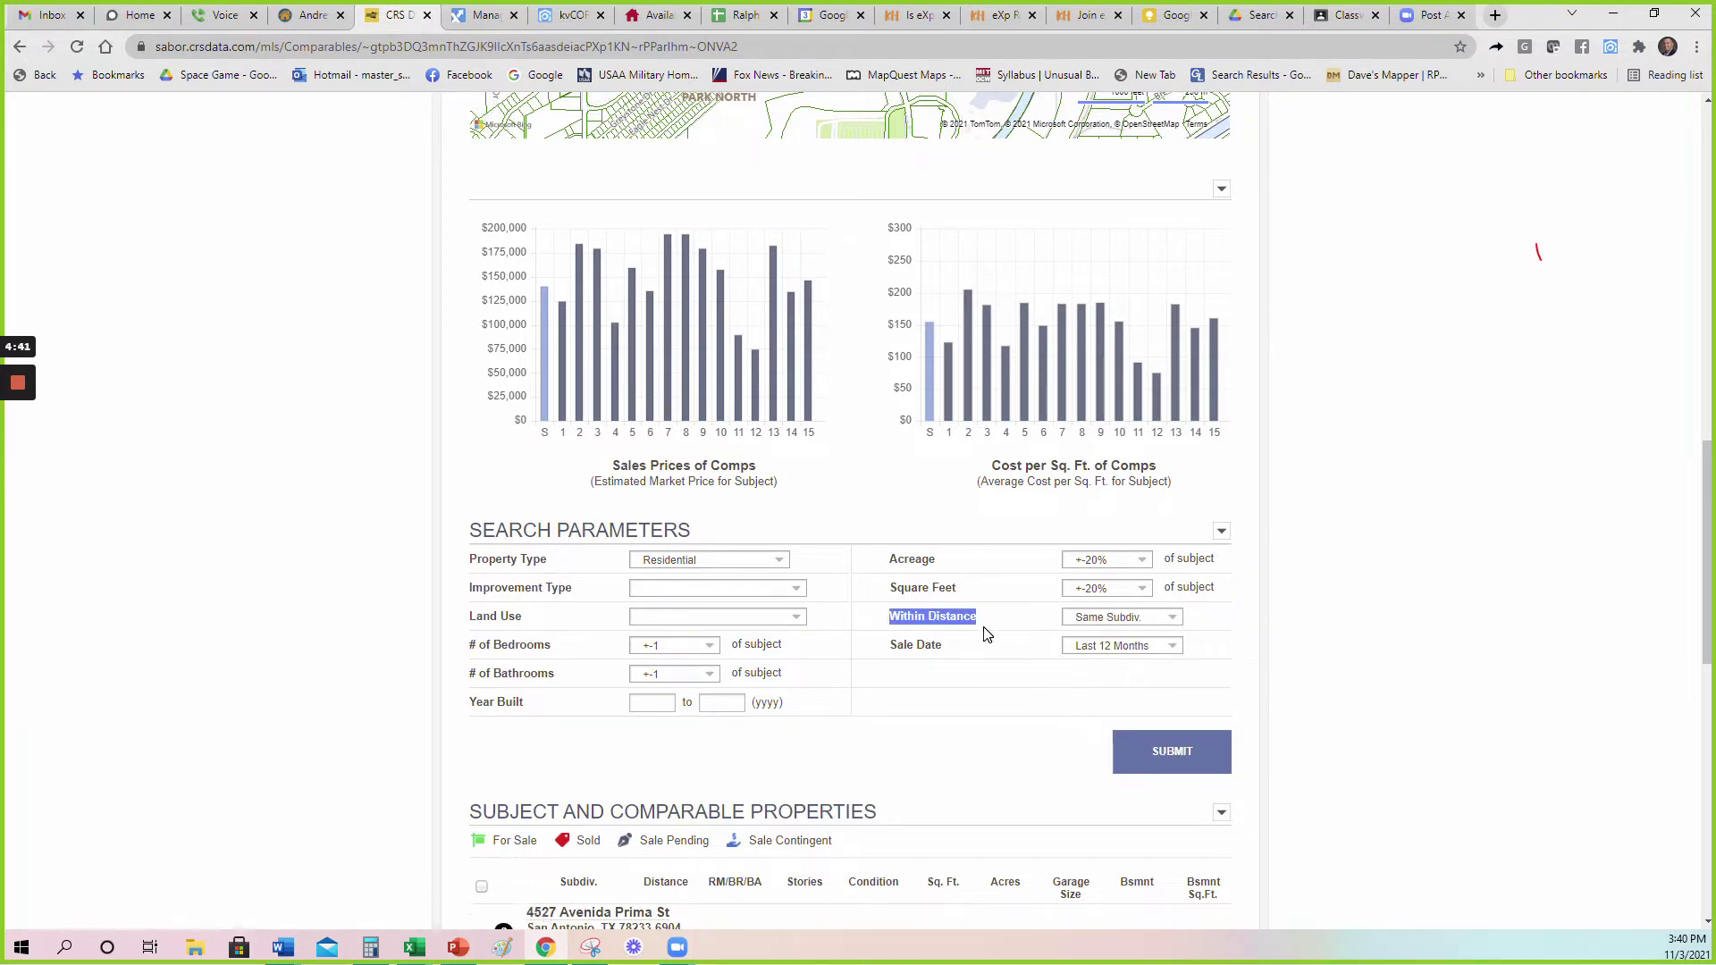
pyautogui.click(993, 630)
pyautogui.click(1105, 650)
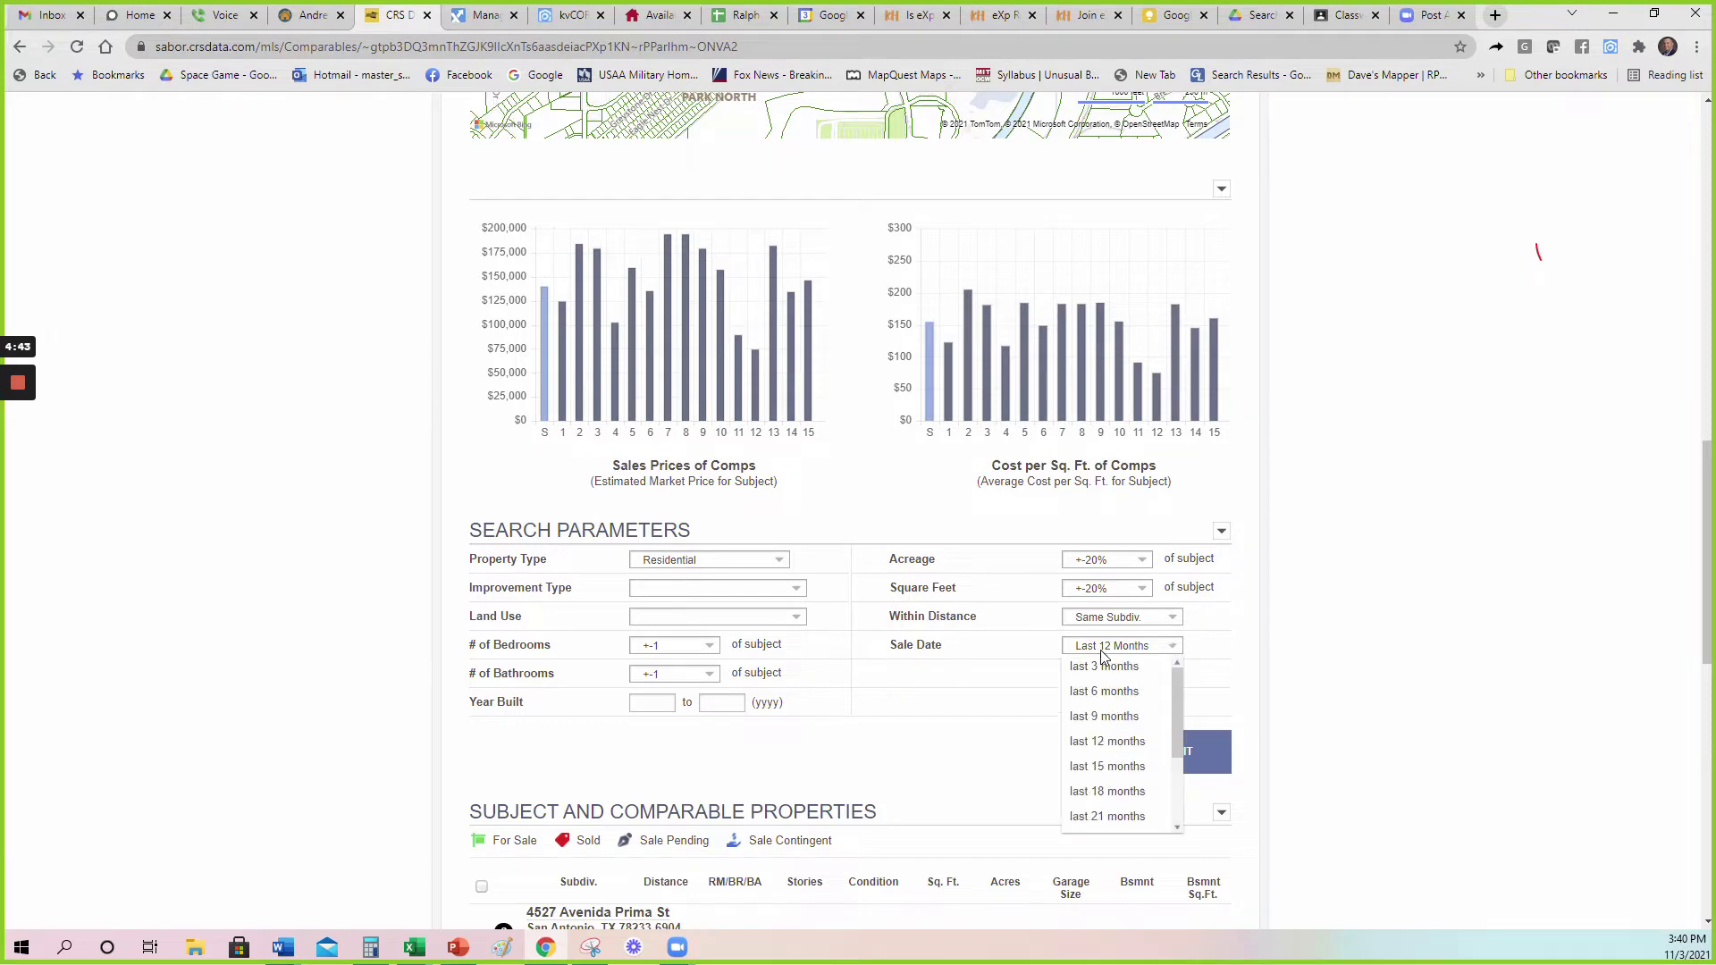
pyautogui.click(1114, 721)
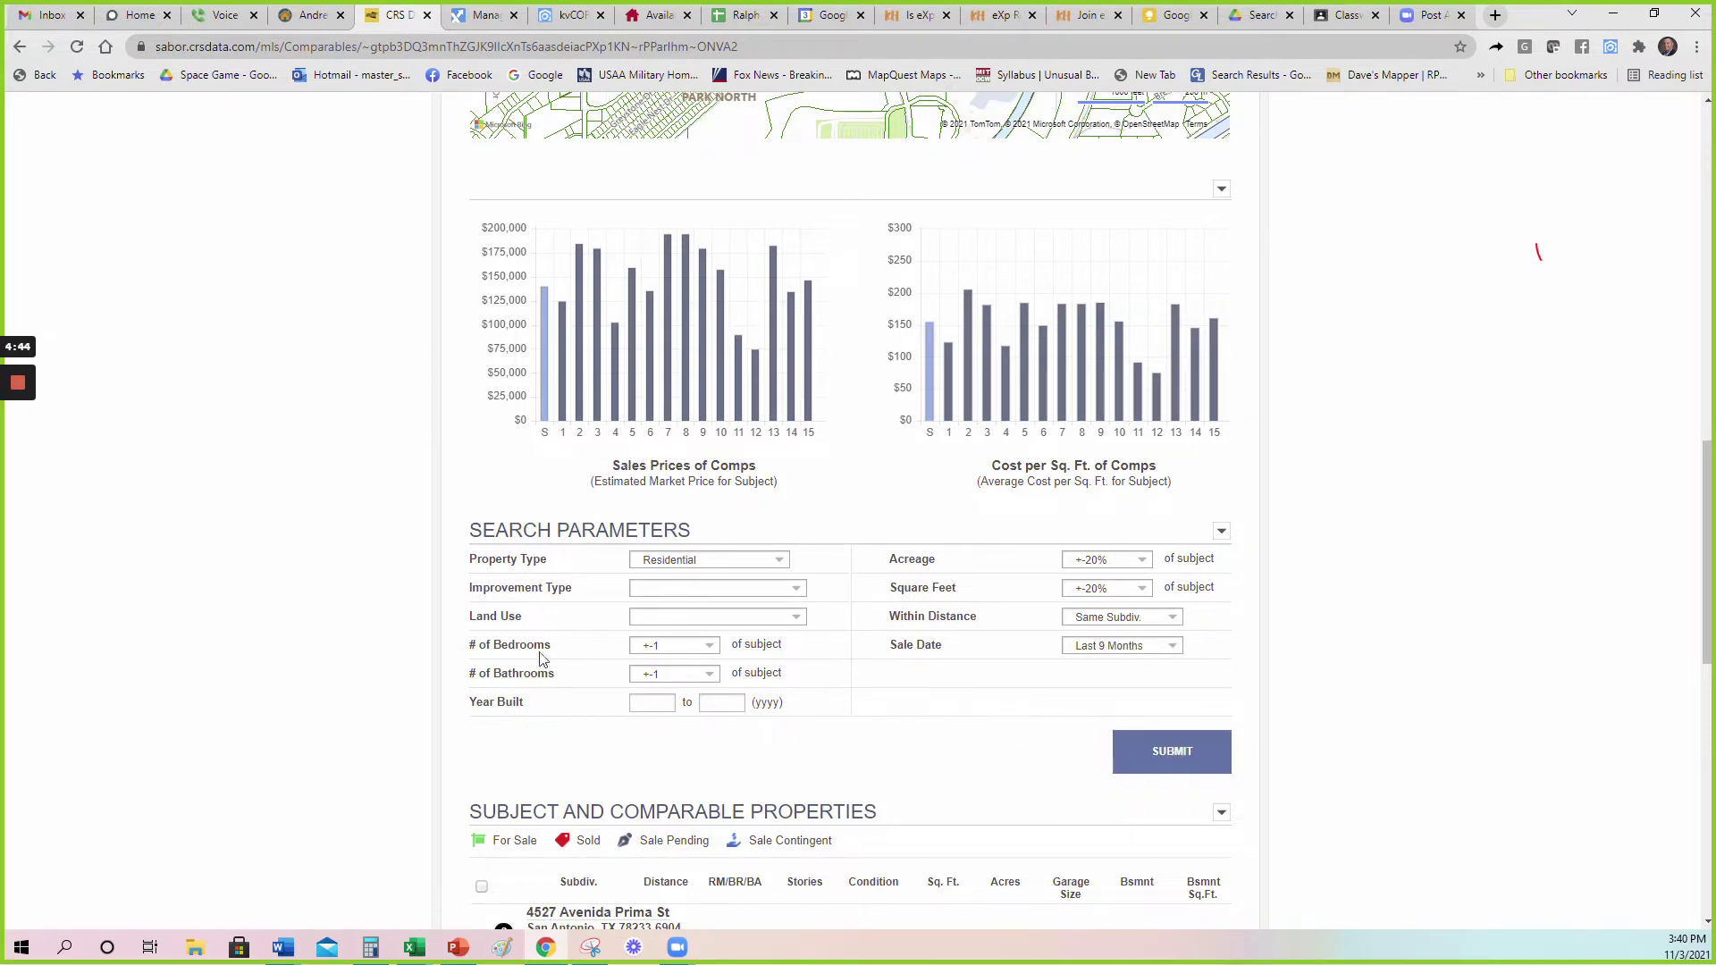
pyautogui.click(1147, 760)
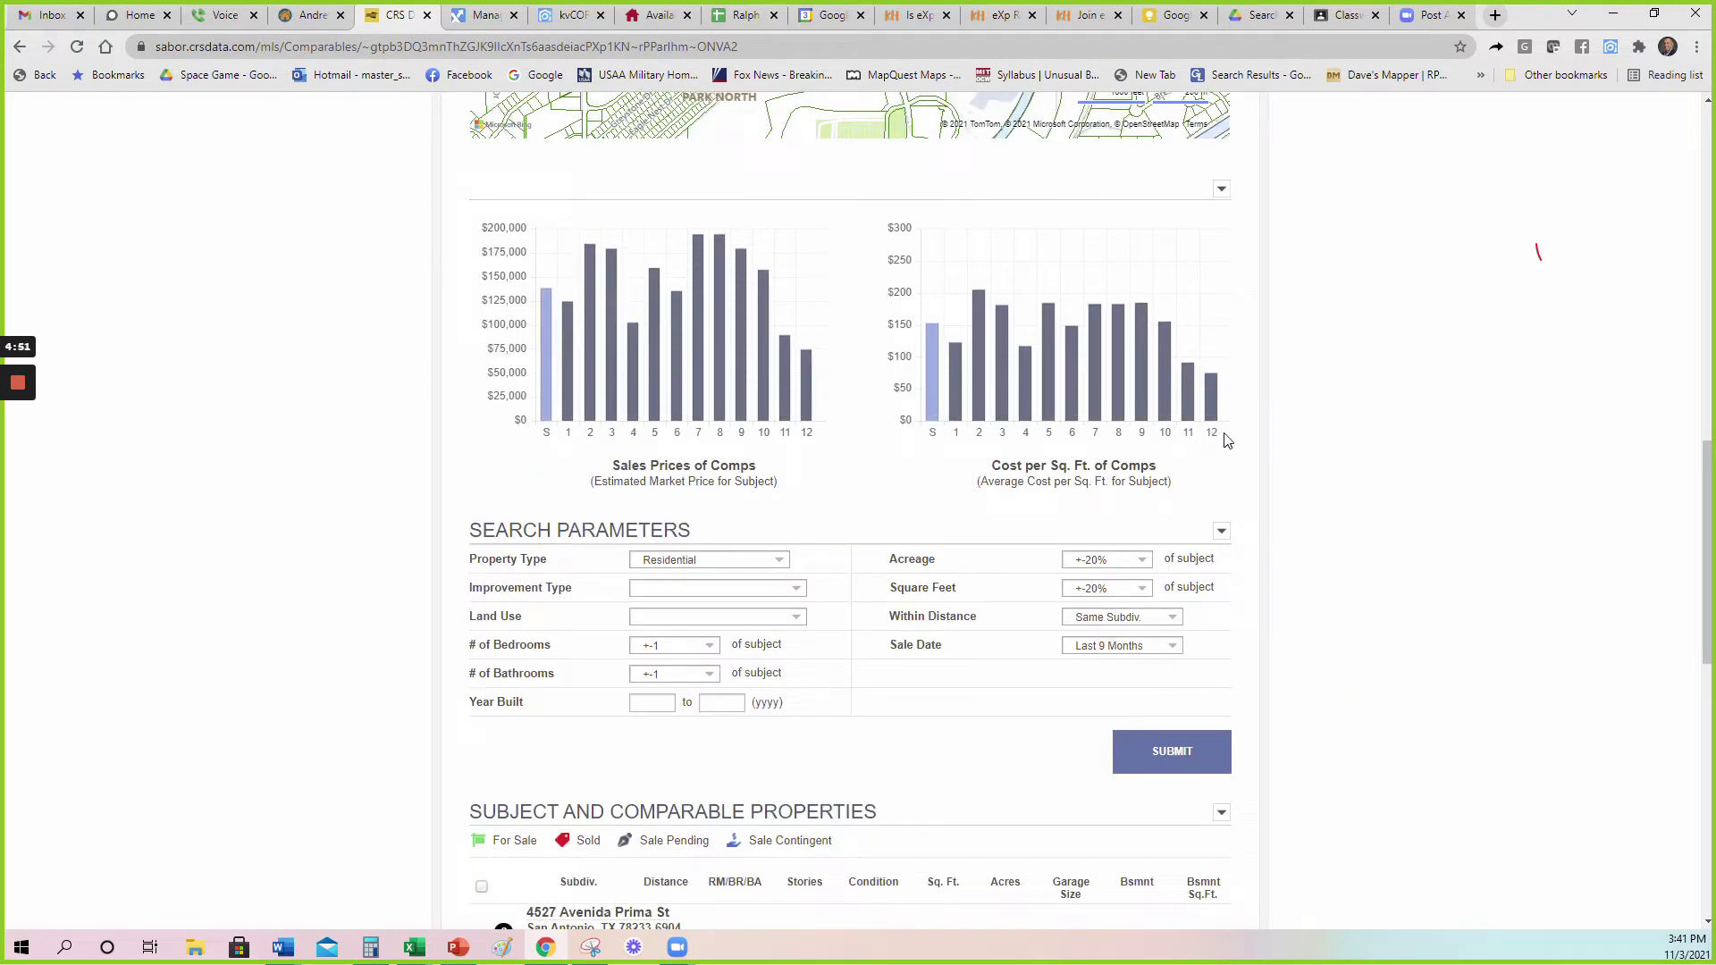
# Highlight rows of the 12-comp summary, including the sales price to appraisal ratio.
pyautogui.scroll(10, 1338, 488)
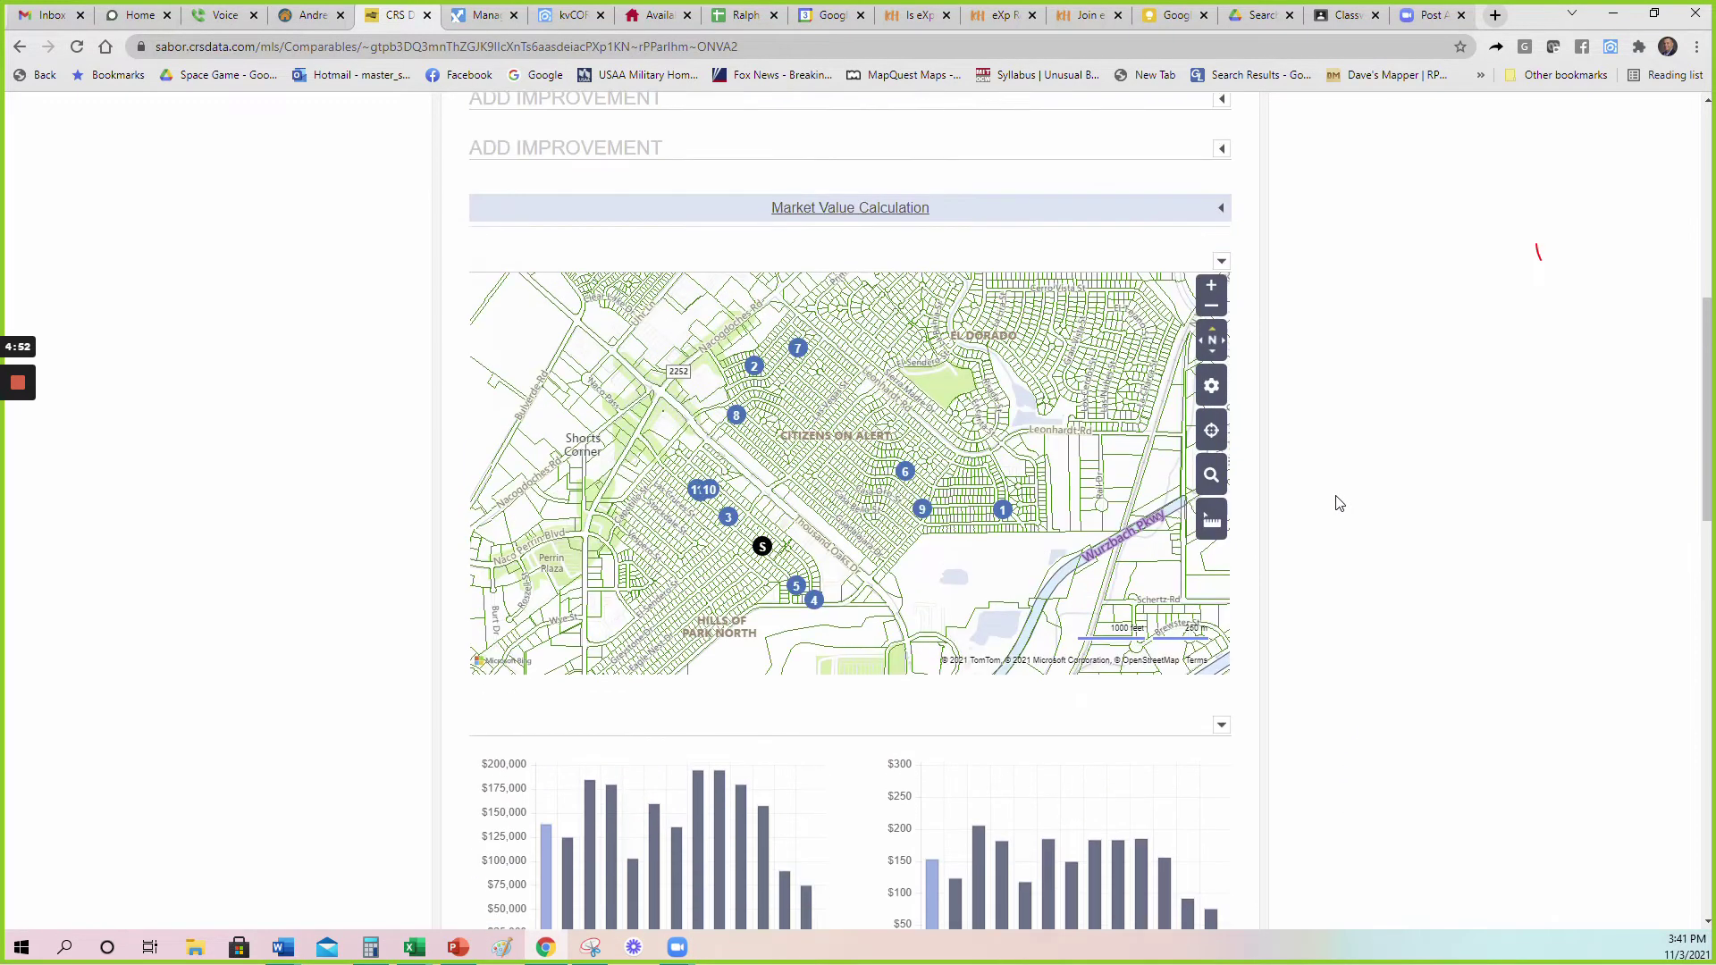
pyautogui.scroll(2, 1338, 503)
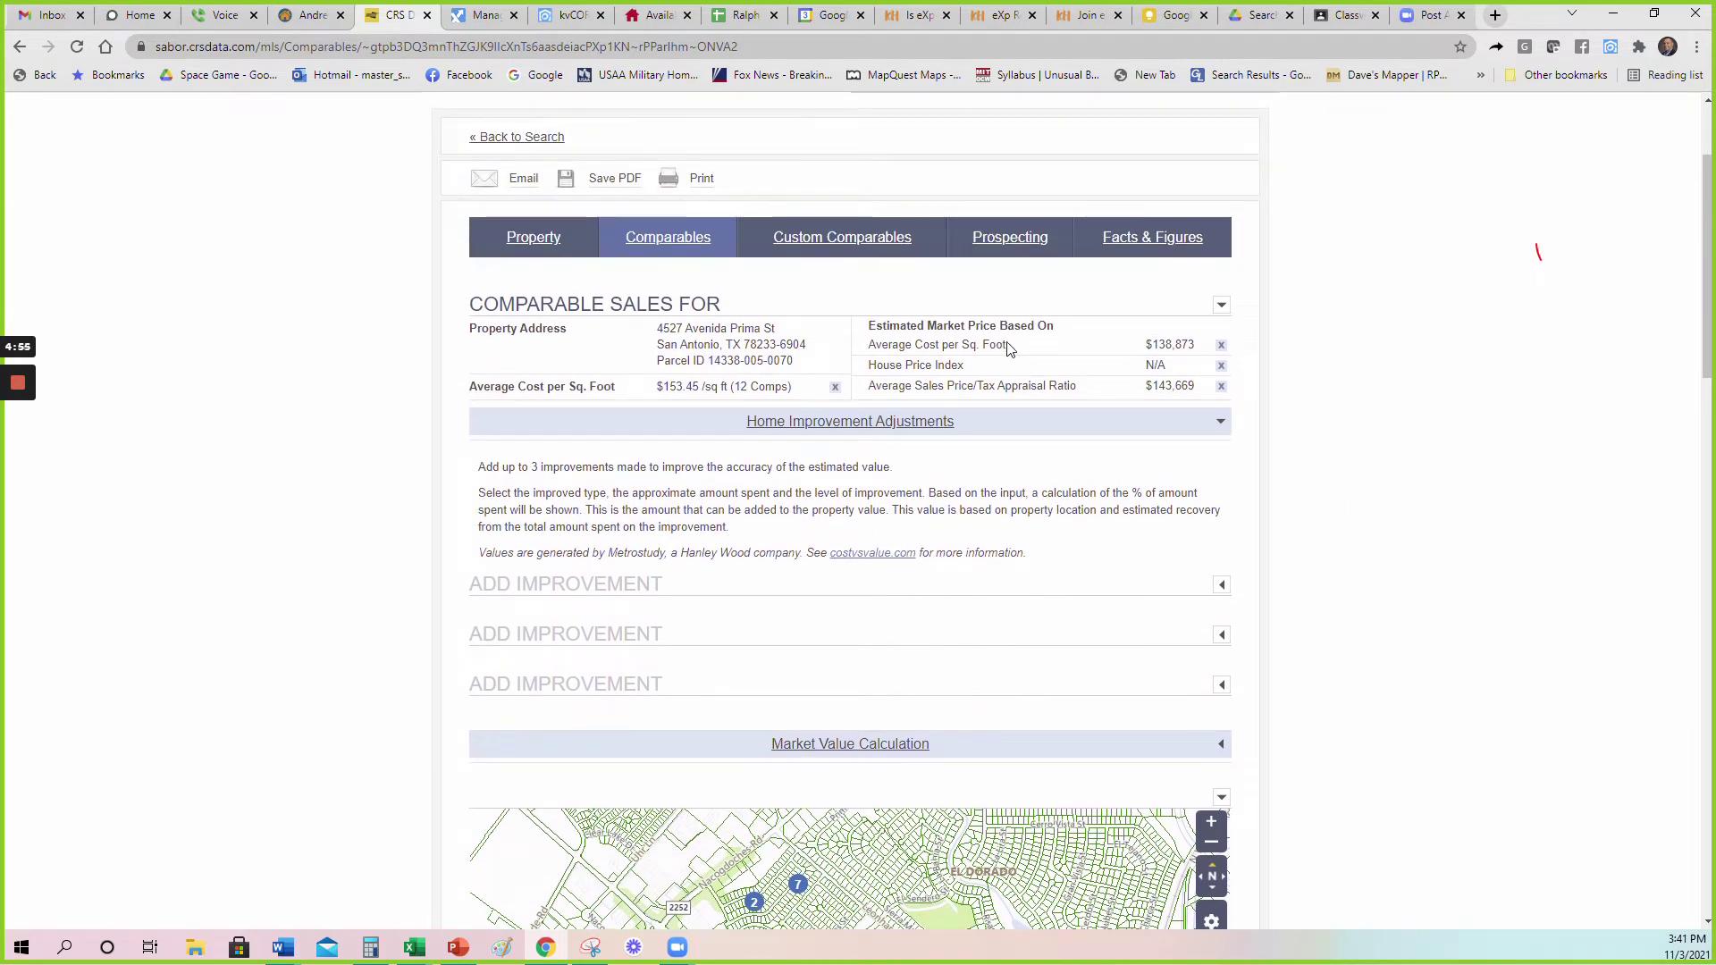
pyautogui.moveTo(924, 345); pyautogui.dragTo(1047, 347)
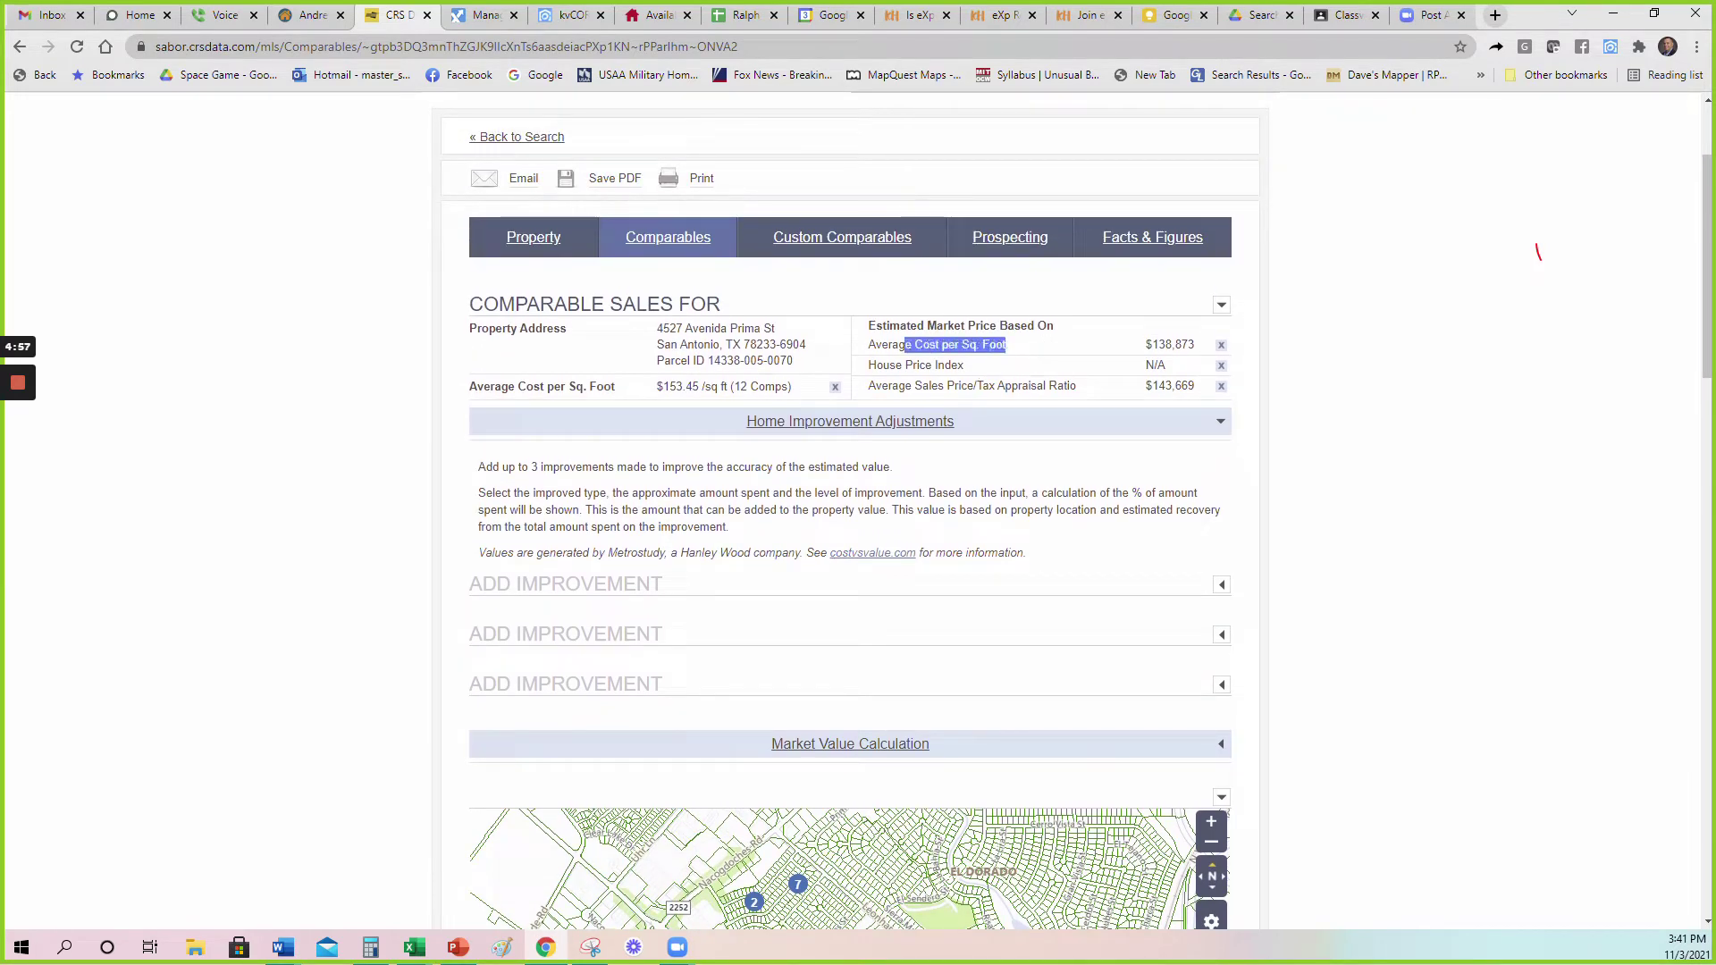
pyautogui.moveTo(937, 387); pyautogui.dragTo(1044, 386)
pyautogui.click(1028, 345)
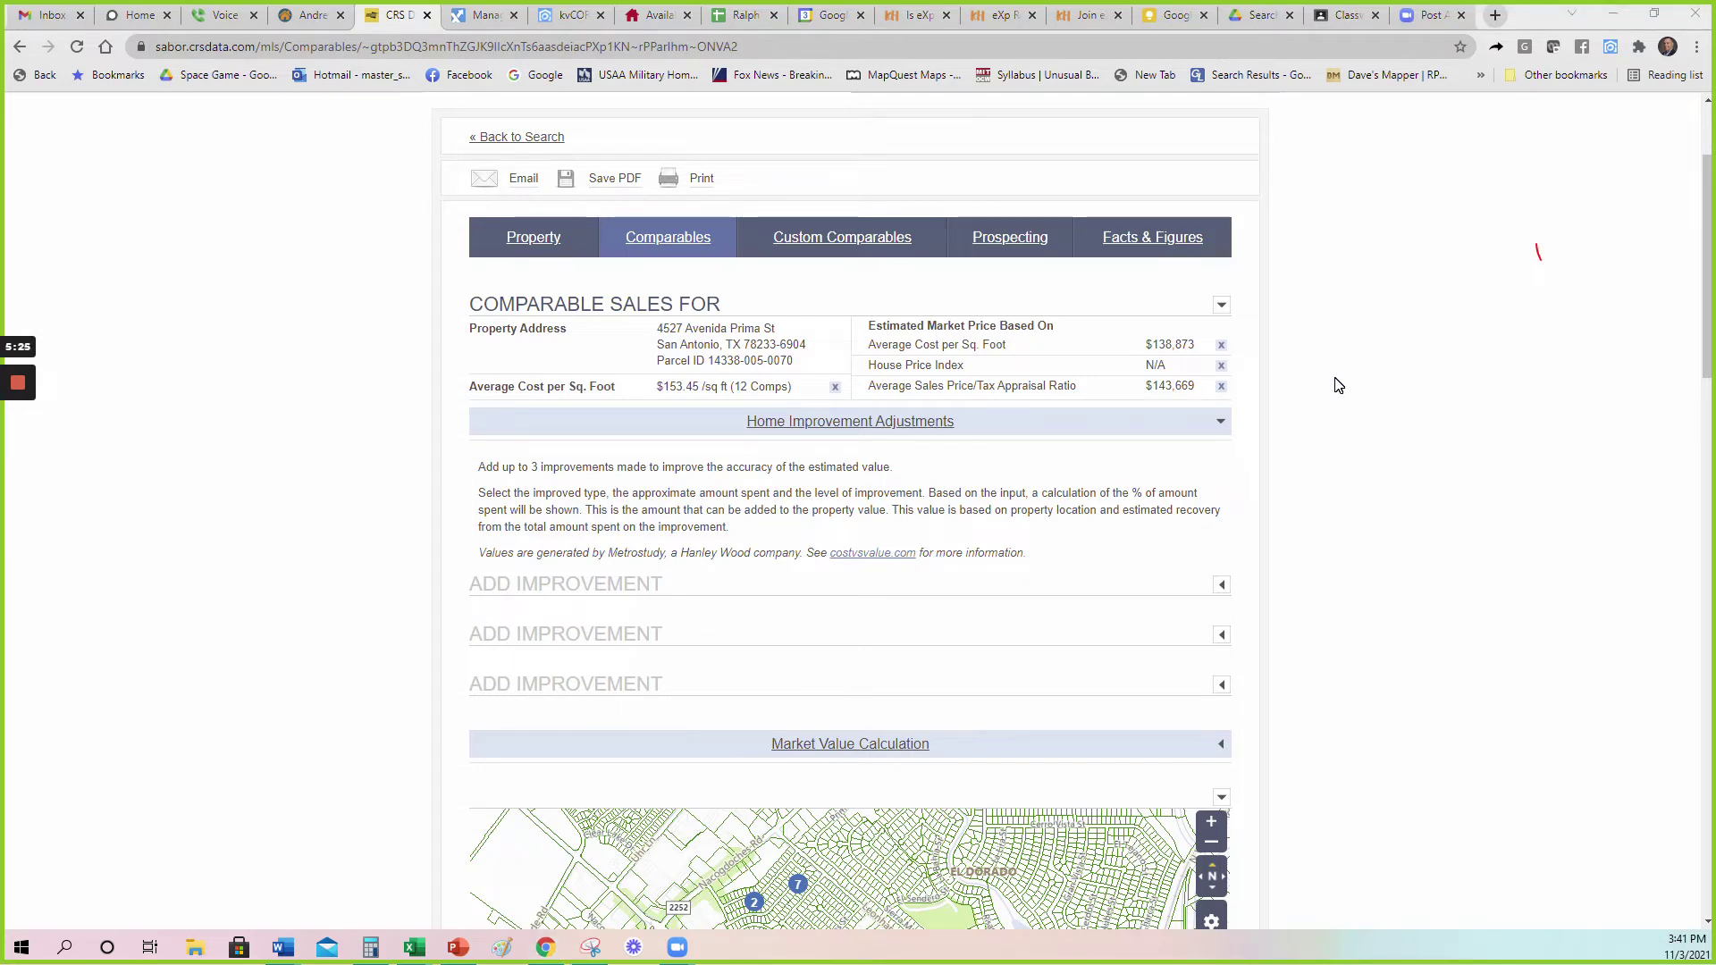
pyautogui.scroll(-2, 1341, 379)
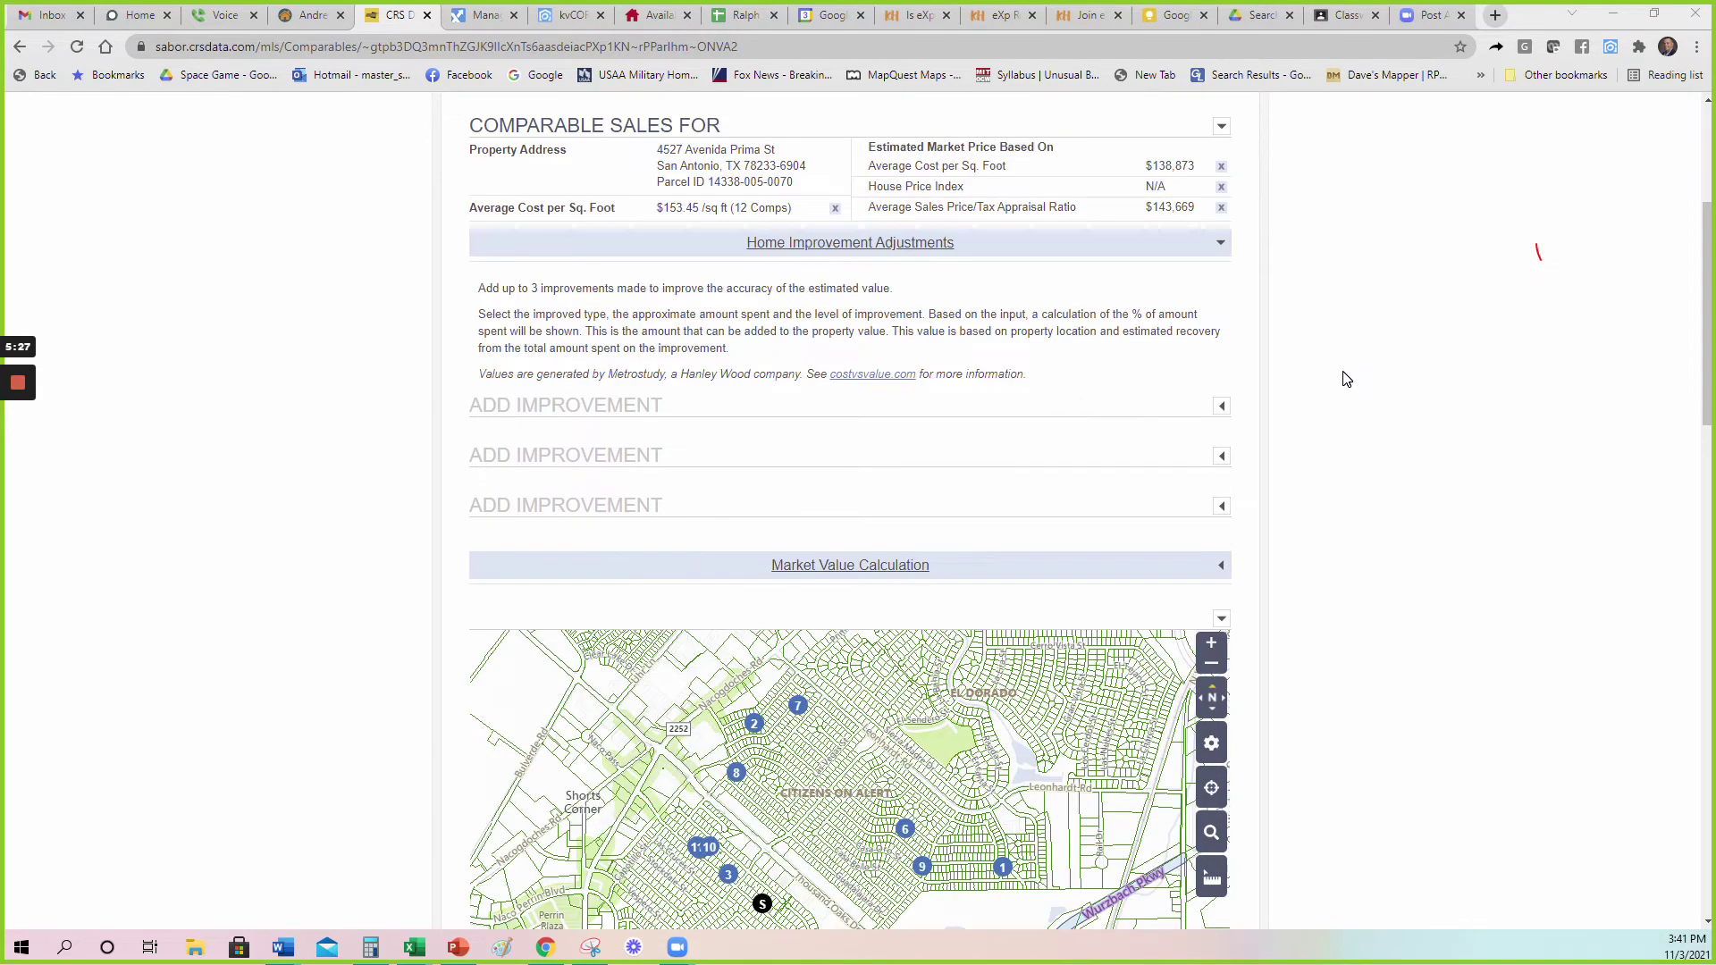
pyautogui.scroll(2, 1349, 377)
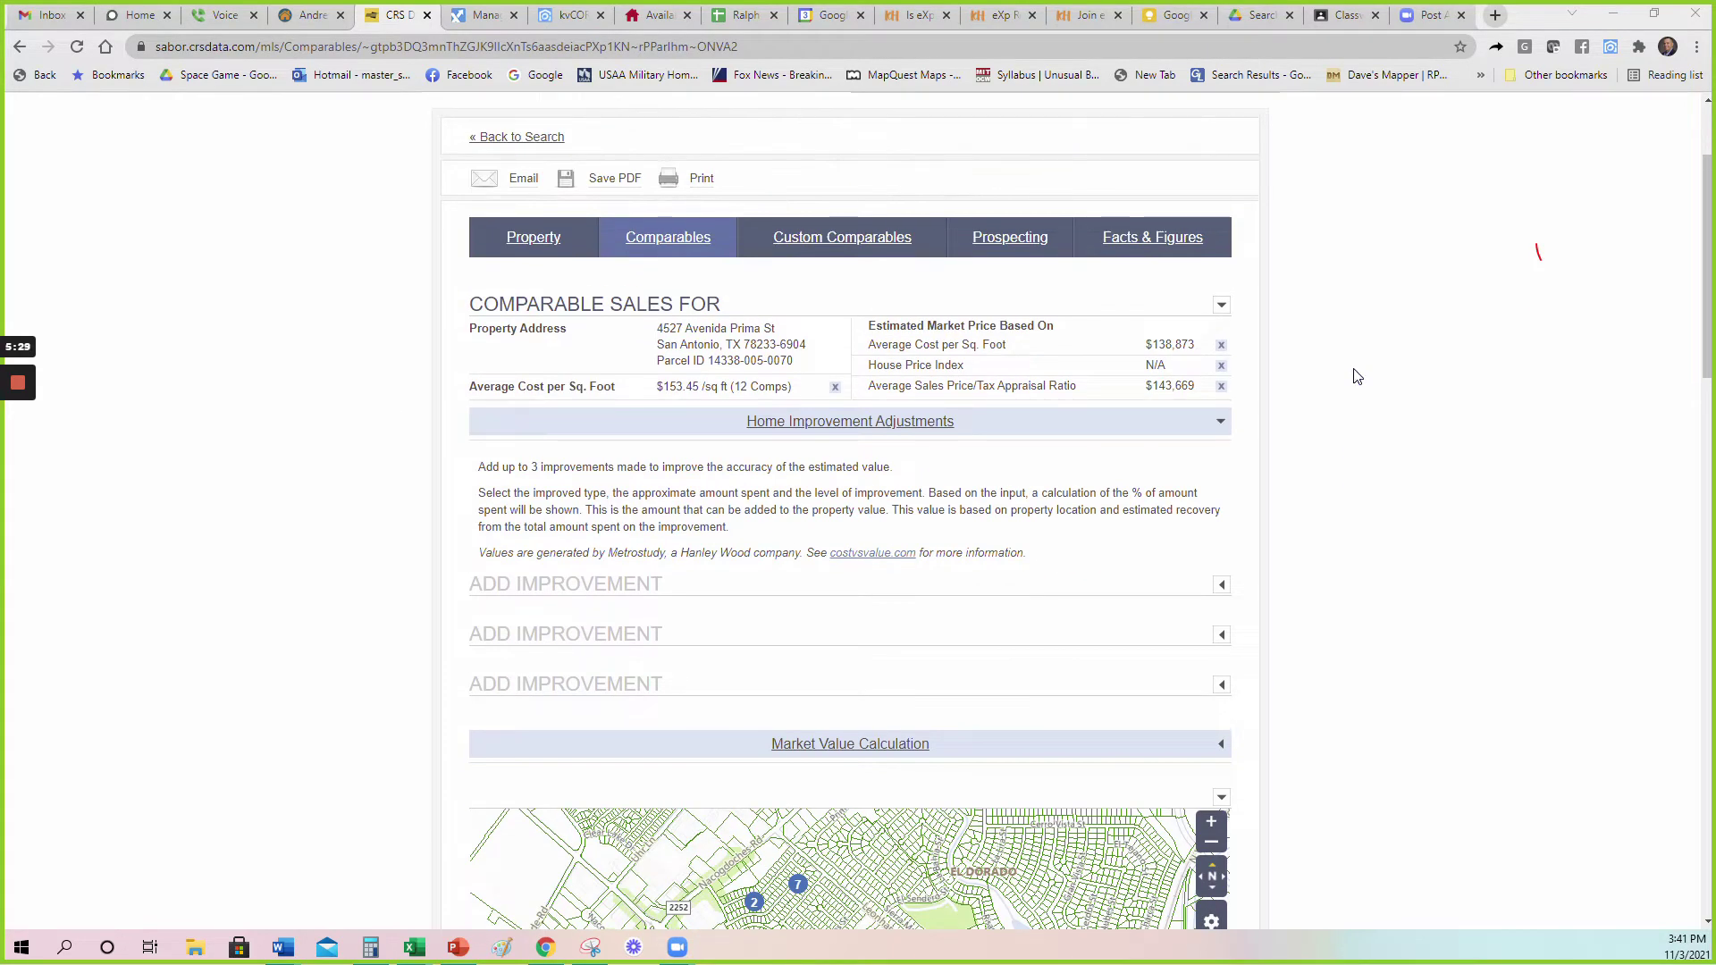
pyautogui.scroll(-2, 1358, 376)
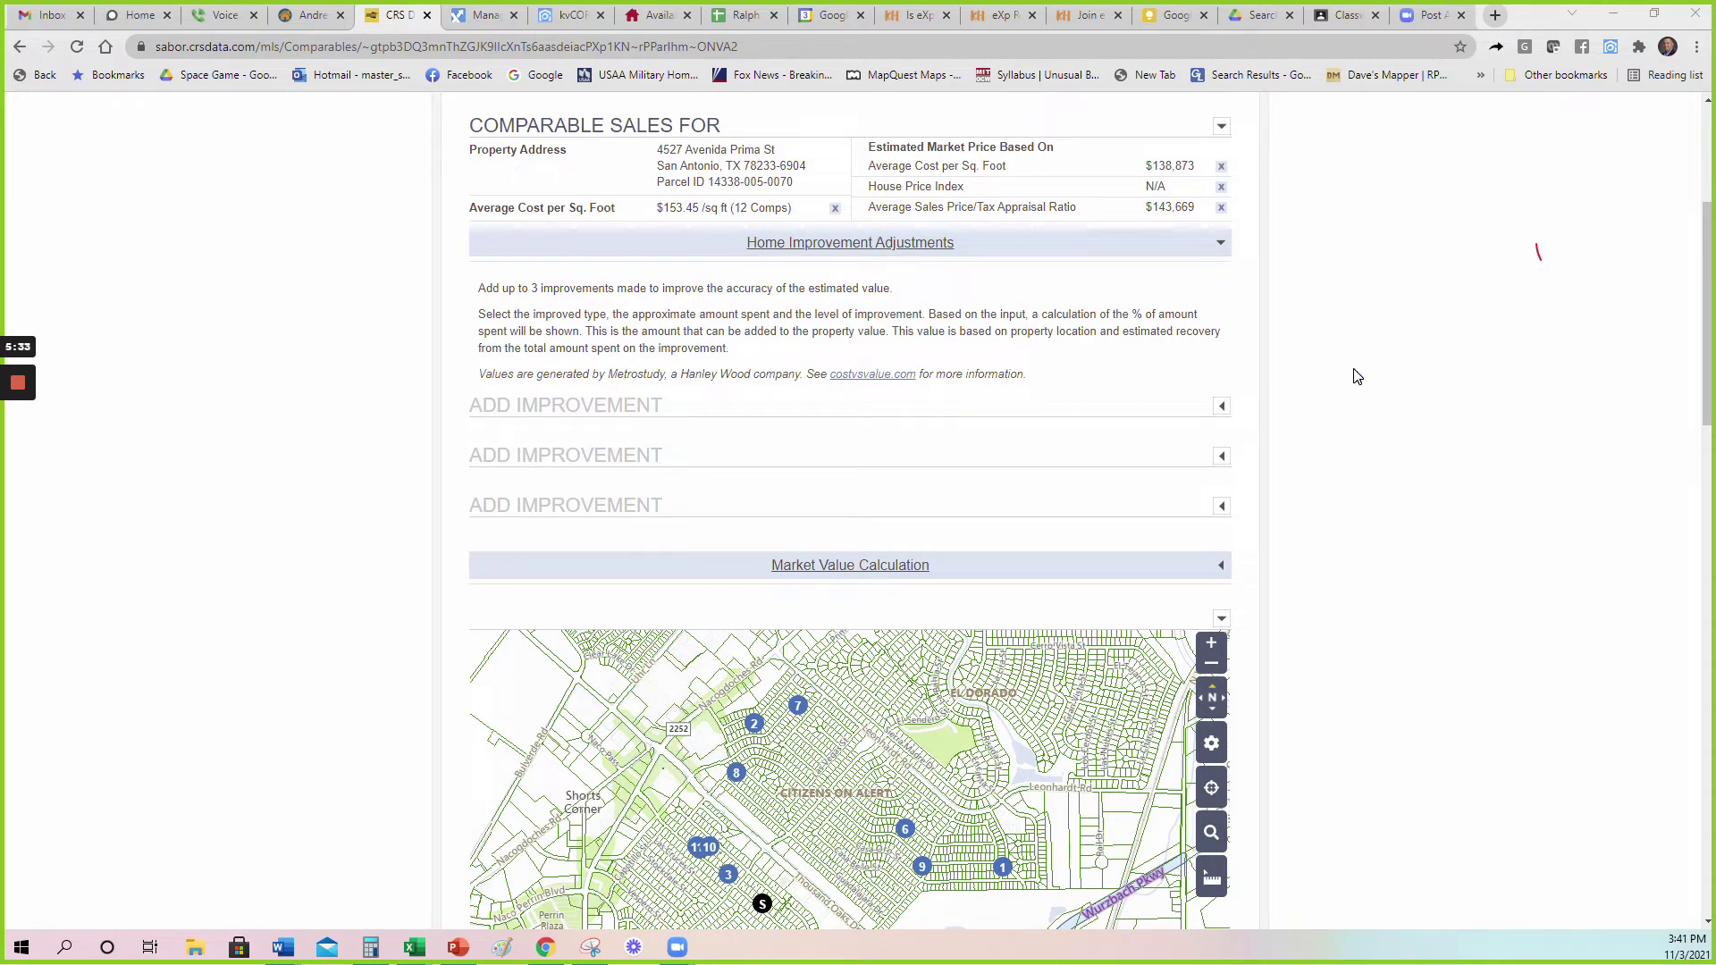
pyautogui.scroll(-5, 410, 345)
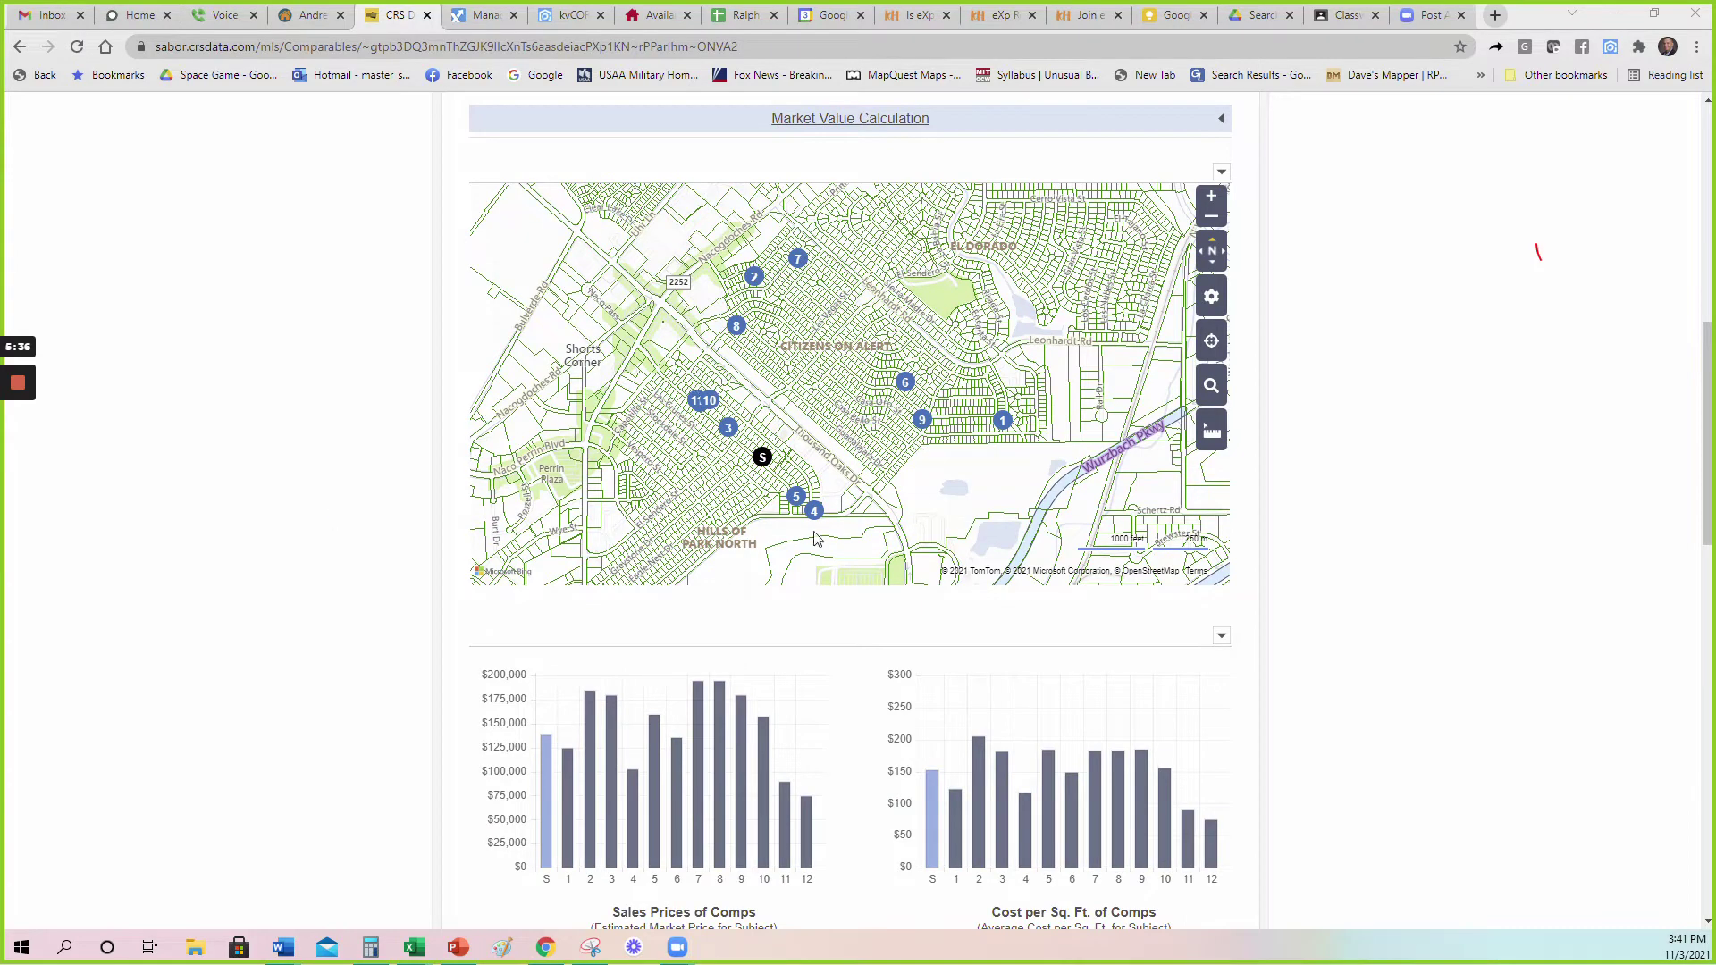
pyautogui.scroll(-2, 241, 536)
pyautogui.scroll(2, 250, 572)
pyautogui.scroll(-3, 957, 354)
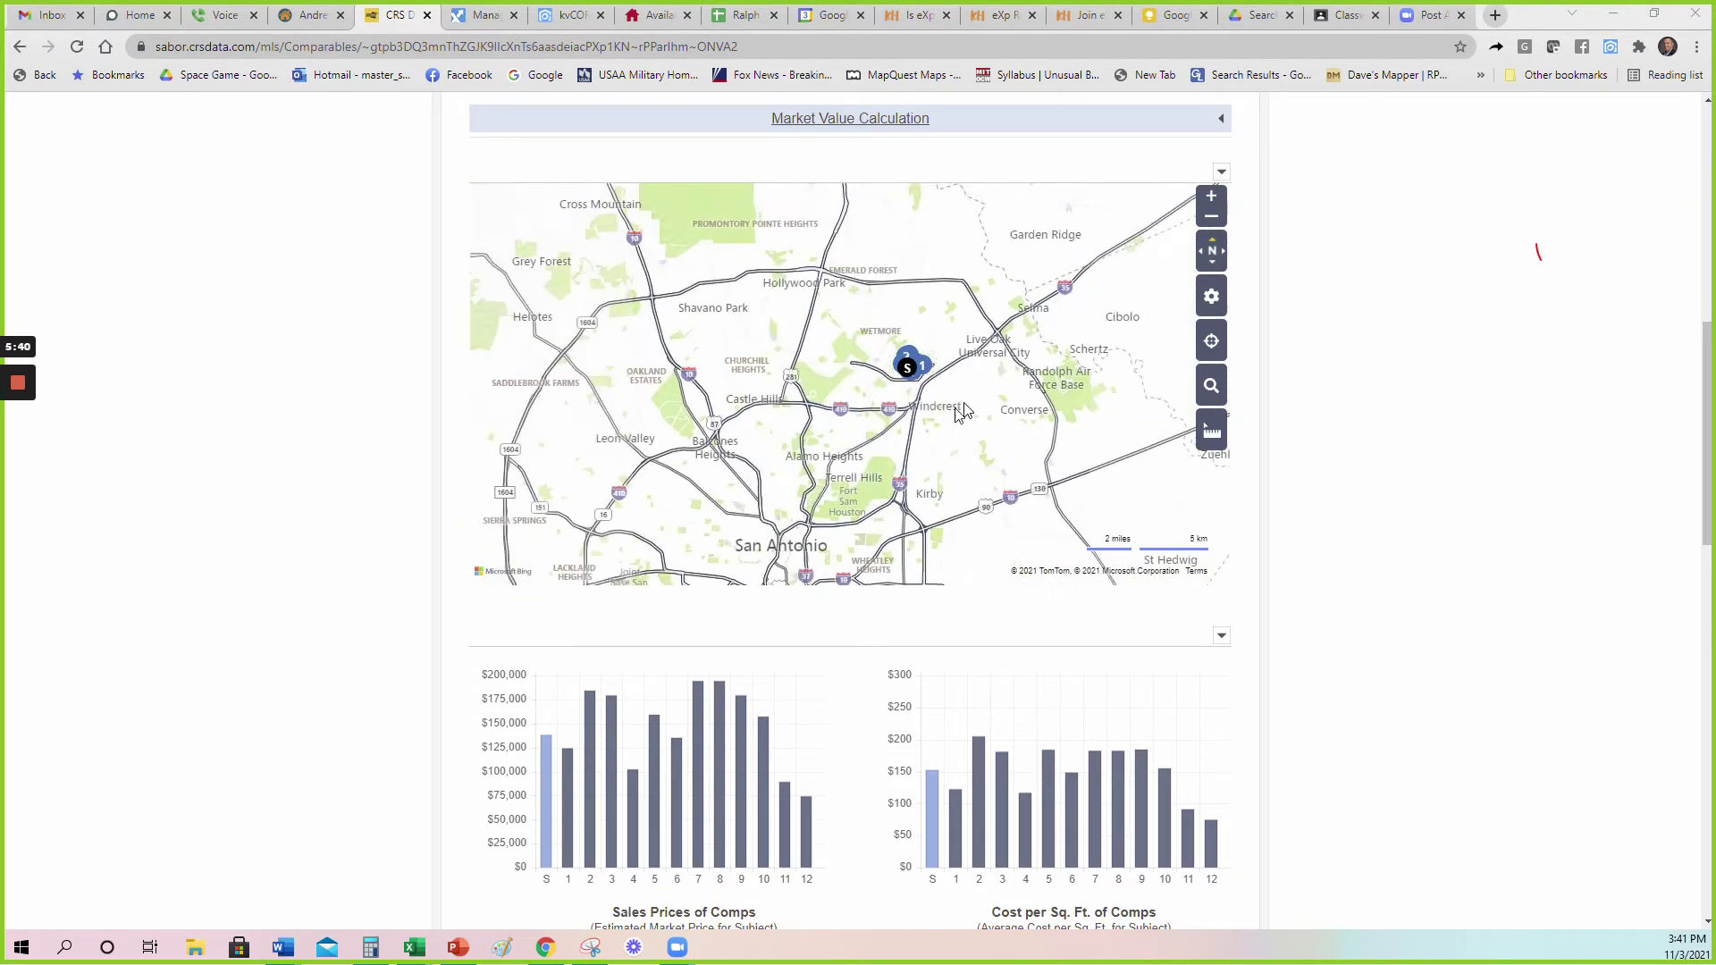
pyautogui.scroll(3, 936, 384)
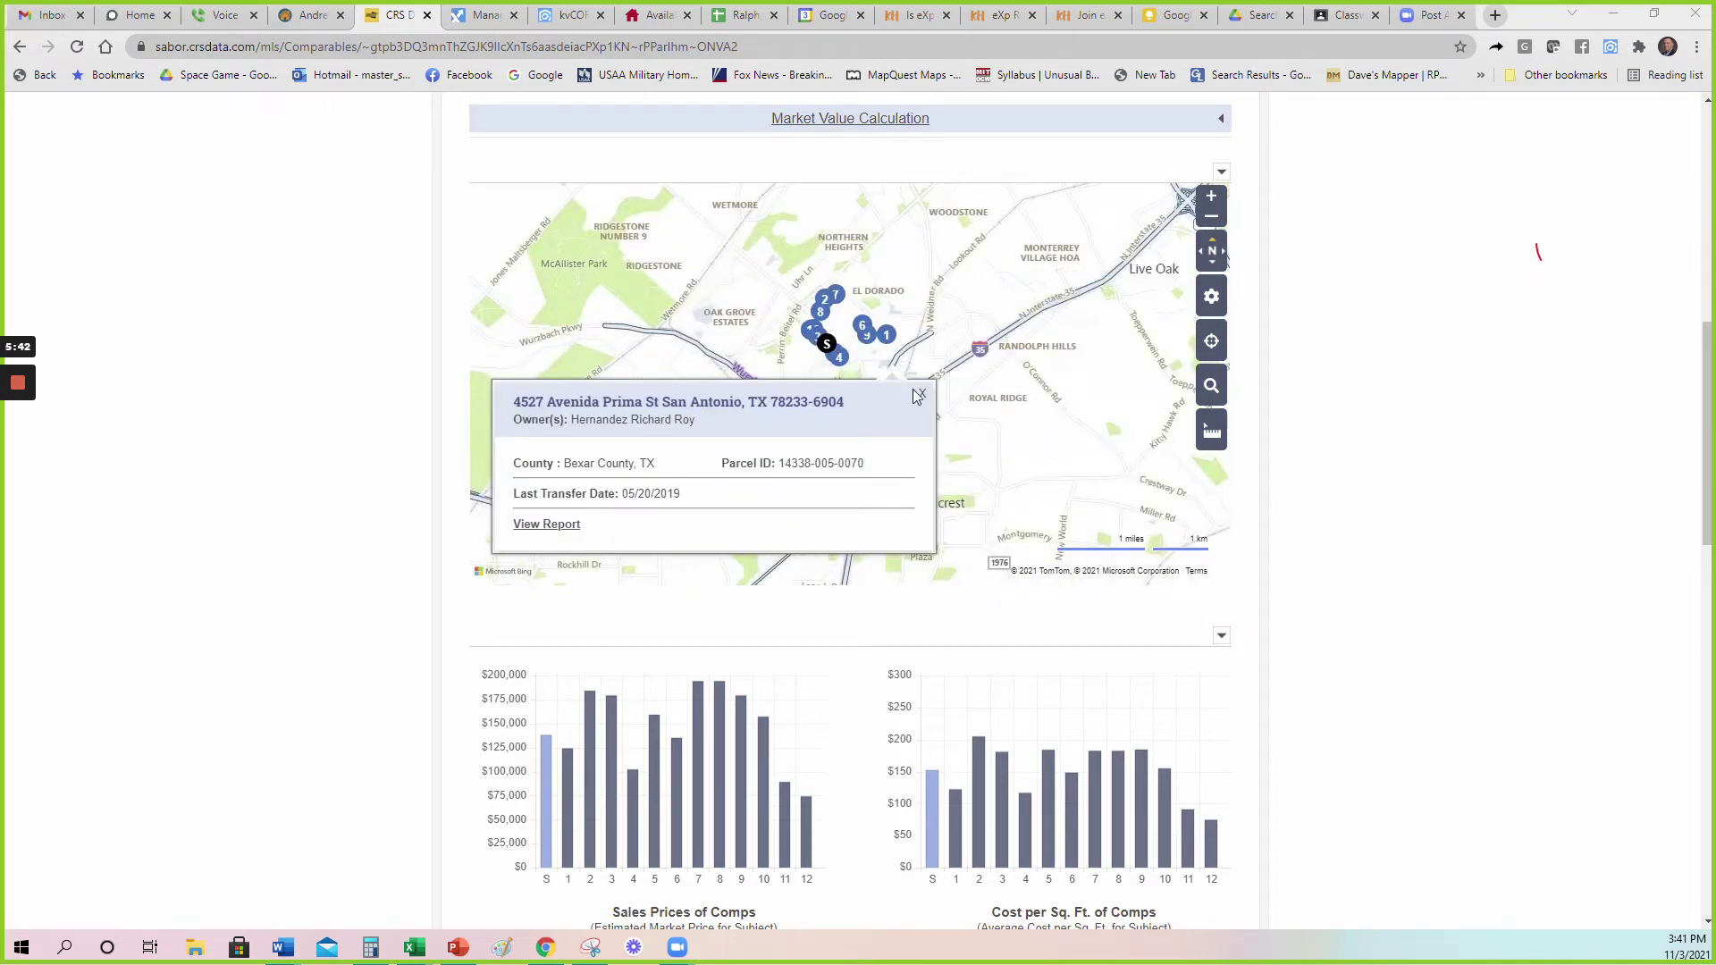
pyautogui.click(922, 393)
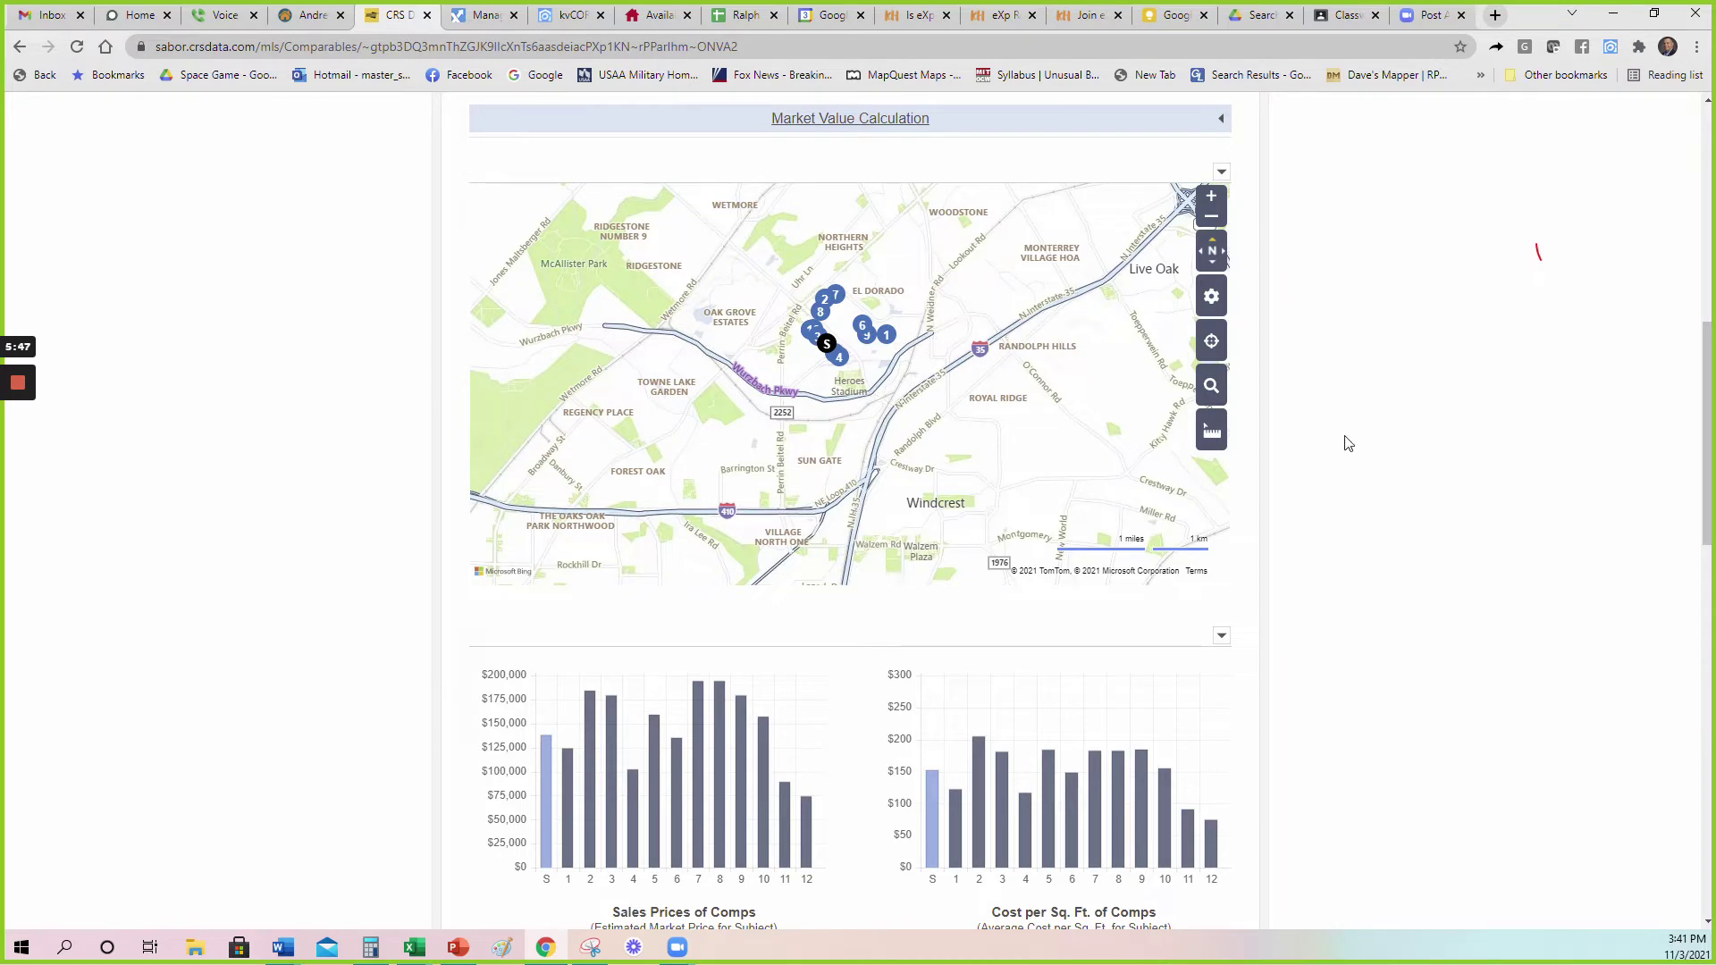
pyautogui.scroll(6, 1430, 436)
pyautogui.scroll(3, 1454, 439)
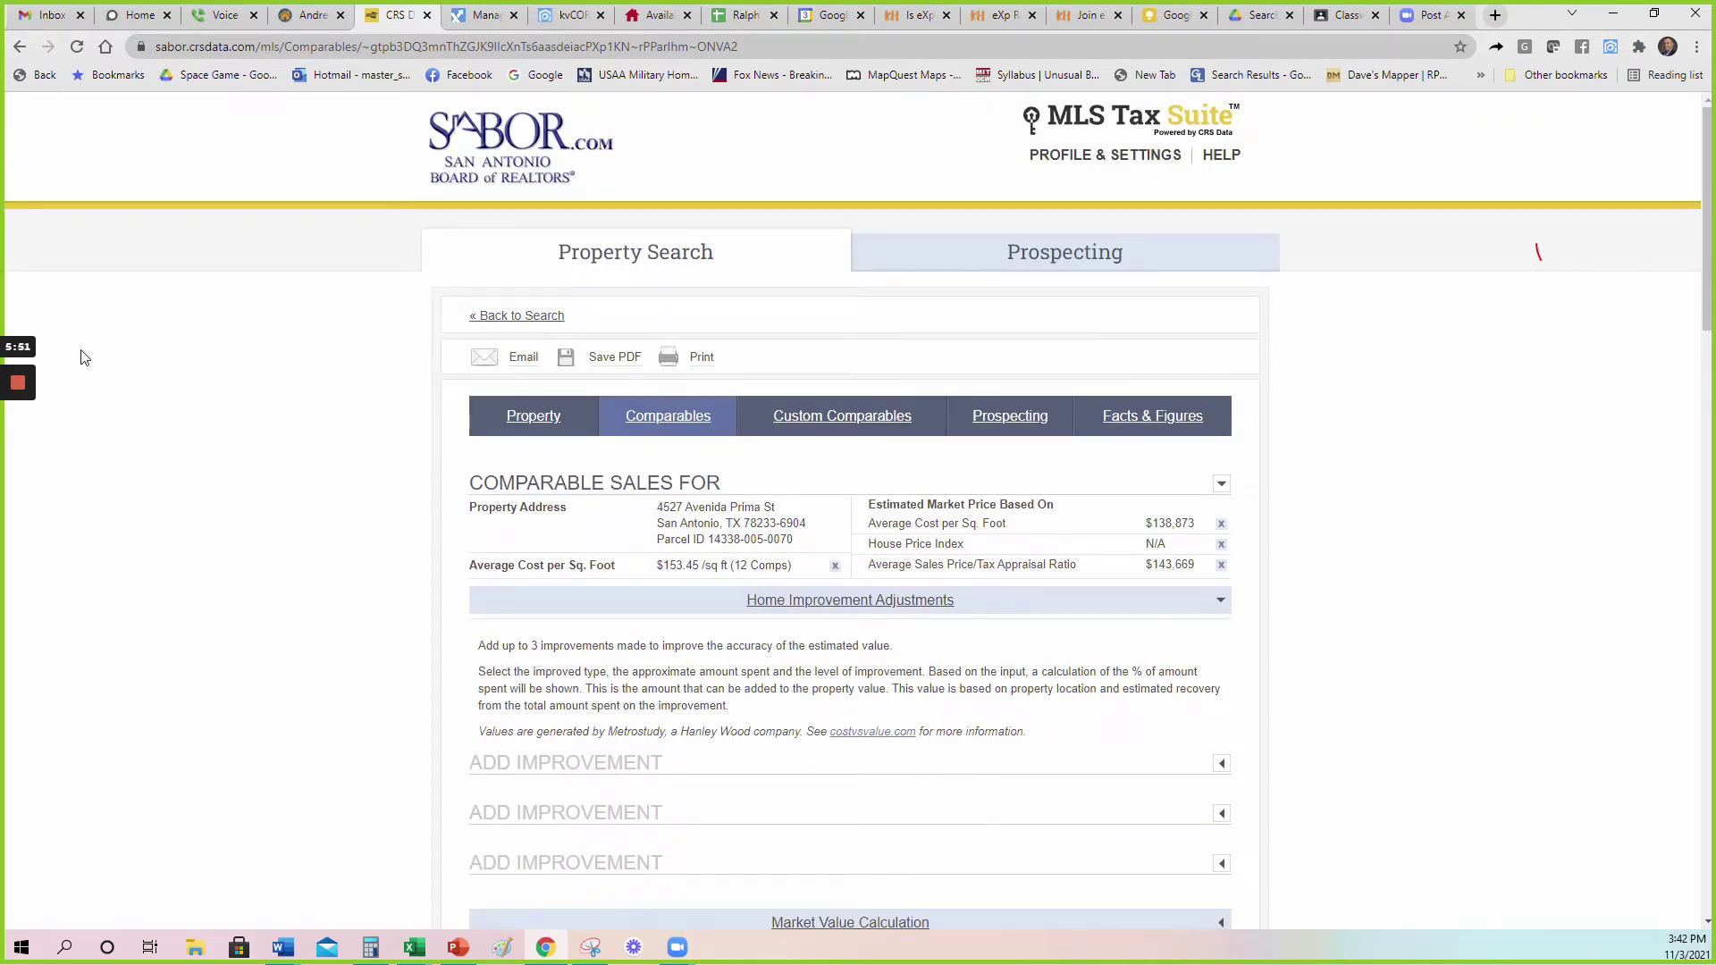
# Open the Subdivision Info report and highlight the Last 2 Years sales values.
pyautogui.click(1163, 422)
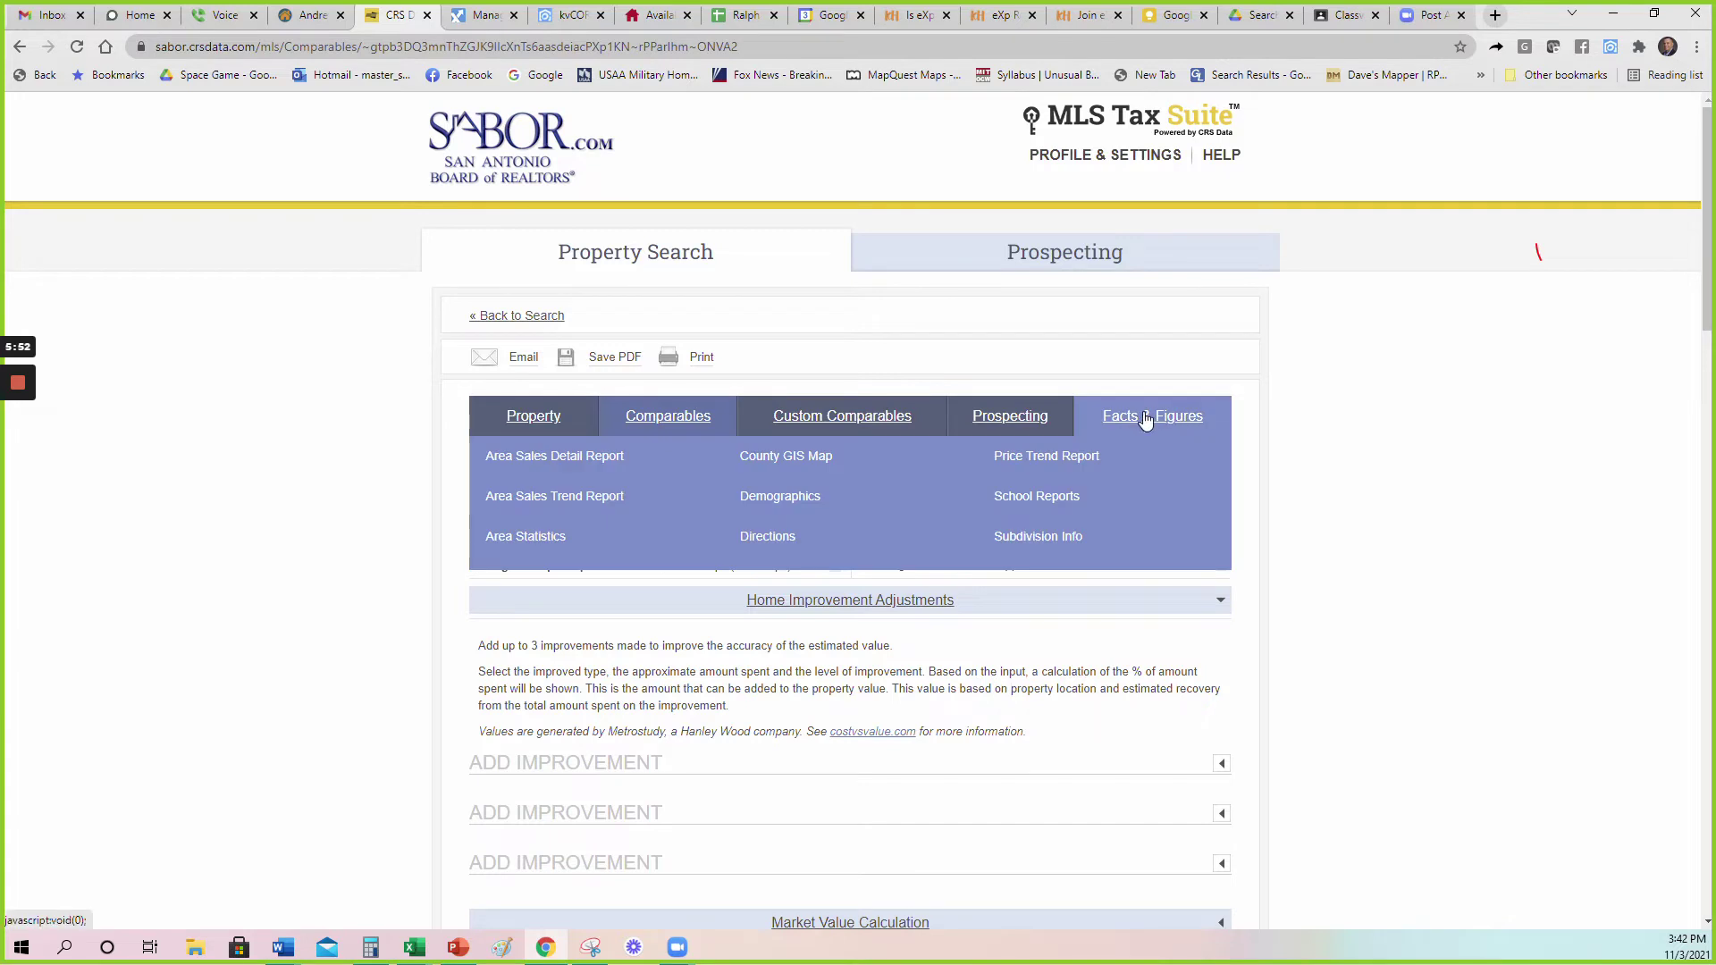
pyautogui.click(1038, 537)
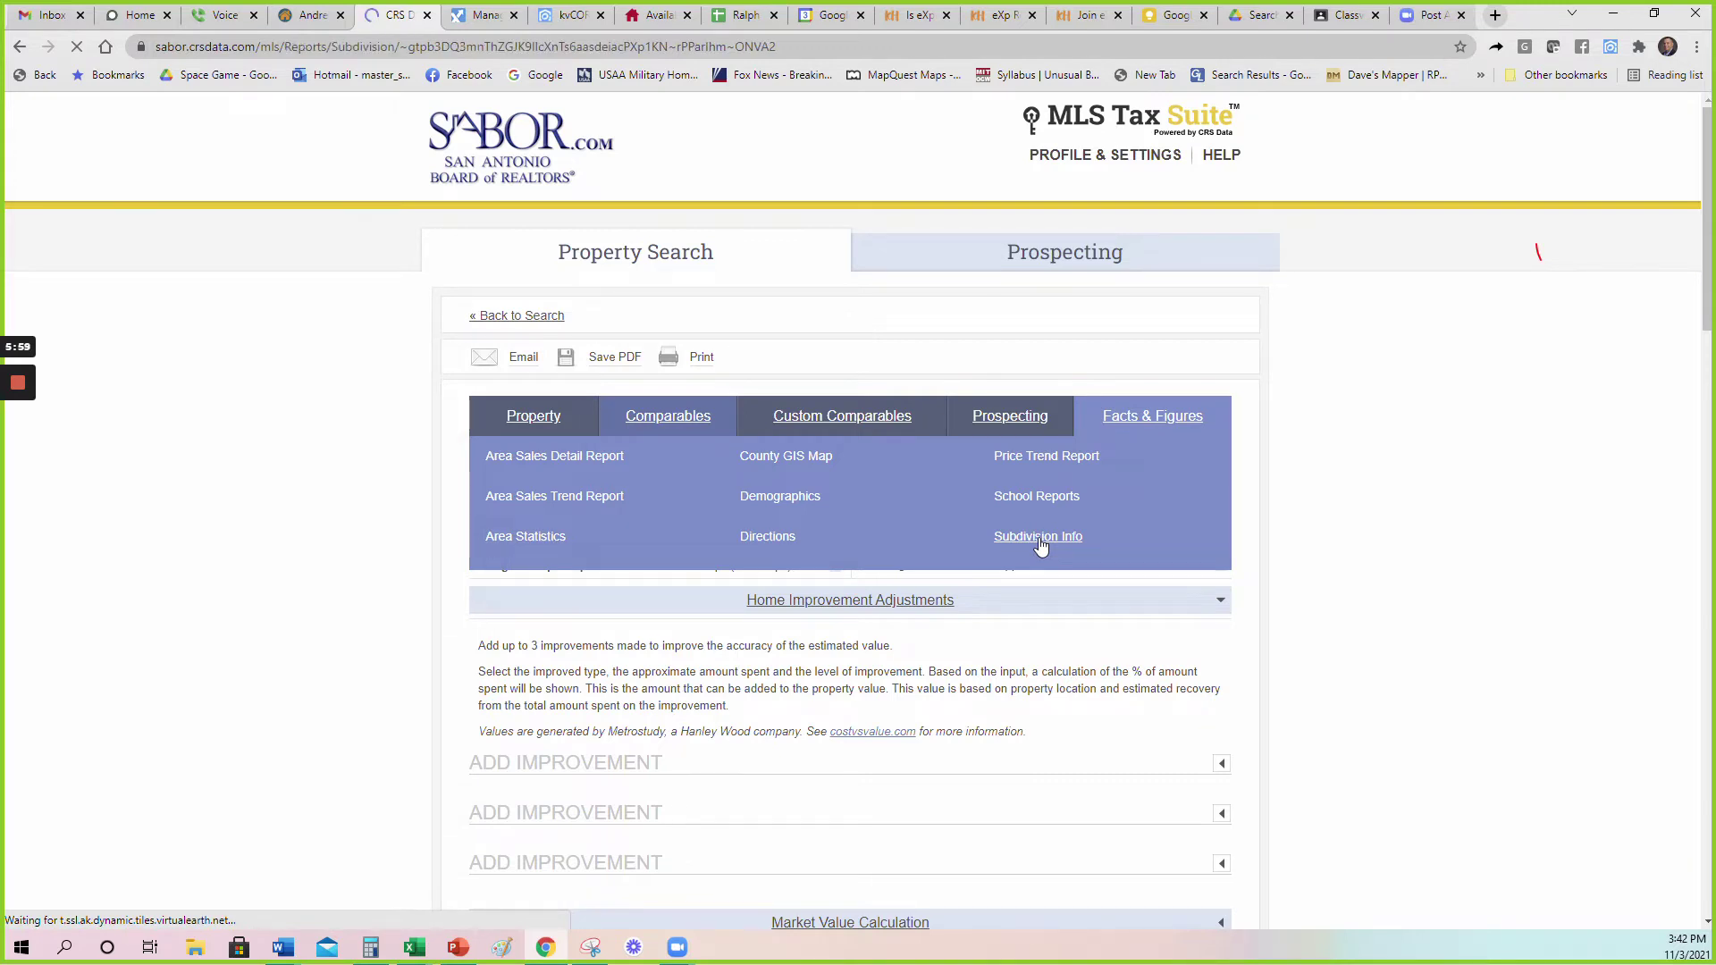
pyautogui.scroll(-4, 287, 471)
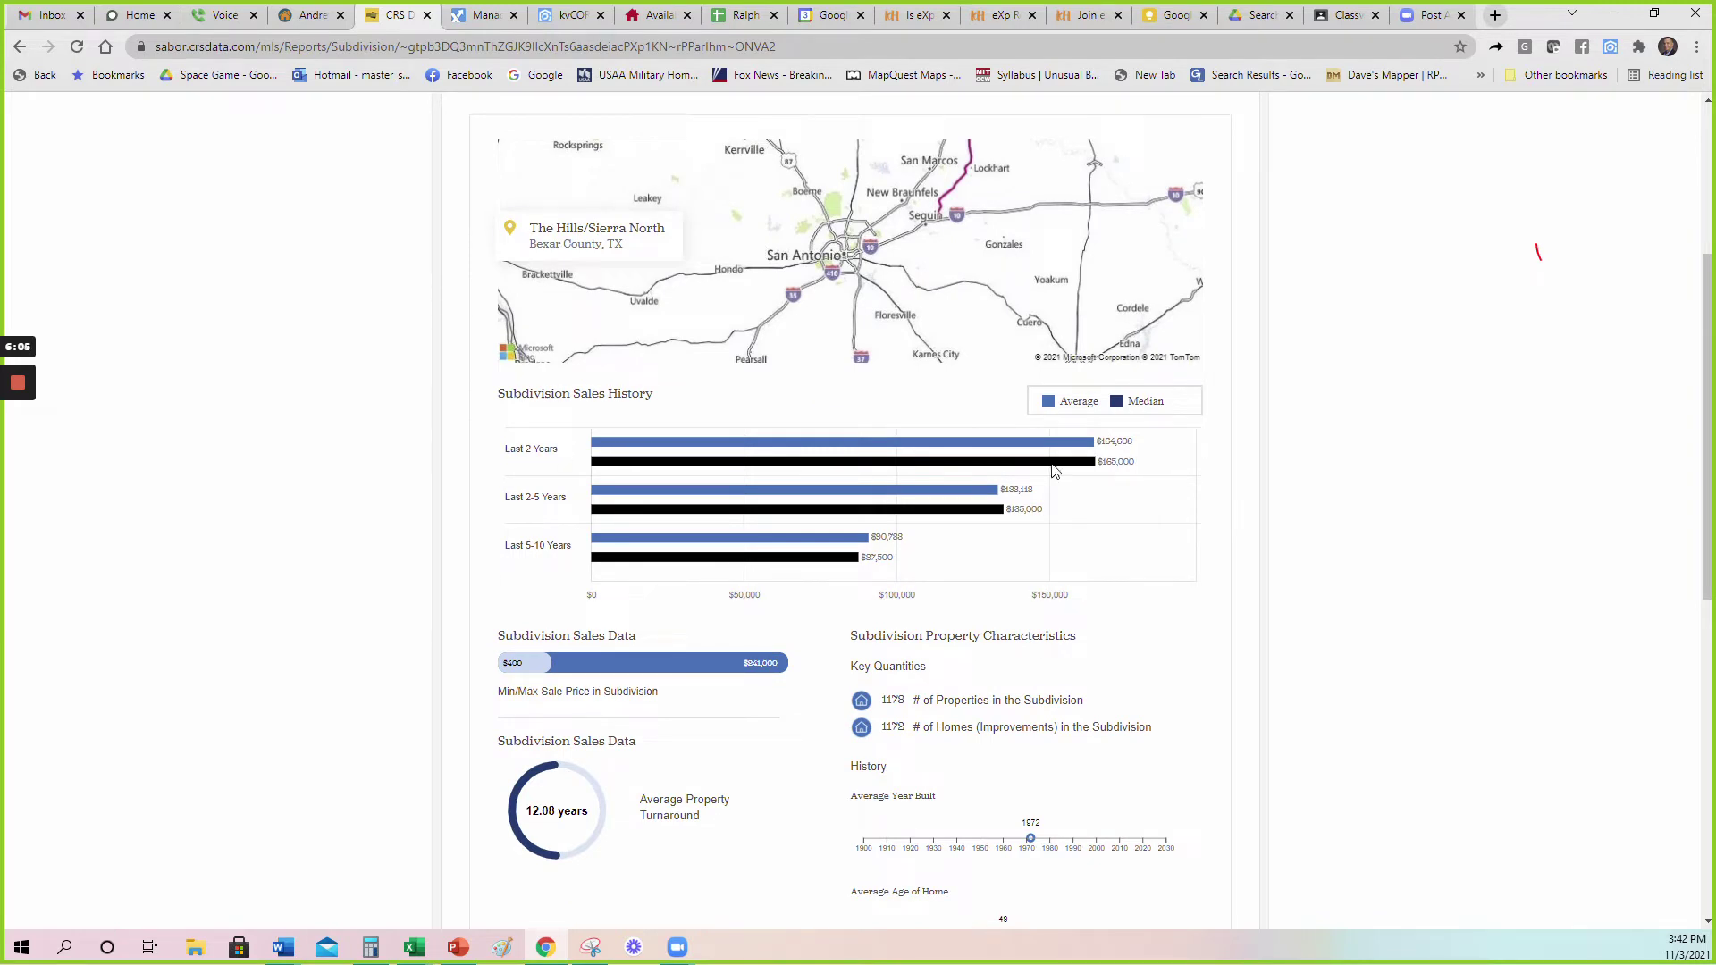
pyautogui.moveTo(1139, 465); pyautogui.dragTo(1101, 443)
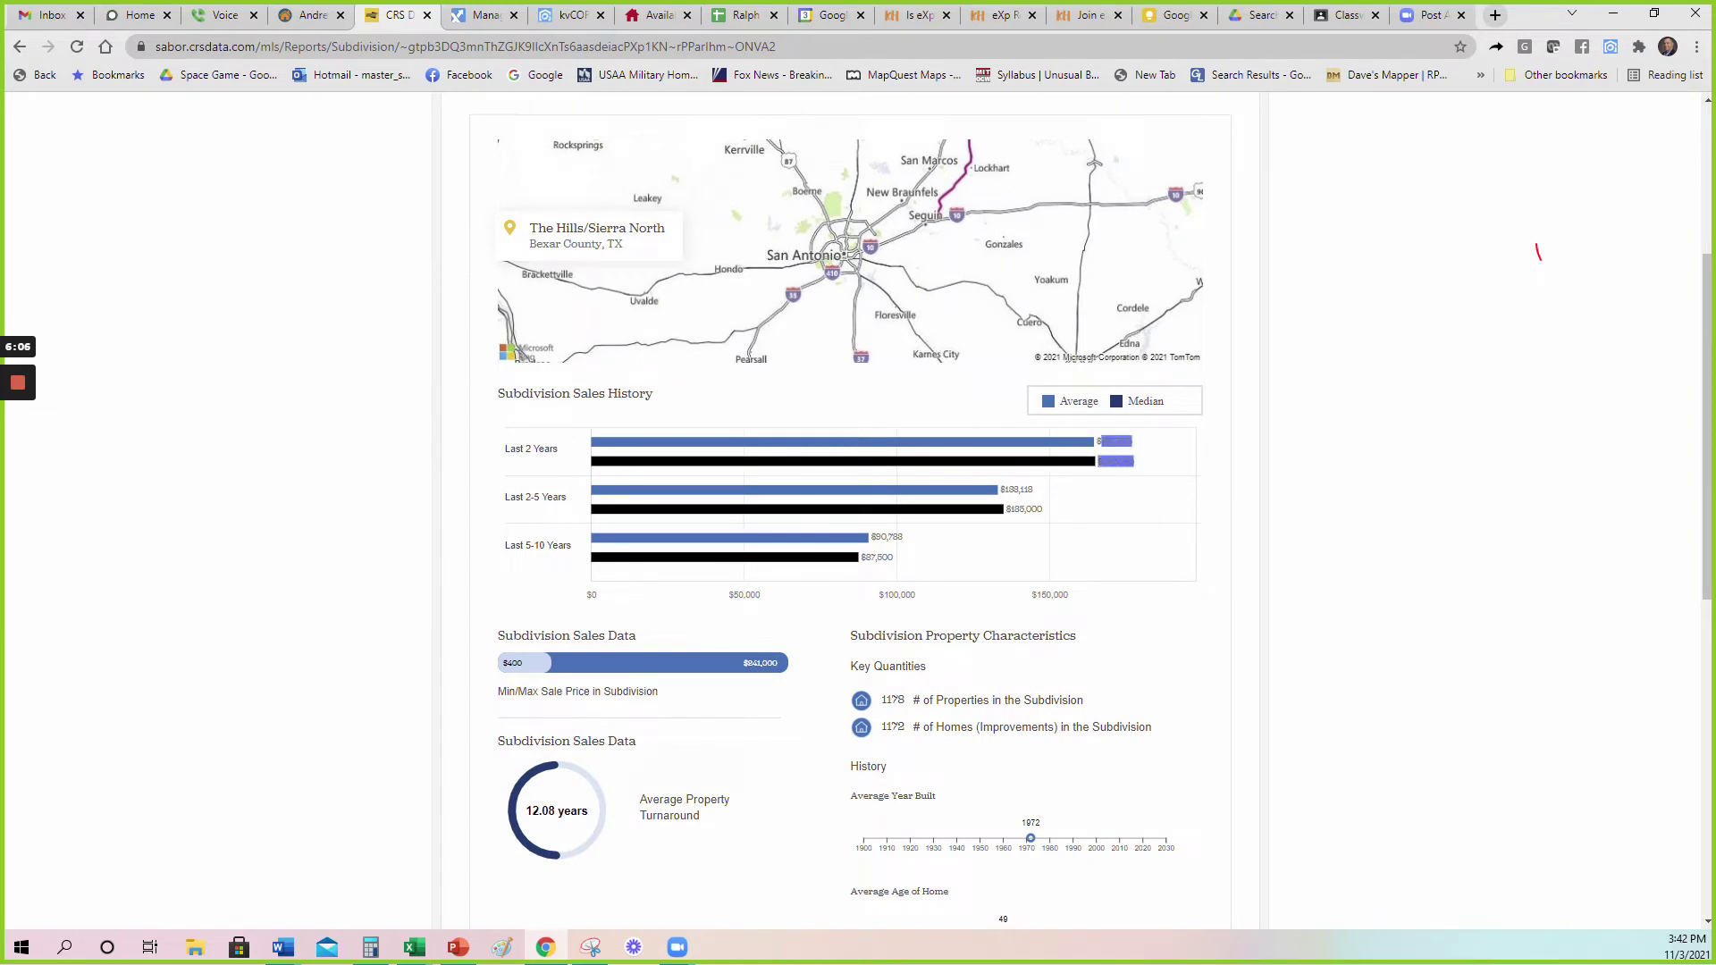
pyautogui.click(1150, 454)
pyautogui.scroll(-2, 1190, 536)
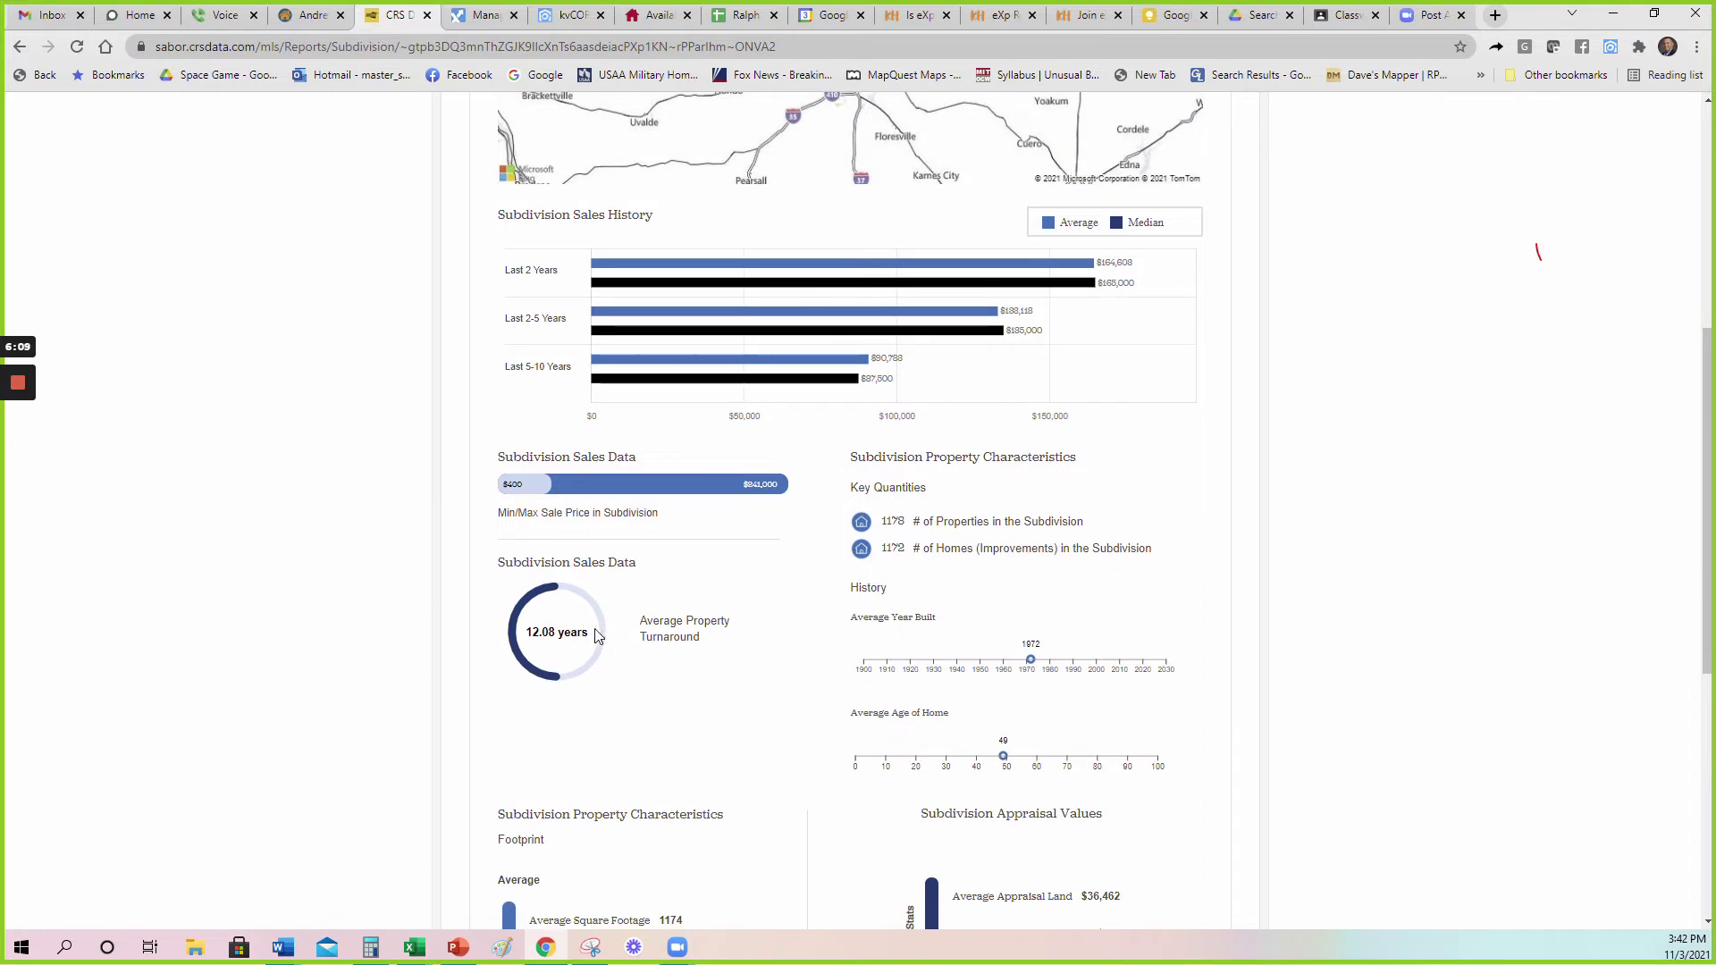
# Highlight the 12.08-year turnaround and the subdivision's 1178-property count.
pyautogui.moveTo(597, 635); pyautogui.dragTo(528, 654)
pyautogui.click(713, 612)
pyautogui.moveTo(906, 522); pyautogui.dragTo(887, 522)
pyautogui.moveTo(1089, 527); pyautogui.dragTo(885, 528)
pyautogui.click(910, 527)
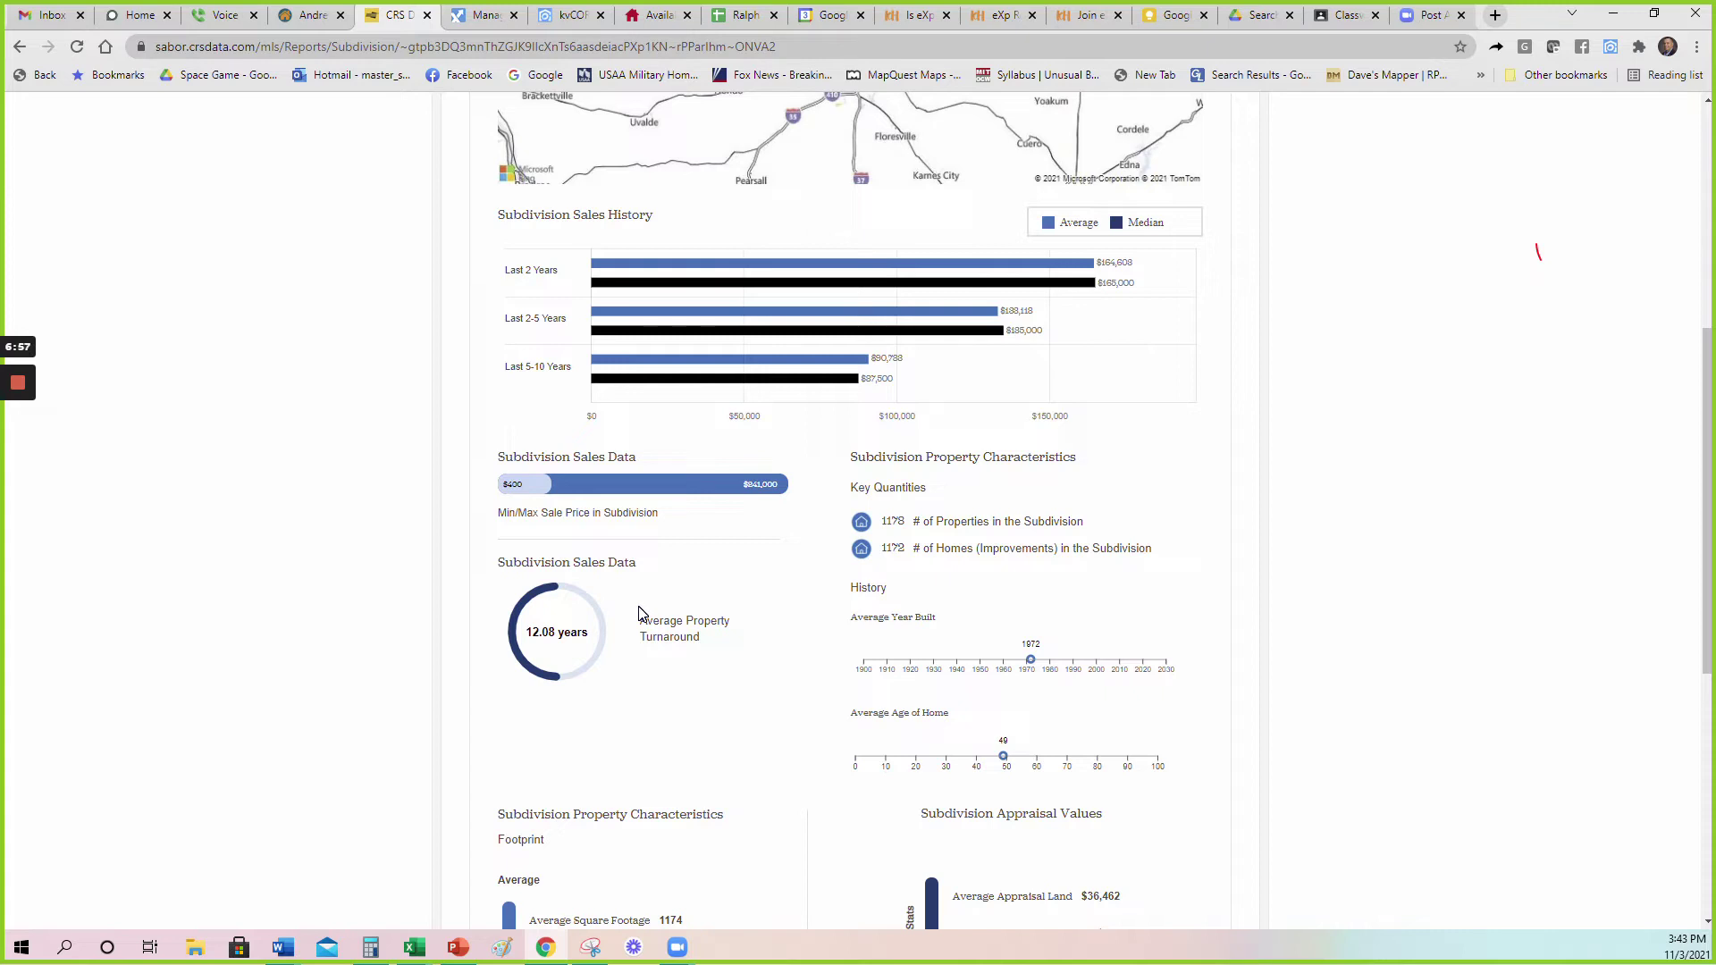
pyautogui.scroll(6, 1363, 586)
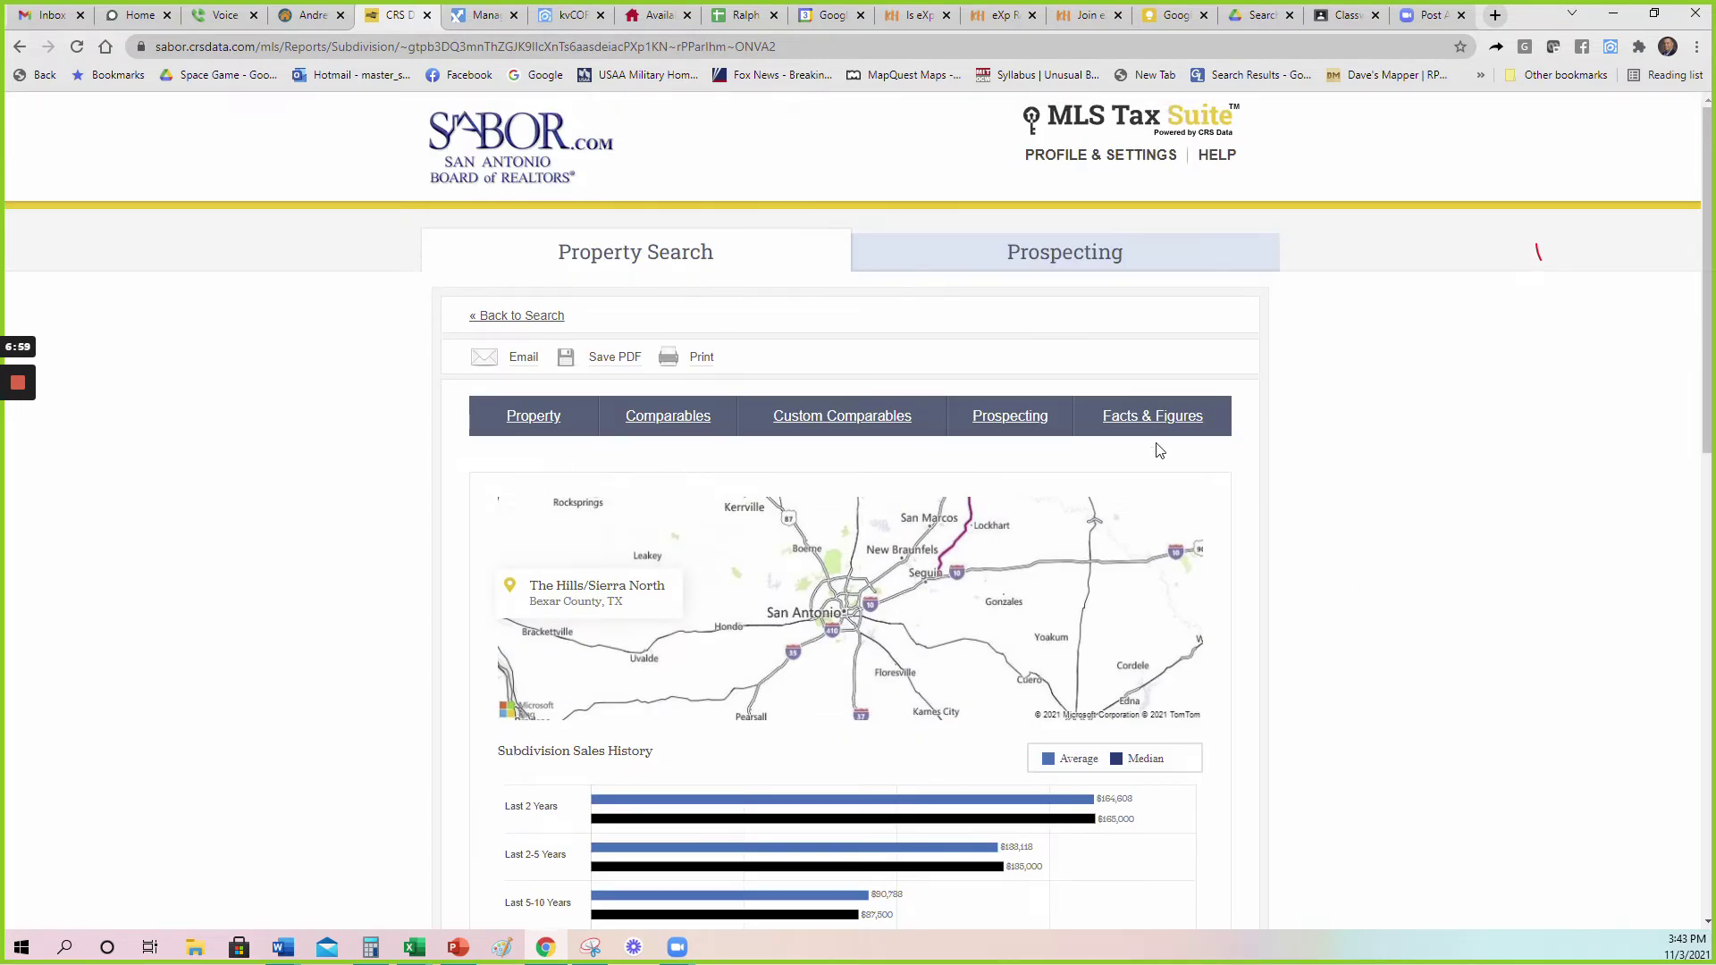
# Try property searches for 'red bird ranch' and then 'north east crossing'.
pyautogui.click(604, 243)
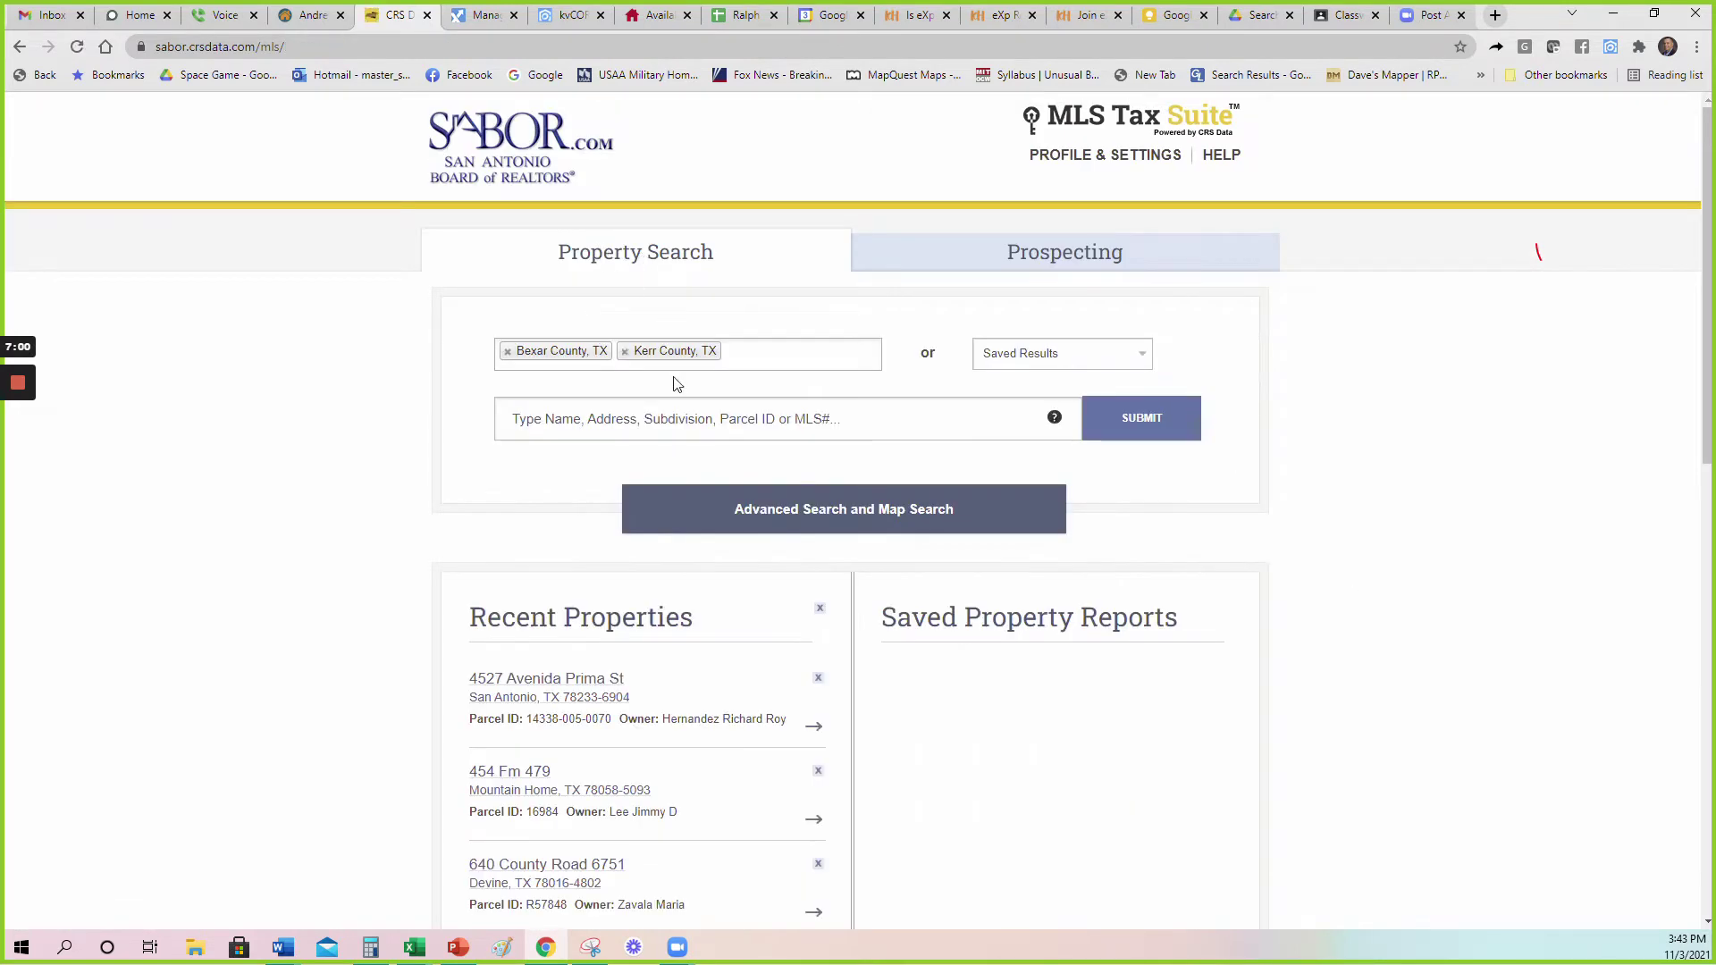
pyautogui.write('no')
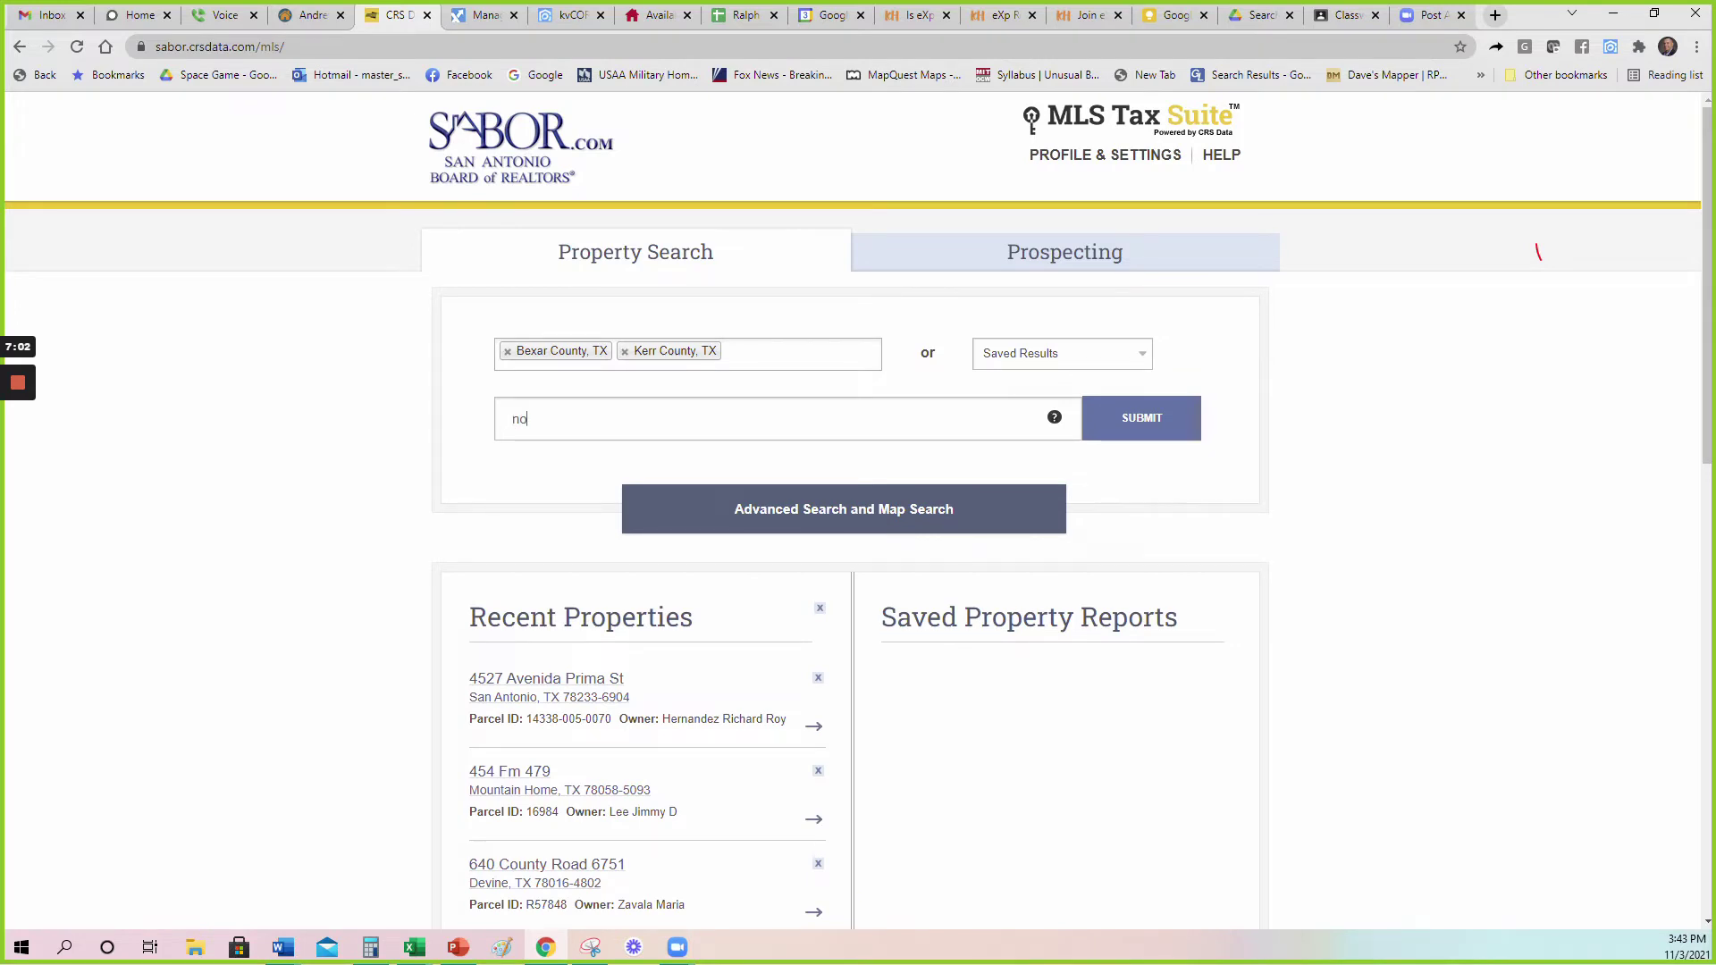
pyautogui.write('rth east cros')
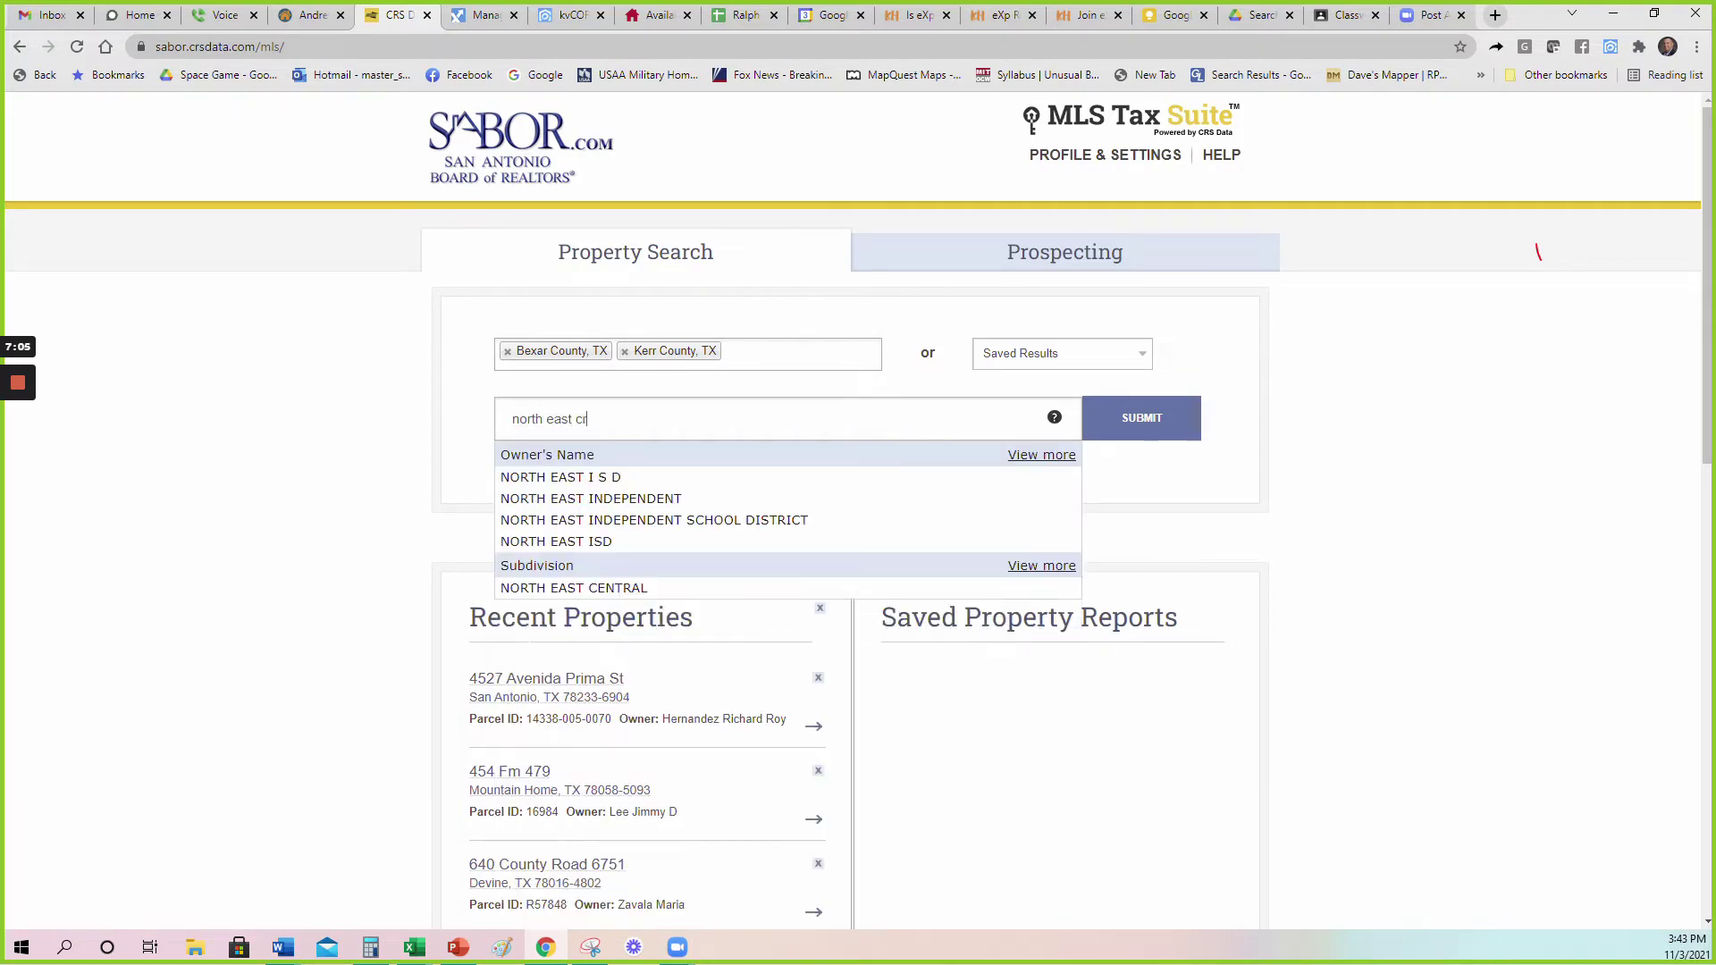
pyautogui.press('BackSpace')
pyautogui.press('BackSpace')
pyautogui.press('BackSpace')
pyautogui.press('BackSpace')
pyautogui.press('BackSpace')
pyautogui.press('BackSpace')
pyautogui.press('BackSpace')
pyautogui.press('BackSpace')
pyautogui.press('BackSpace')
pyautogui.press('BackSpace')
pyautogui.press('BackSpace')
pyautogui.press('BackSpace')
pyautogui.press('BackSpace')
pyautogui.press('BackSpace')
pyautogui.press('BackSpace')
pyautogui.press('BackSpace')
pyautogui.press('BackSpace')
pyautogui.press('BackSpace')
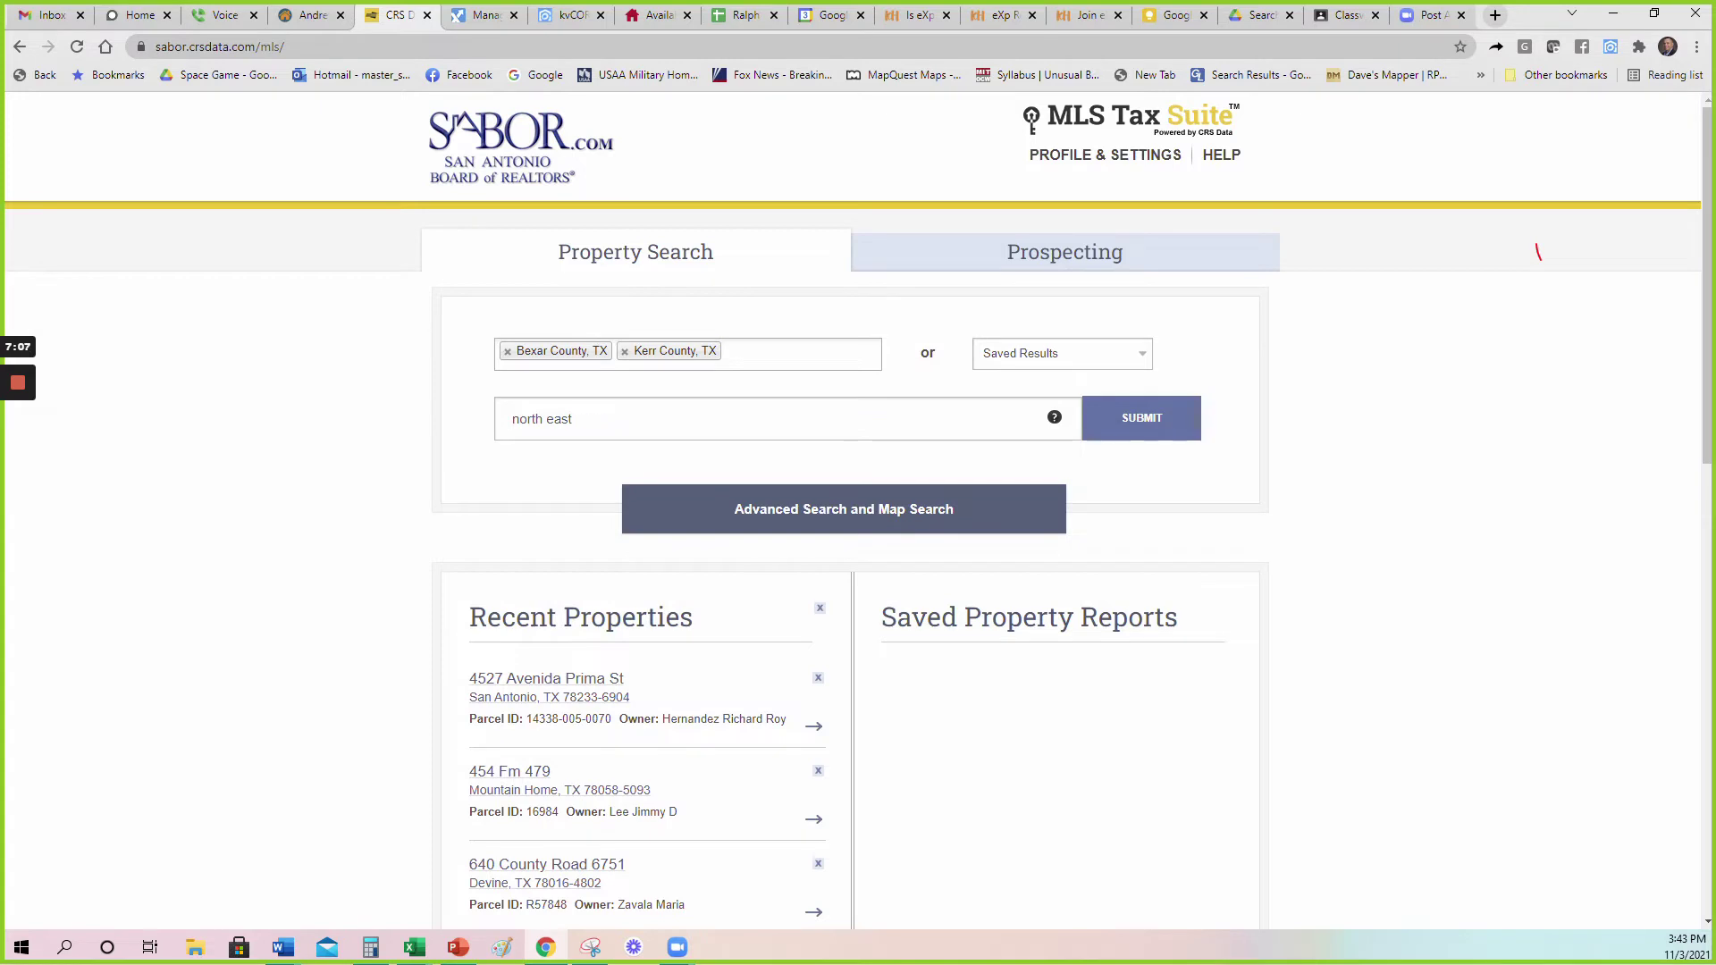
pyautogui.write('red bird ranch')
pyautogui.press('Return')
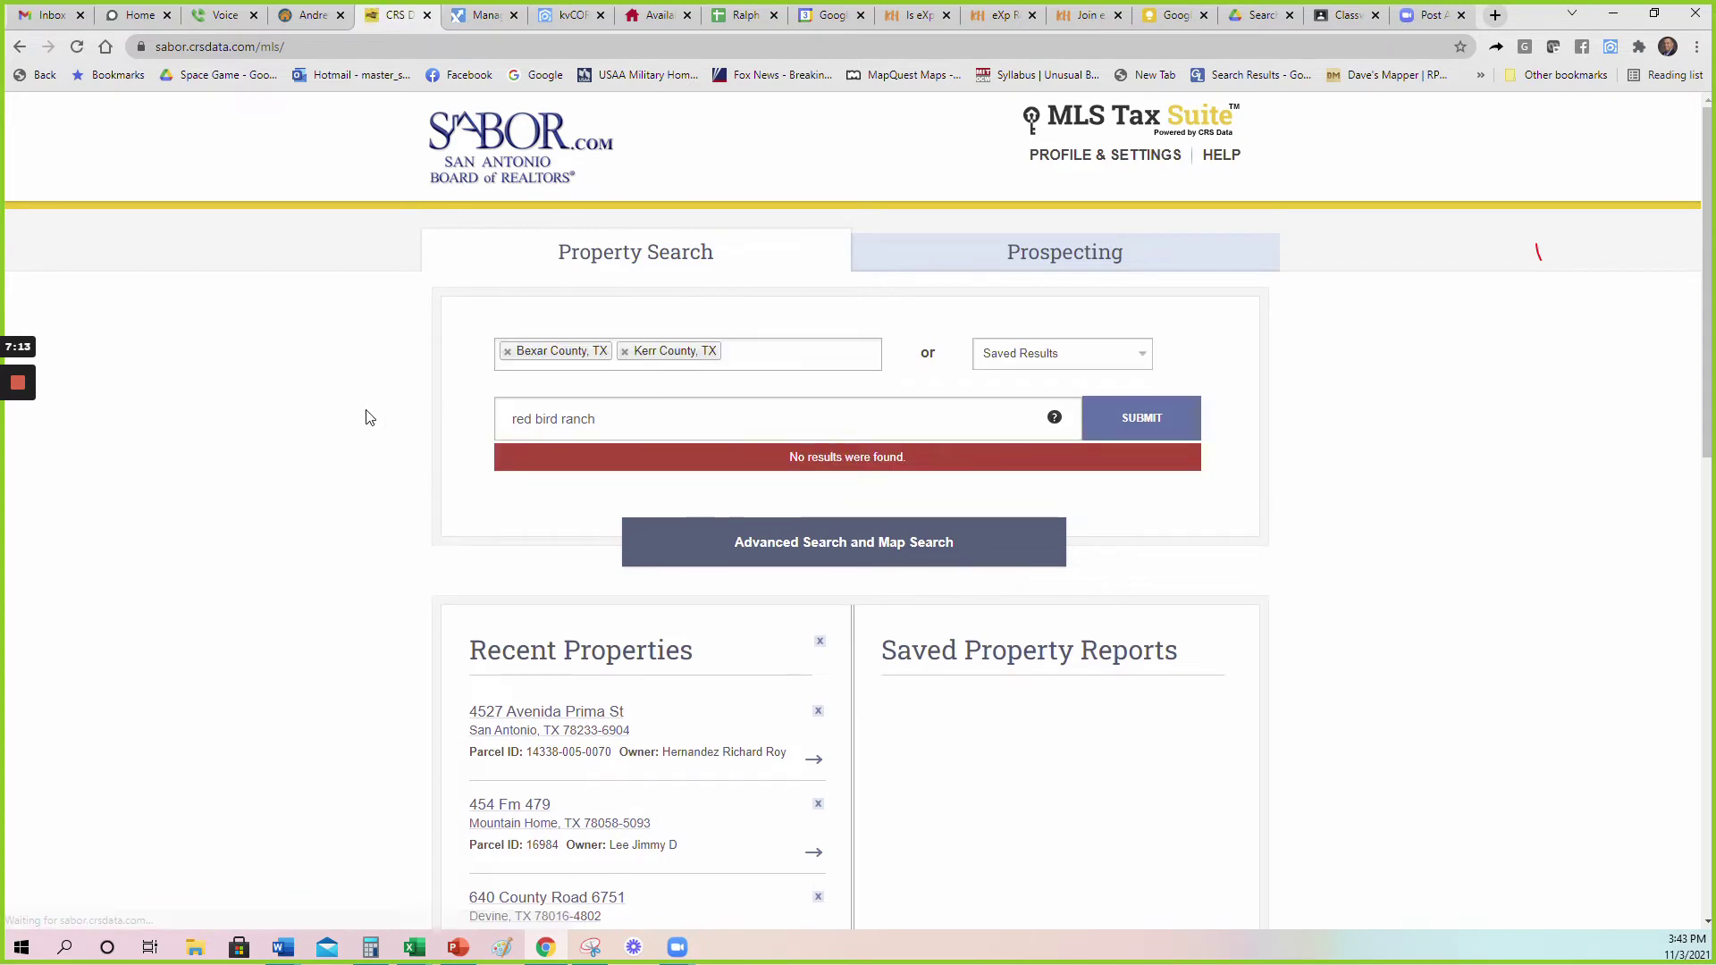
pyautogui.moveTo(591, 420); pyautogui.dragTo(480, 426)
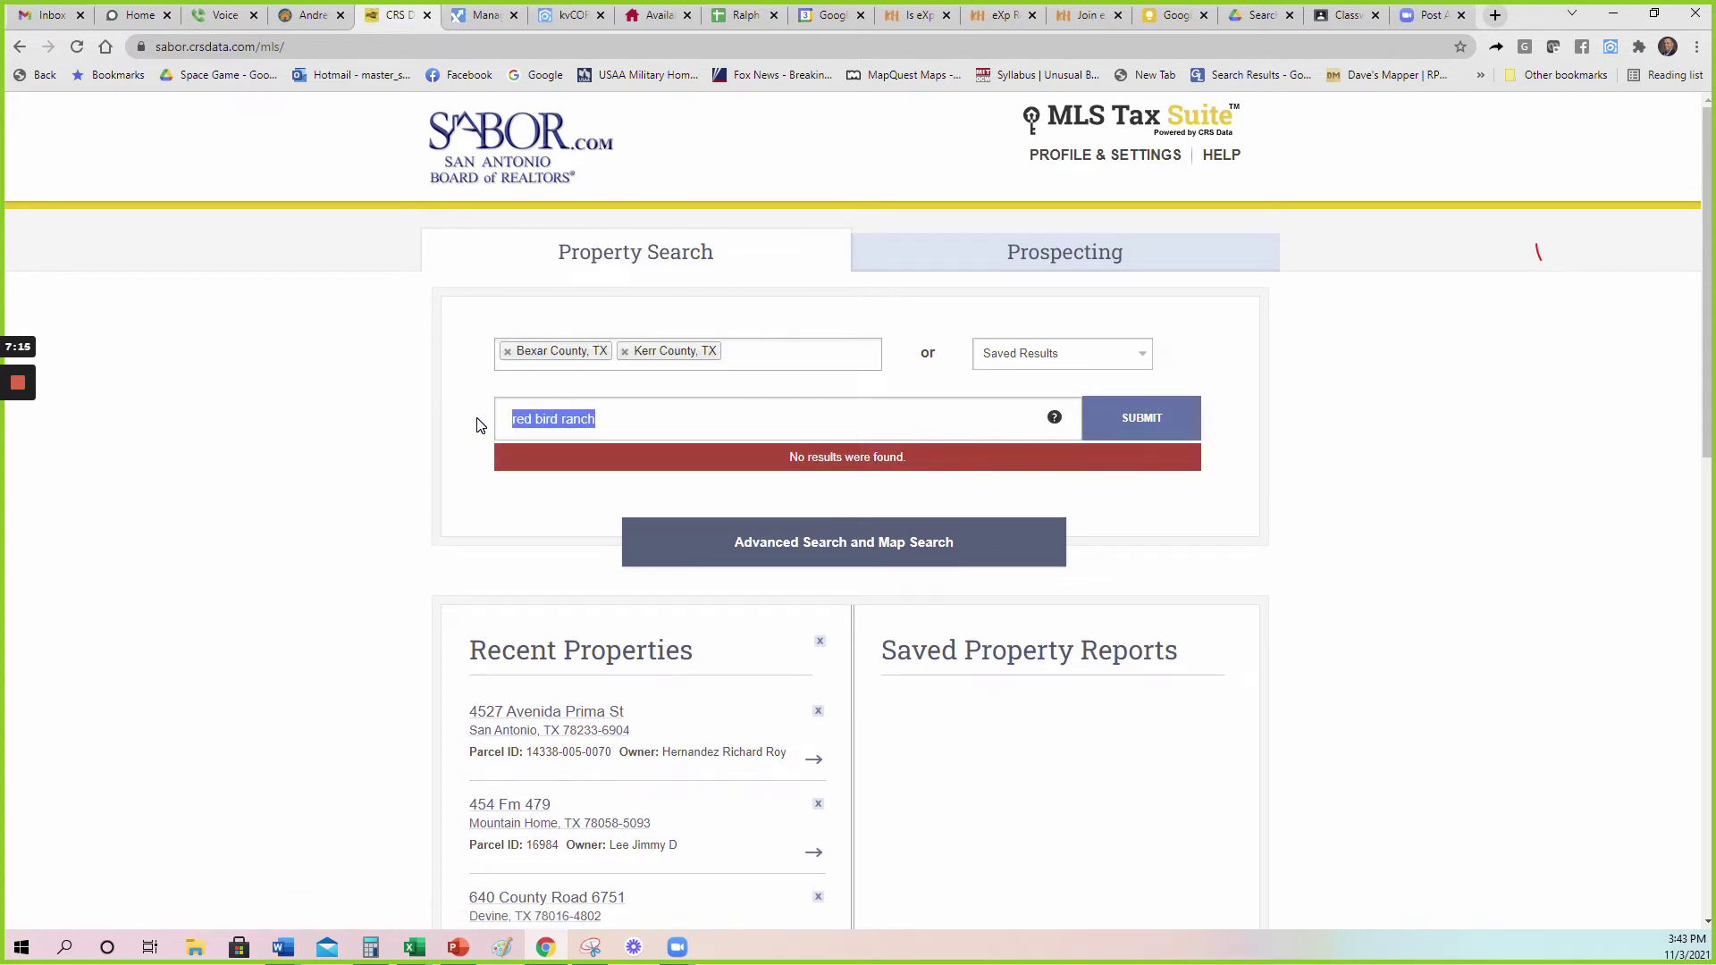
pyautogui.write('north e')
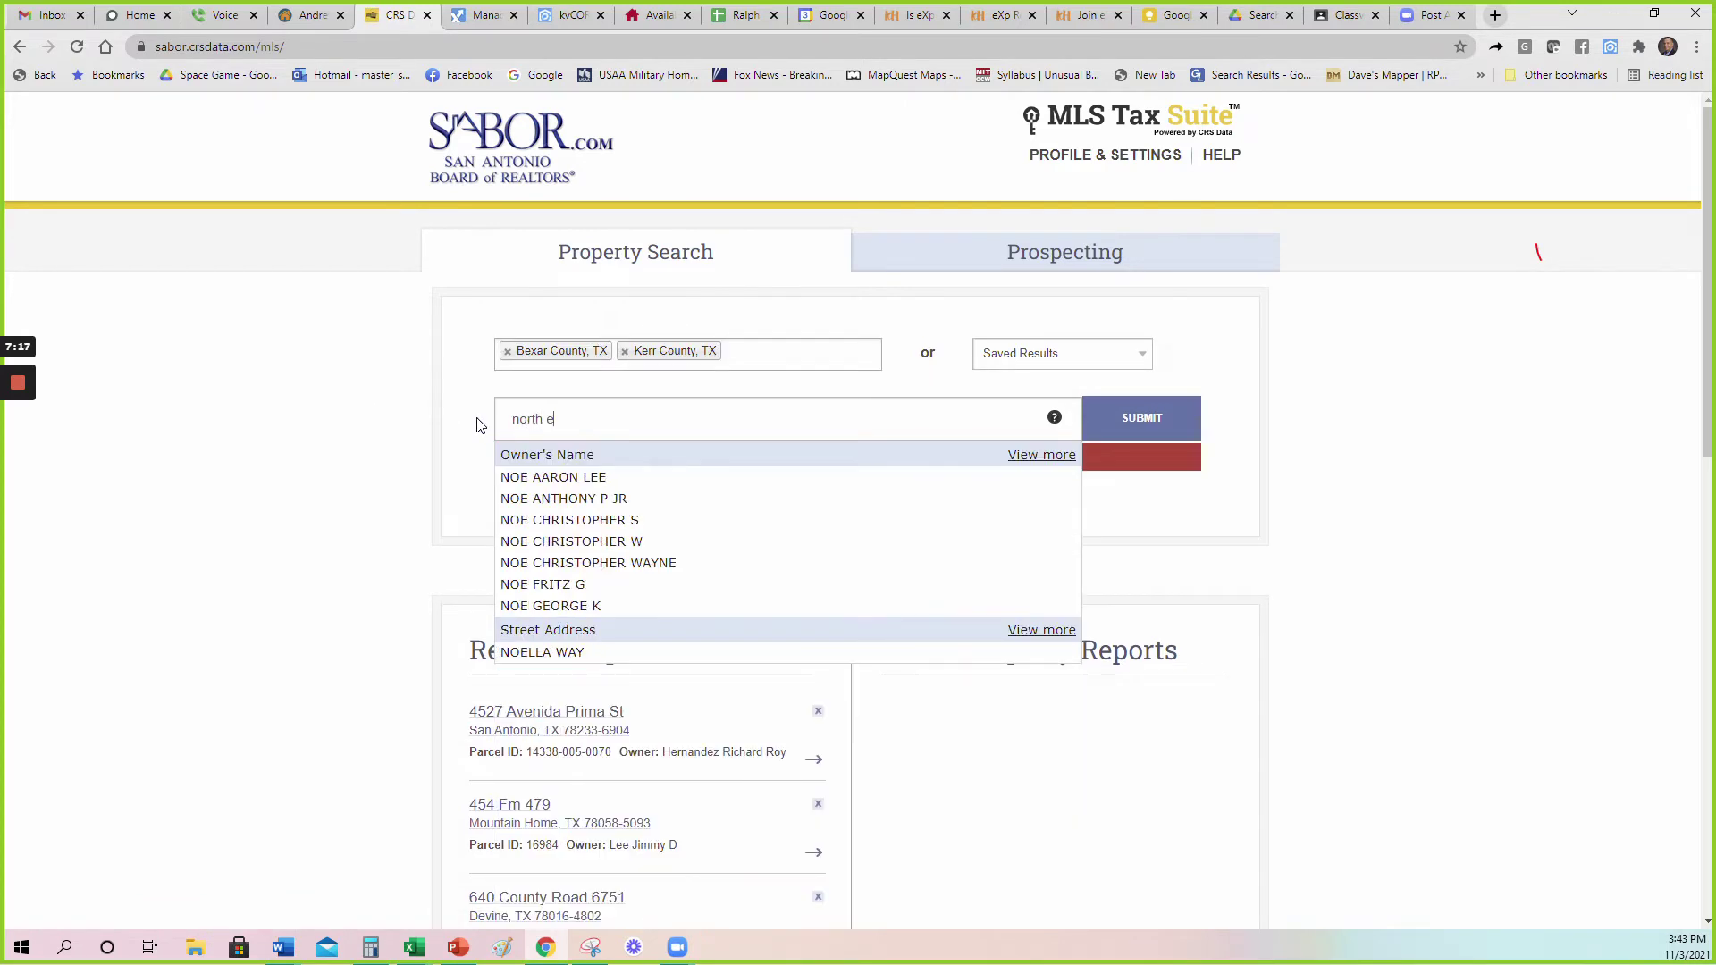
pyautogui.write('ast crossi')
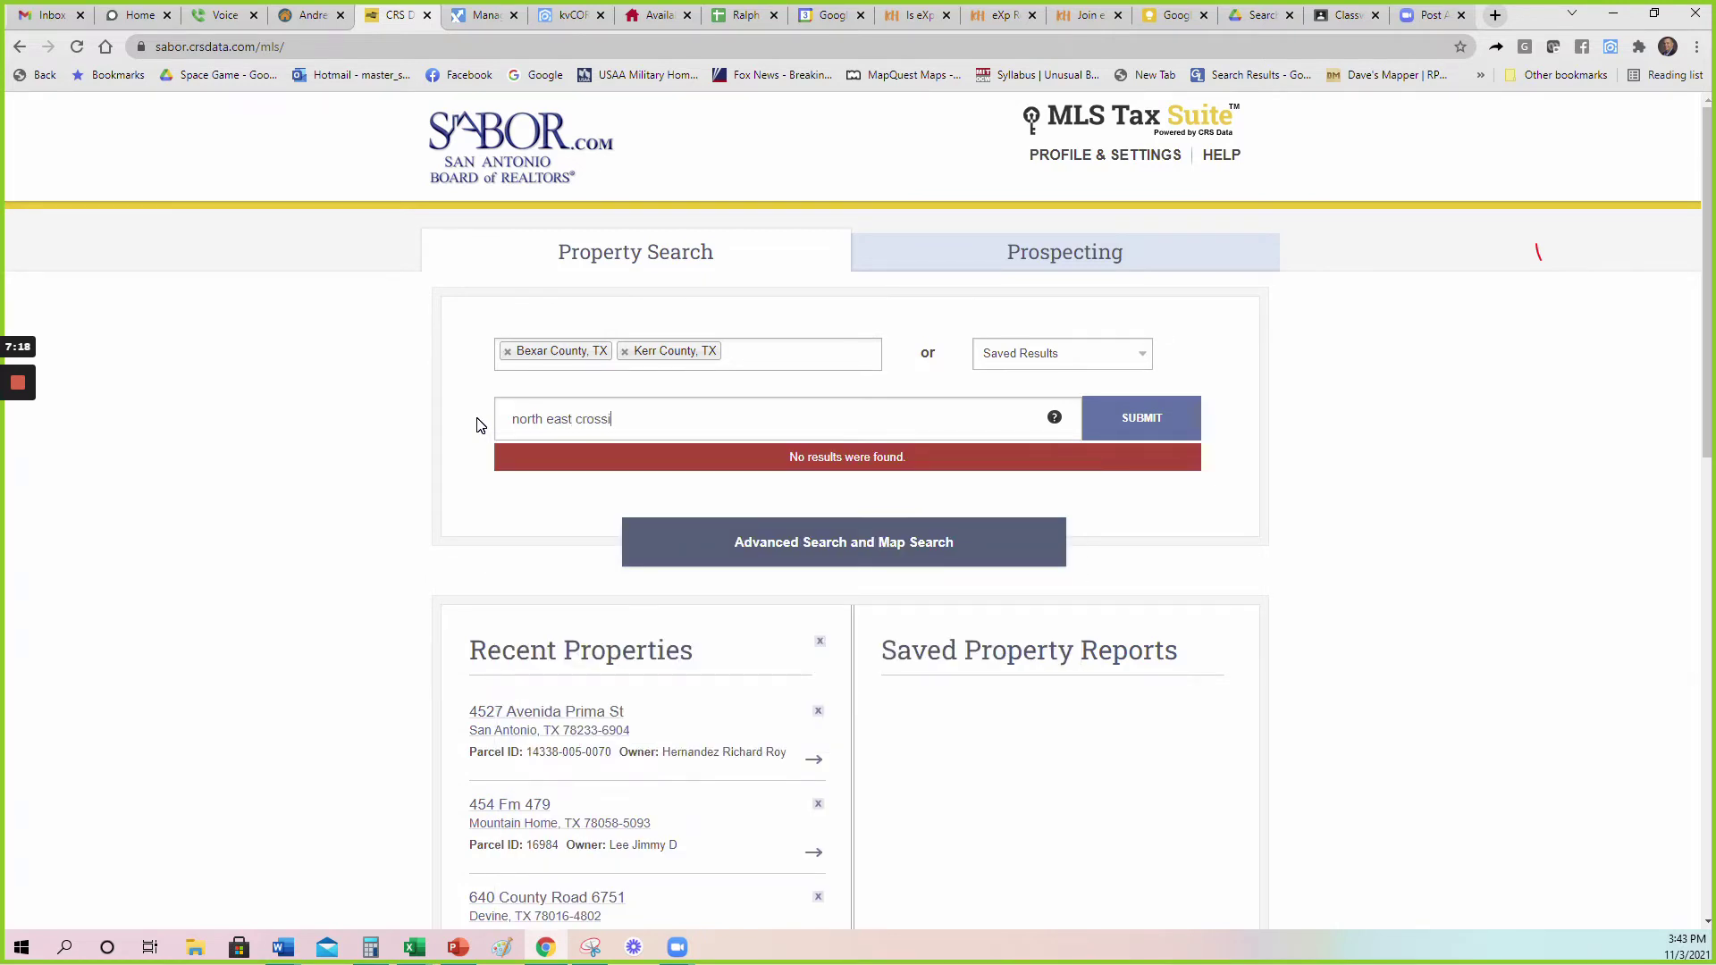
pyautogui.write('ng')
pyautogui.press('Return')
# Remove Kerr County and submit a Bexar County search for 'north east'.
pyautogui.moveTo(627, 419); pyautogui.dragTo(510, 421)
pyautogui.click(625, 352)
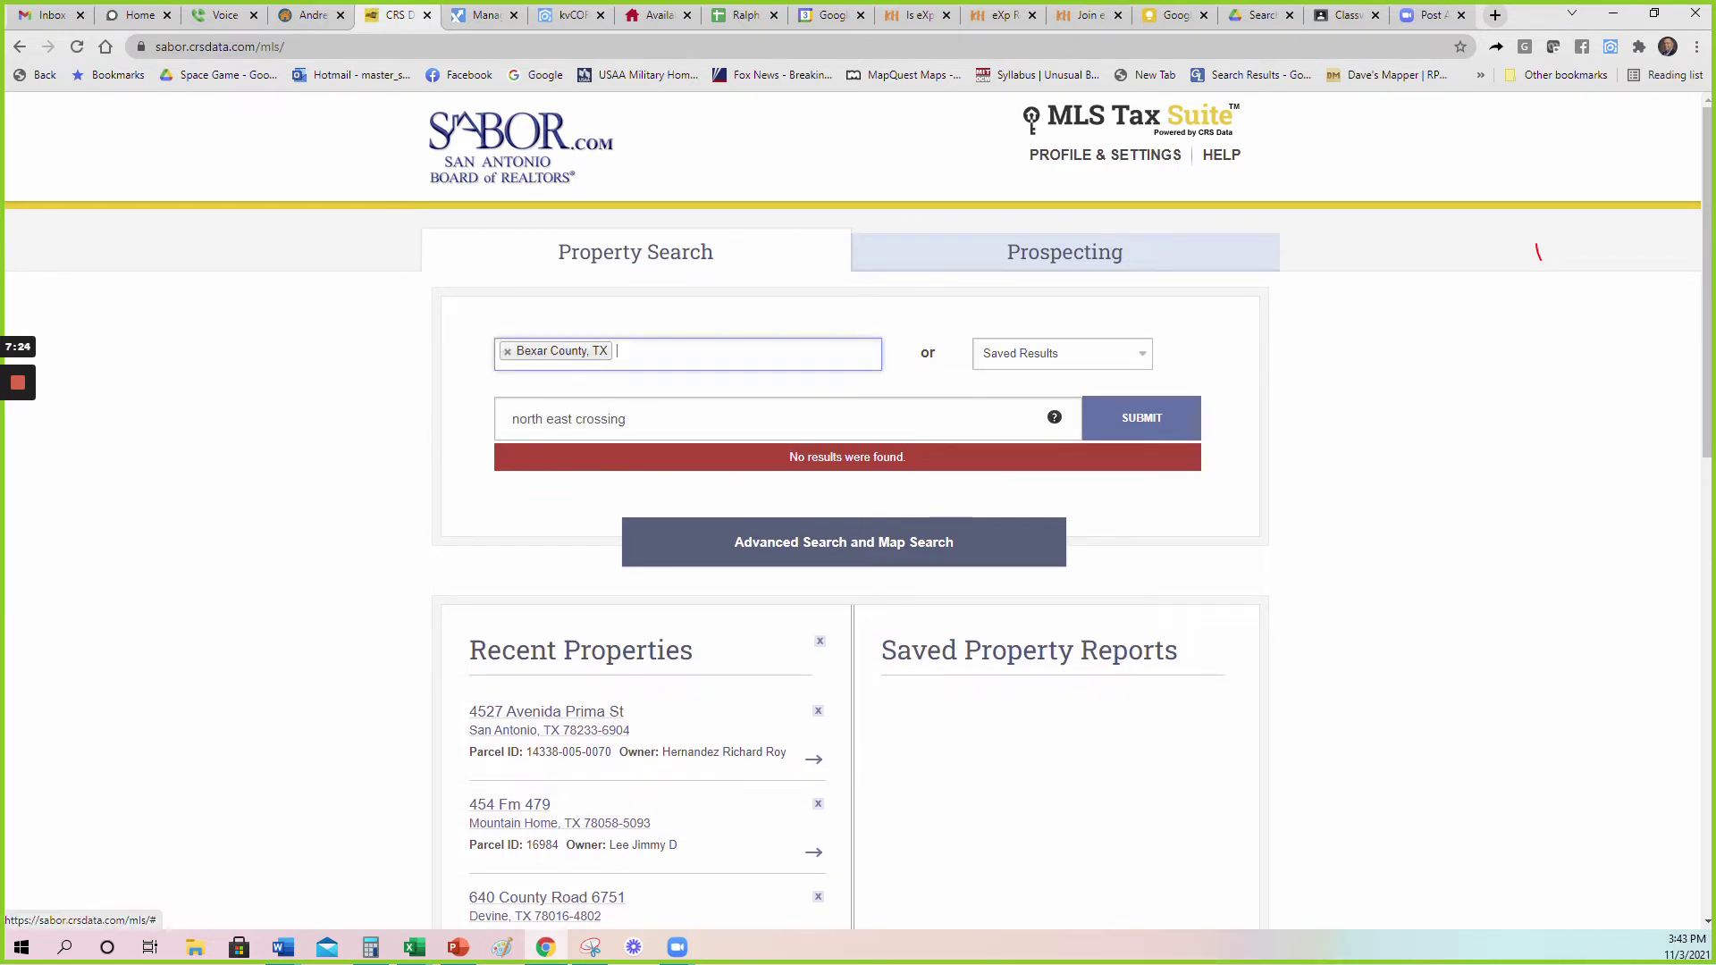
pyautogui.moveTo(627, 419); pyautogui.dragTo(554, 419)
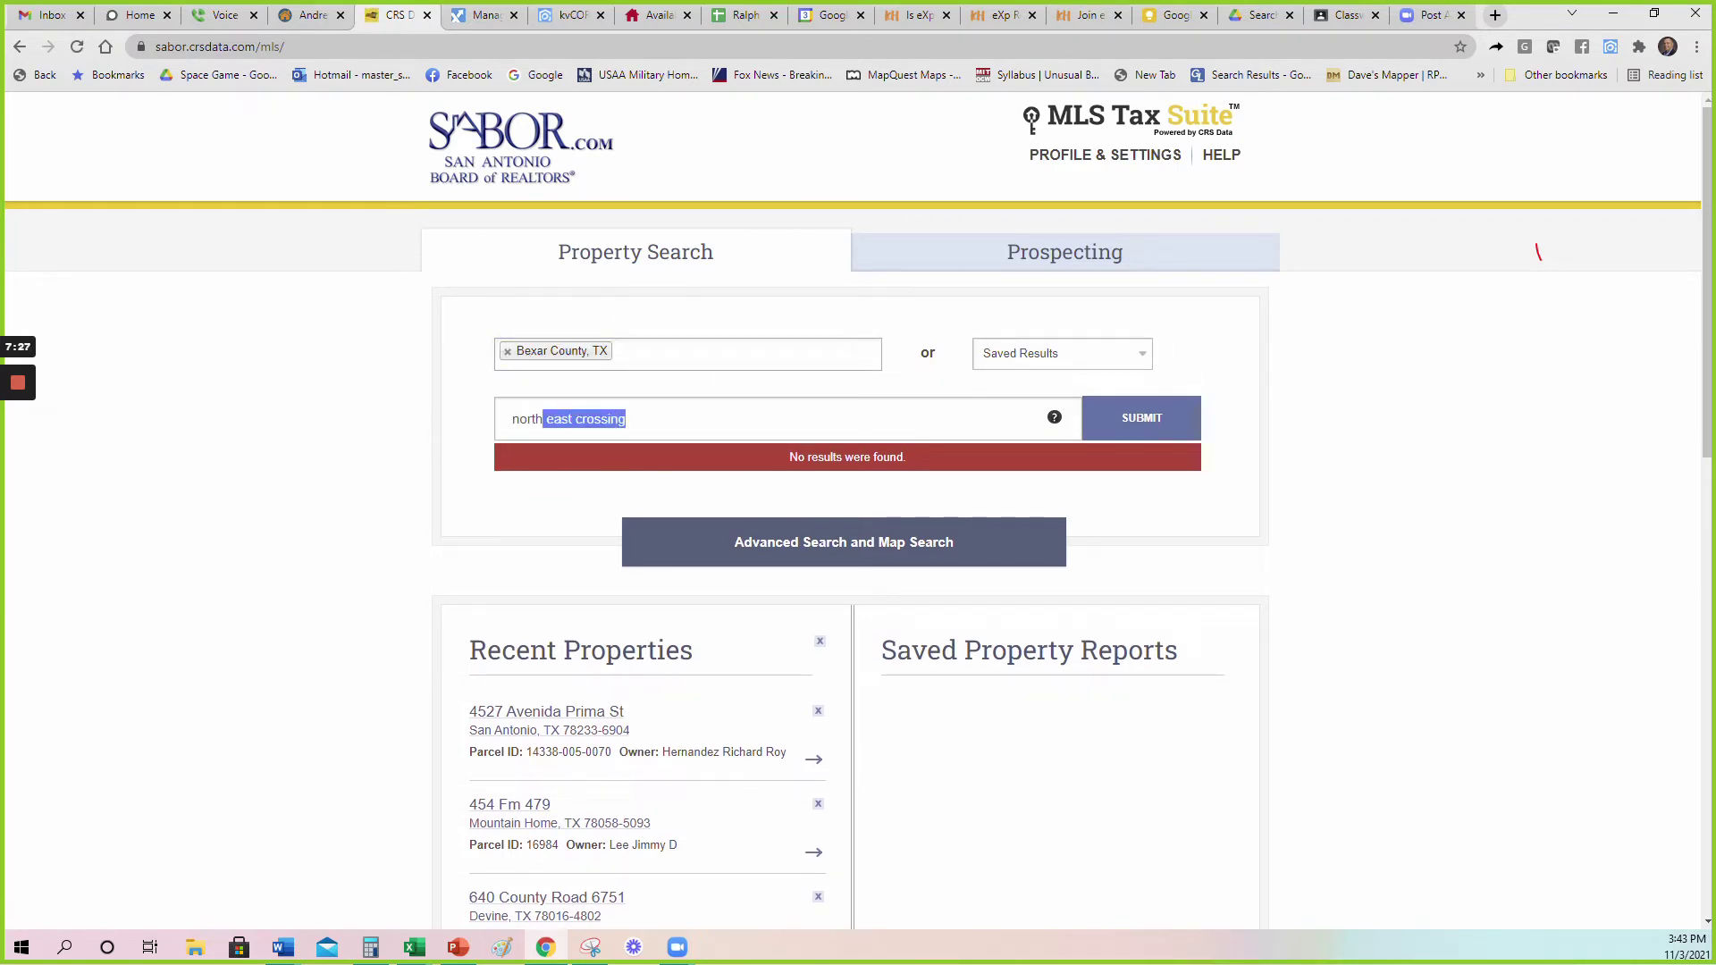
pyautogui.press('BackSpace')
pyautogui.write('east')
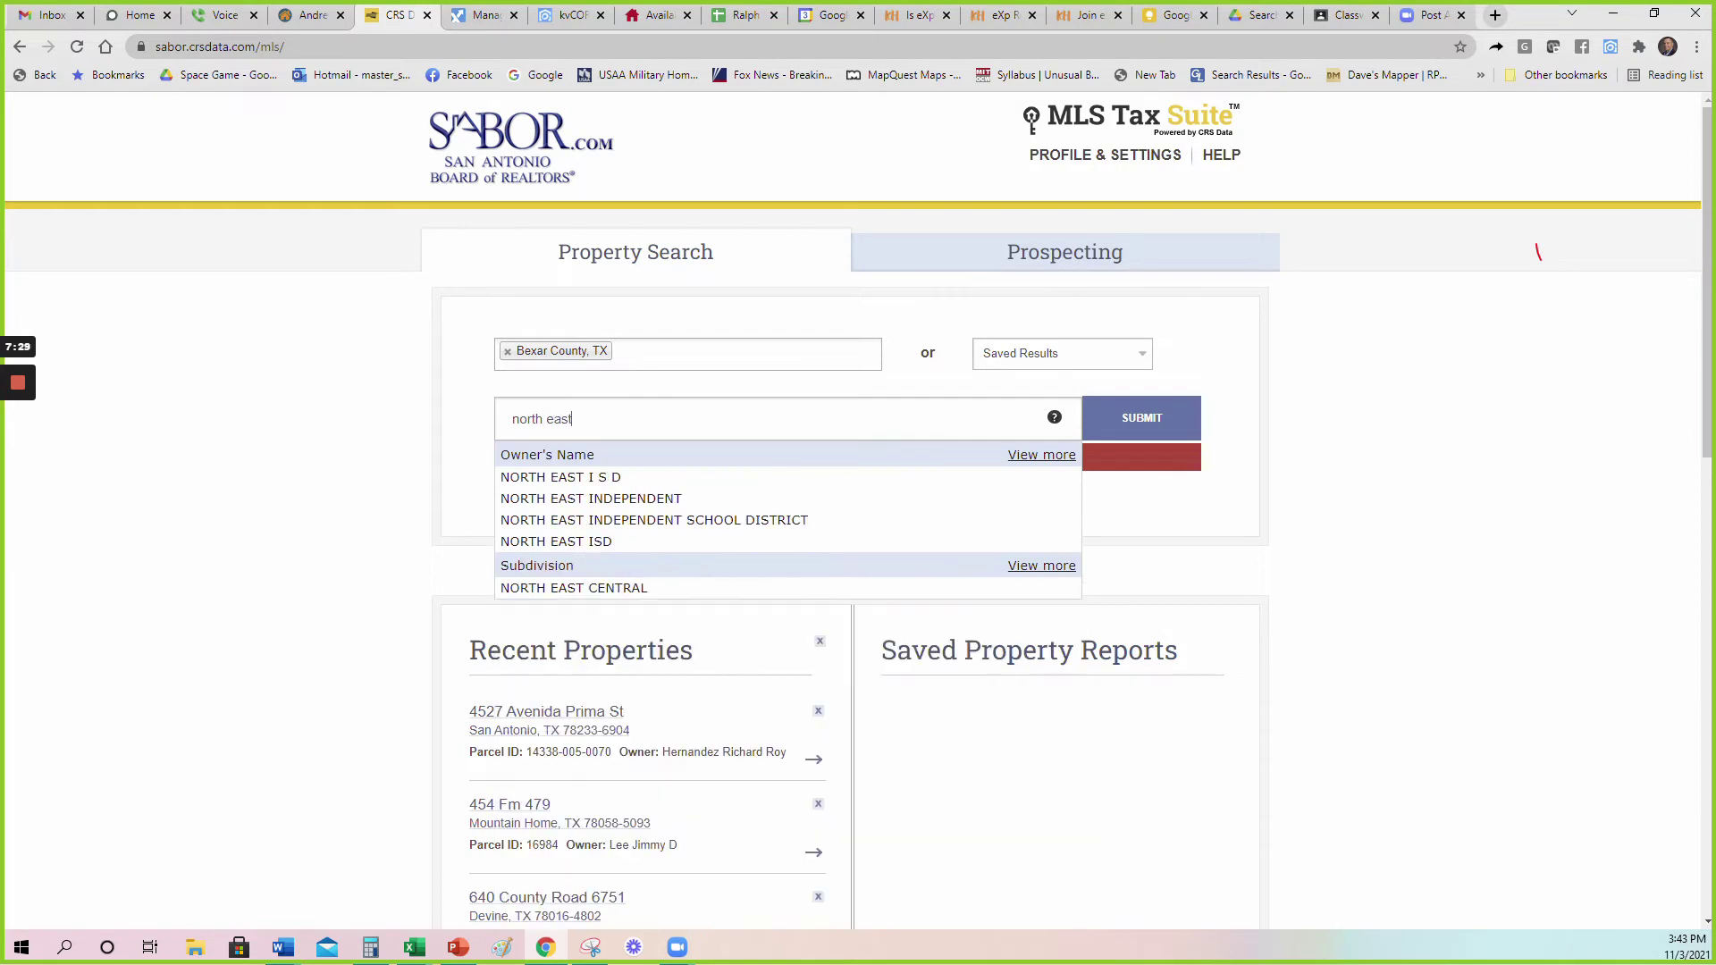
pyautogui.click(606, 458)
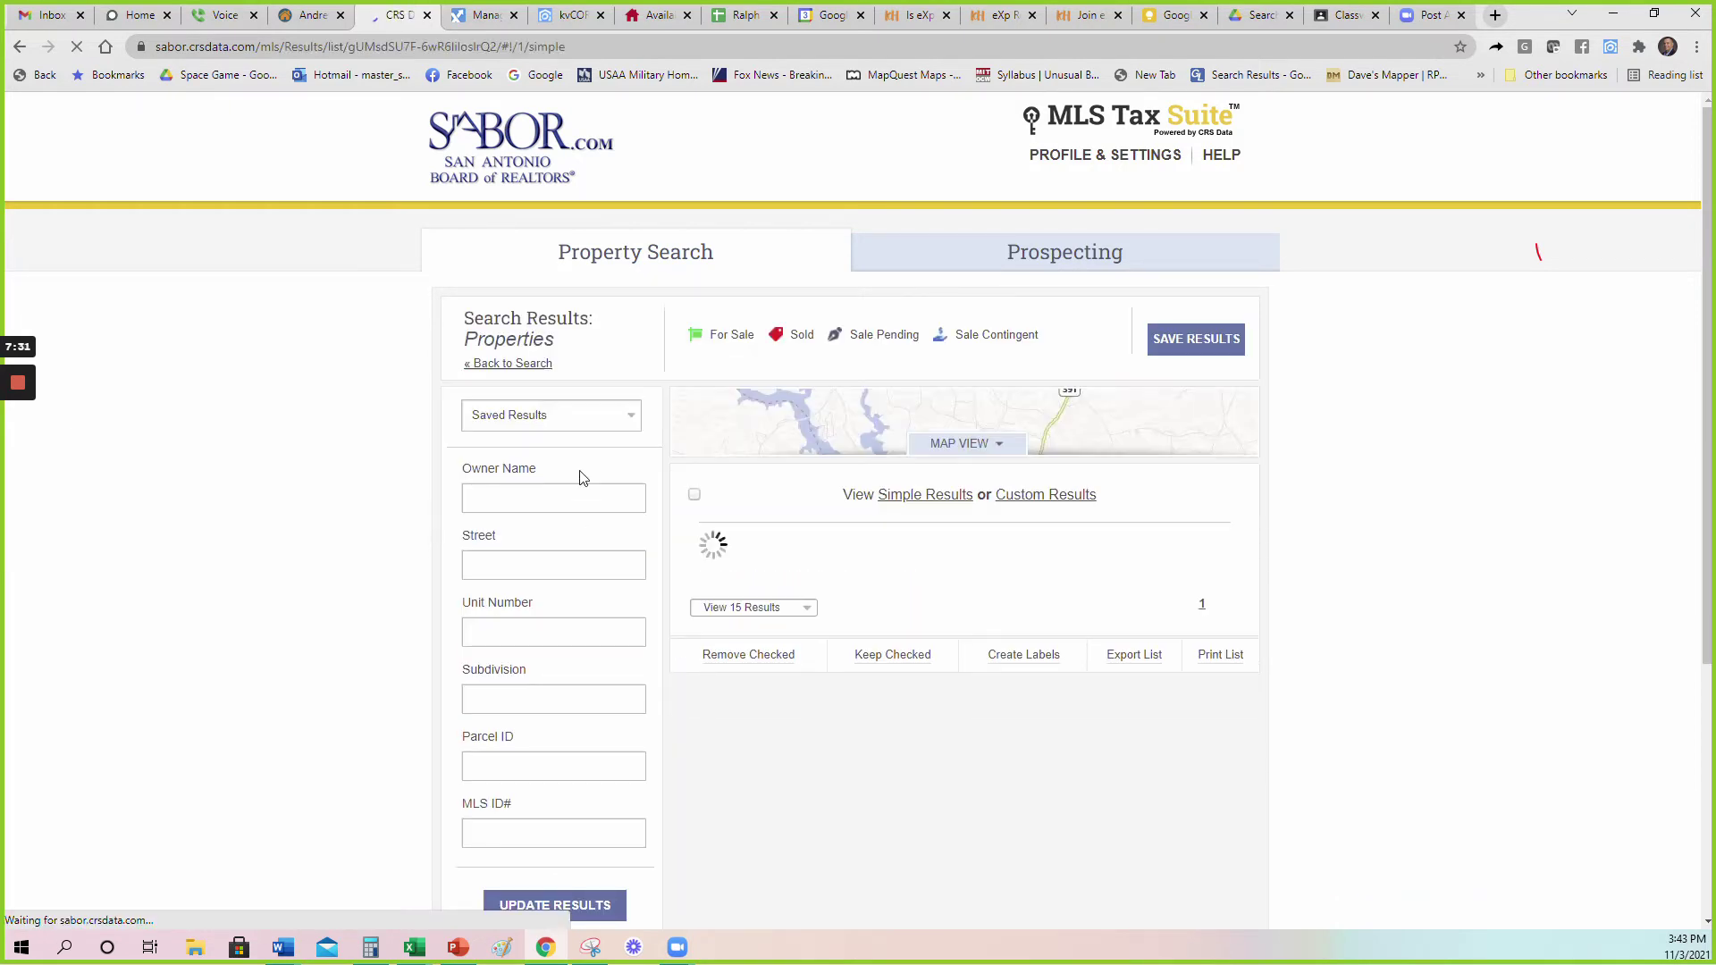
# Resubmit the property search as 'ne crossing' and review the three Prue Rd results.
pyautogui.scroll(-2, 1349, 567)
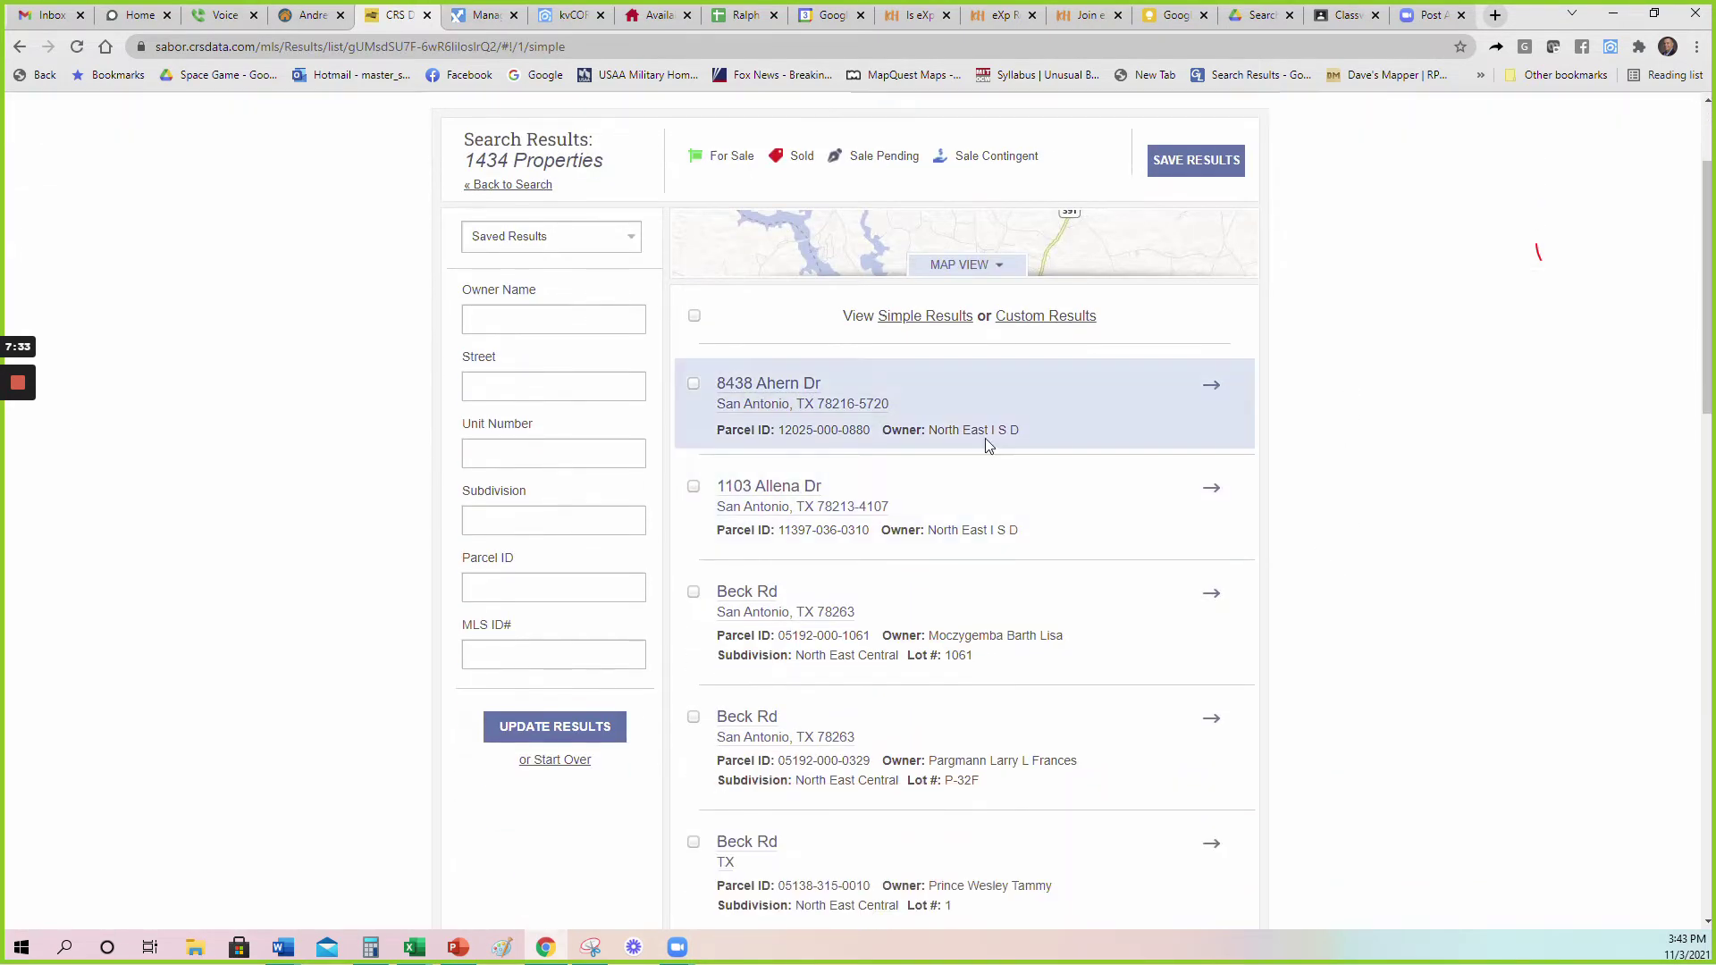
pyautogui.scroll(2, 965, 509)
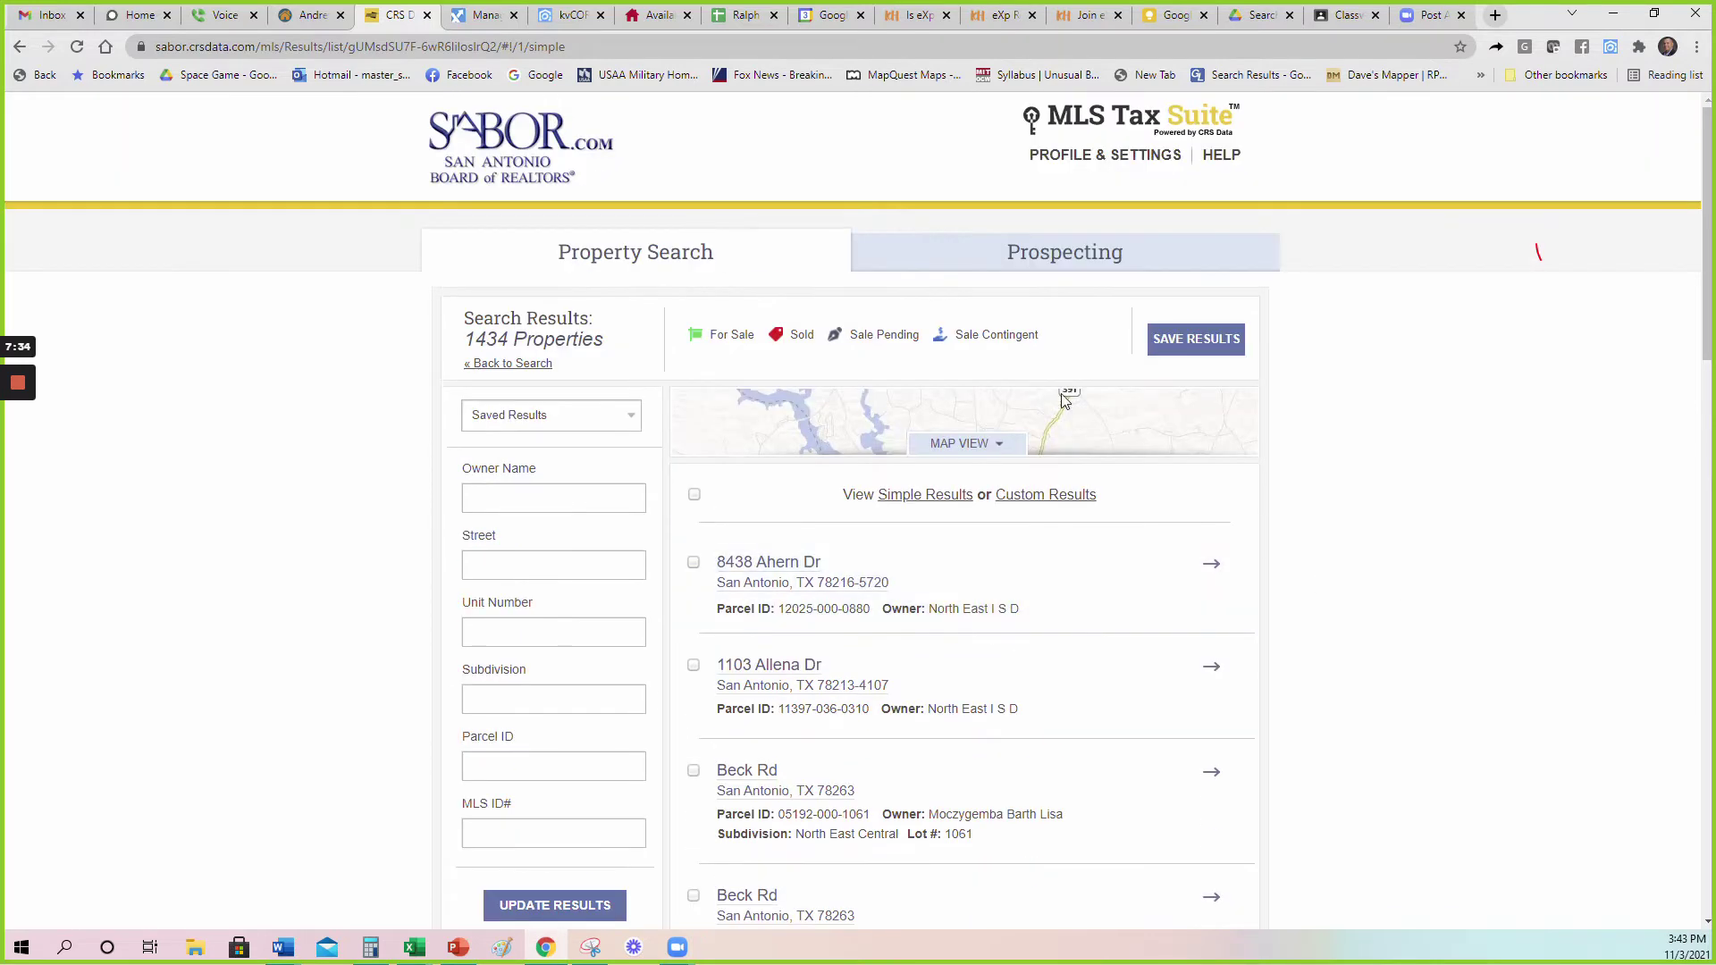
pyautogui.click(633, 253)
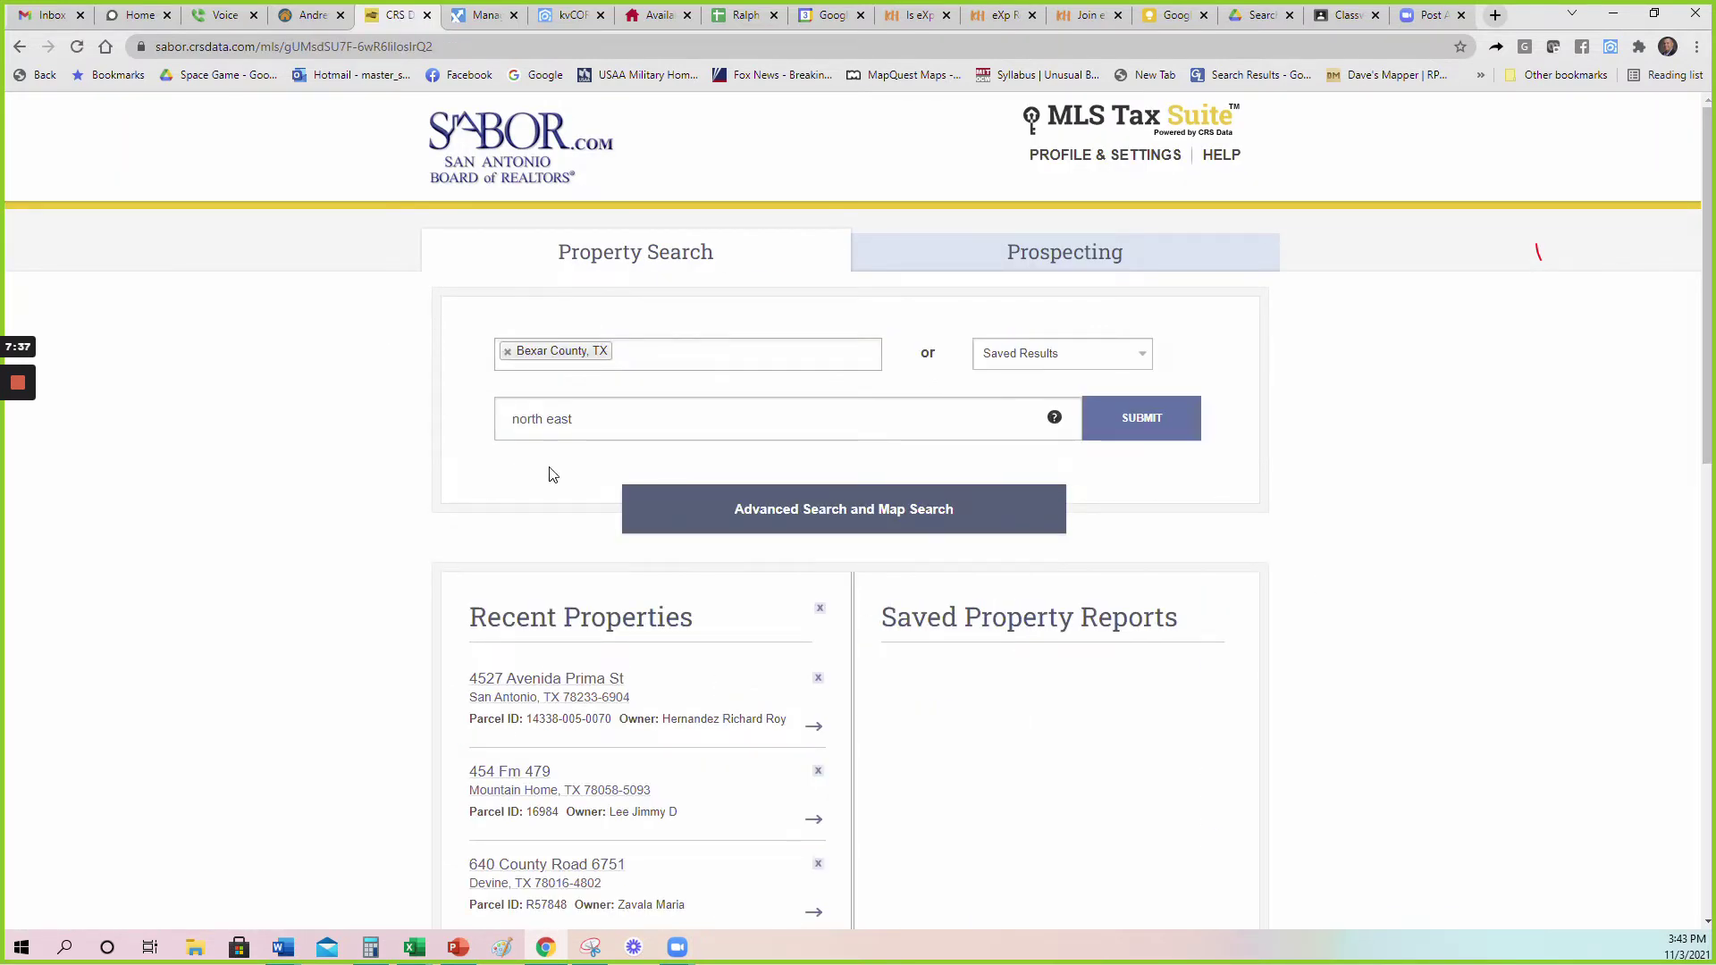
pyautogui.moveTo(579, 420); pyautogui.dragTo(480, 422)
pyautogui.write('ne crossing')
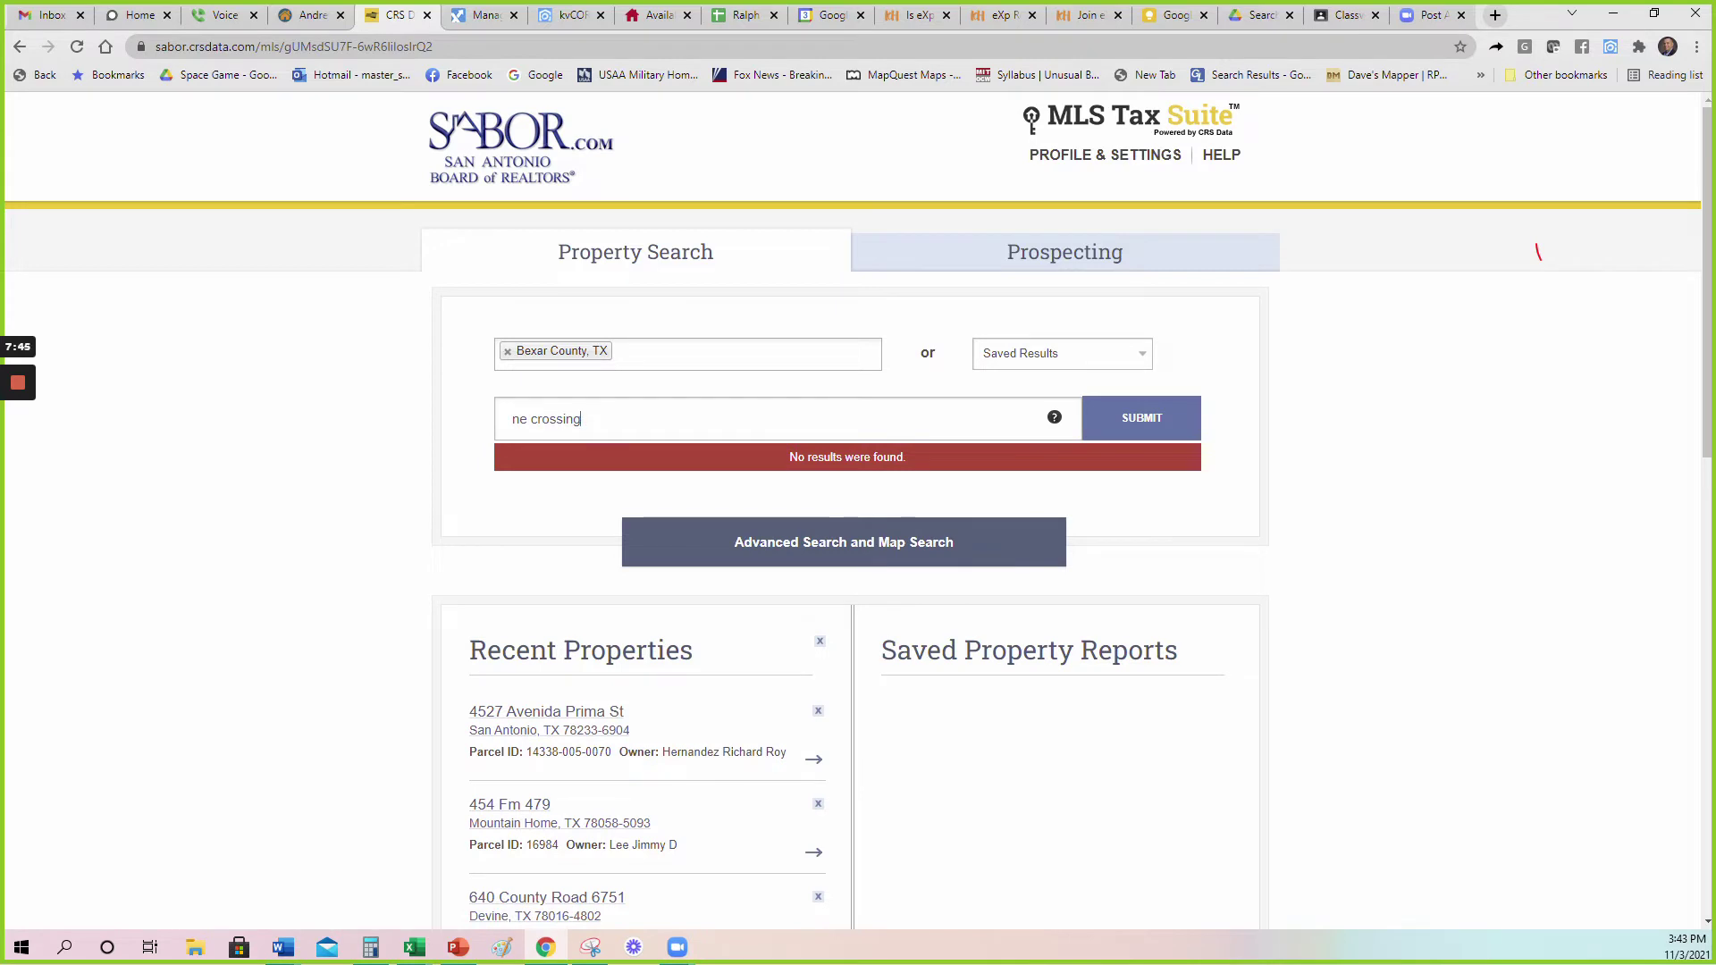
pyautogui.click(1162, 428)
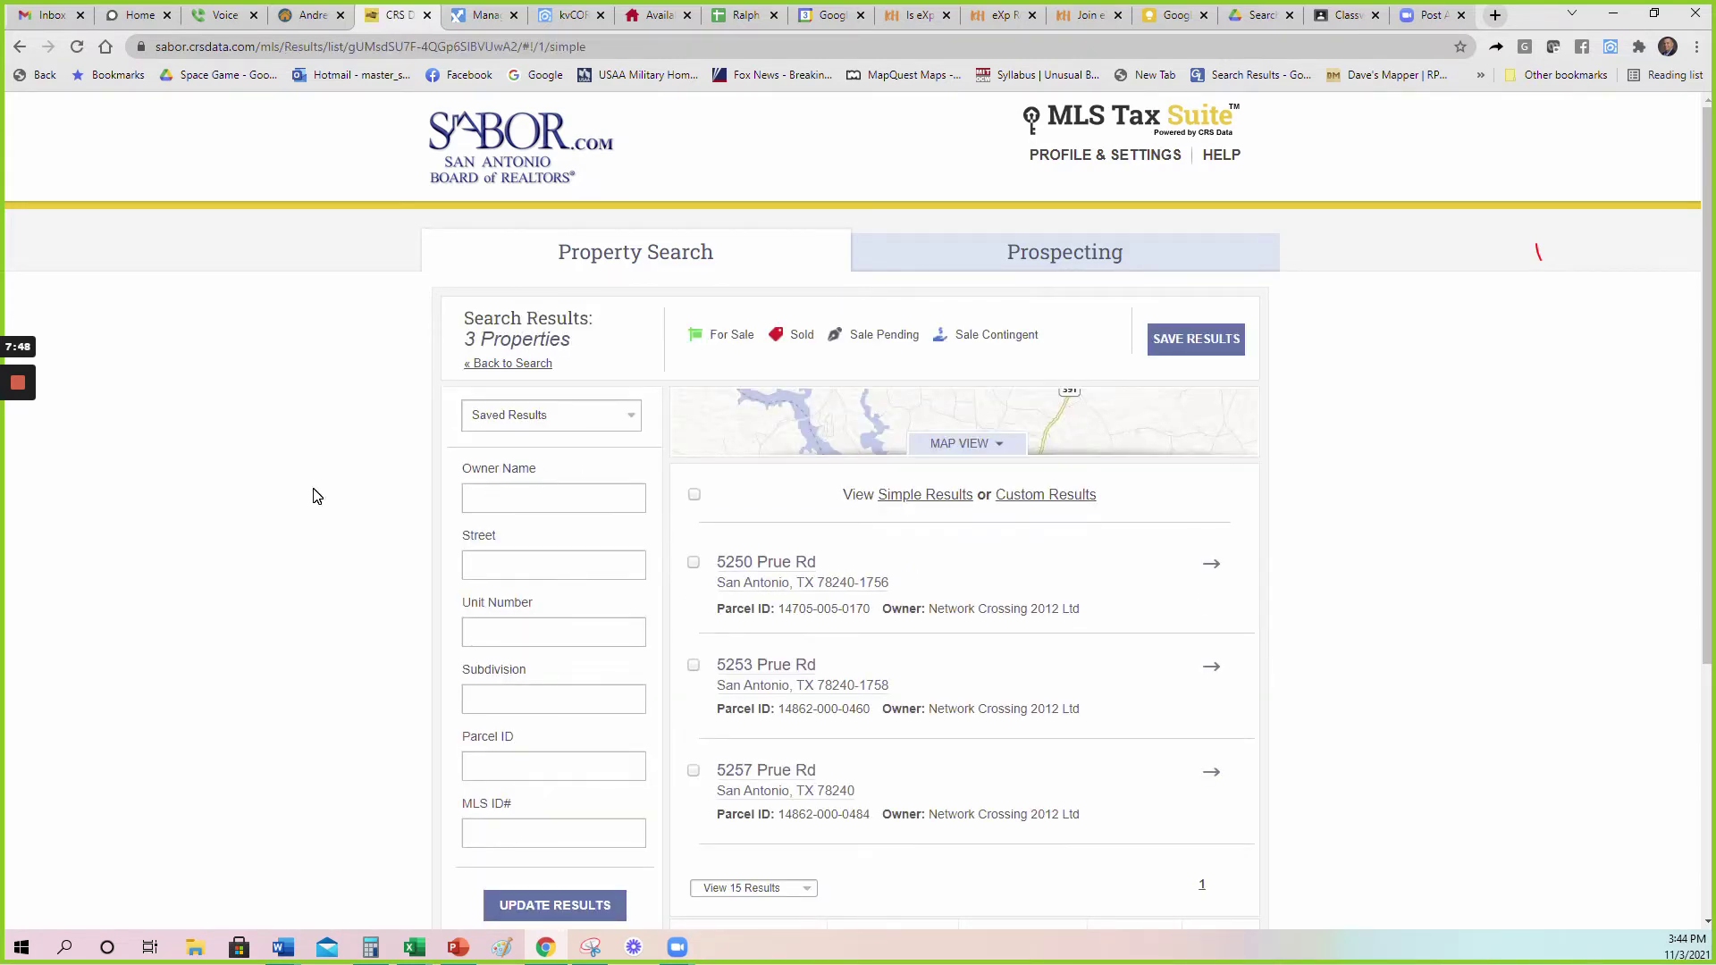
pyautogui.scroll(-2, 313, 496)
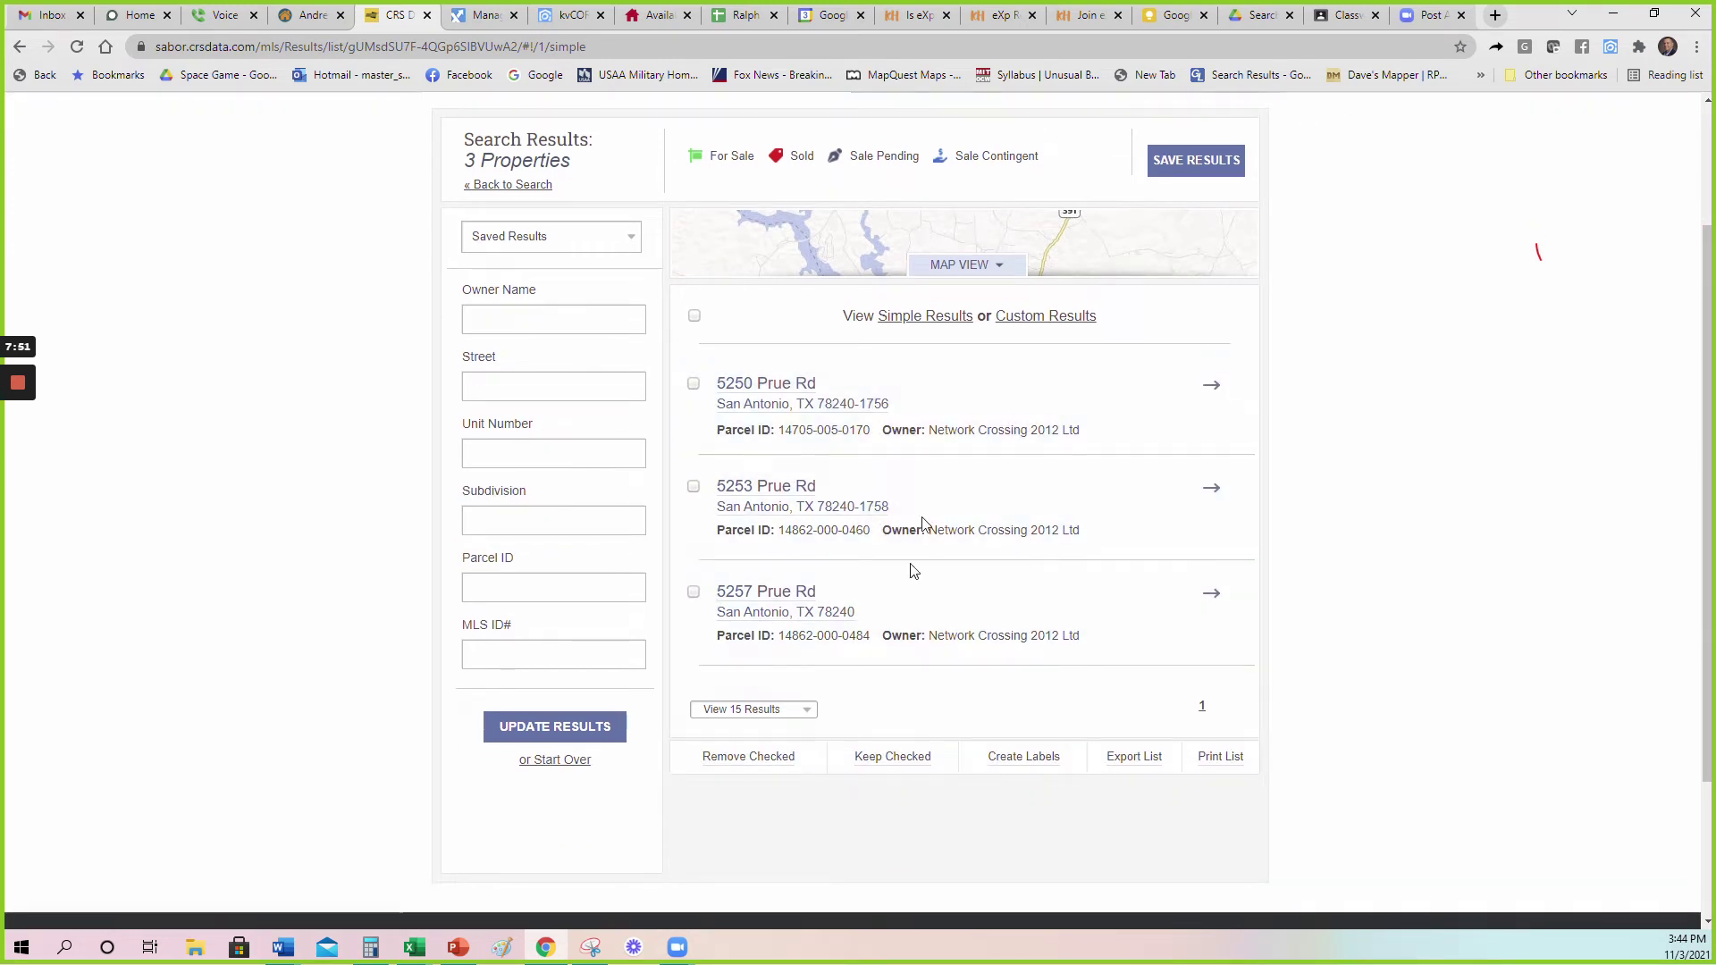
pyautogui.scroll(2, 1391, 468)
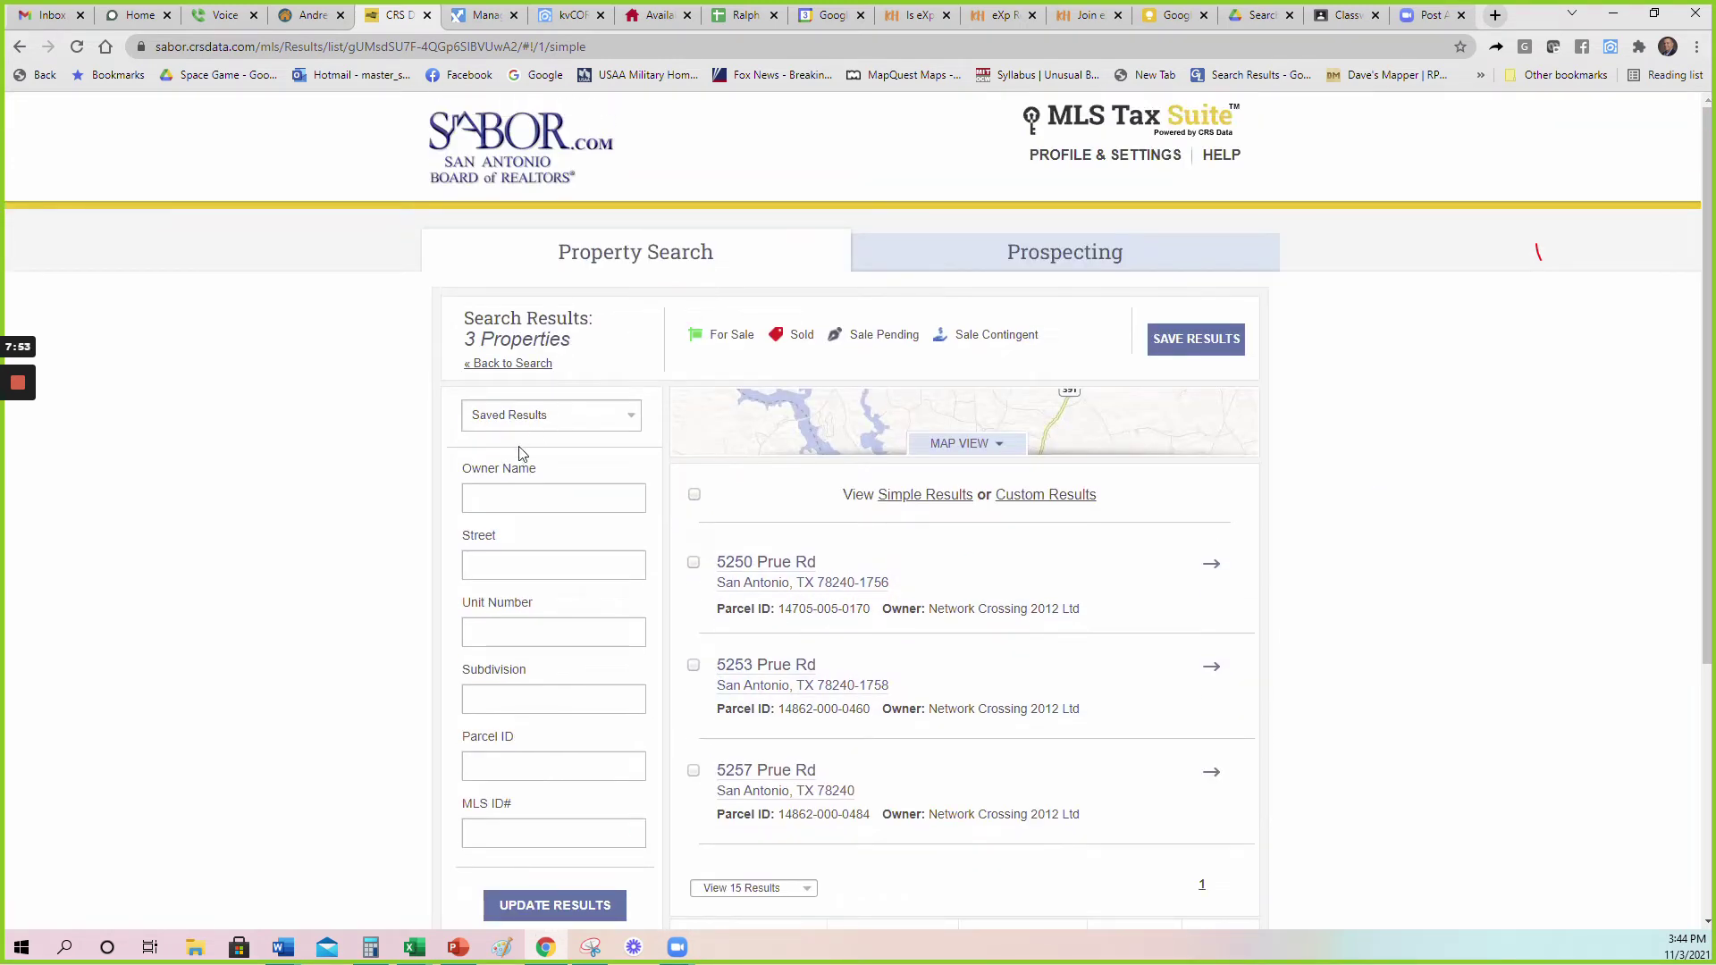
pyautogui.scroll(-2, 523, 453)
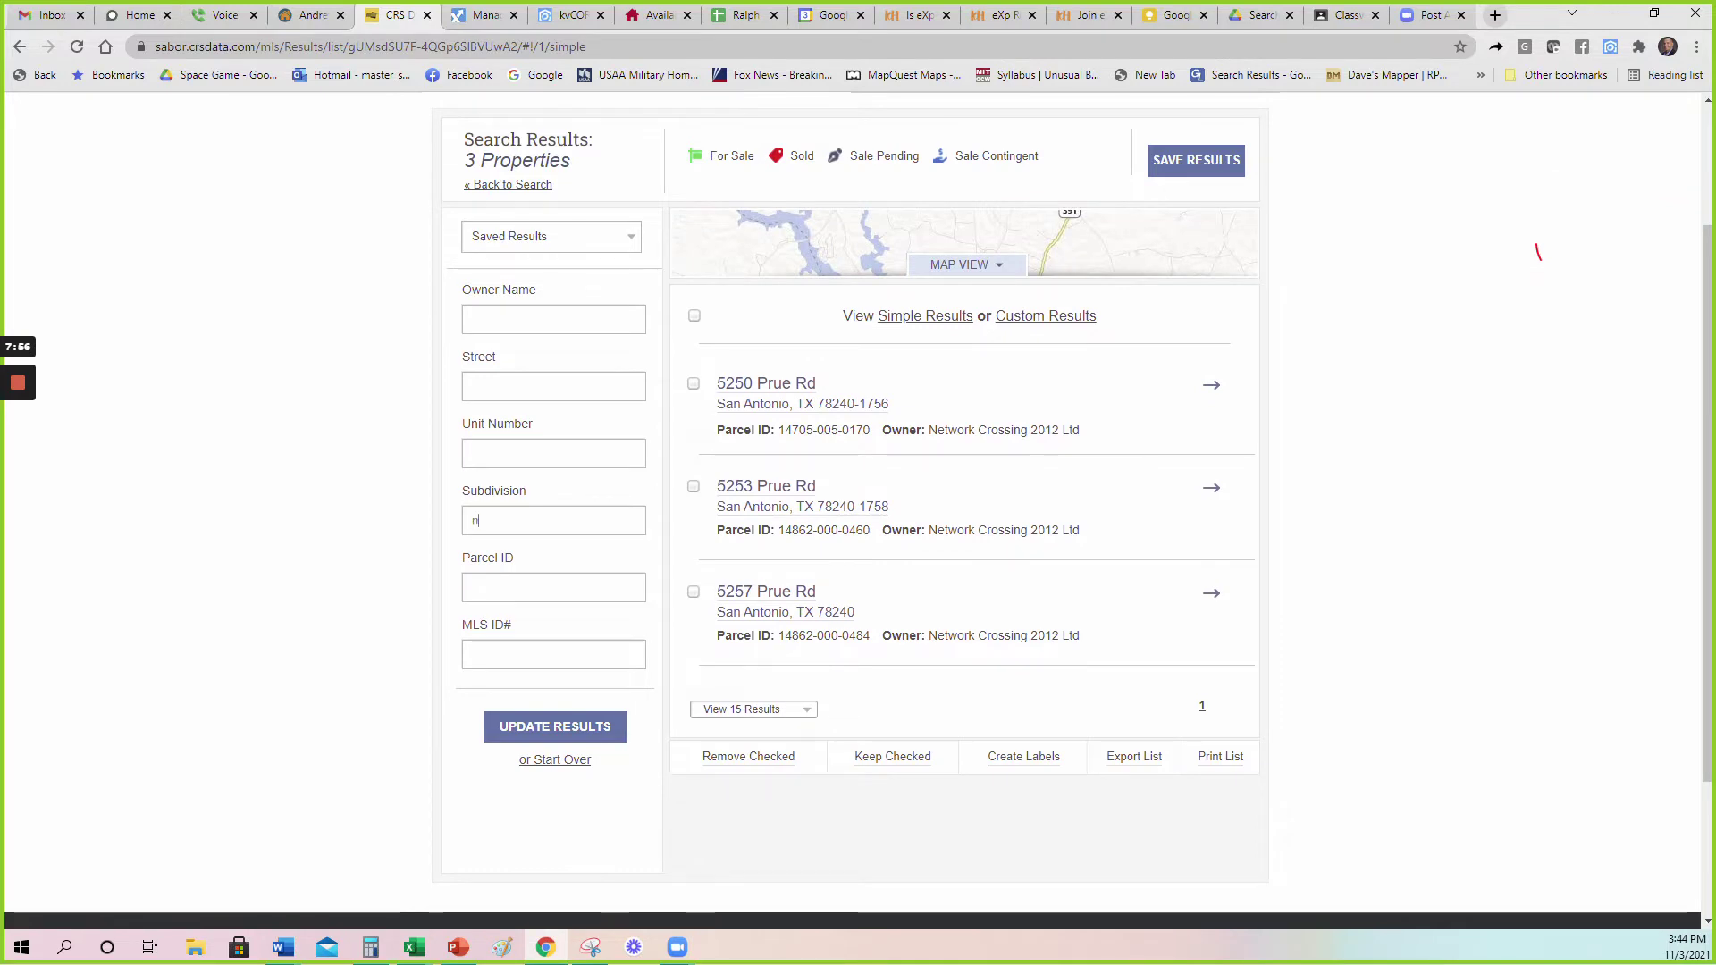
# Filter results to the NORTH EAST CENTRAL subdivision and open the Beck Rd property.
pyautogui.write('orth east')
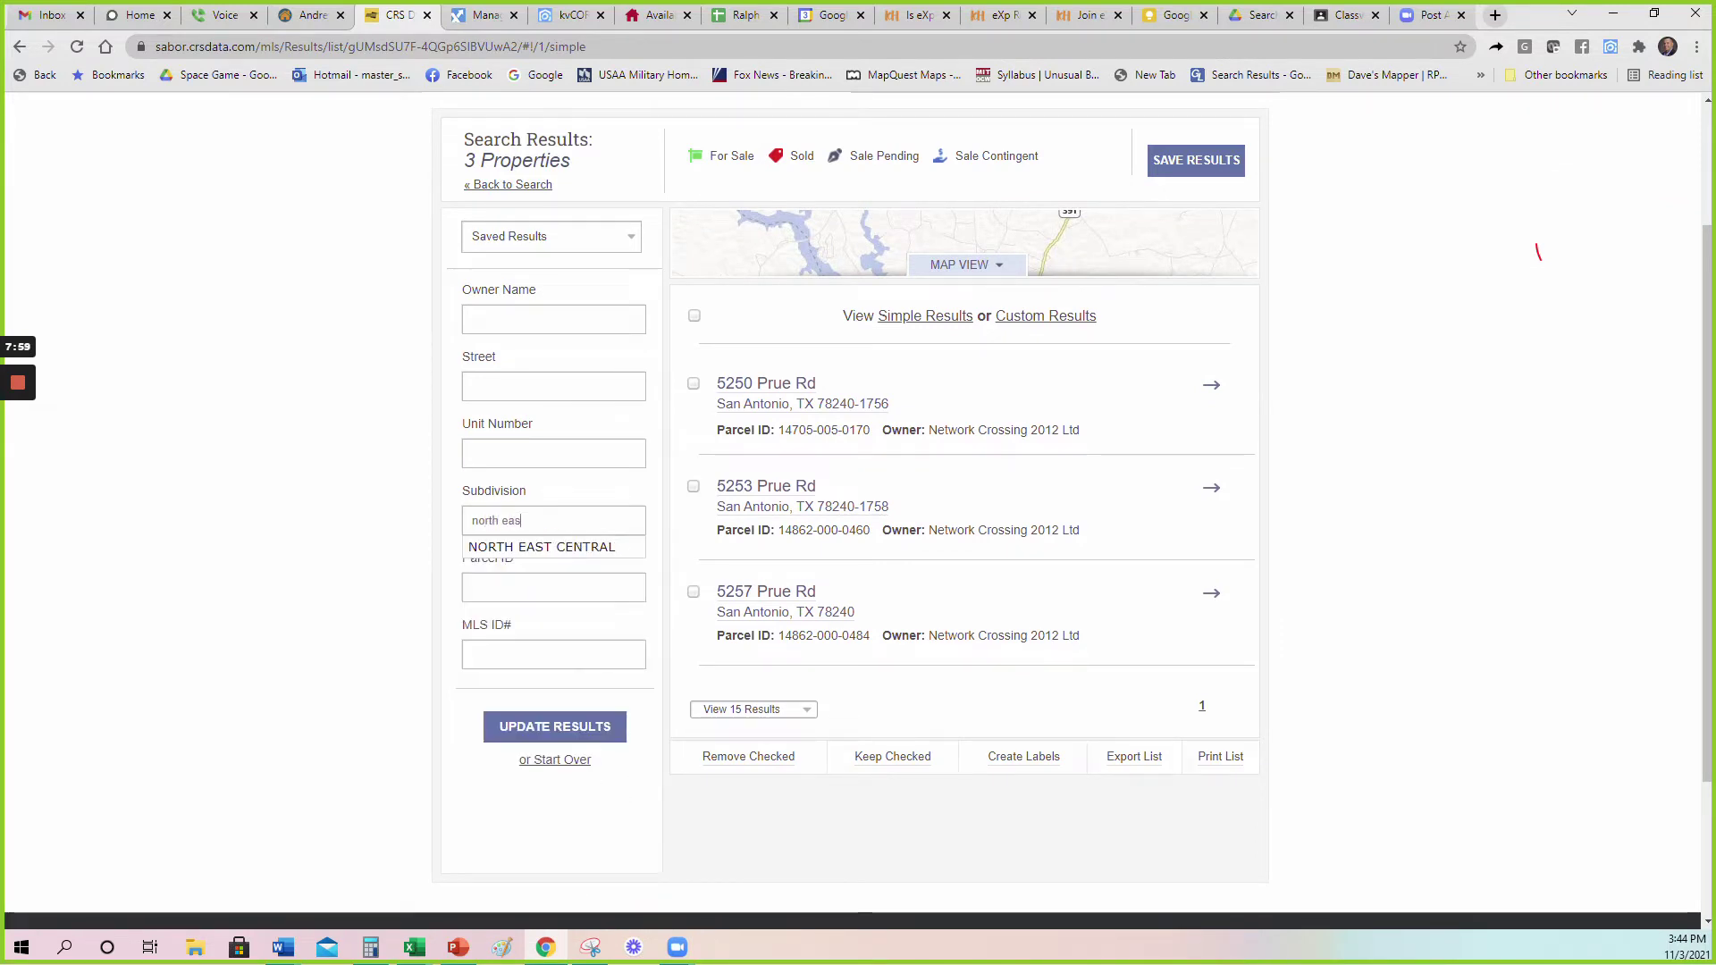
pyautogui.press('Return')
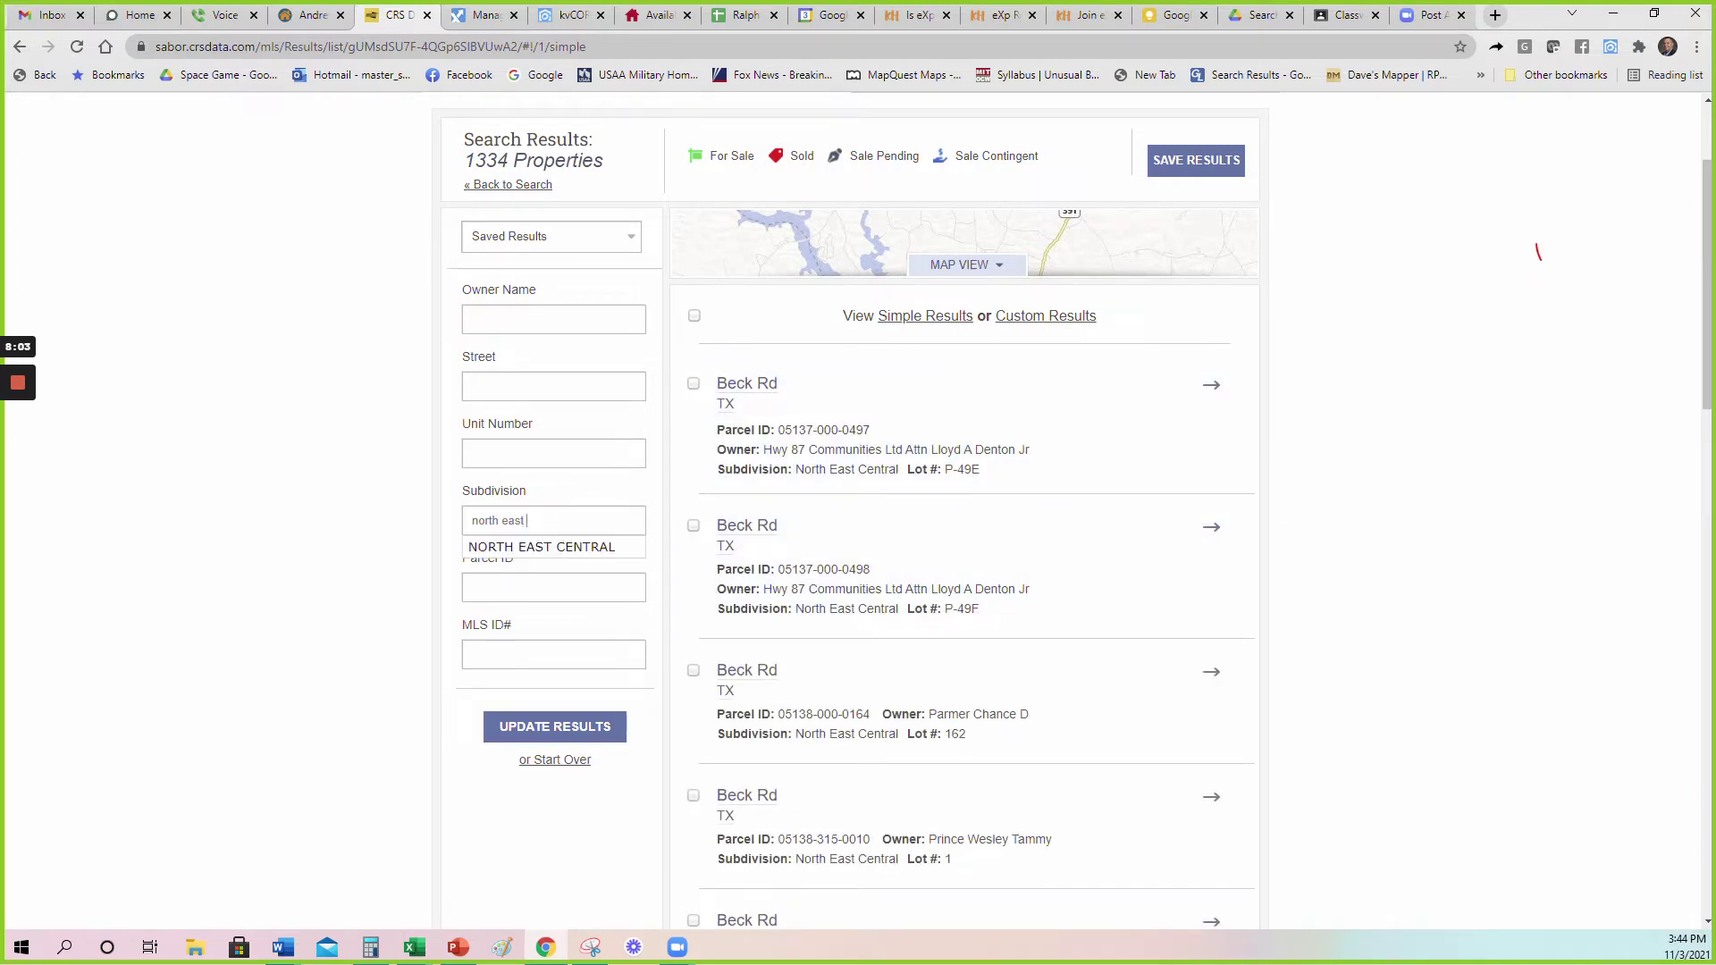
pyautogui.click(555, 548)
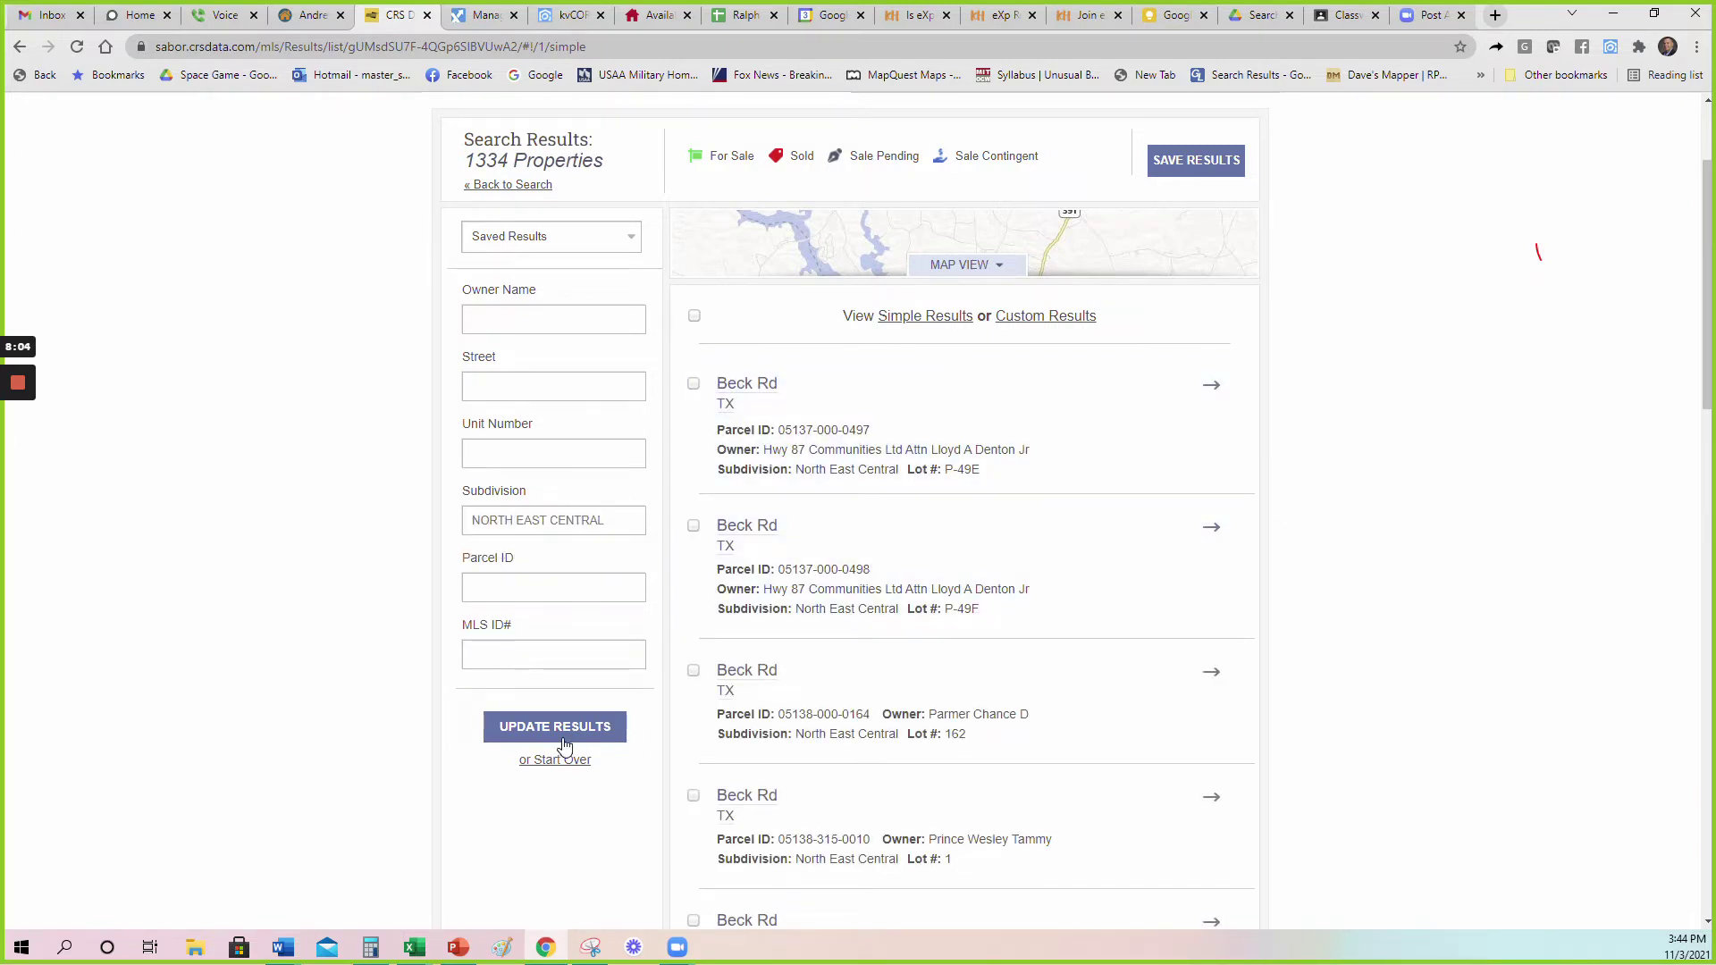
pyautogui.click(556, 738)
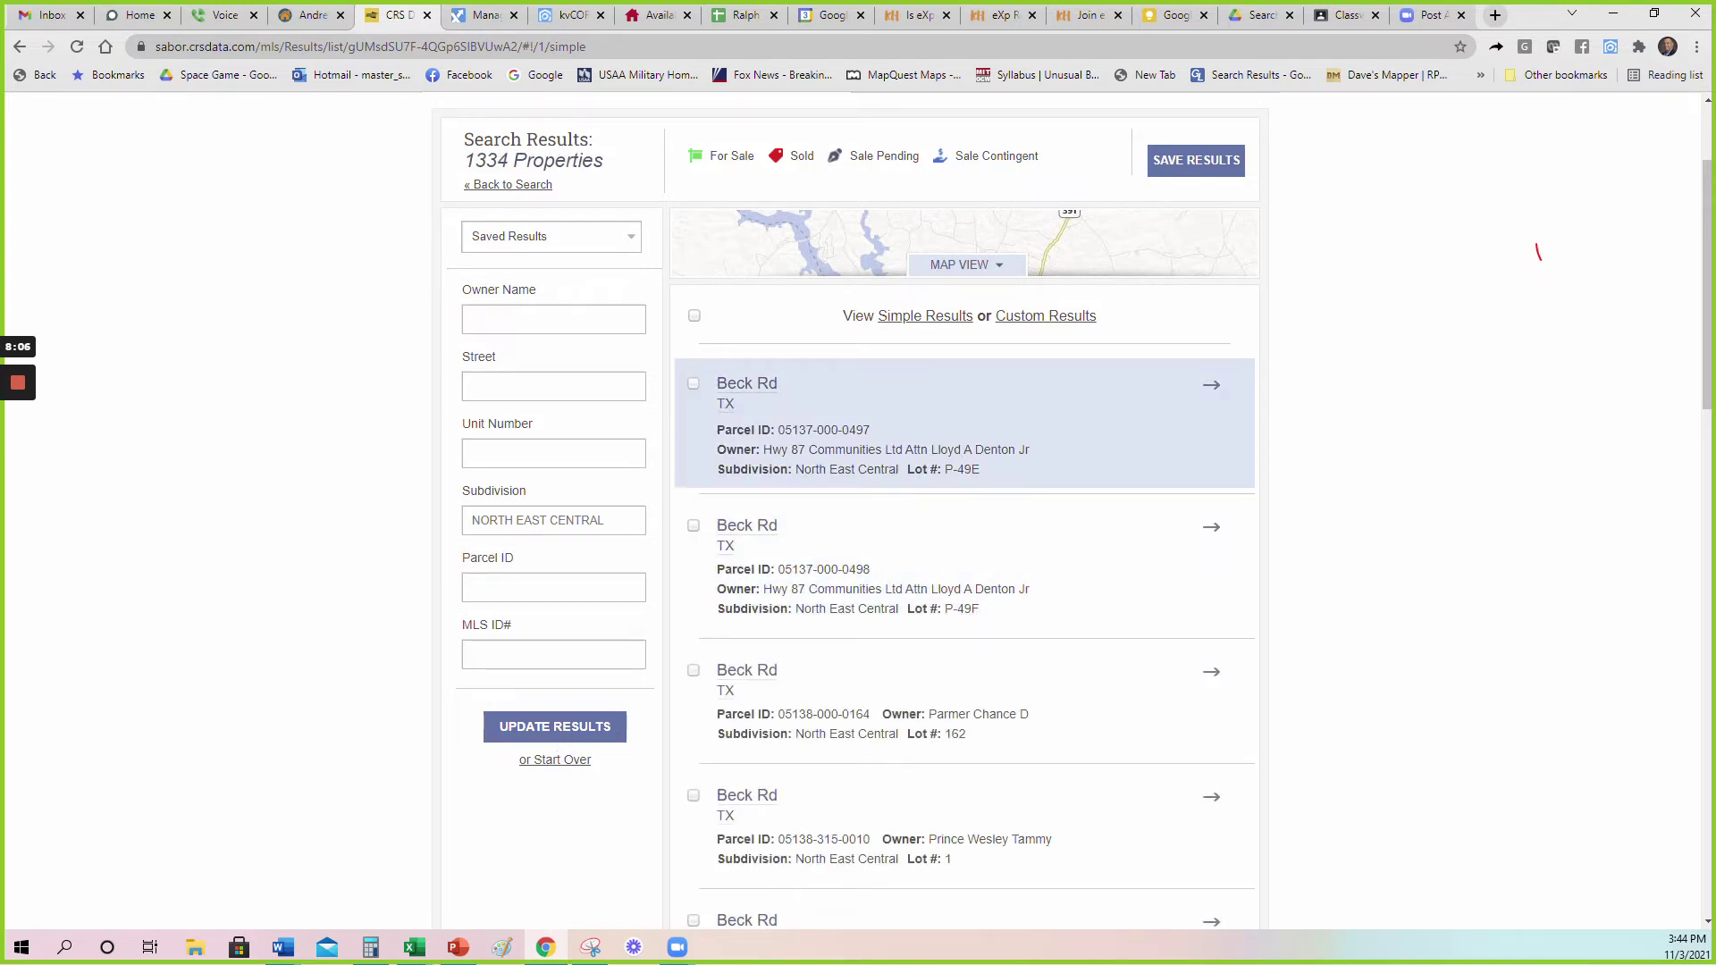
pyautogui.click(749, 384)
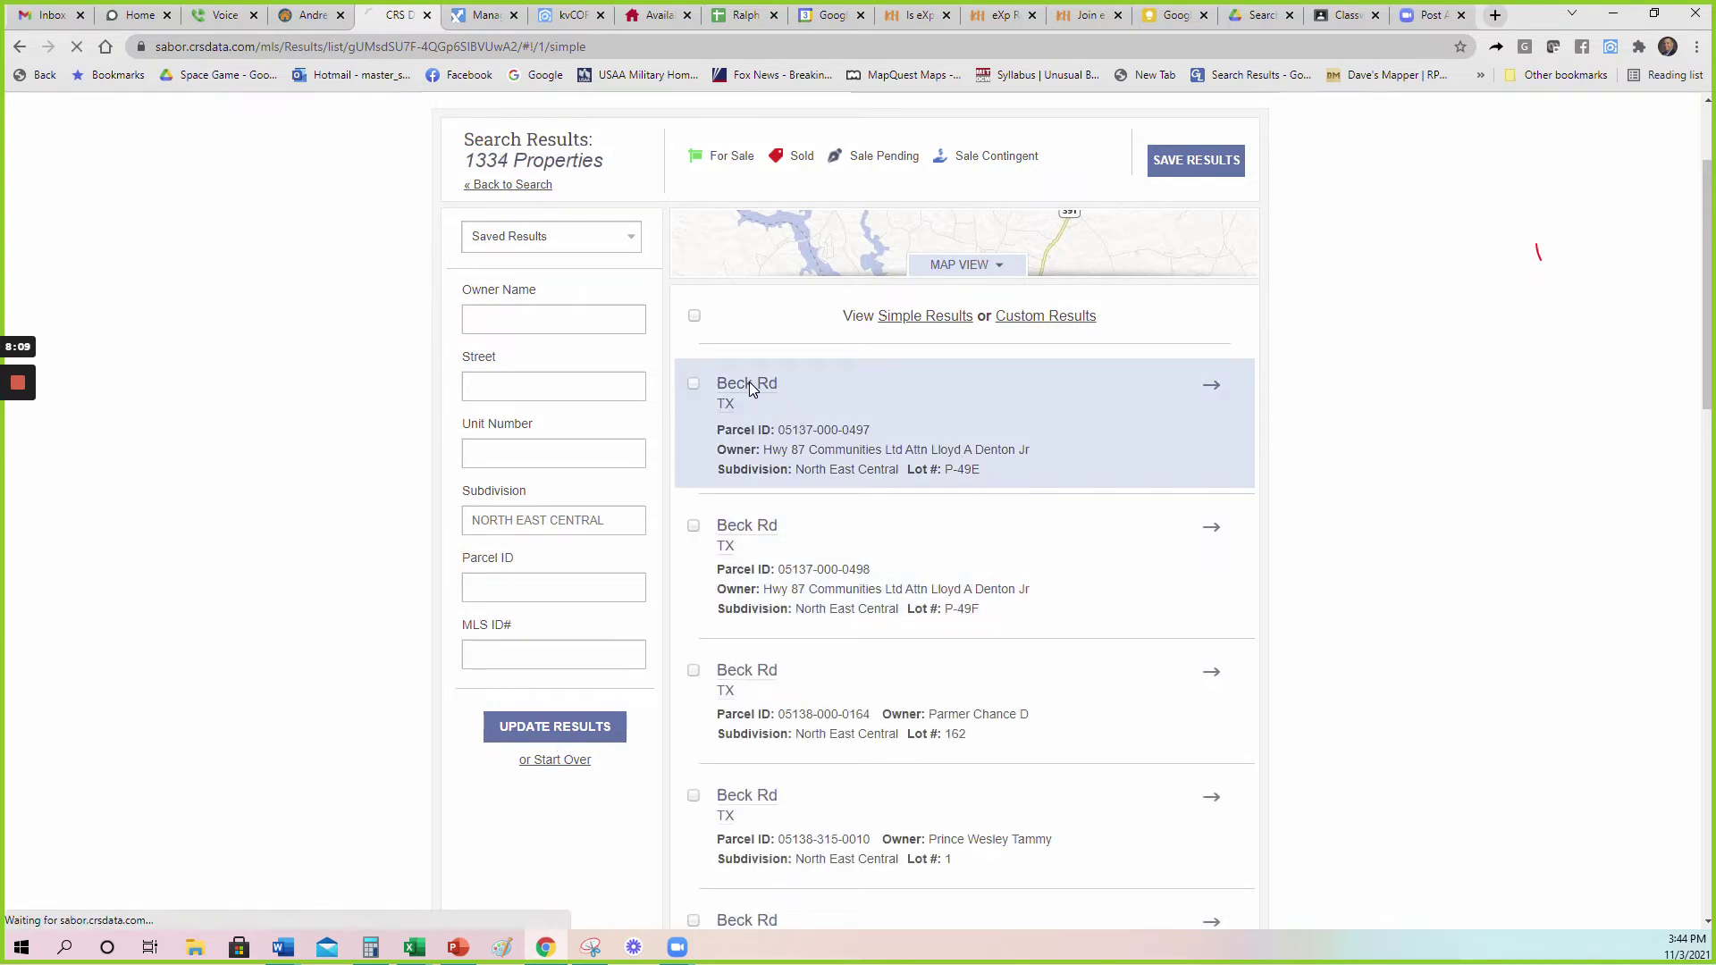
# Open Subdivision Info and highlight the $318,250 median sale and 9.64-year turnaround.
pyautogui.moveTo(1177, 418)
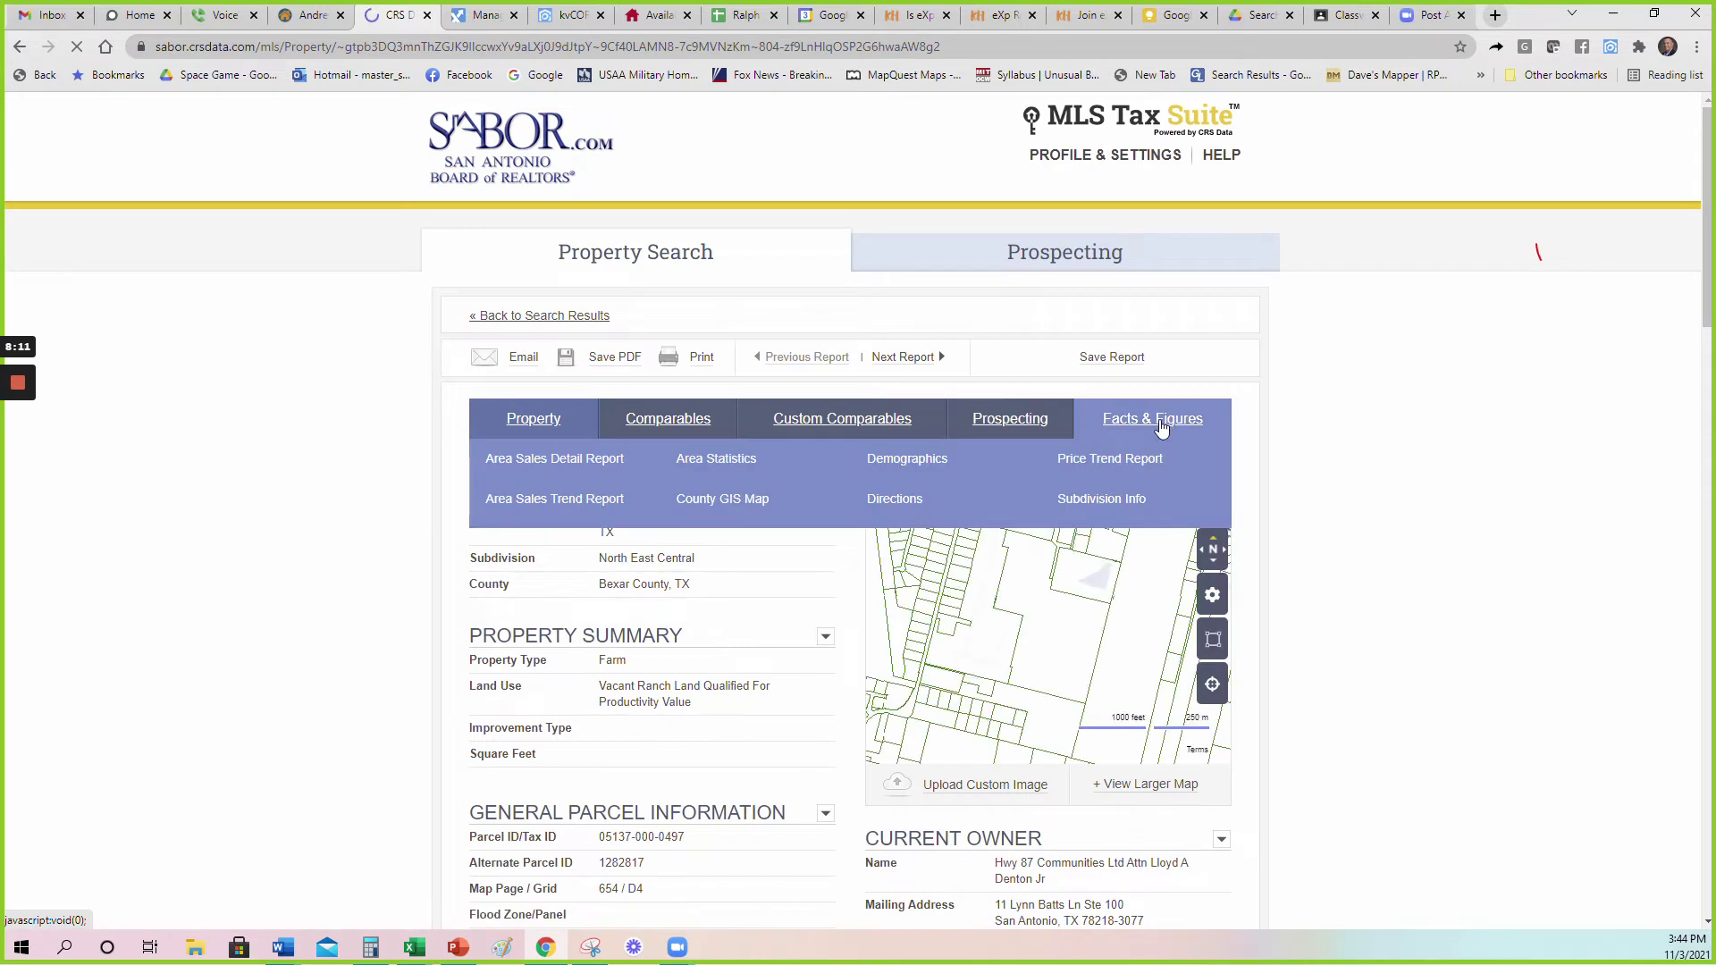
pyautogui.click(1088, 510)
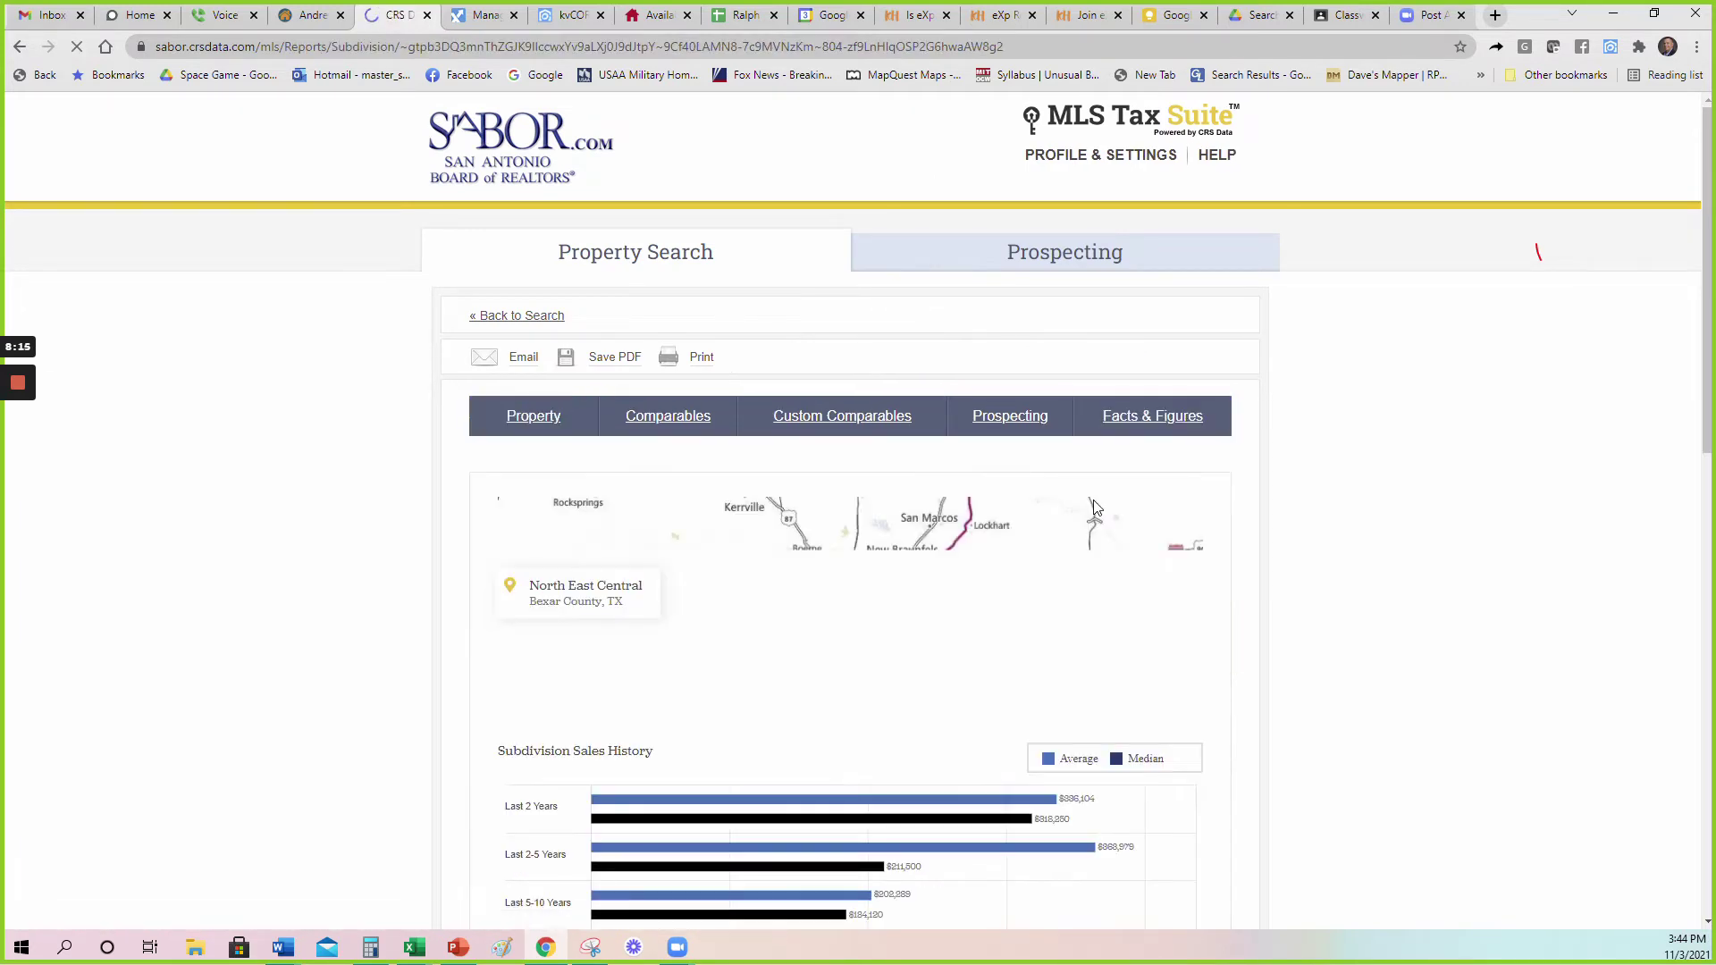
pyautogui.scroll(-4, 1322, 531)
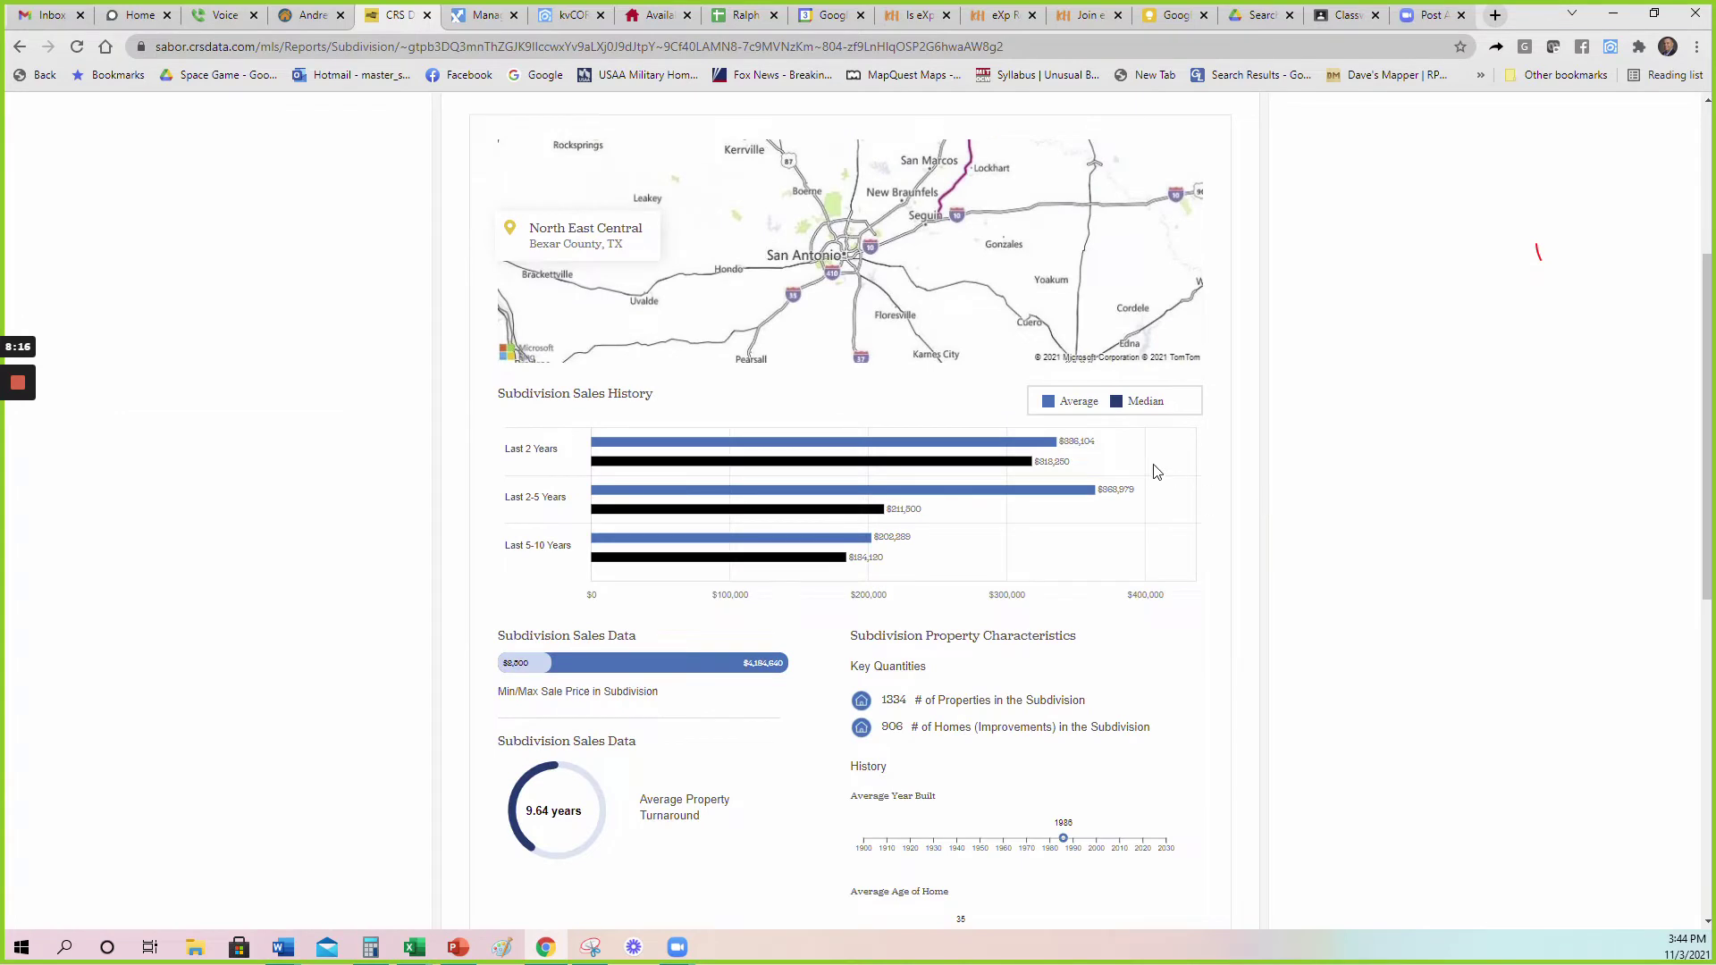
pyautogui.doubleClick(1075, 464)
pyautogui.click(1085, 471)
pyautogui.moveTo(587, 820); pyautogui.dragTo(527, 824)
pyautogui.click(694, 766)
# Highlight the 1334 properties in the subdivision and scroll back up the report.
pyautogui.scroll(-2, 696, 765)
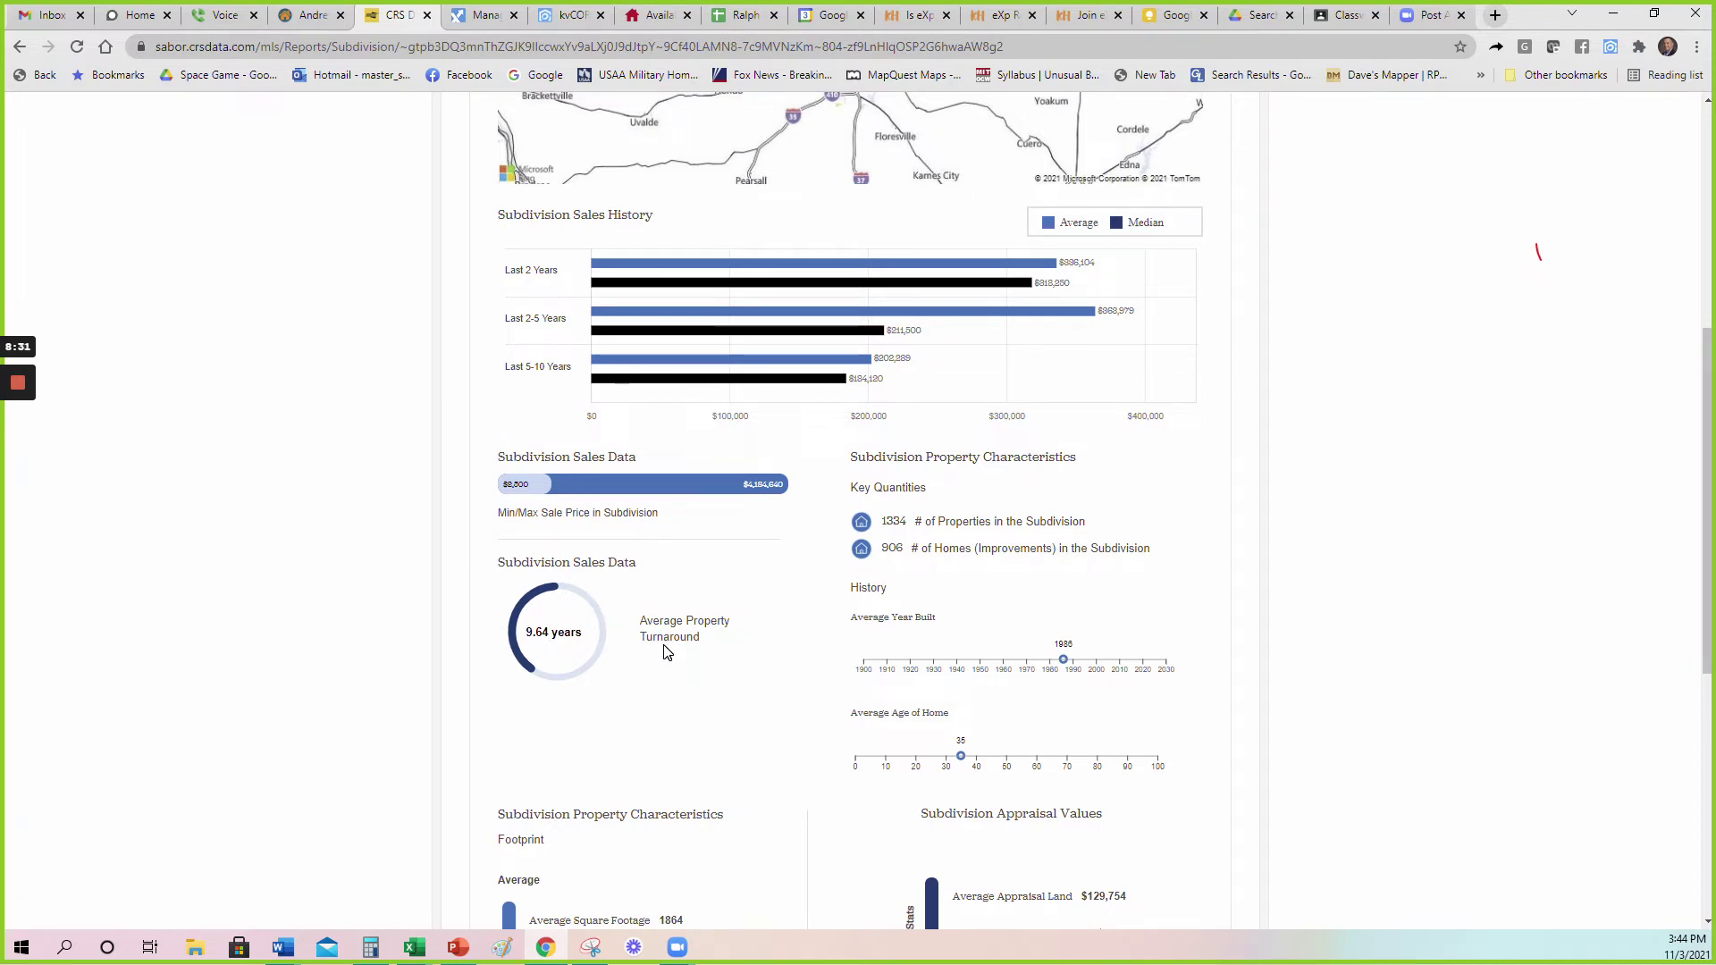
pyautogui.doubleClick(894, 521)
pyautogui.scroll(1, 1153, 547)
pyautogui.click(1089, 379)
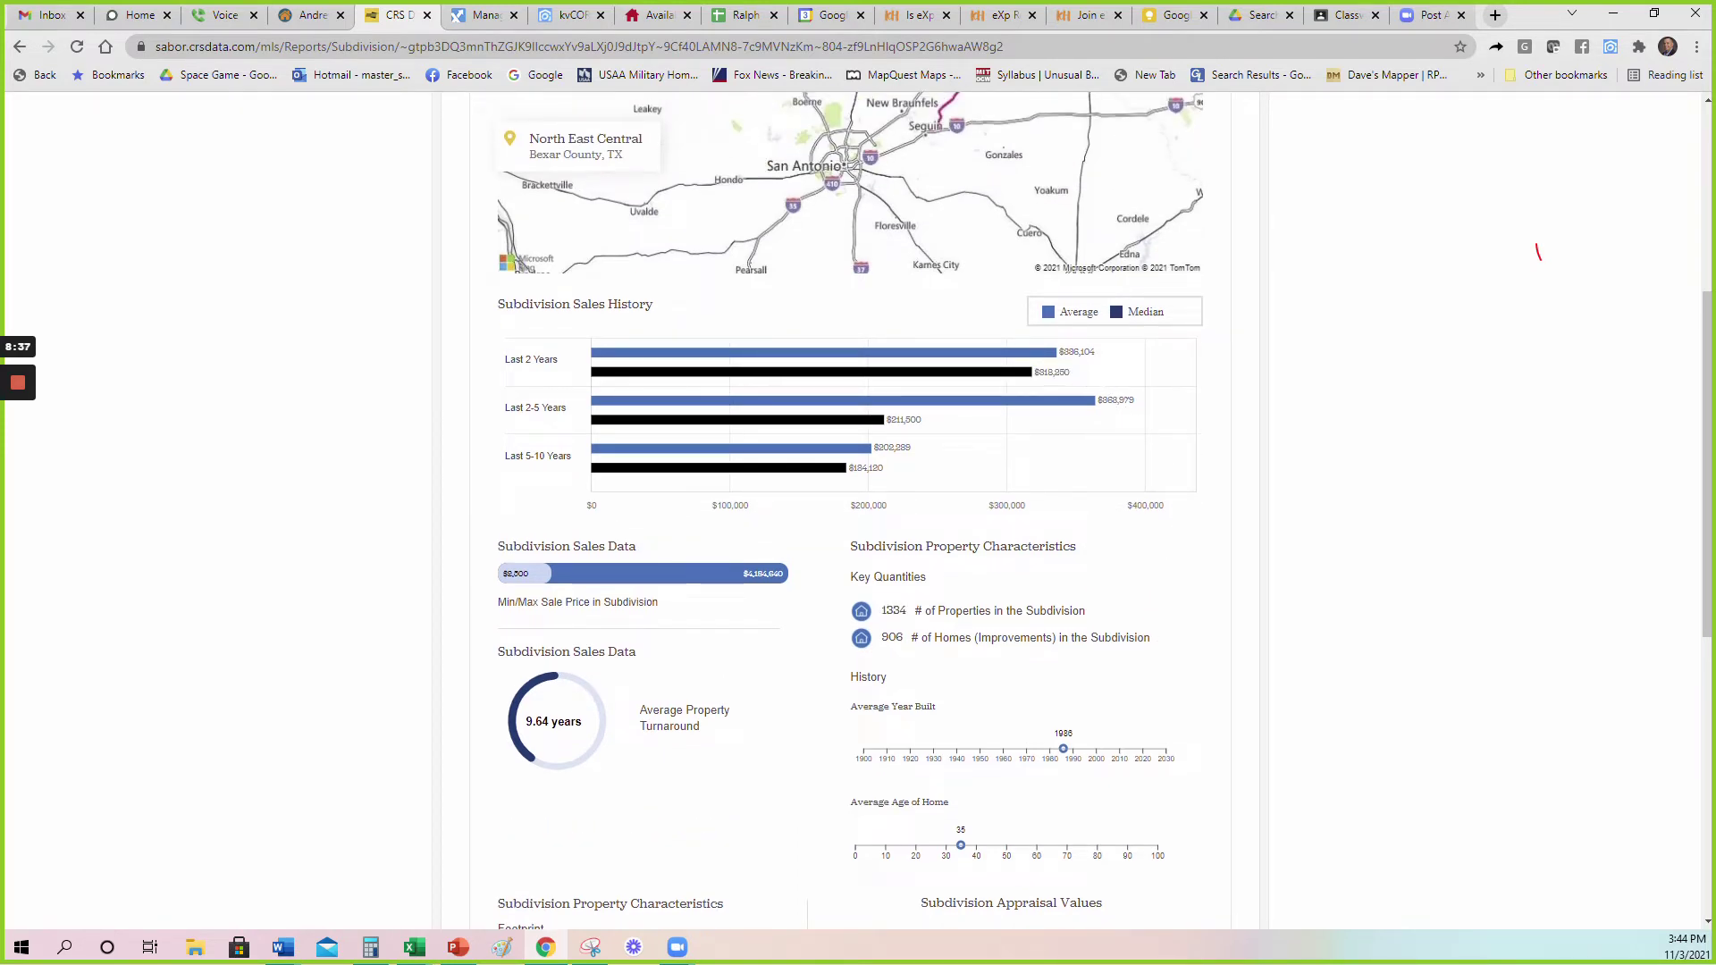
pyautogui.scroll(2, 1298, 595)
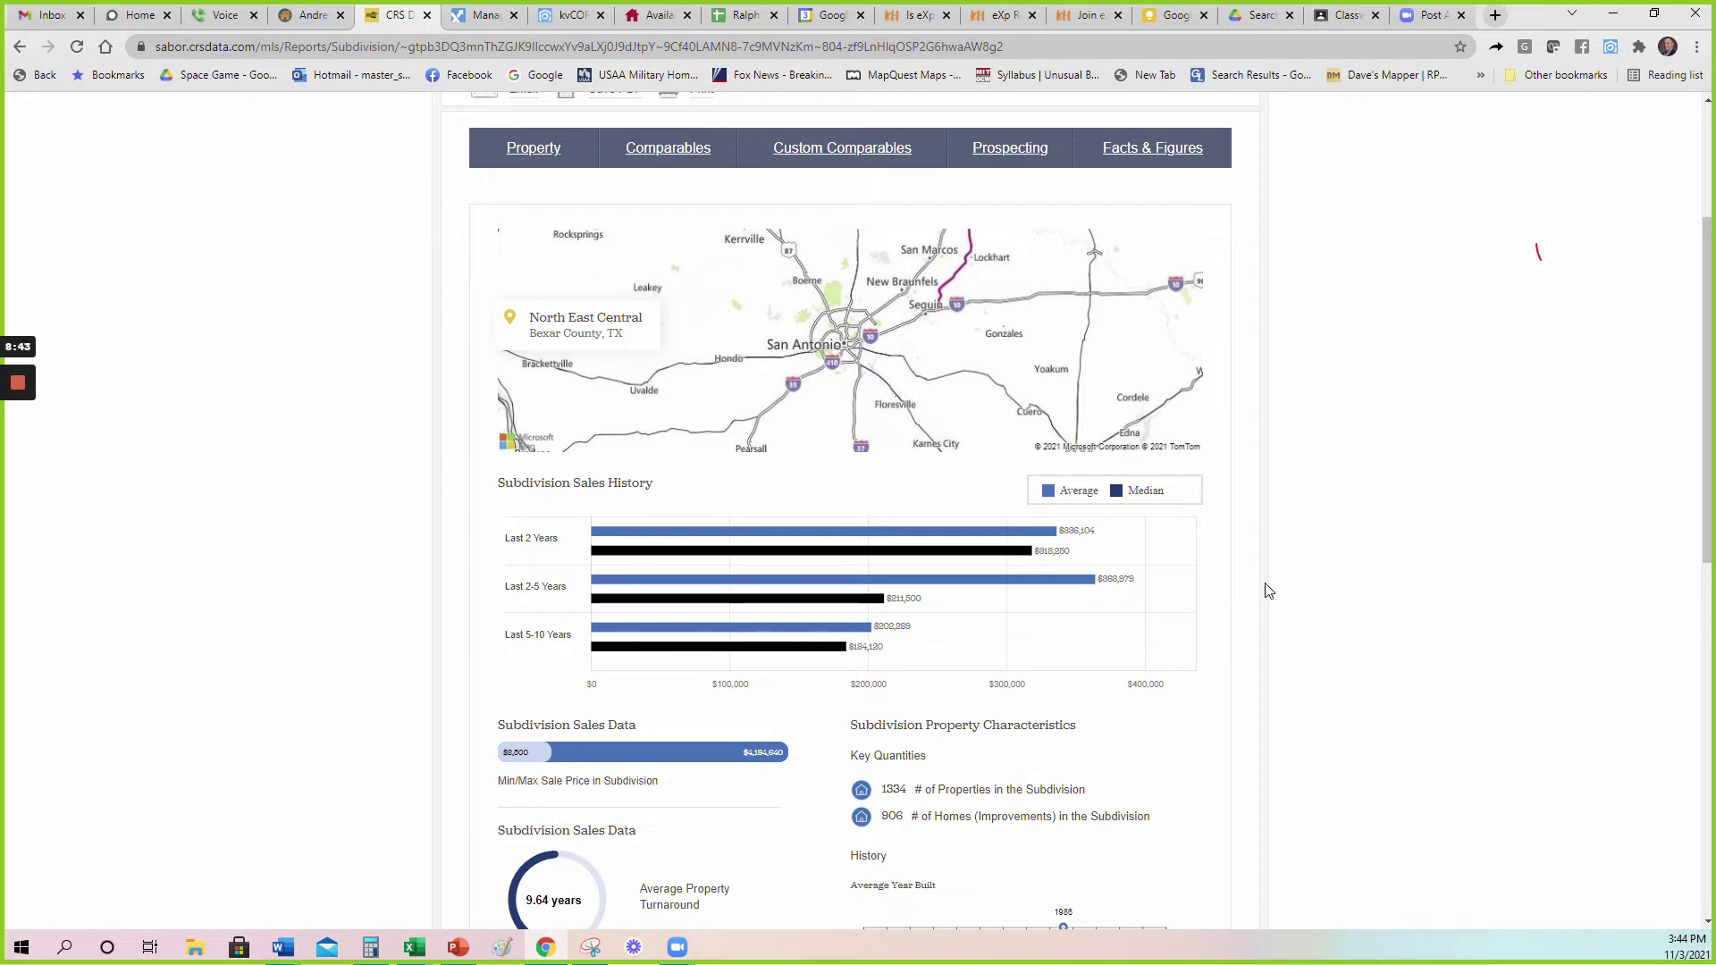
pyautogui.scroll(2, 1308, 572)
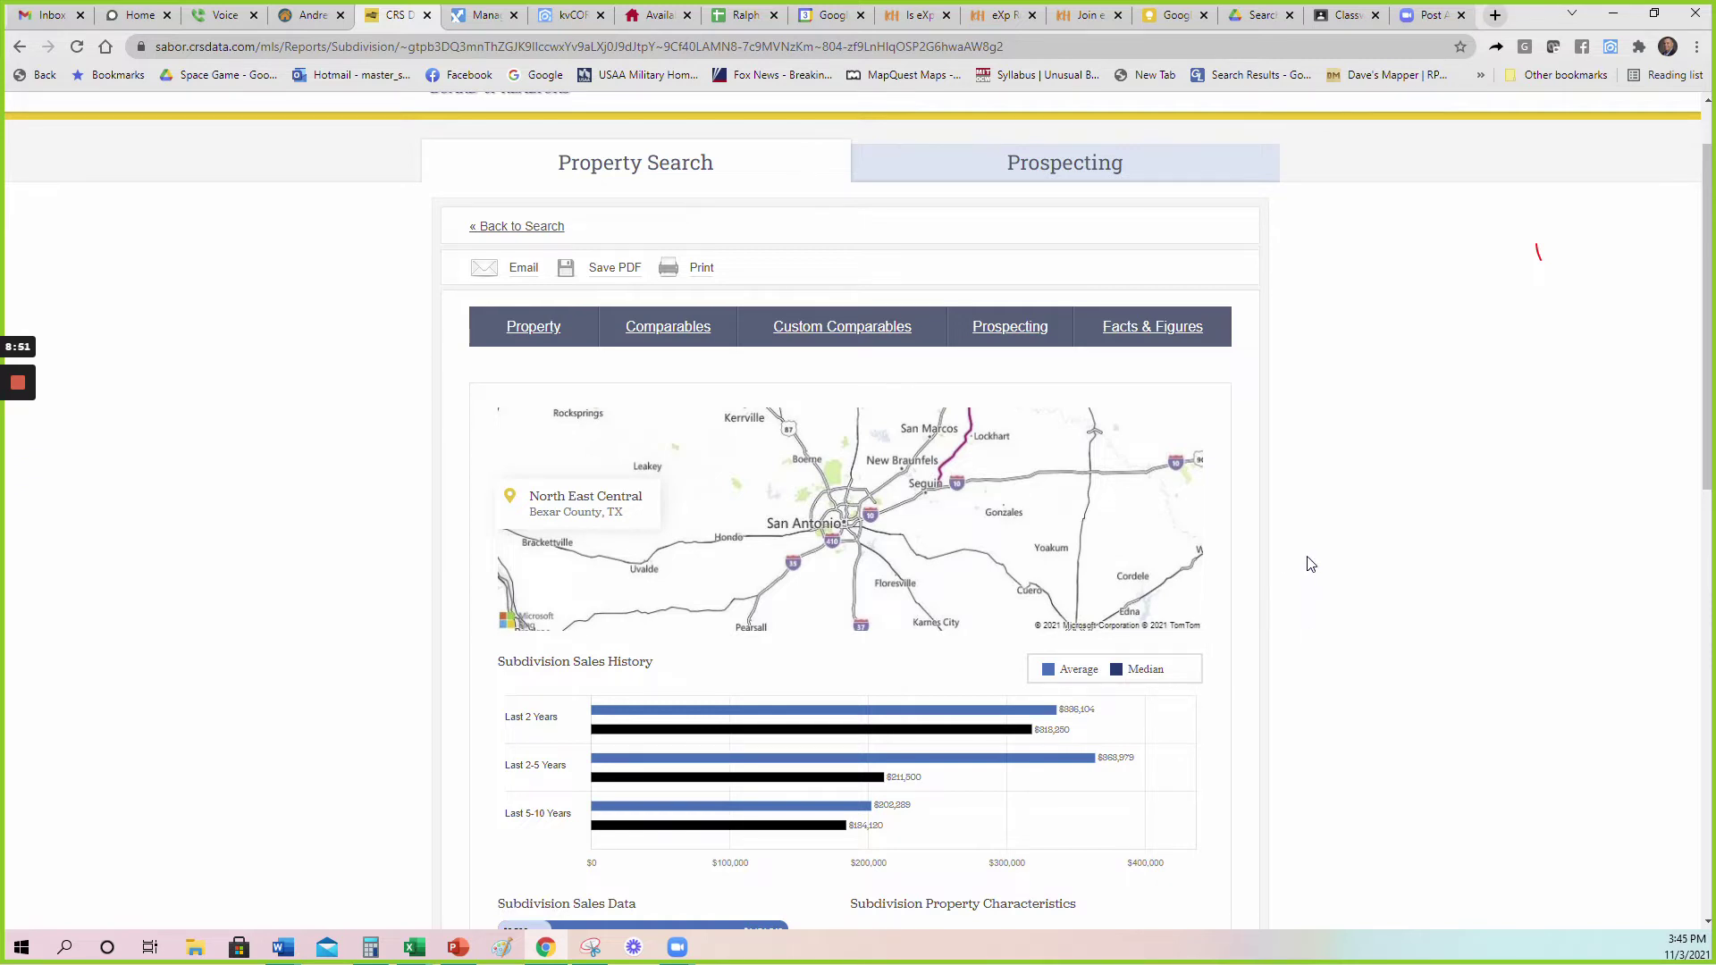
pyautogui.scroll(1, 1311, 564)
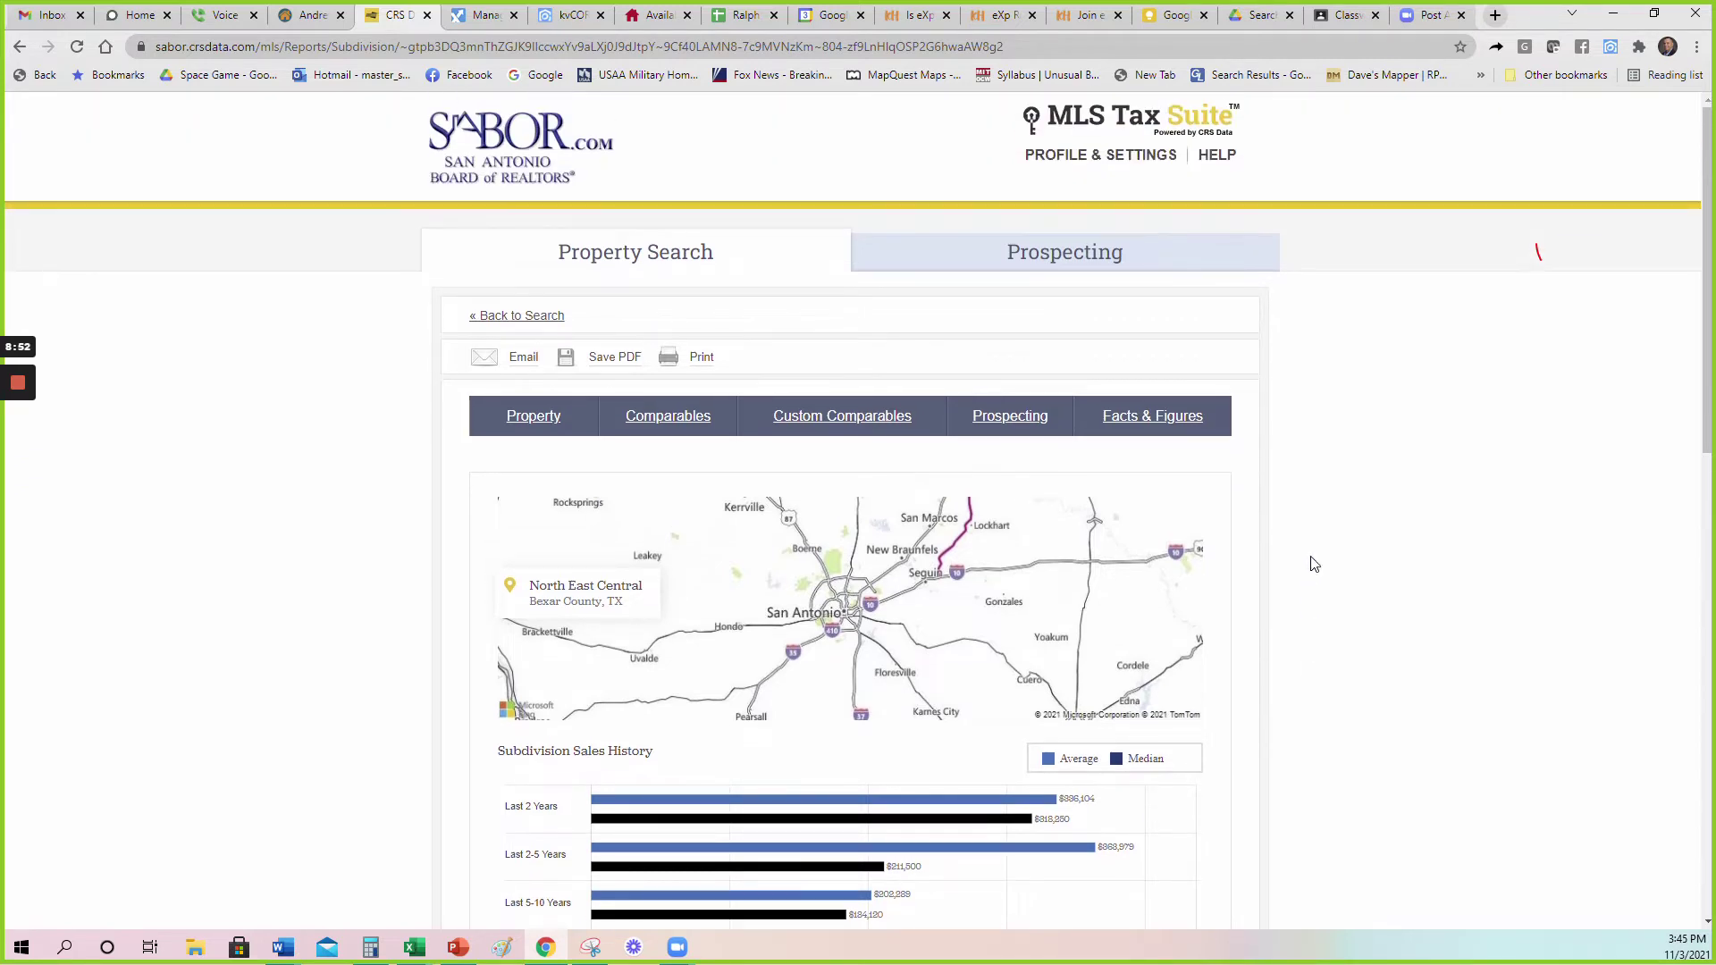
pyautogui.scroll(-1, 1316, 545)
# Return via the Beck Rd property to Property Search and view Recent Properties.
pyautogui.click(536, 331)
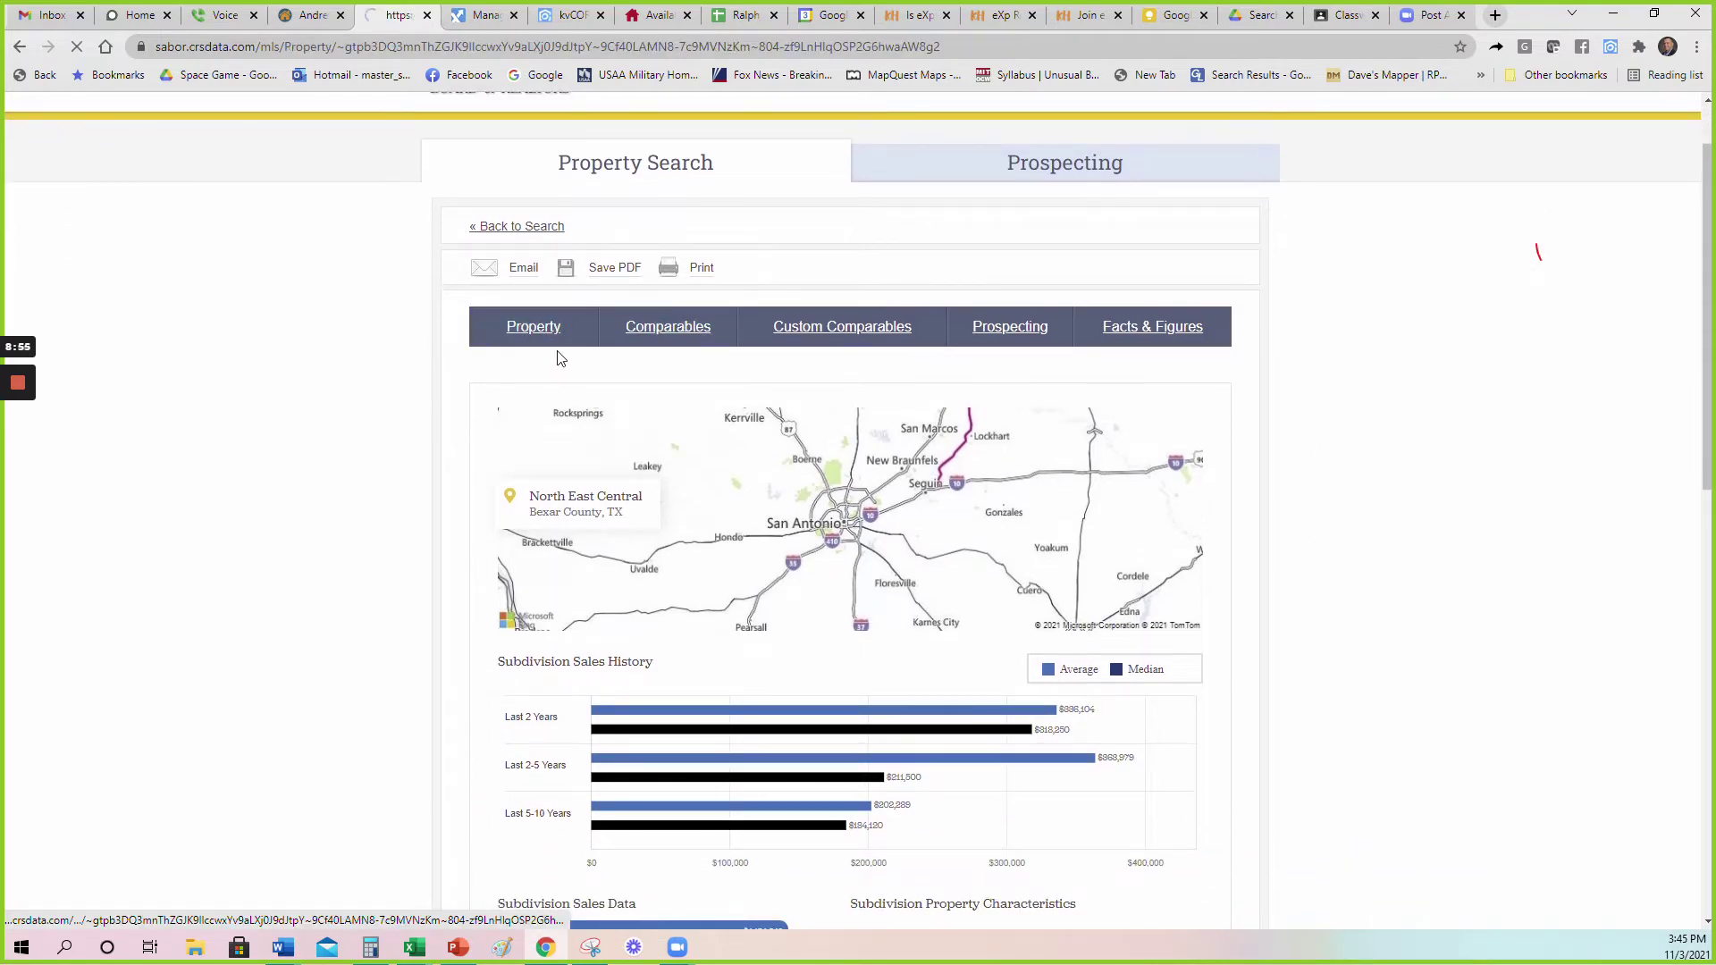
pyautogui.scroll(-1, 639, 664)
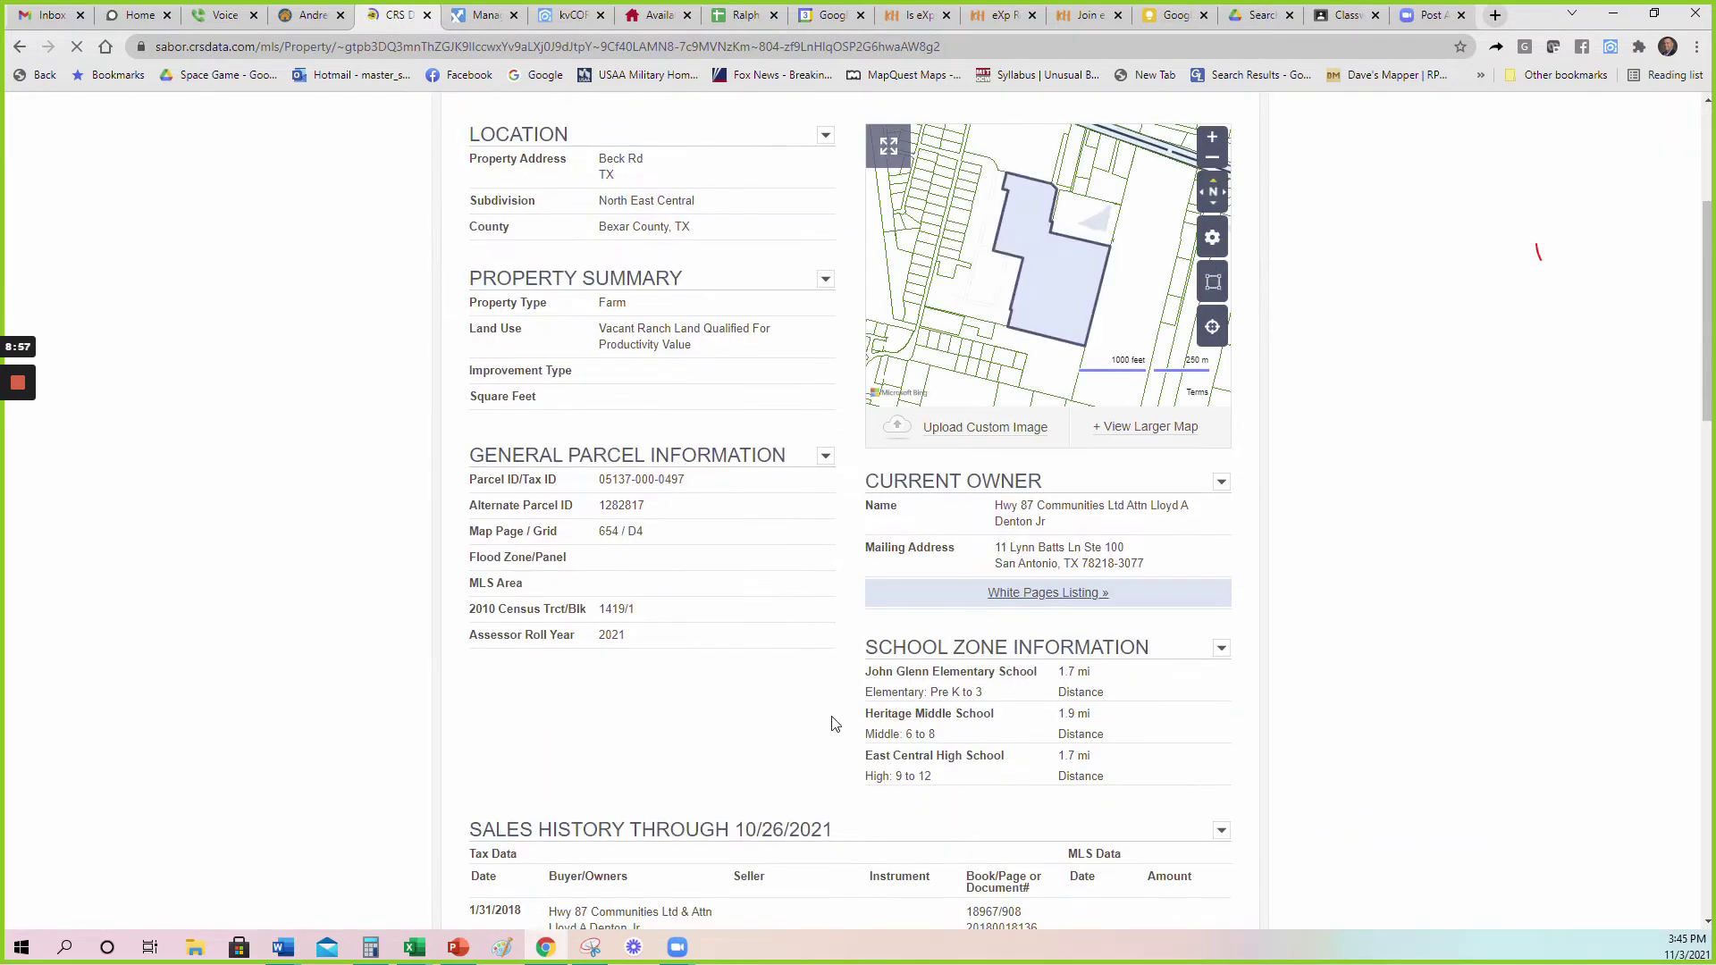
pyautogui.scroll(1, 725, 683)
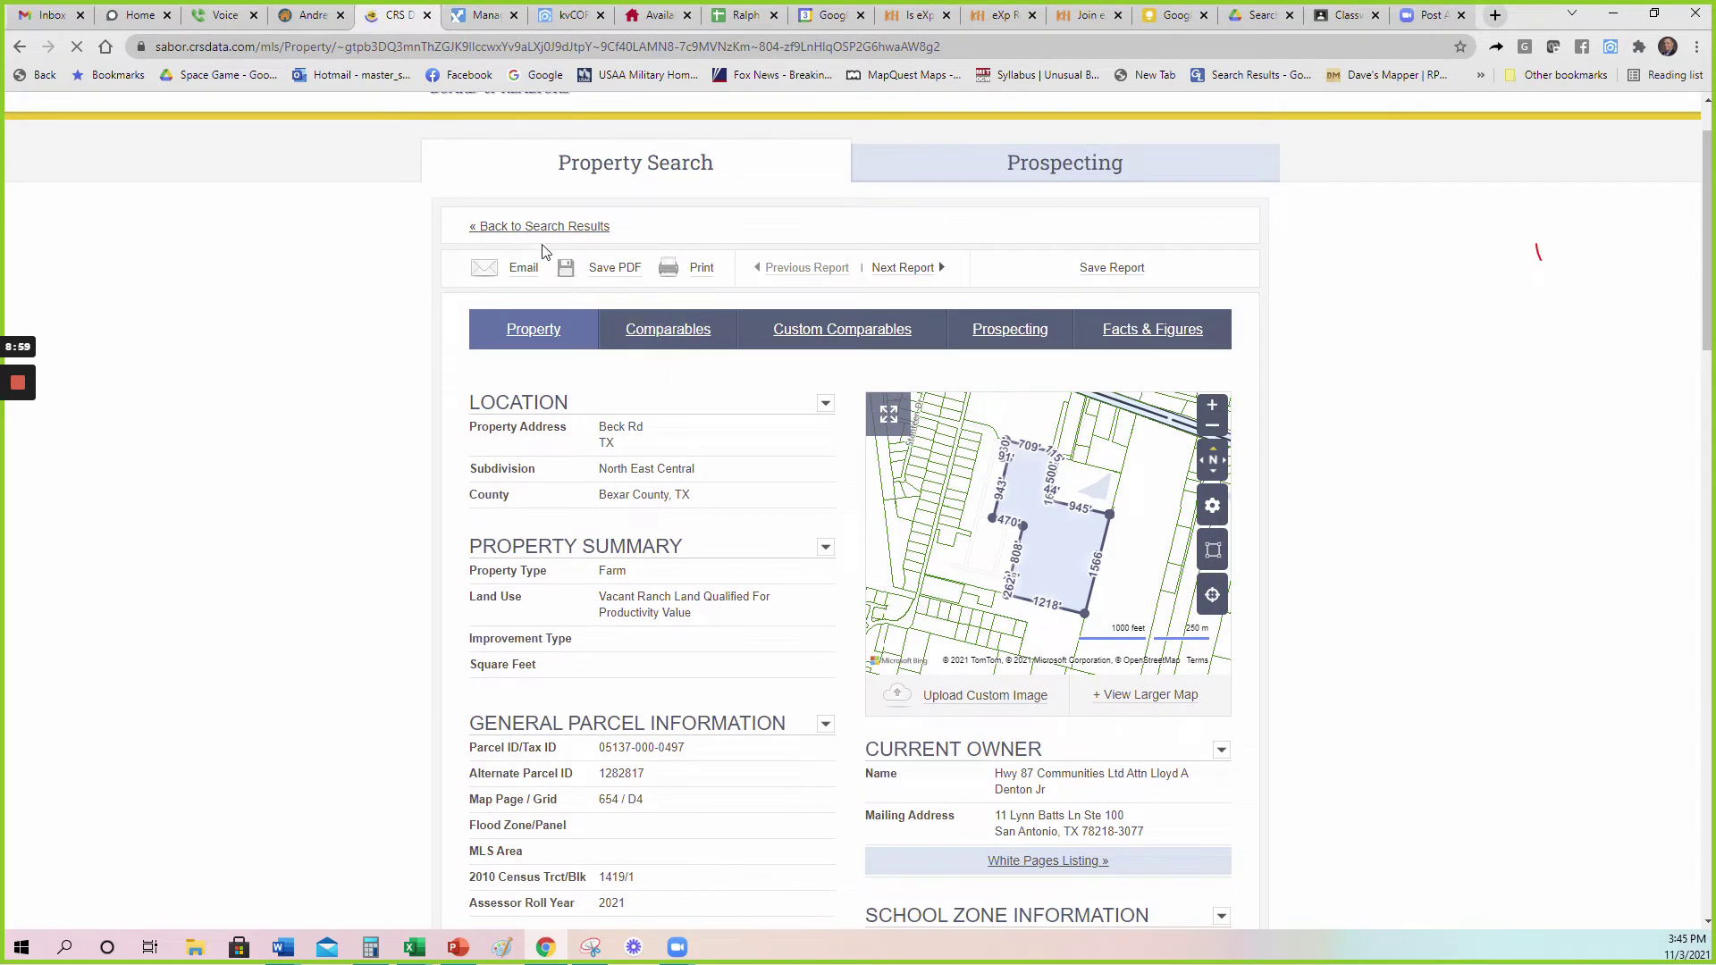
pyautogui.click(597, 168)
pyautogui.scroll(-3, 287, 441)
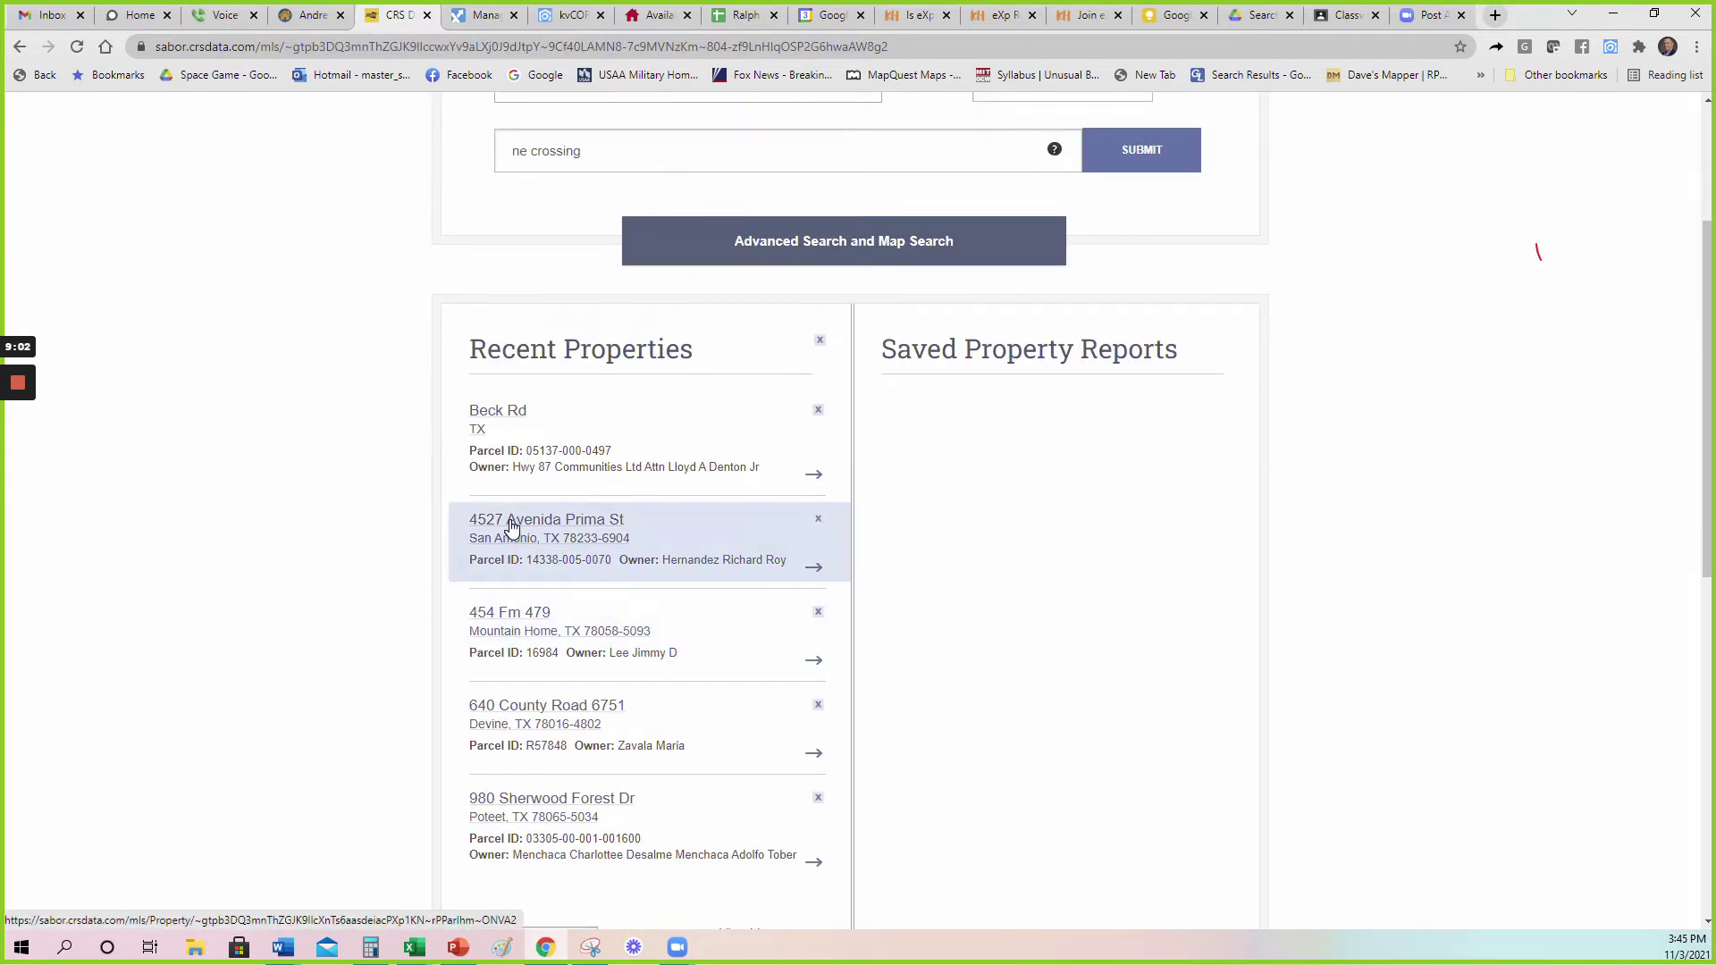
pyautogui.click(509, 619)
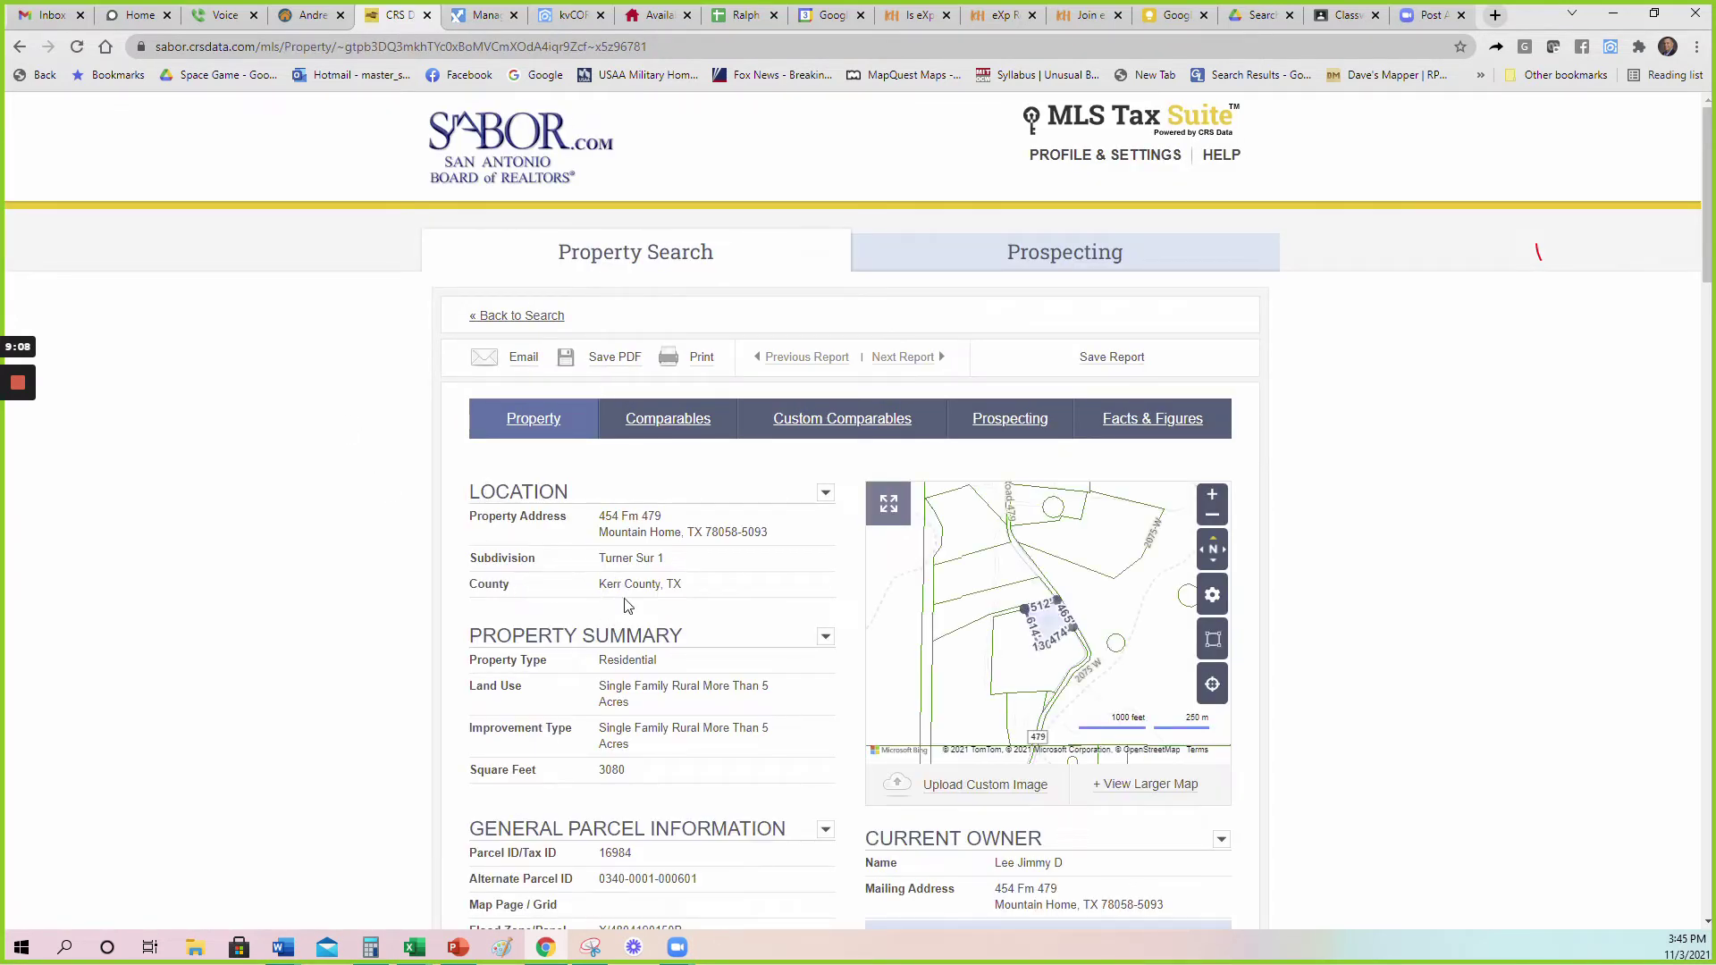
pyautogui.click(666, 436)
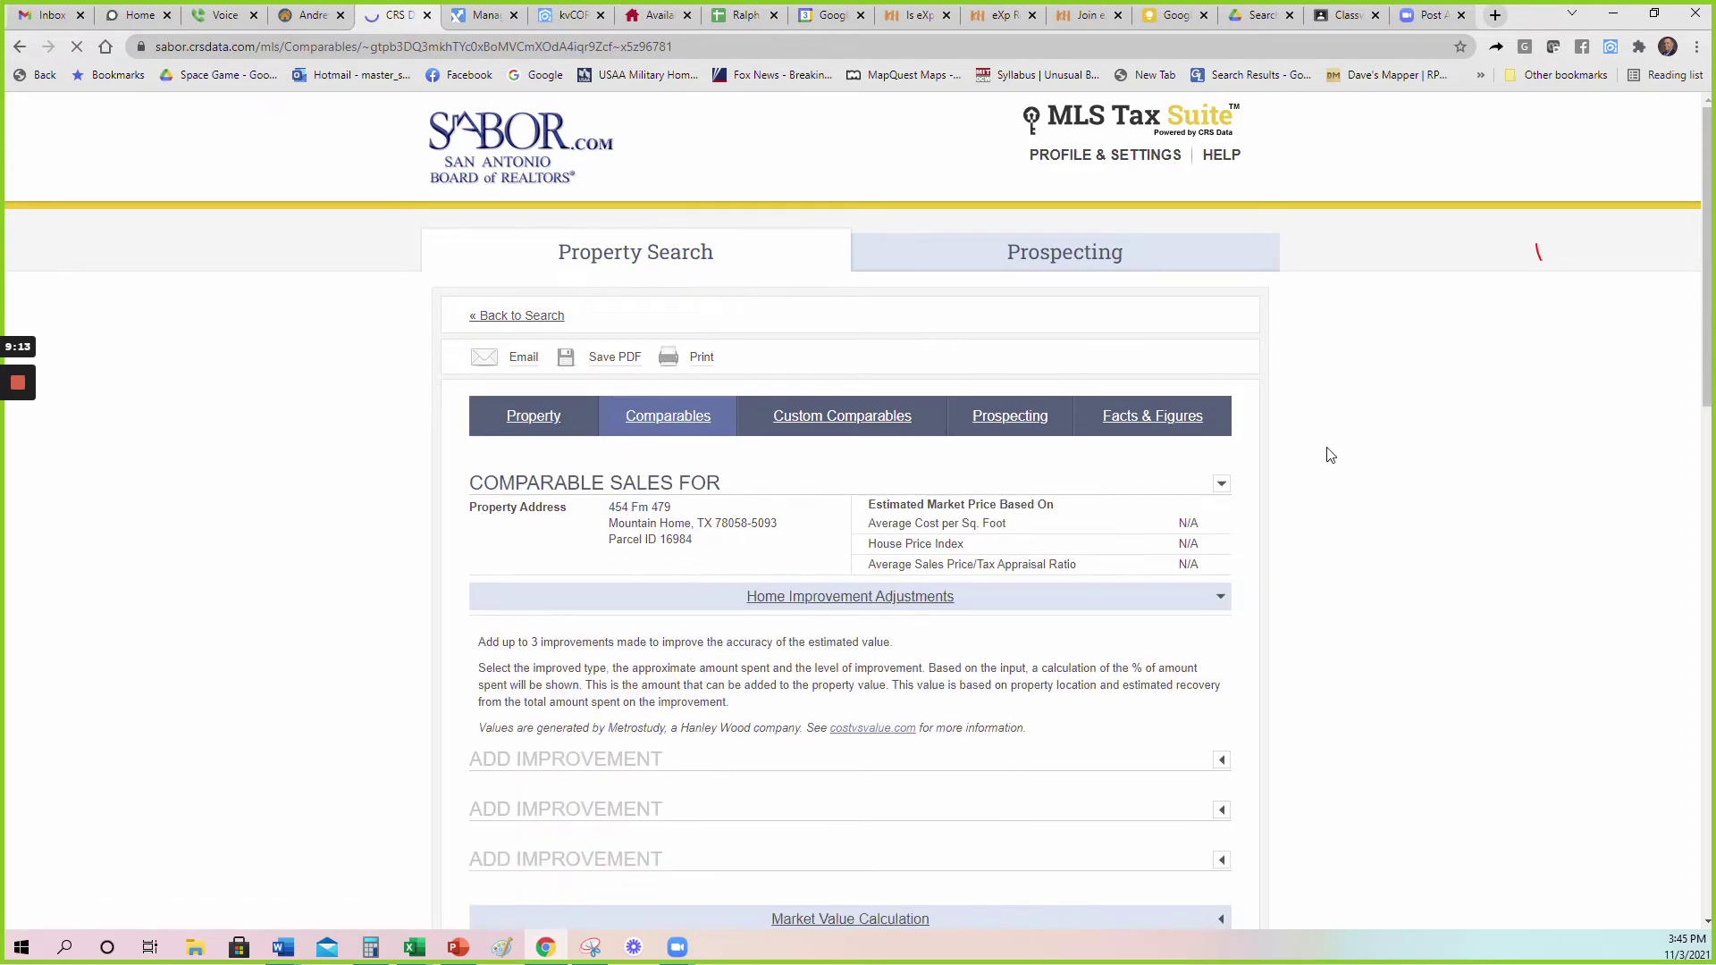
pyautogui.scroll(-7, 1296, 497)
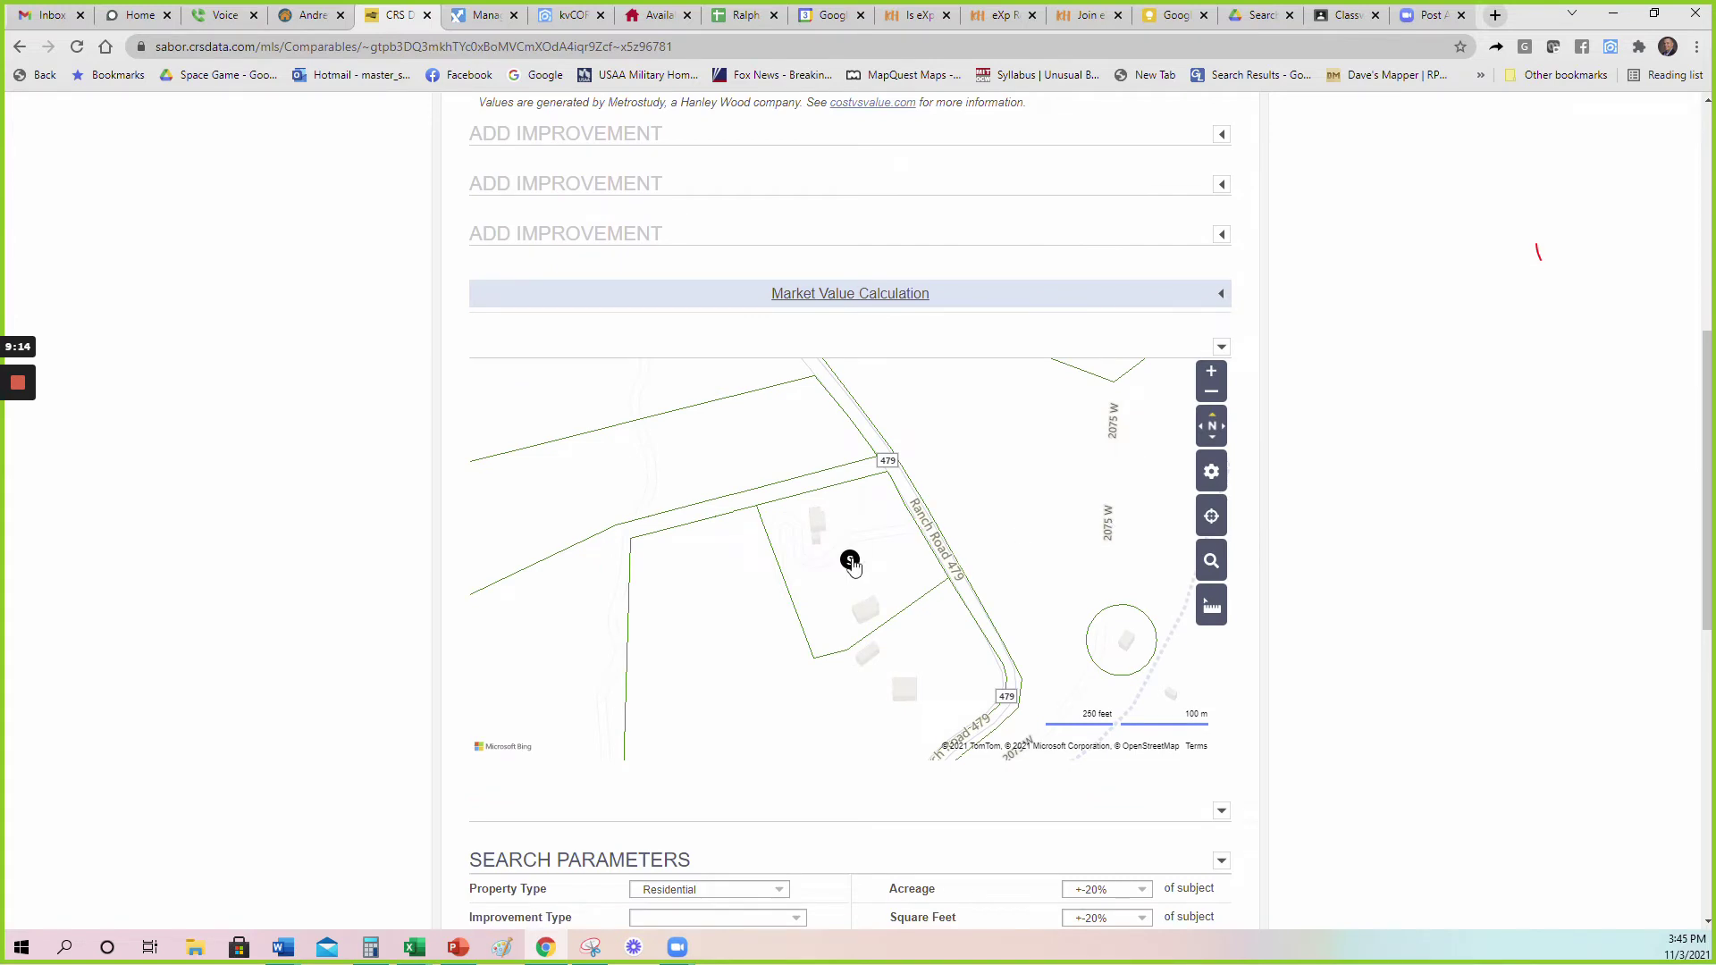
pyautogui.click(850, 559)
pyautogui.scroll(4, 1395, 487)
pyautogui.scroll(-8, 1276, 480)
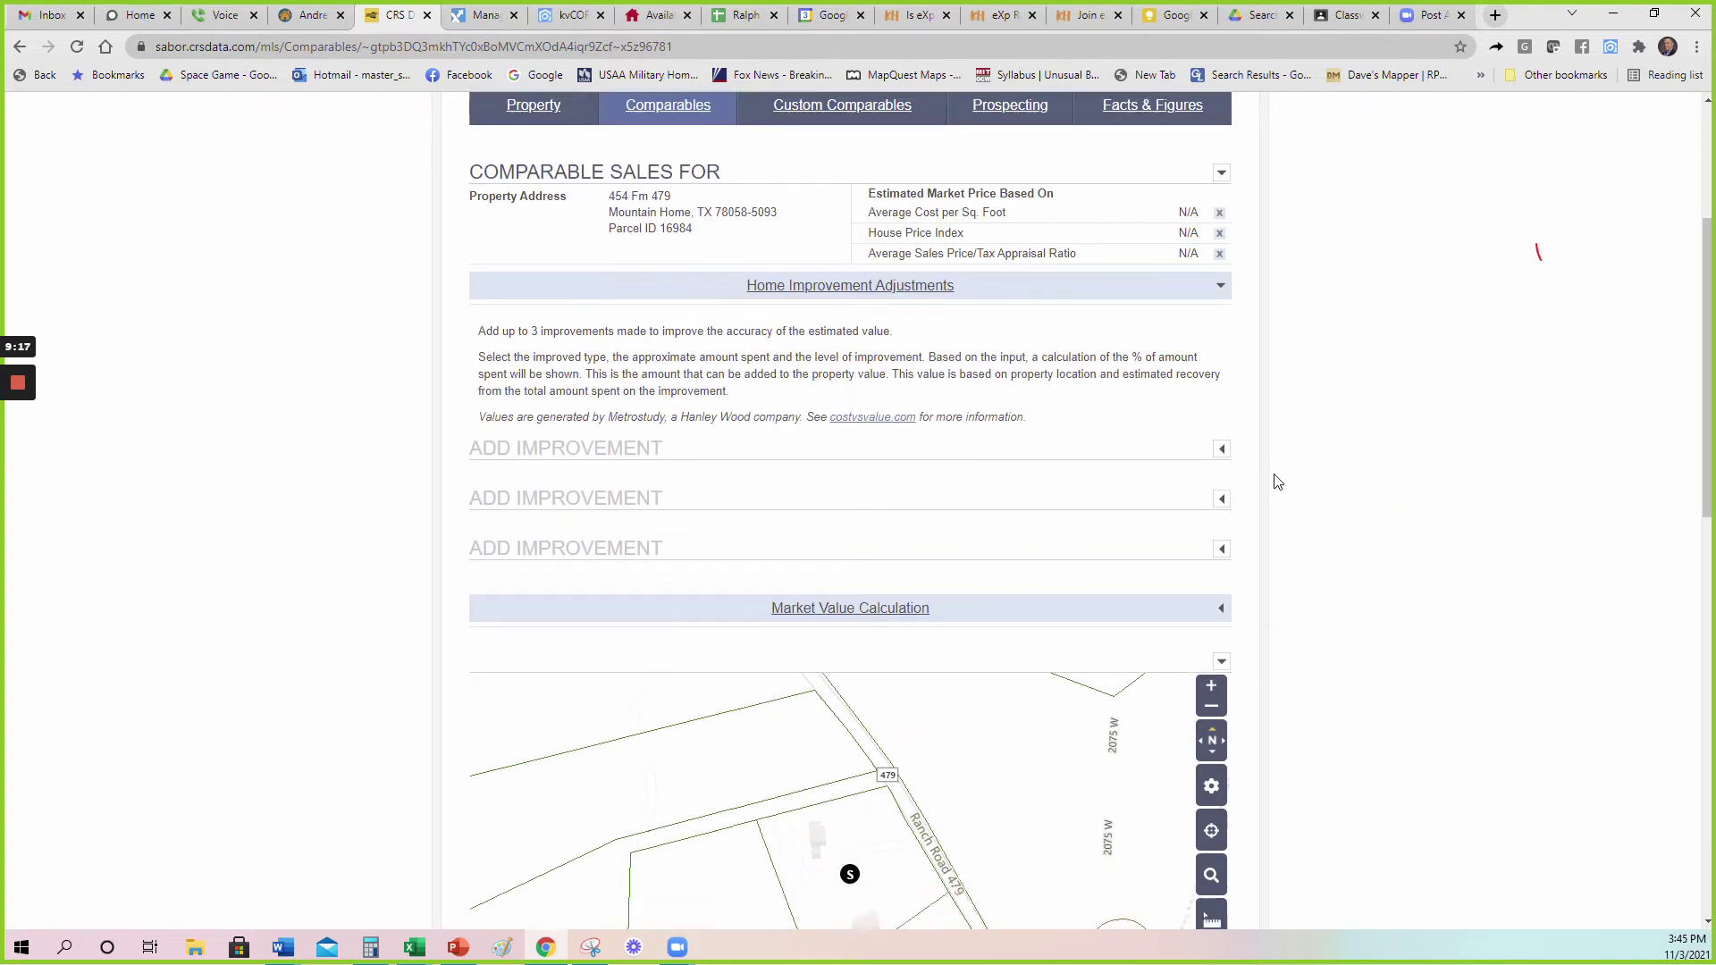
pyautogui.click(1135, 619)
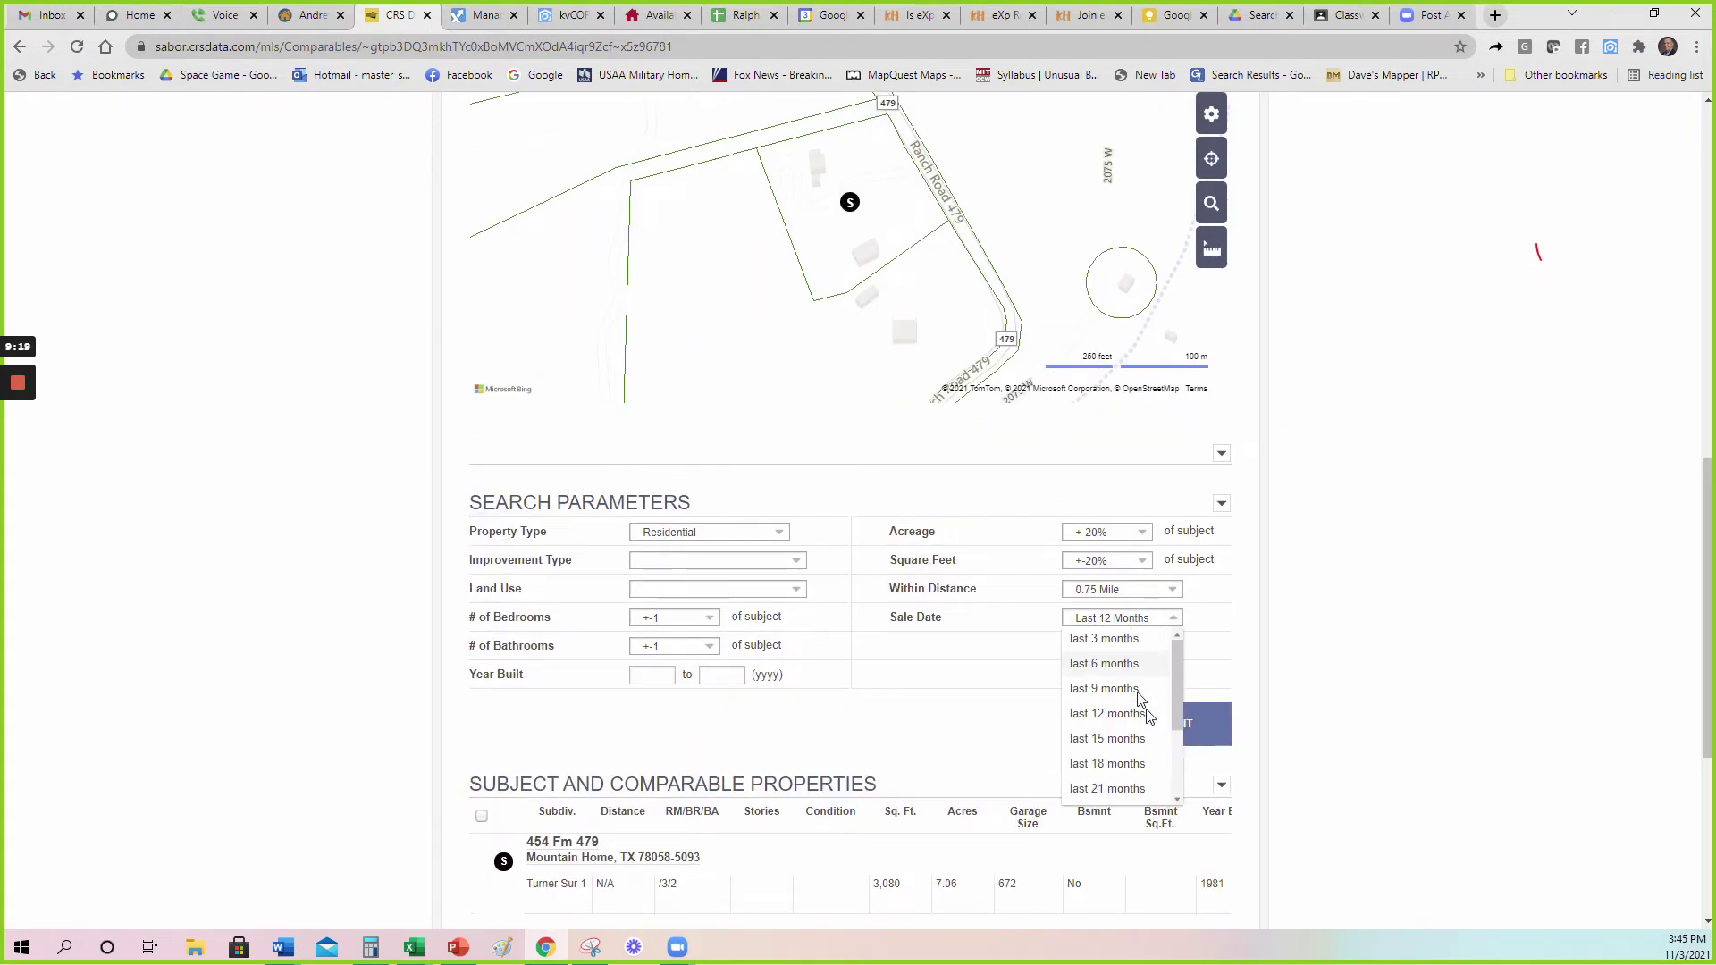
pyautogui.click(1113, 773)
pyautogui.click(1125, 591)
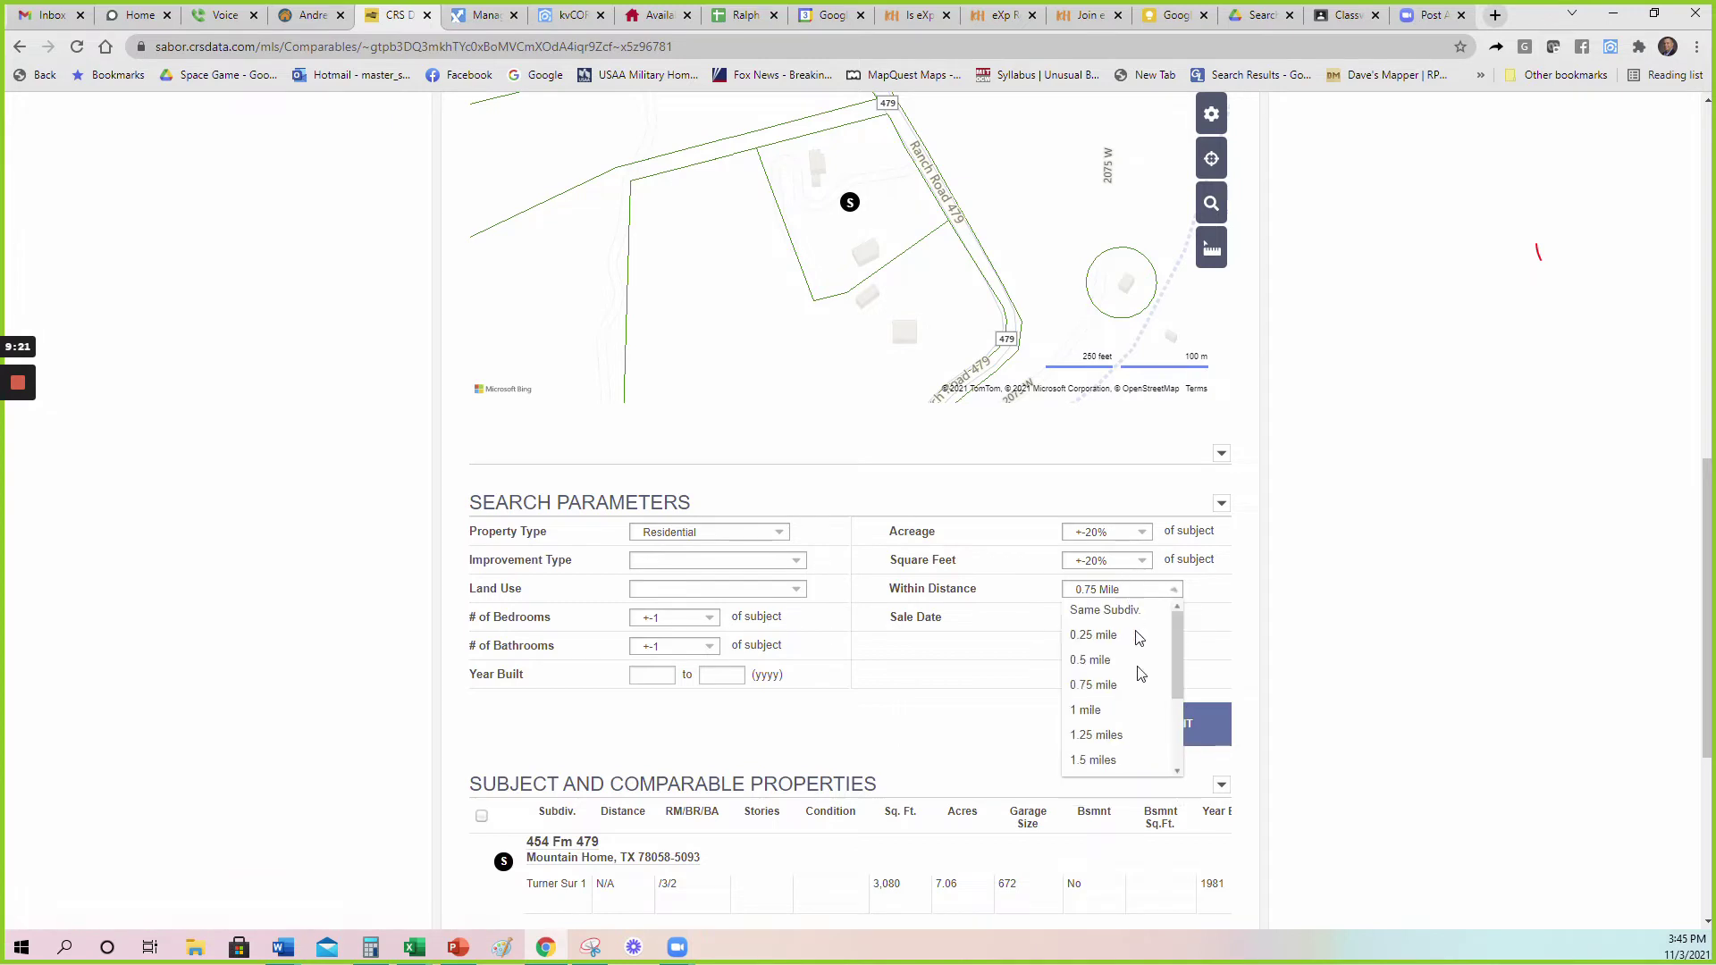
pyautogui.scroll(-3, 1118, 689)
pyautogui.click(1116, 758)
pyautogui.click(1186, 735)
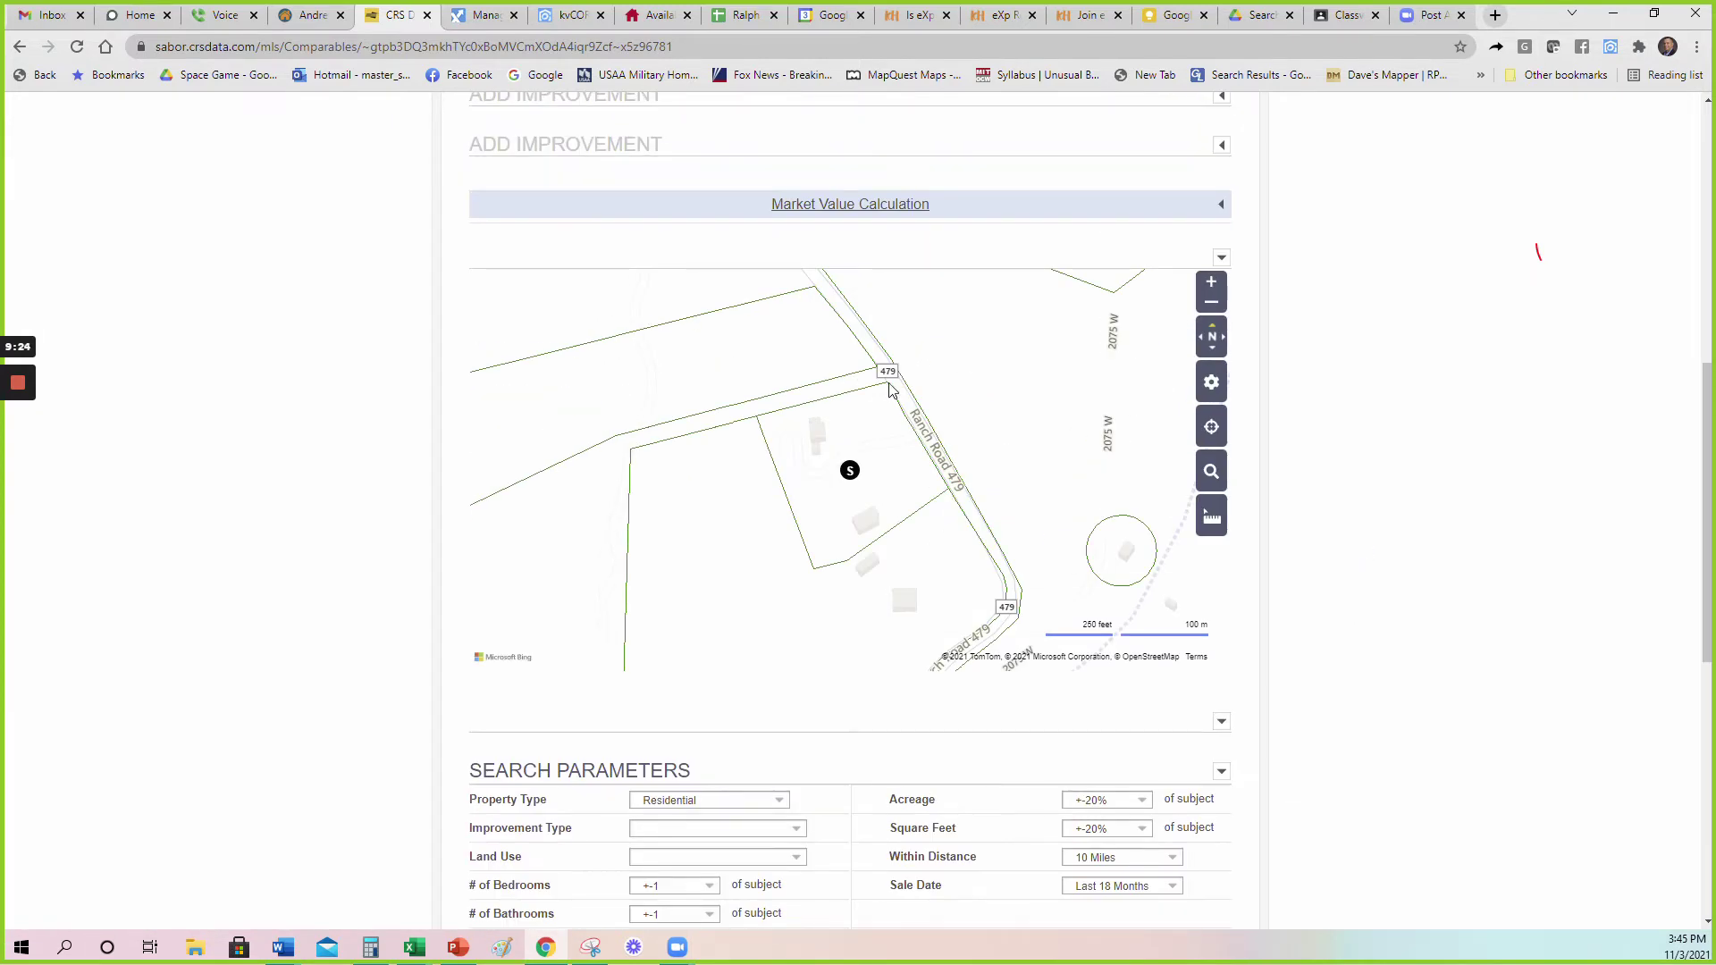
# Review the updated comparables, then return to the Property Search page.
pyautogui.scroll(3, 926, 384)
pyautogui.scroll(-3, 930, 385)
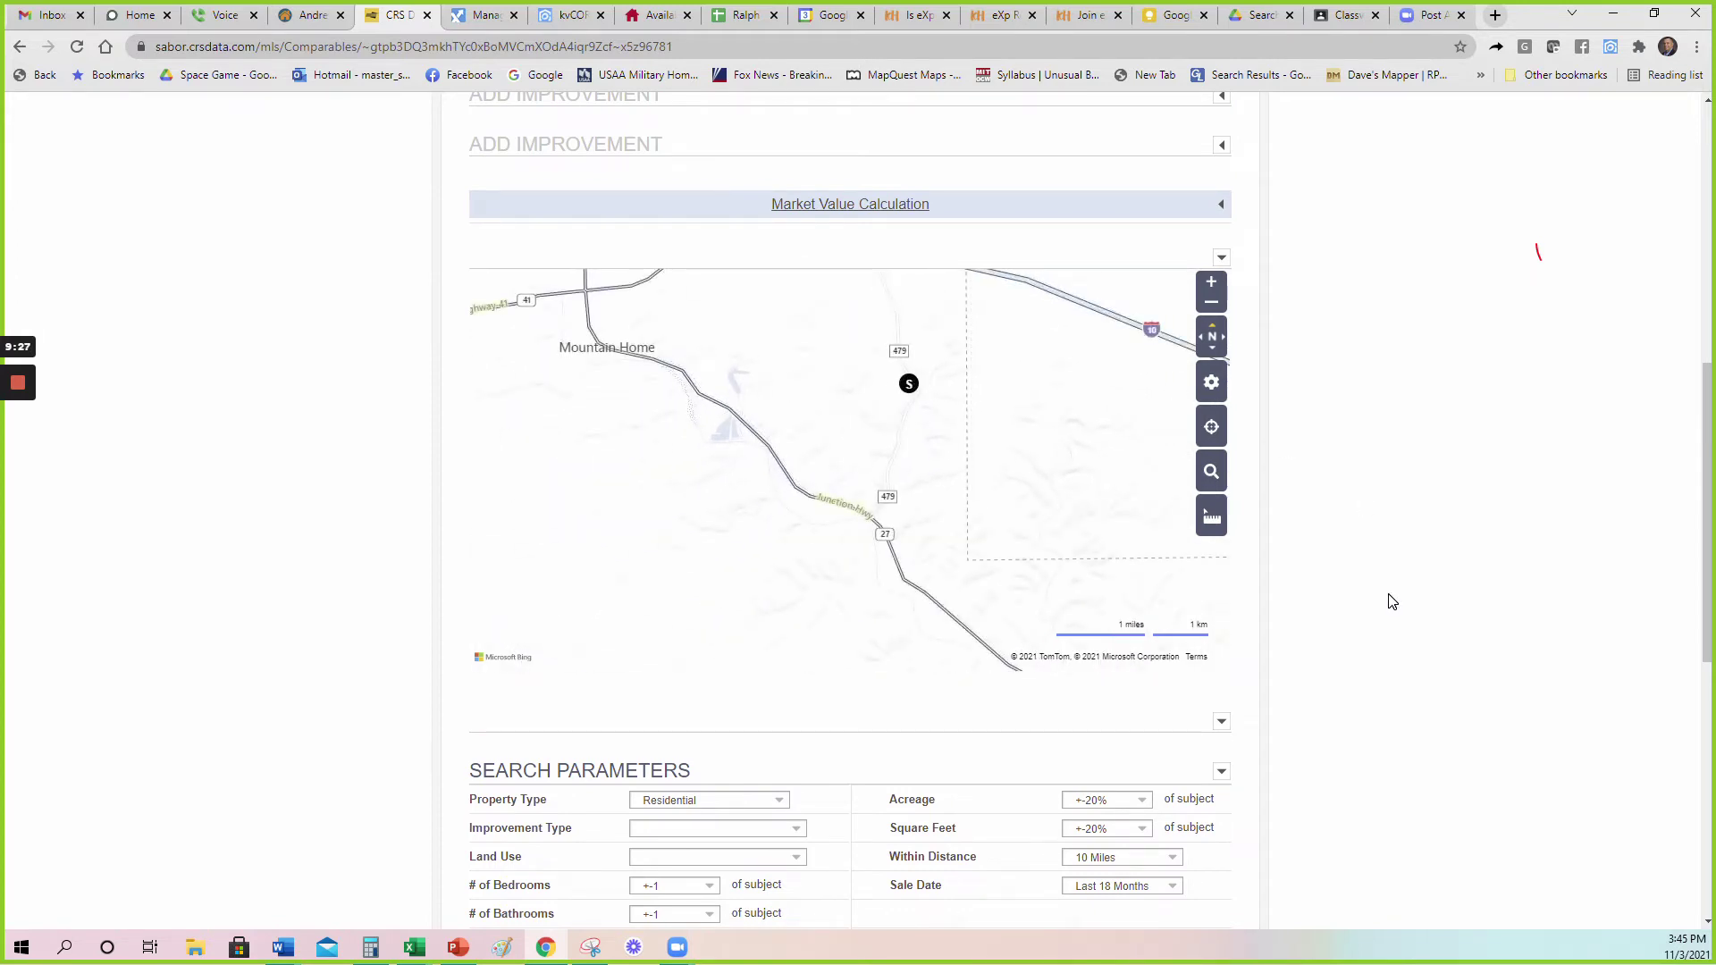
pyautogui.scroll(3, 1399, 597)
pyautogui.scroll(5, 1392, 622)
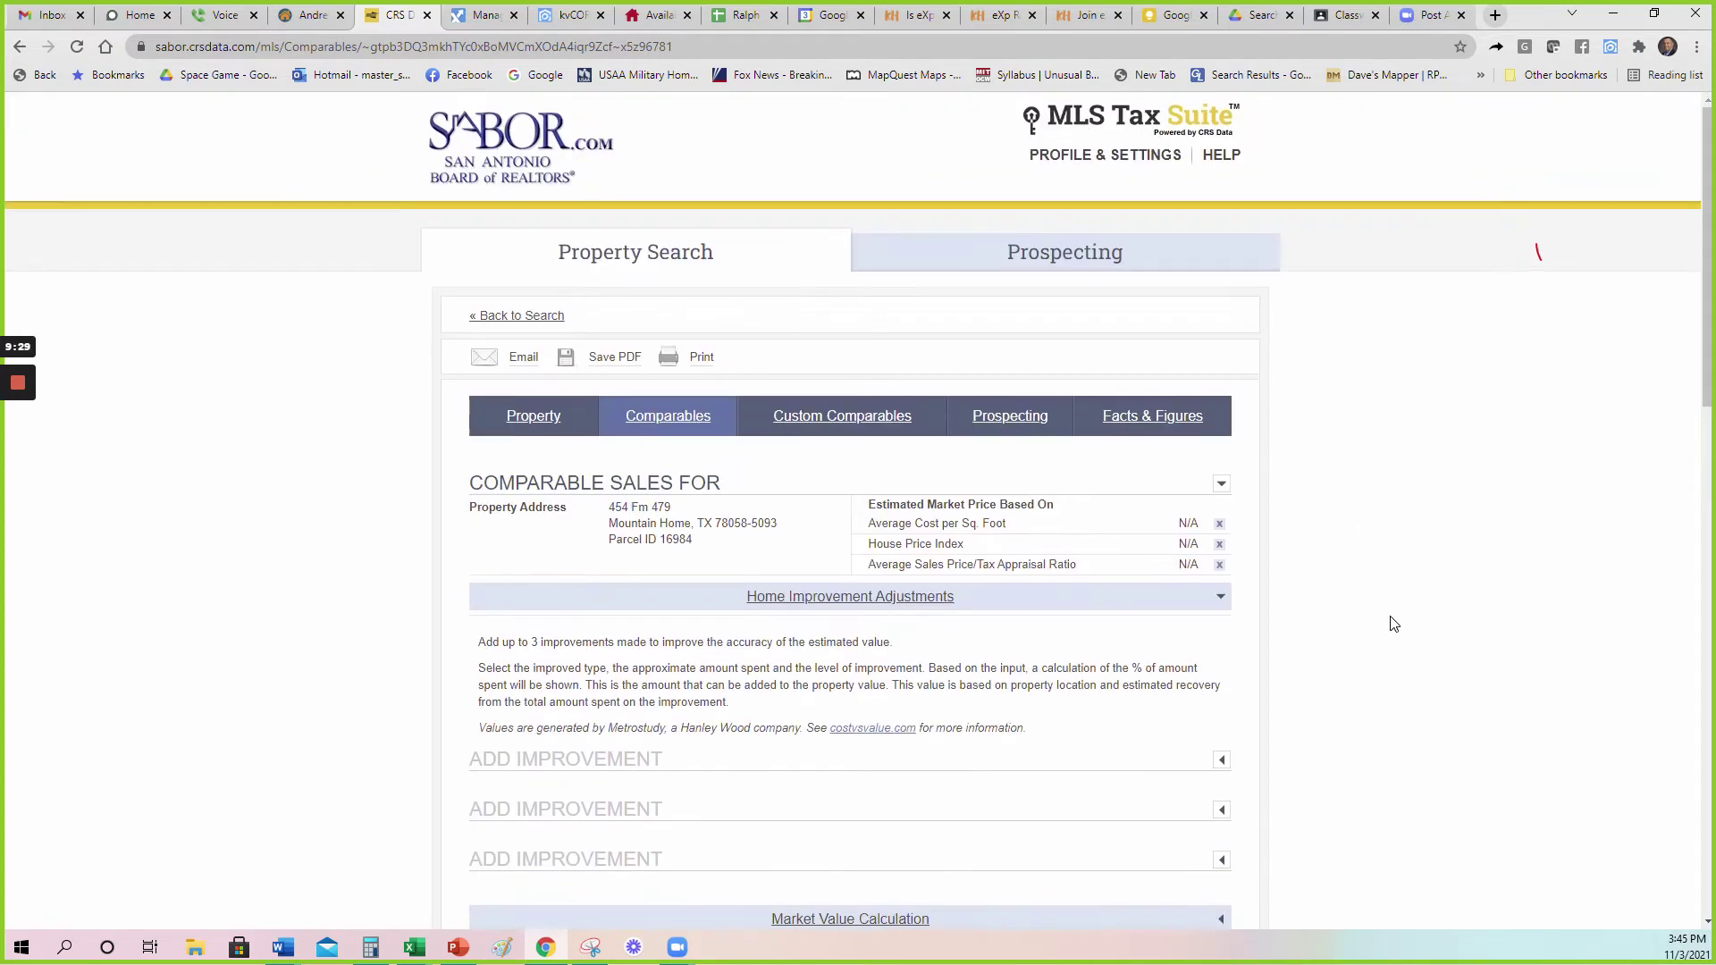
pyautogui.moveTo(1163, 424)
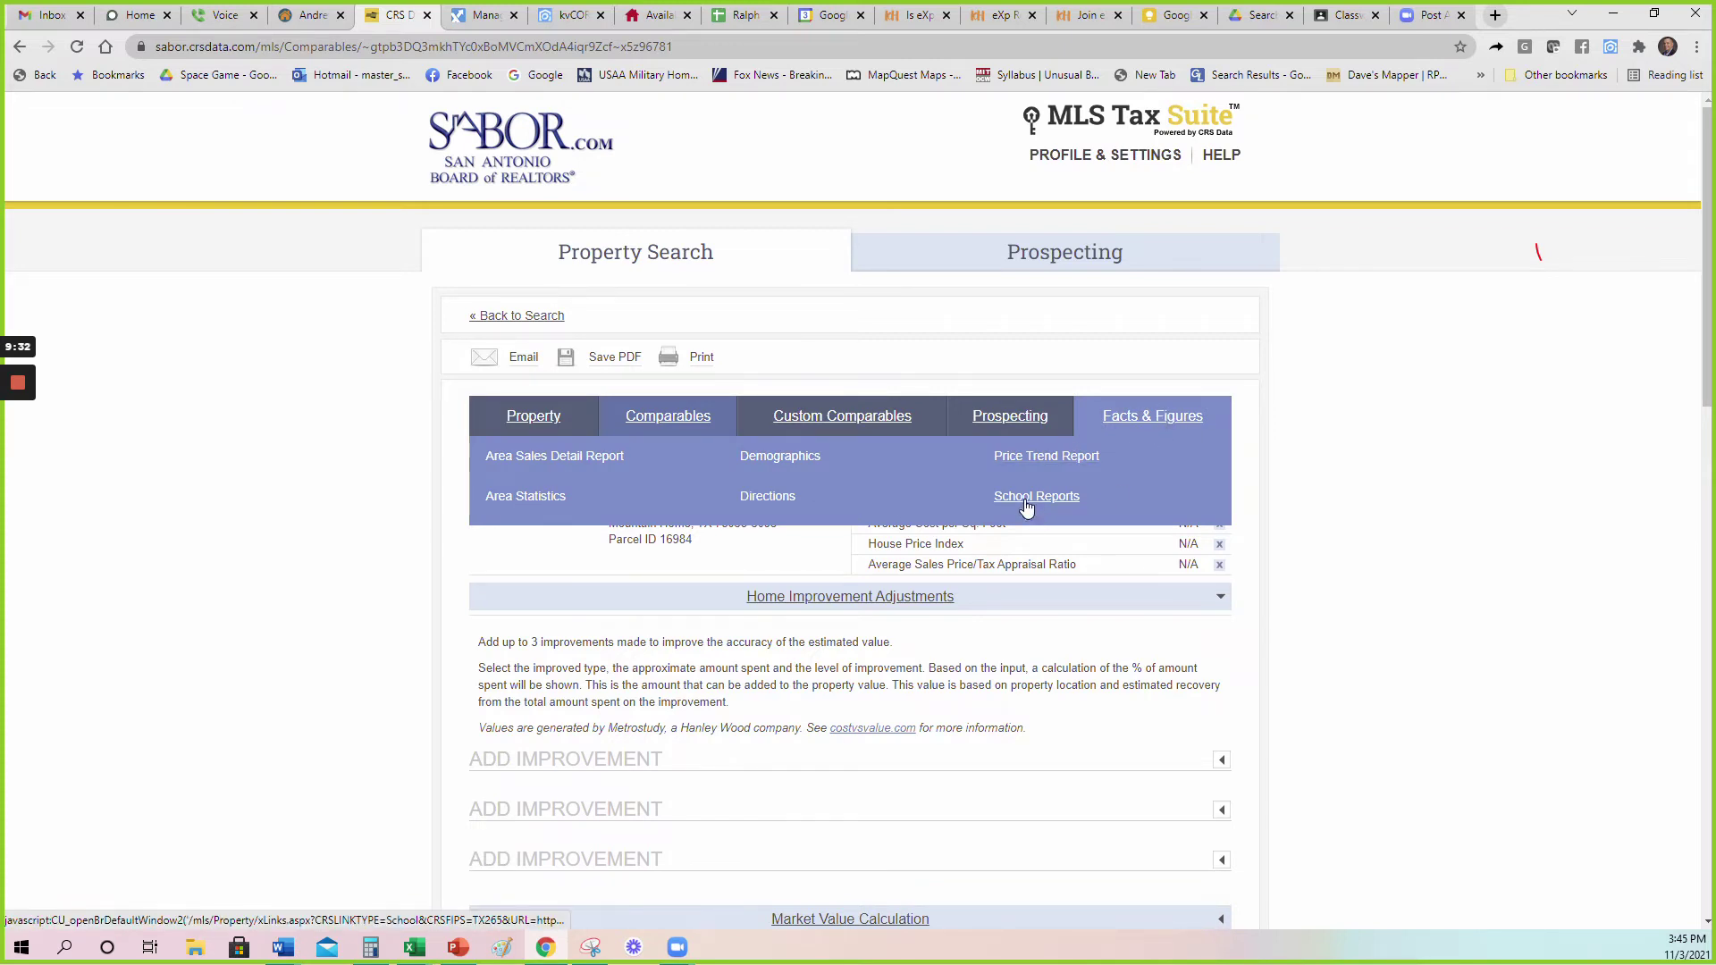
pyautogui.click(487, 315)
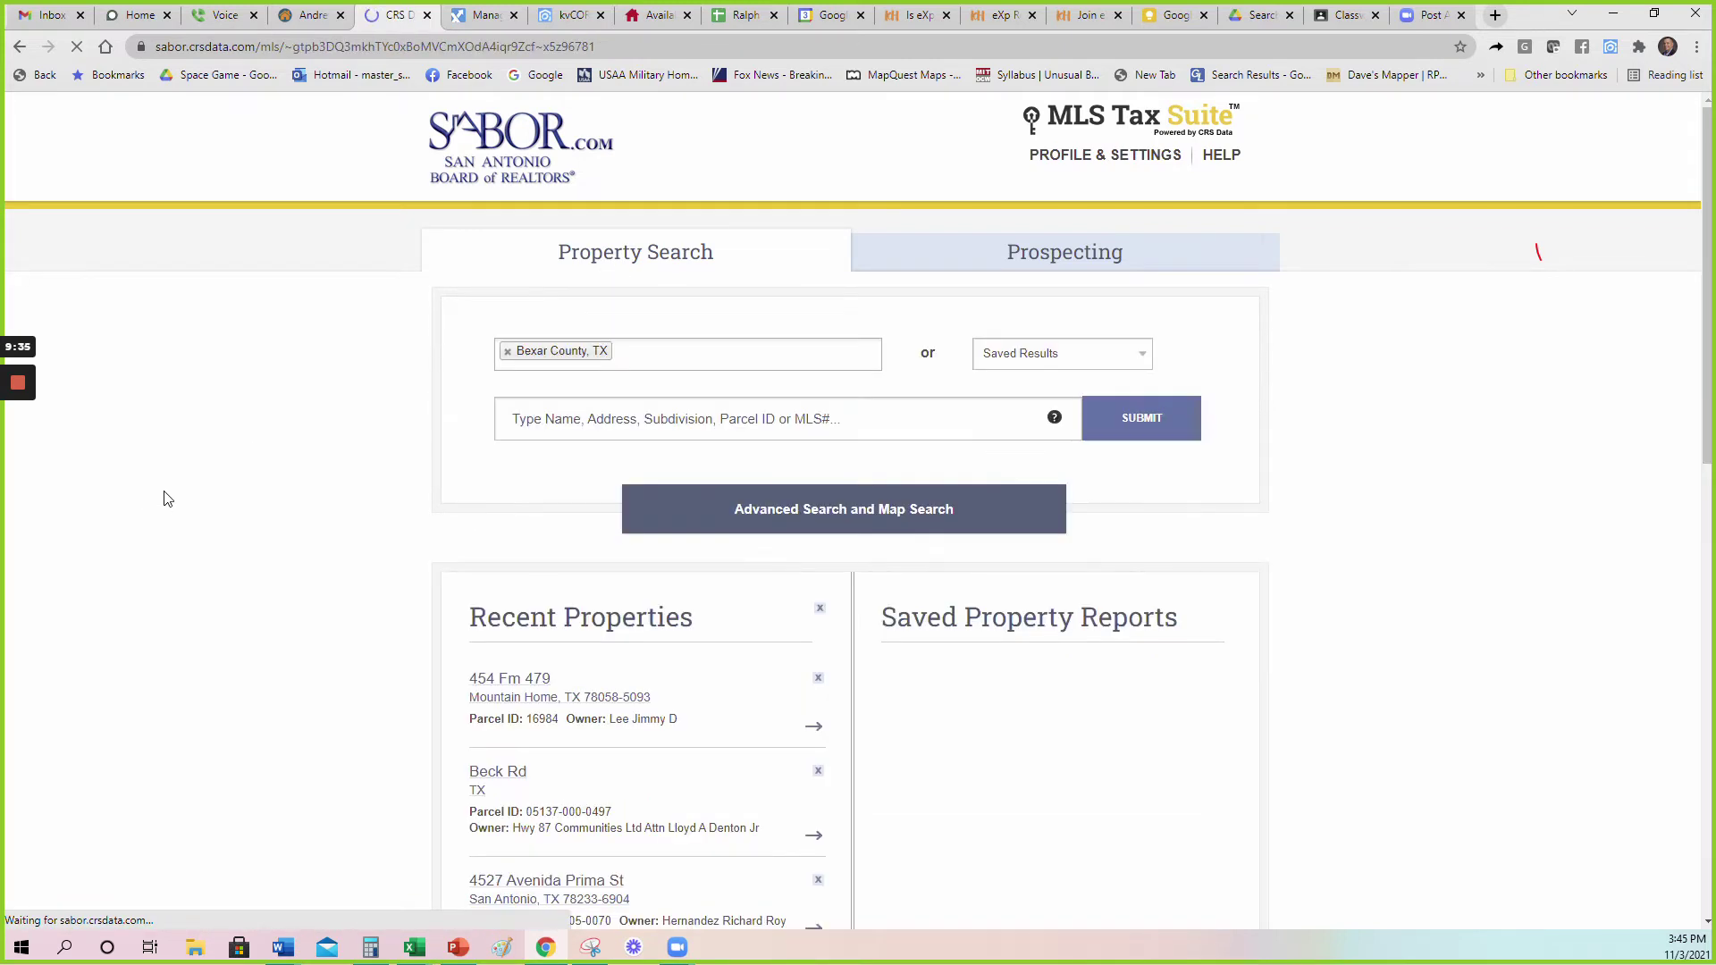
pyautogui.scroll(-5, 260, 481)
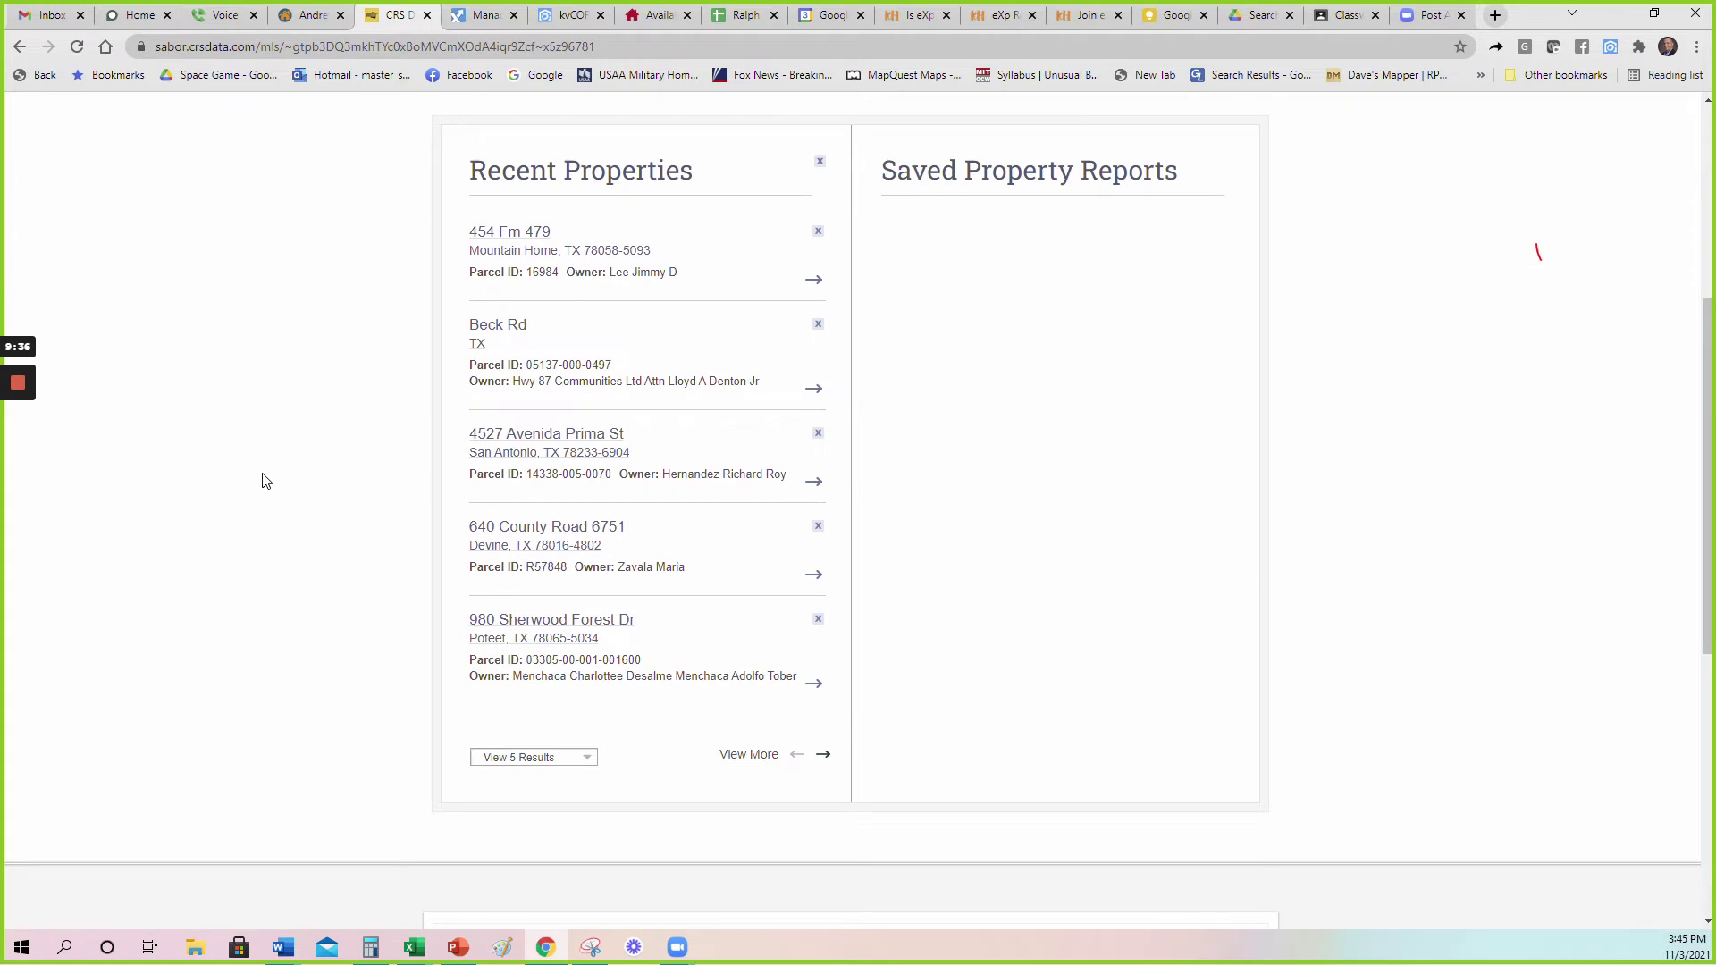
pyautogui.click(525, 628)
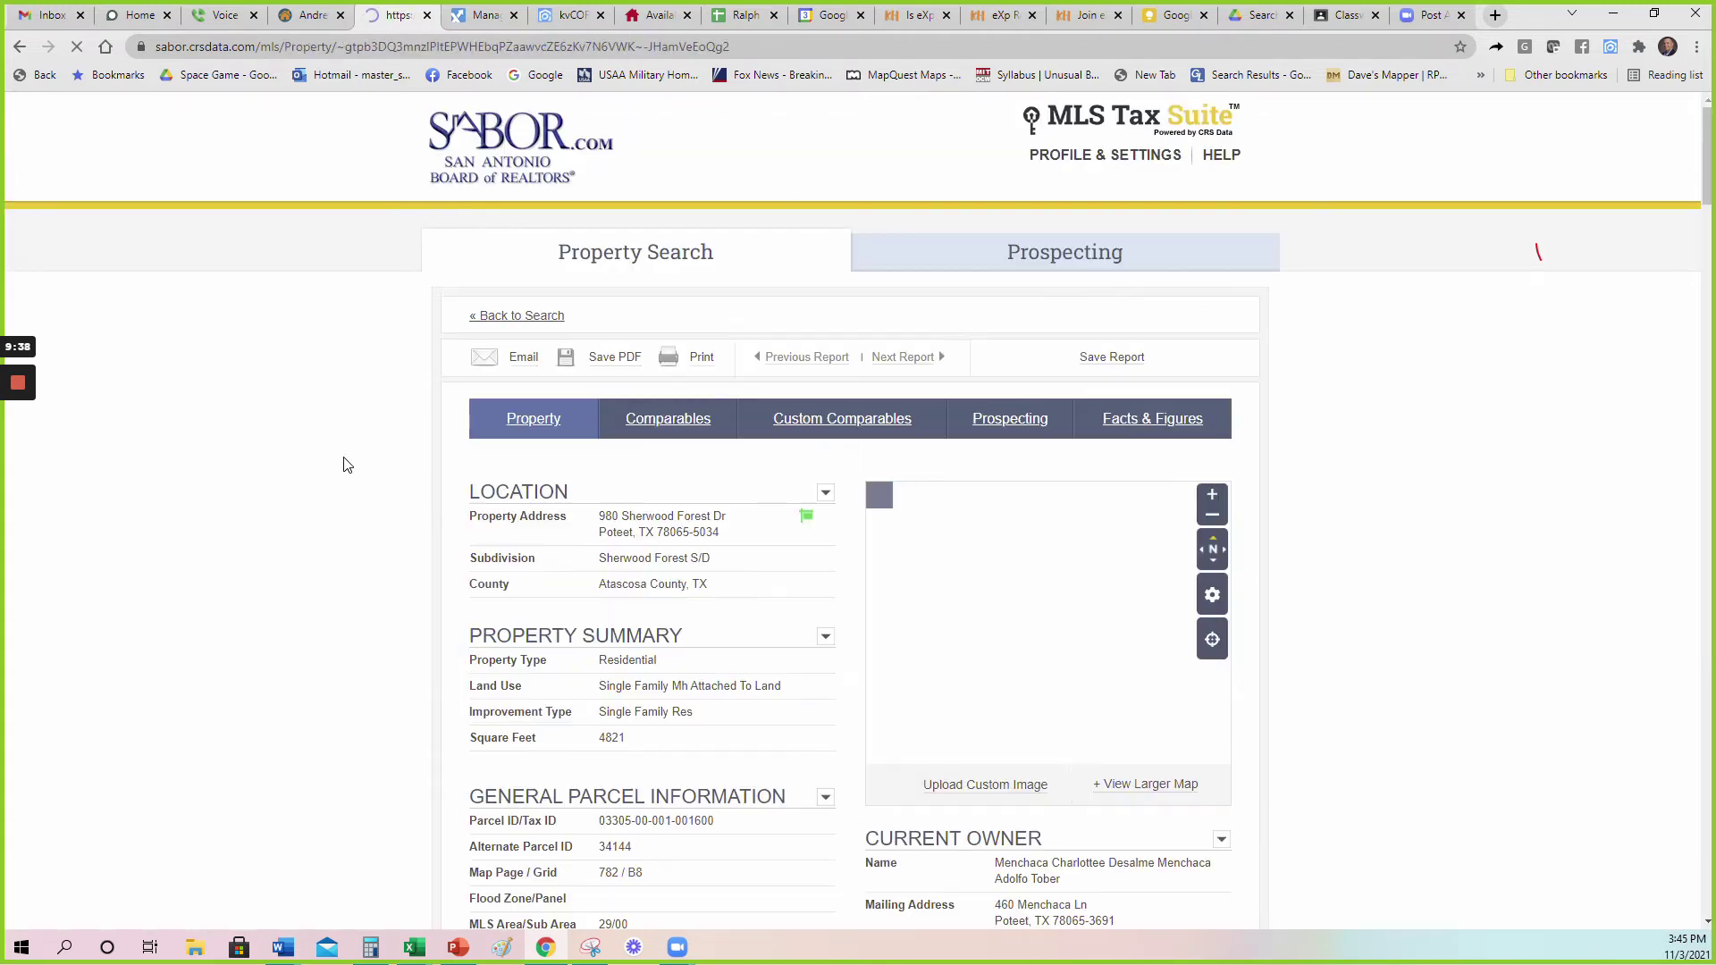
pyautogui.moveTo(1153, 420)
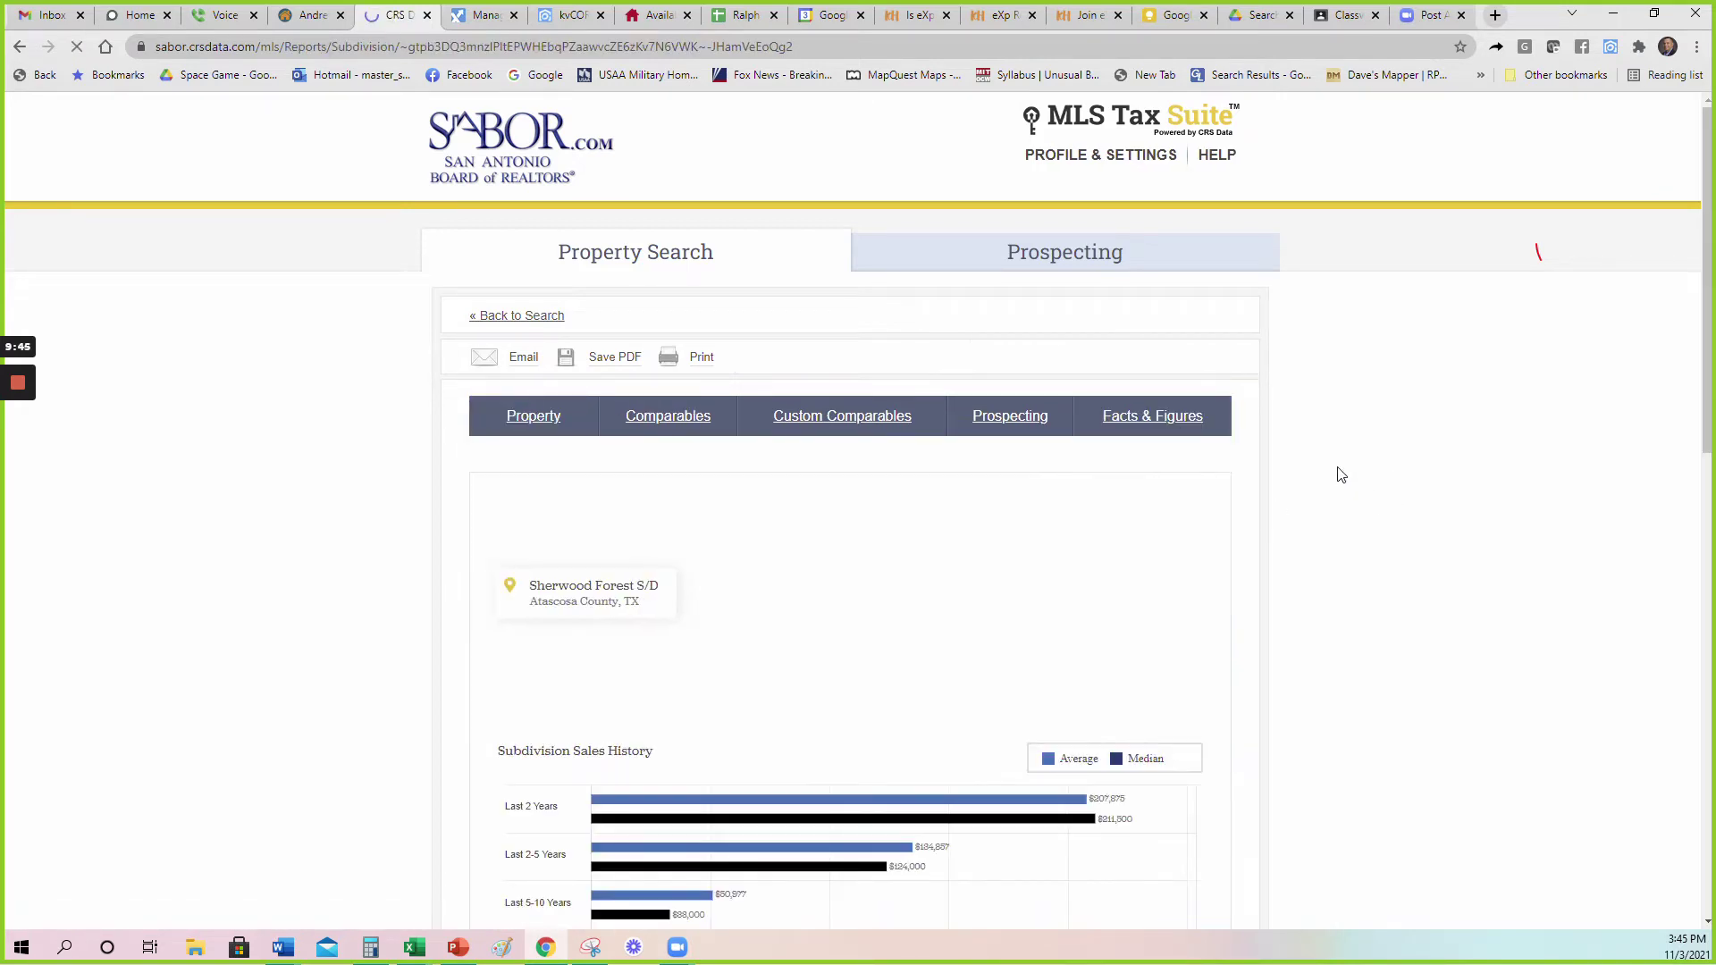
# Highlight the 6.68-year average turnaround and the $211,500 median sale price.
pyautogui.scroll(-5, 1341, 475)
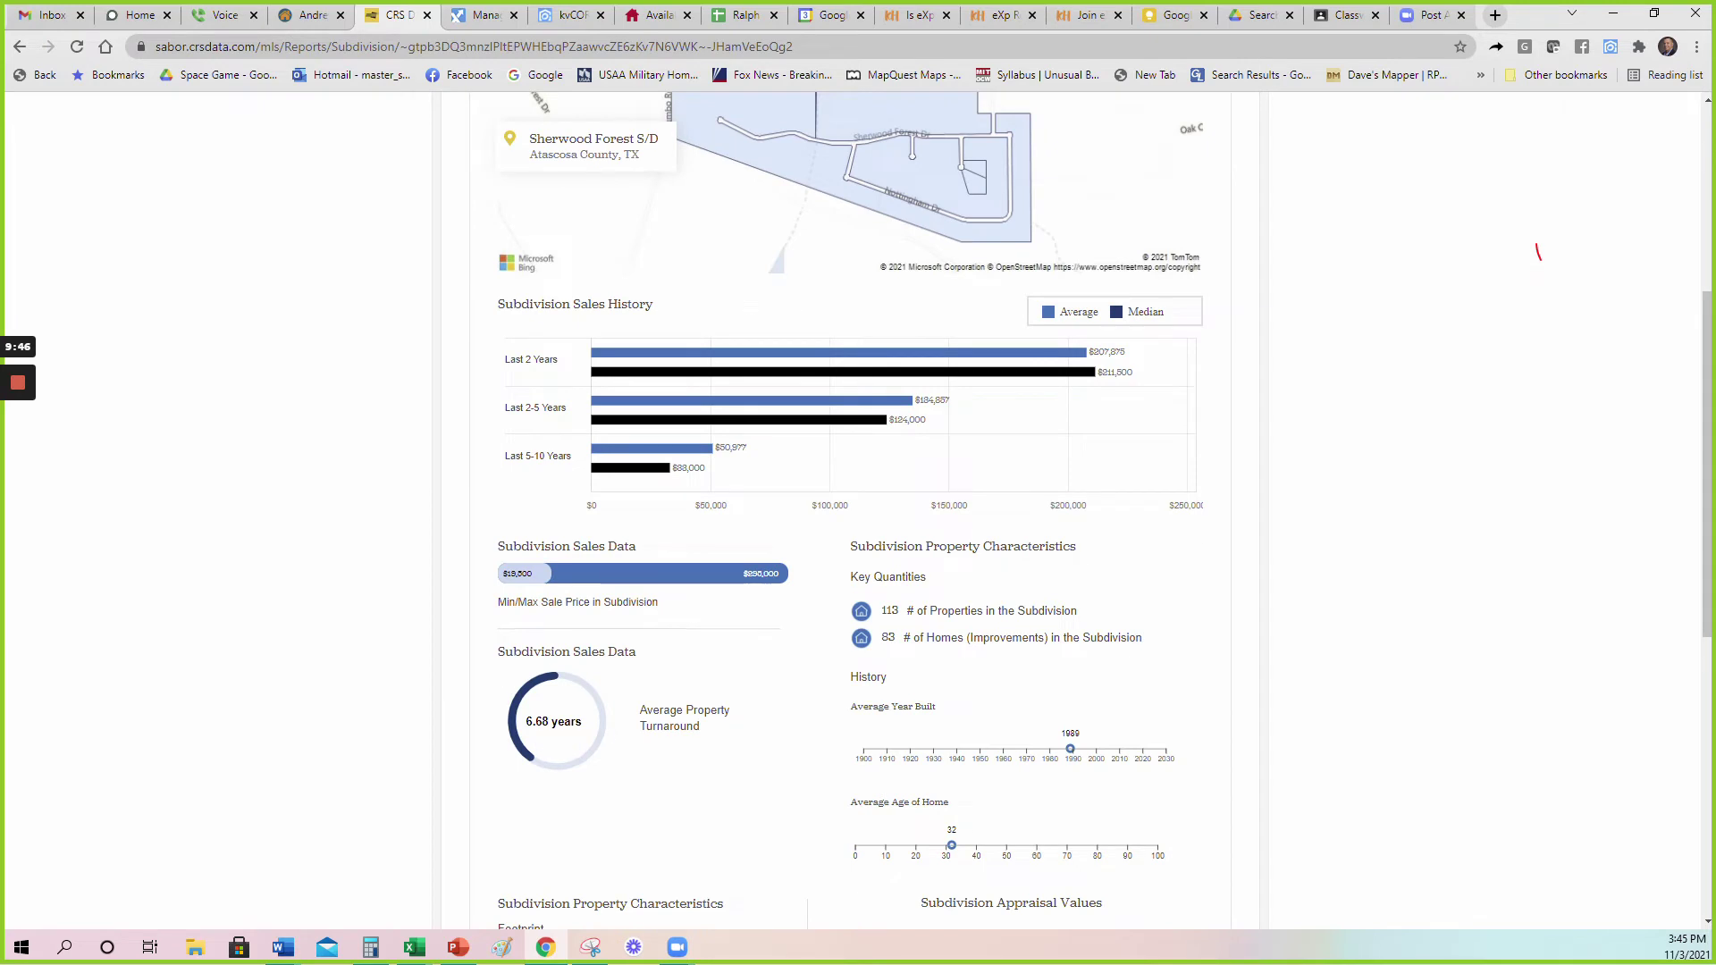
pyautogui.moveTo(550, 722); pyautogui.dragTo(520, 735)
pyautogui.click(1151, 475)
pyautogui.moveTo(1135, 380); pyautogui.dragTo(1111, 373)
pyautogui.click(1141, 379)
# Scroll through the remaining subdivision sales figures, then return to the Property report.
pyautogui.scroll(2, 1162, 473)
pyautogui.scroll(-3, 1354, 460)
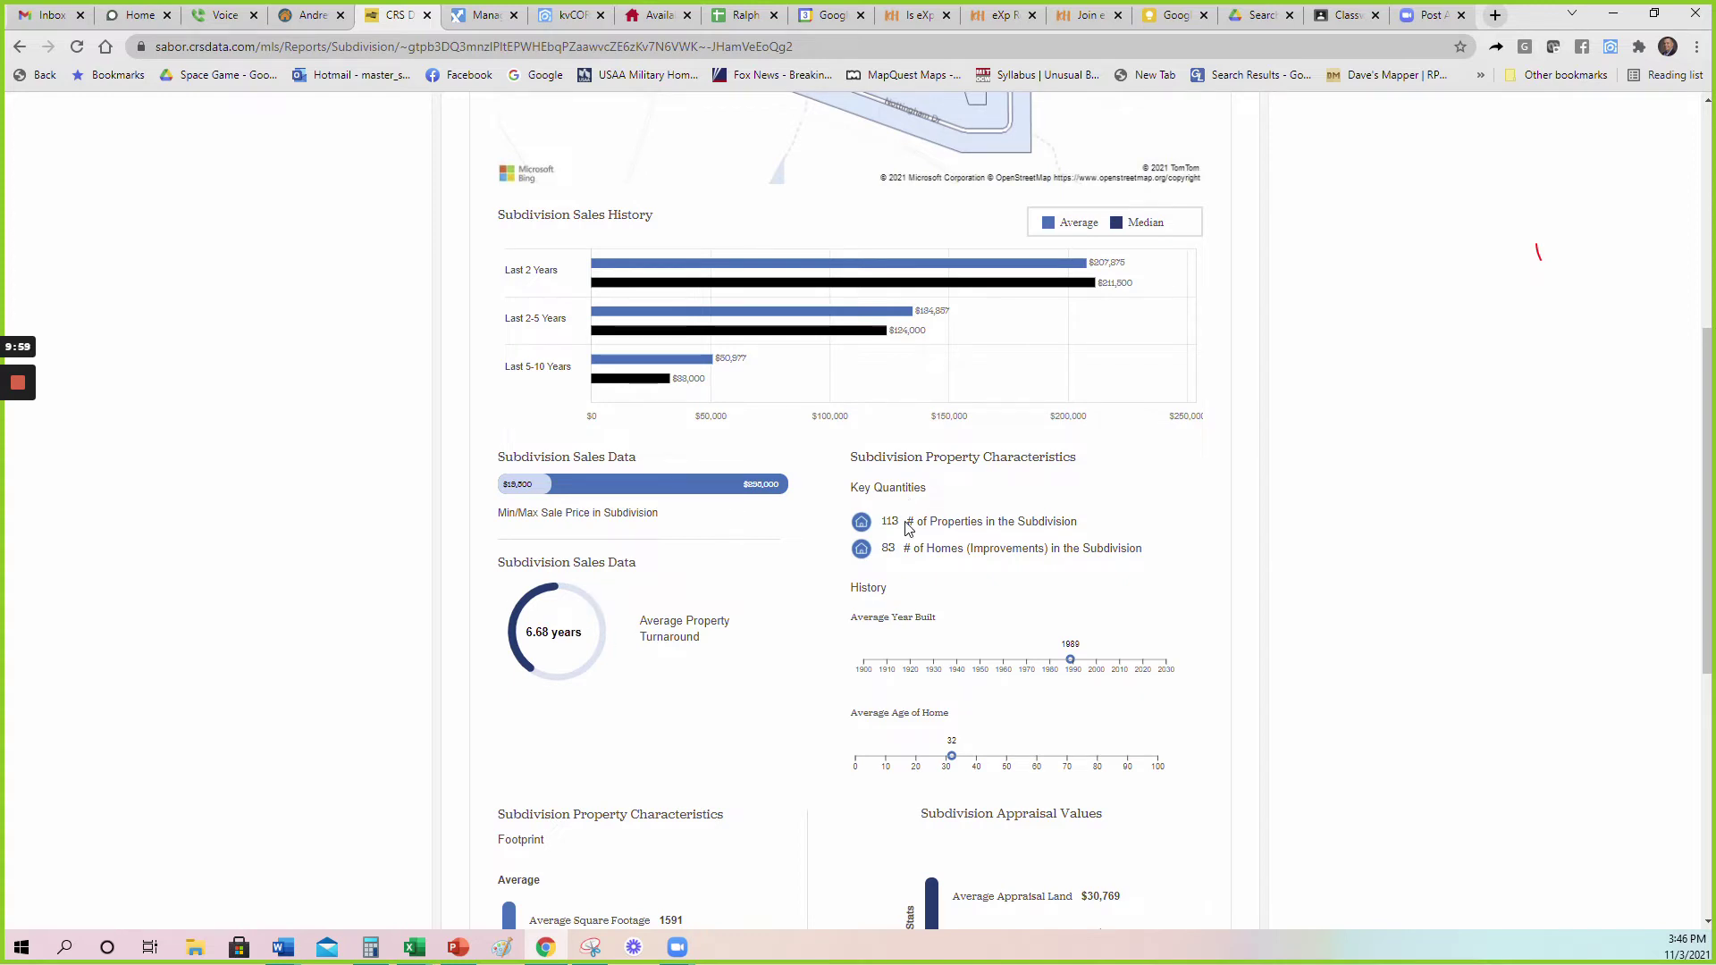
pyautogui.scroll(-2, 1175, 543)
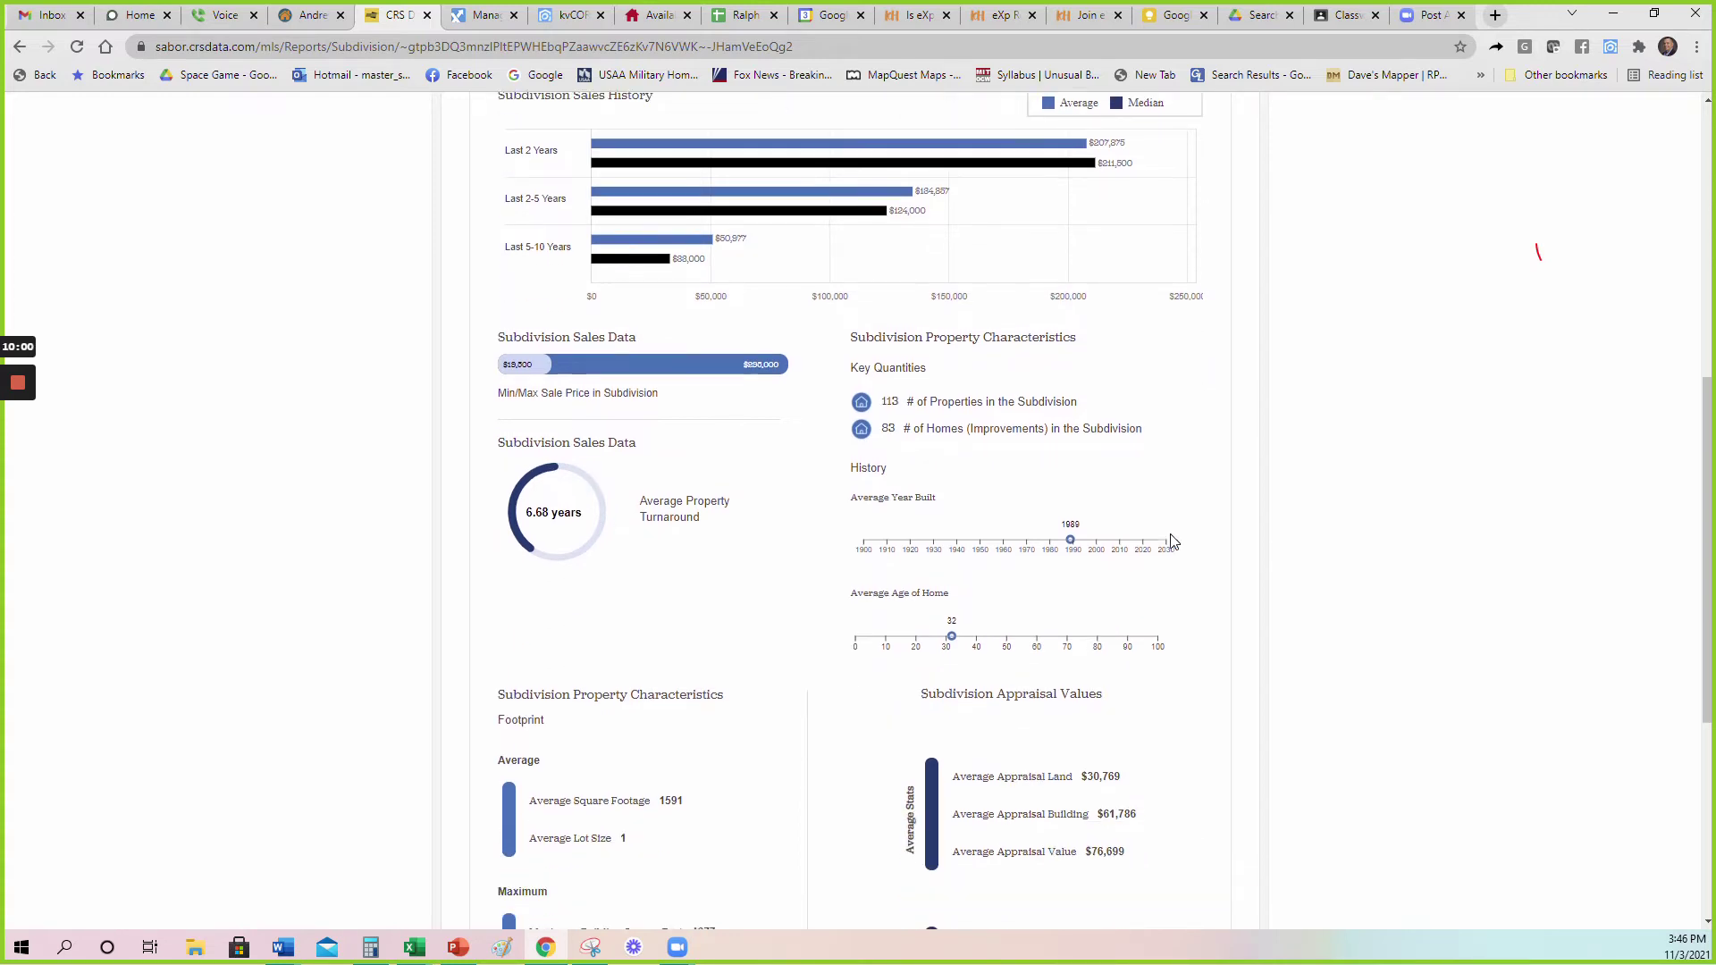
pyautogui.scroll(2, 1064, 624)
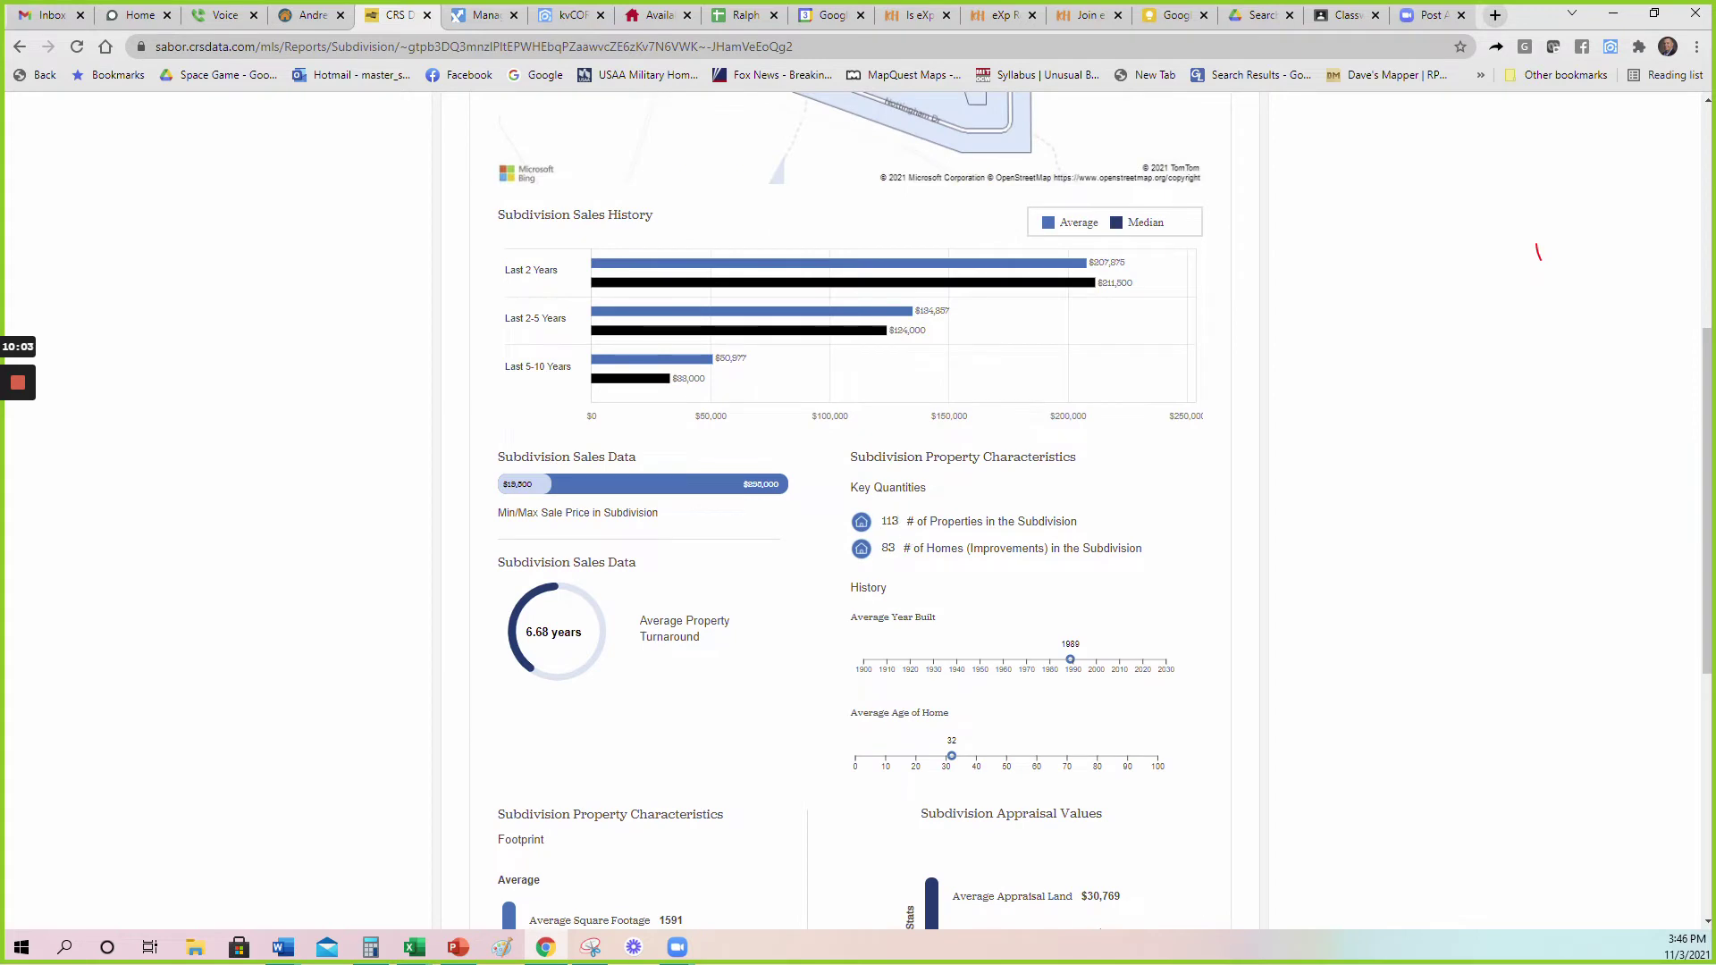
pyautogui.scroll(-3, 913, 511)
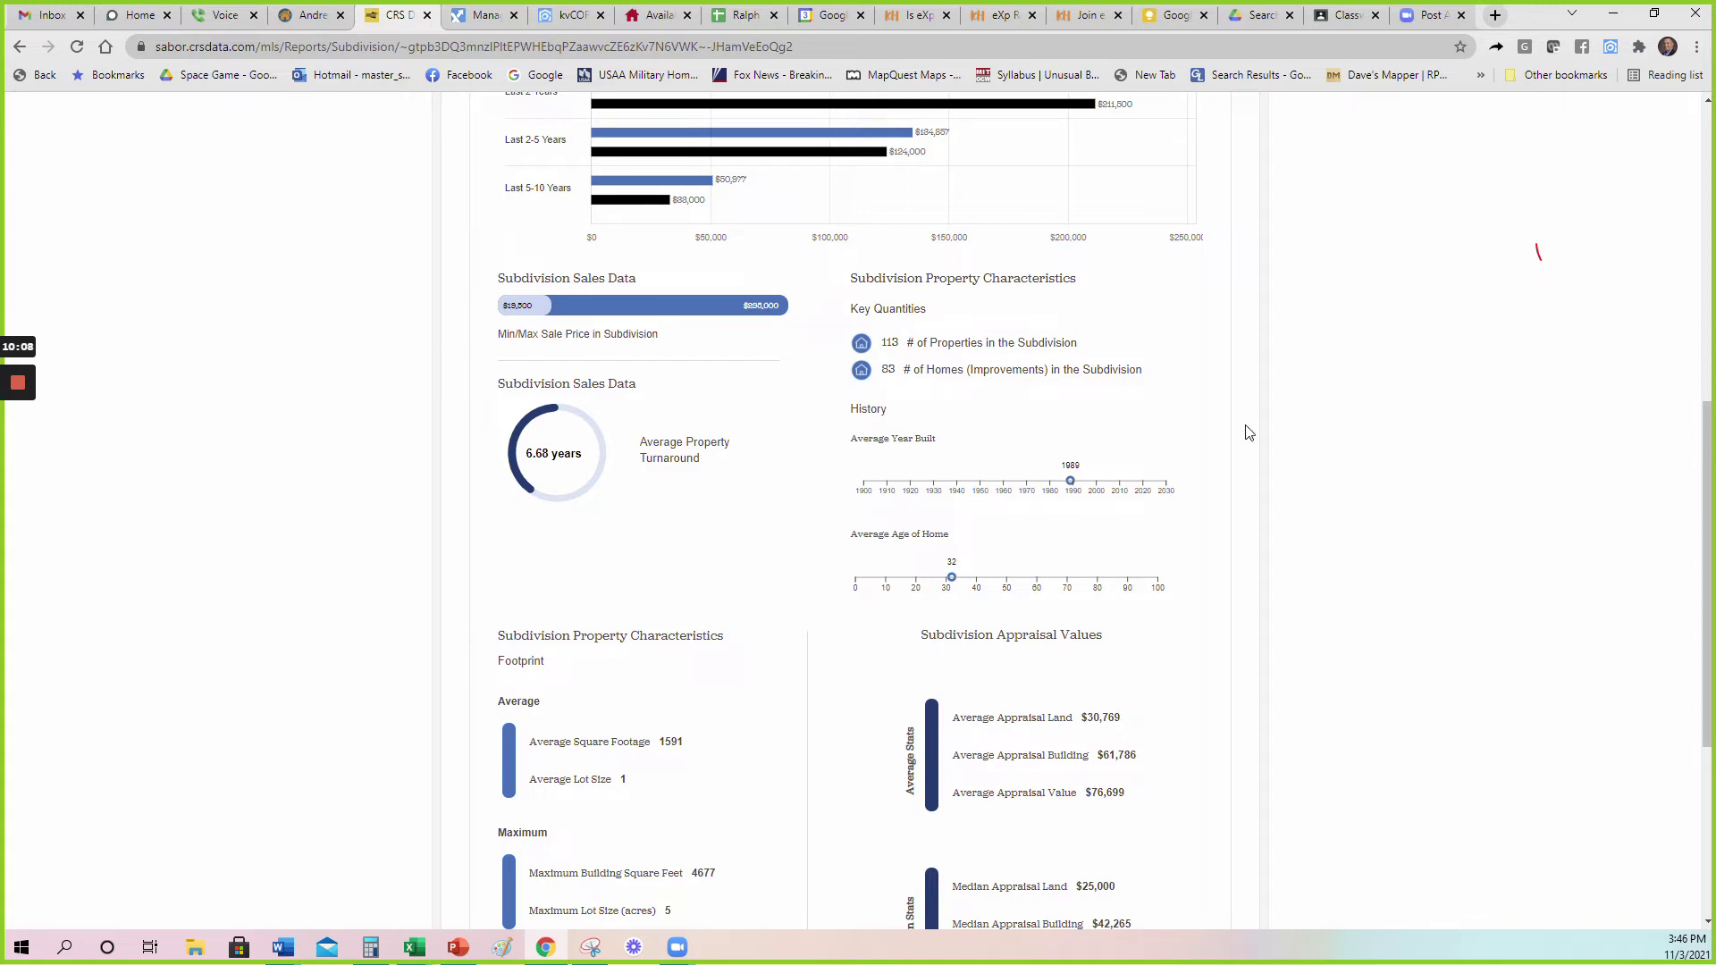
pyautogui.scroll(2, 1086, 577)
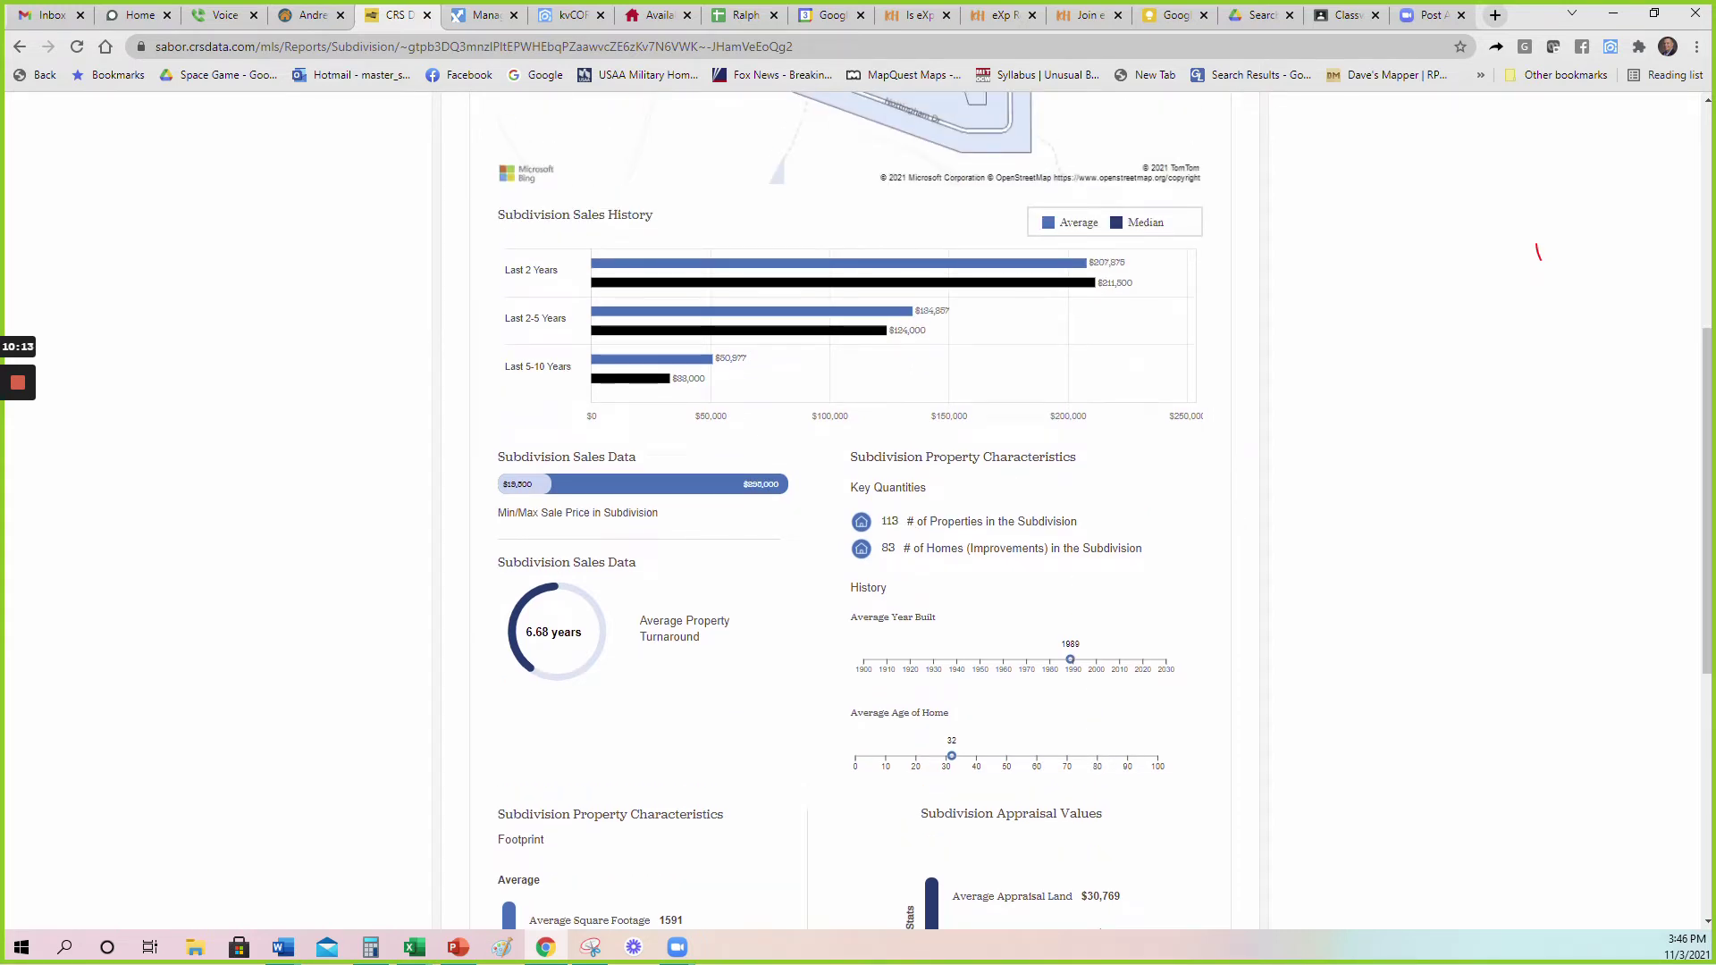
pyautogui.scroll(1, 1134, 582)
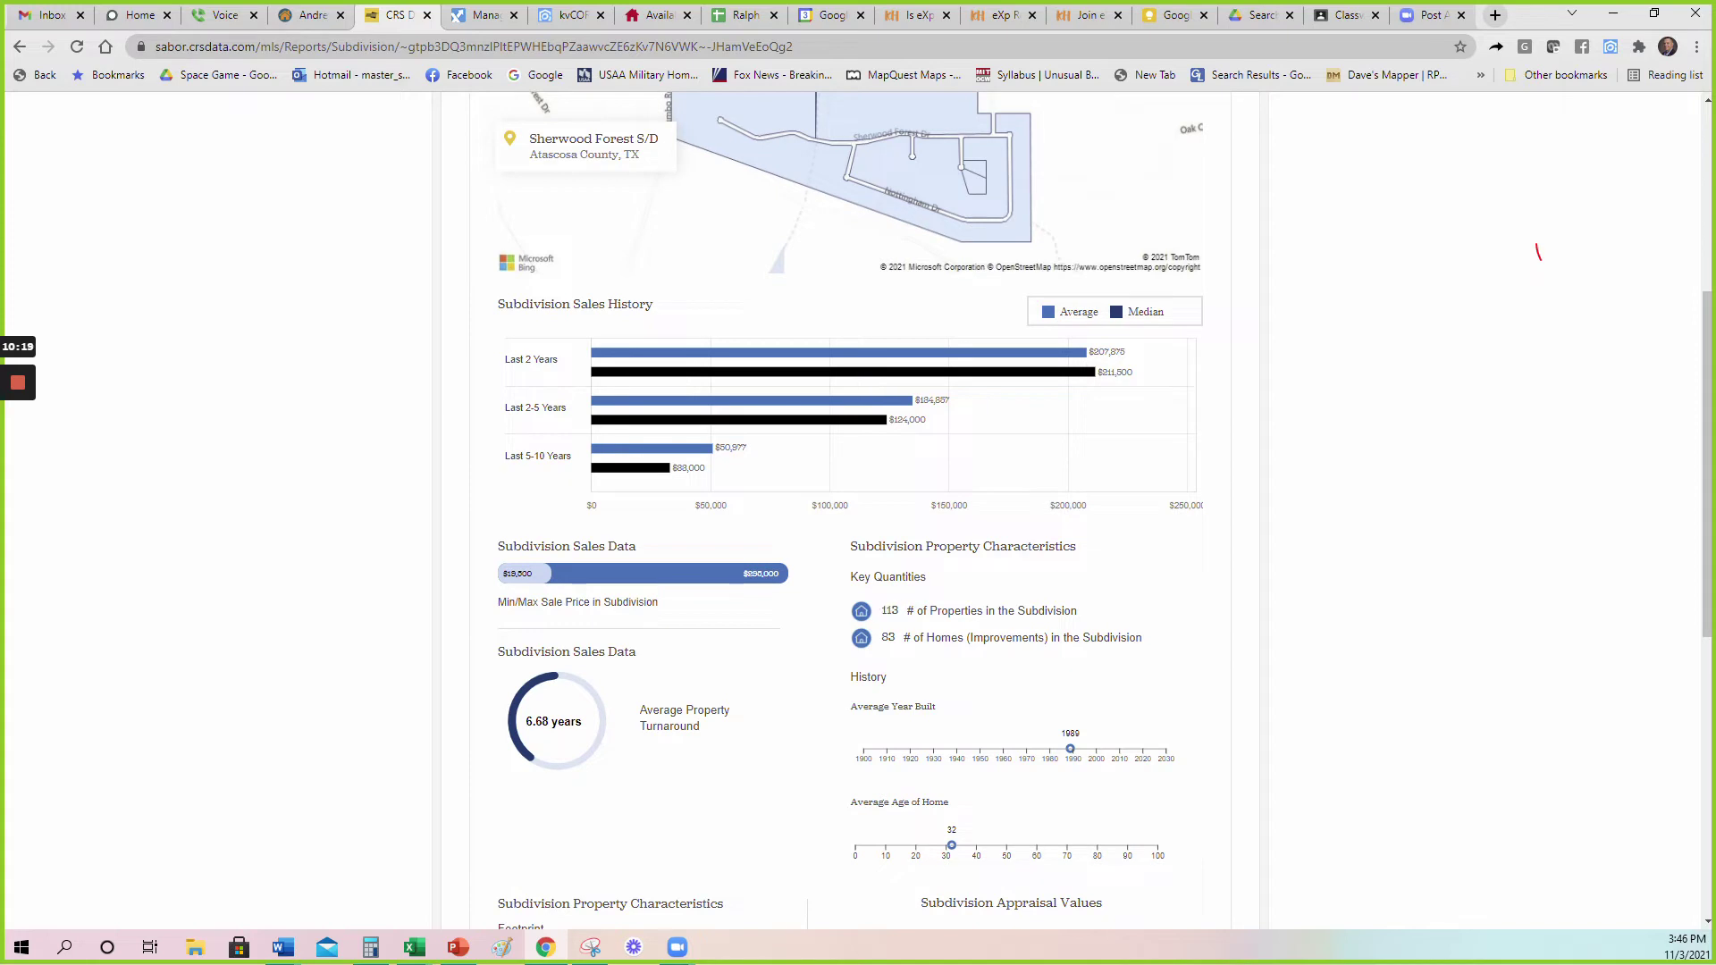
pyautogui.scroll(5, 1406, 640)
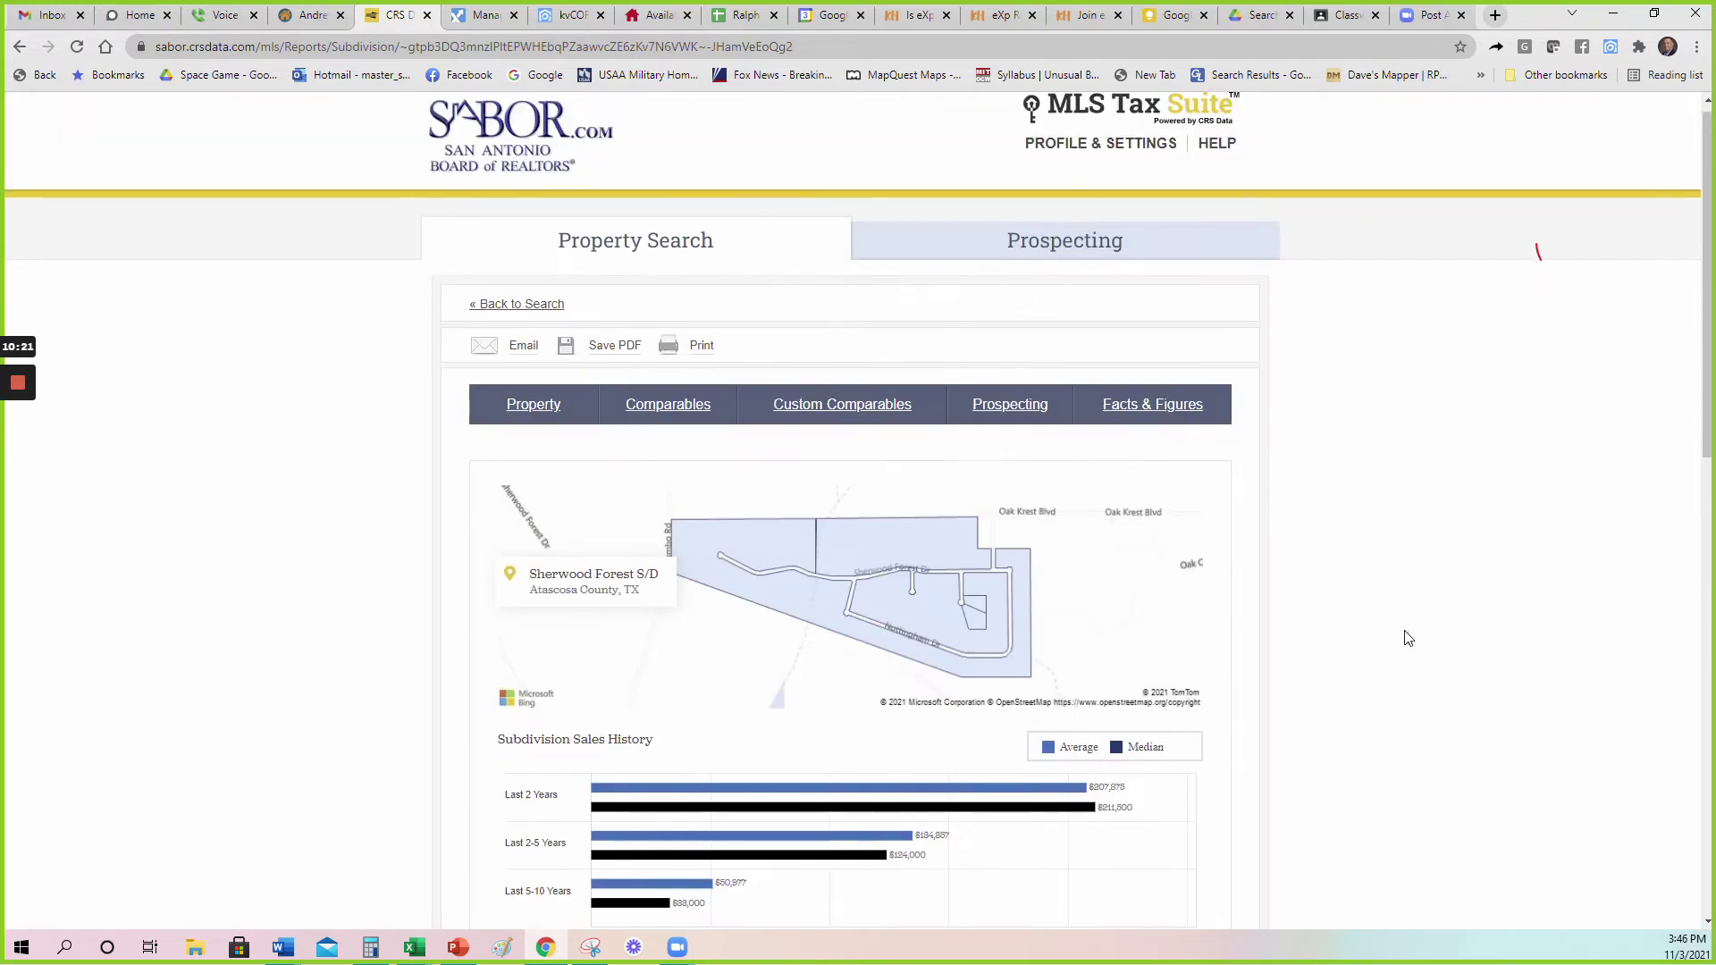
pyautogui.click(541, 422)
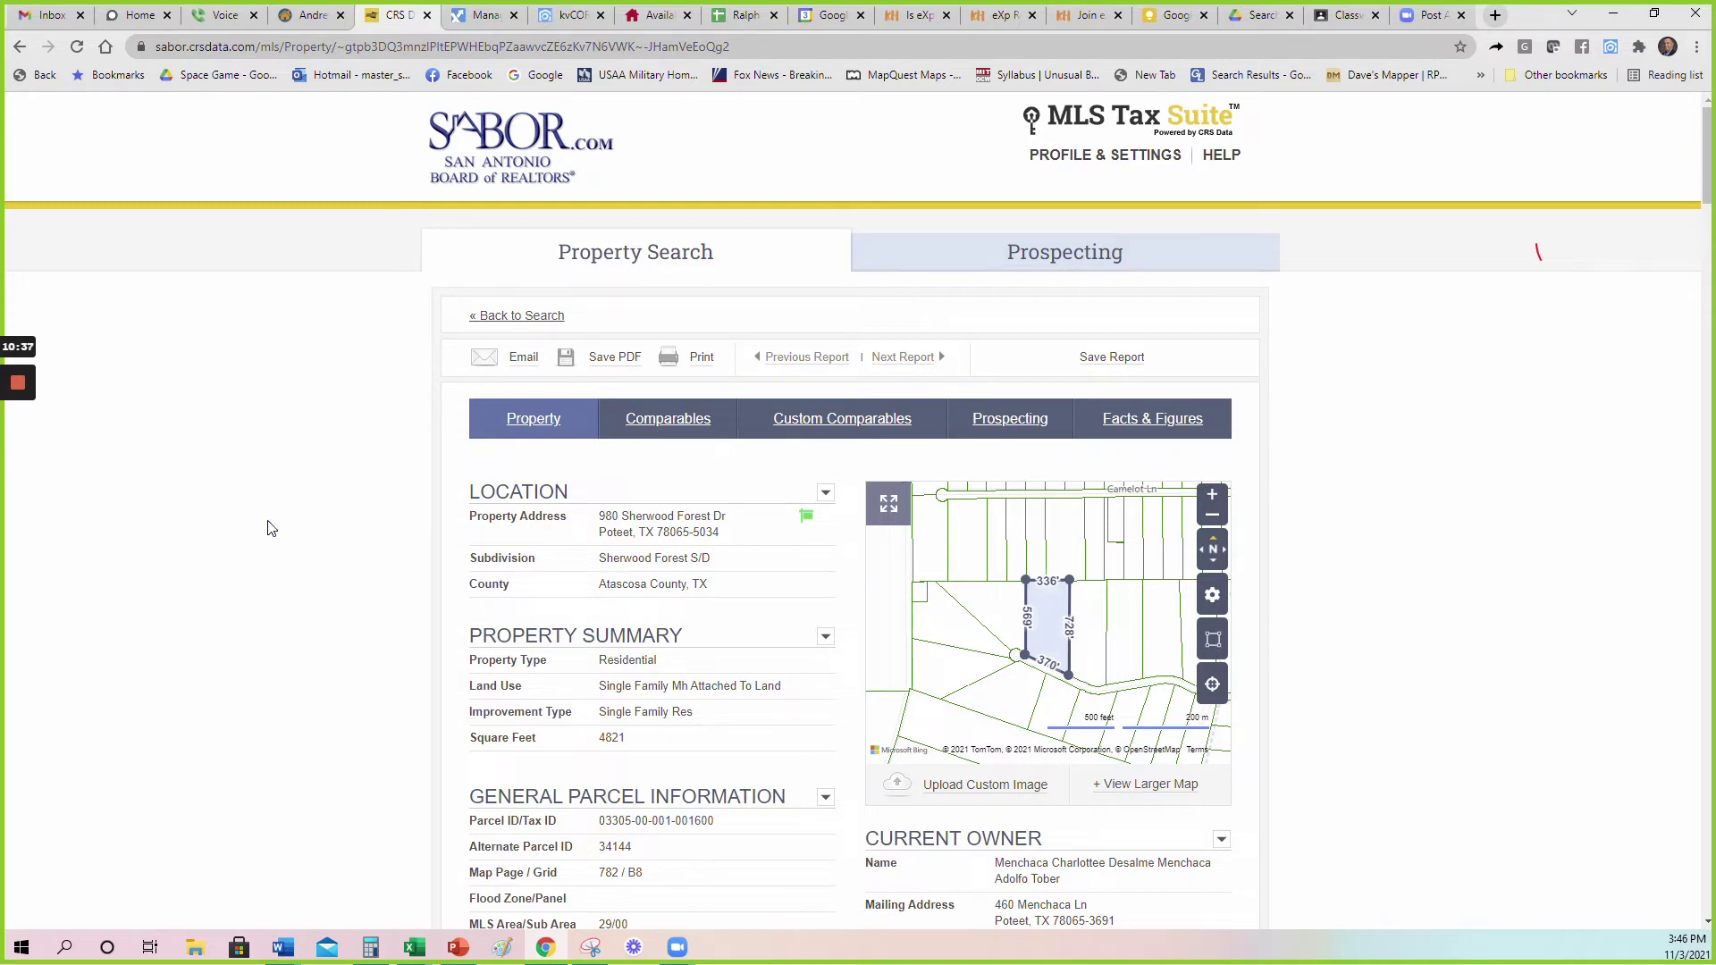
# Switch to kvCORE and open Build Squeeze Page from the Lead Engine menu.
pyautogui.click(579, 7)
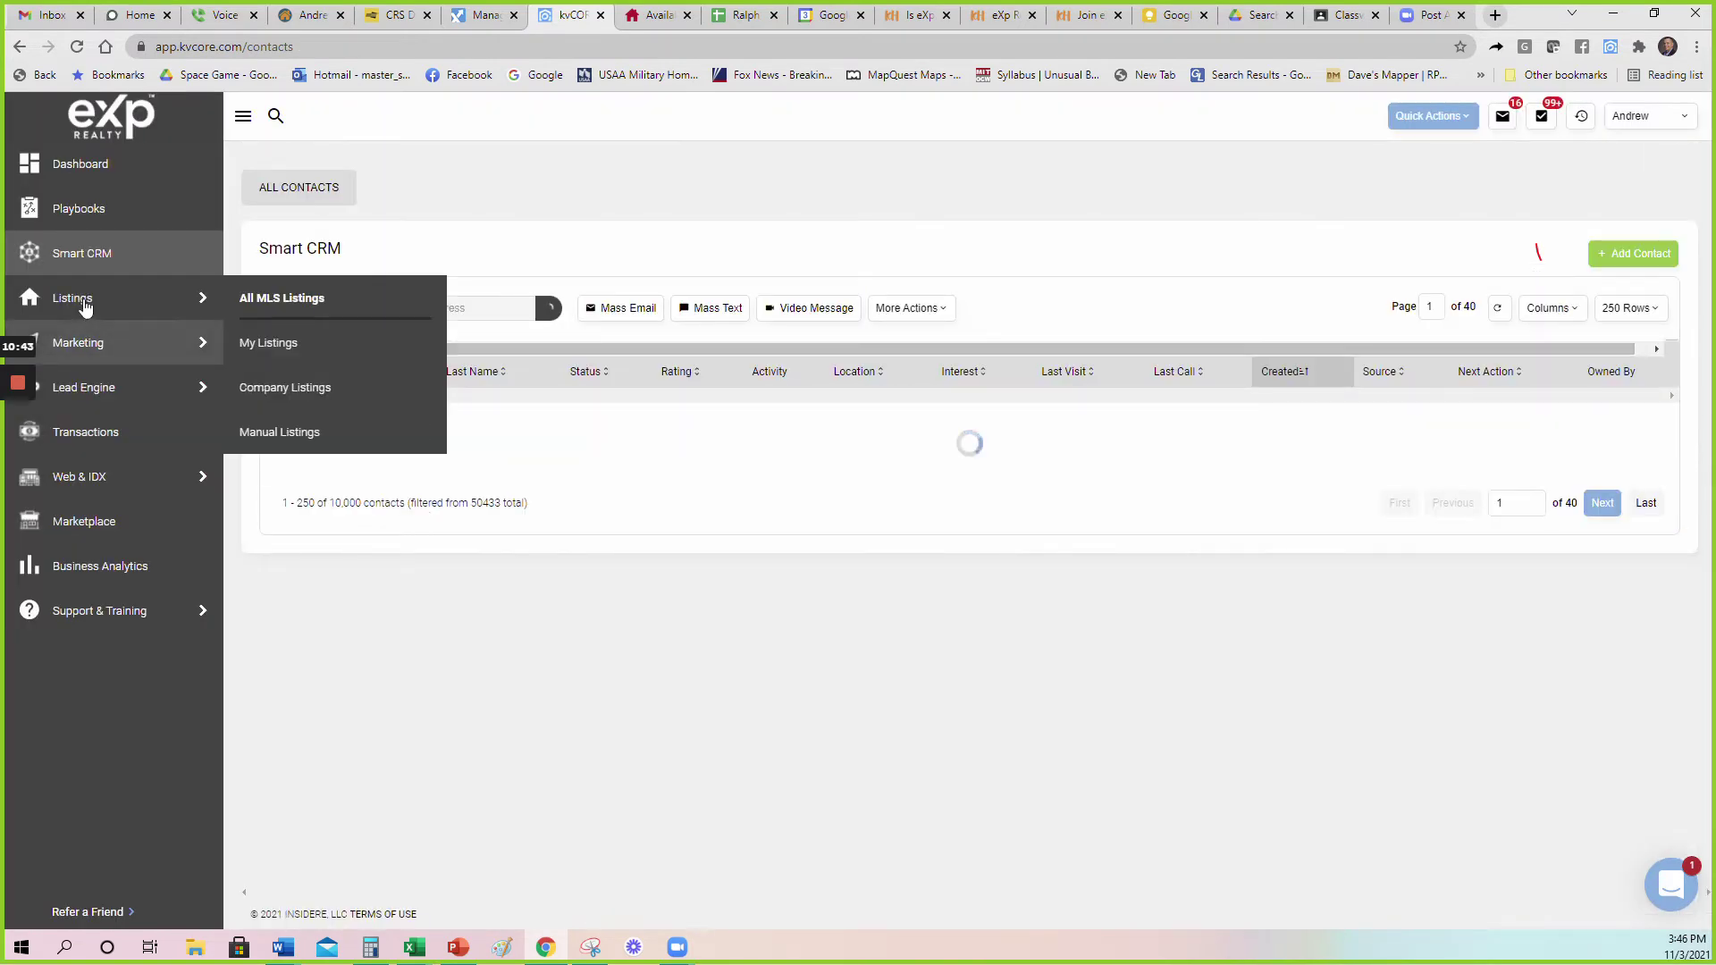
pyautogui.moveTo(89, 391)
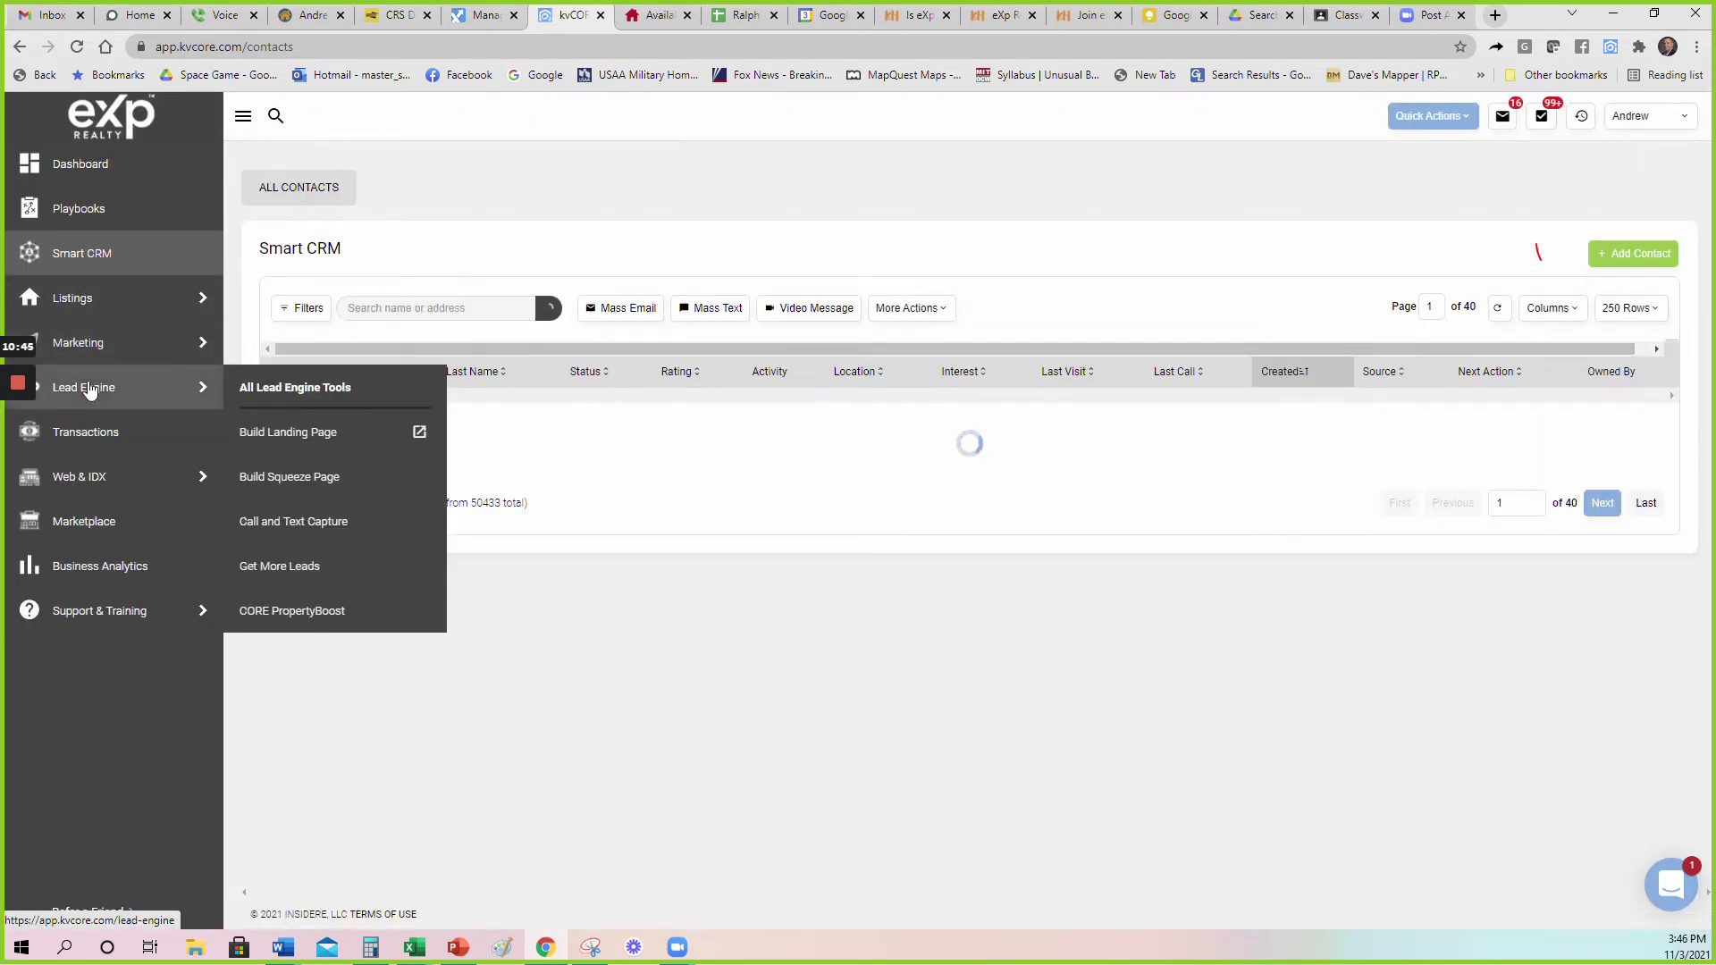
pyautogui.click(276, 489)
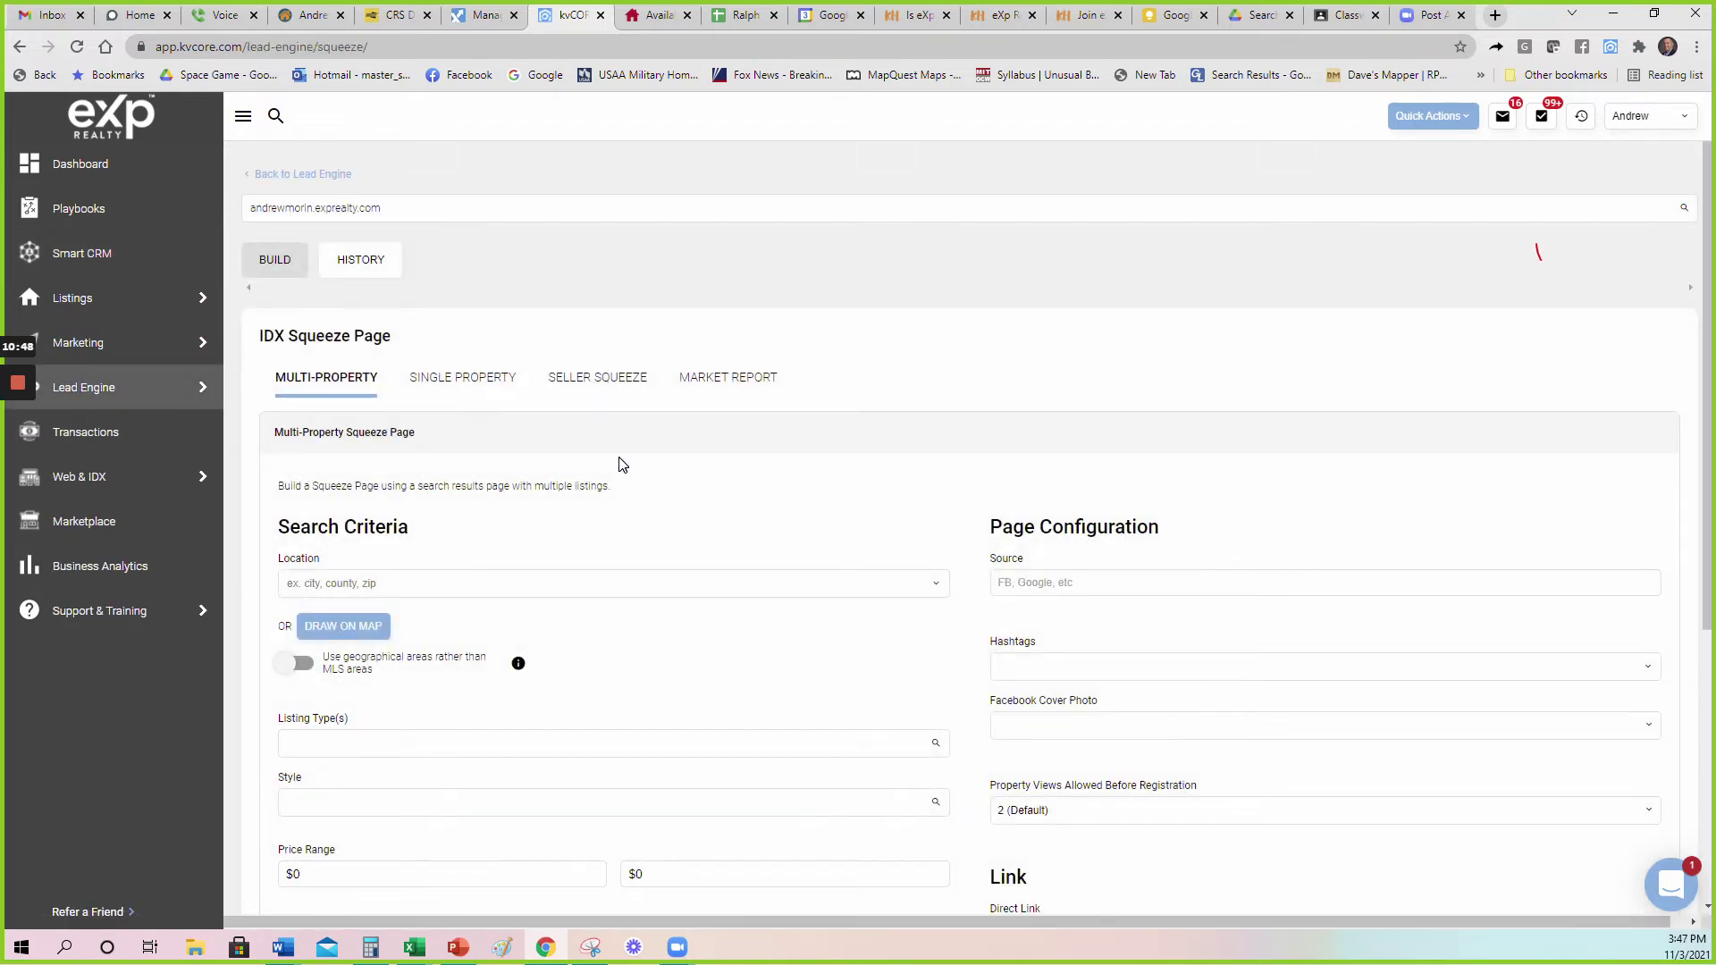
# Dismiss the Draw on Map polygon search and switch to the Market Report tab.
pyautogui.click(374, 626)
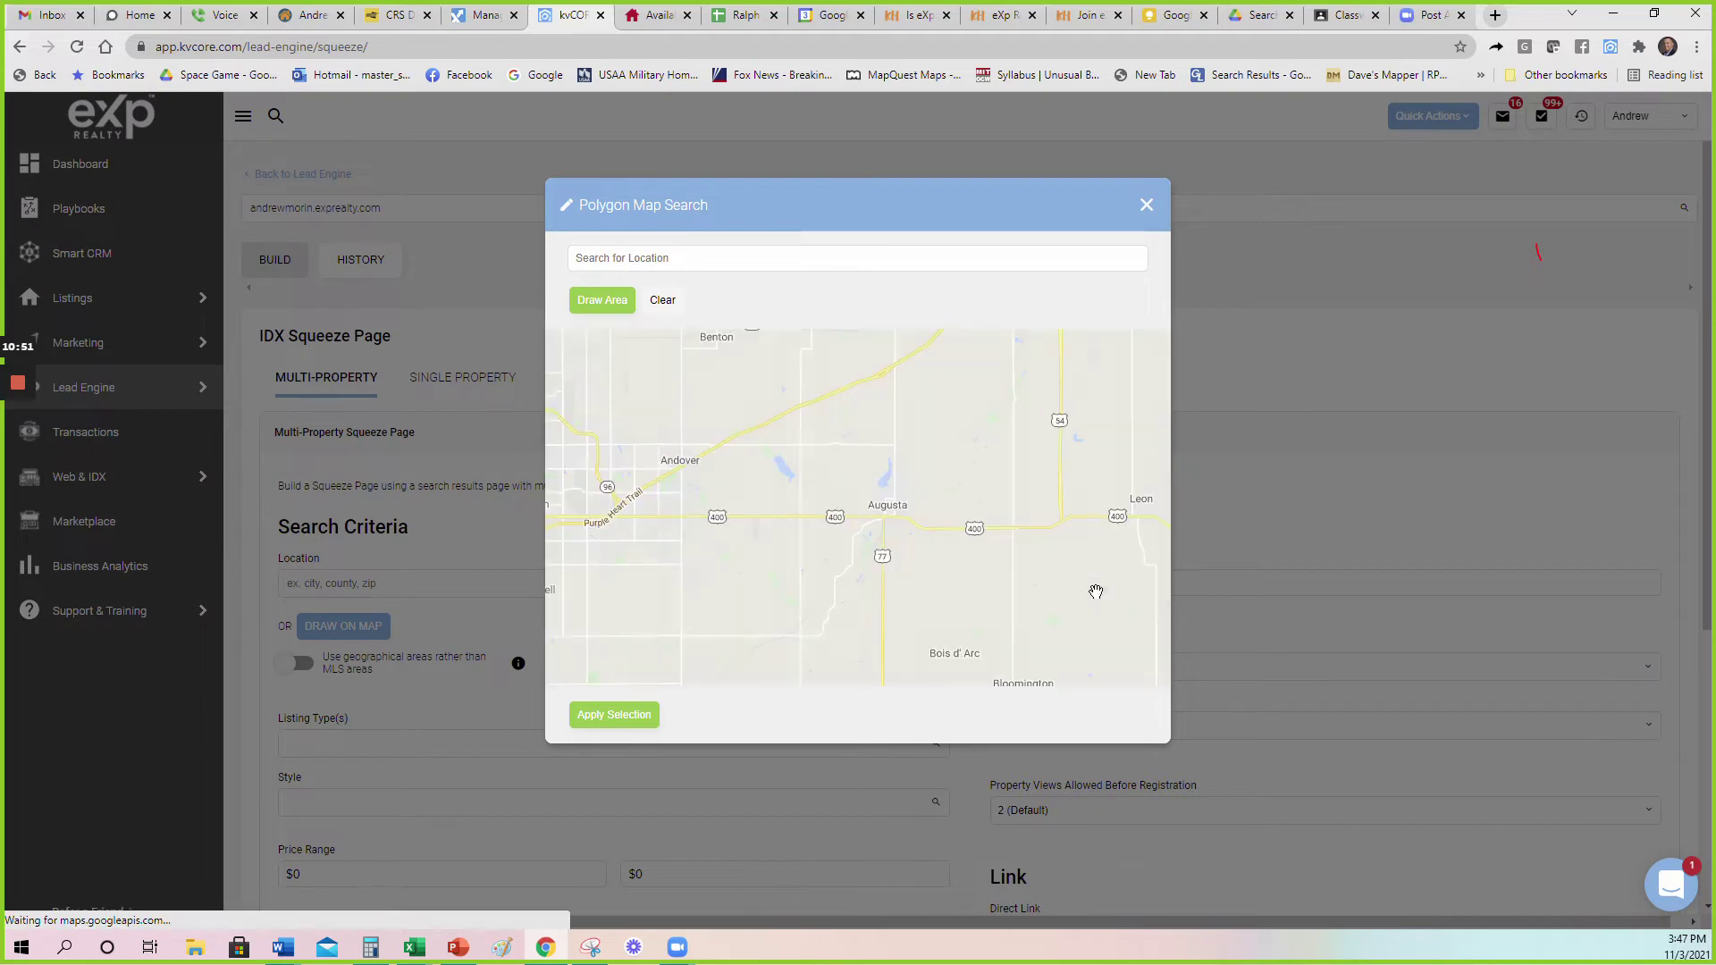
pyautogui.click(1147, 206)
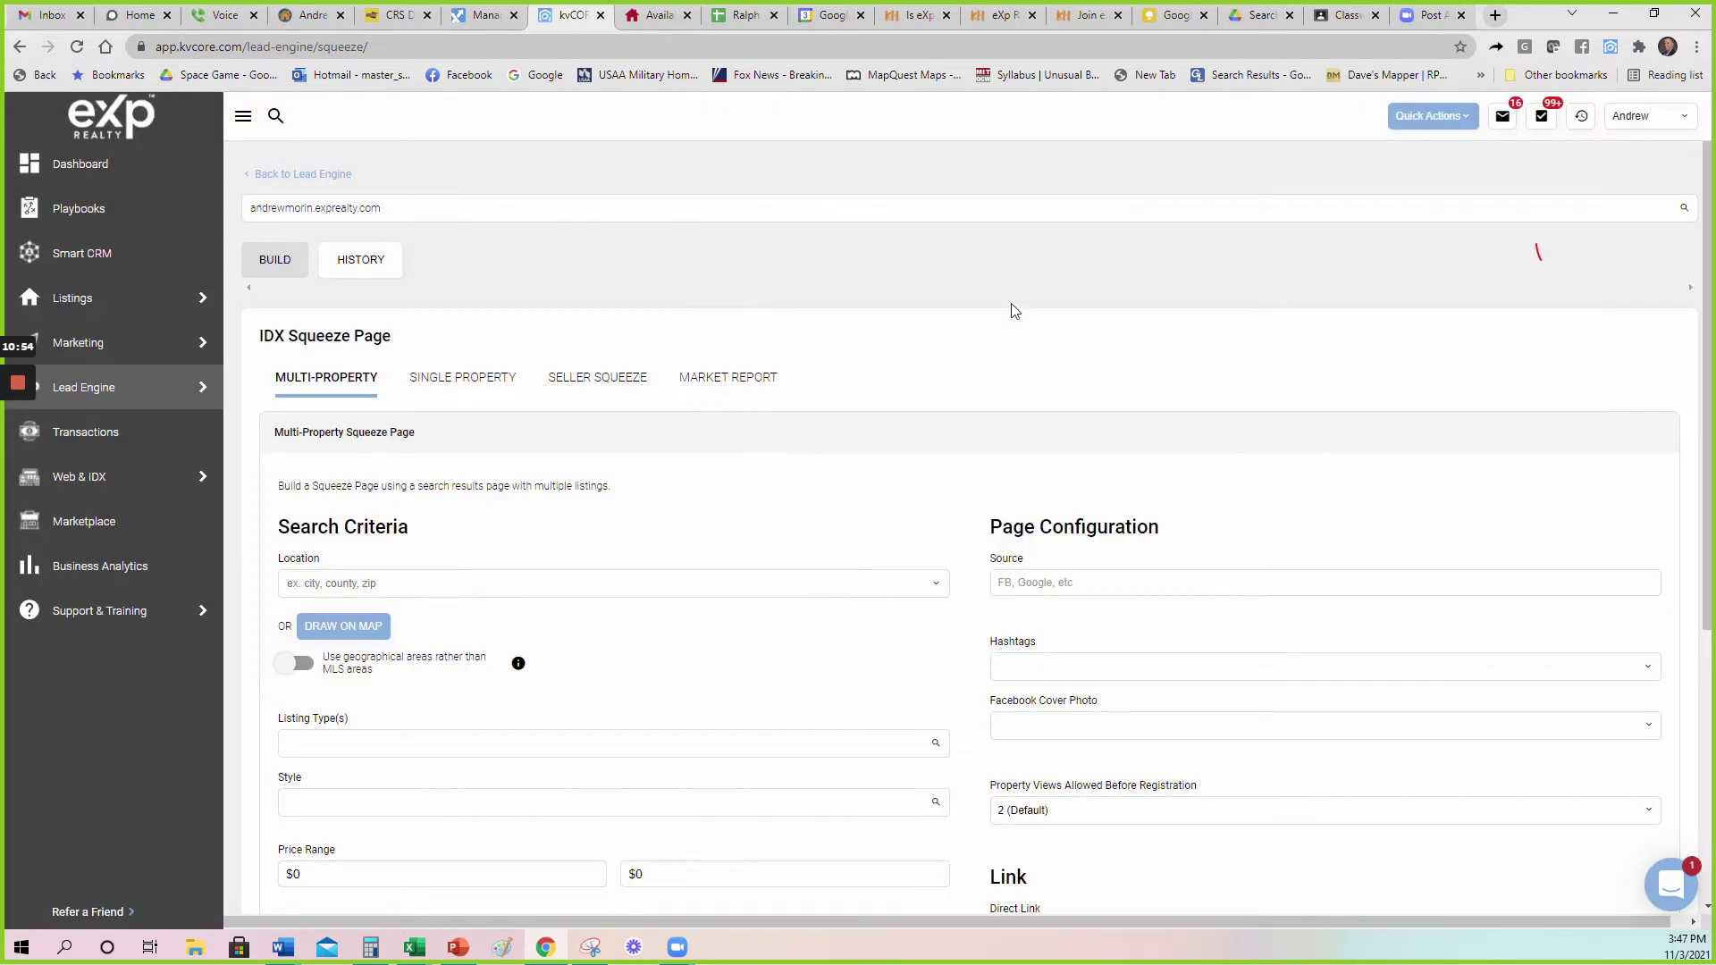
pyautogui.click(709, 385)
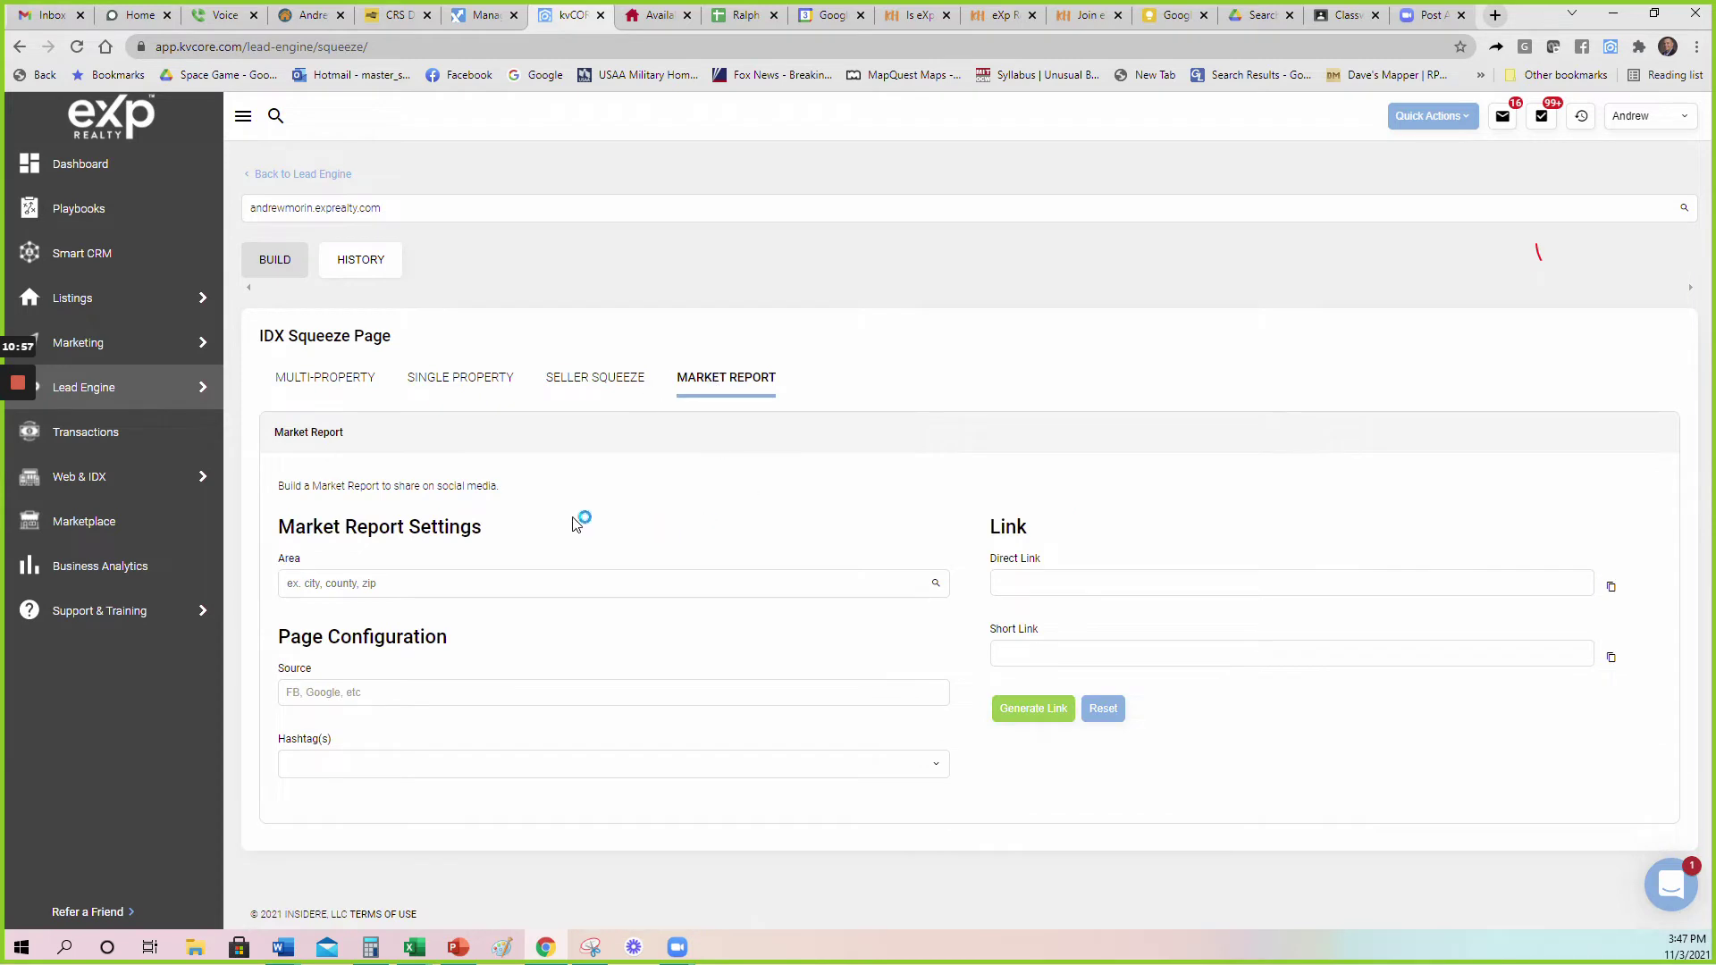
# Set the market report area to Converse, TX, replacing the 78109 zip first chosen.
pyautogui.click(537, 584)
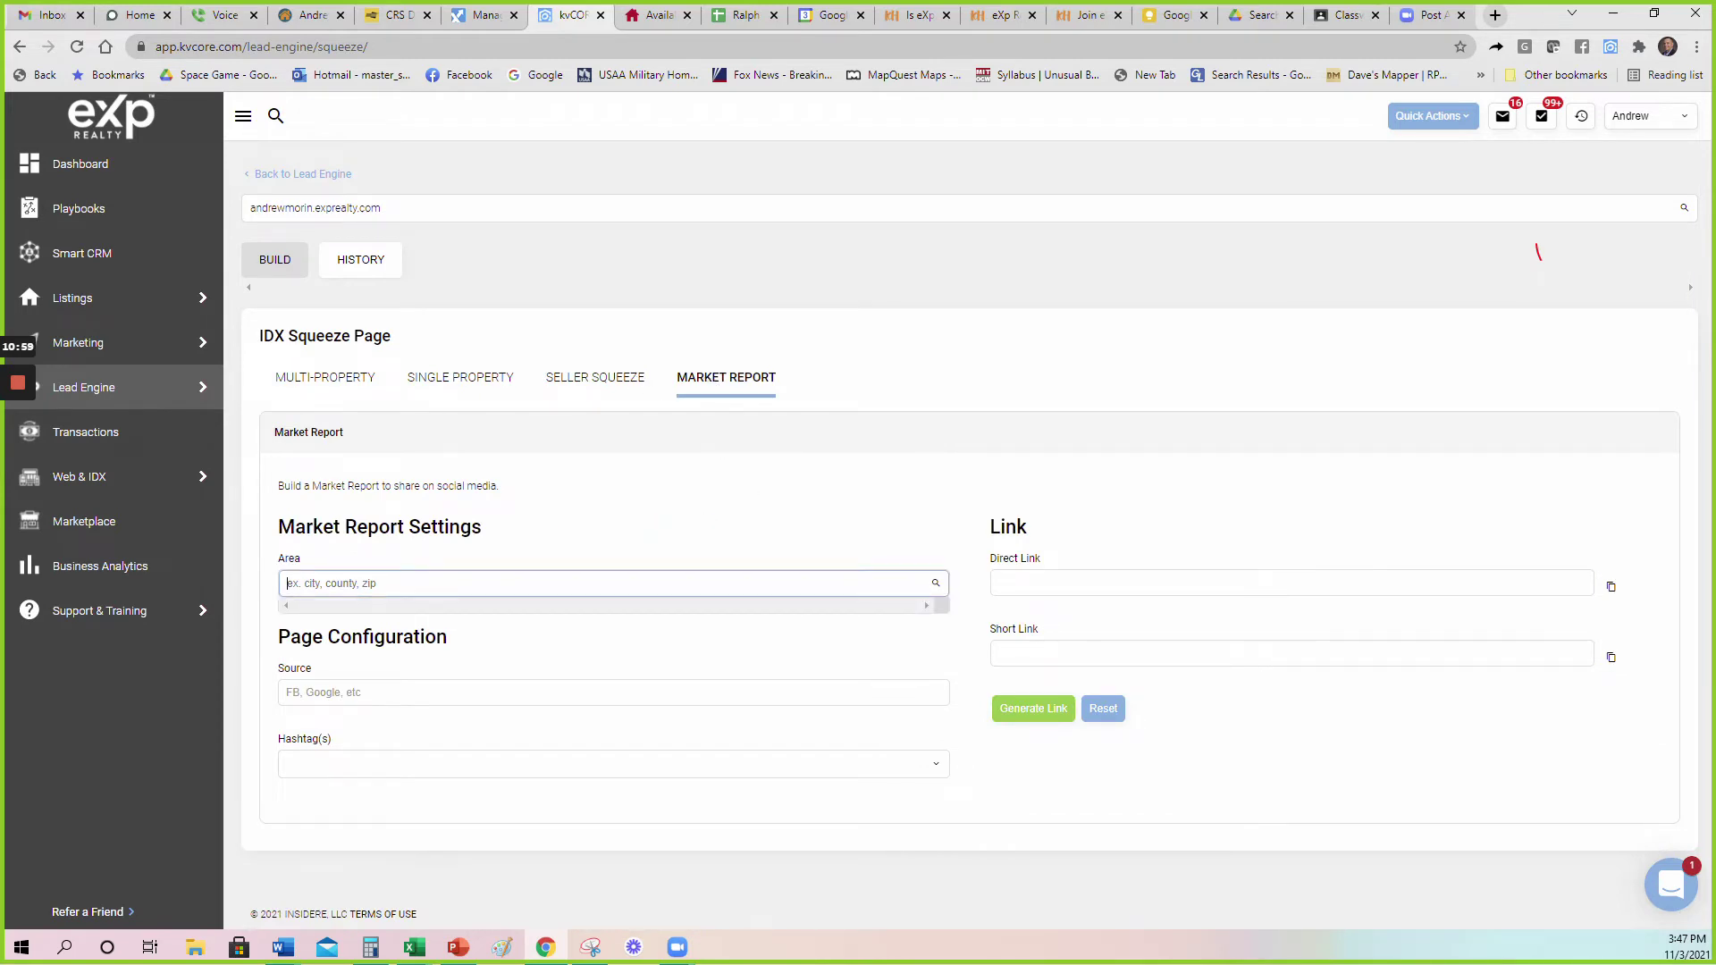
pyautogui.write('78109')
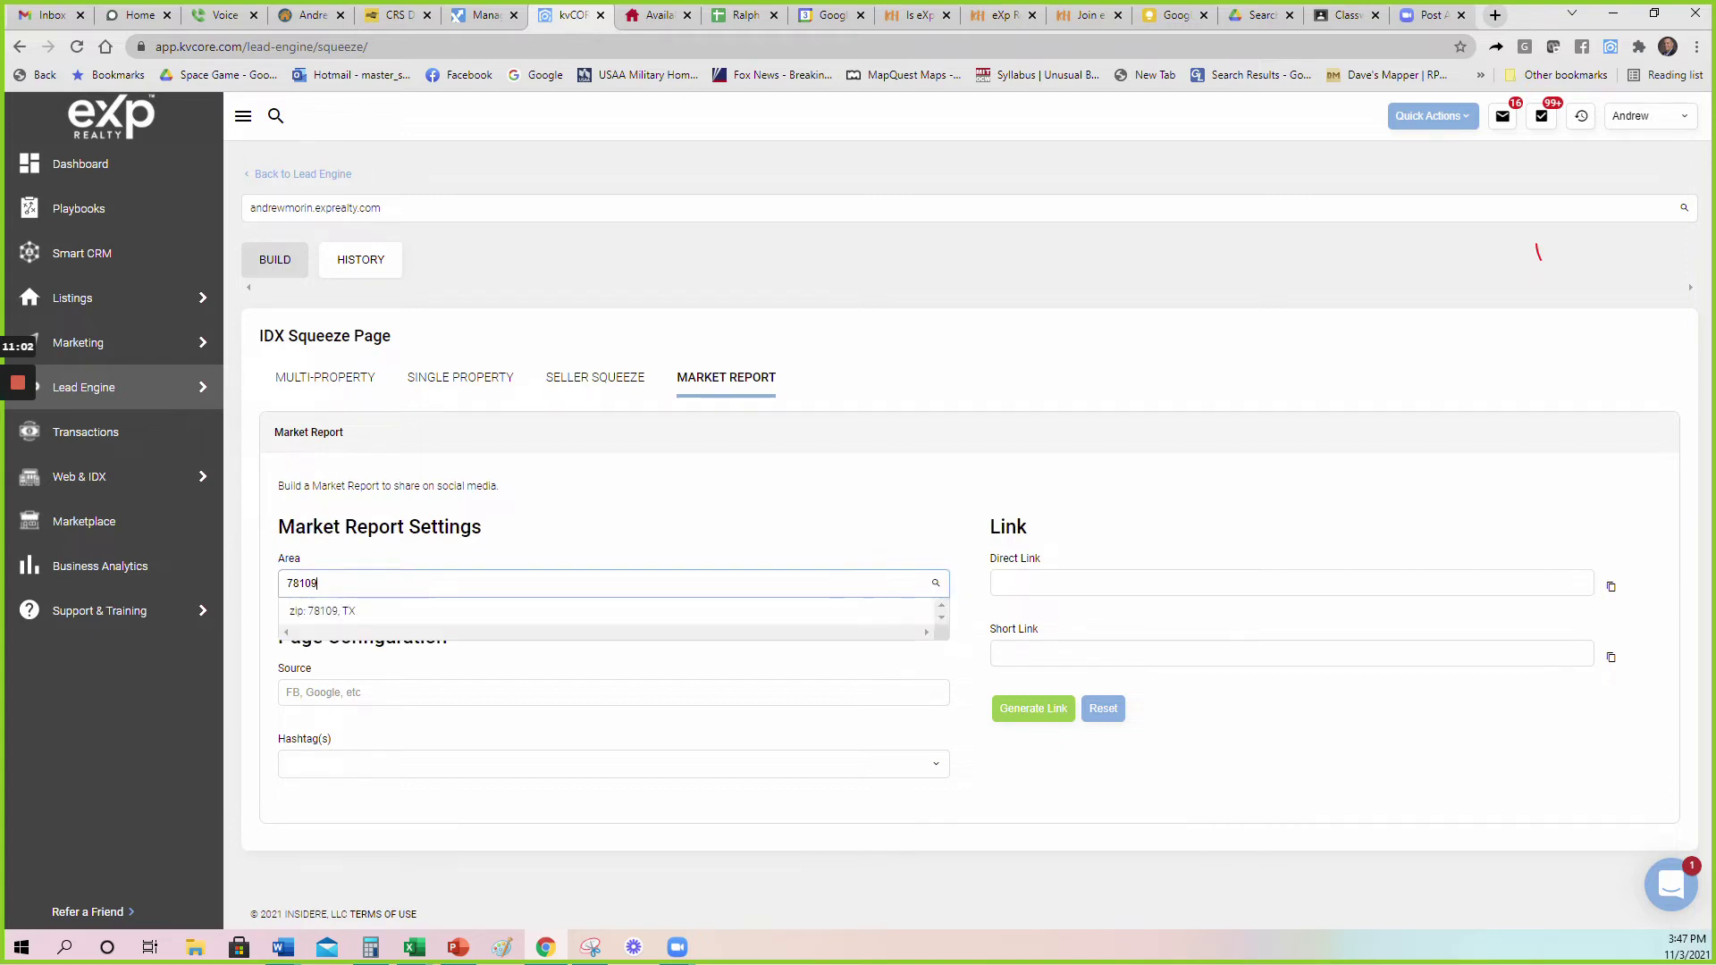
pyautogui.click(354, 615)
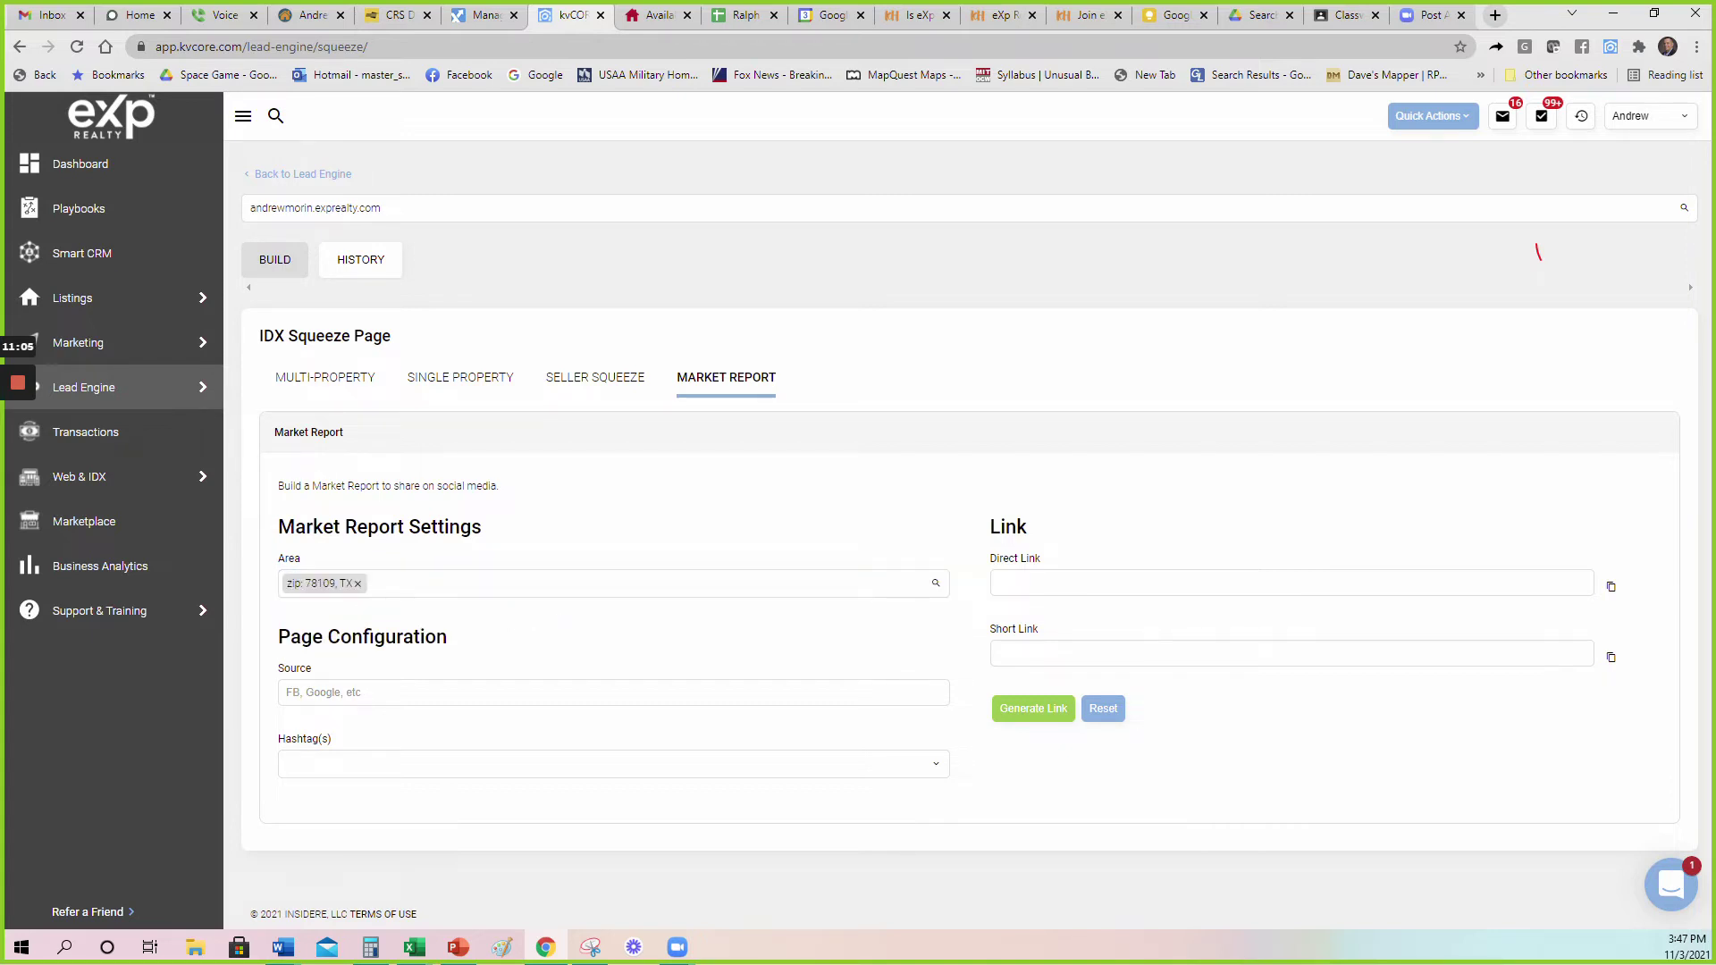
pyautogui.click(358, 583)
pyautogui.write('con')
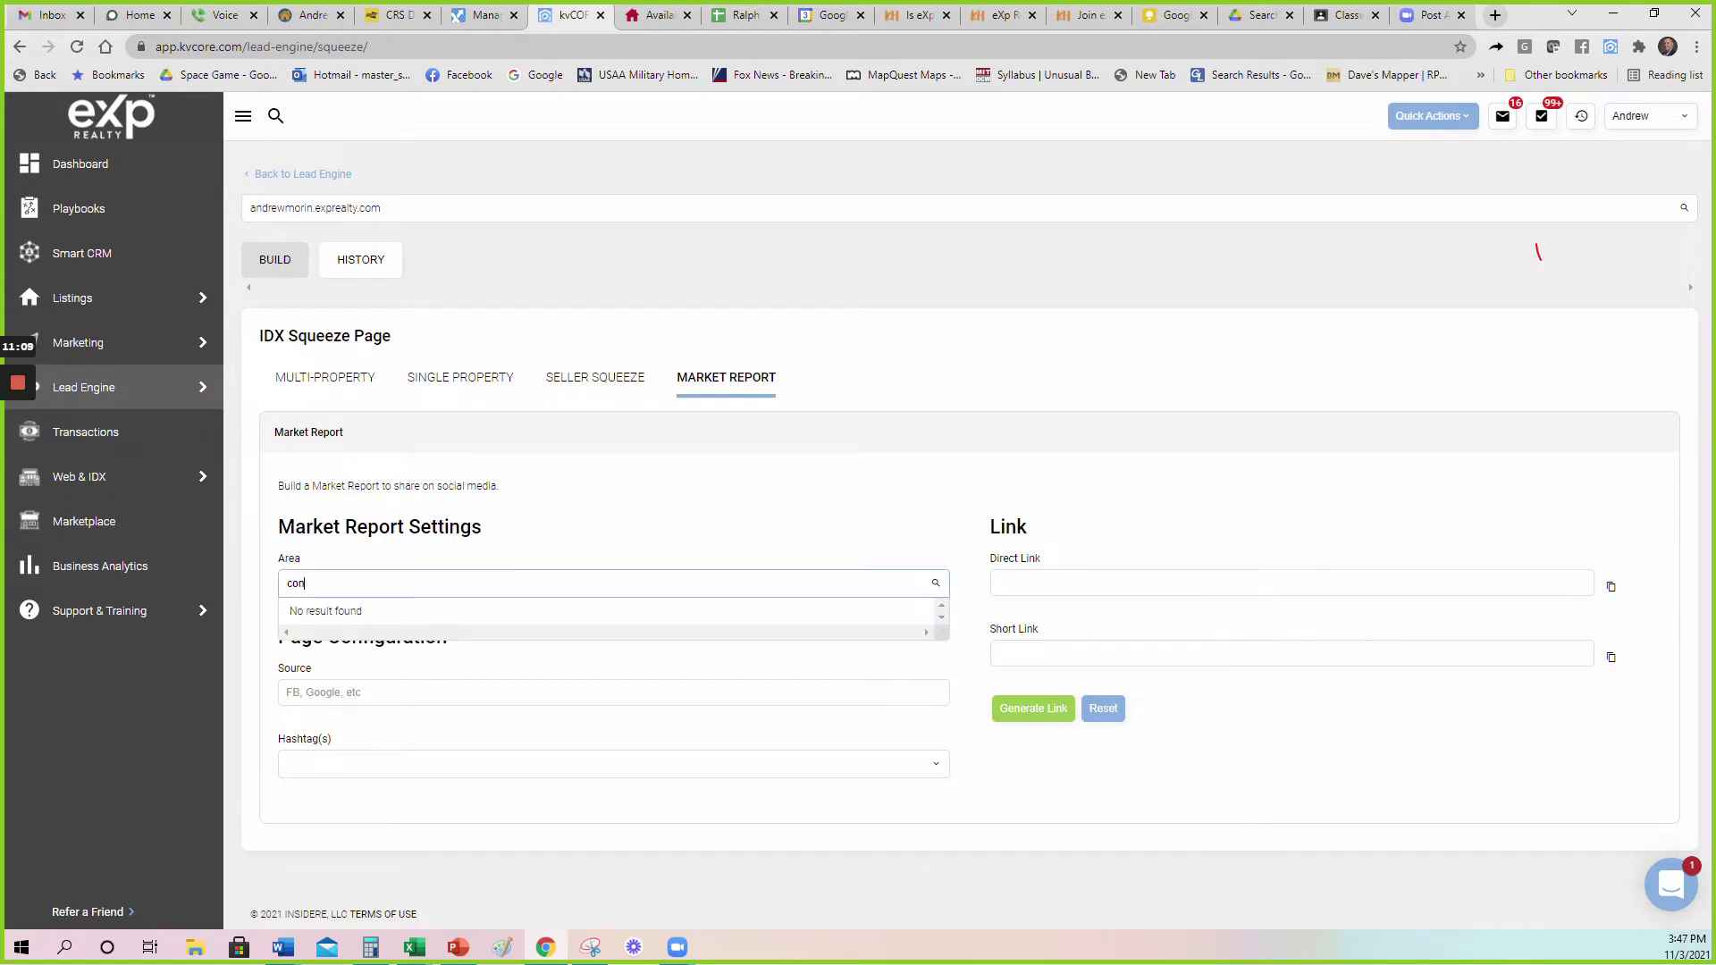
pyautogui.write('verse')
pyautogui.click(353, 661)
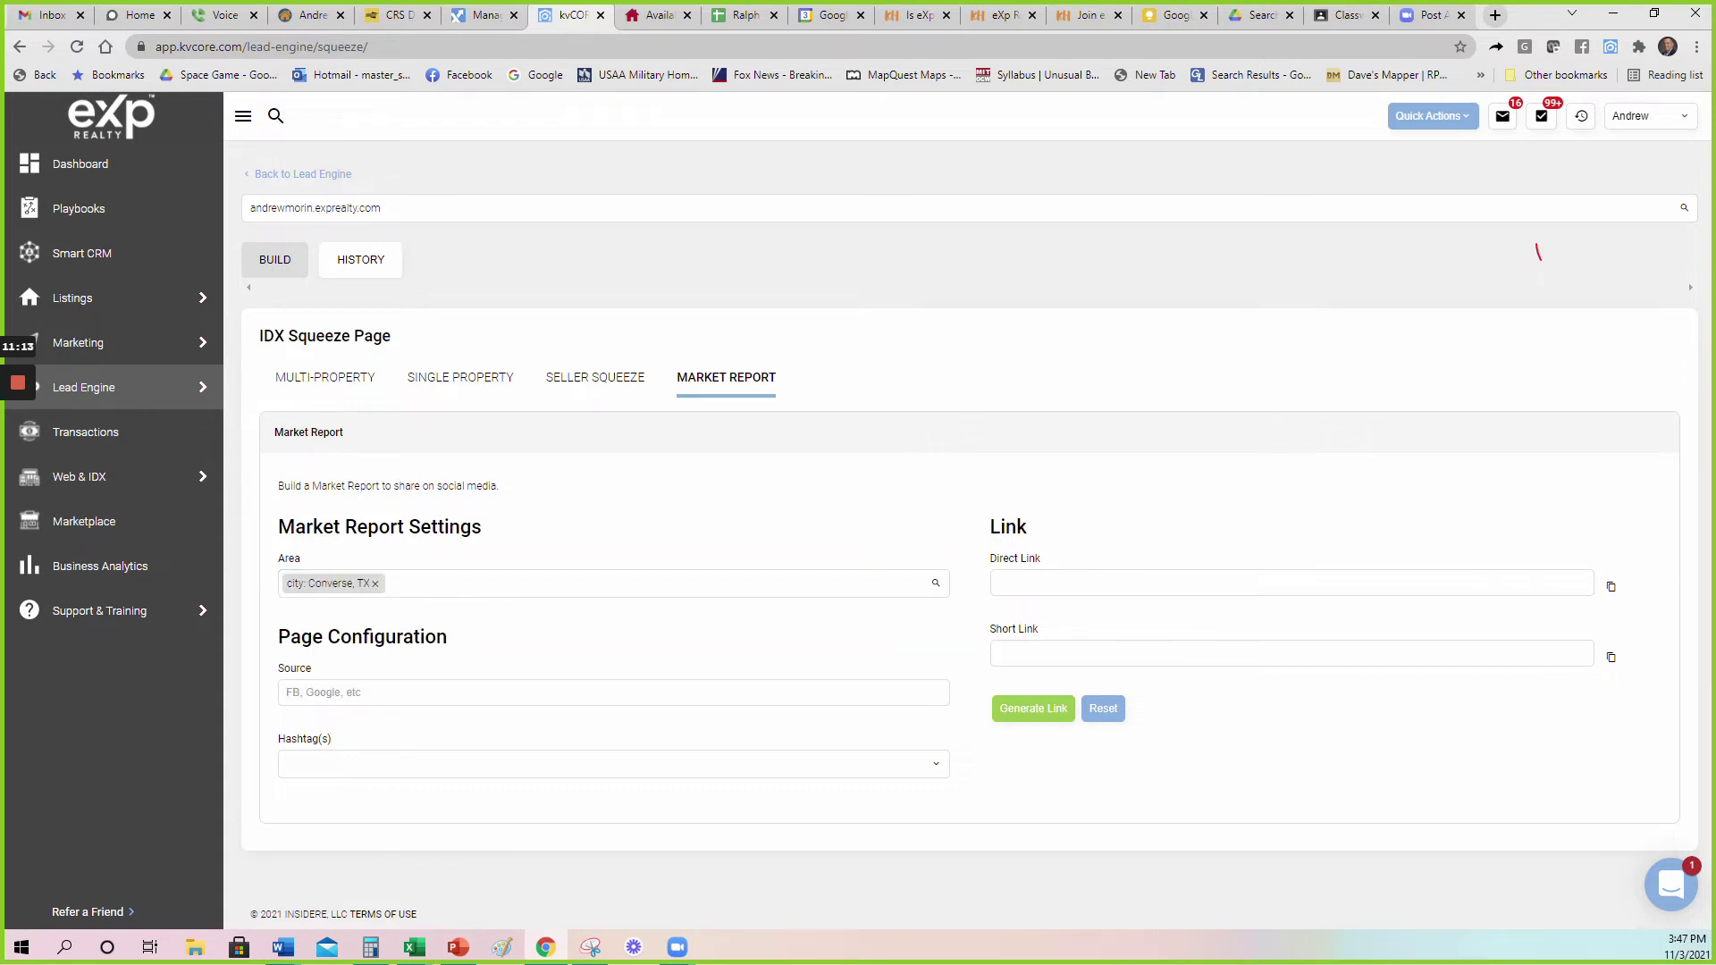
# Set source Facebook and hashtag mr_converse, then generate the direct and short links.
pyautogui.click(295, 693)
pyautogui.write('Facebook')
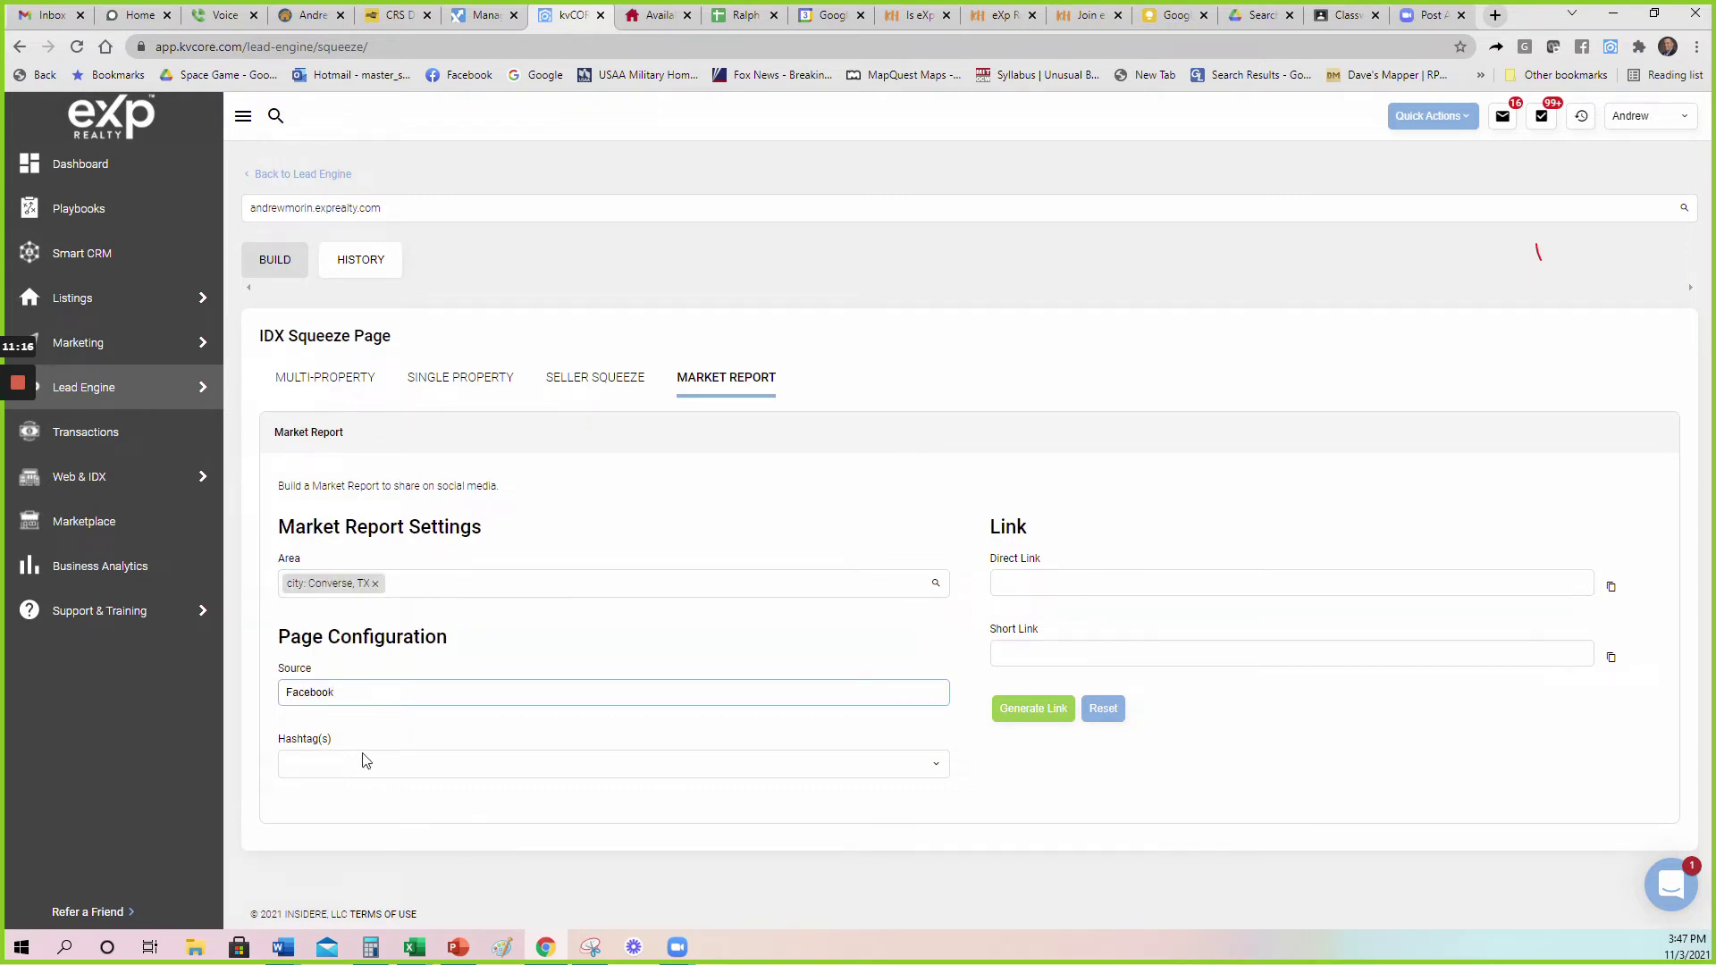
pyautogui.click(366, 763)
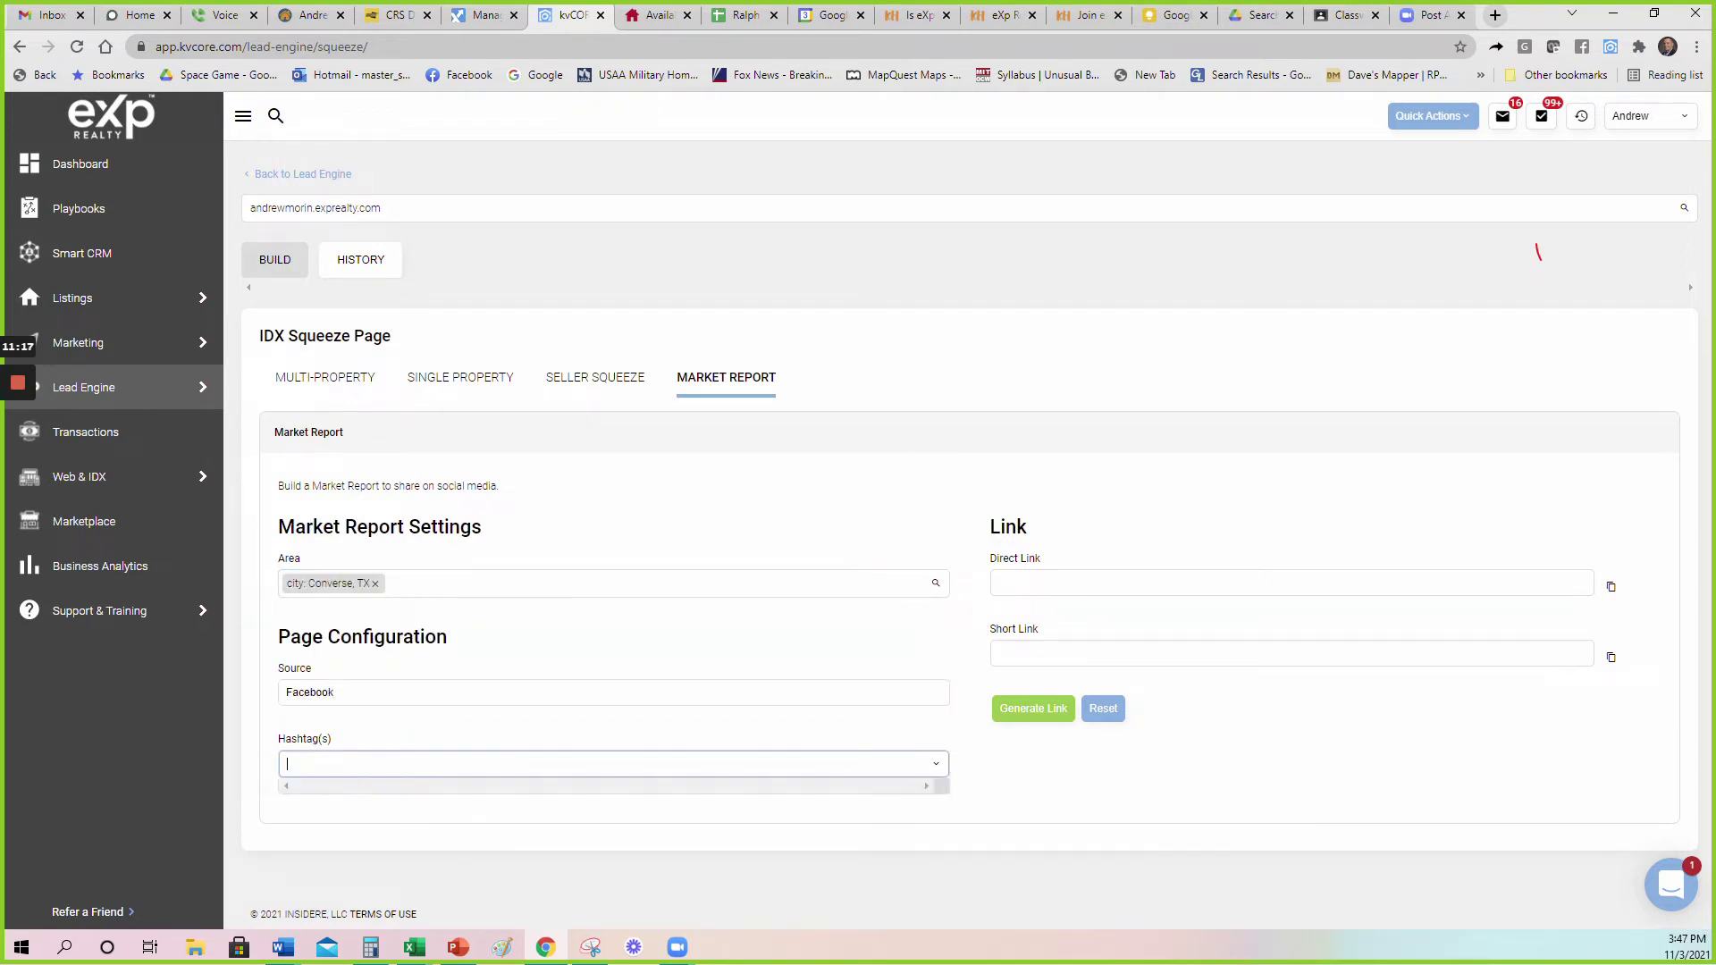
pyautogui.write('m')
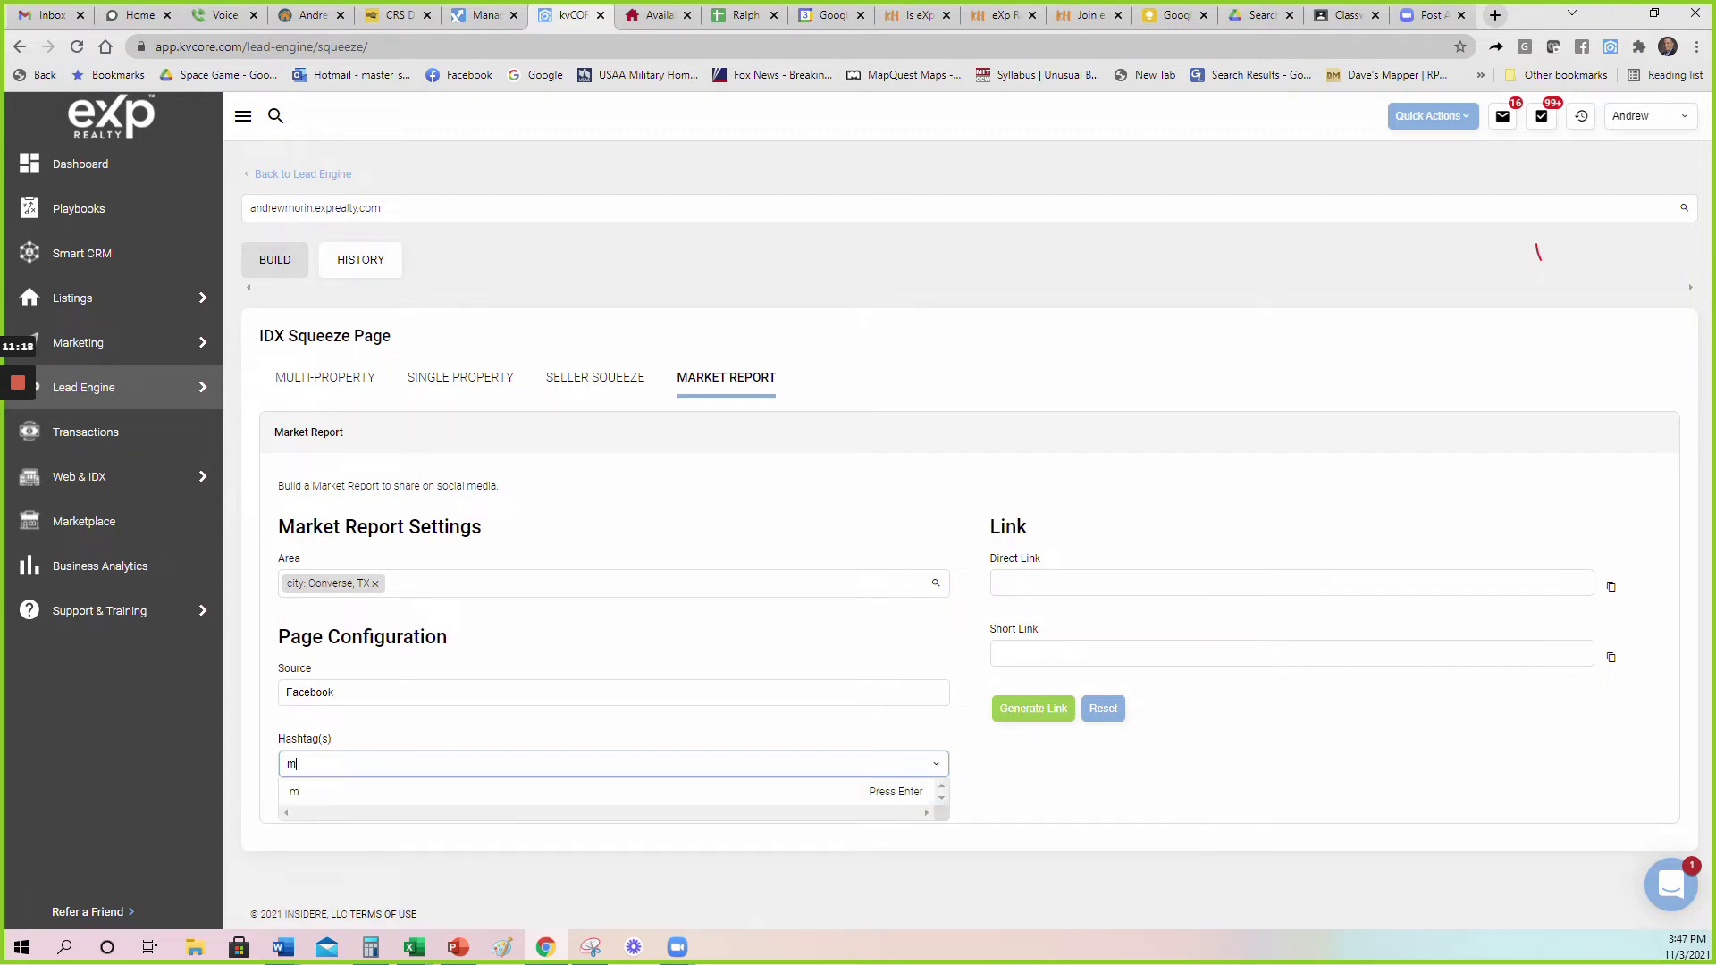
pyautogui.write('r_converse')
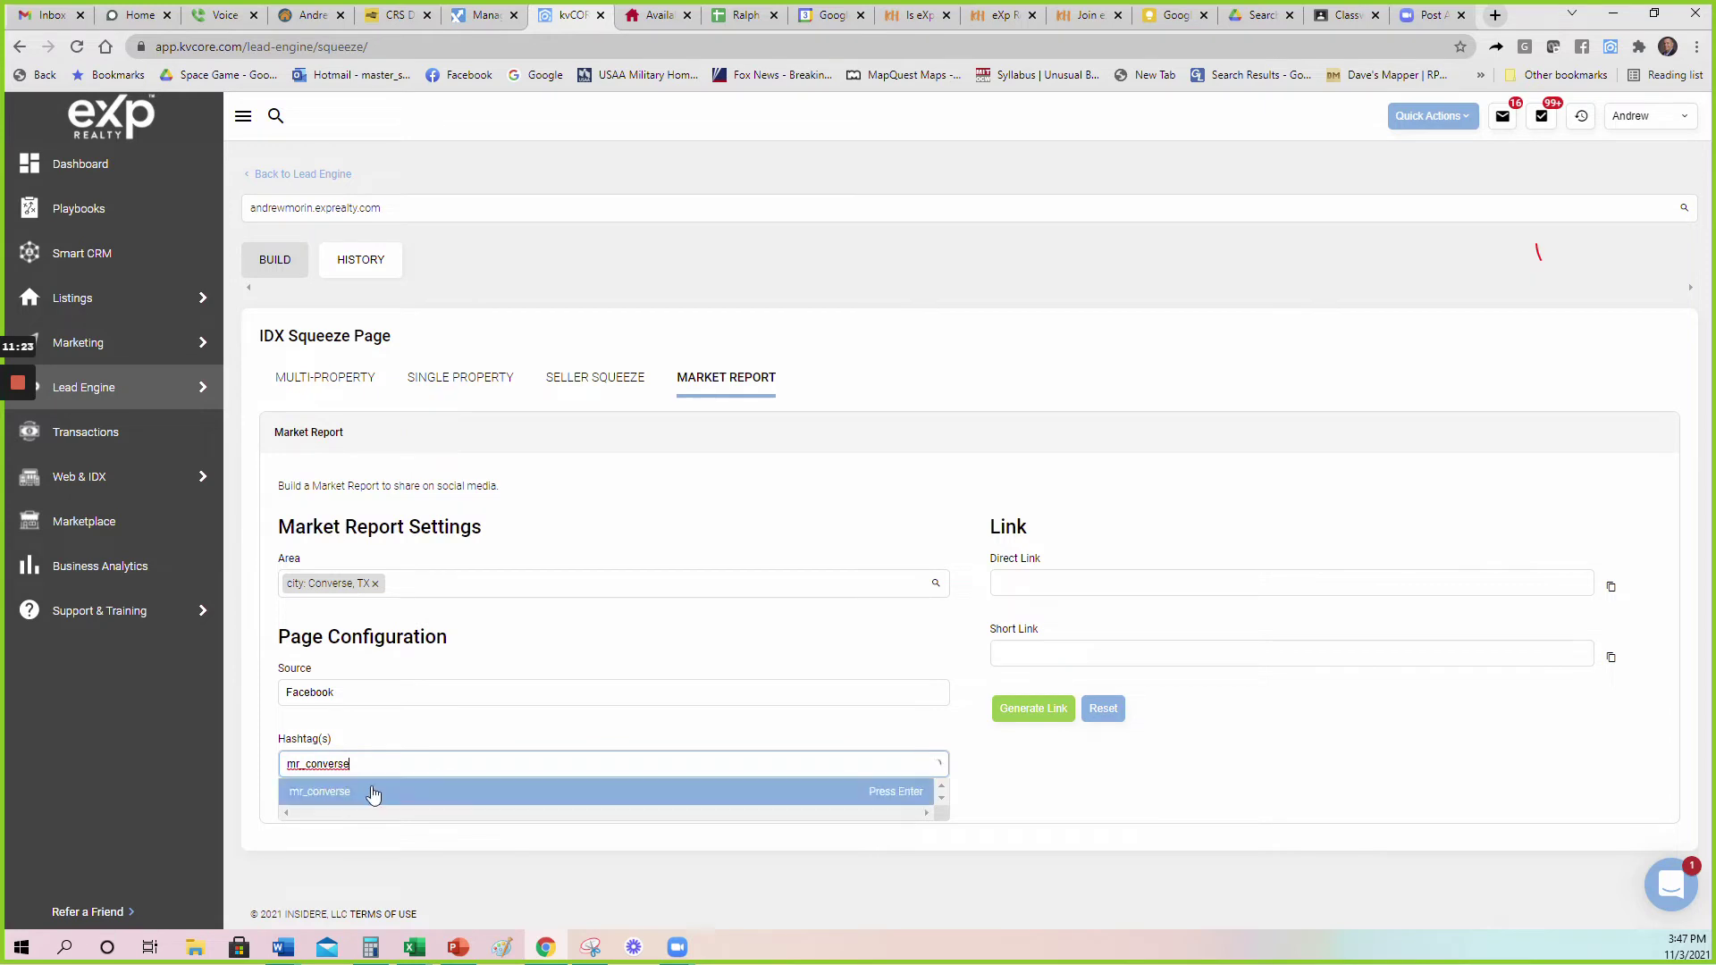
pyautogui.click(372, 793)
pyautogui.click(1034, 708)
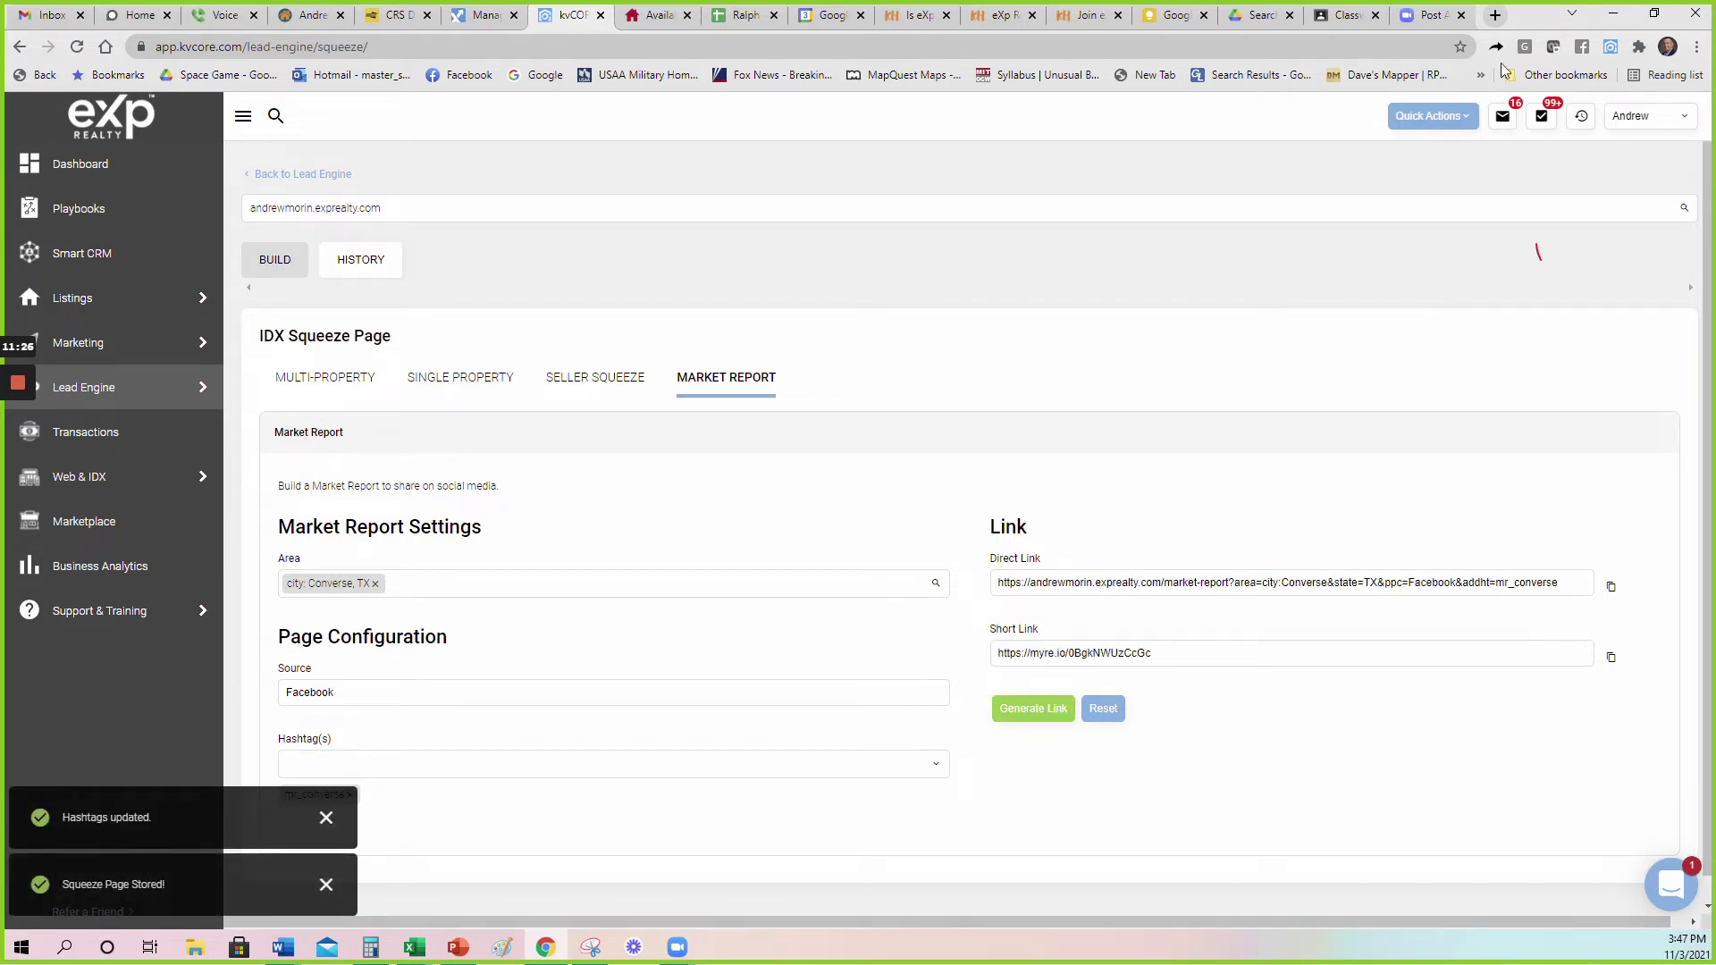
pyautogui.click(1495, 15)
# Search Google for 'qr monbkey' and open the QRCode Monkey result.
pyautogui.click(805, 374)
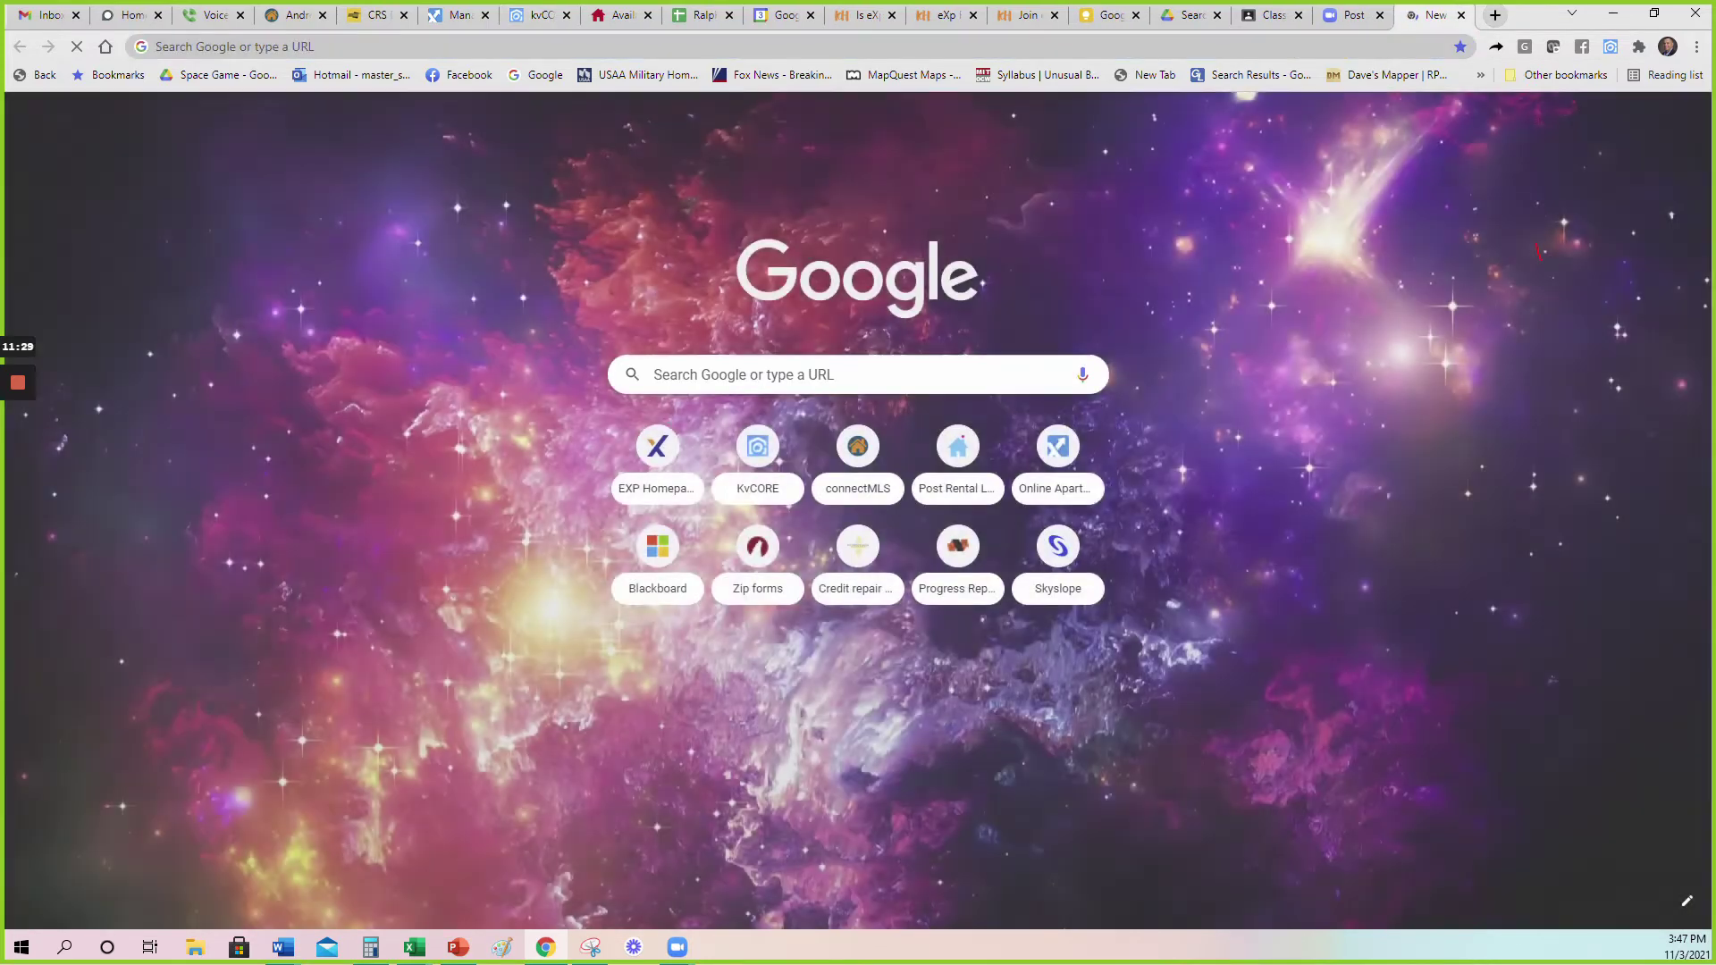
pyautogui.write('q')
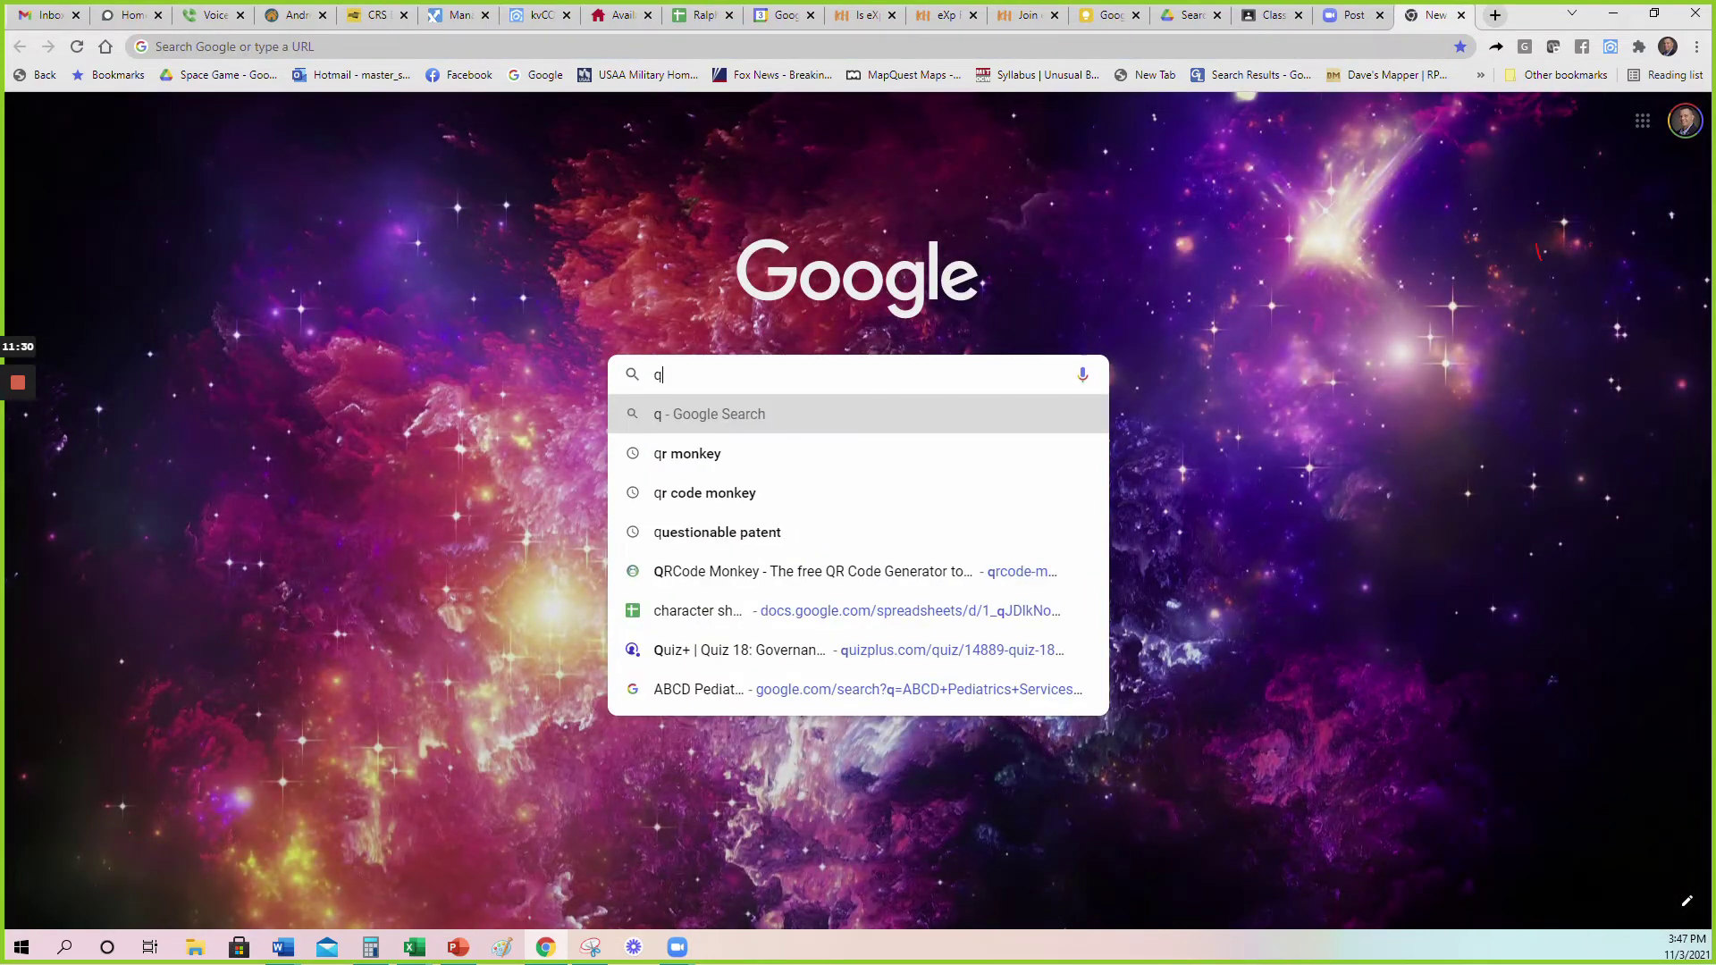
pyautogui.write('r monbkey')
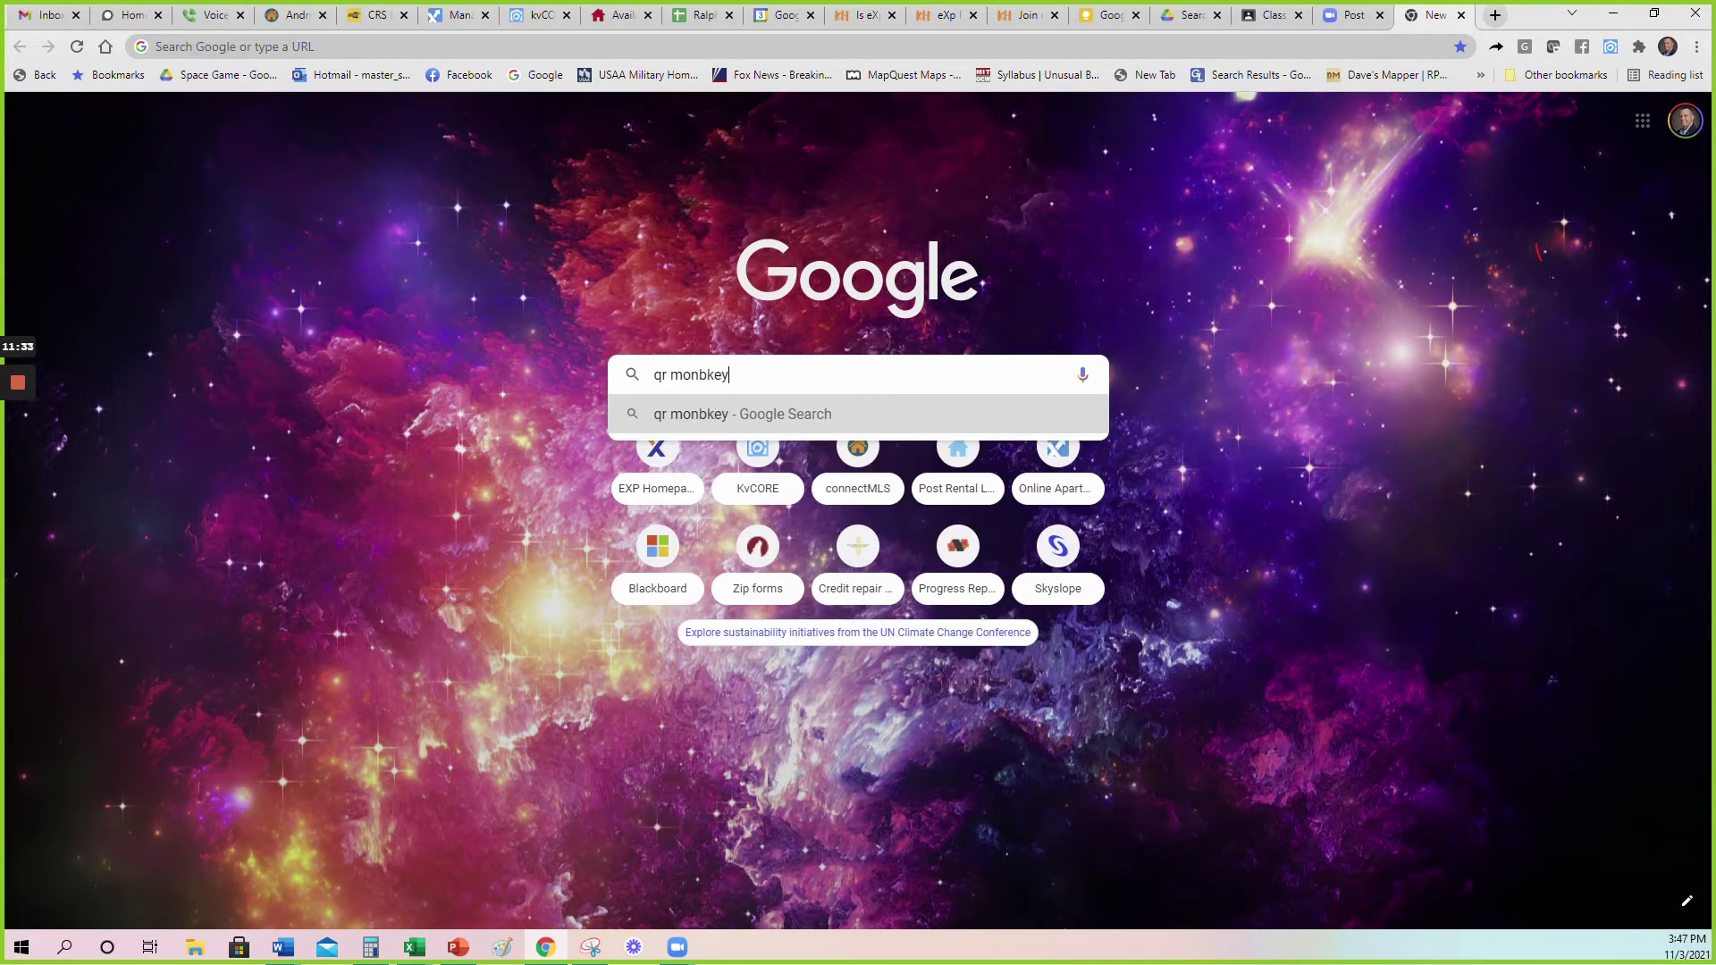
pyautogui.press('Return')
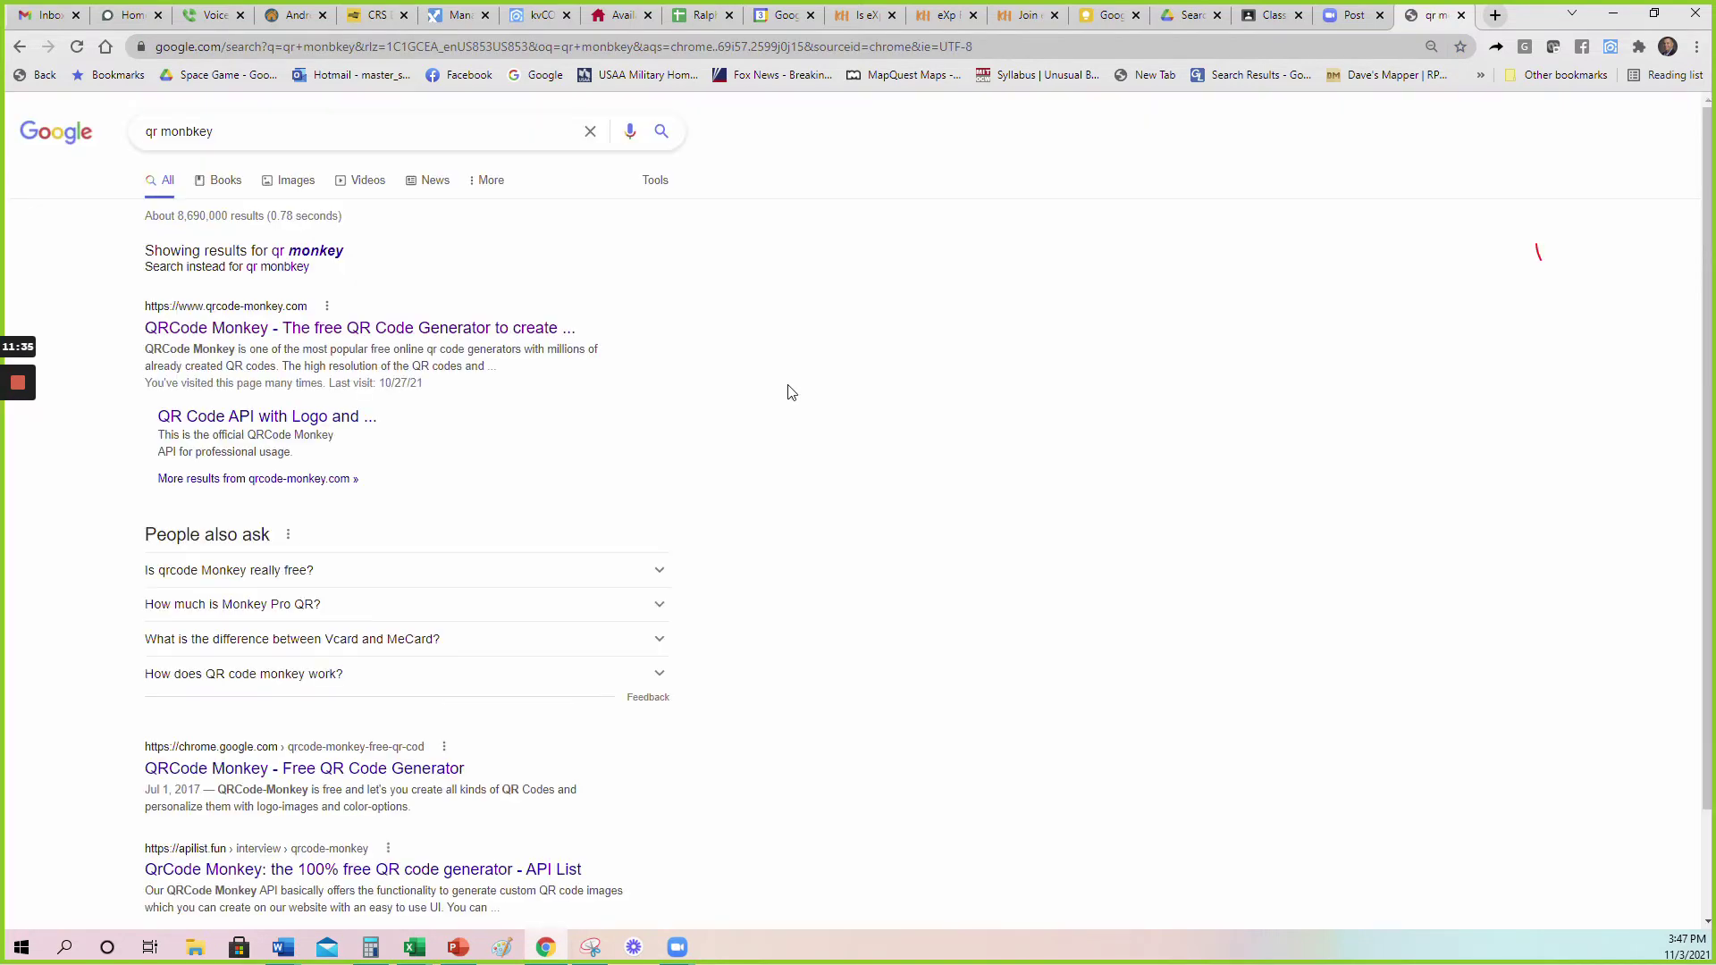
pyautogui.click(324, 258)
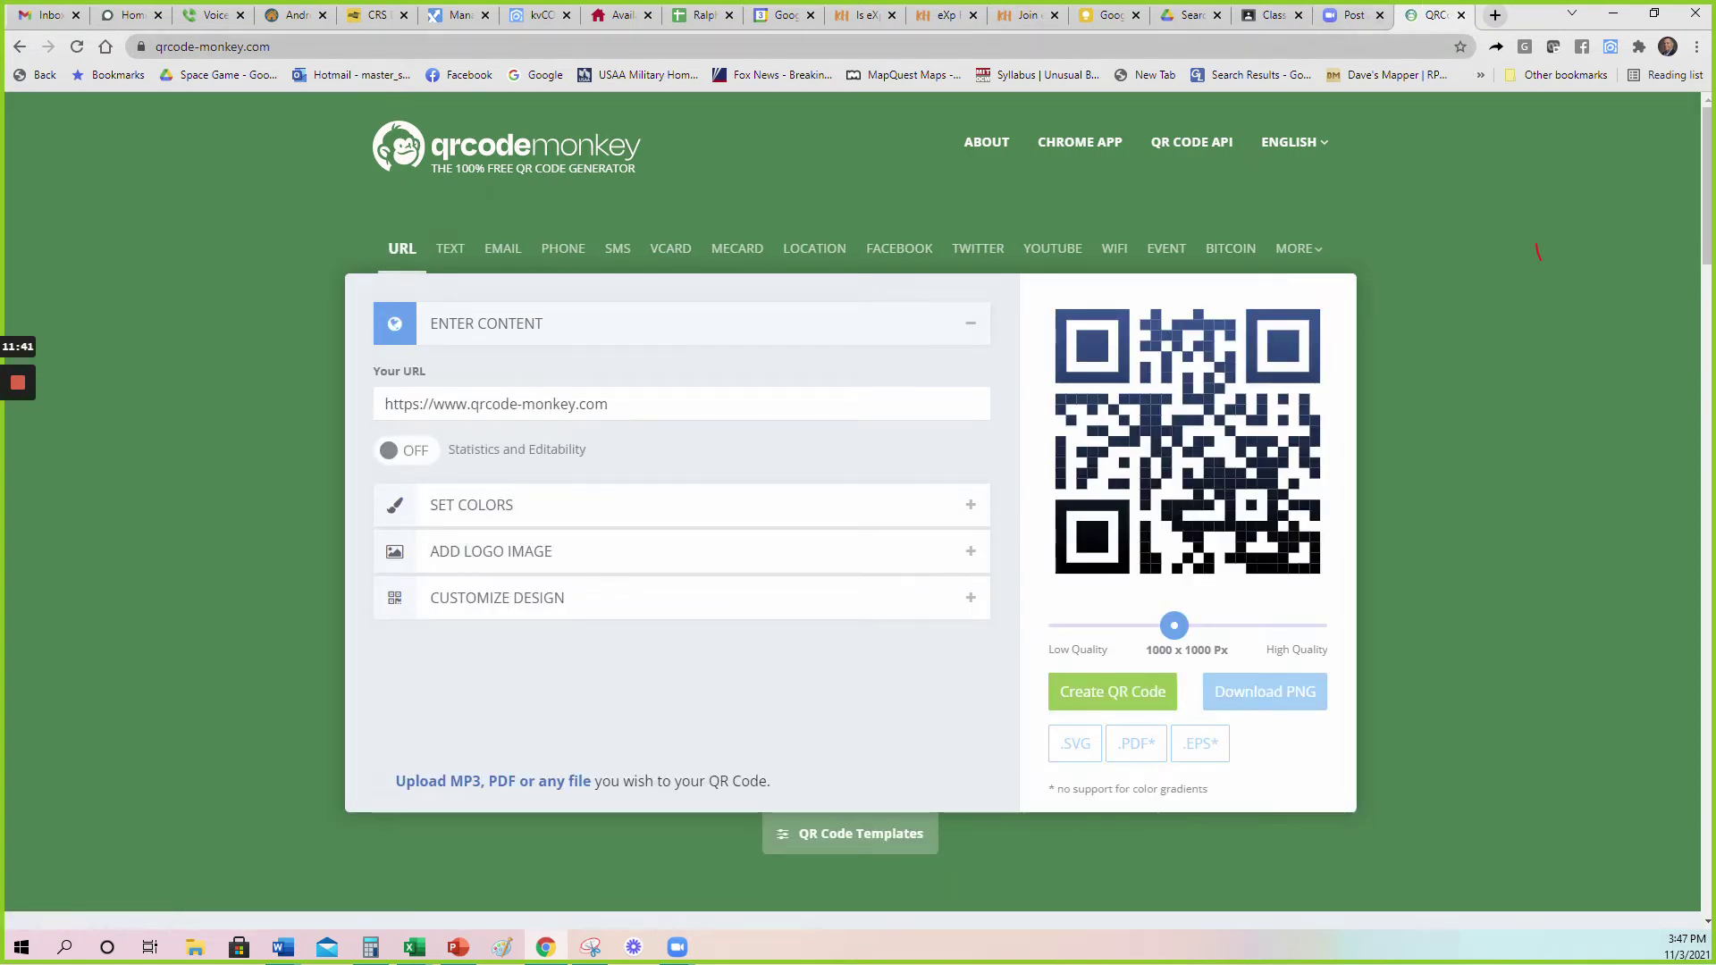
# Create a QR code in QR Code Monkey from the kvCORE market report's short link.
pyautogui.click(542, 16)
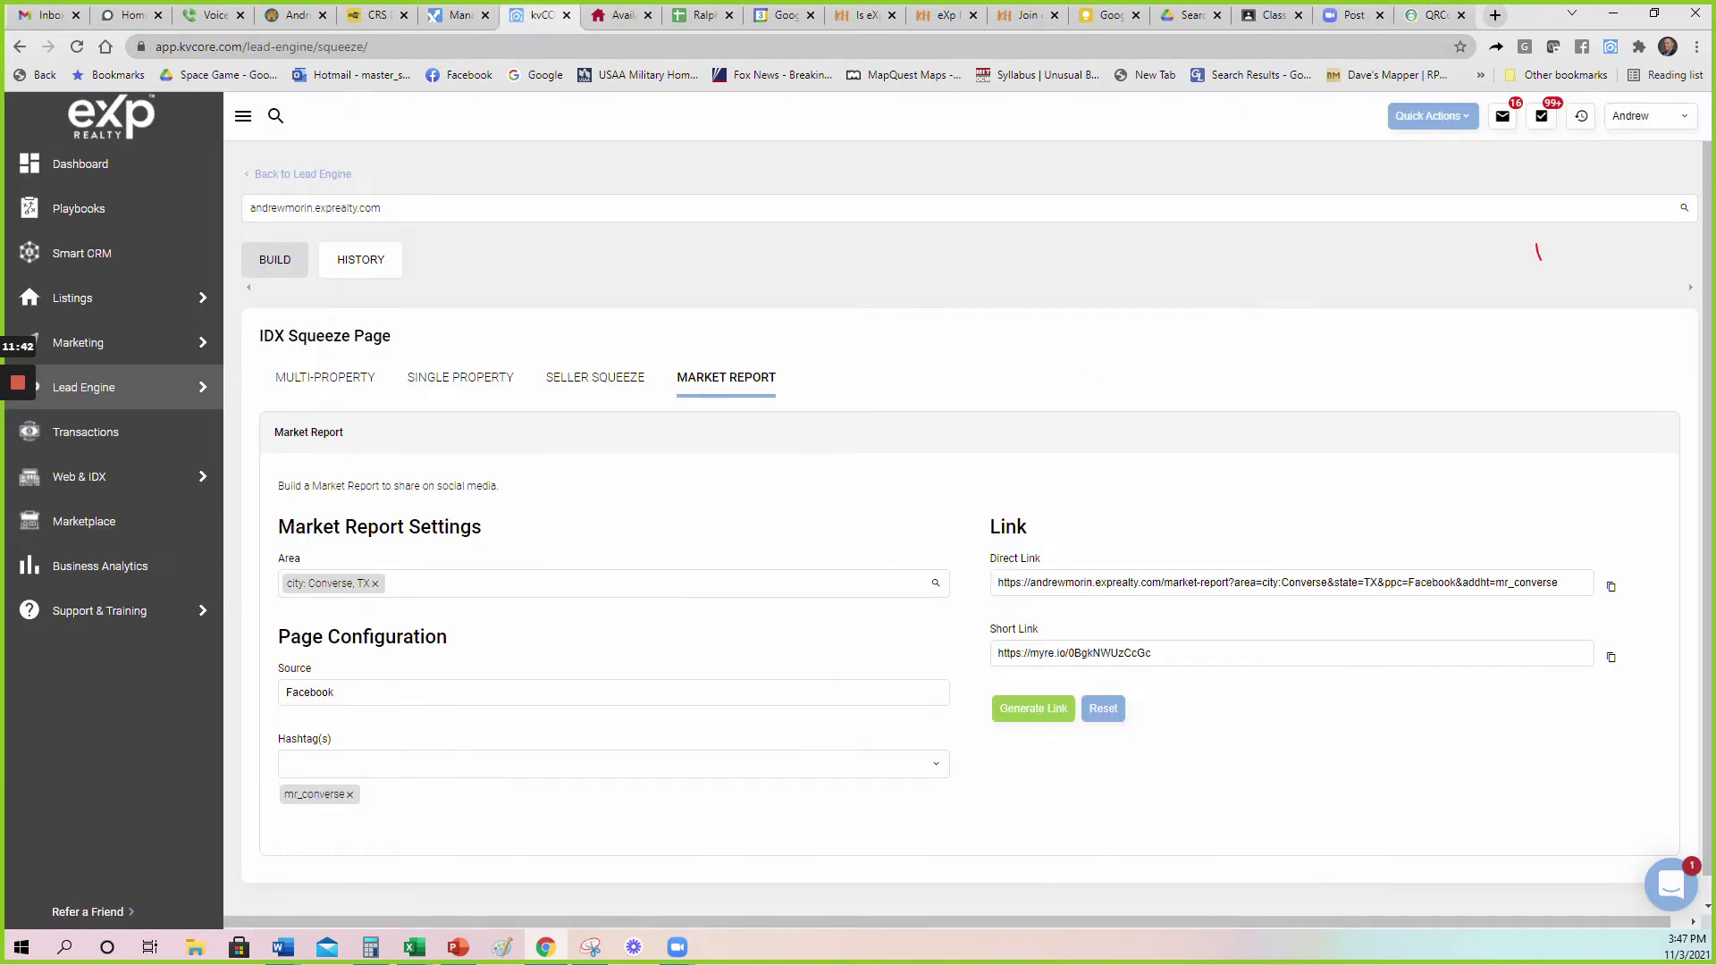
pyautogui.click(1611, 658)
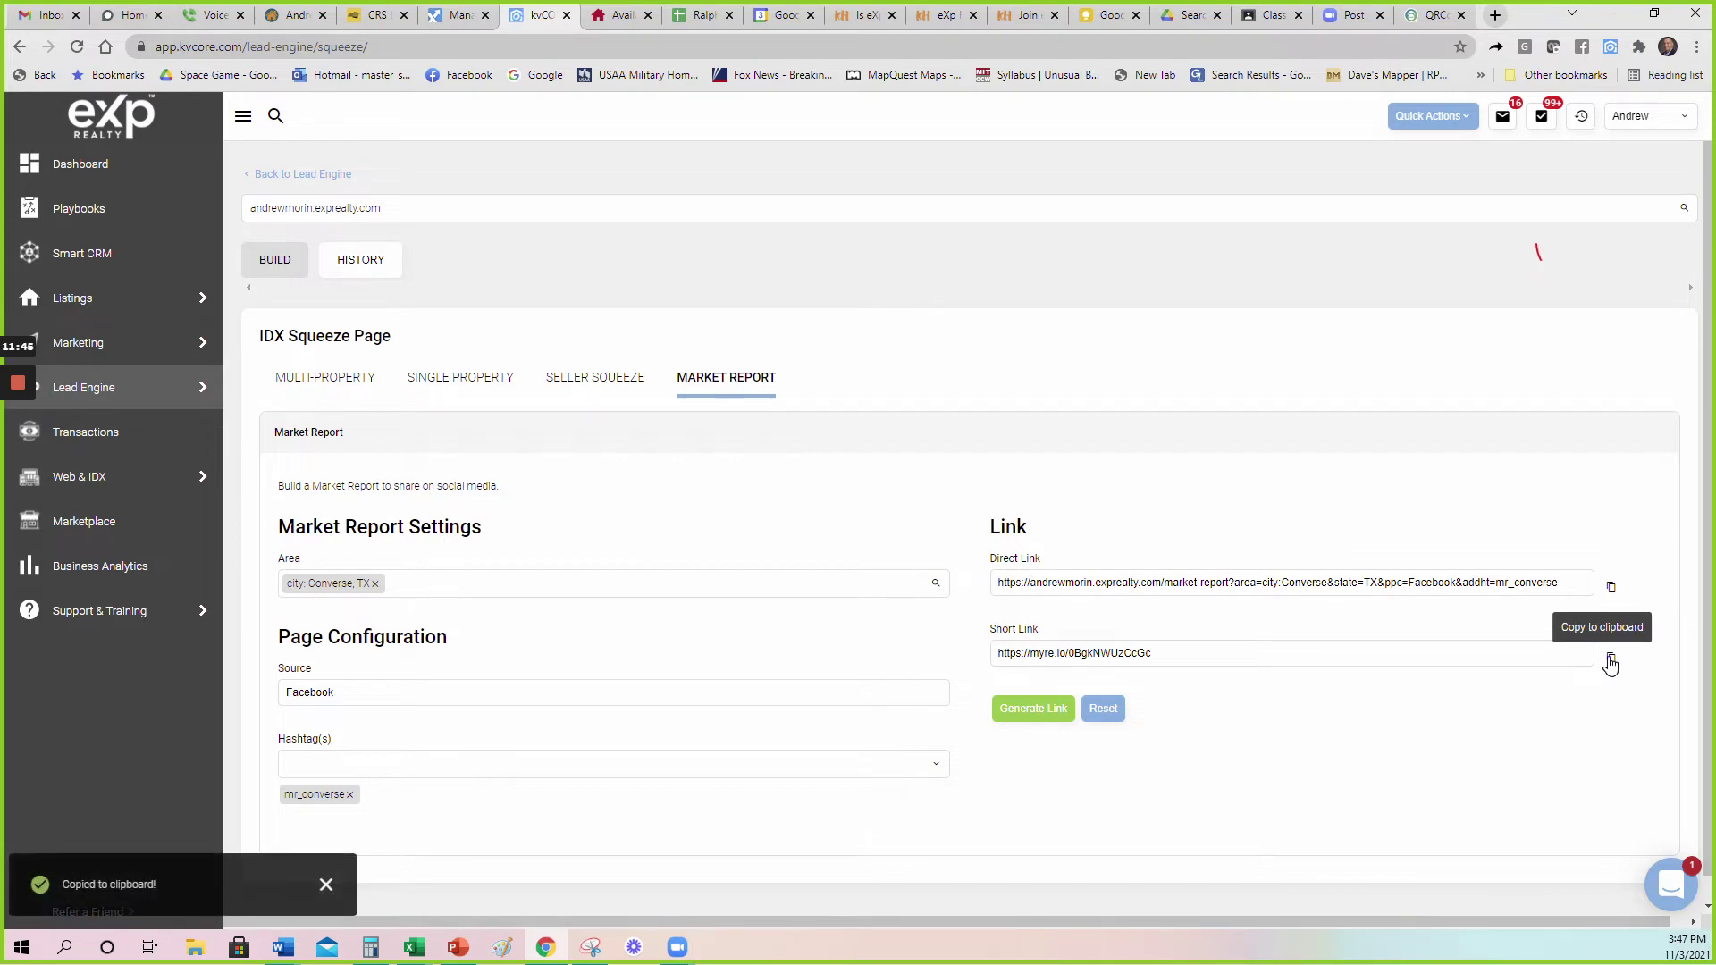
pyautogui.click(1438, 18)
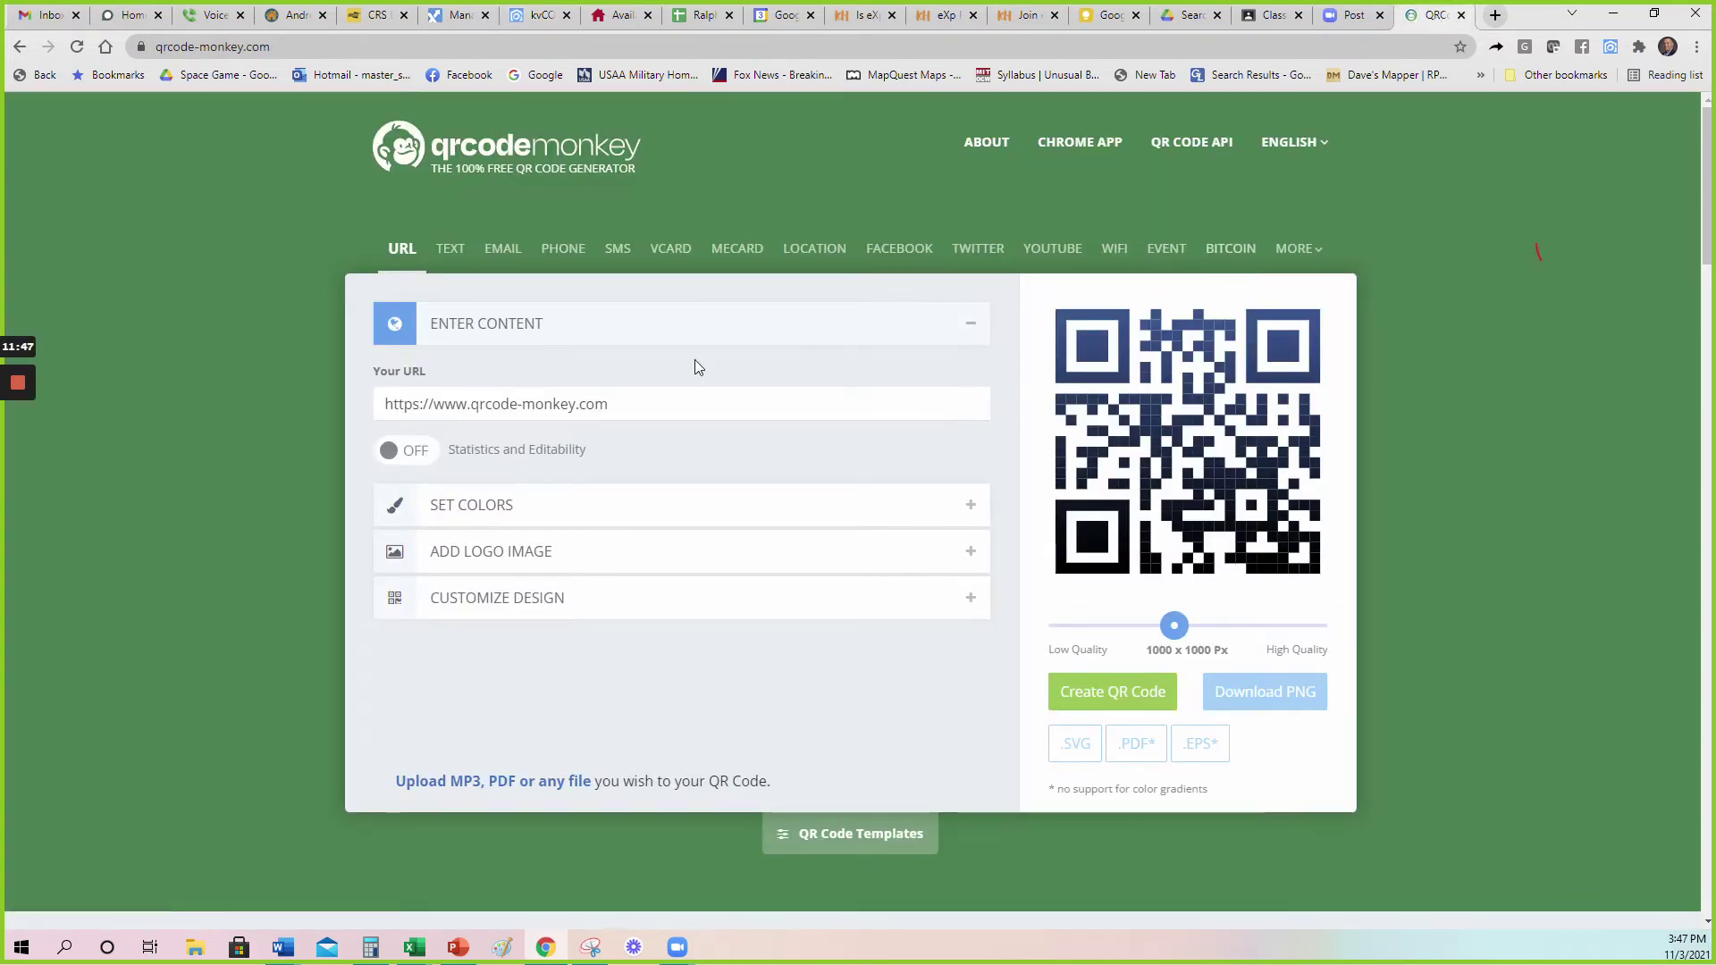
pyautogui.moveTo(655, 396); pyautogui.dragTo(281, 394)
pyautogui.hotkey('ctrl', 'v')
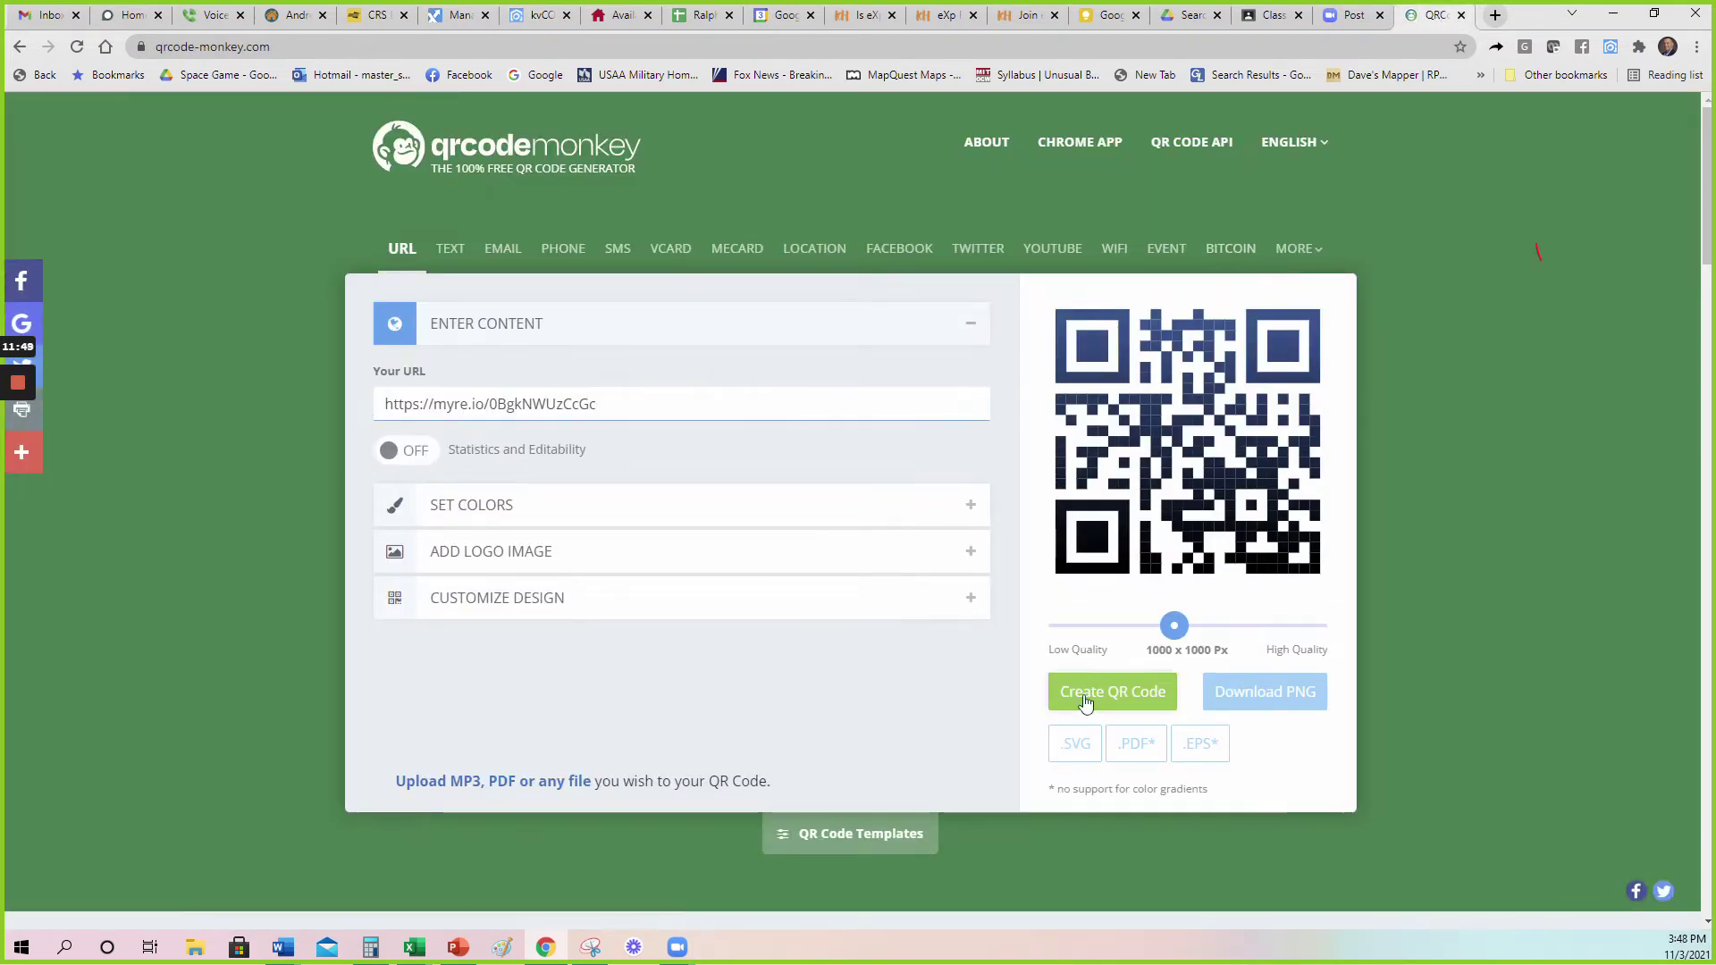
pyautogui.click(1086, 701)
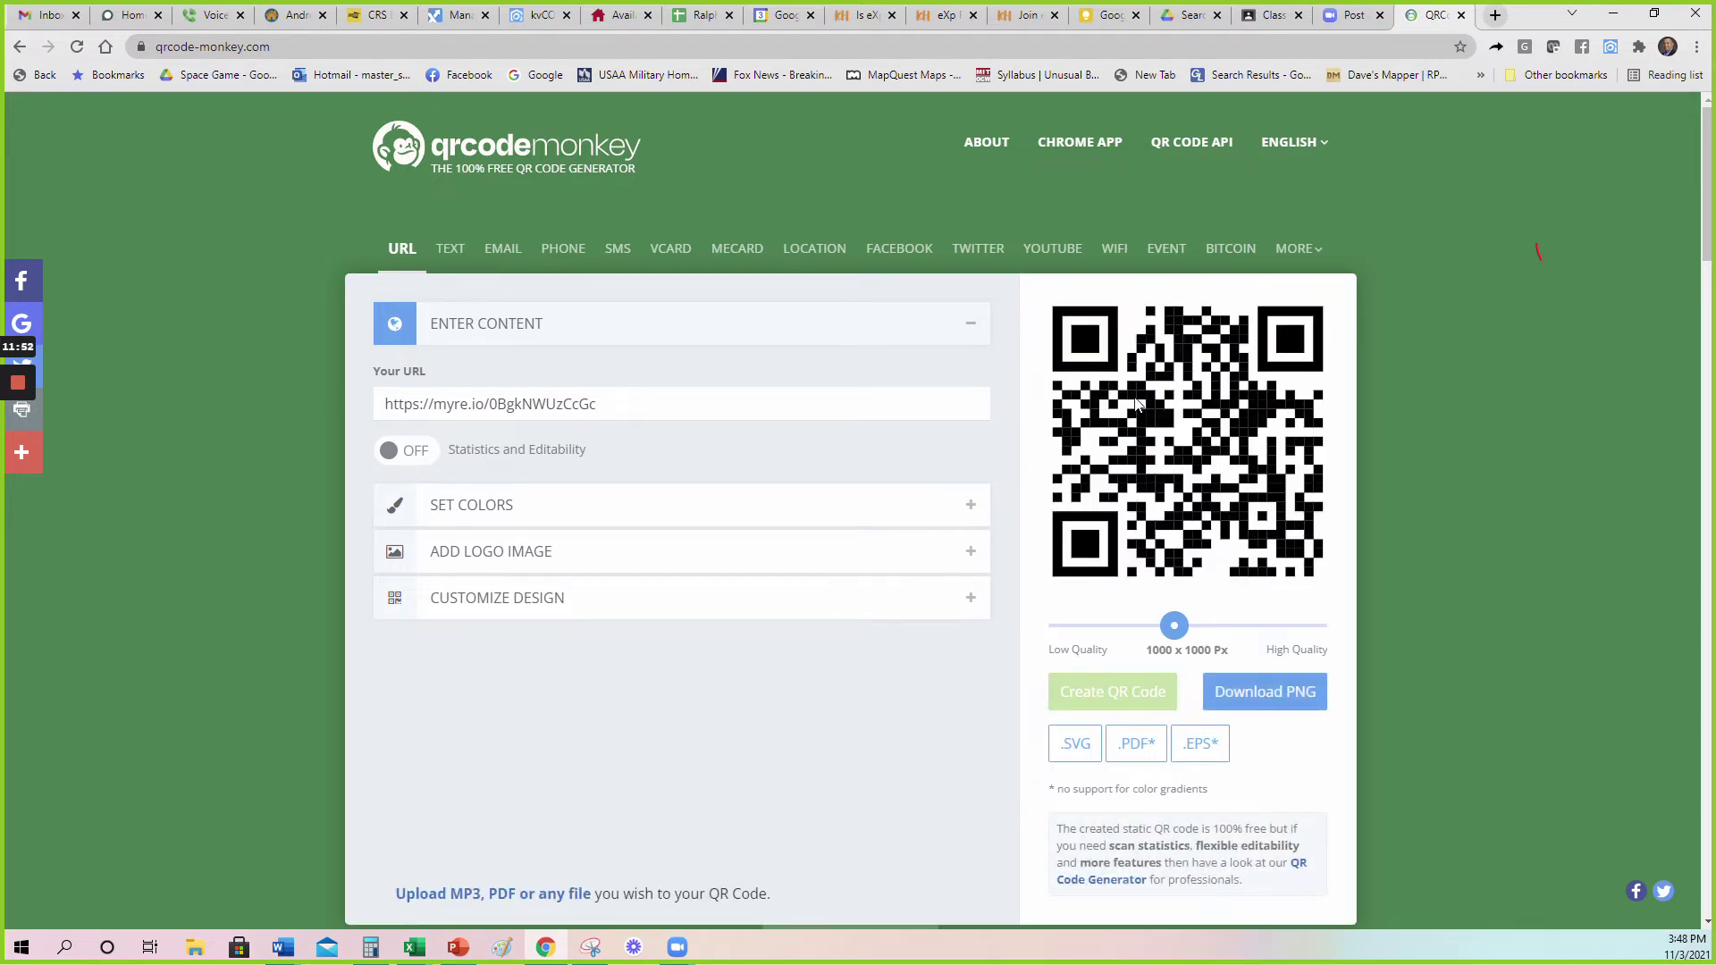
# Download the QR code as PNG 'qr-code converse Market report' and close the ad.
pyautogui.click(1267, 697)
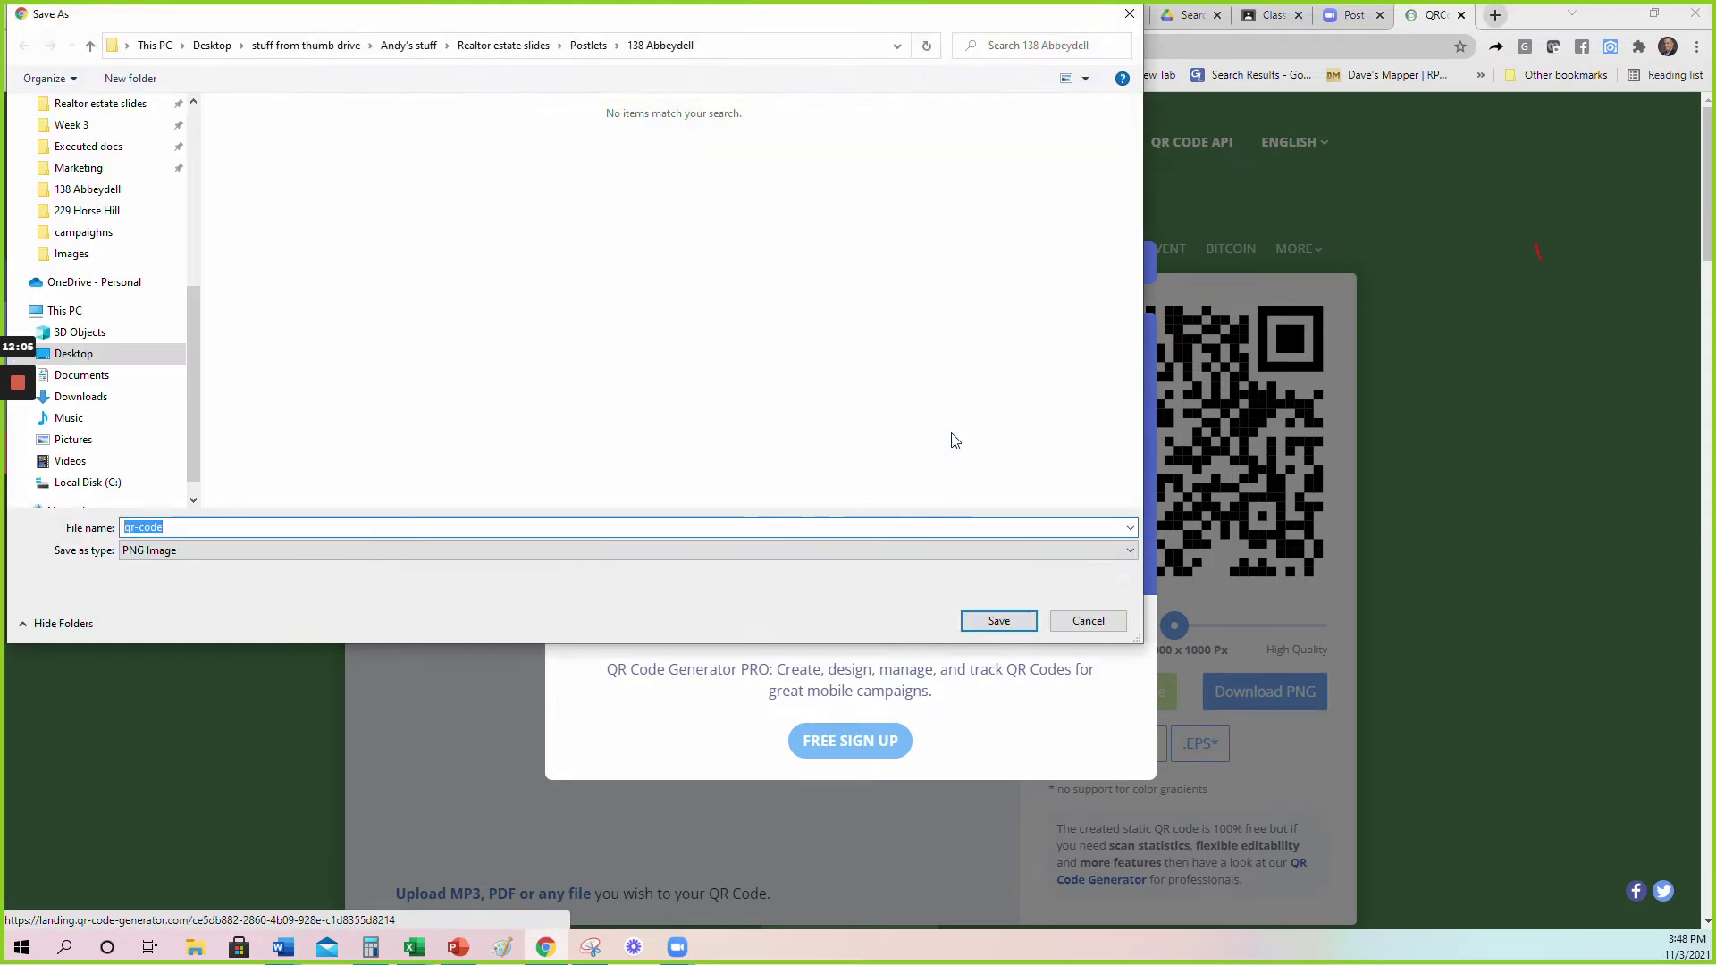
pyautogui.click(170, 528)
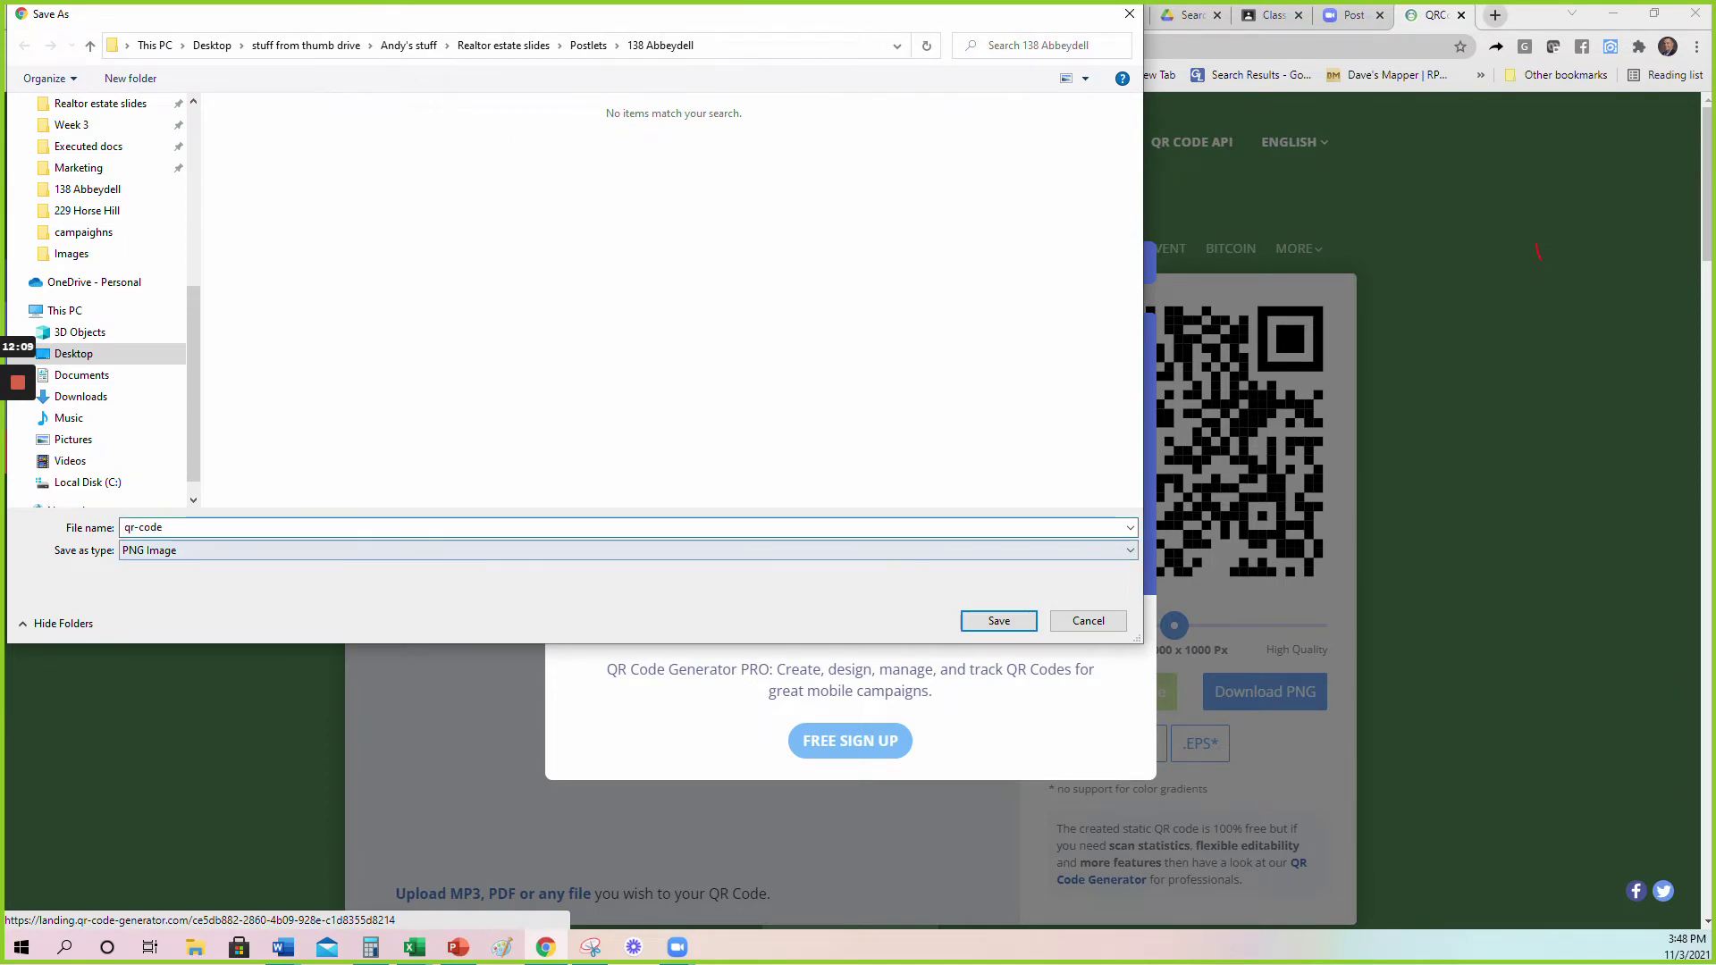
pyautogui.write('con')
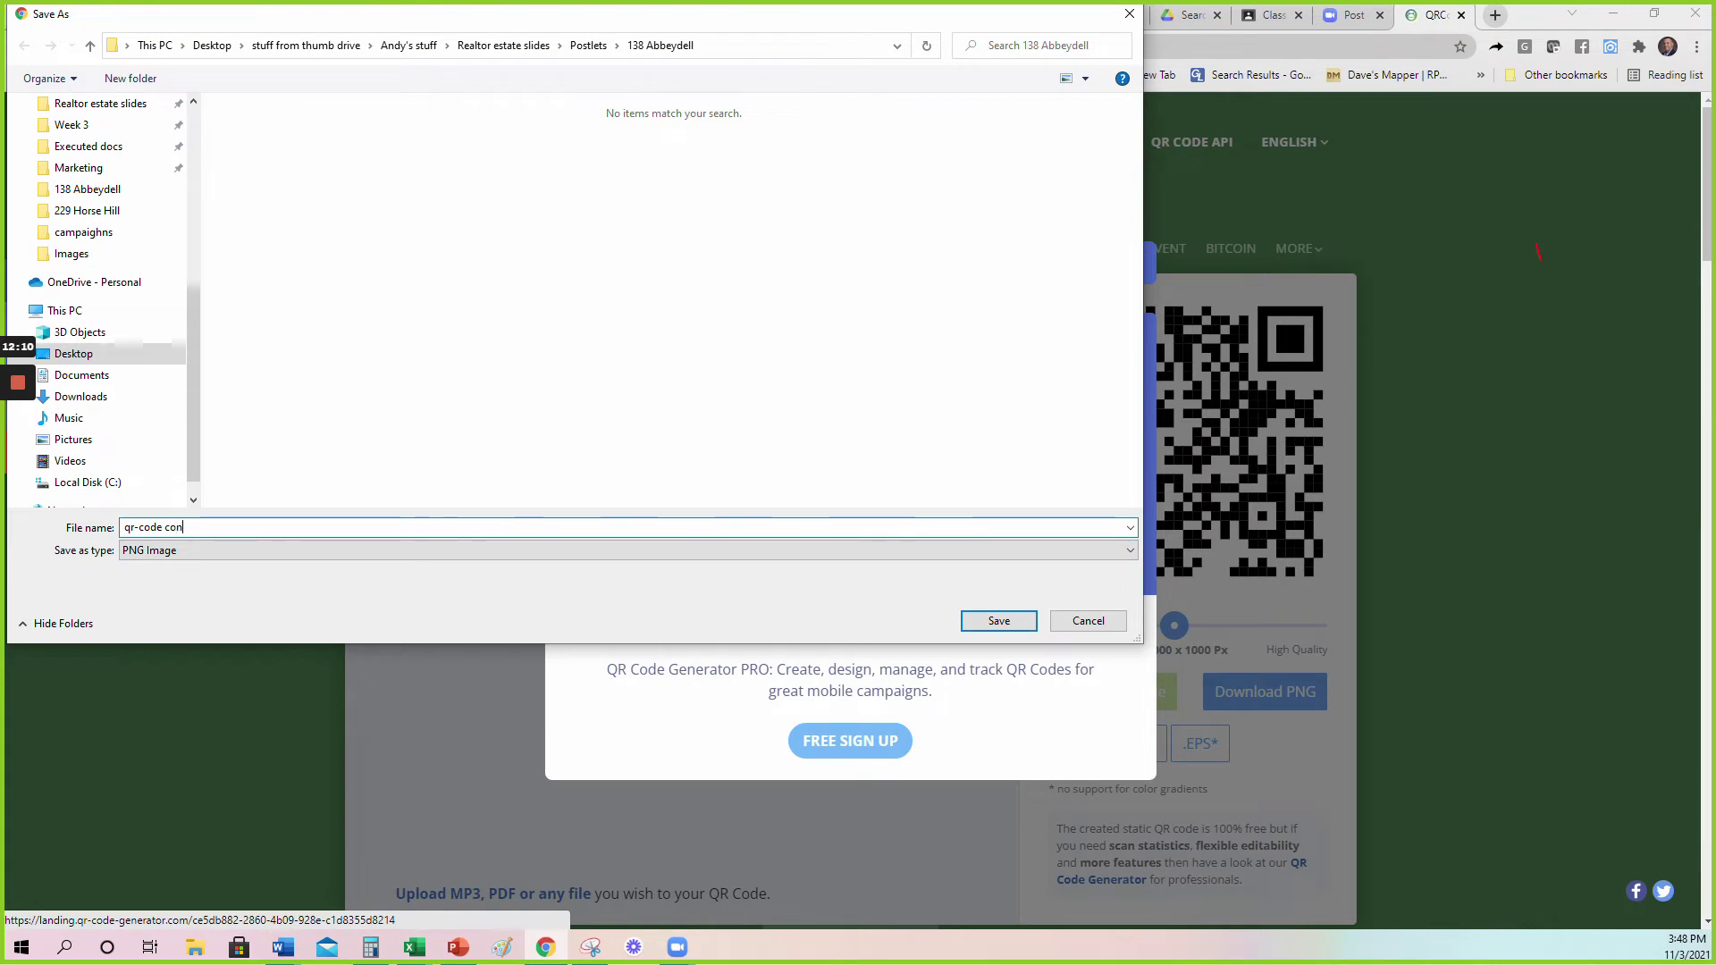
pyautogui.write('verse Market report')
pyautogui.click(1019, 623)
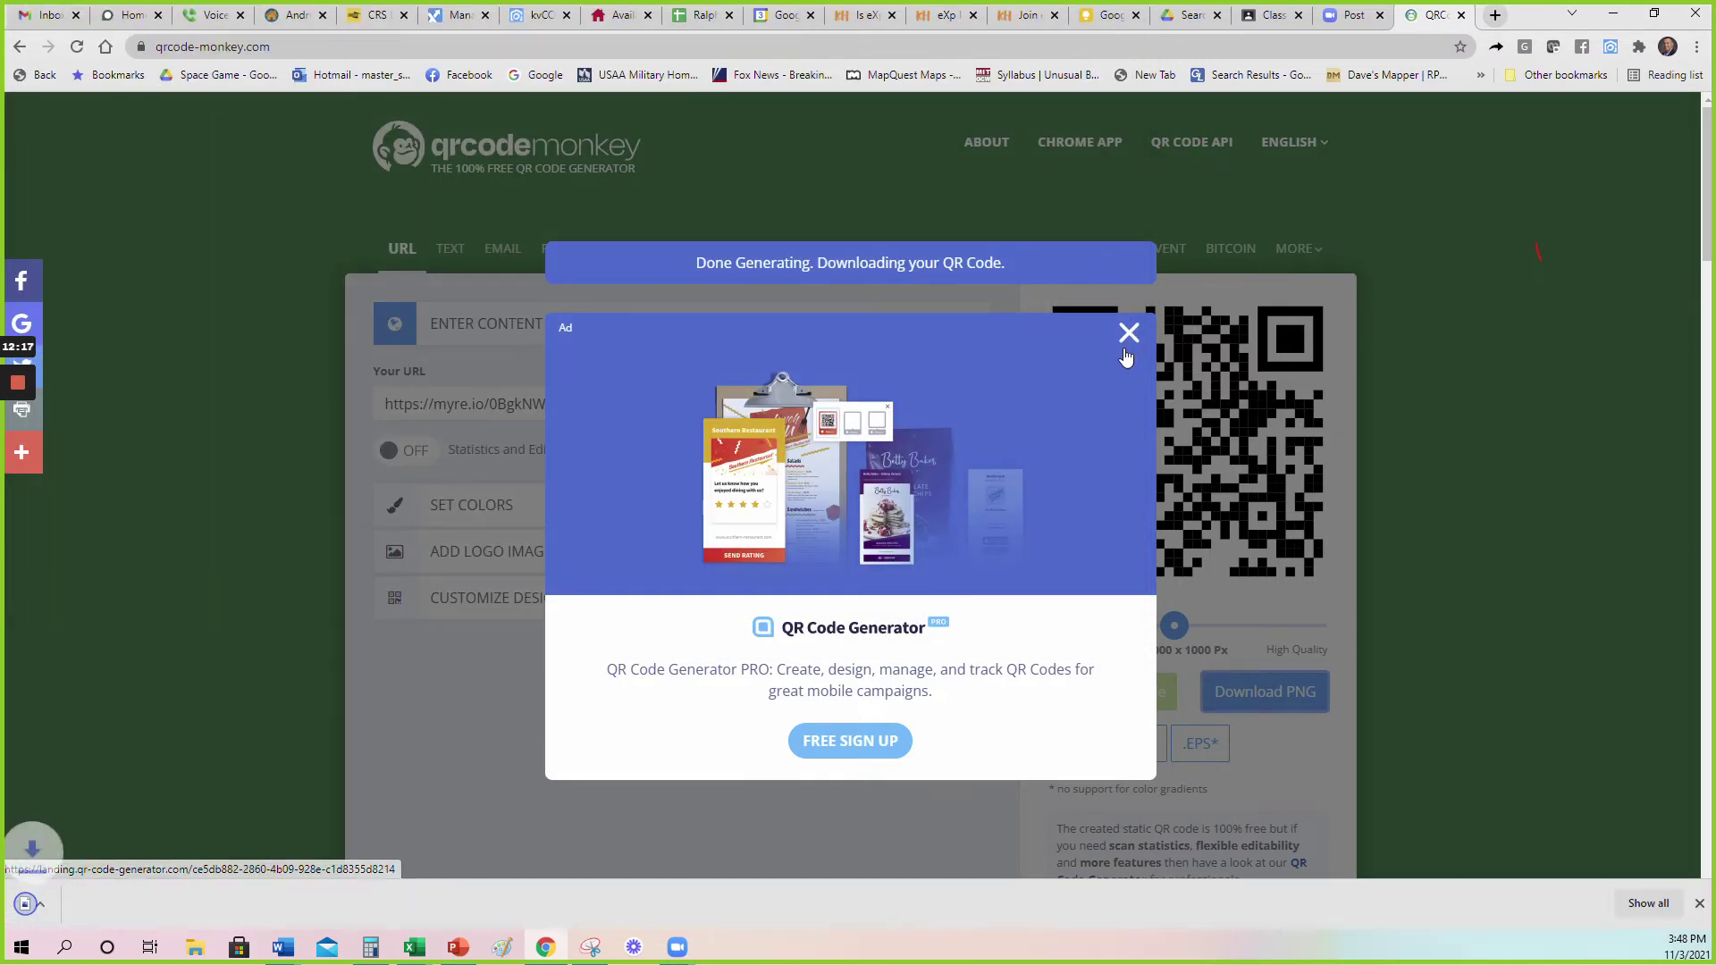
pyautogui.click(1129, 309)
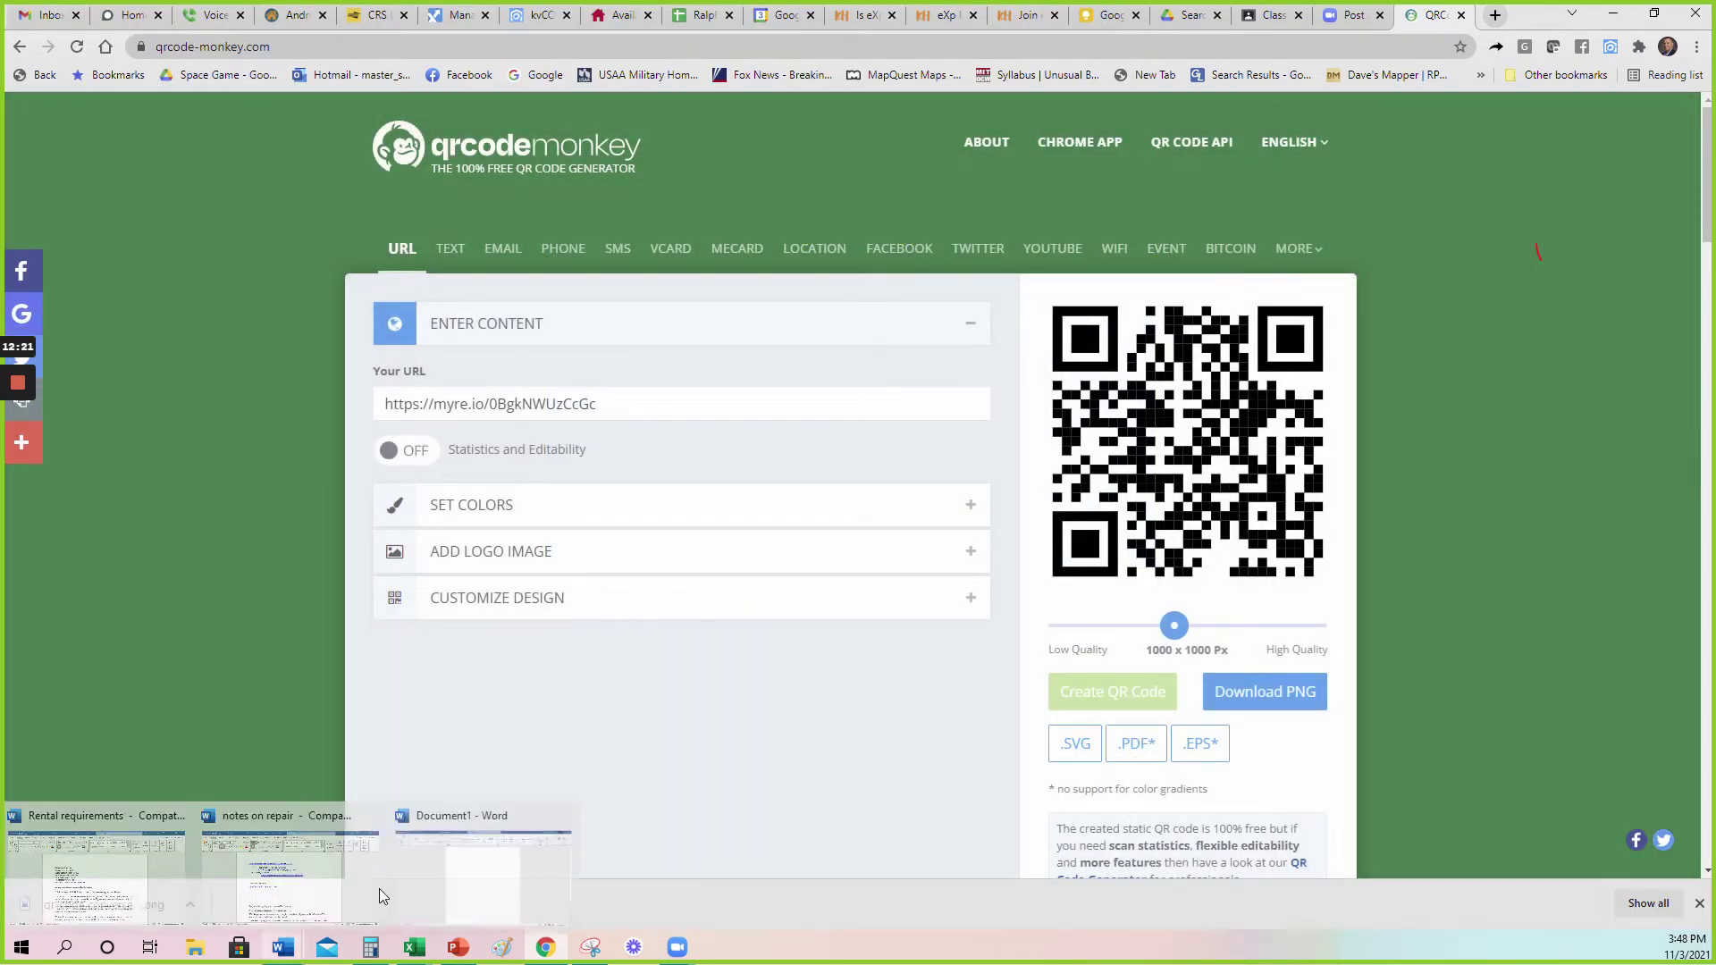
# Load the copied short link in a new tab to open the Converse, TX market report.
pyautogui.click(1496, 16)
pyautogui.hotkey('ctrl', 'v')
pyautogui.press('Return')
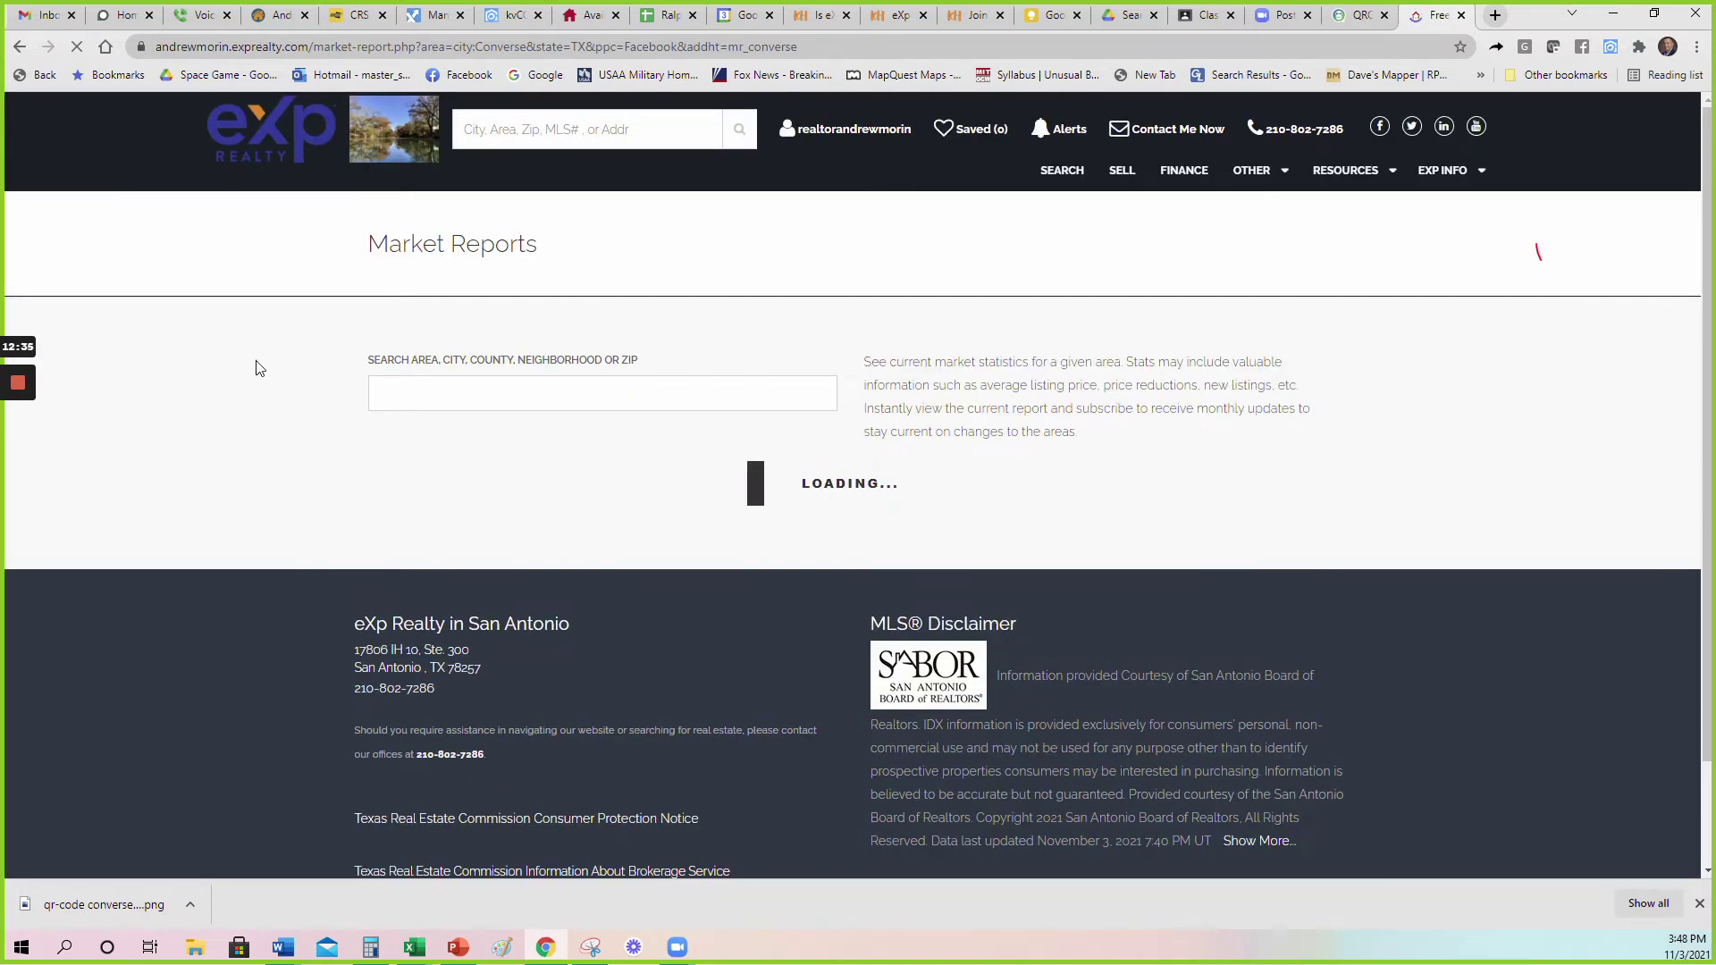
pyautogui.scroll(-1, 307, 452)
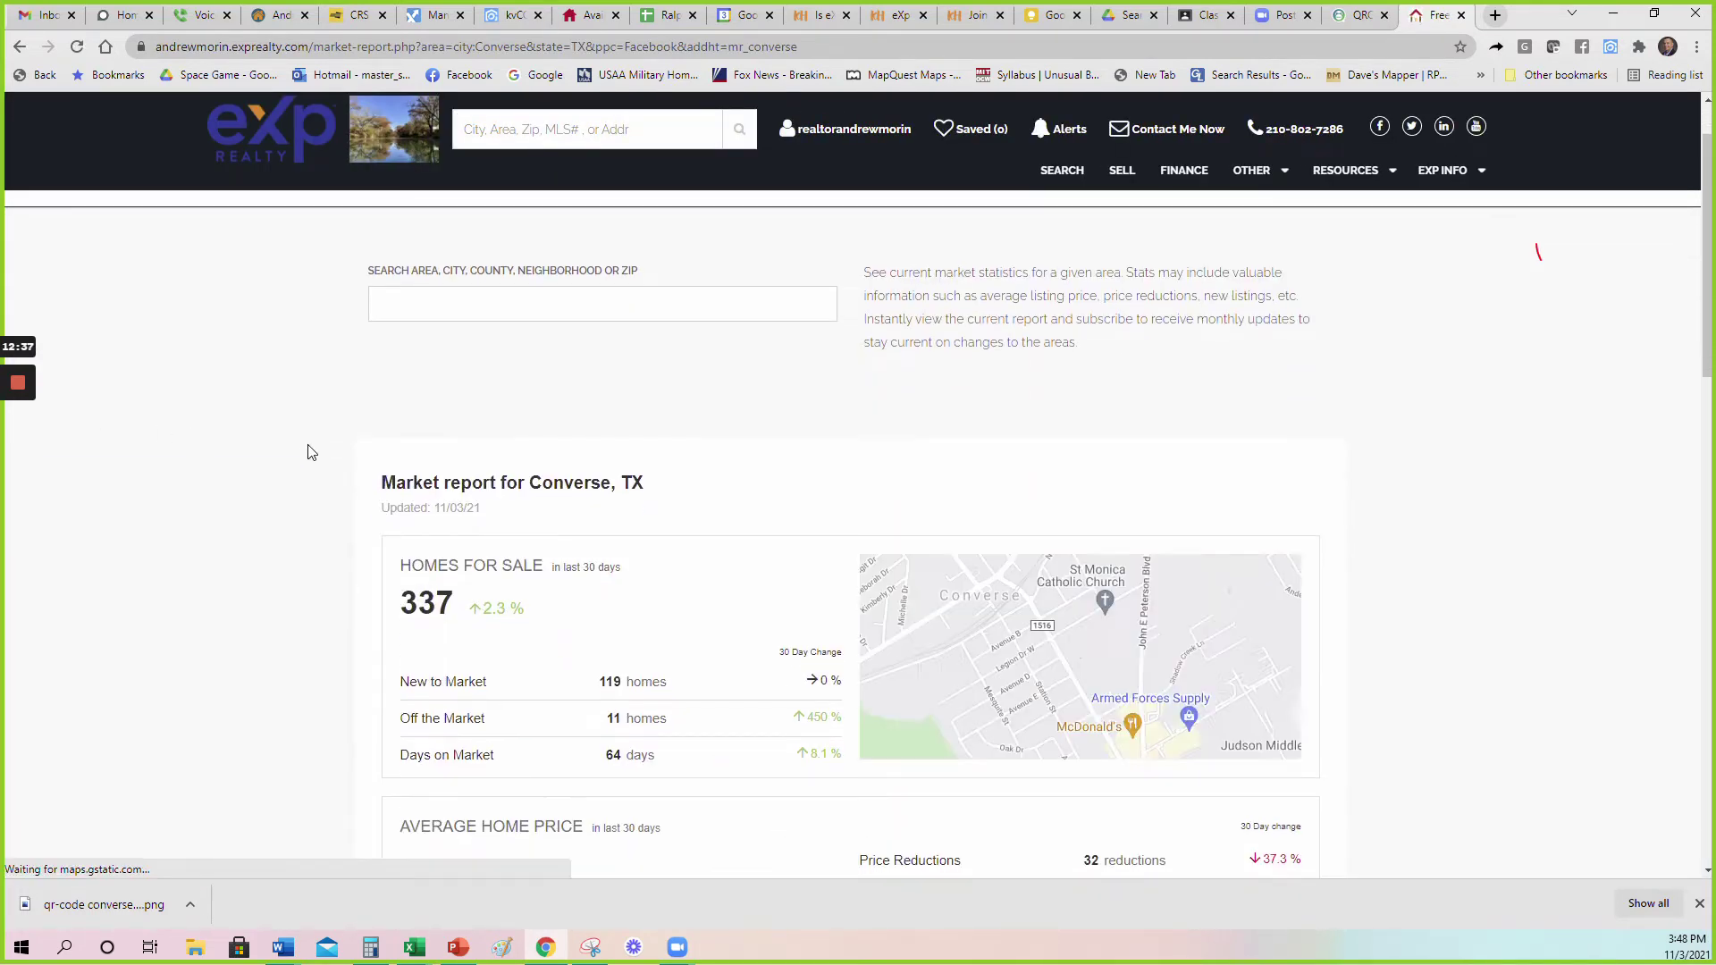
pyautogui.scroll(-3, 307, 452)
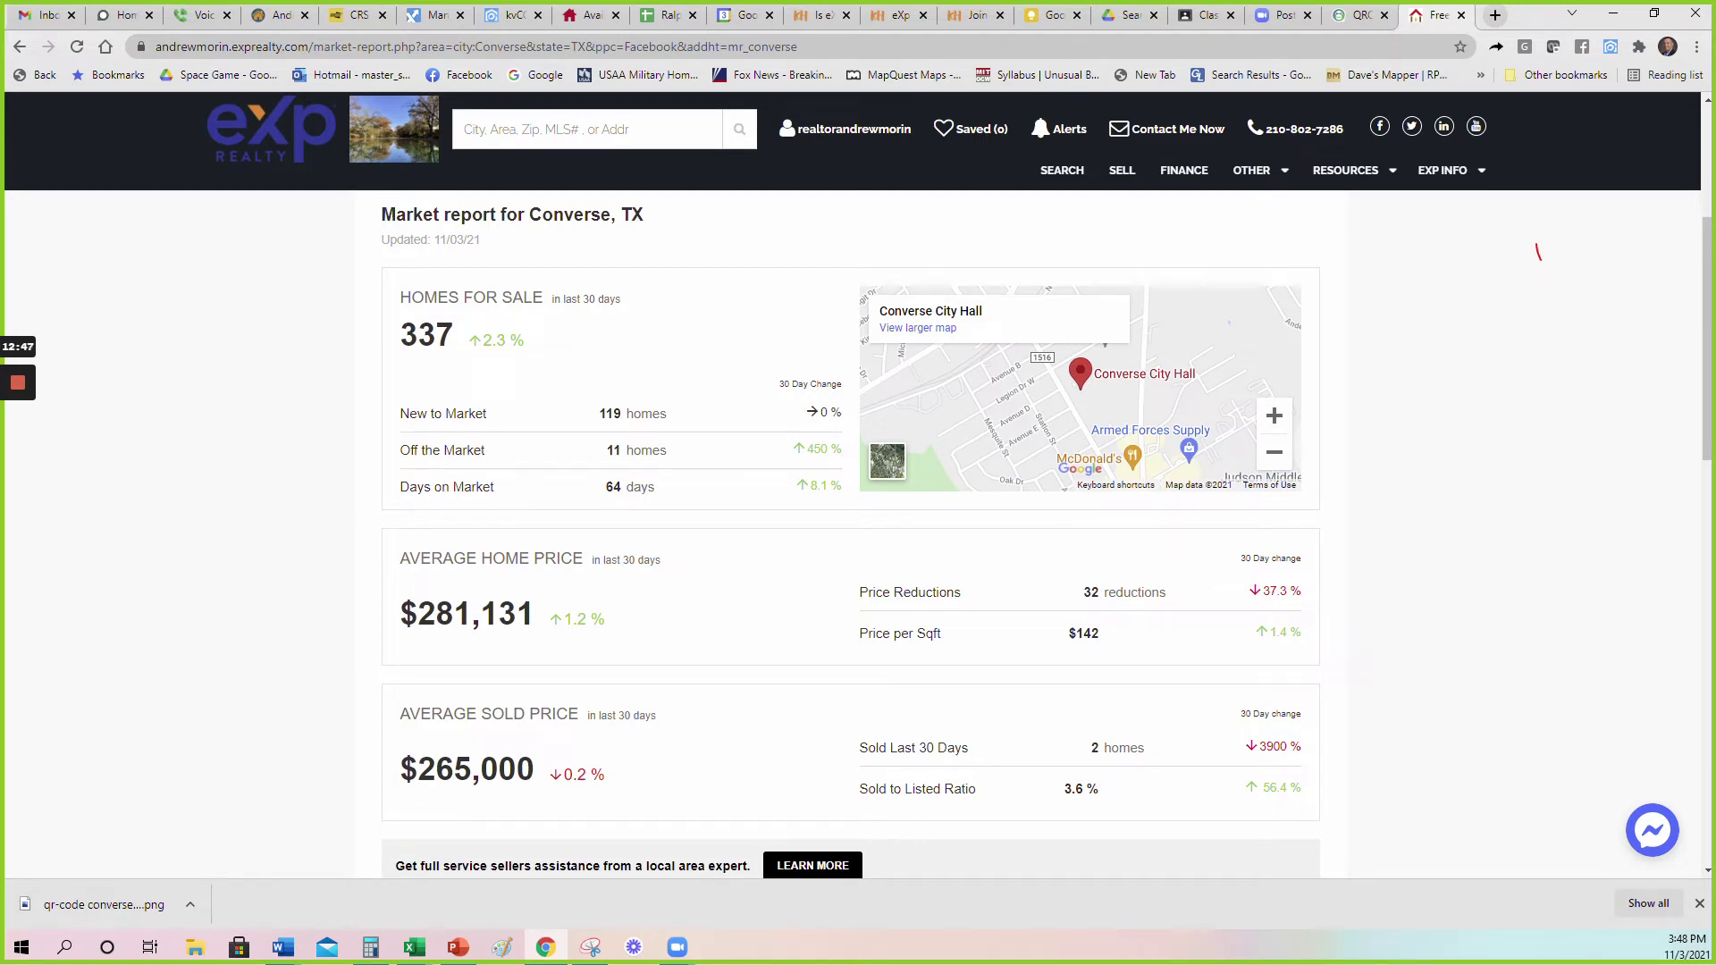
# Highlight key figures: Off the Market change, $265,000 sold price, 0.2 % change, home price, 3.6 % ratio.
pyautogui.doubleClick(816, 449)
pyautogui.click(786, 447)
pyautogui.moveTo(808, 486); pyautogui.dragTo(845, 486)
pyautogui.scroll(-2, 684, 442)
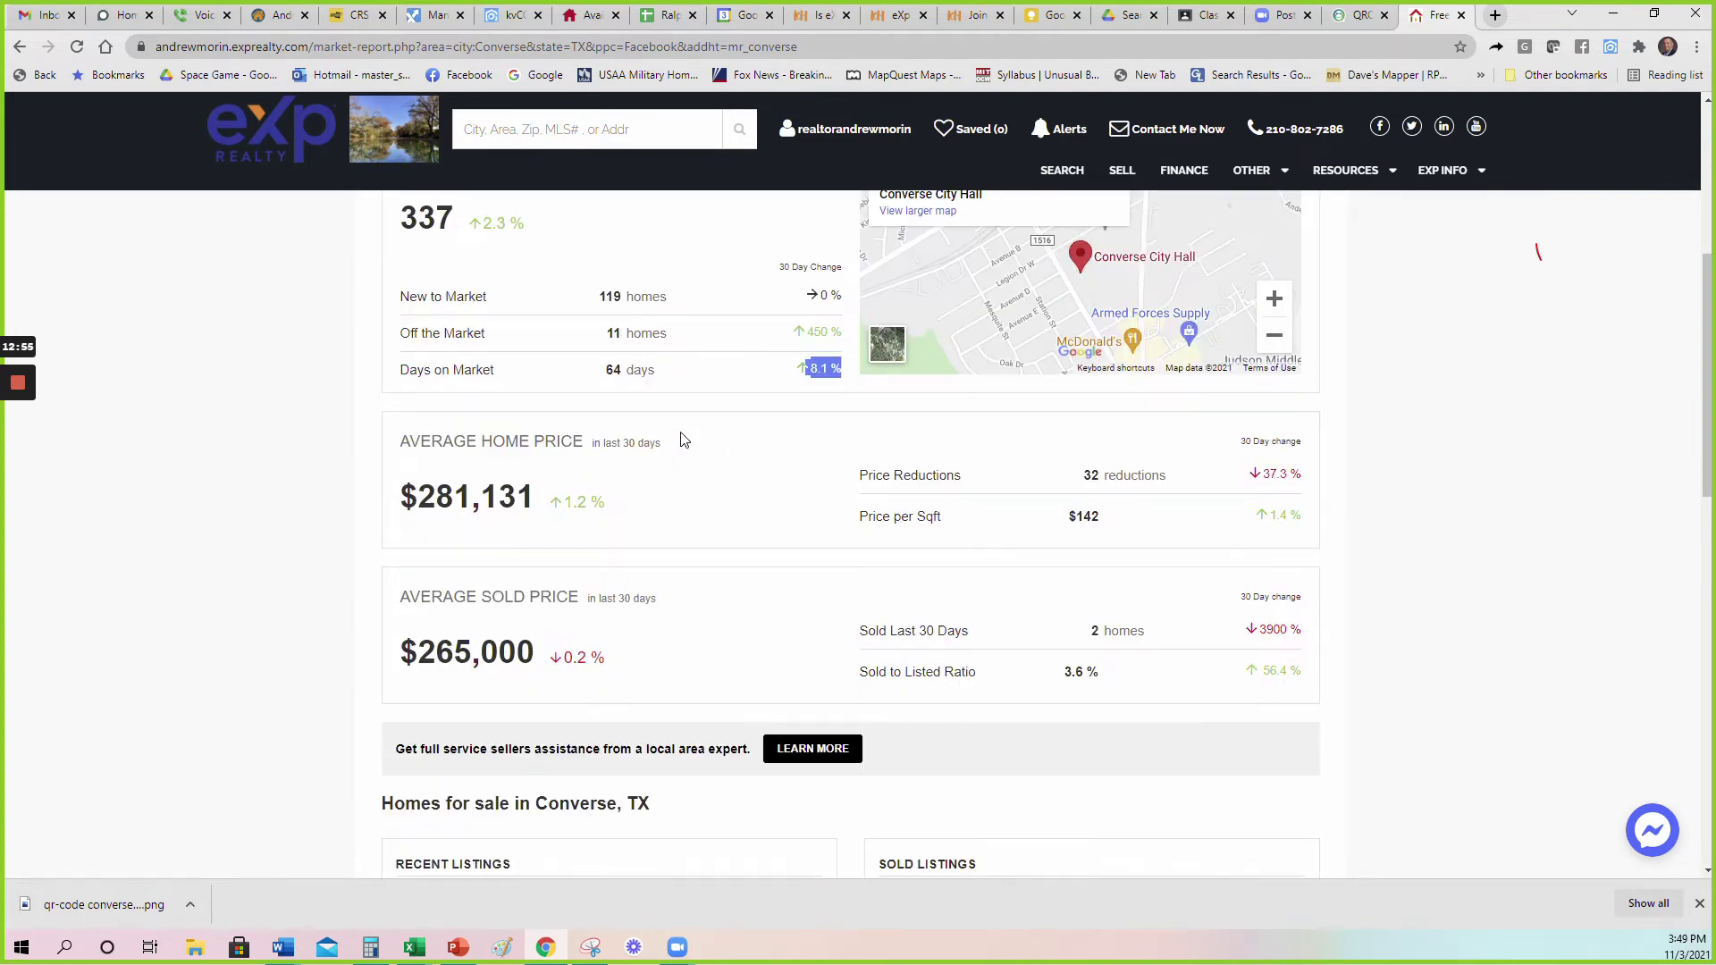
pyautogui.moveTo(547, 594); pyautogui.dragTo(390, 597)
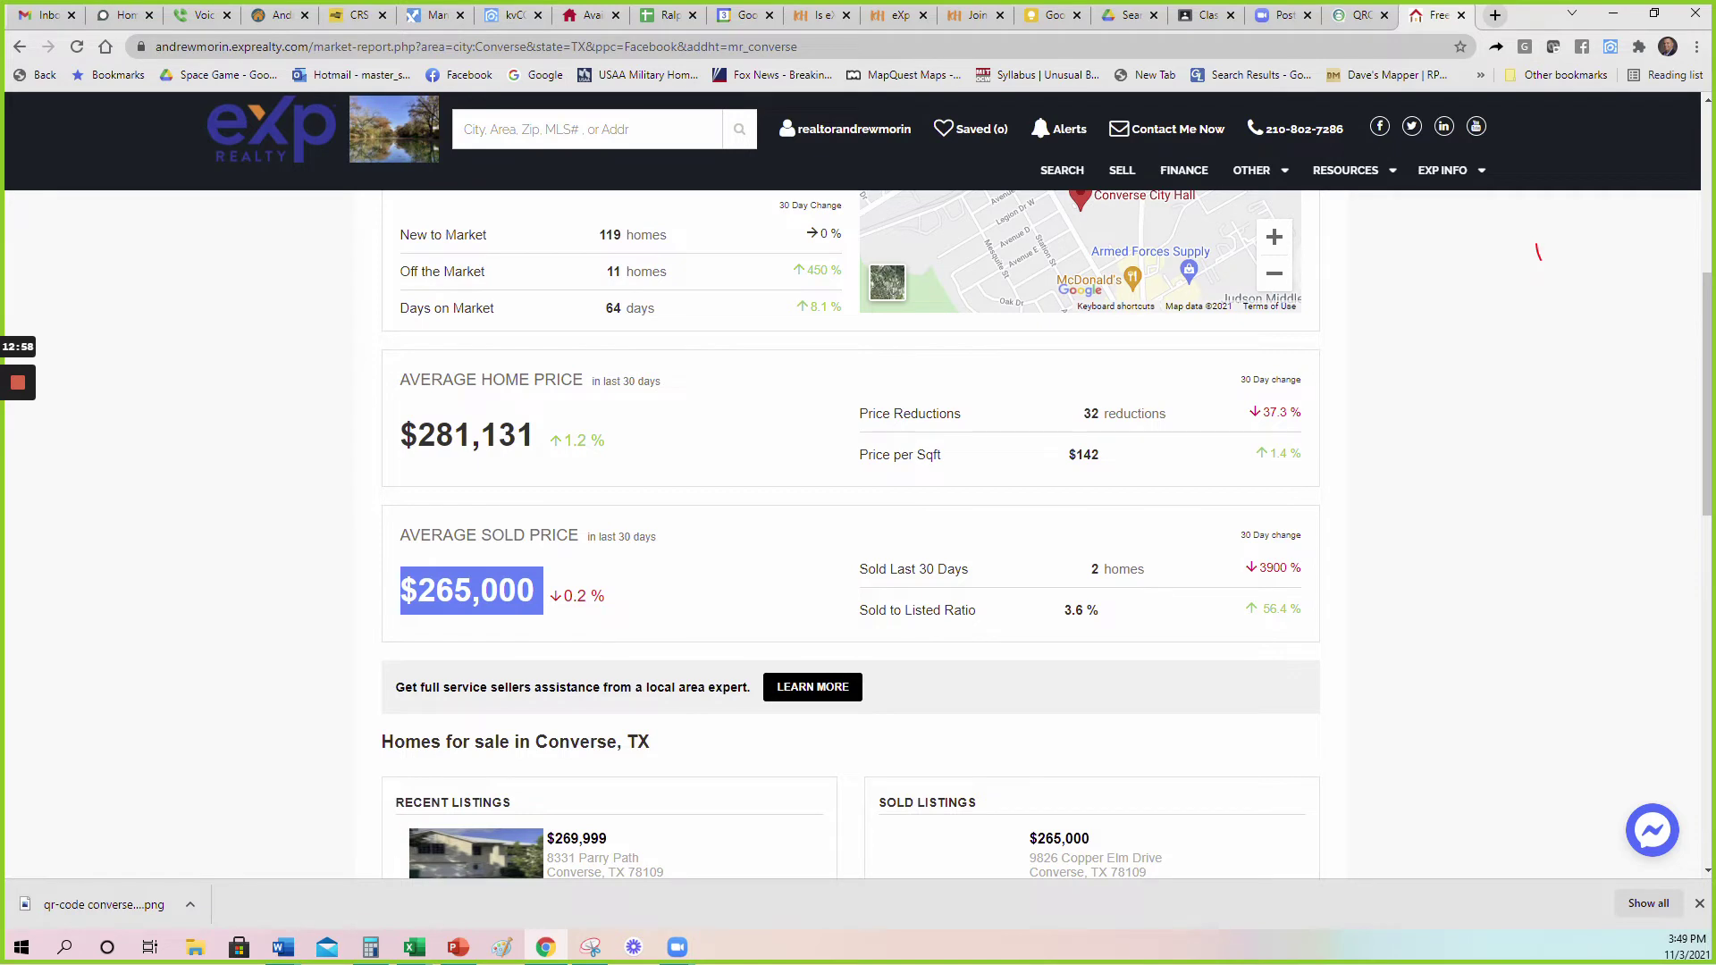
pyautogui.click(390, 598)
pyautogui.moveTo(594, 596); pyautogui.dragTo(564, 596)
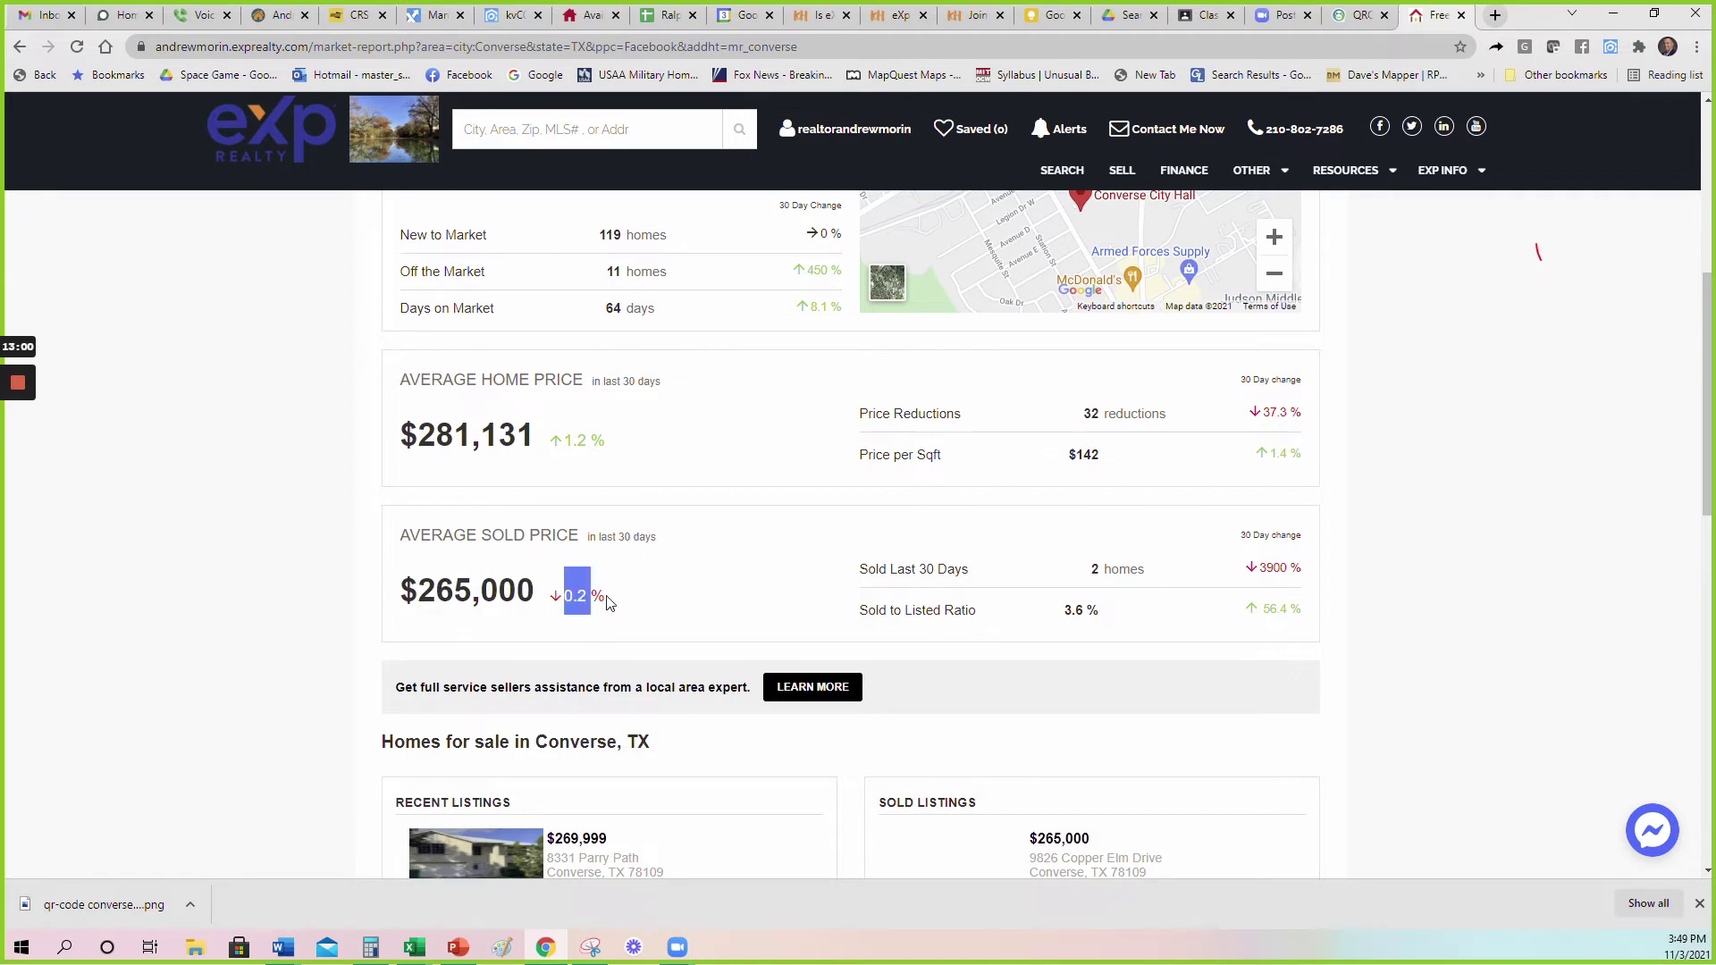
pyautogui.click(609, 604)
pyautogui.moveTo(517, 436); pyautogui.dragTo(419, 435)
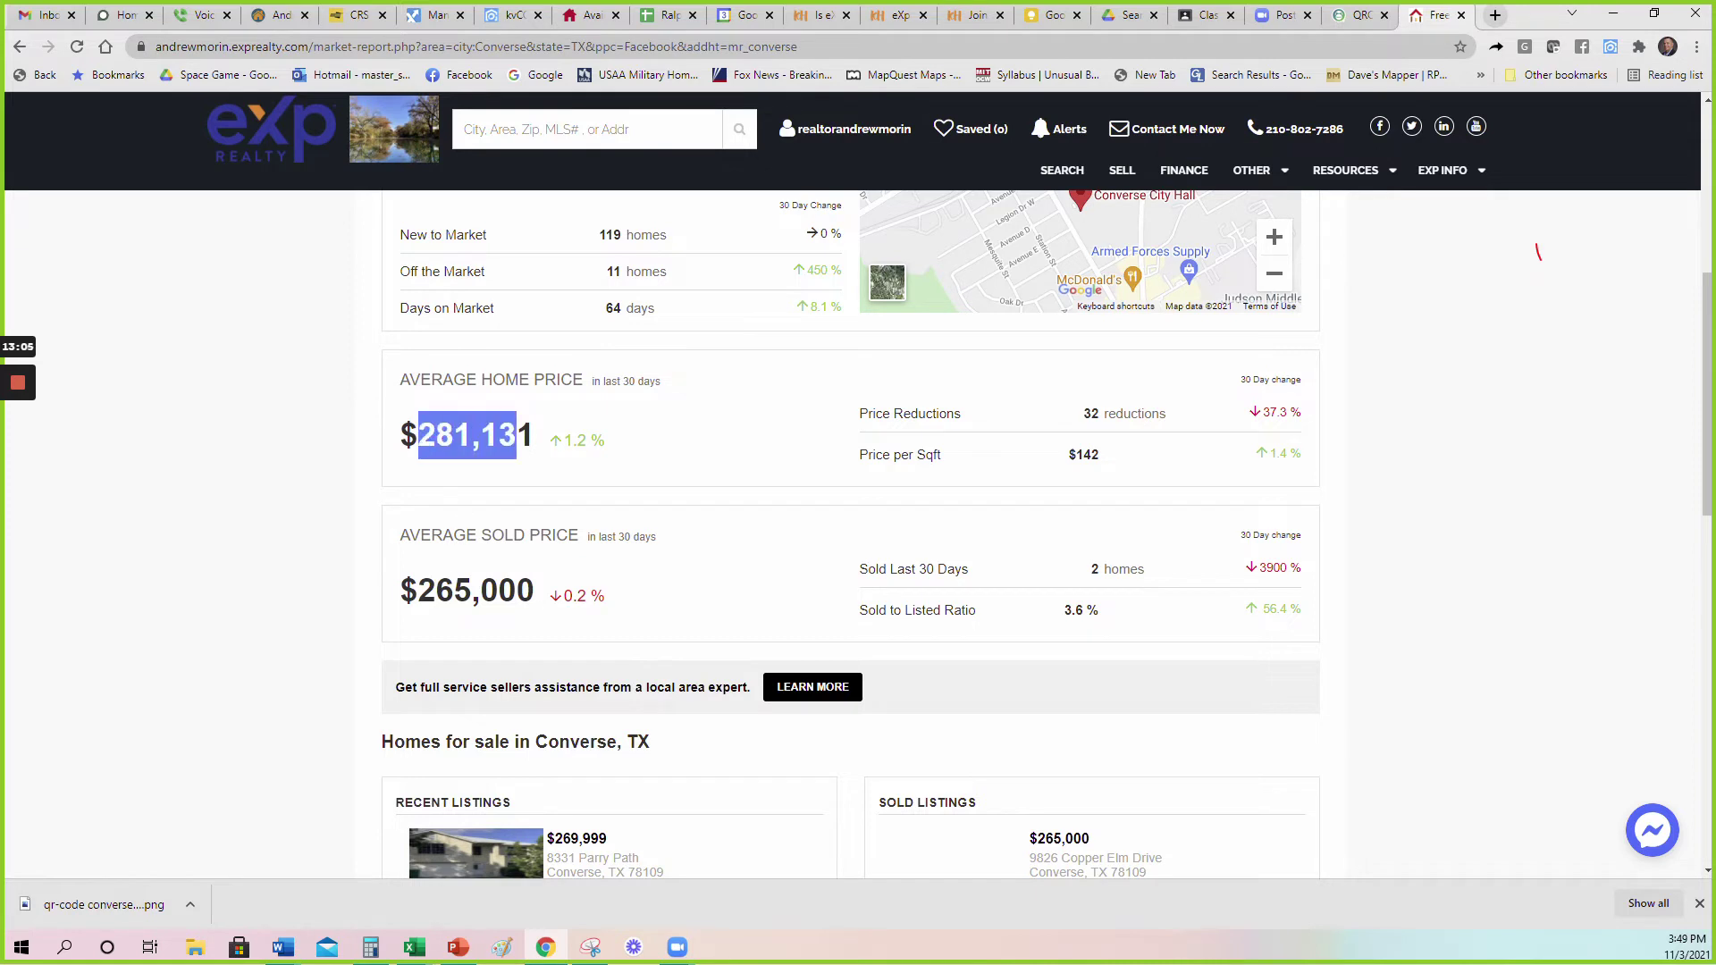
pyautogui.click(420, 435)
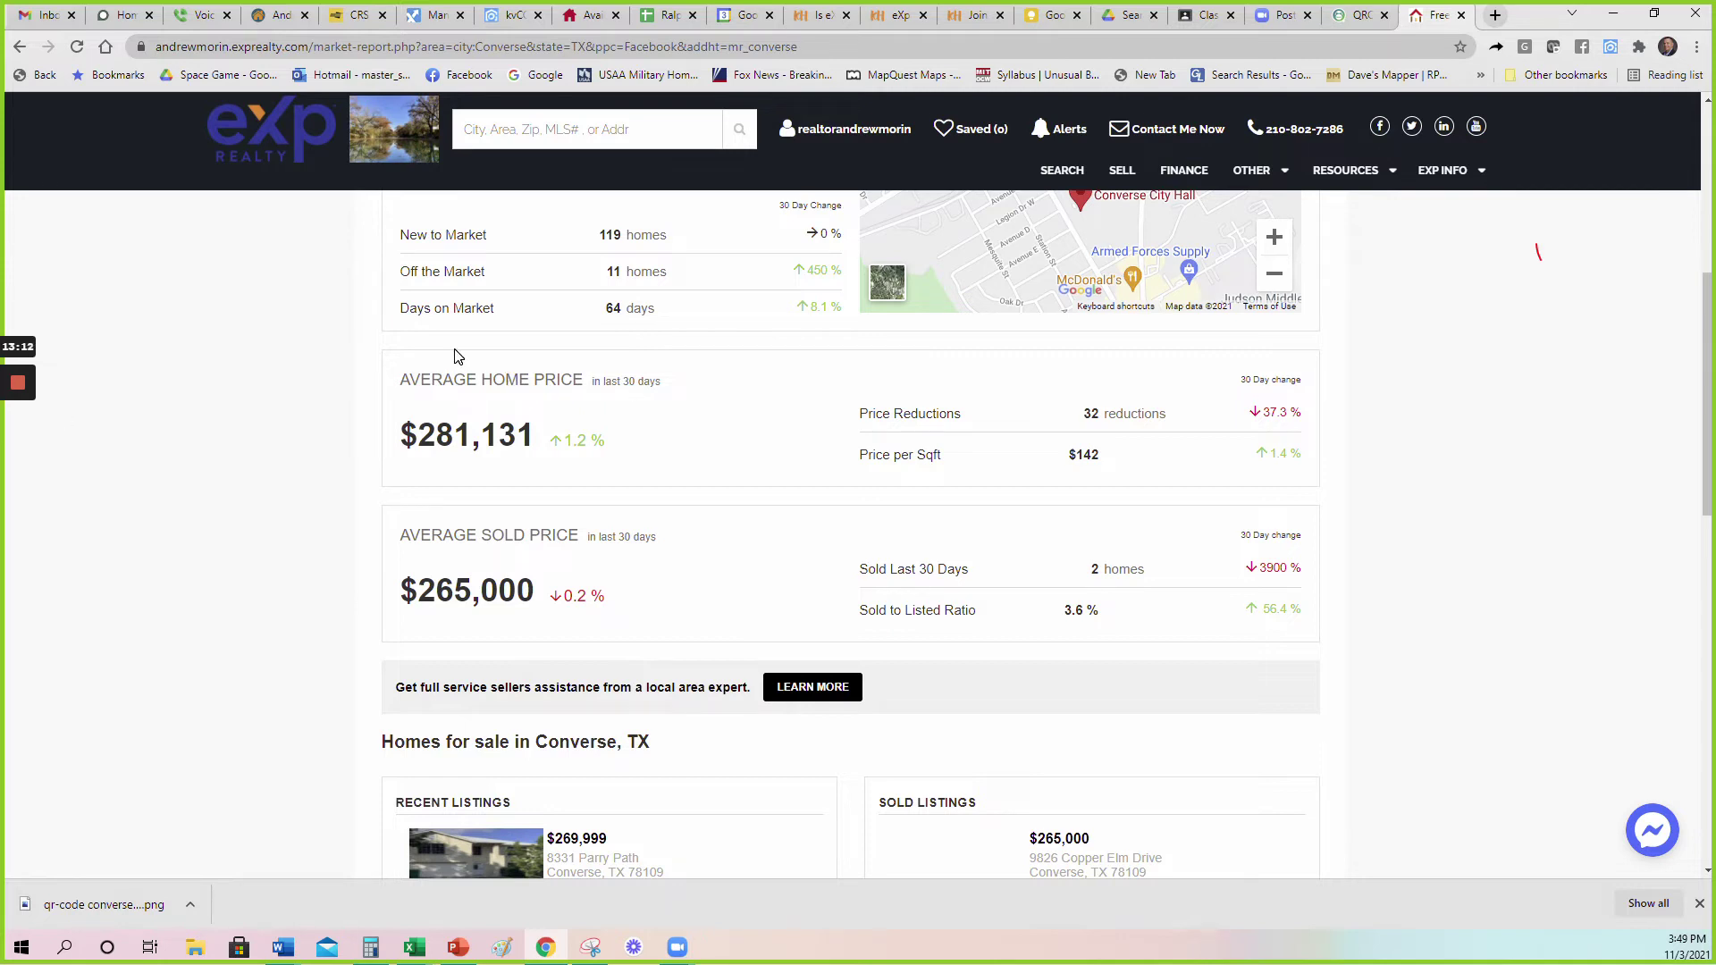
pyautogui.moveTo(1100, 611); pyautogui.dragTo(1060, 612)
pyautogui.click(1060, 612)
# Review the Converse, TX market report, highlighting its 64 days-on-market figure, then return to kvCORE.
pyautogui.scroll(4, 706, 541)
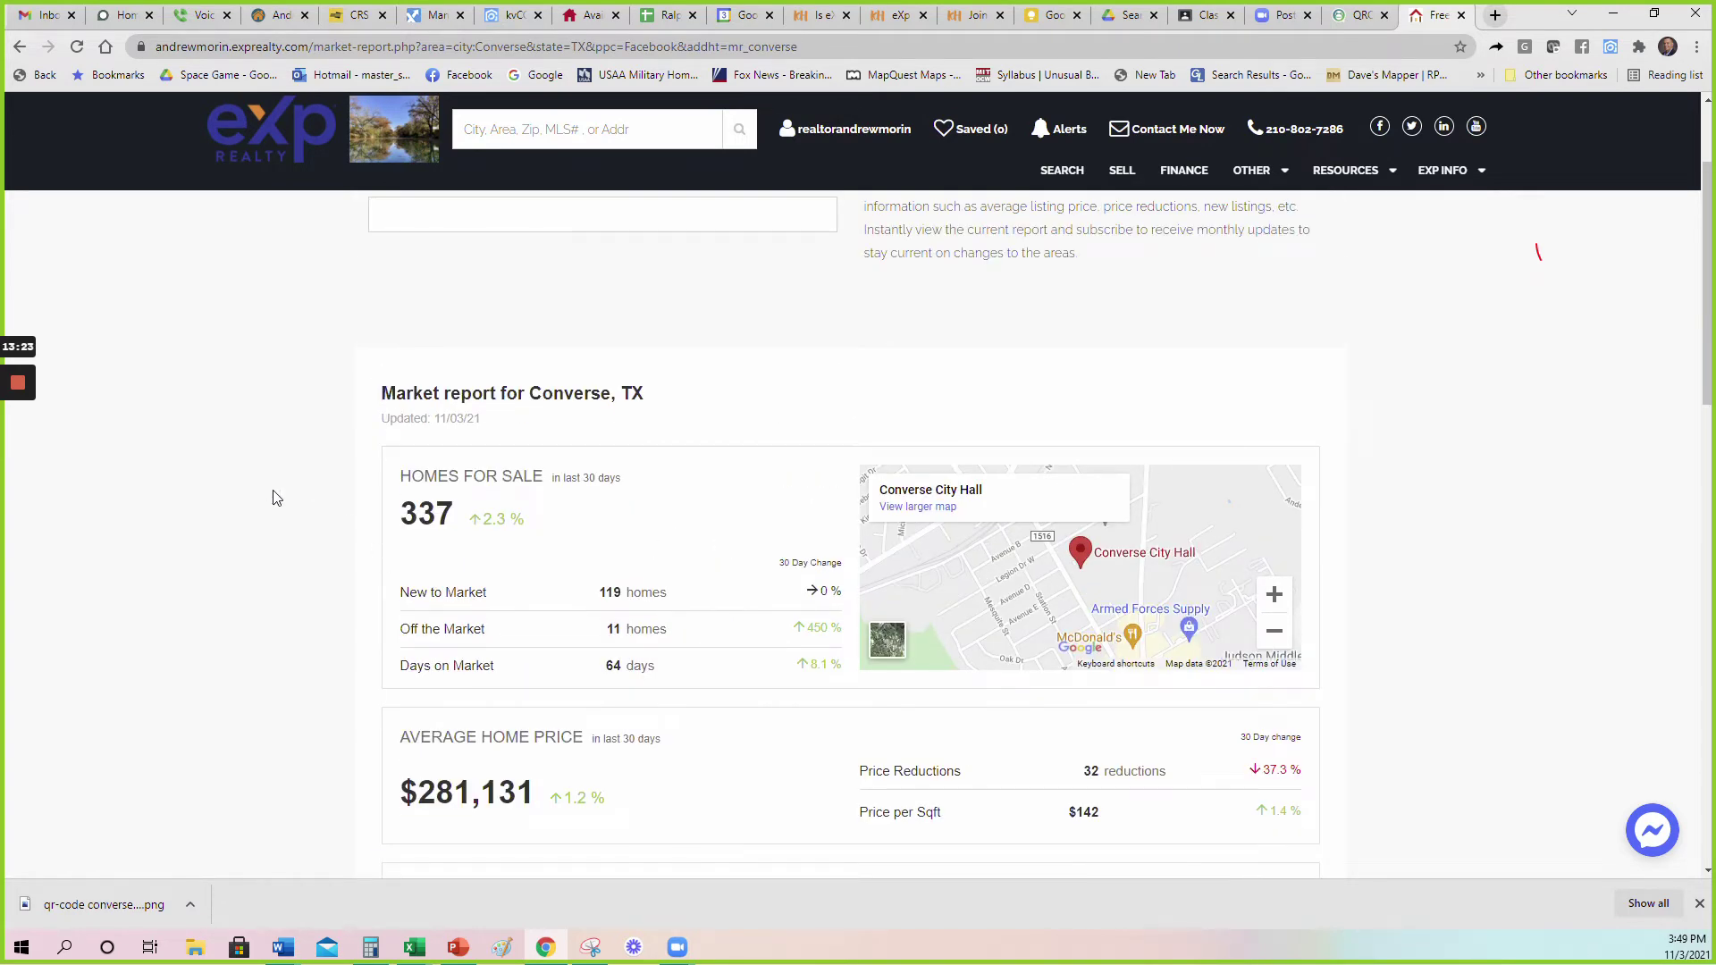
pyautogui.scroll(-1, 248, 488)
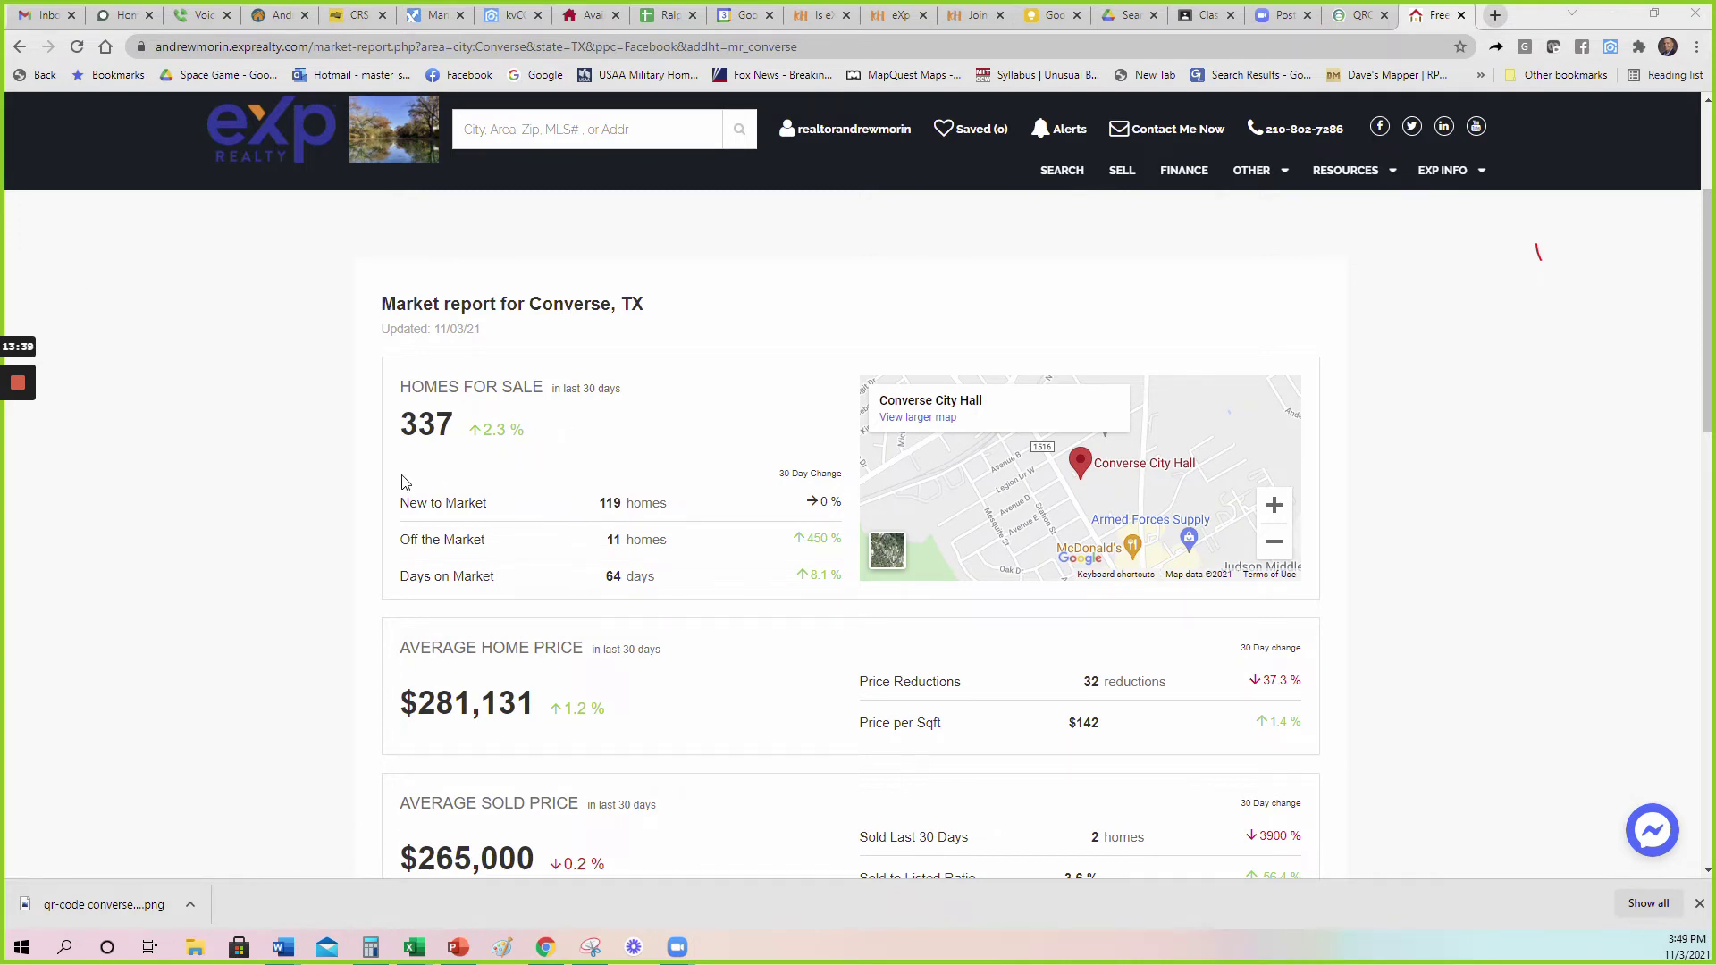
pyautogui.scroll(-1, 290, 478)
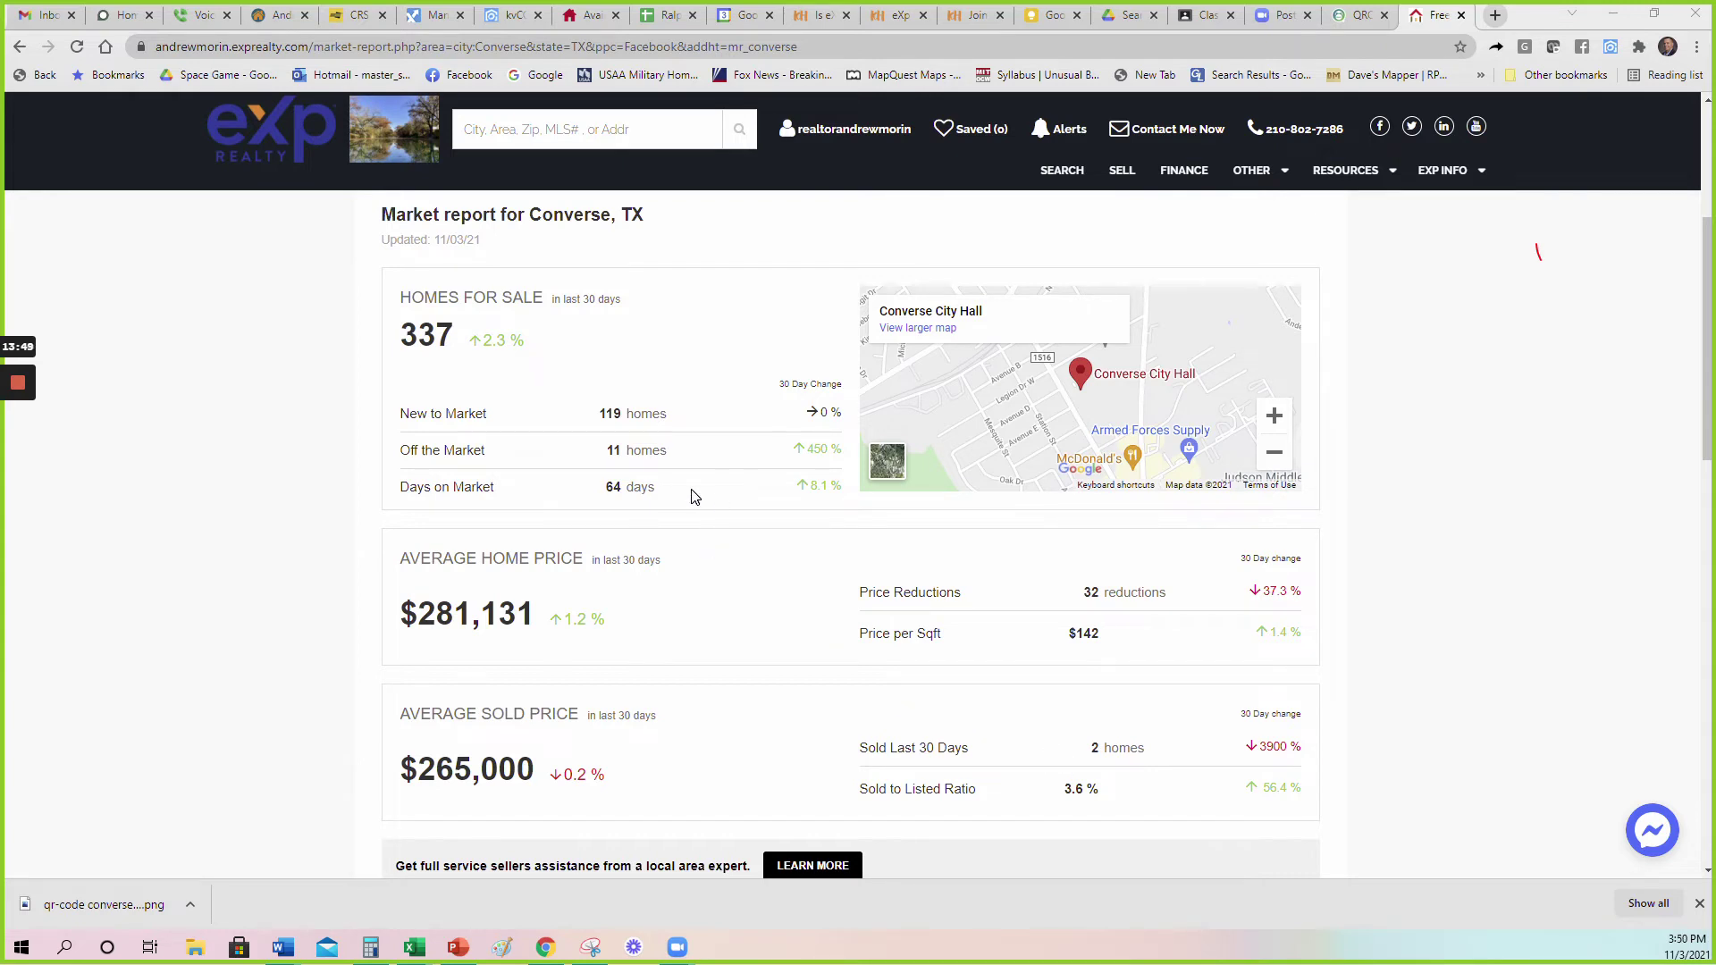
pyautogui.moveTo(666, 494); pyautogui.dragTo(601, 488)
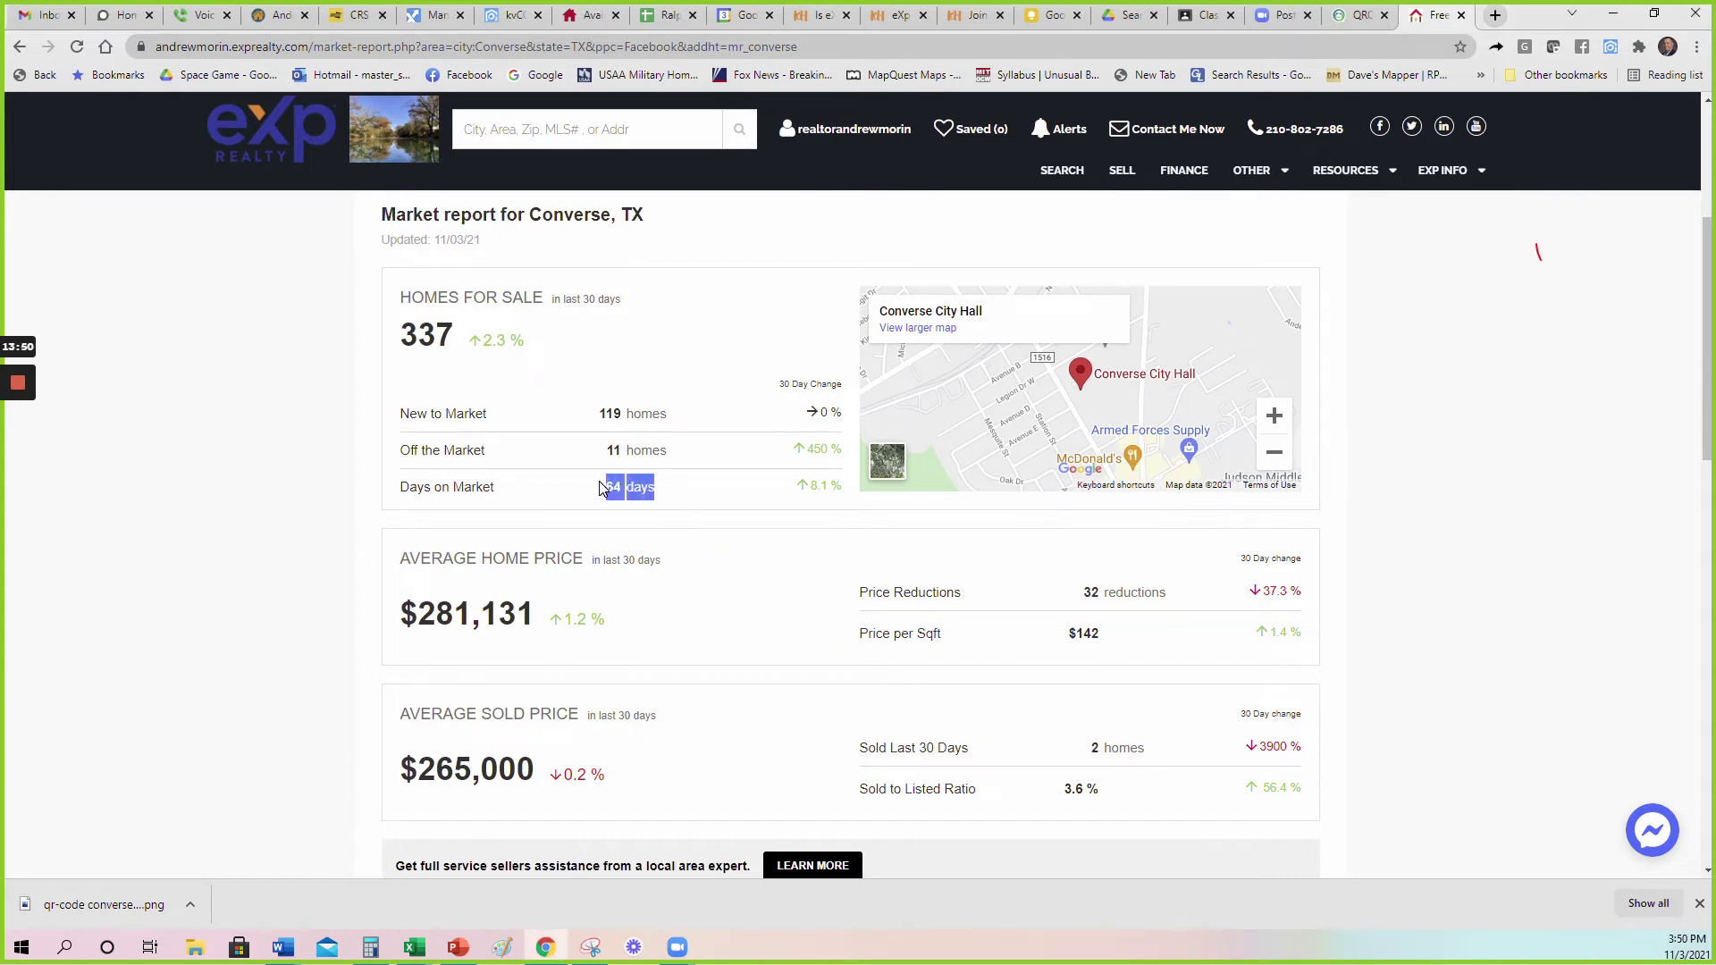
pyautogui.click(668, 485)
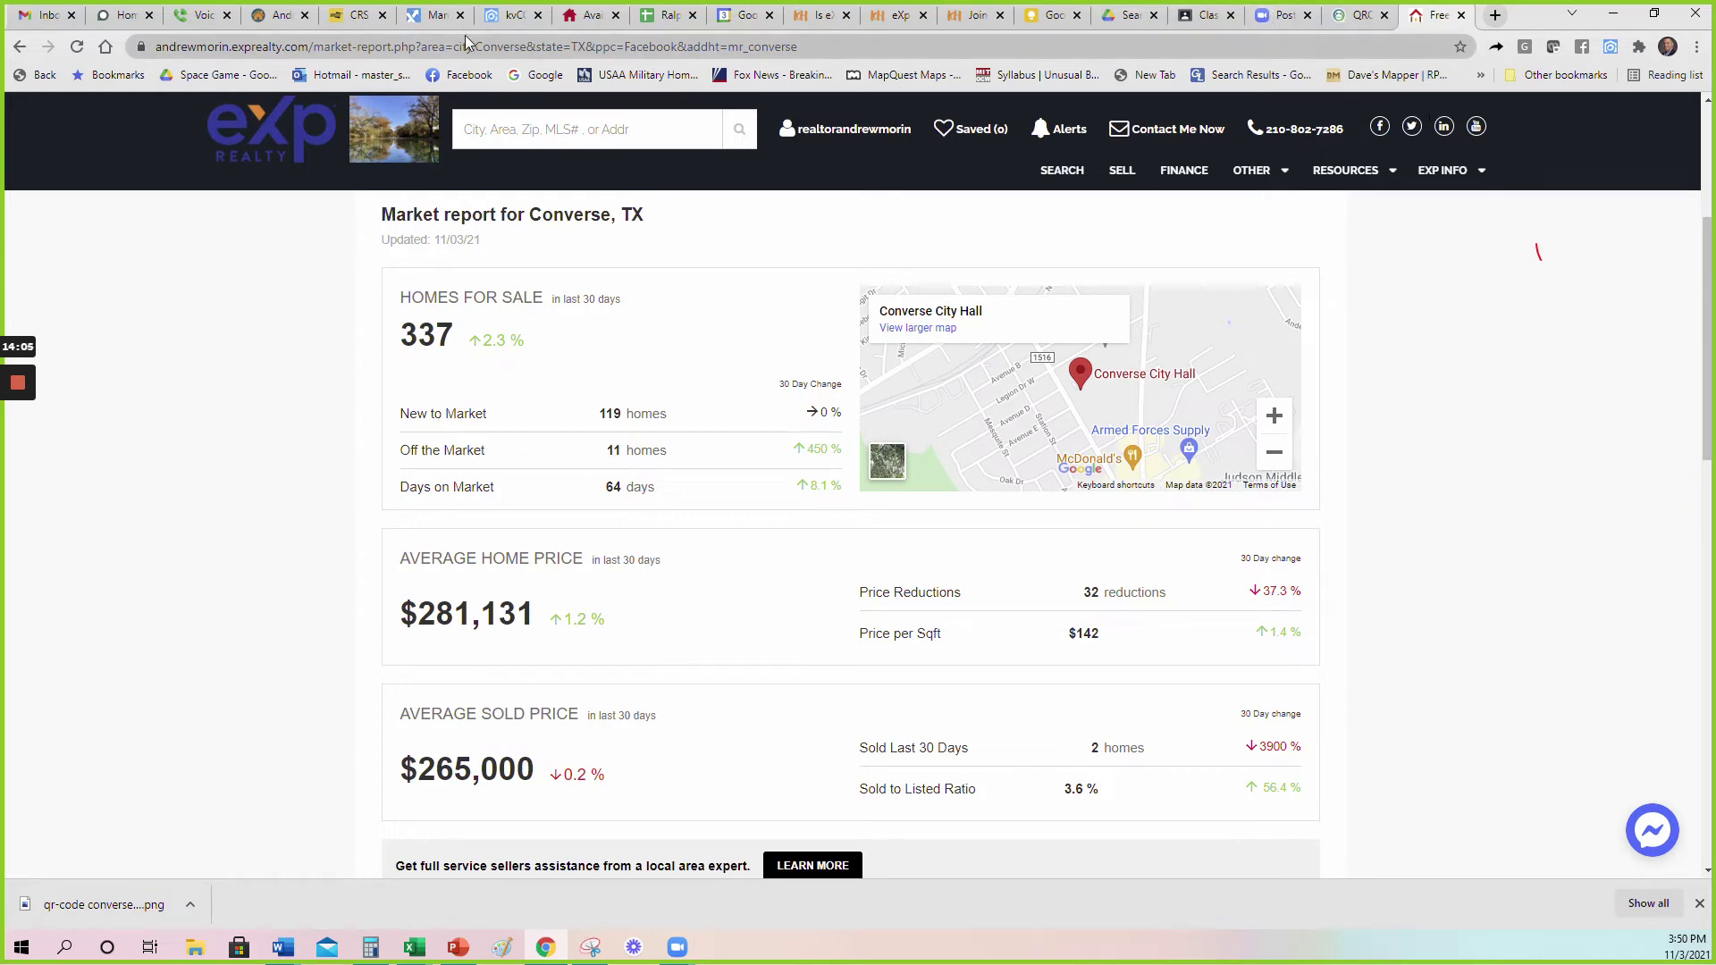
pyautogui.click(511, 10)
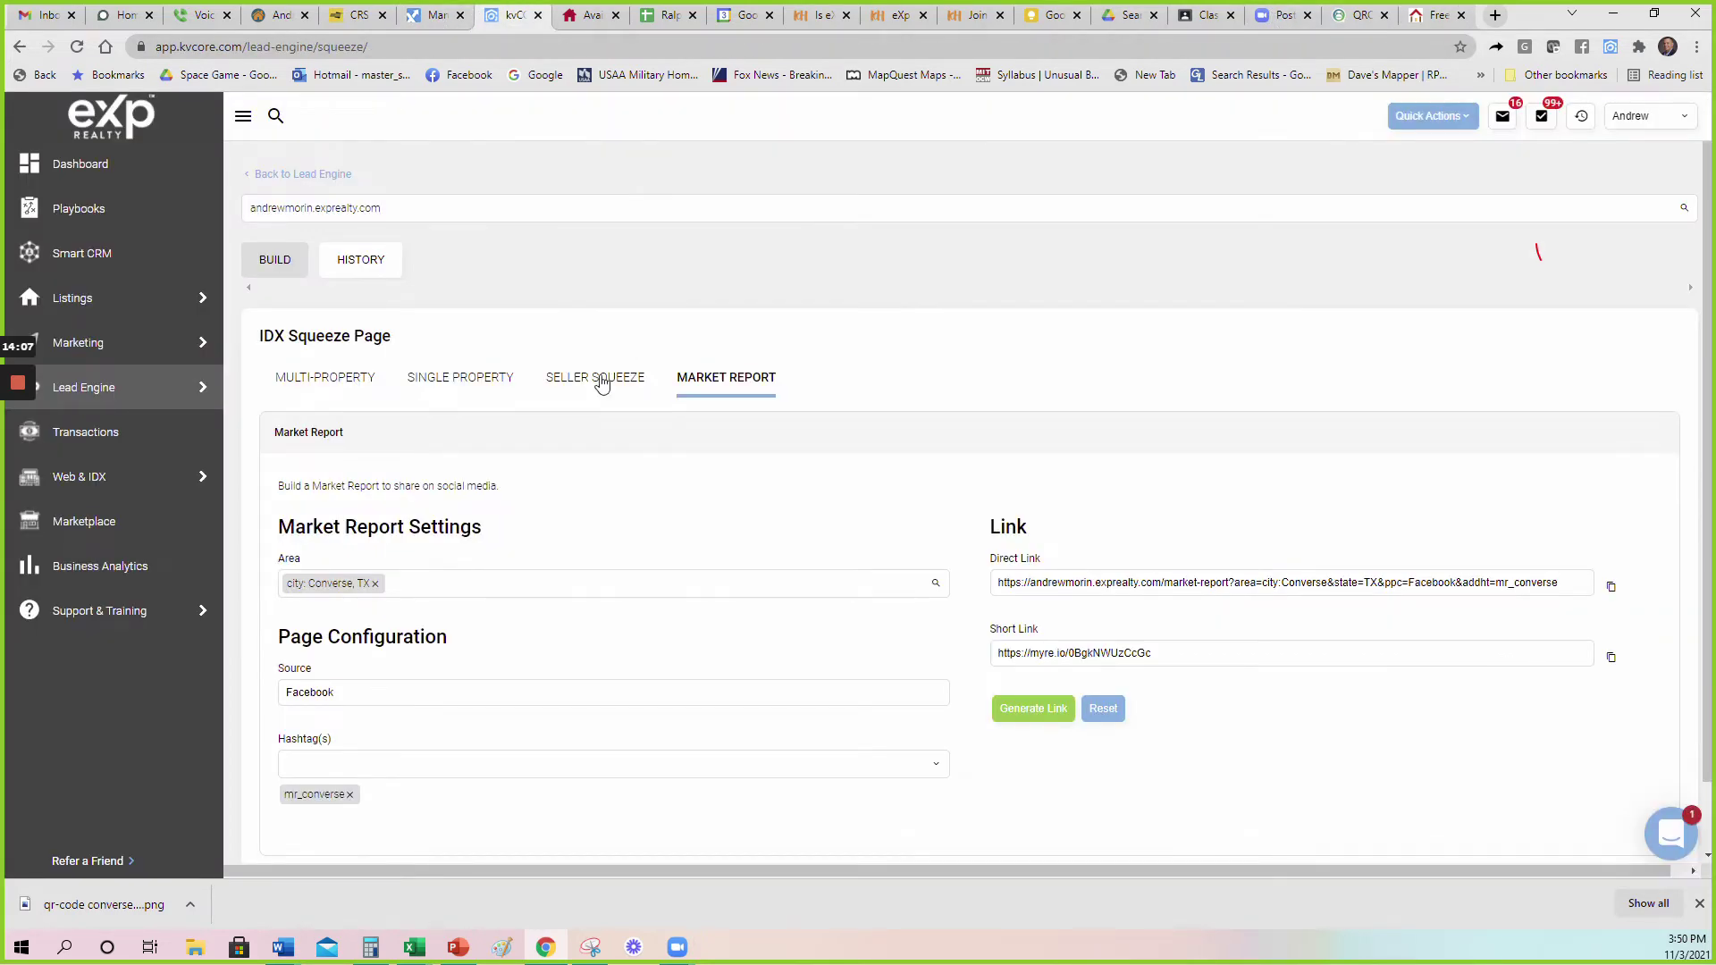
# Build a Seller Squeeze page with source Facebook, hashtag Sq-Converse and location Converse, TX, and generate links.
pyautogui.click(596, 379)
pyautogui.click(295, 583)
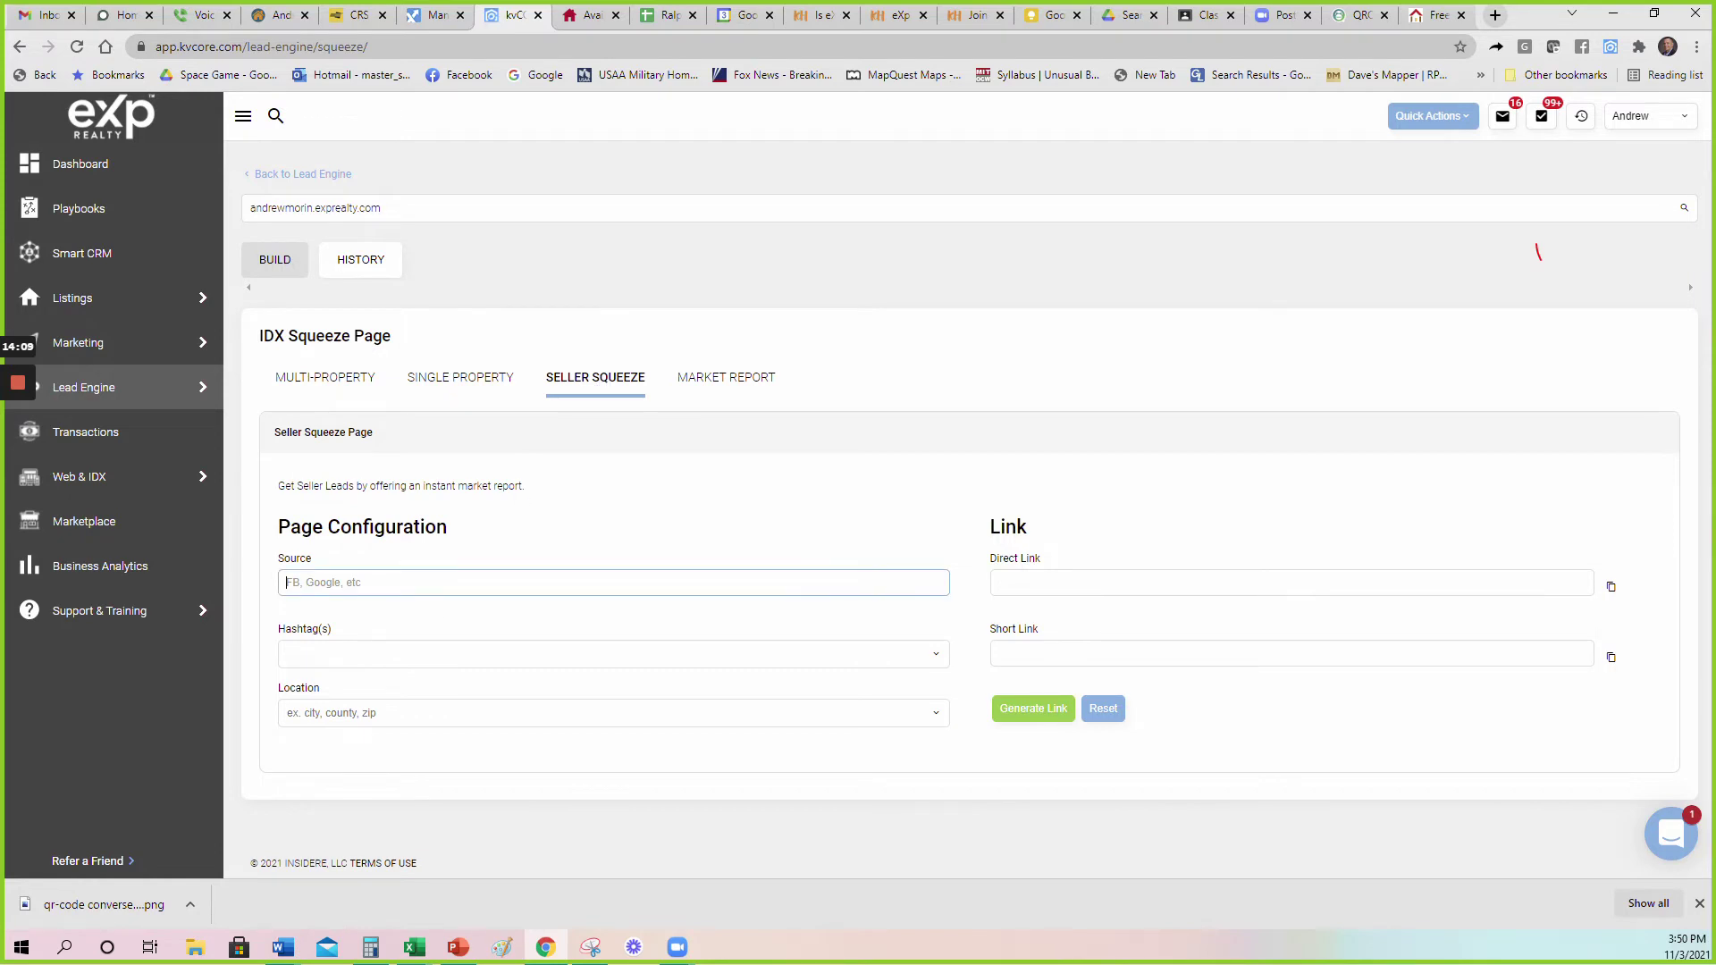
pyautogui.write('Facebook')
pyautogui.press('Tab')
pyautogui.write('S')
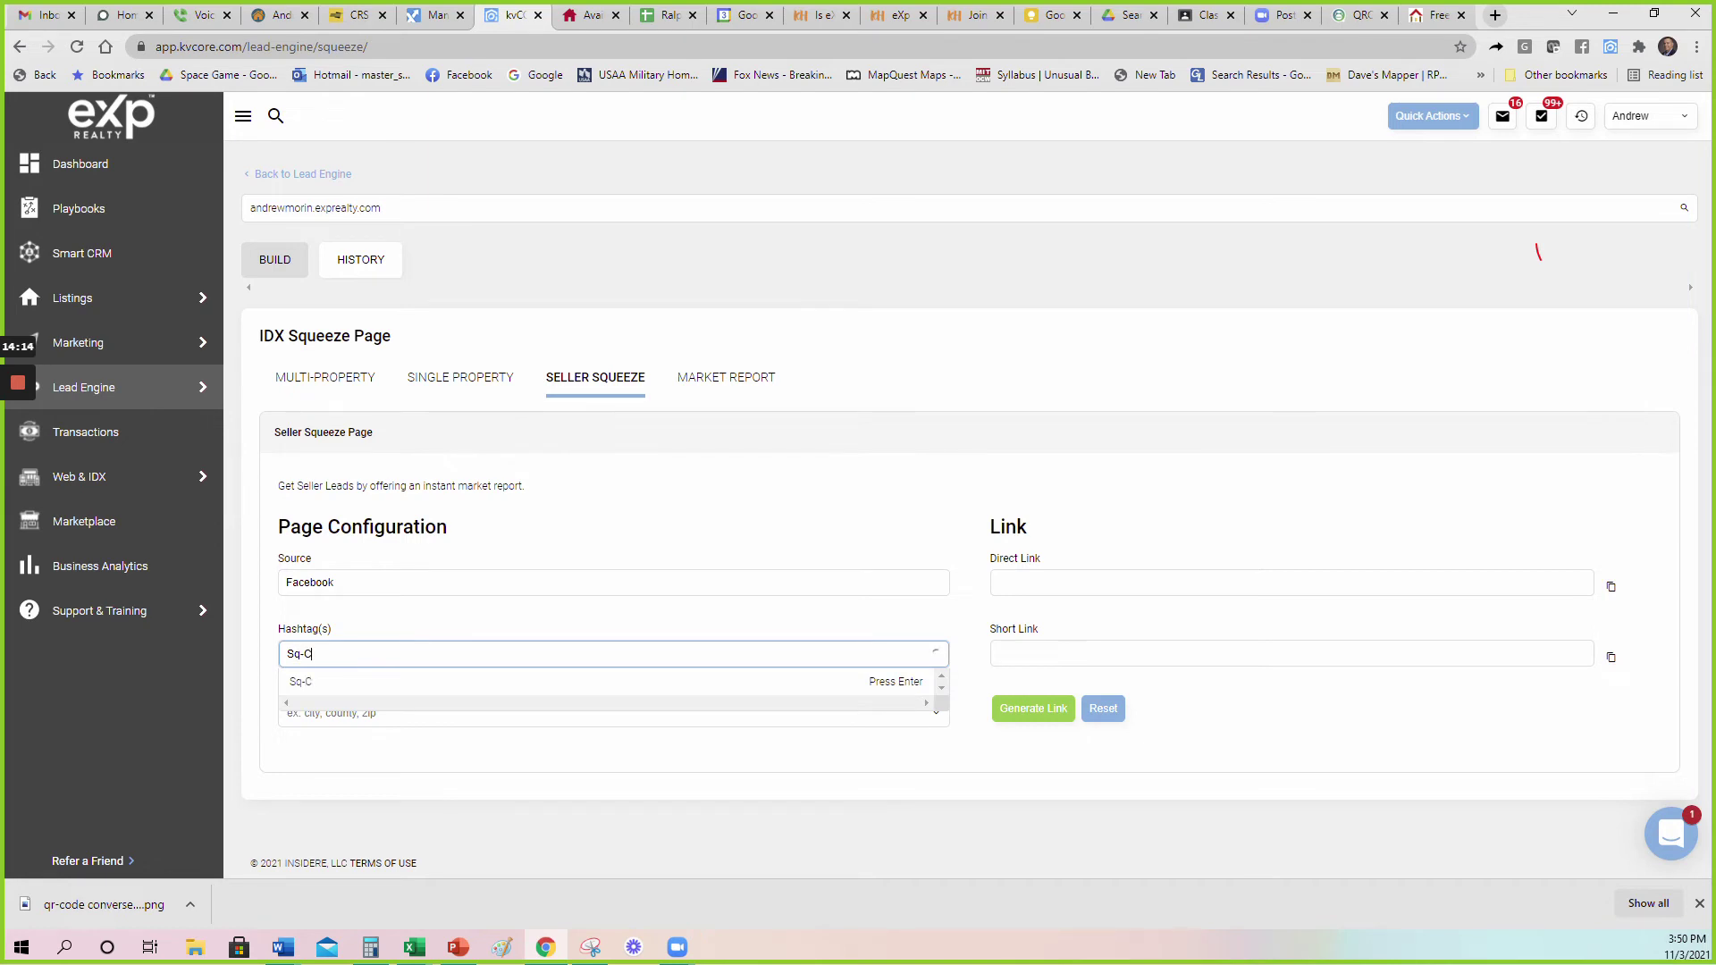
pyautogui.write('q-Converse')
pyautogui.press('Tab')
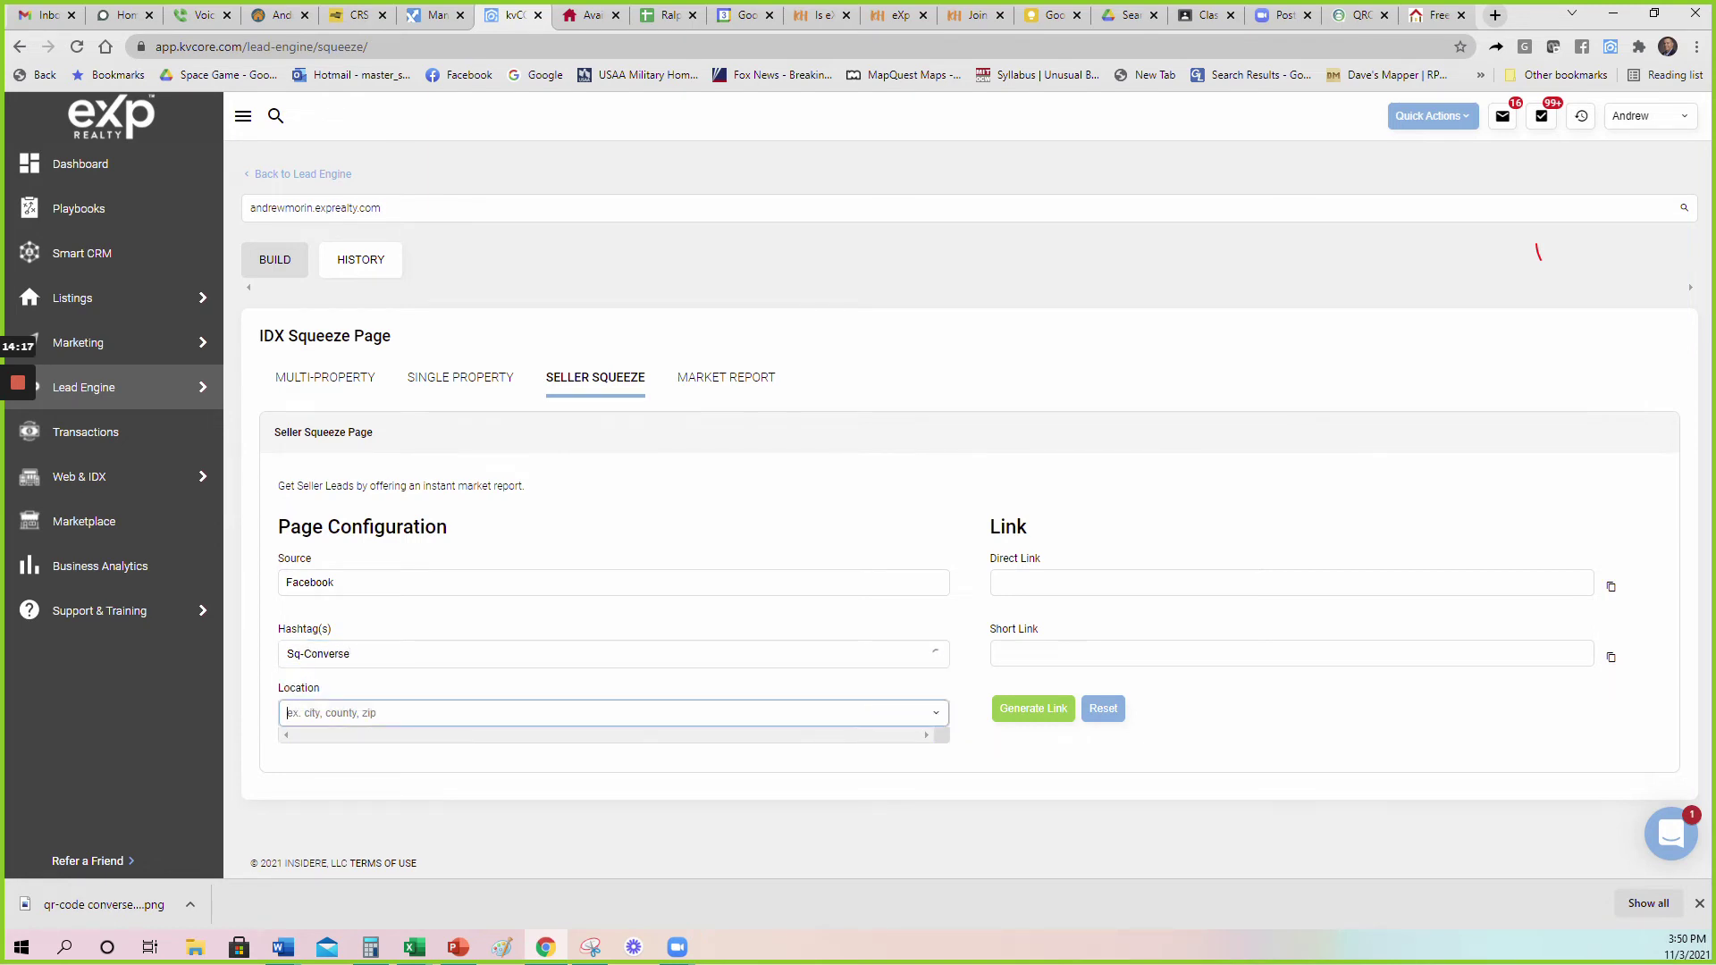
pyautogui.write('converse')
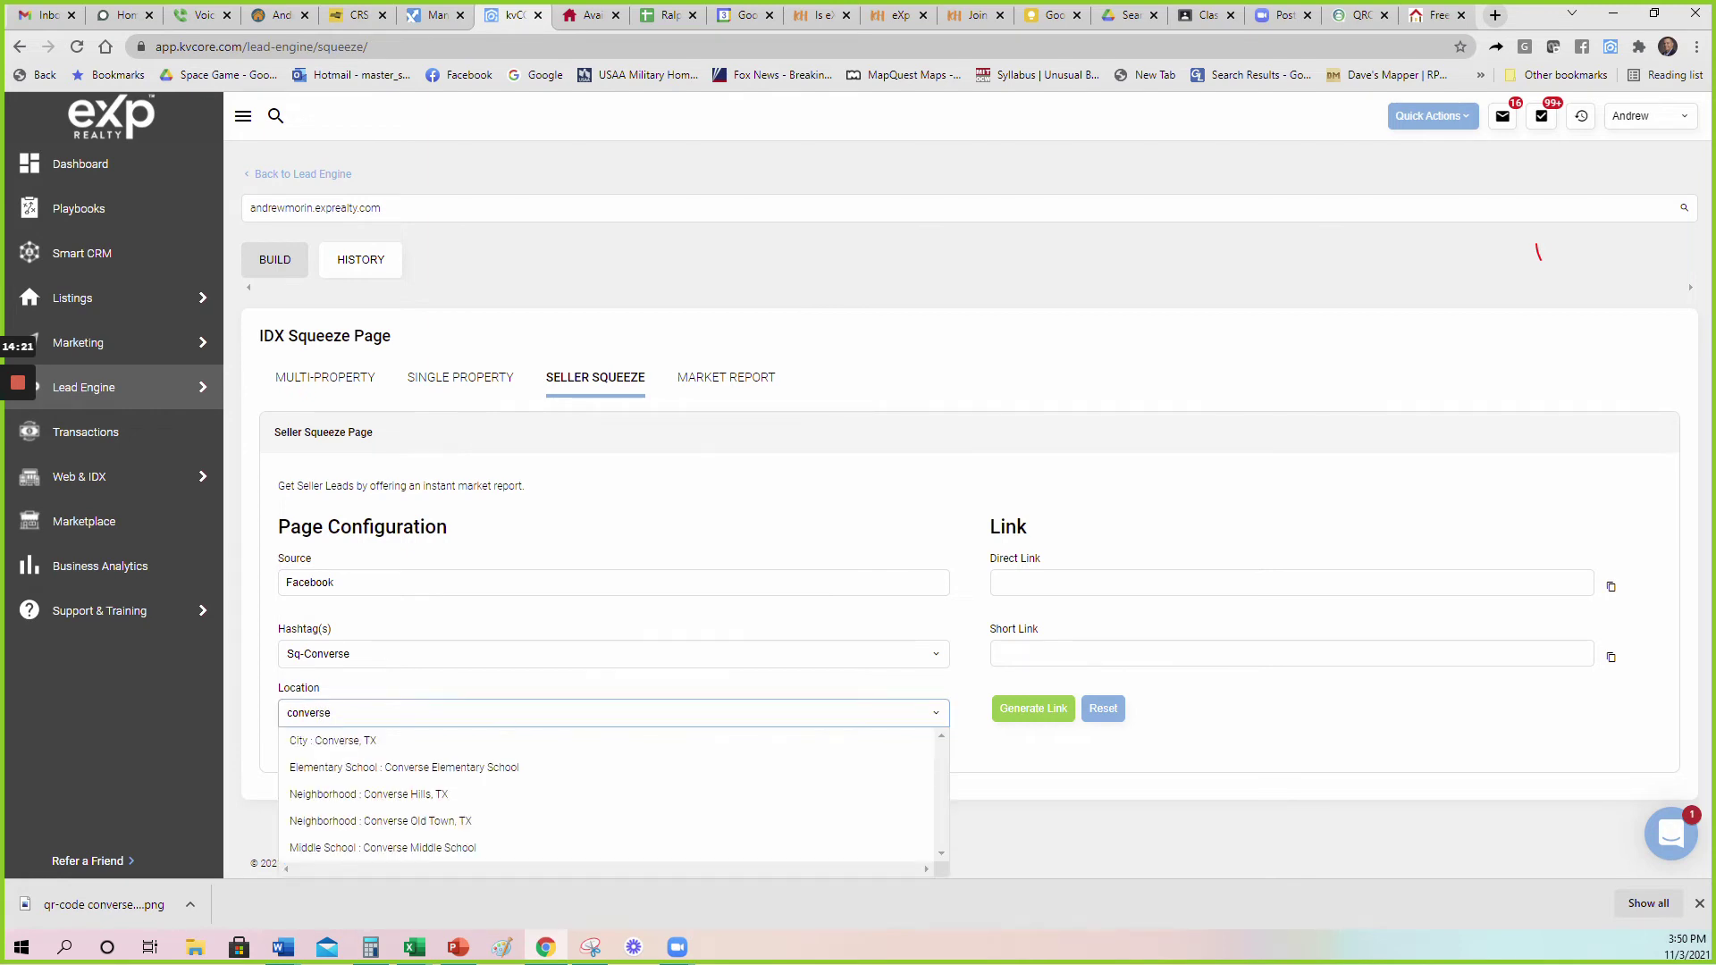
pyautogui.click(372, 745)
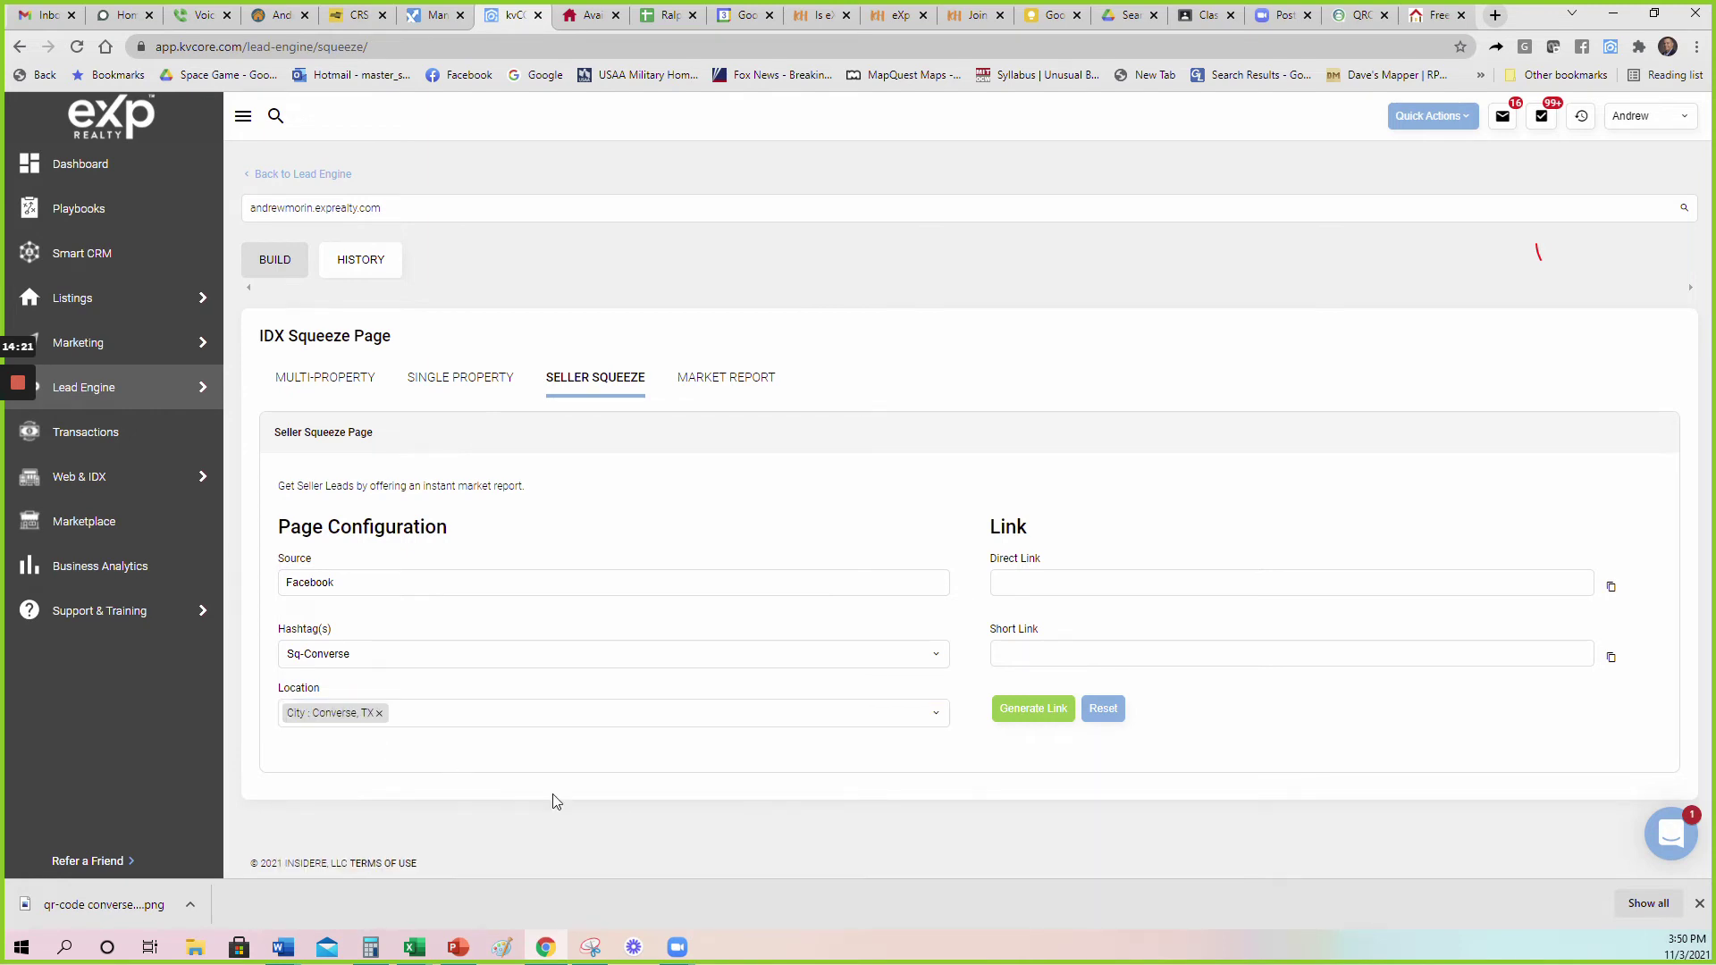
pyautogui.click(1030, 710)
# Load the copied seller squeeze short link in a new tab and close the old market report tab.
pyautogui.click(1611, 658)
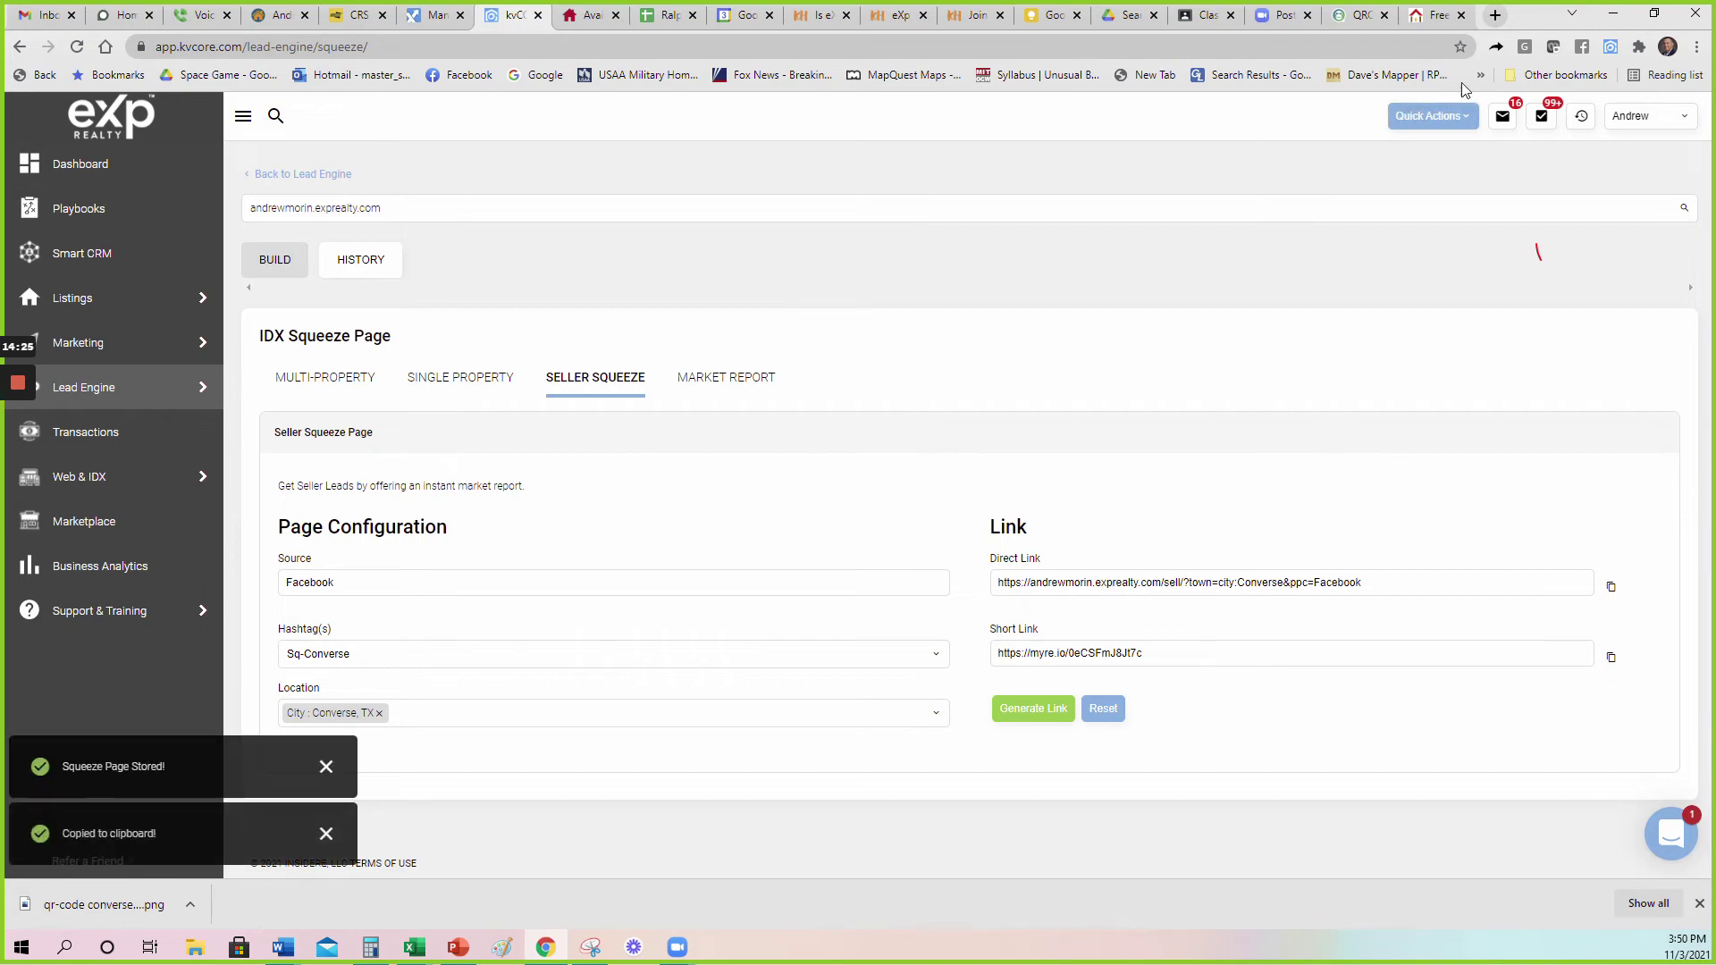
pyautogui.click(1494, 15)
pyautogui.hotkey('ctrl', 'v')
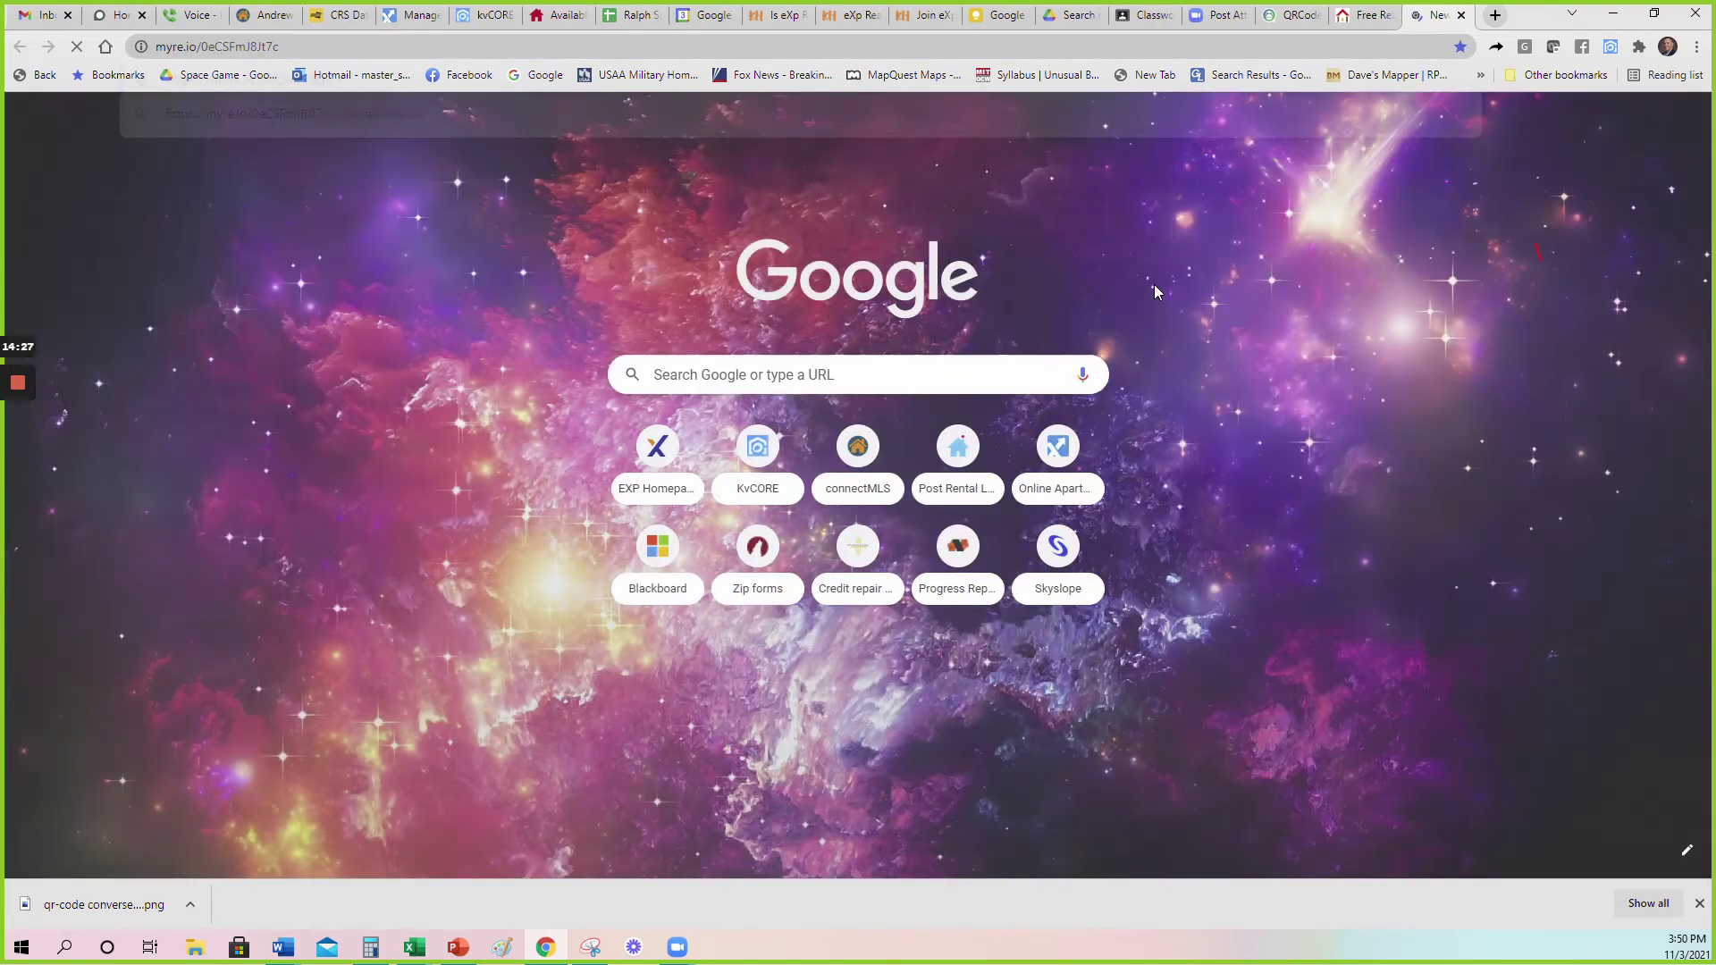
pyautogui.press('Return')
pyautogui.click(1386, 15)
pyautogui.click(1388, 15)
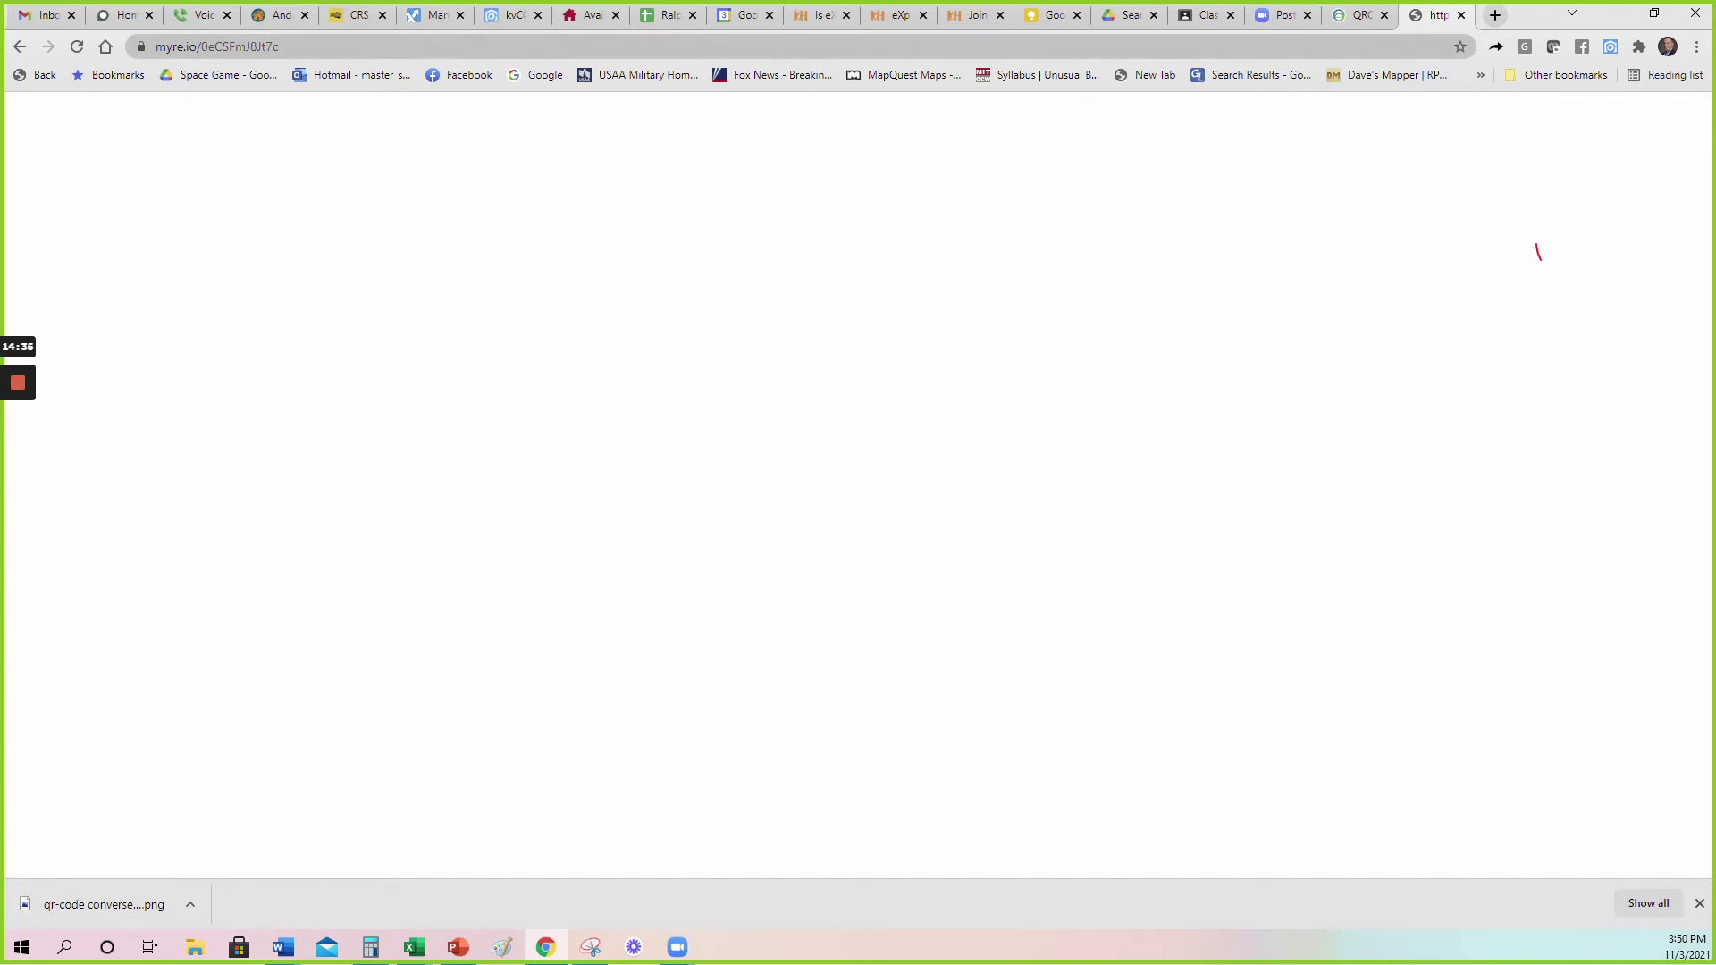
pyautogui.hotkey('ctrl', 'l')
pyautogui.press('Return')
# Regenerate the seller squeeze links, then paste the fresh short link into the short-link tab and reload it.
pyautogui.click(502, 16)
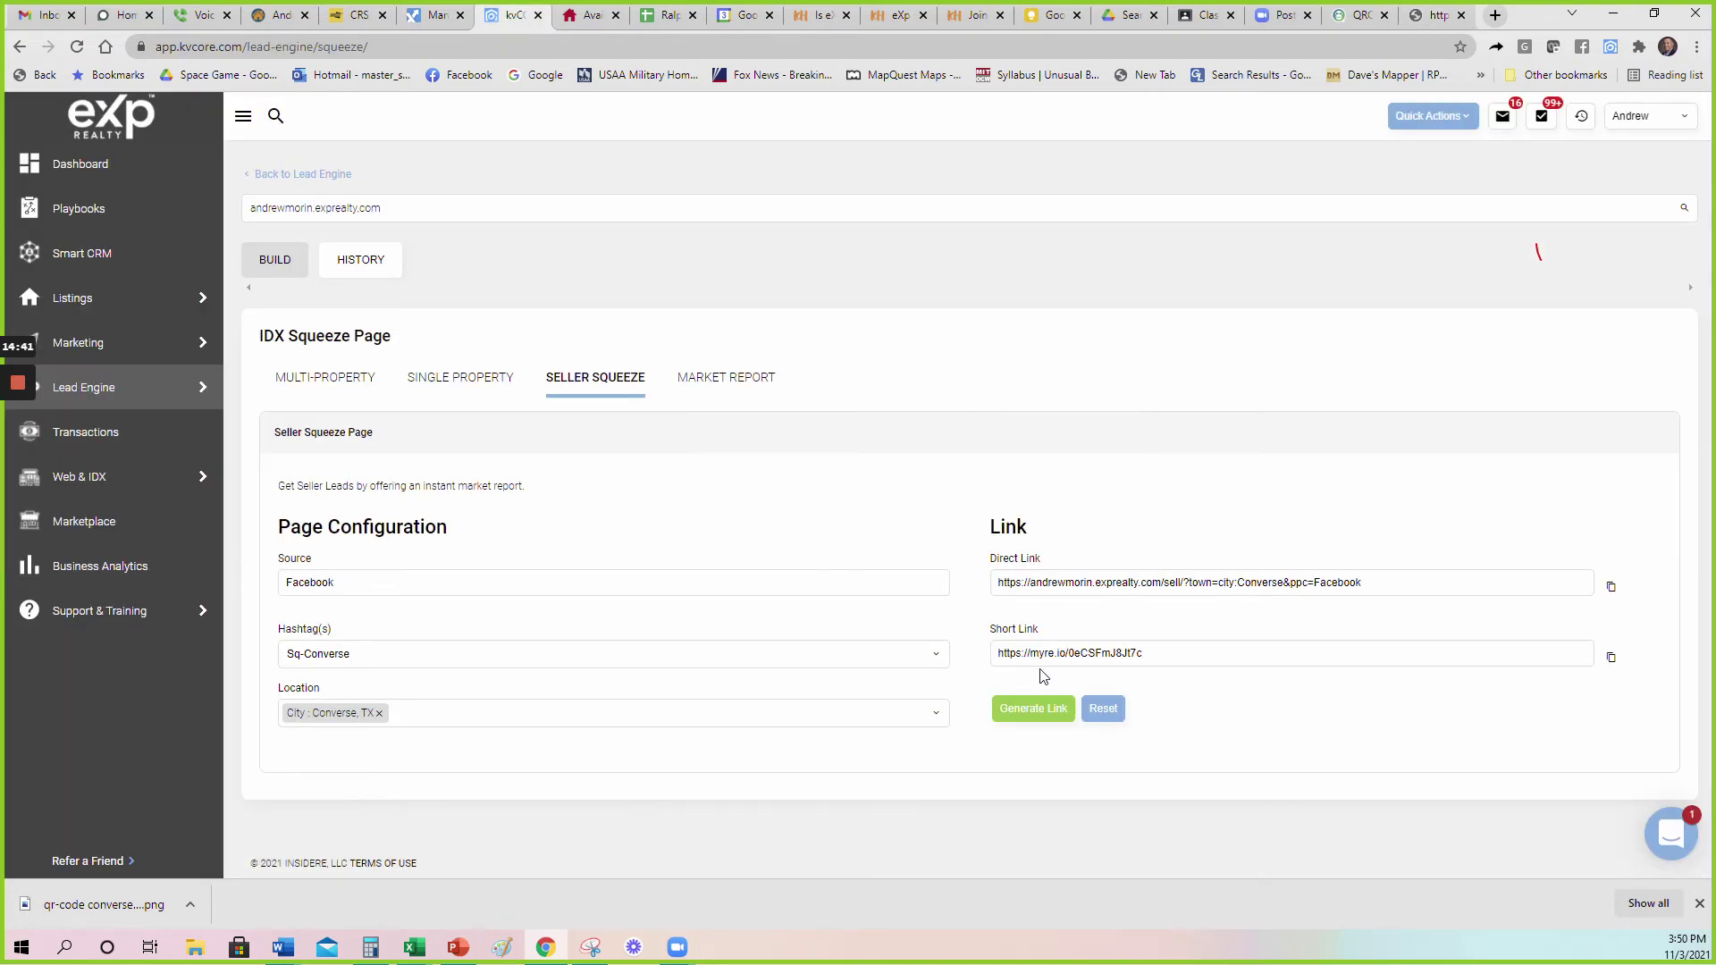
pyautogui.click(1028, 711)
pyautogui.click(1611, 658)
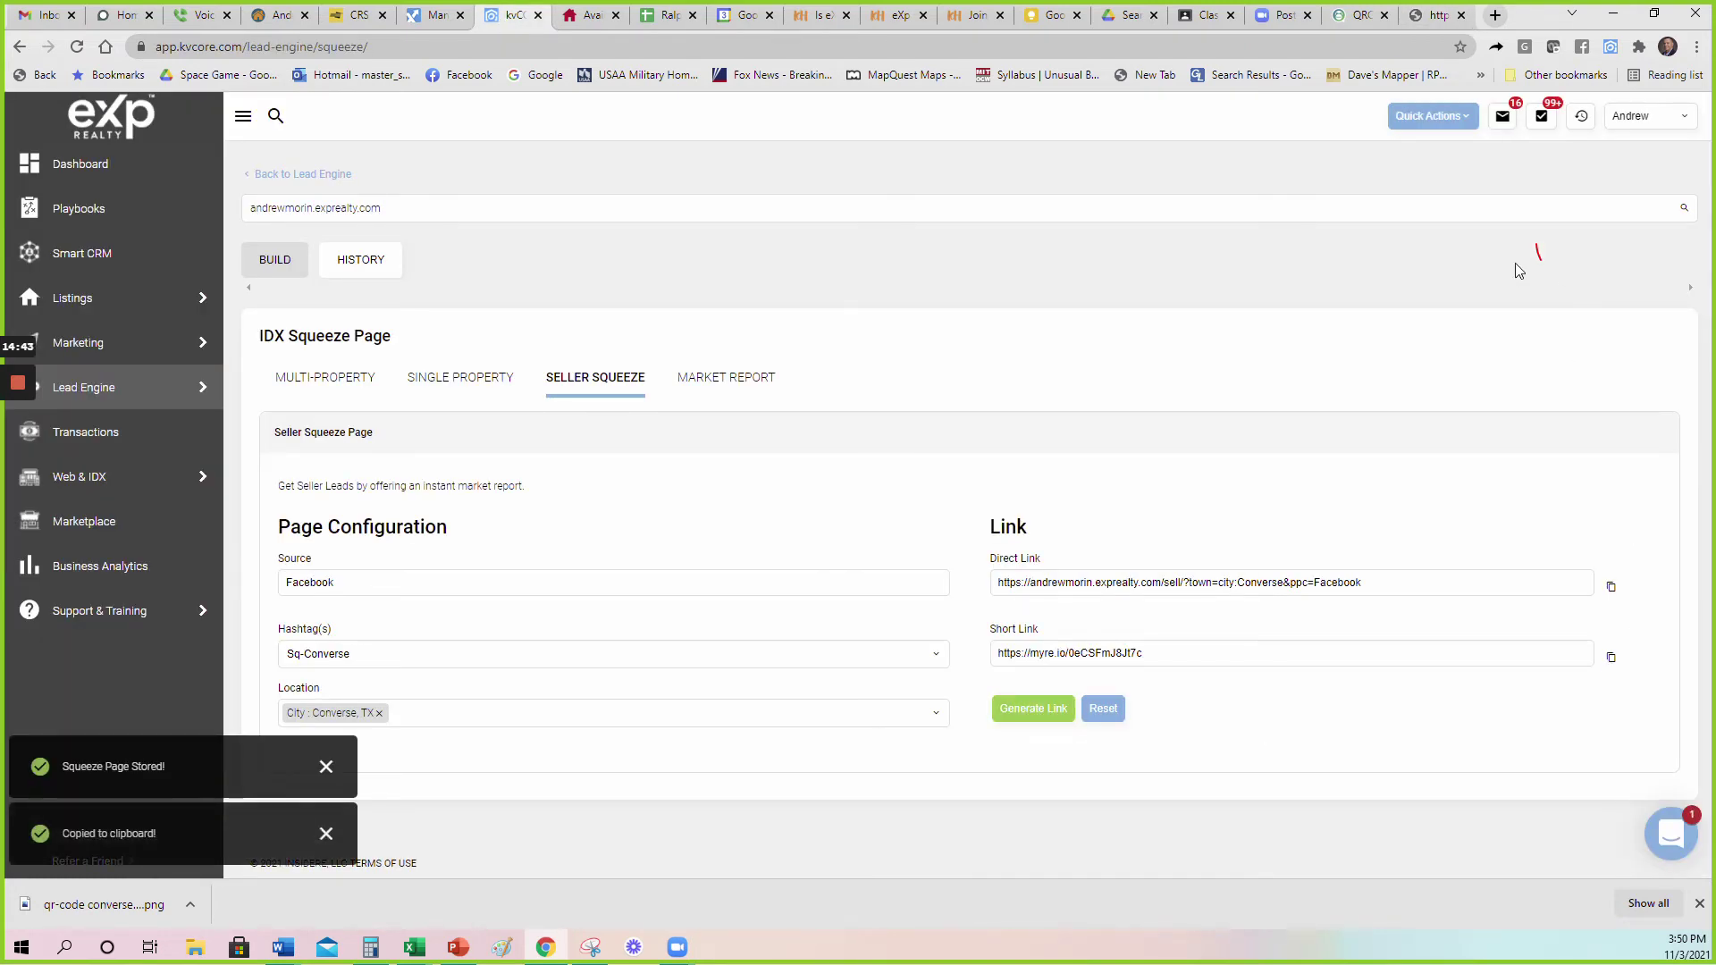
pyautogui.click(1438, 15)
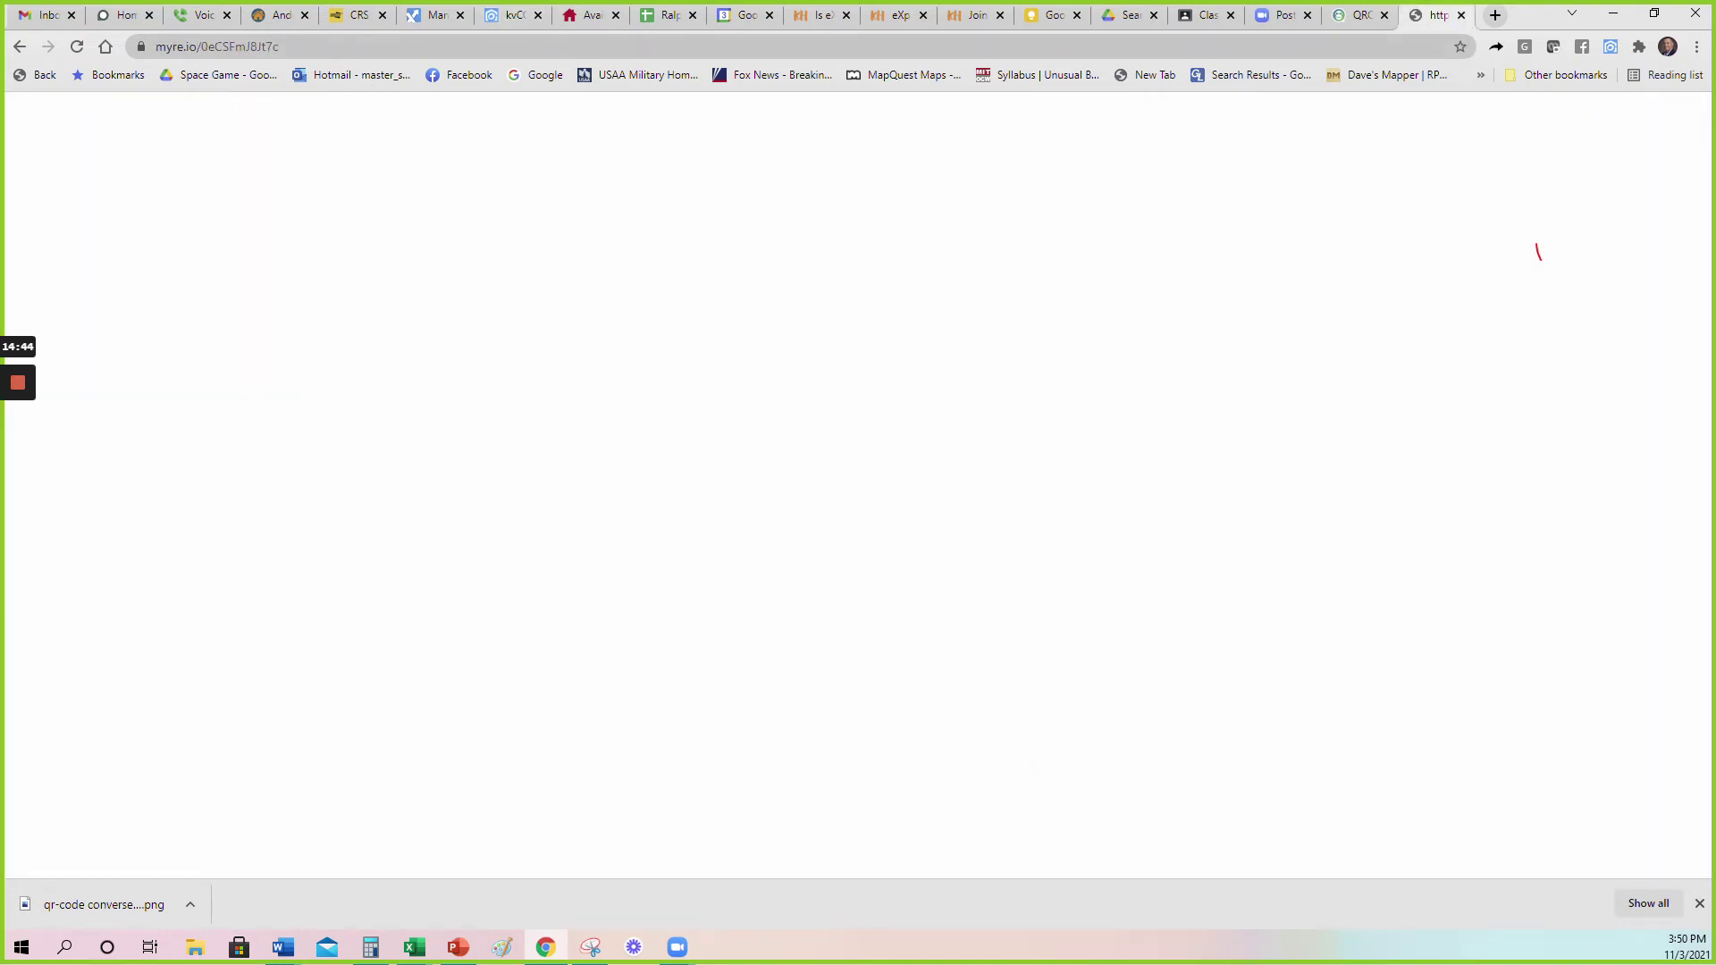
pyautogui.click(161, 47)
pyautogui.hotkey('ctrl', 'v')
pyautogui.press('Return')
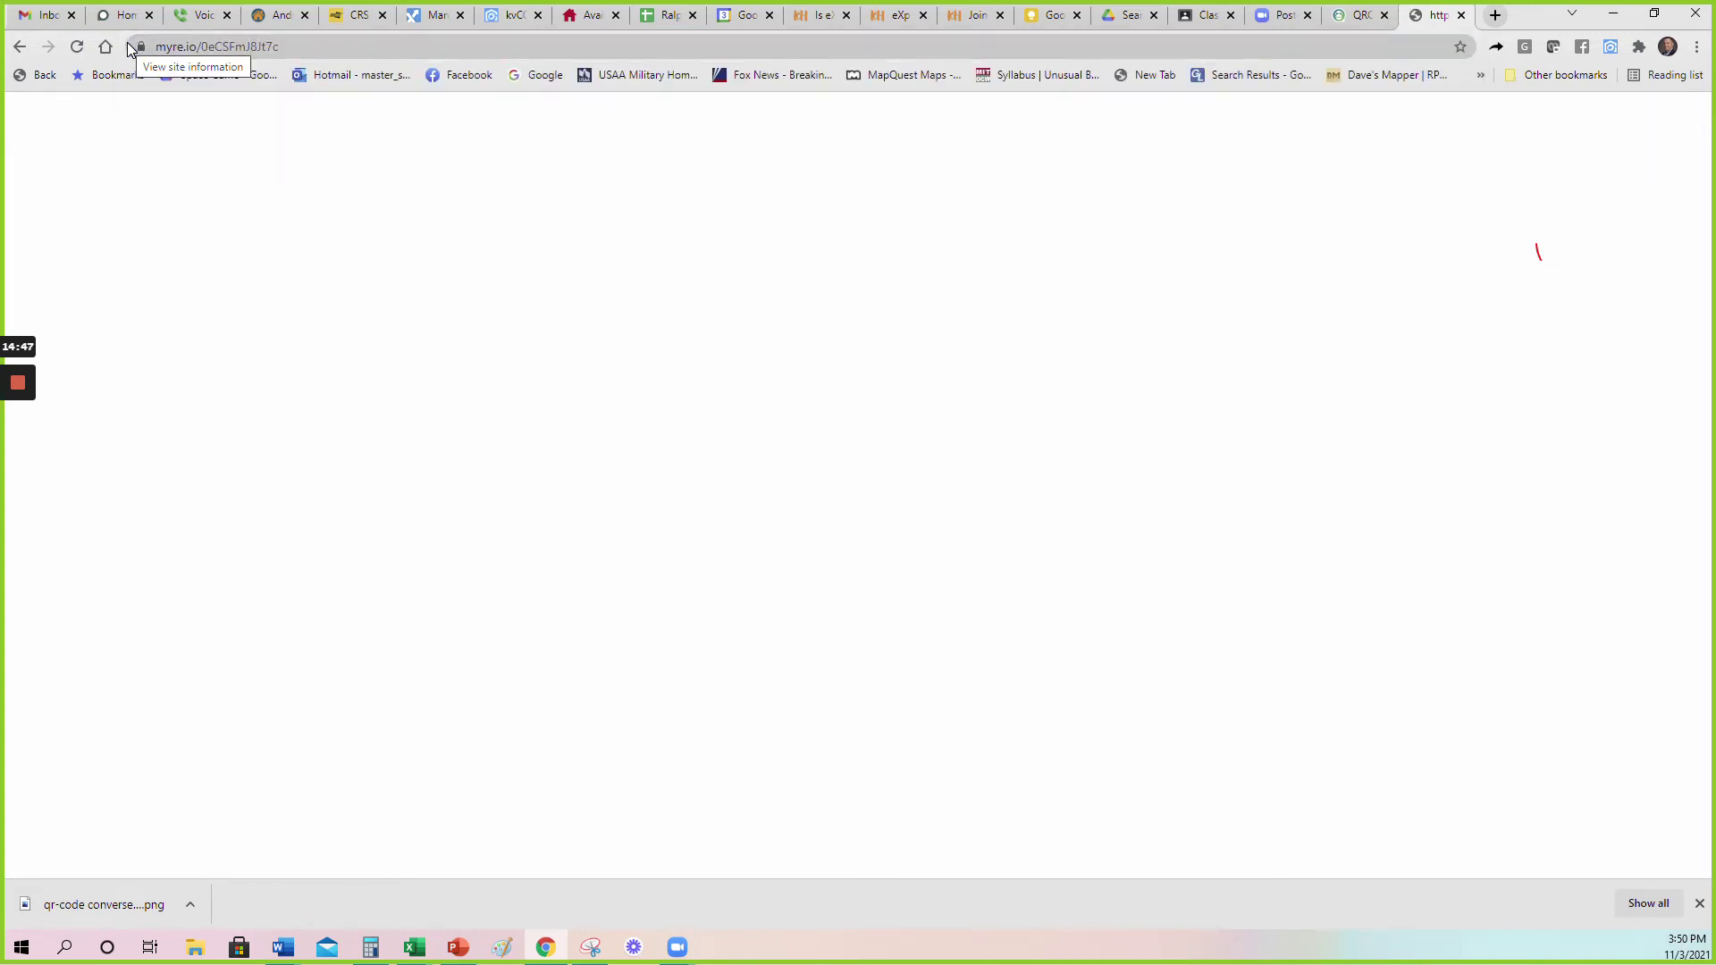
pyautogui.click(77, 48)
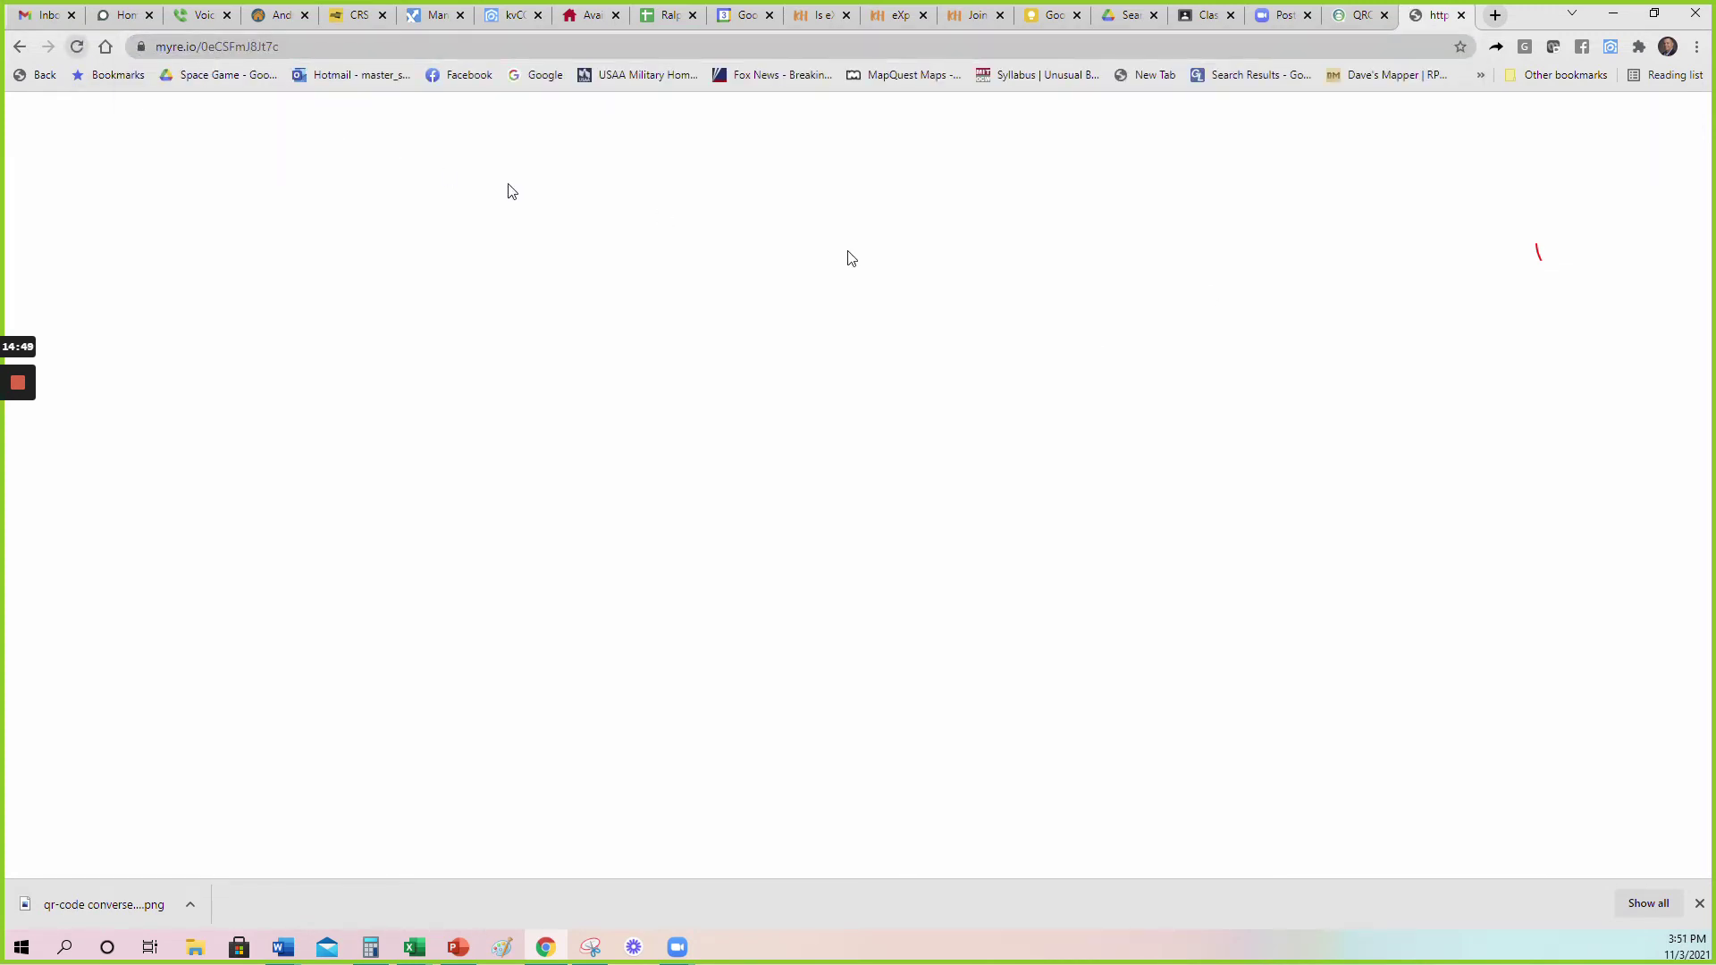
# Create a QR code for the seller squeeze short link in QR Code Monkey and download it as PNG.
pyautogui.click(1363, 16)
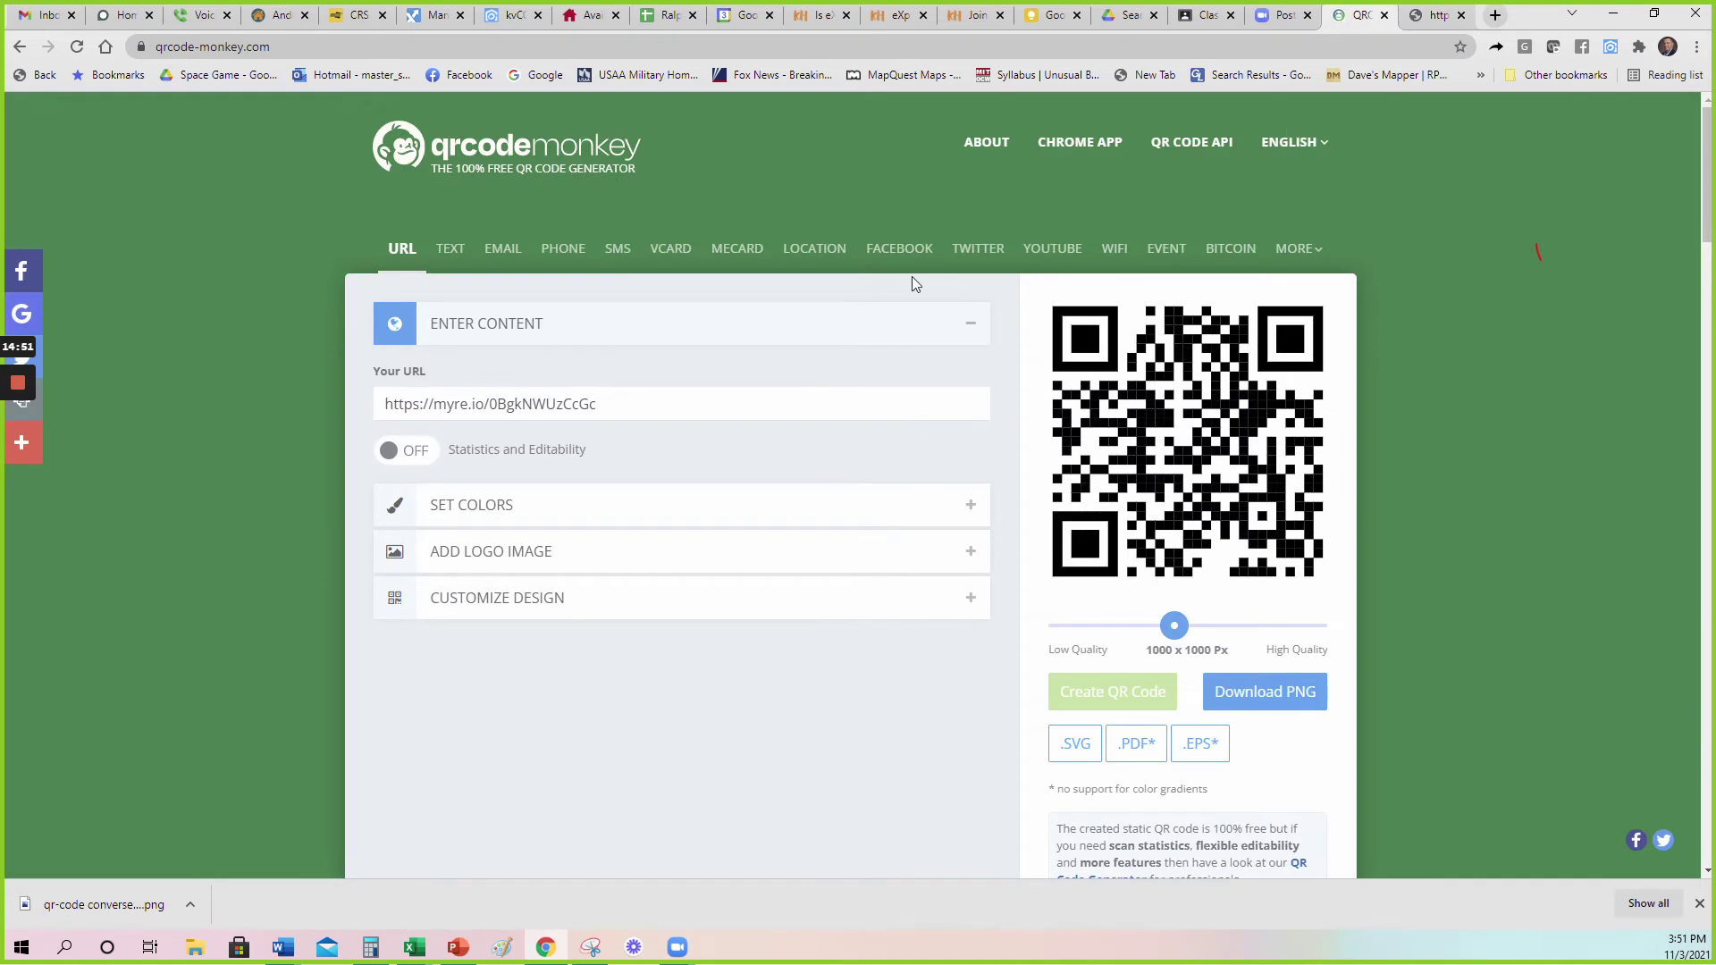
pyautogui.hotkey('ctrl', 'a')
pyautogui.hotkey('ctrl', 'v')
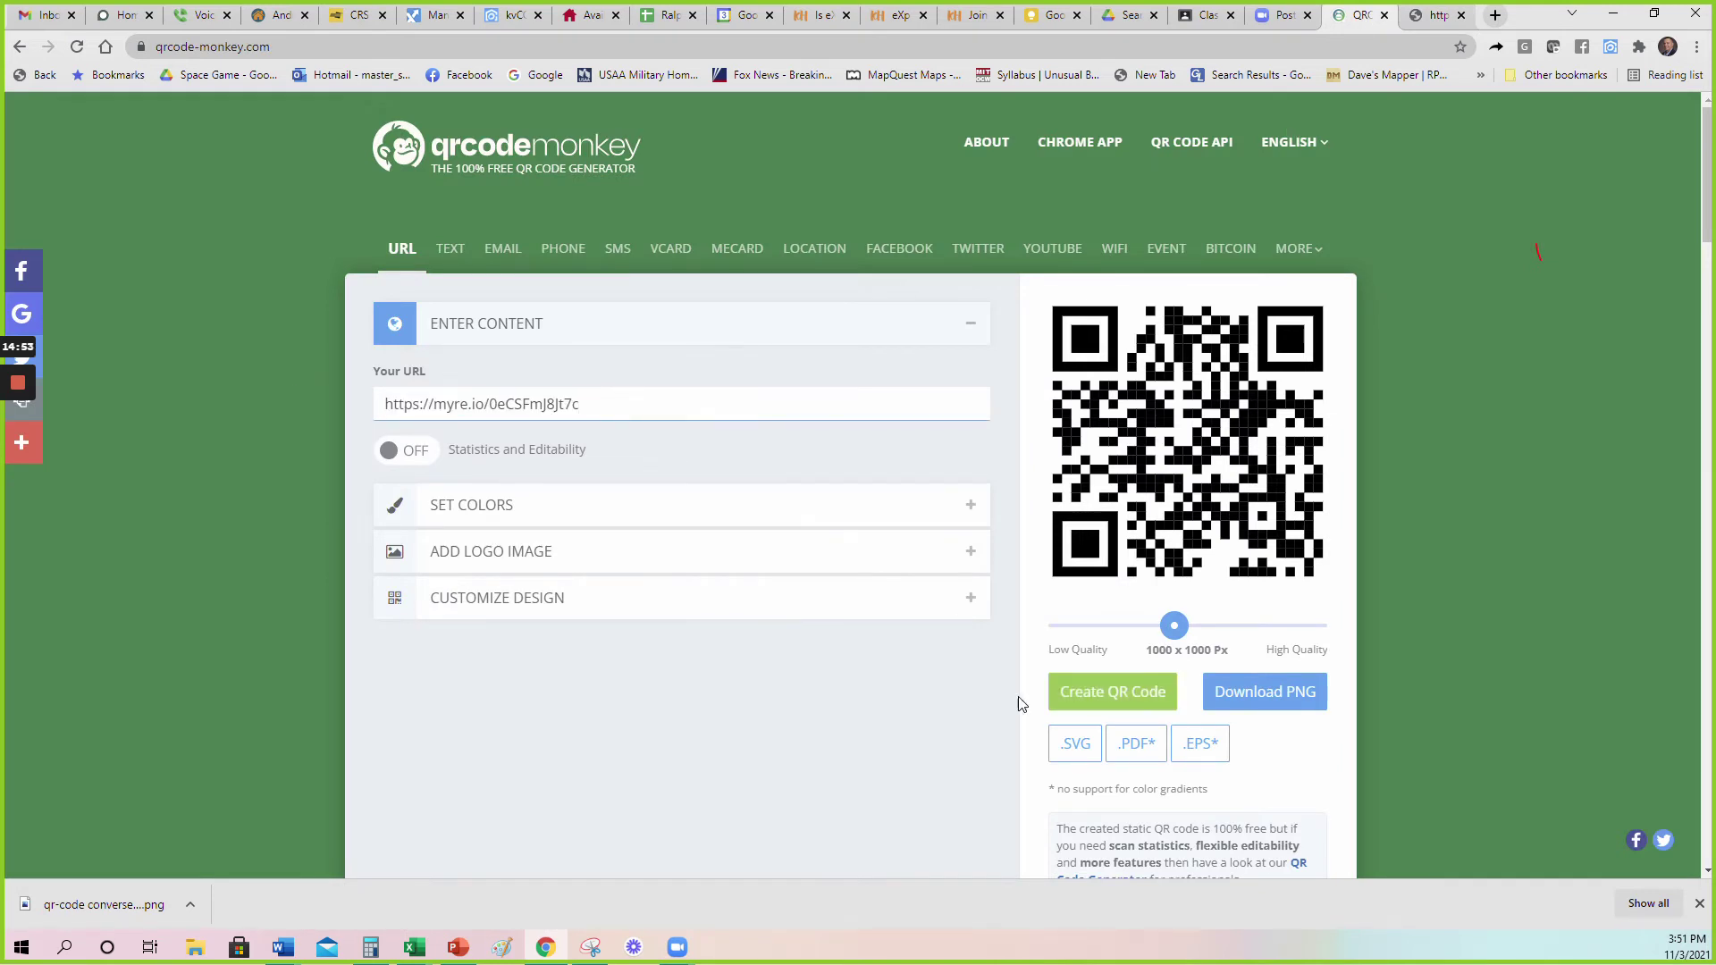
pyautogui.click(1431, 13)
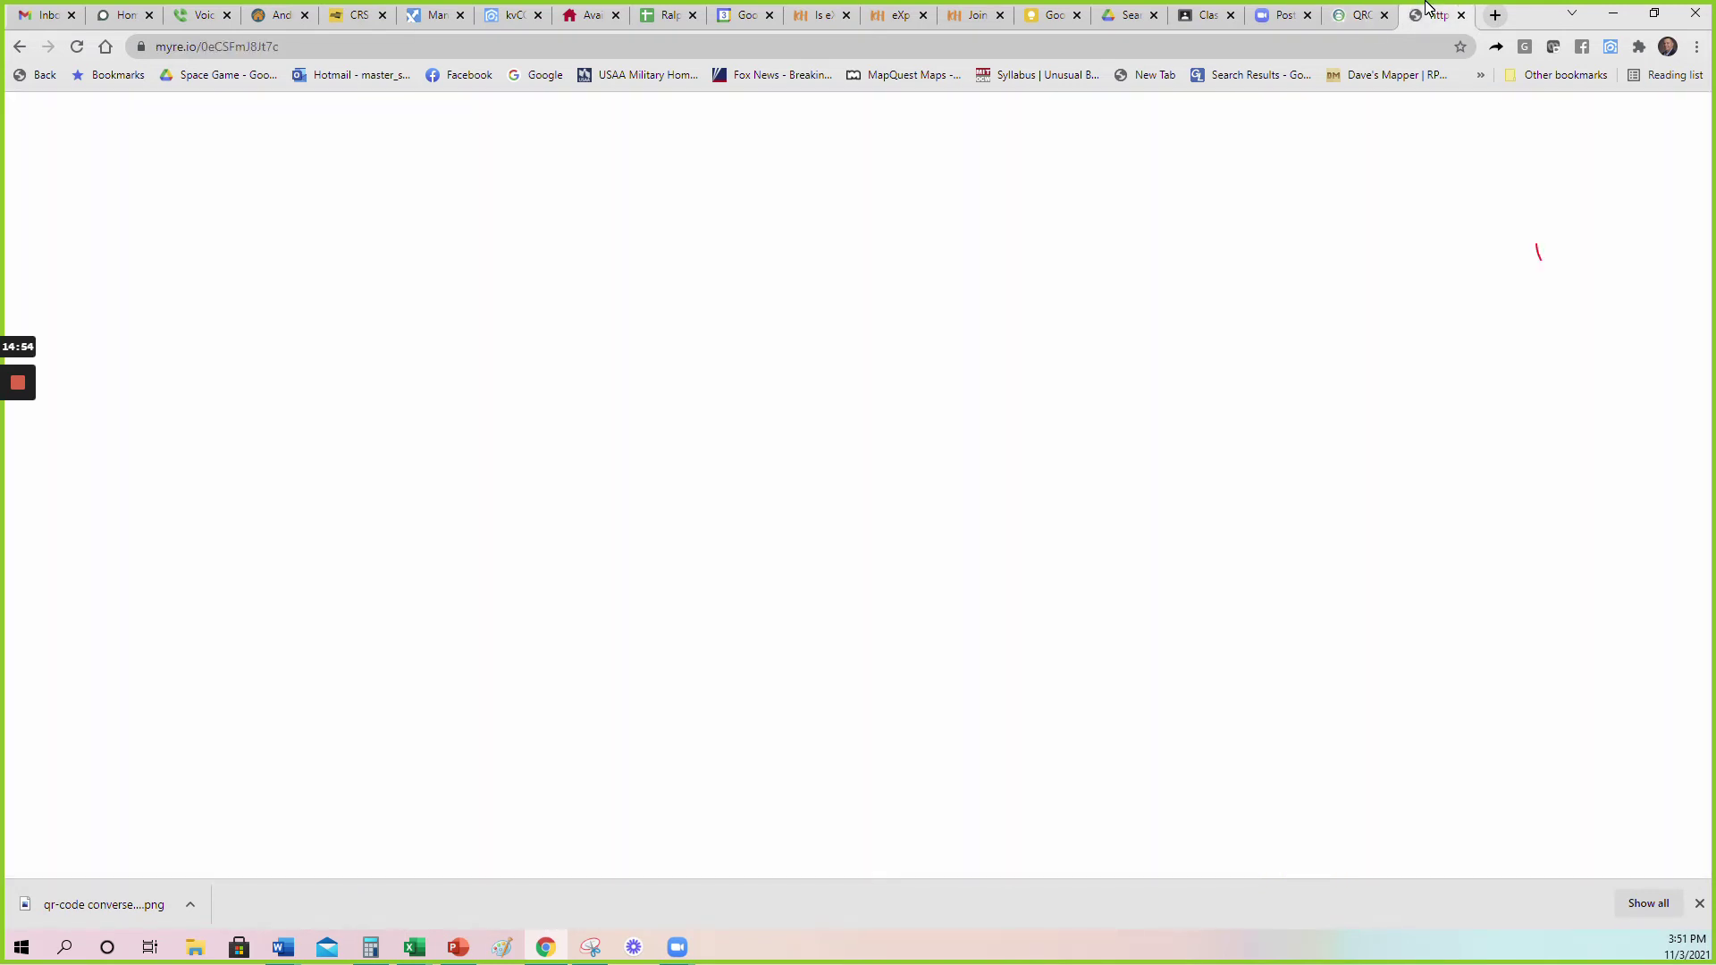
pyautogui.click(1359, 14)
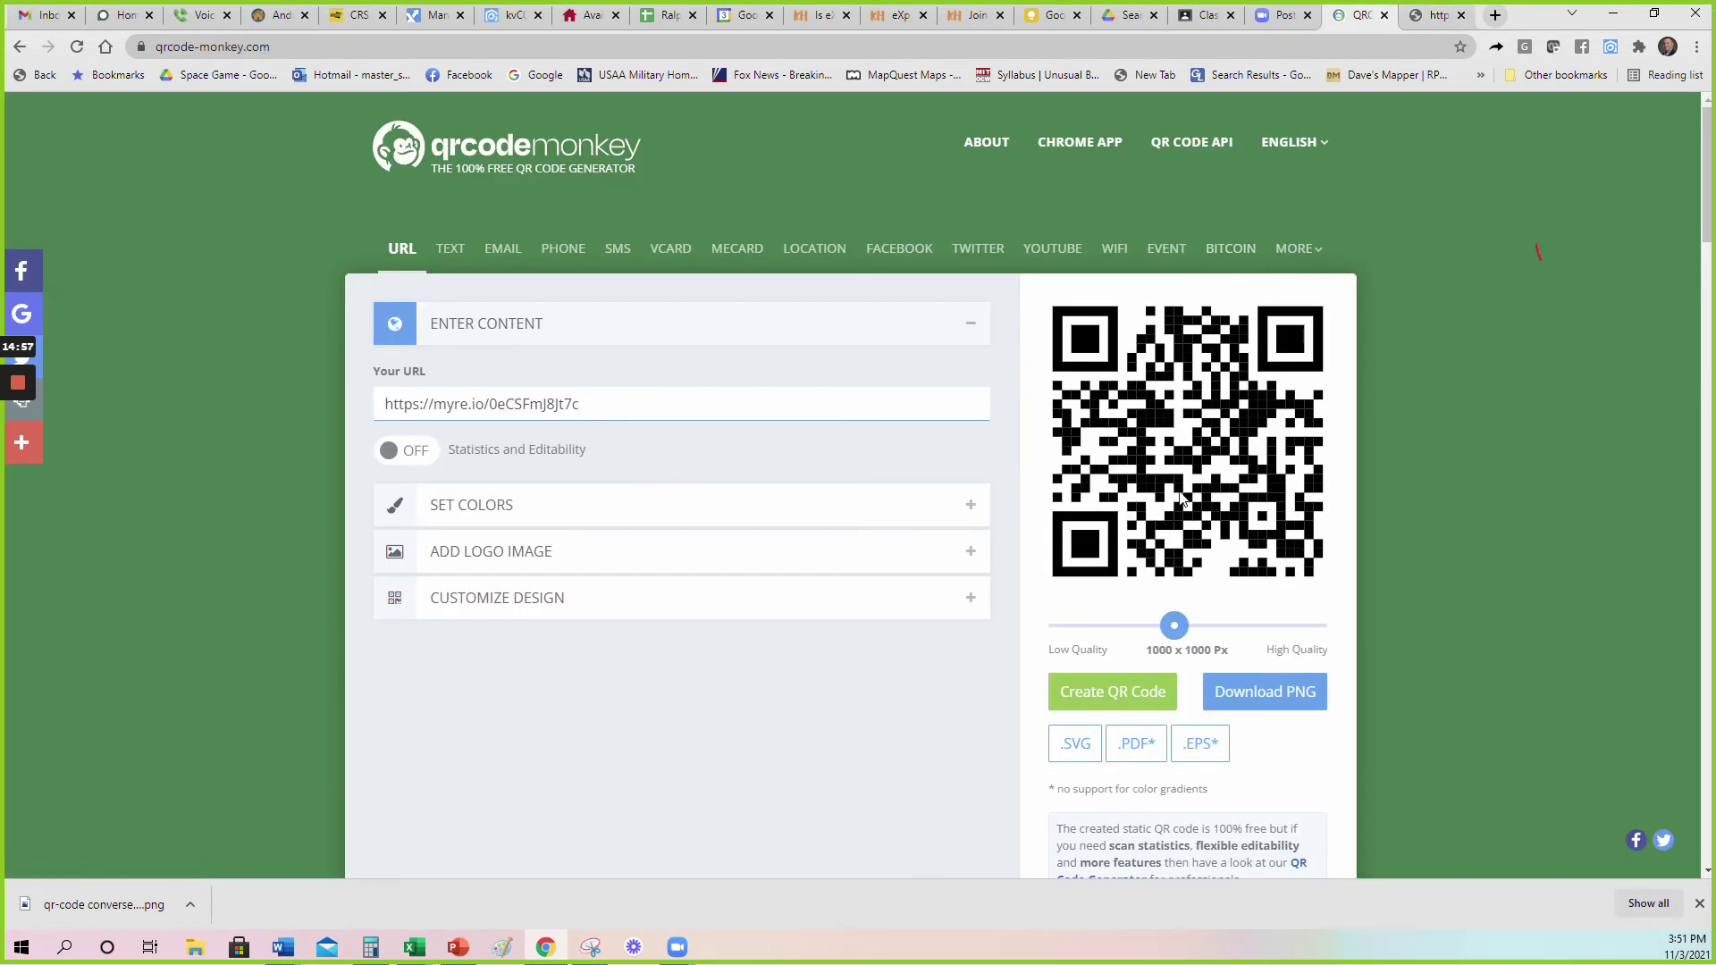
pyautogui.click(1106, 691)
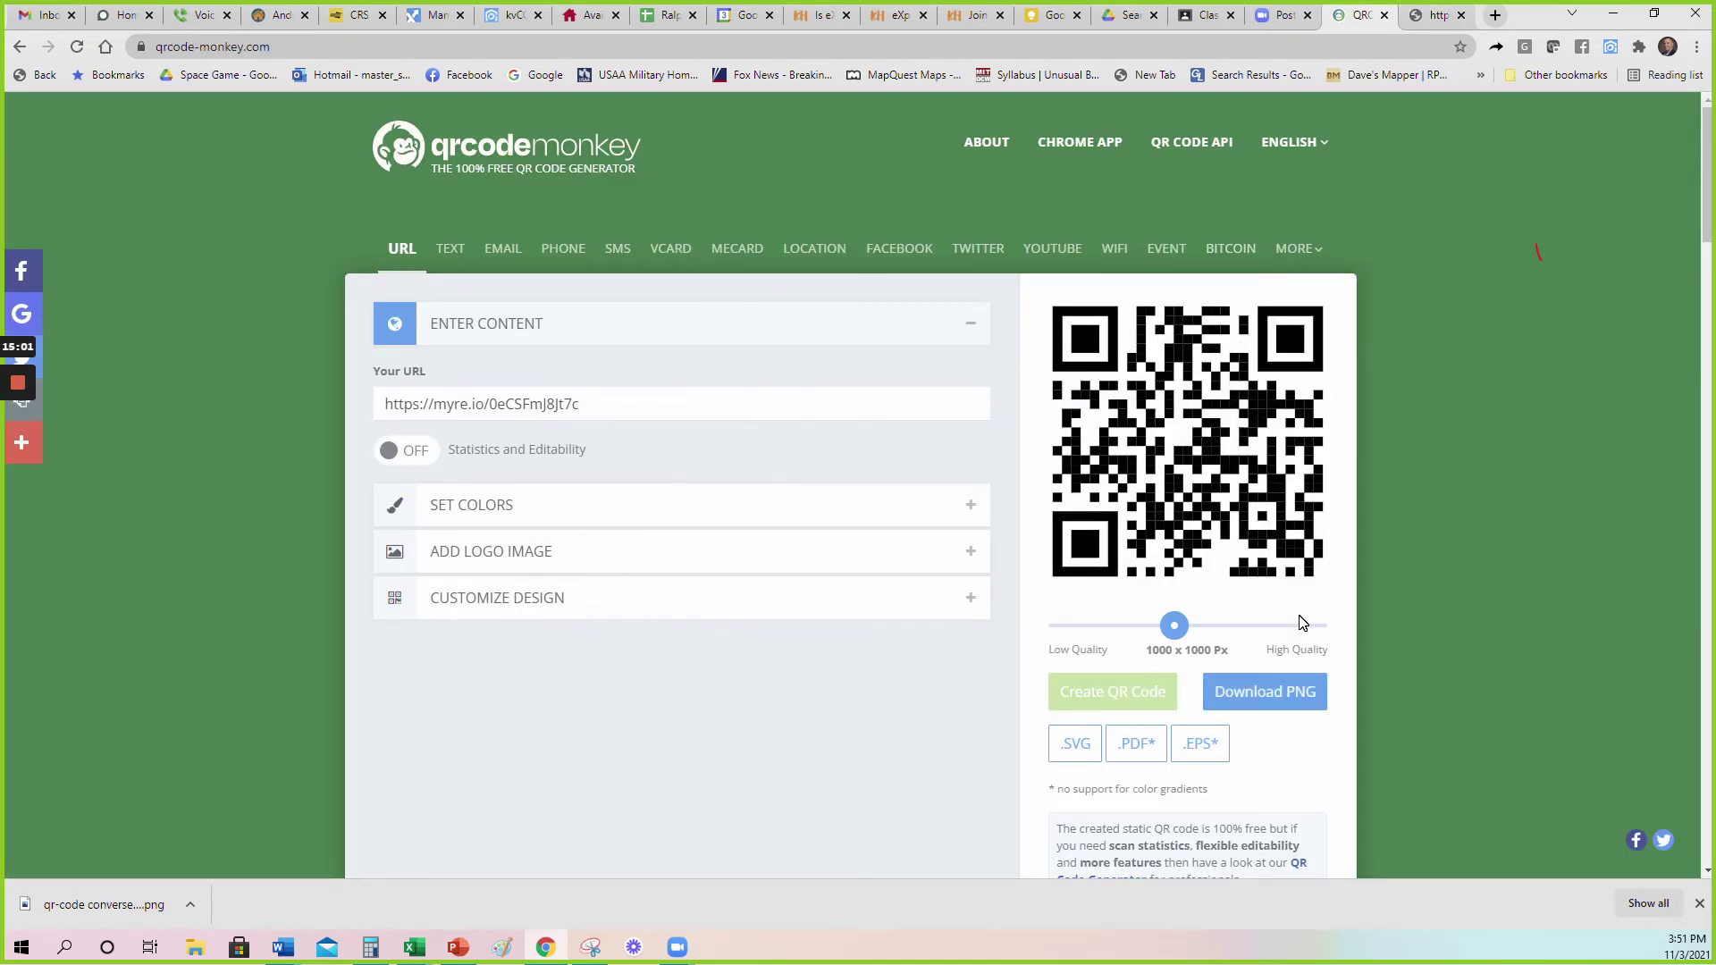
pyautogui.click(1270, 698)
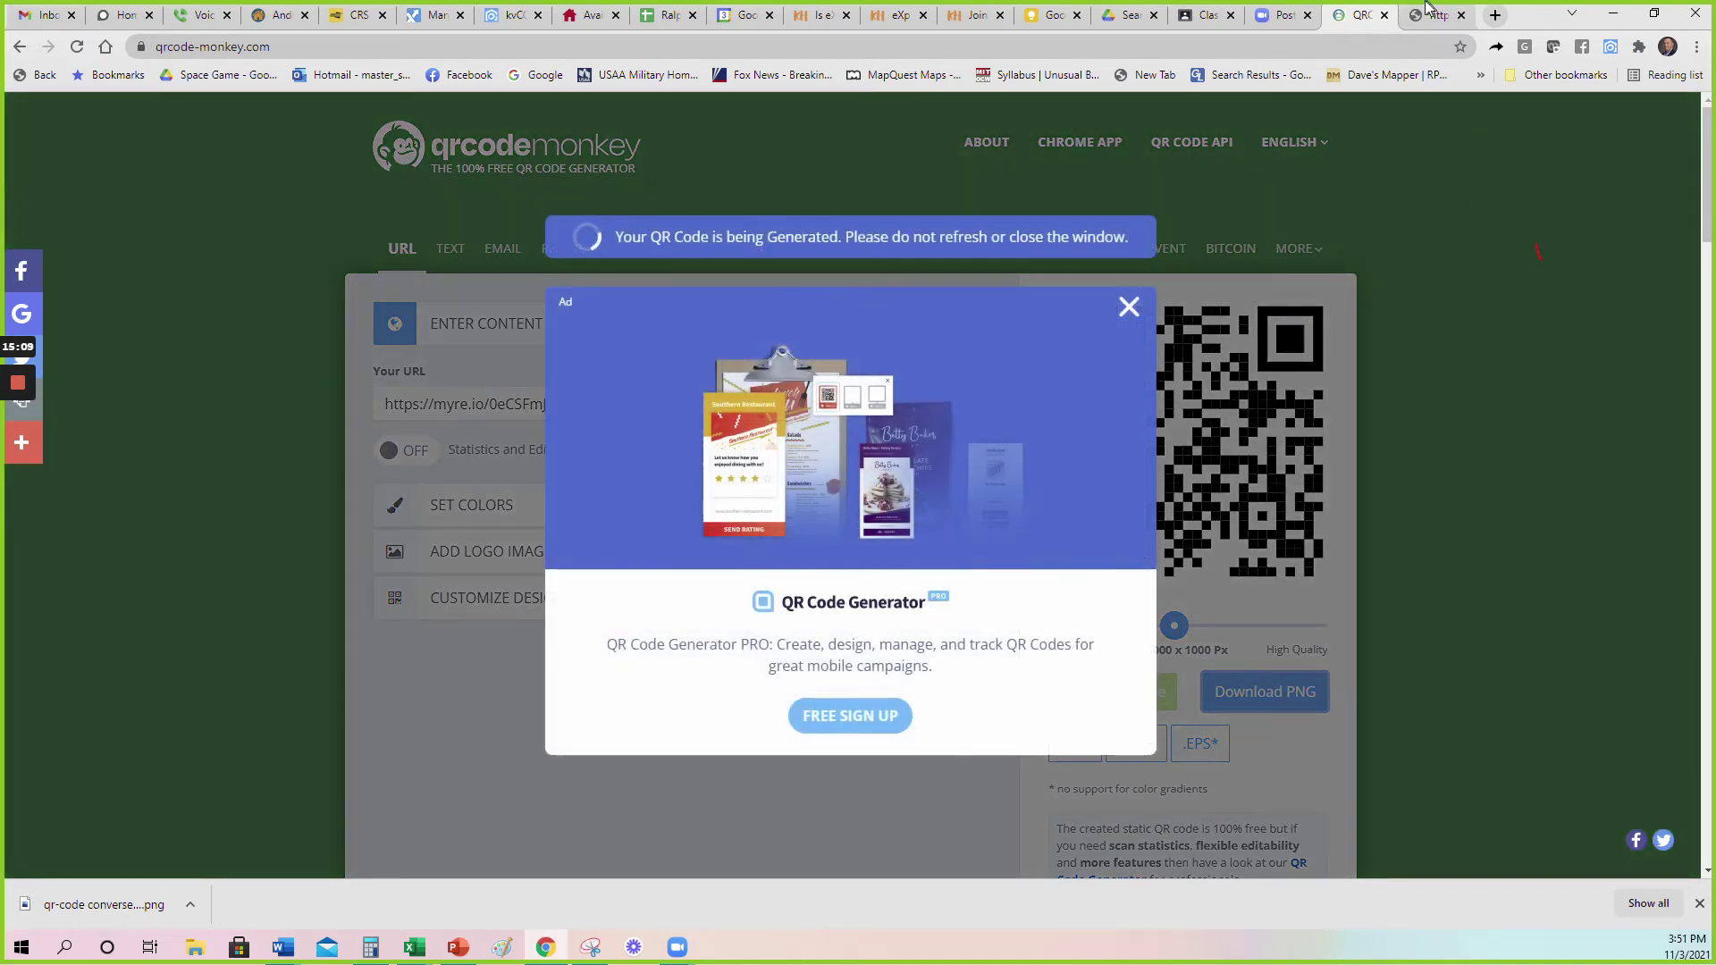
# Back in kvCORE, keep Converse, TX as the location and regenerate the seller squeeze links.
pyautogui.click(1431, 11)
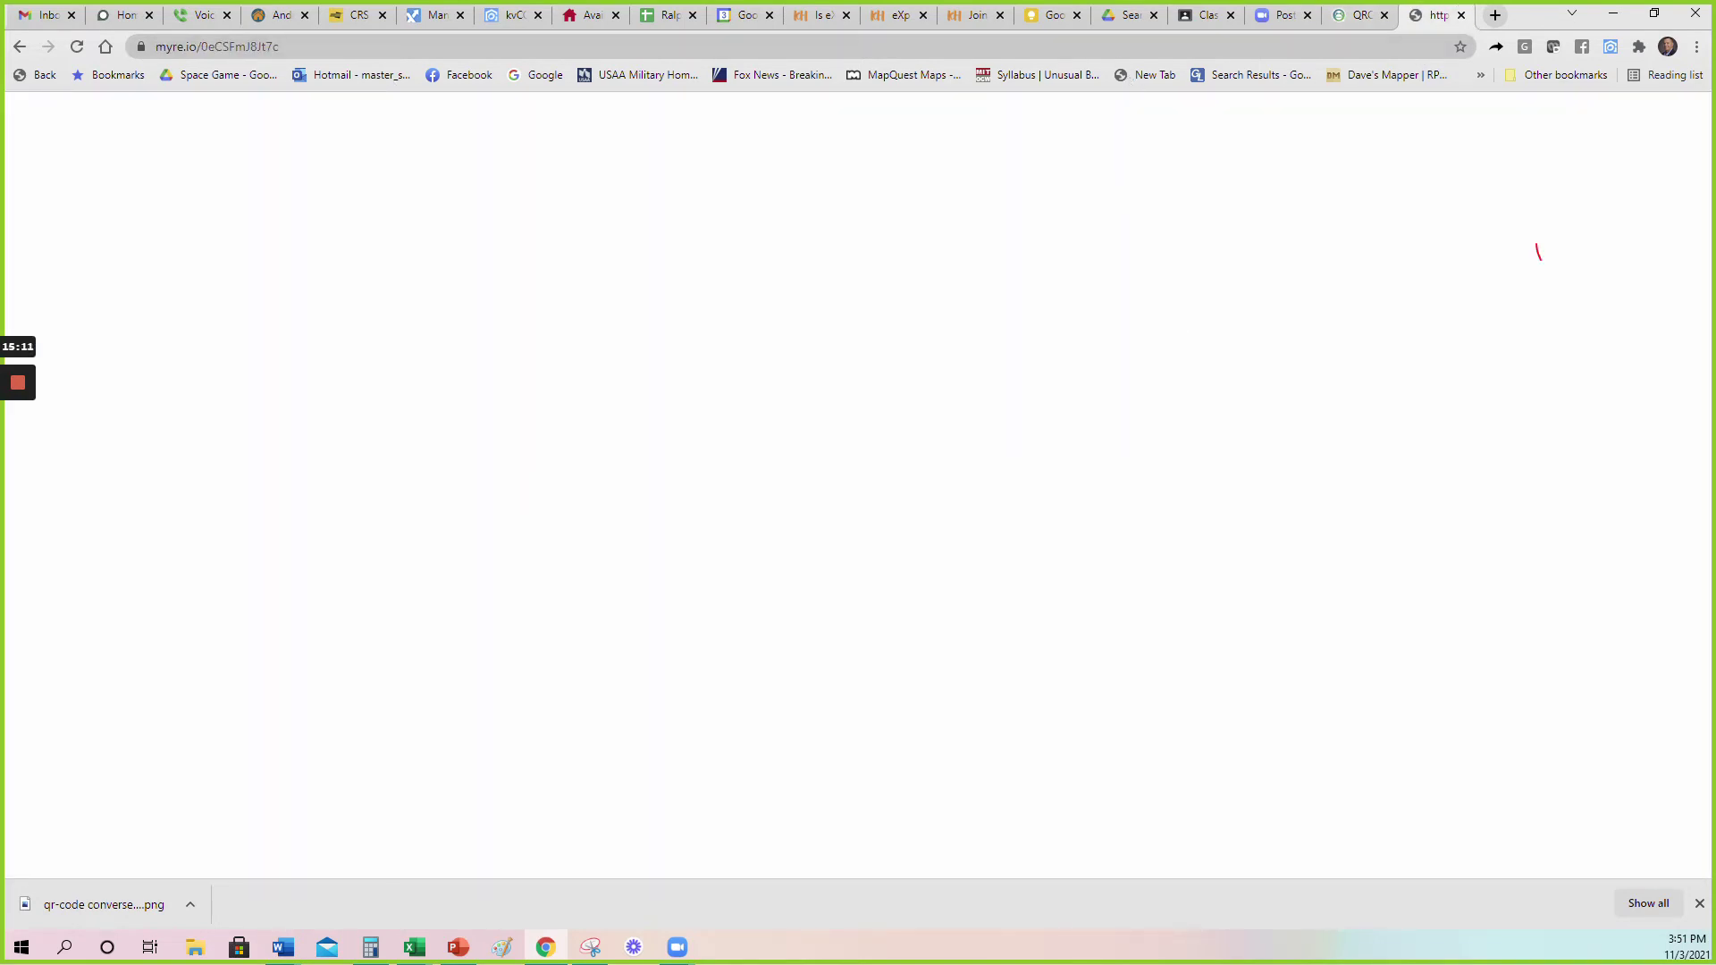
pyautogui.click(512, 16)
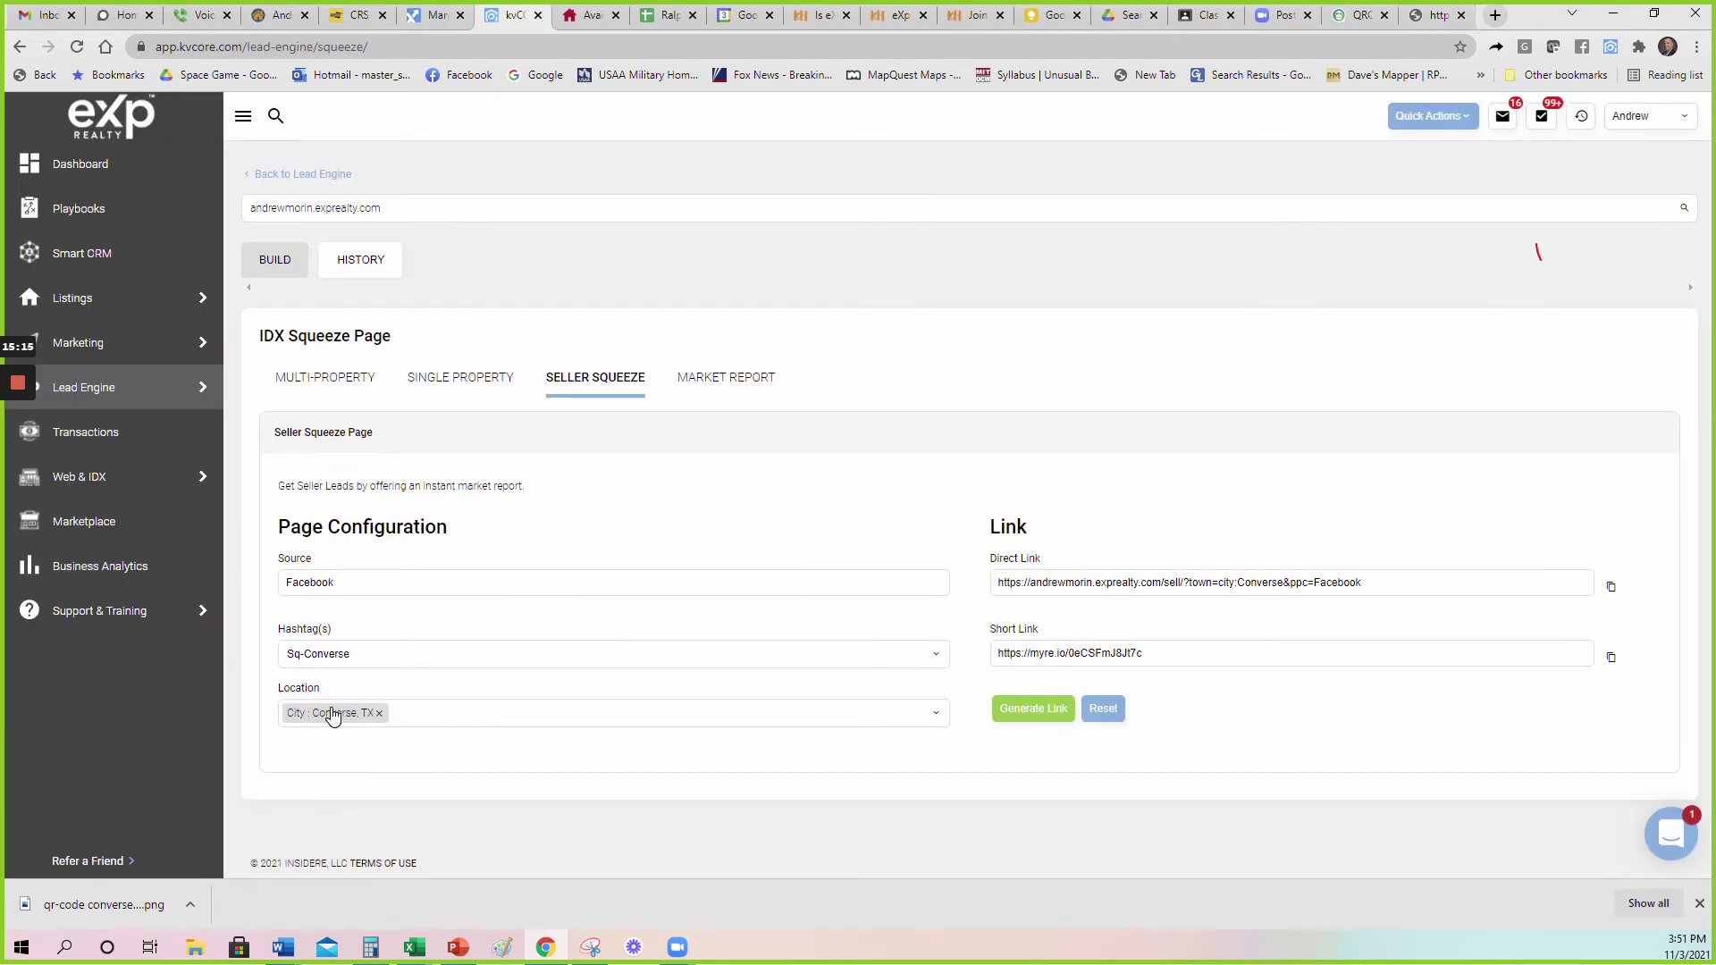
pyautogui.click(377, 717)
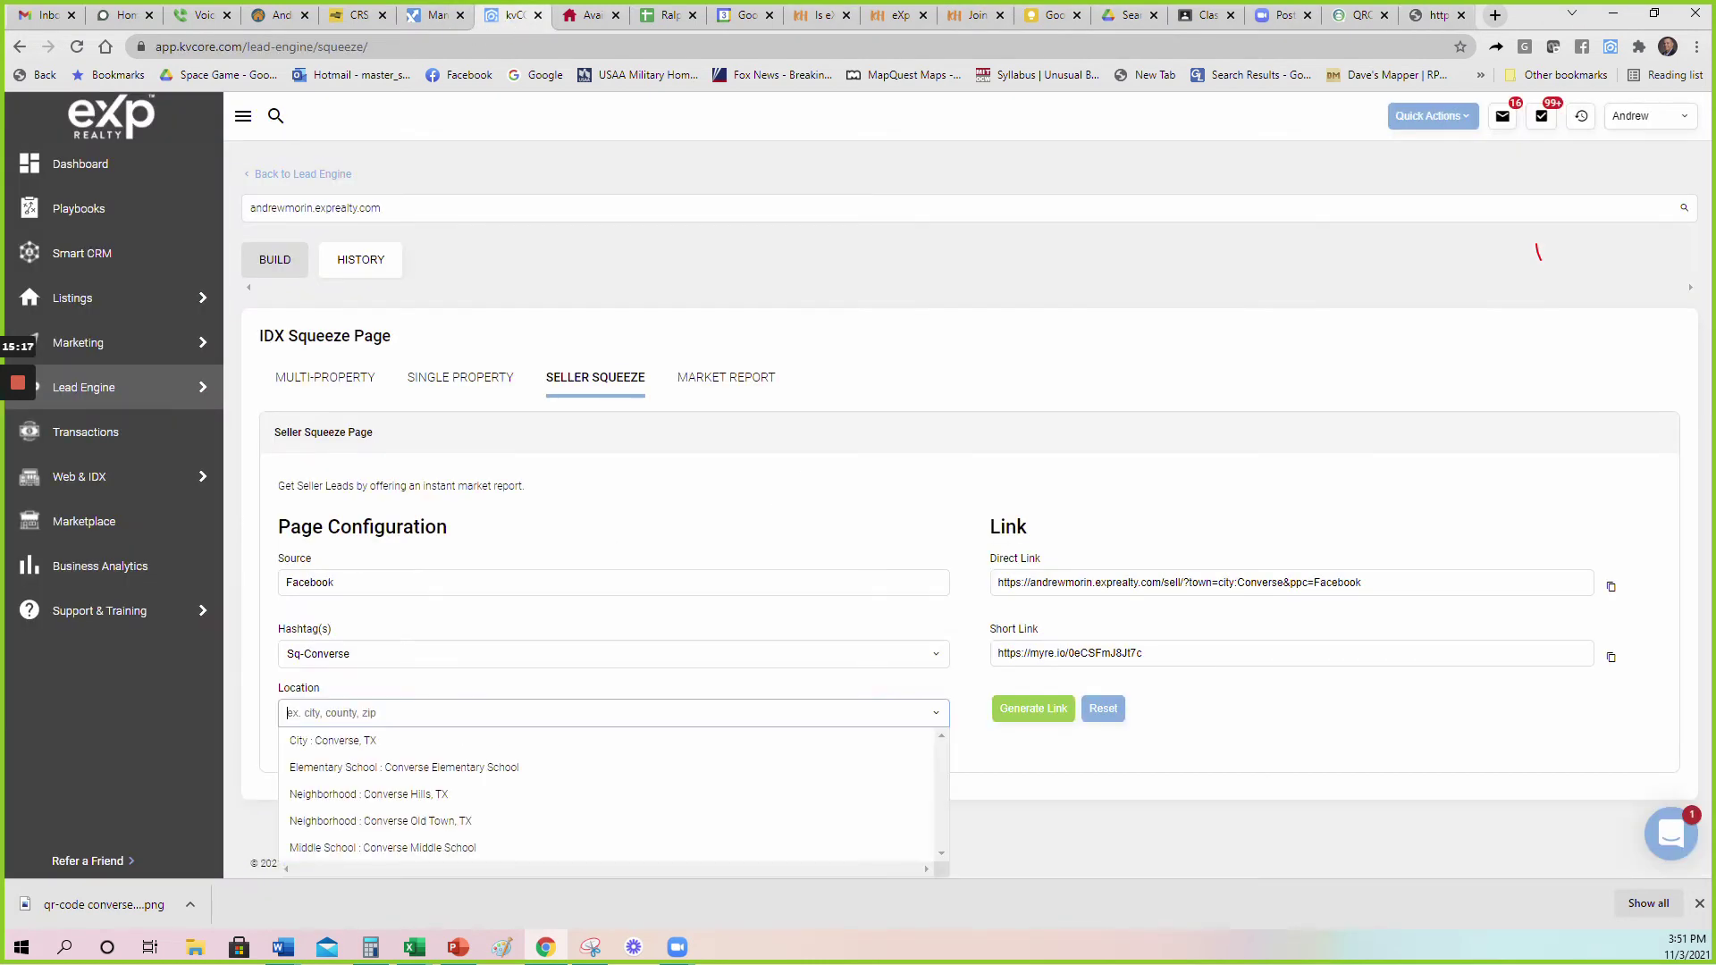
pyautogui.click(384, 747)
pyautogui.click(1024, 710)
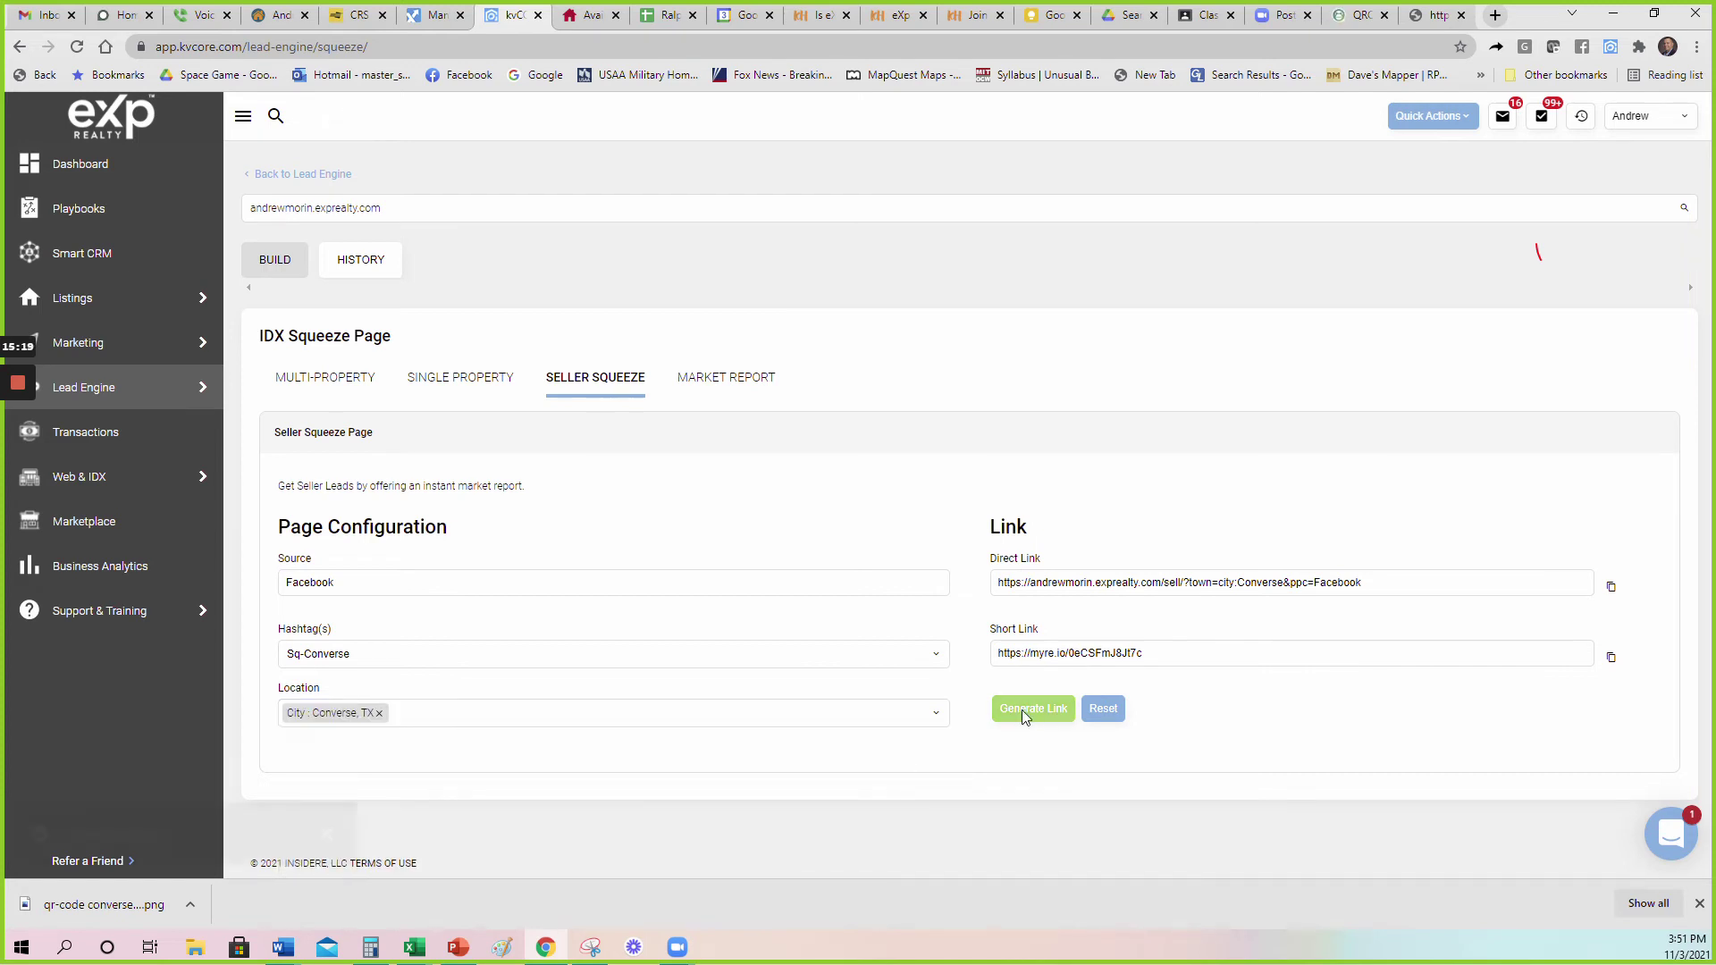
# Copy the short link again and save the QR image as qr-codesq_converse.png.
pyautogui.click(1611, 659)
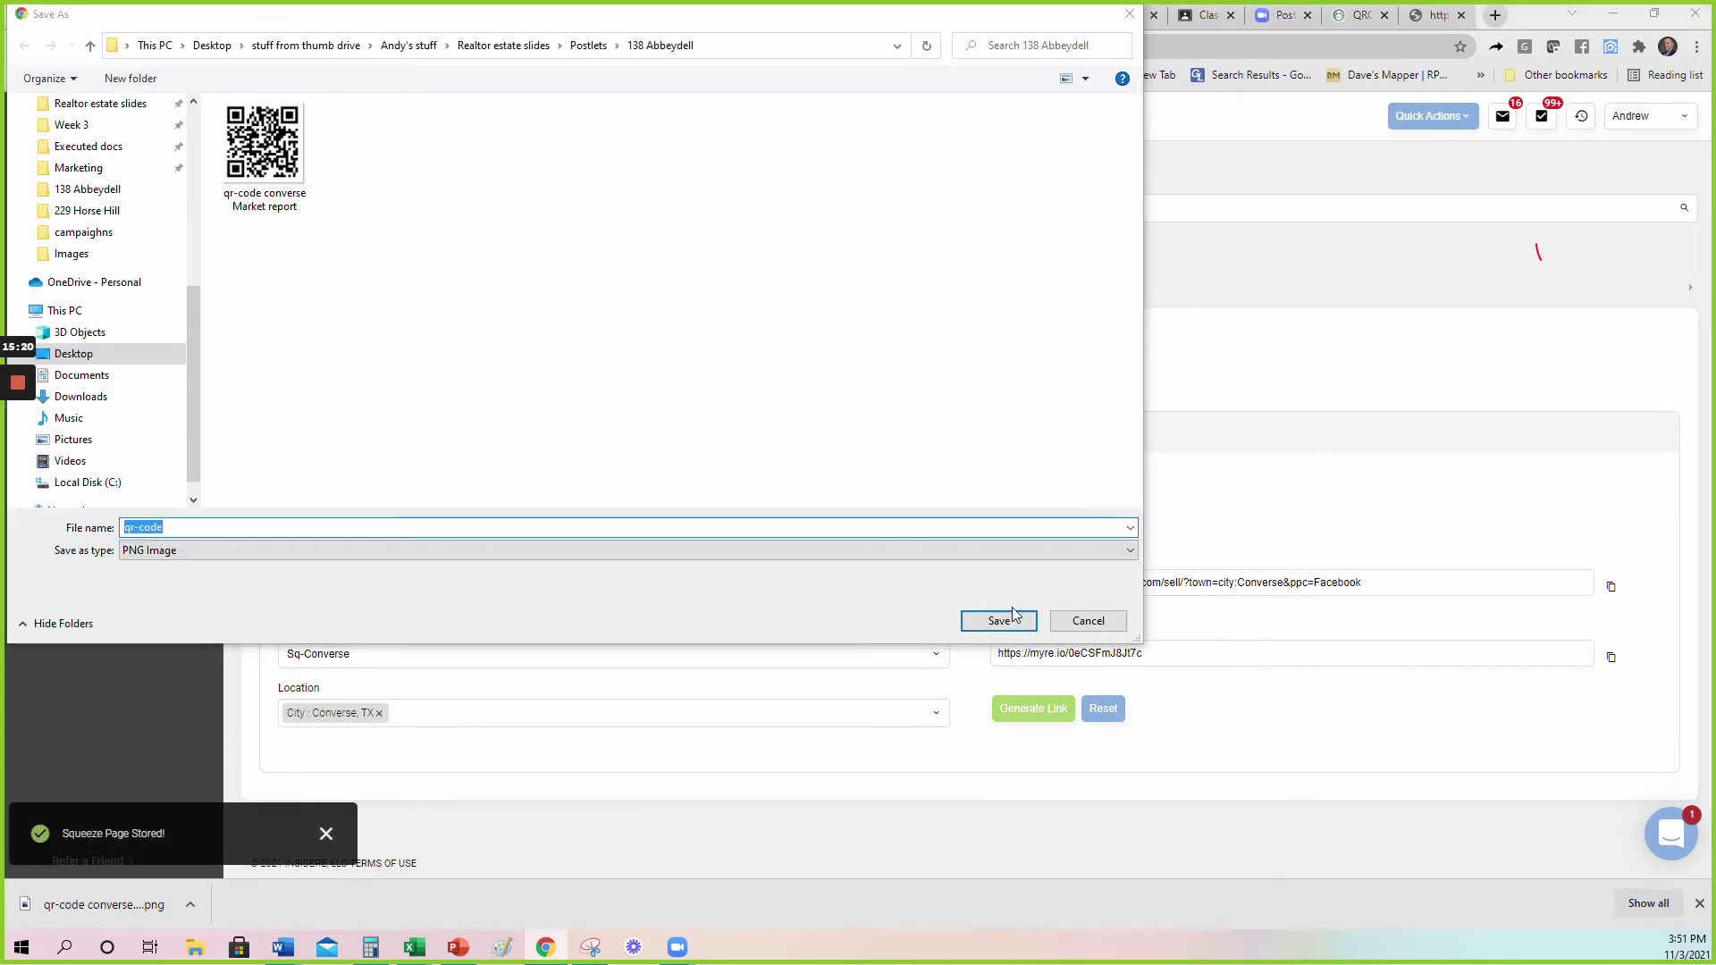
pyautogui.click(170, 527)
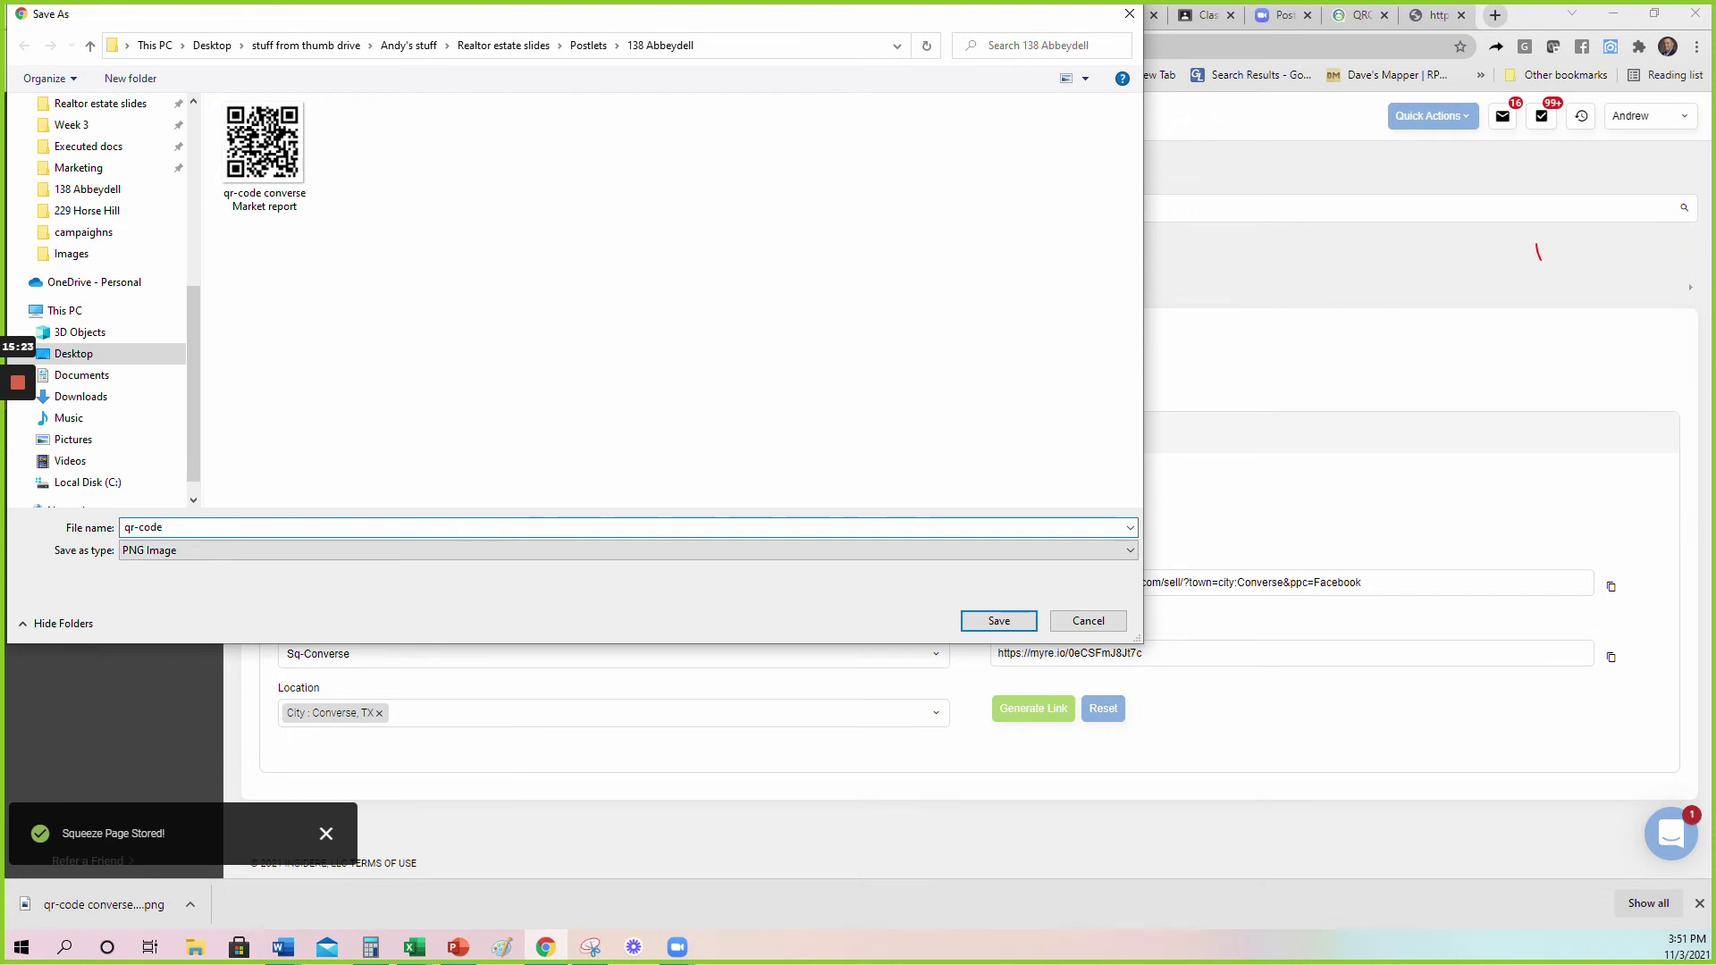
pyautogui.write('sq_')
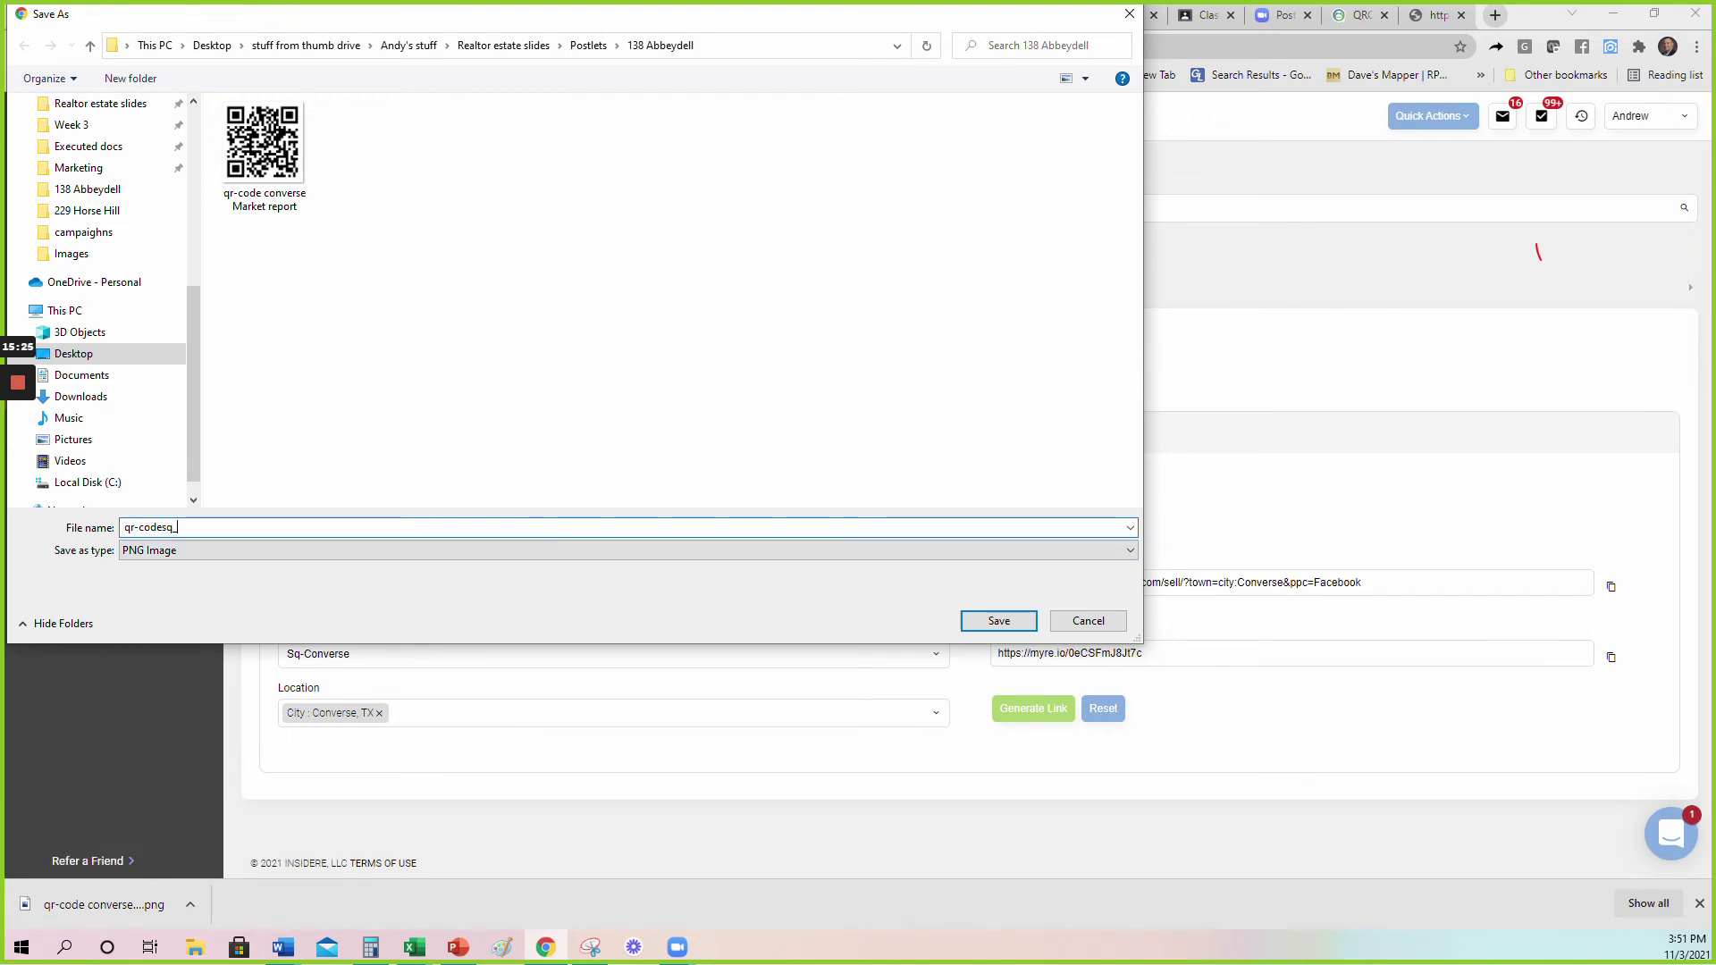
pyautogui.write('converse')
pyautogui.press('Return')
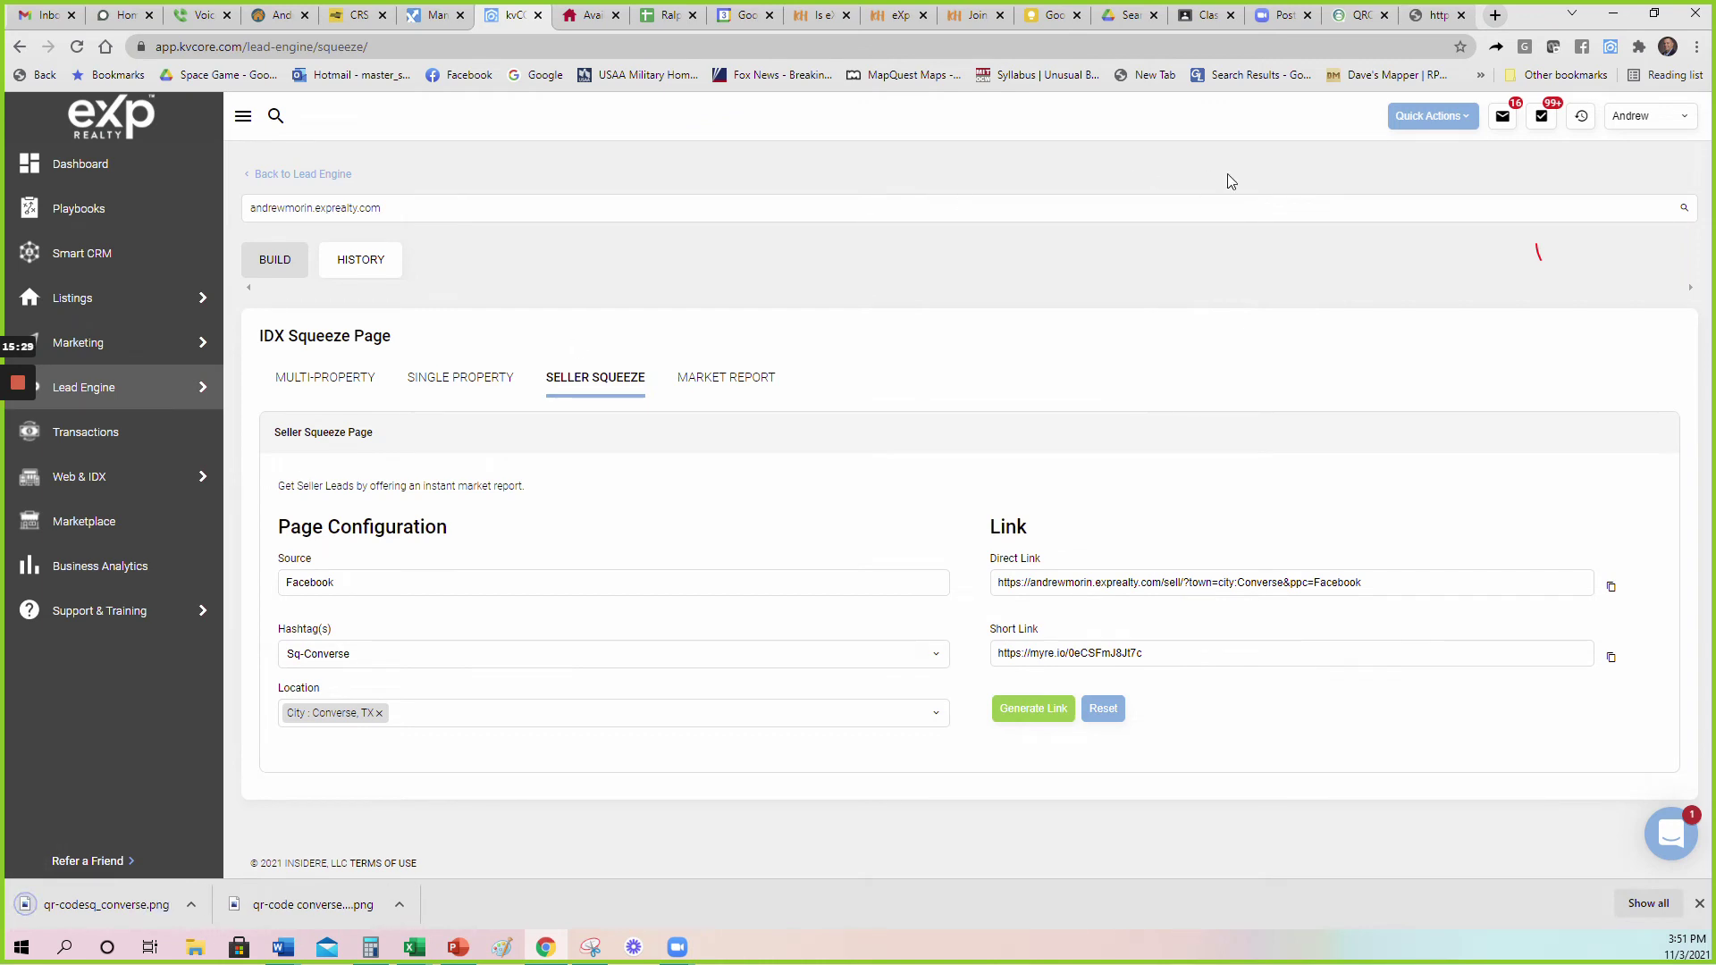
# Close the short-link and QR Code Monkey tabs and bring up the blank Word Document1.
pyautogui.click(1436, 16)
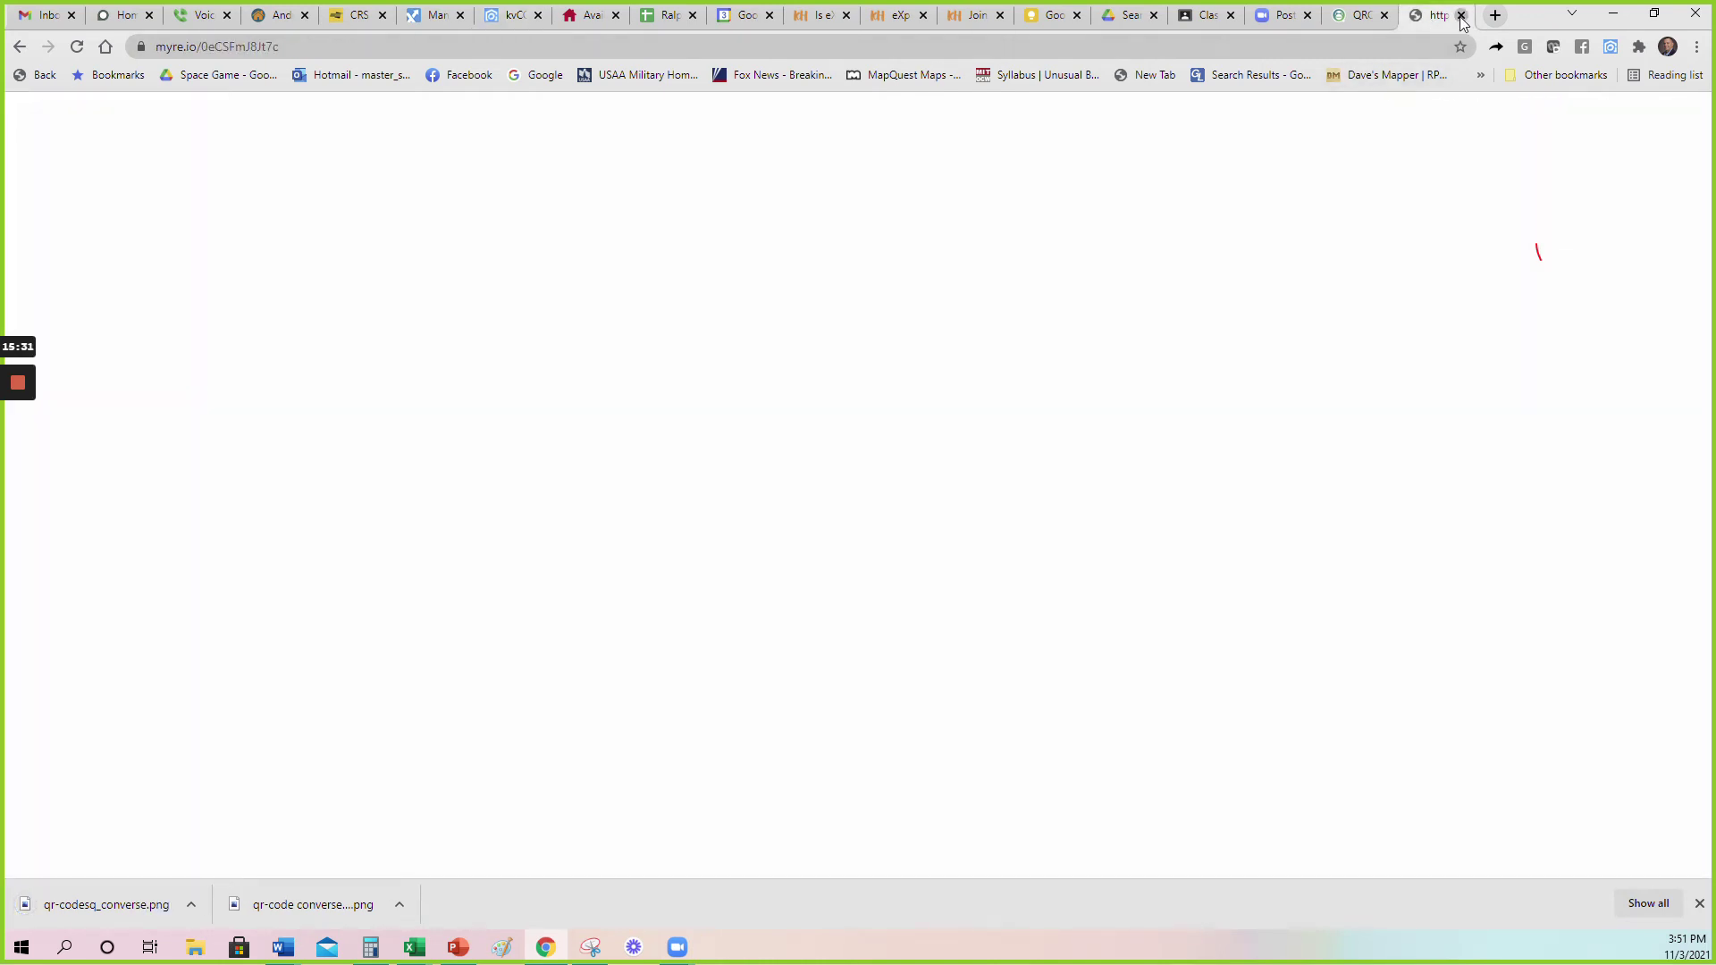
pyautogui.click(1462, 16)
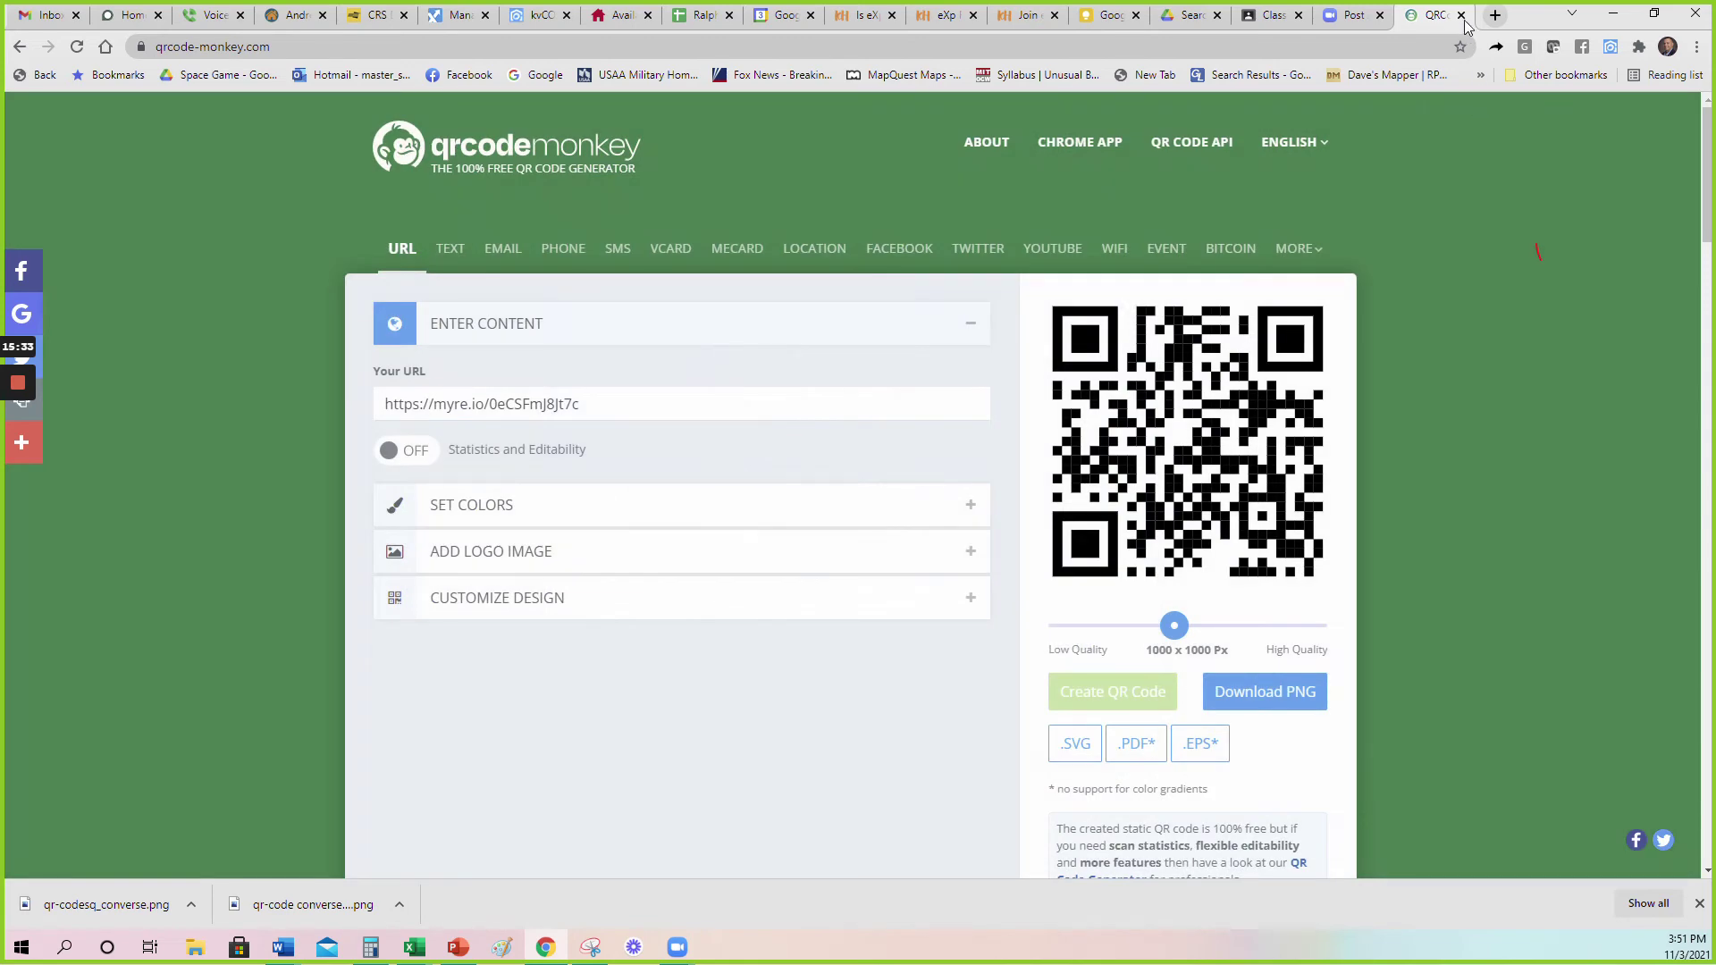
pyautogui.click(1462, 15)
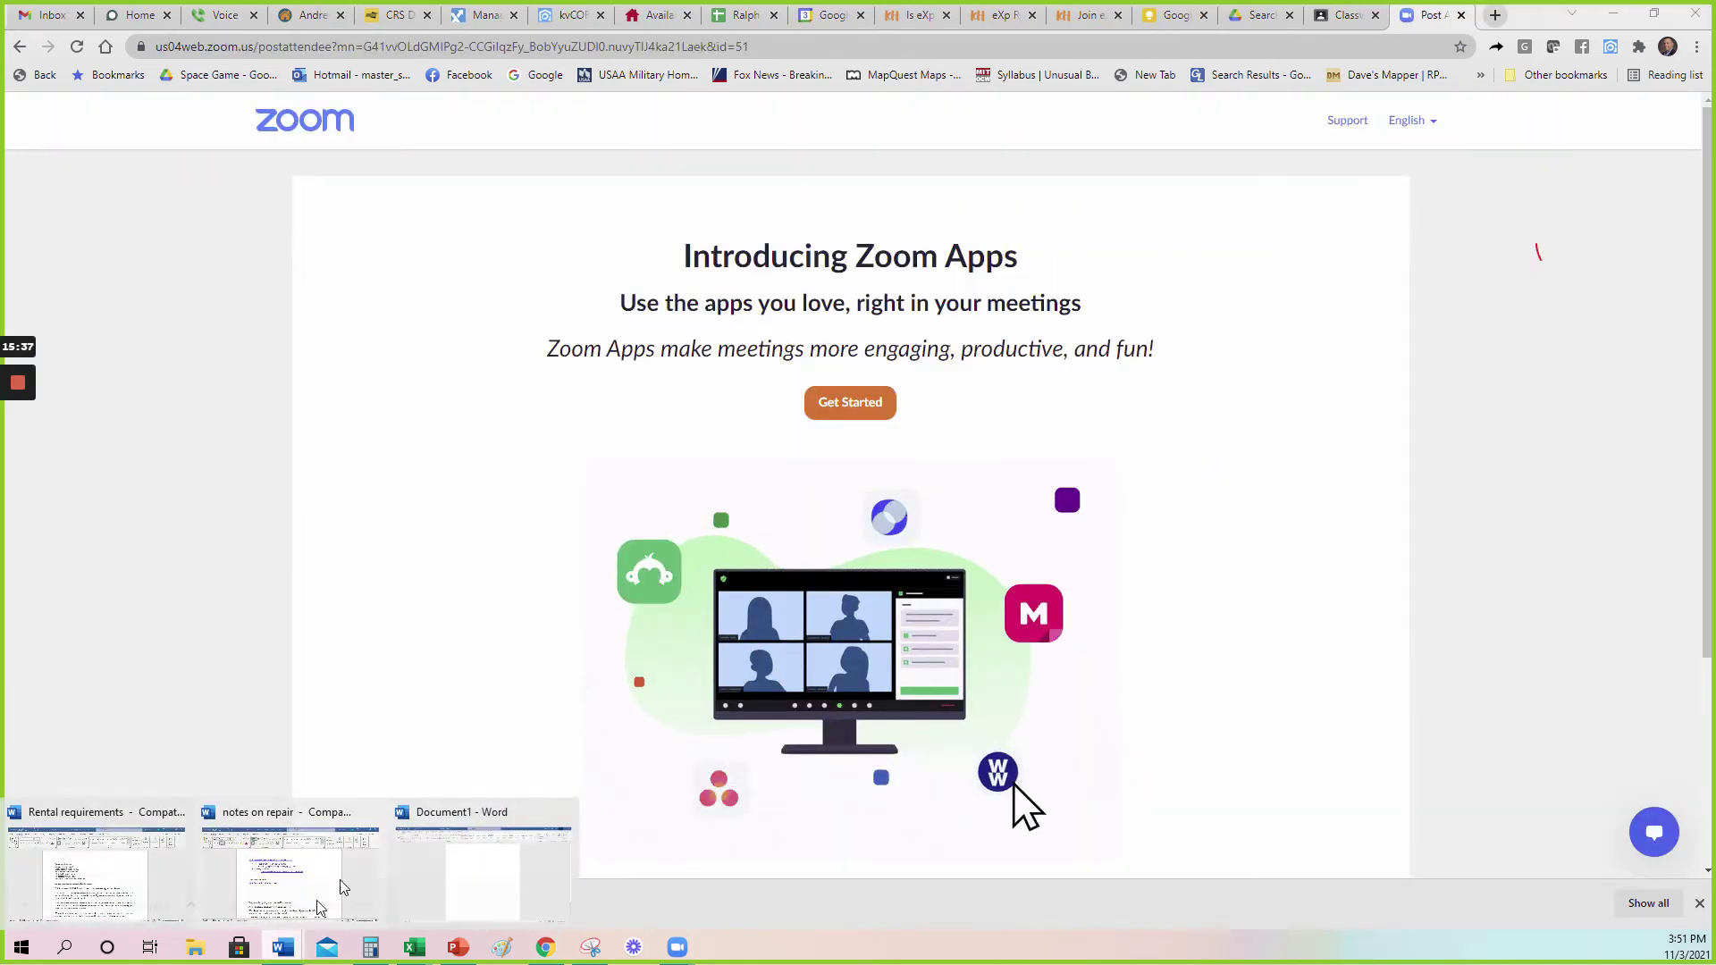
pyautogui.click(283, 946)
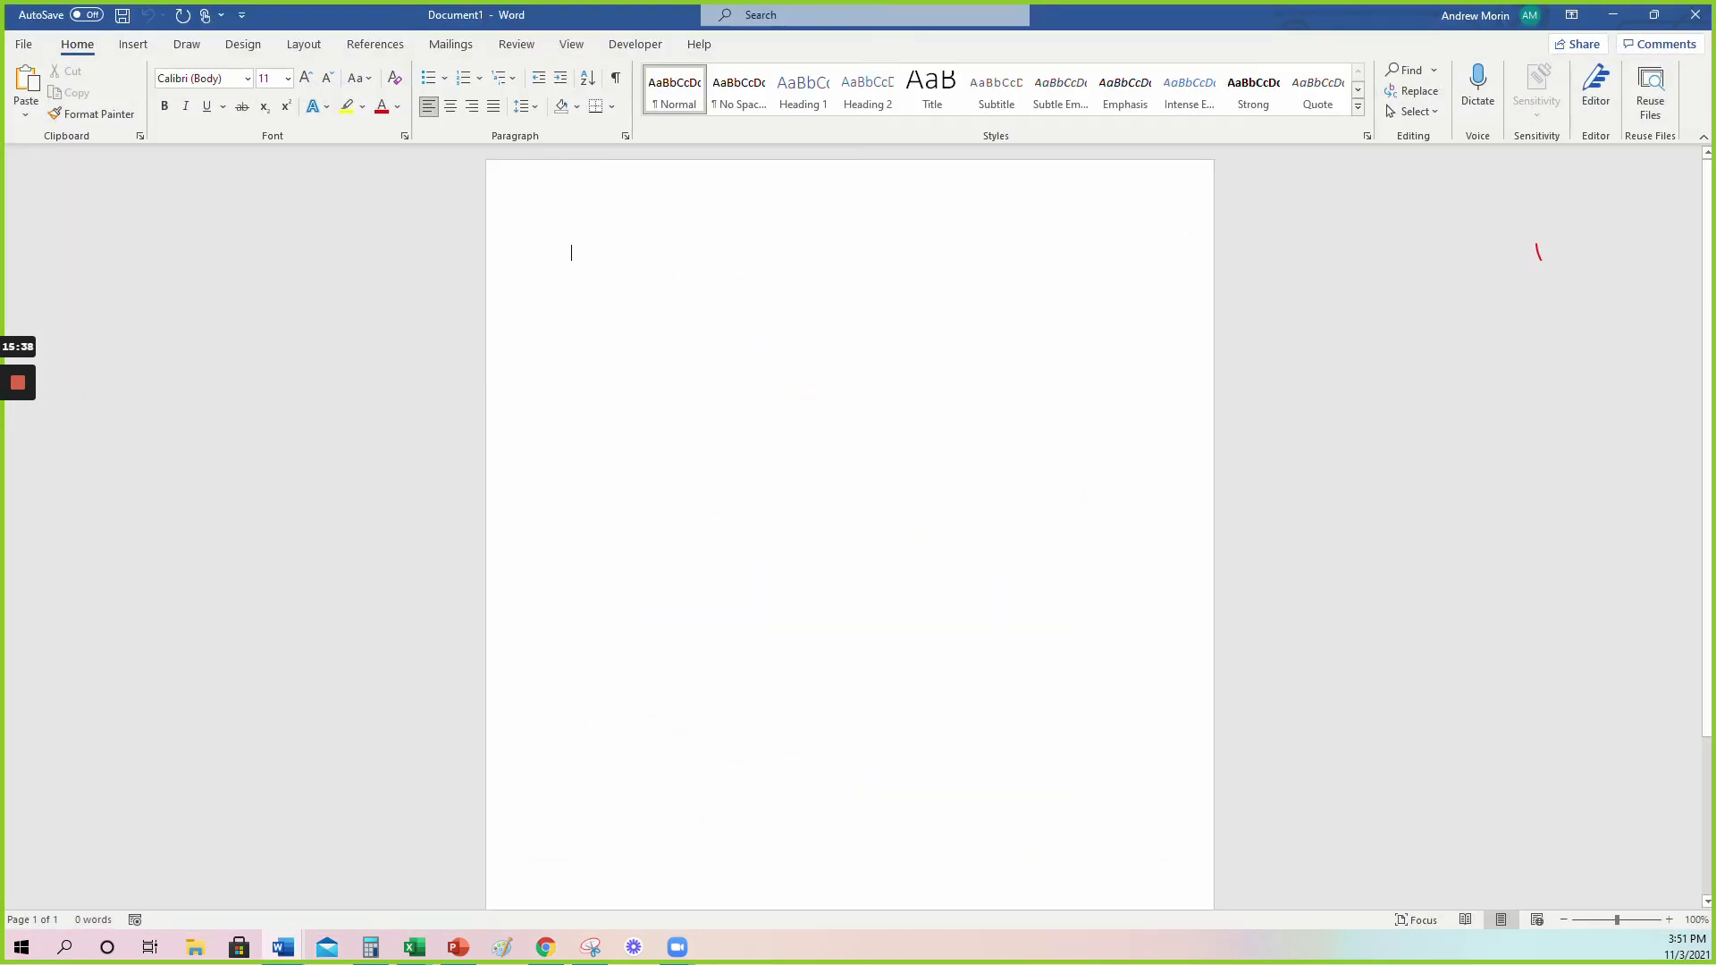
pyautogui.click(134, 45)
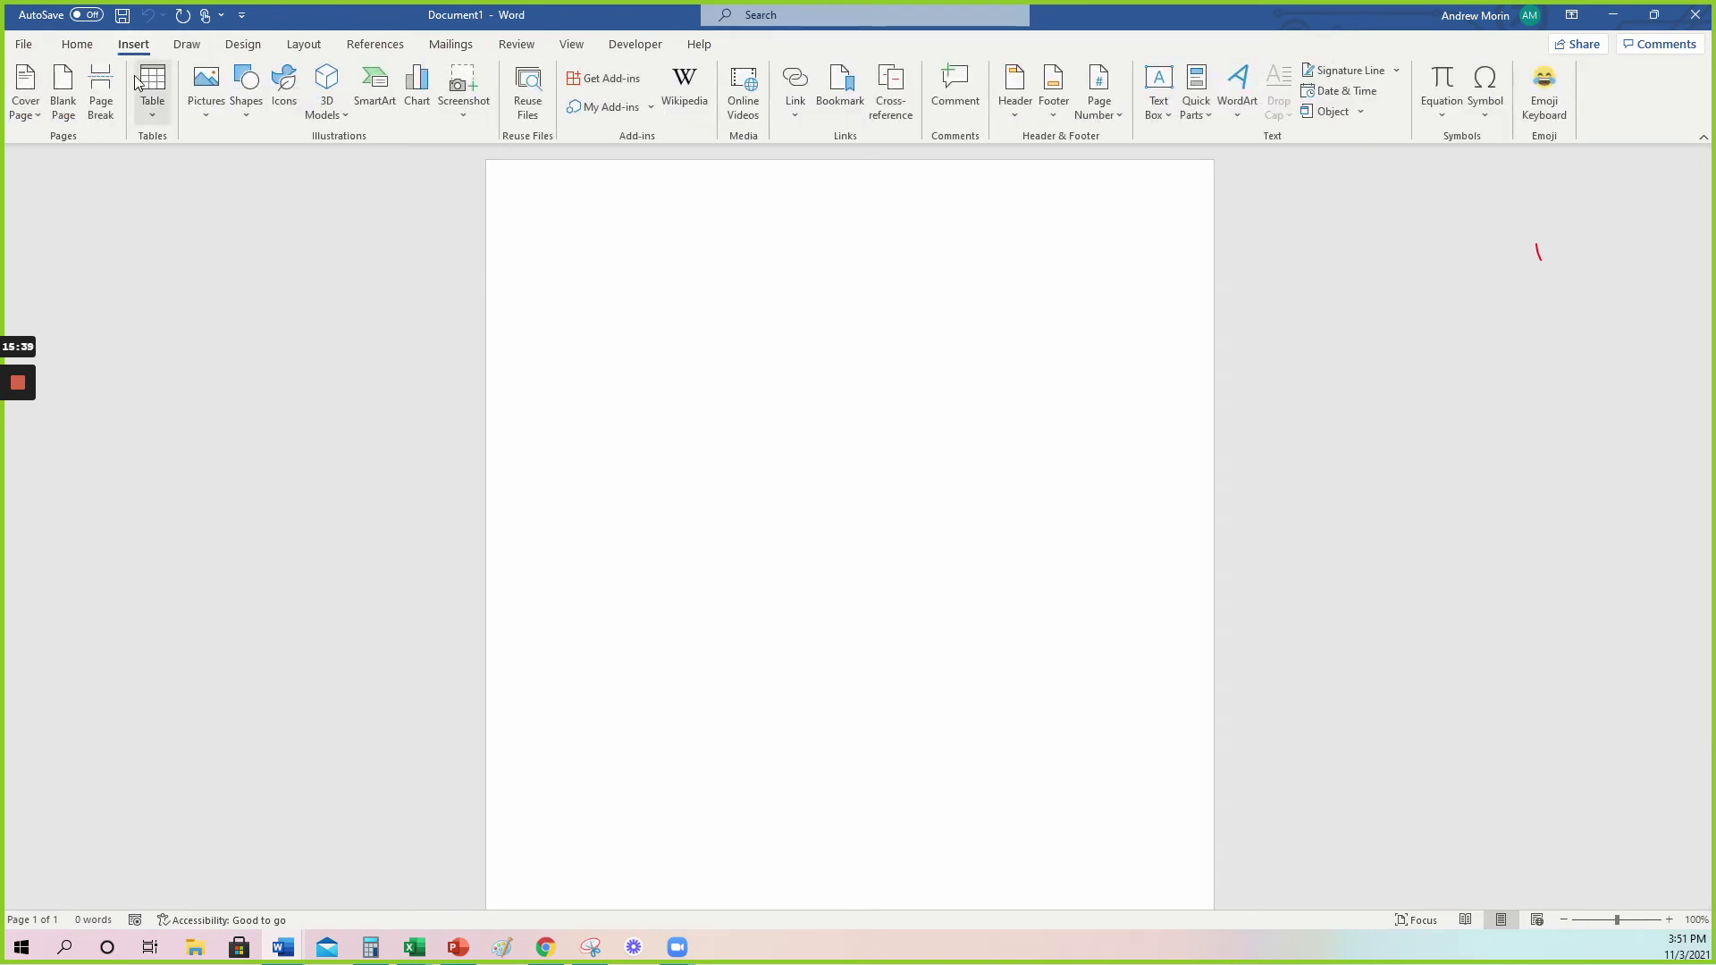
pyautogui.click(209, 116)
pyautogui.click(237, 166)
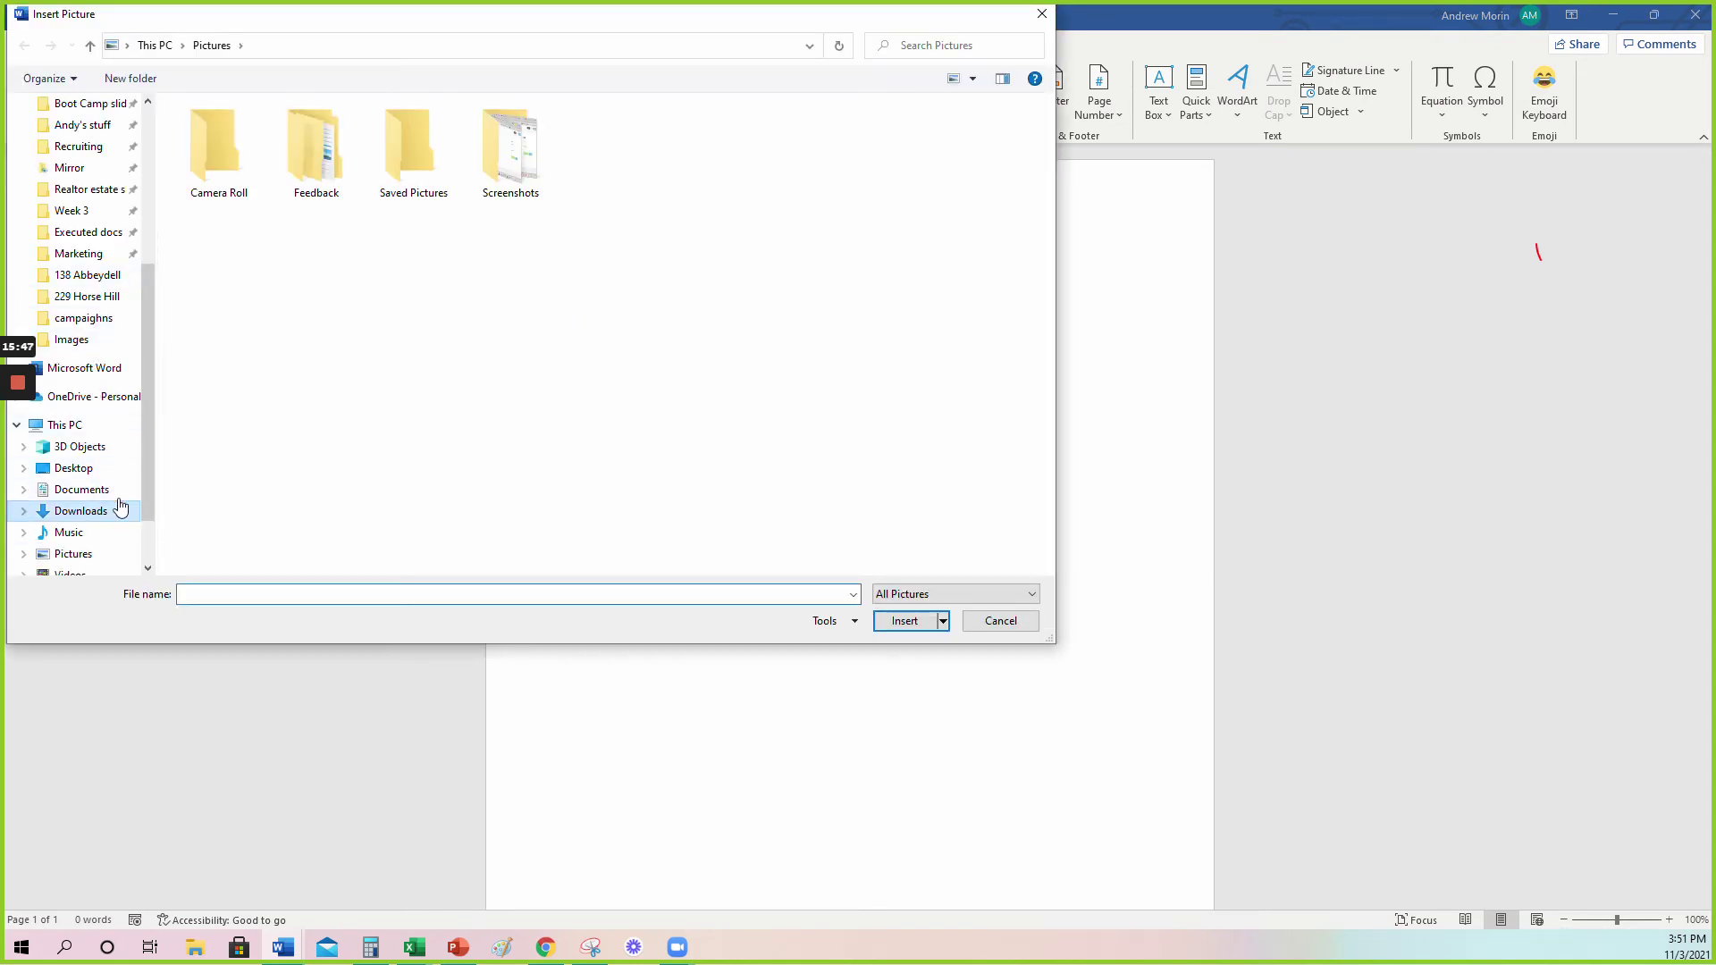
pyautogui.click(114, 511)
pyautogui.click(247, 157)
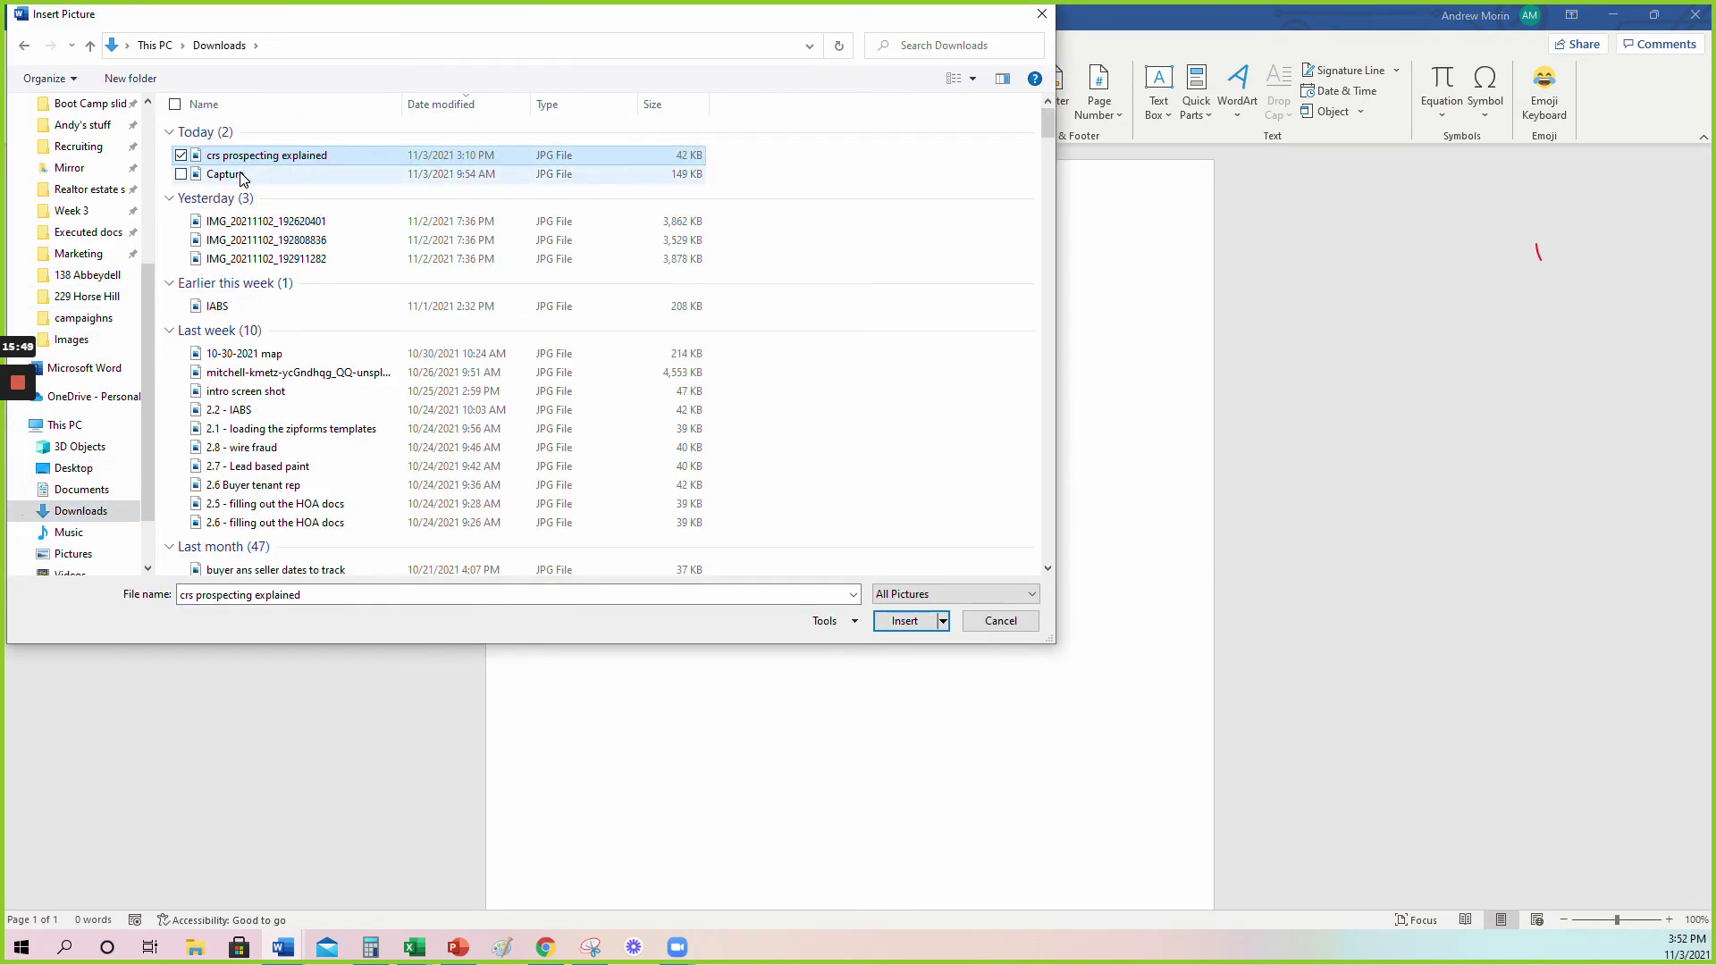
pyautogui.keyDown('ctrl'); pyautogui.click(240, 179); pyautogui.keyUp('ctrl')
pyautogui.press('Return')
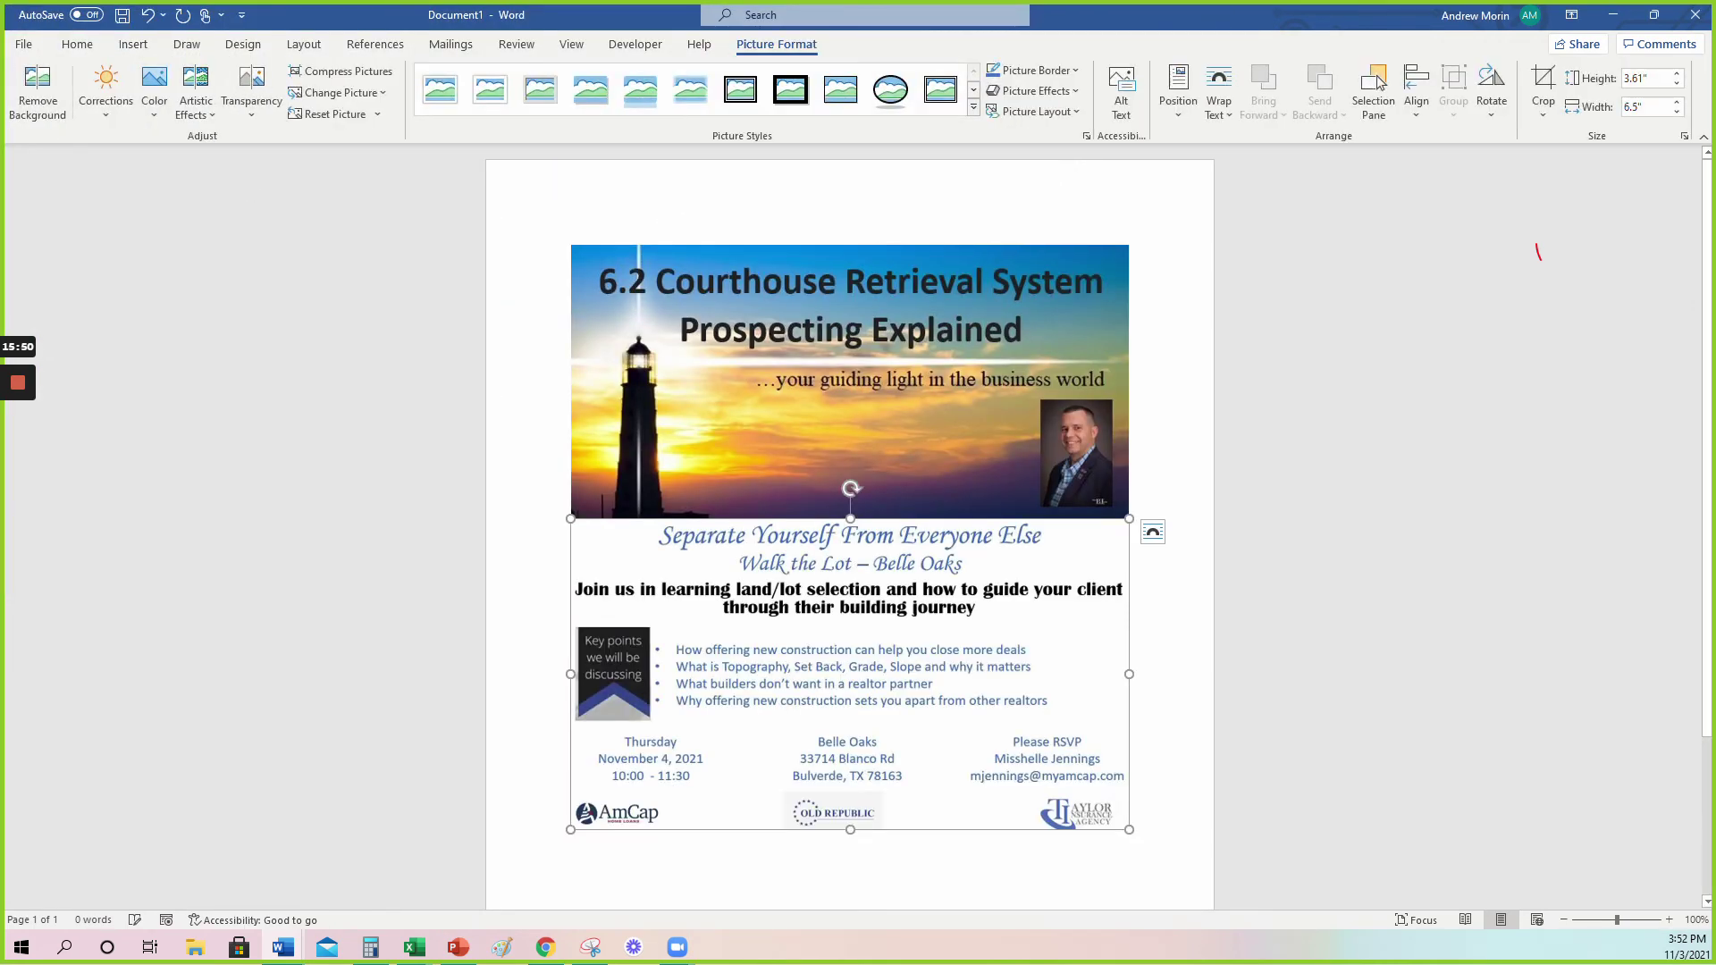
pyautogui.click(849, 382)
pyautogui.press('Delete')
pyautogui.press('Delete')
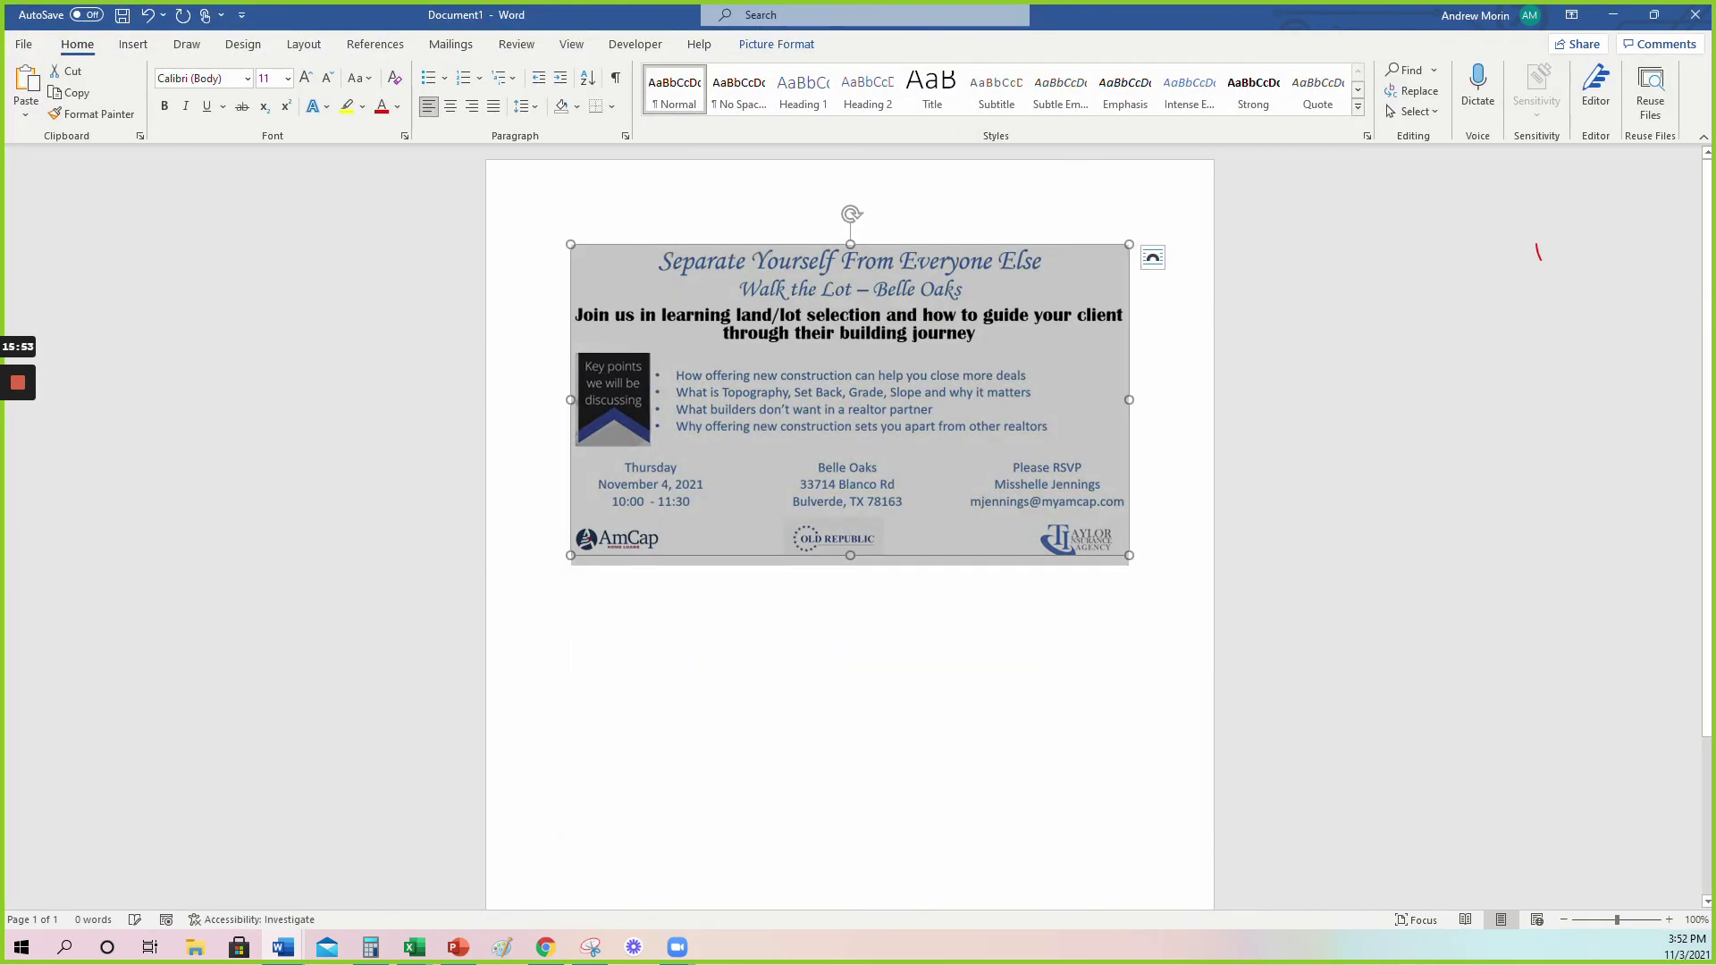
pyautogui.press('Delete')
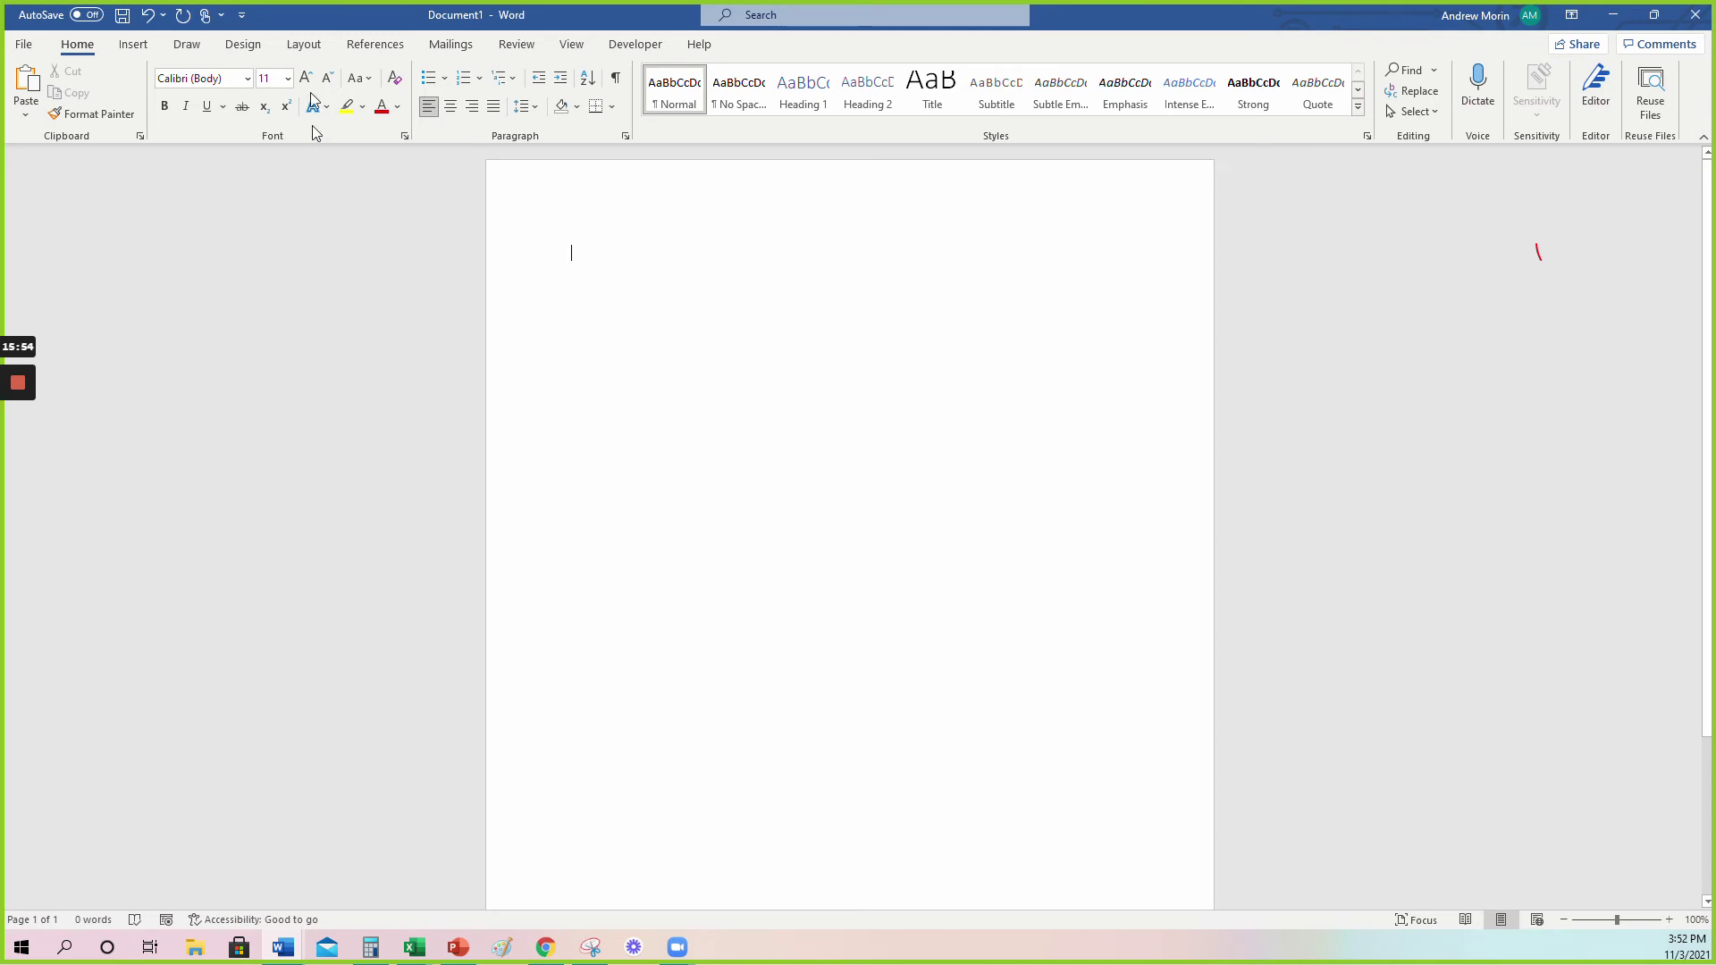
pyautogui.click(133, 44)
# Browse Downloads, Documents and Desktop for the QR images via Insert Pictures from This Device.
pyautogui.click(205, 90)
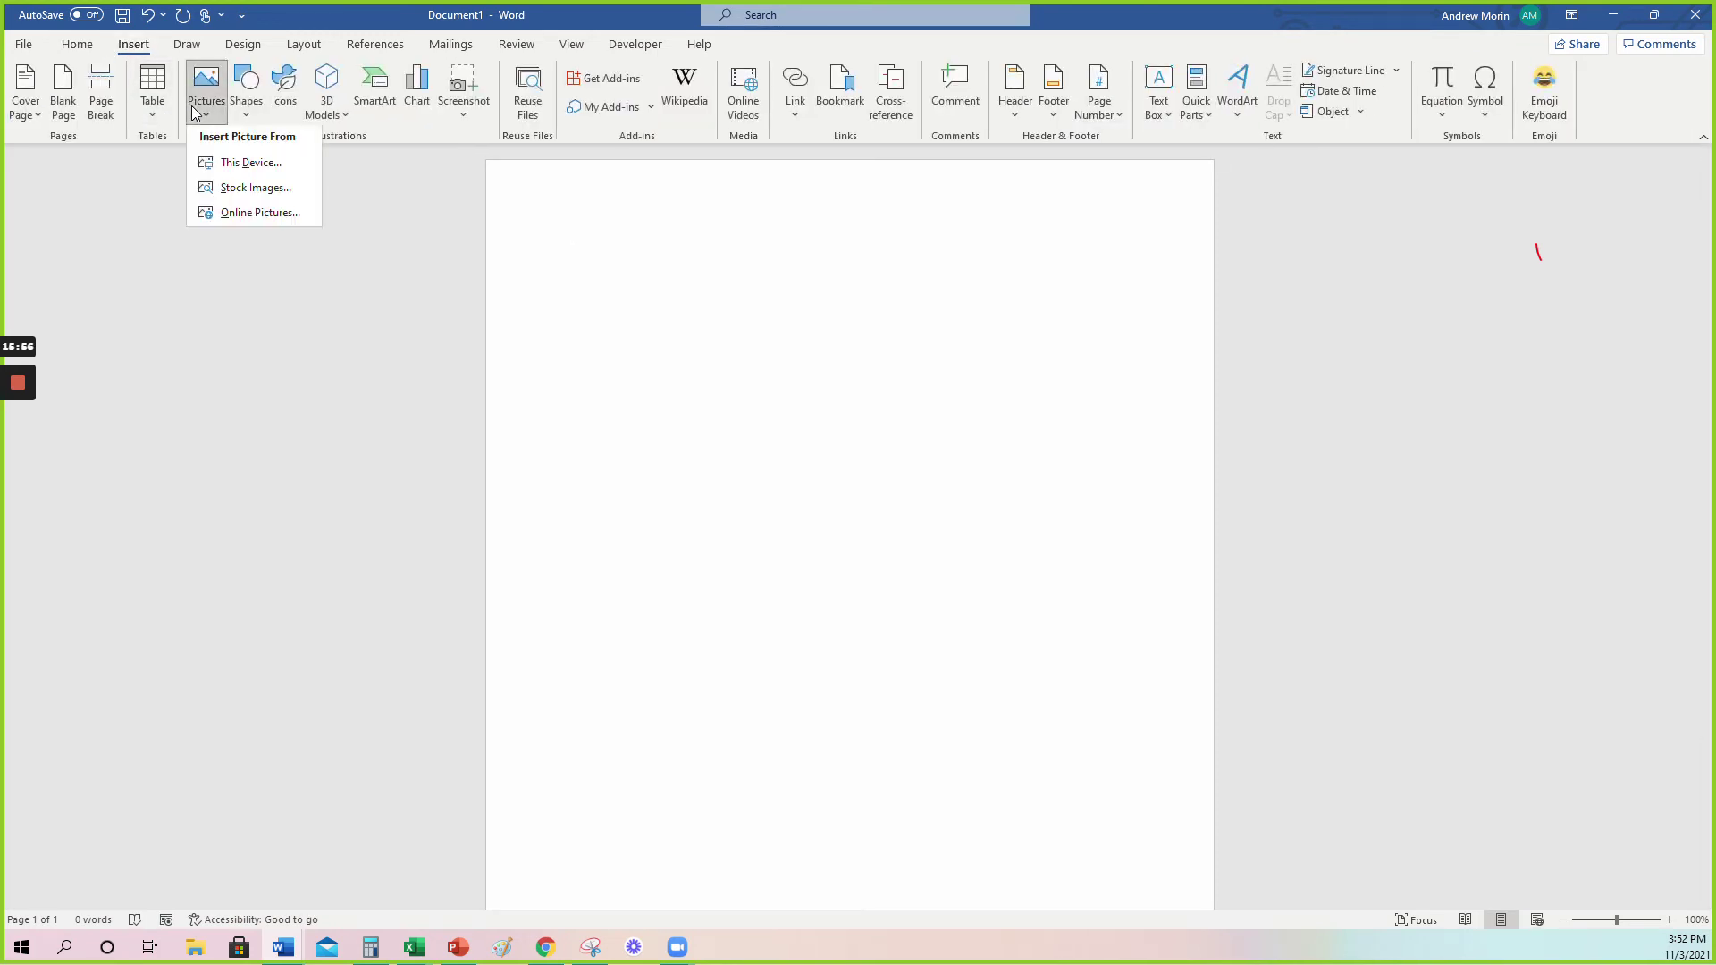
pyautogui.click(238, 167)
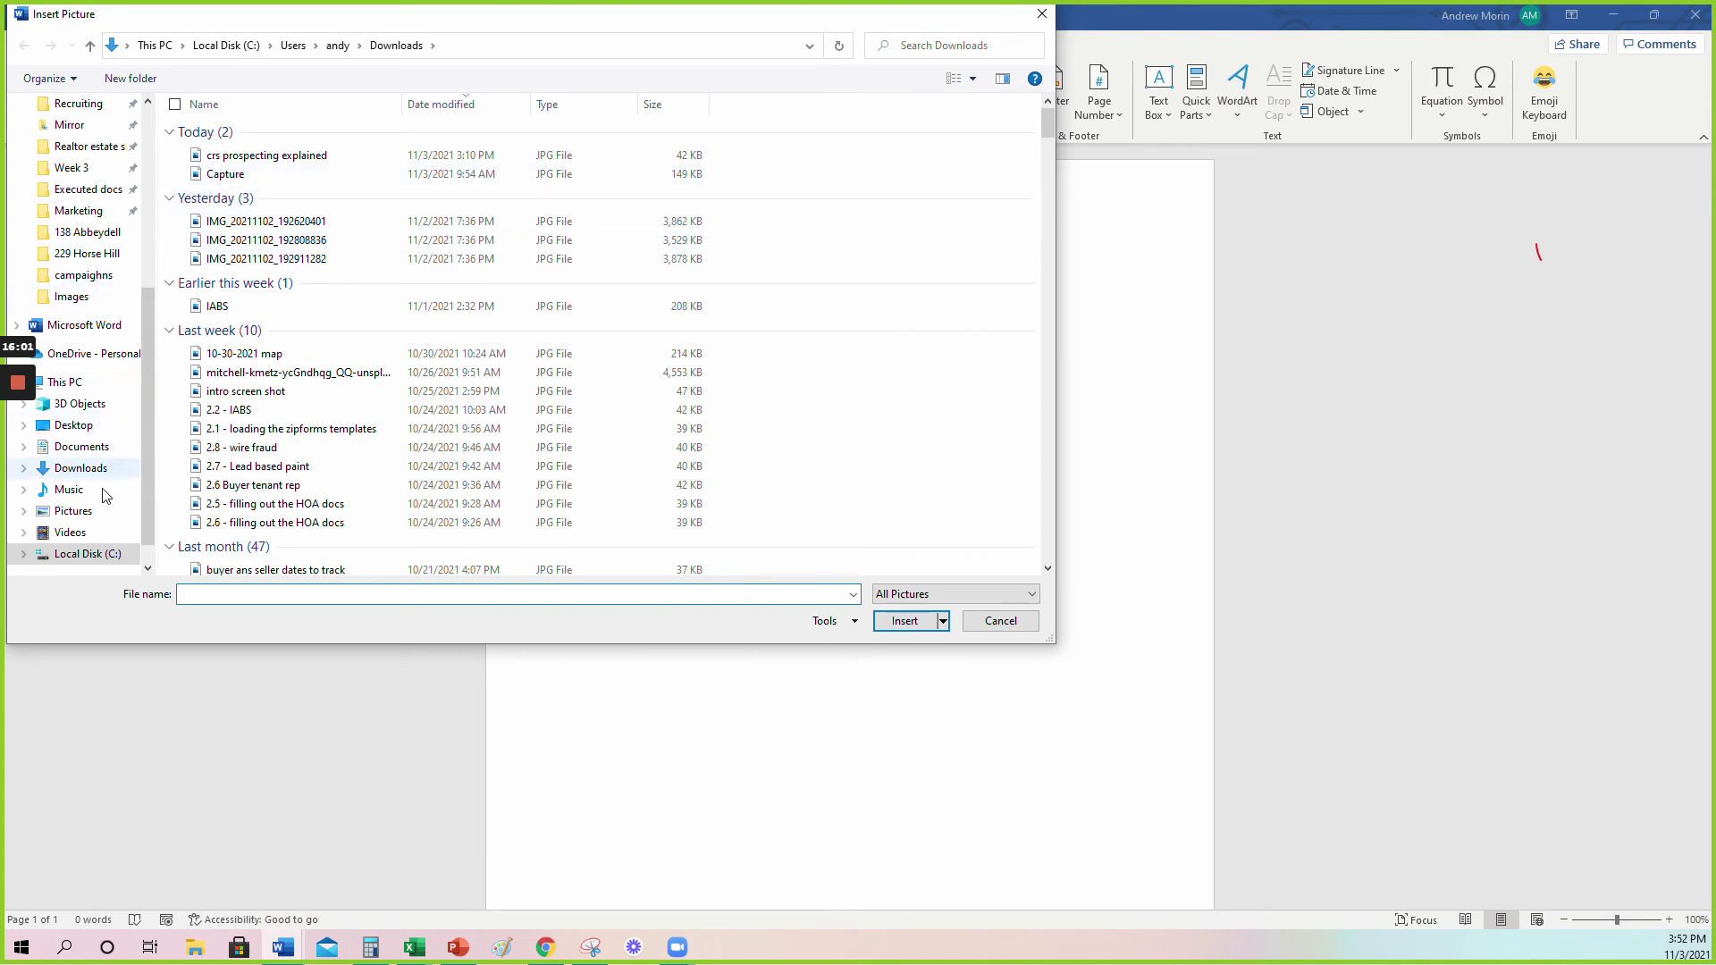
pyautogui.click(74, 467)
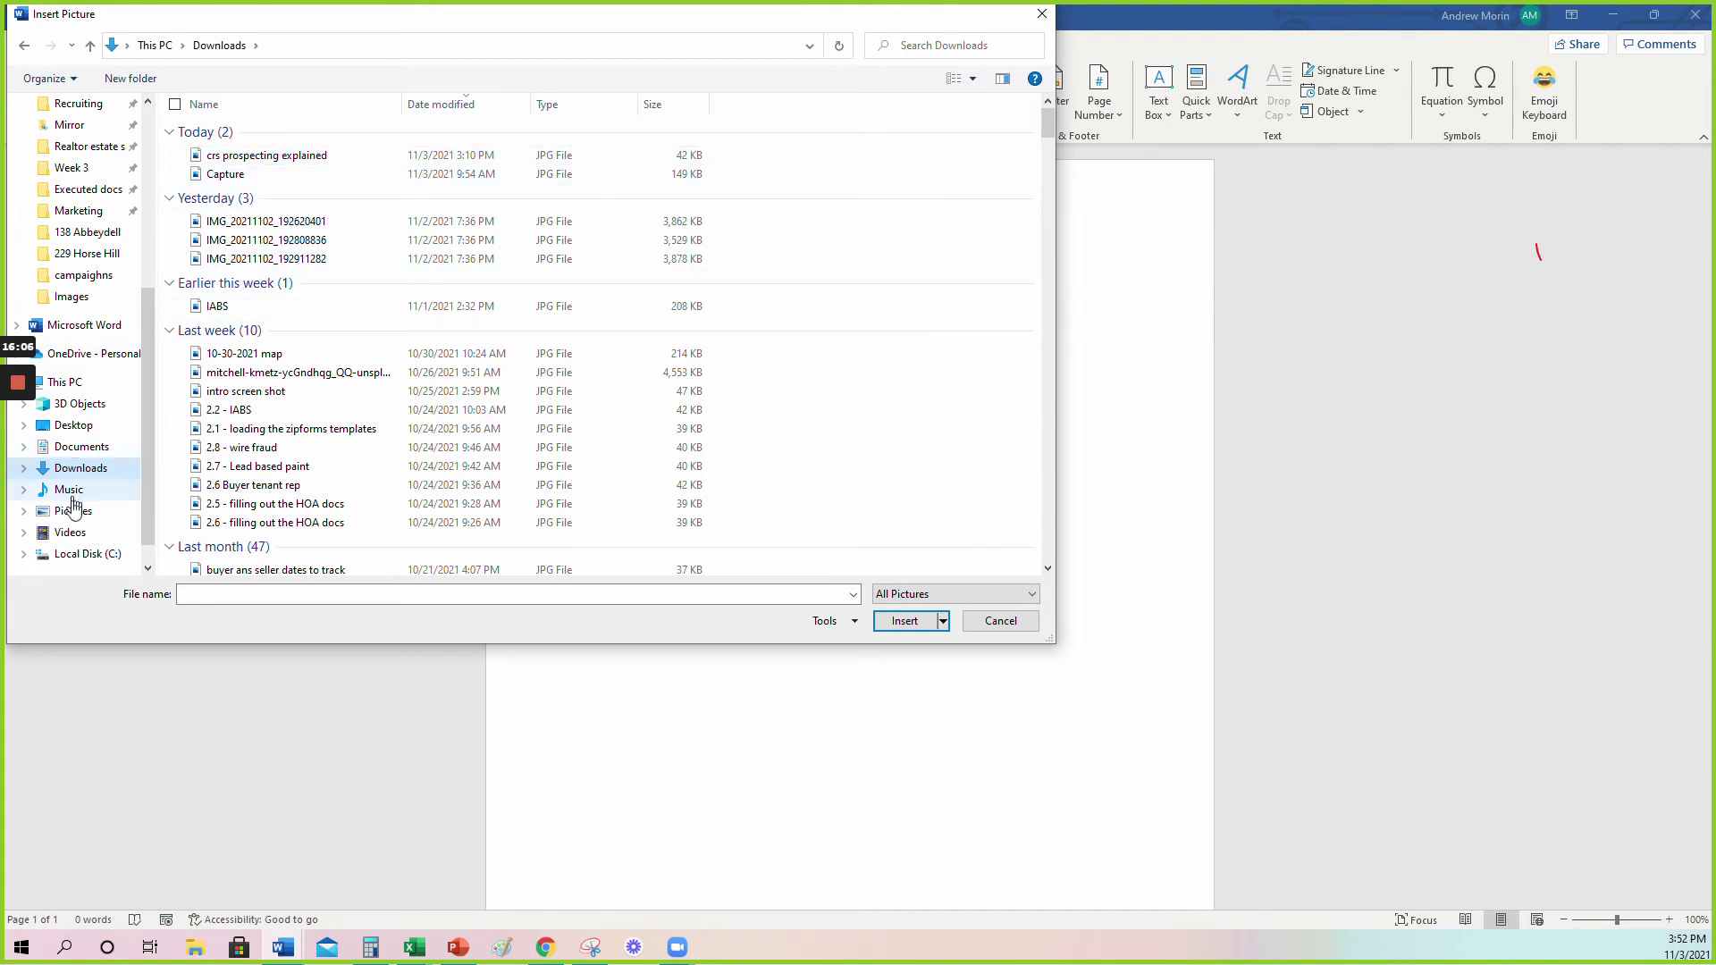
pyautogui.click(74, 451)
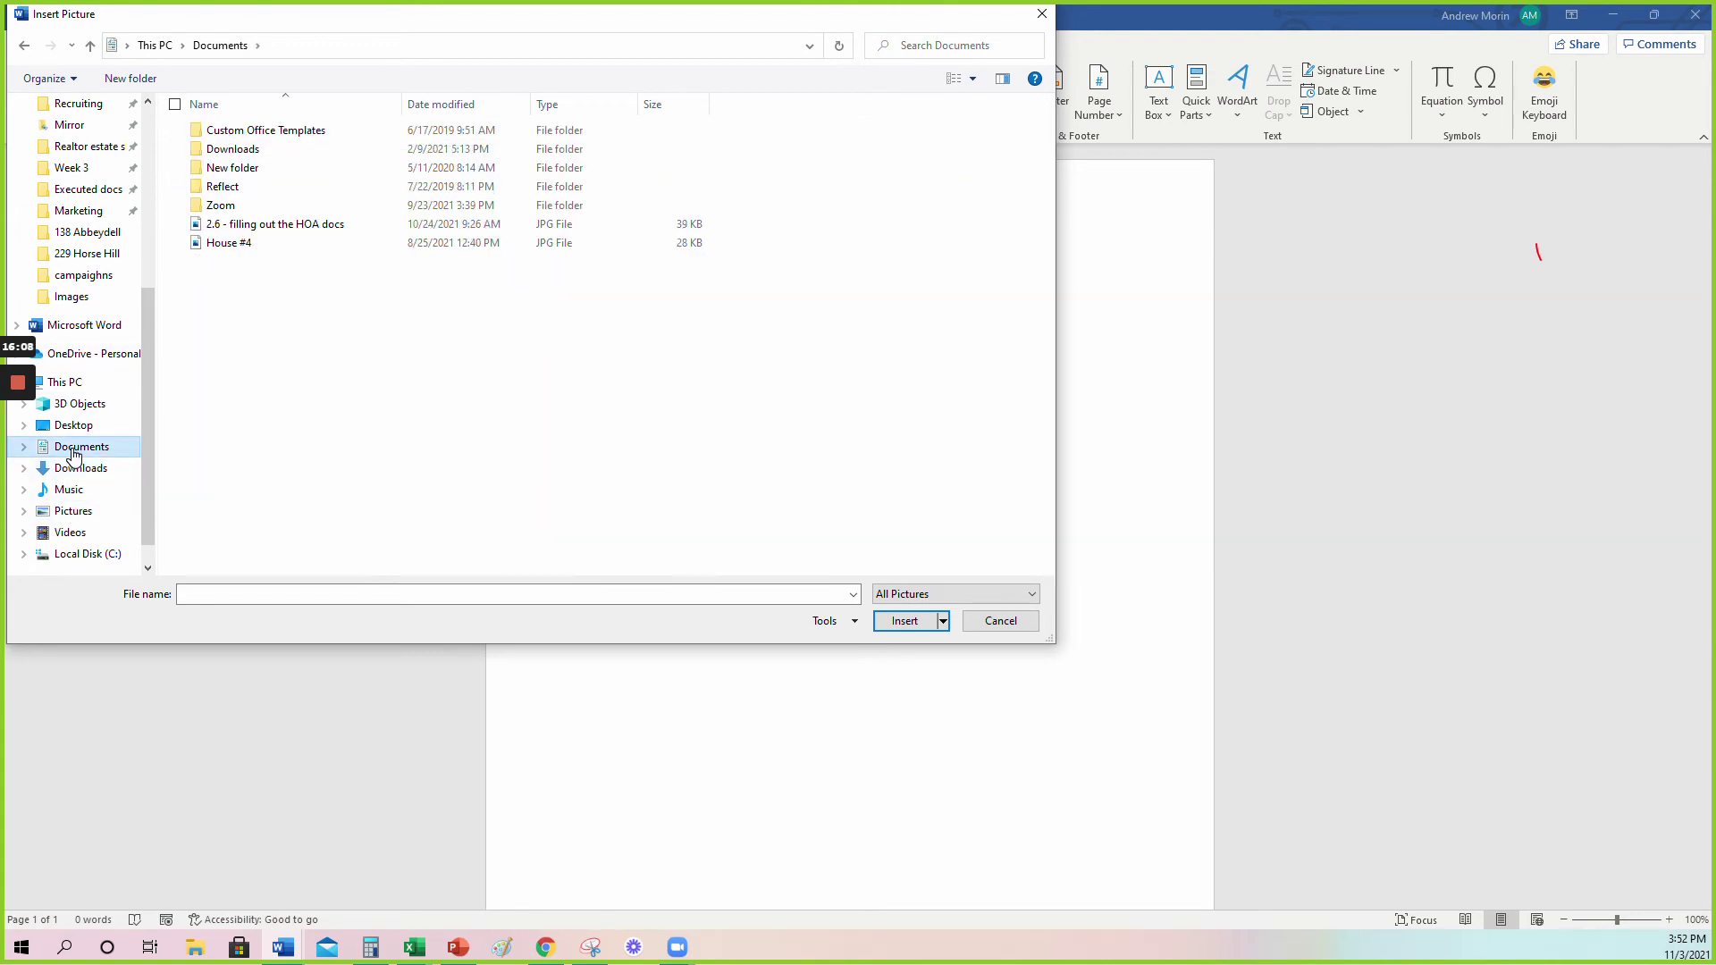
pyautogui.click(71, 426)
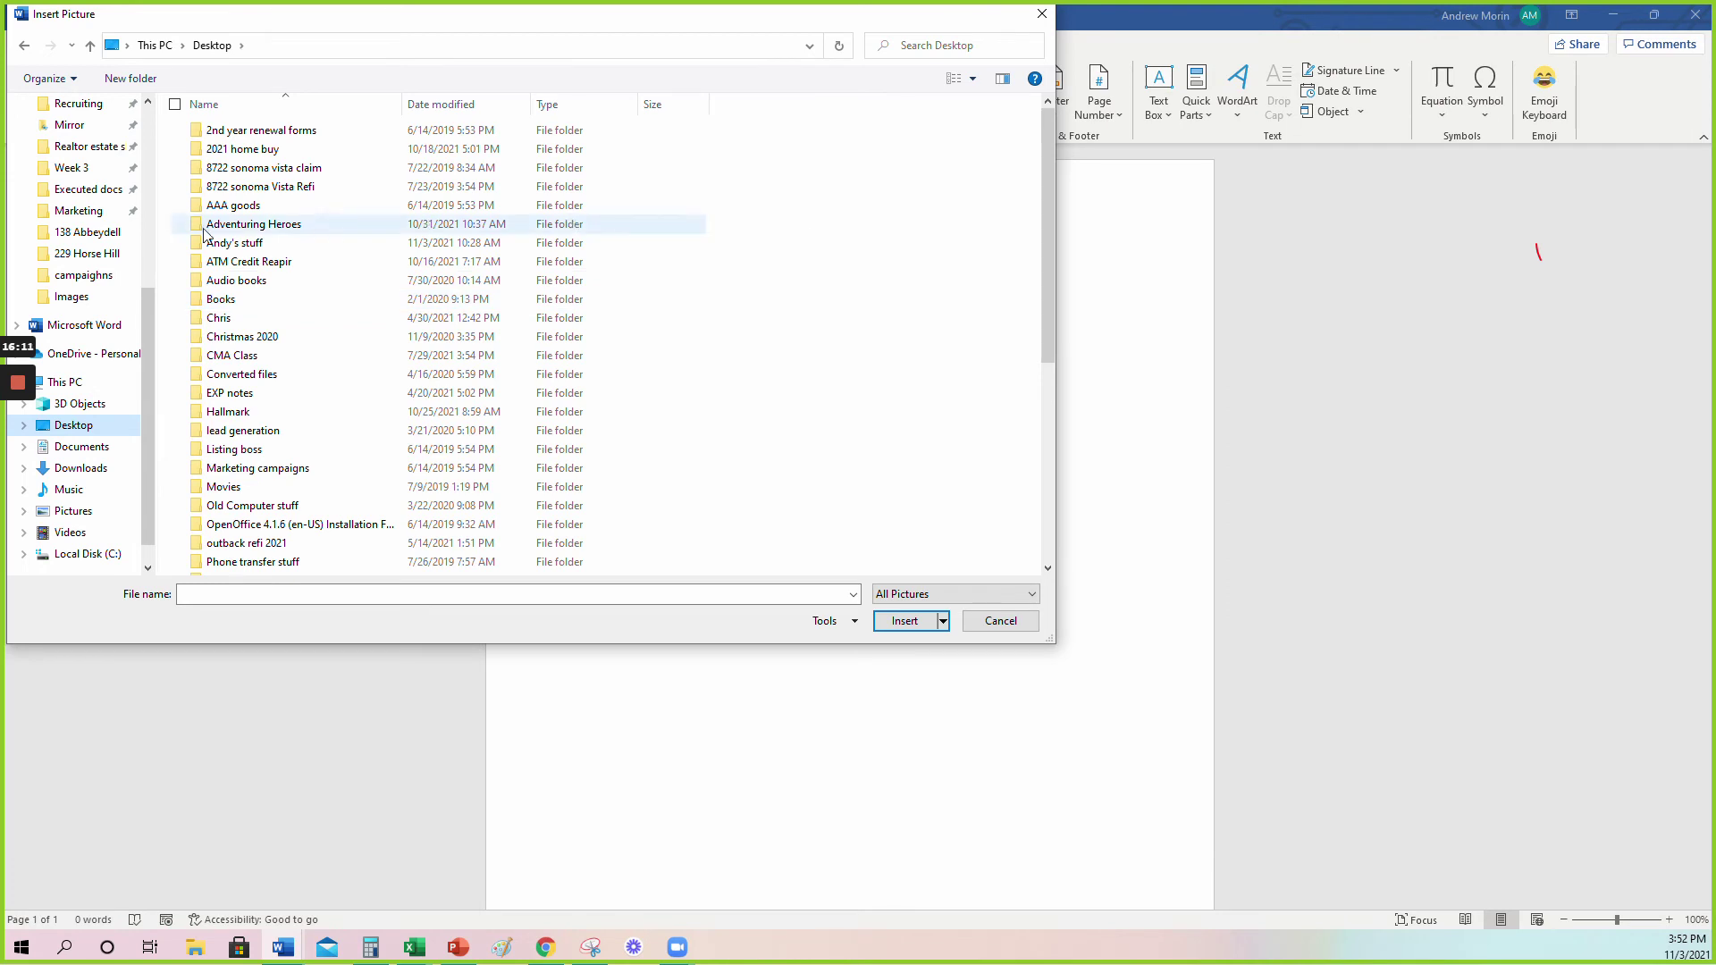
pyautogui.scroll(5, 85, 206)
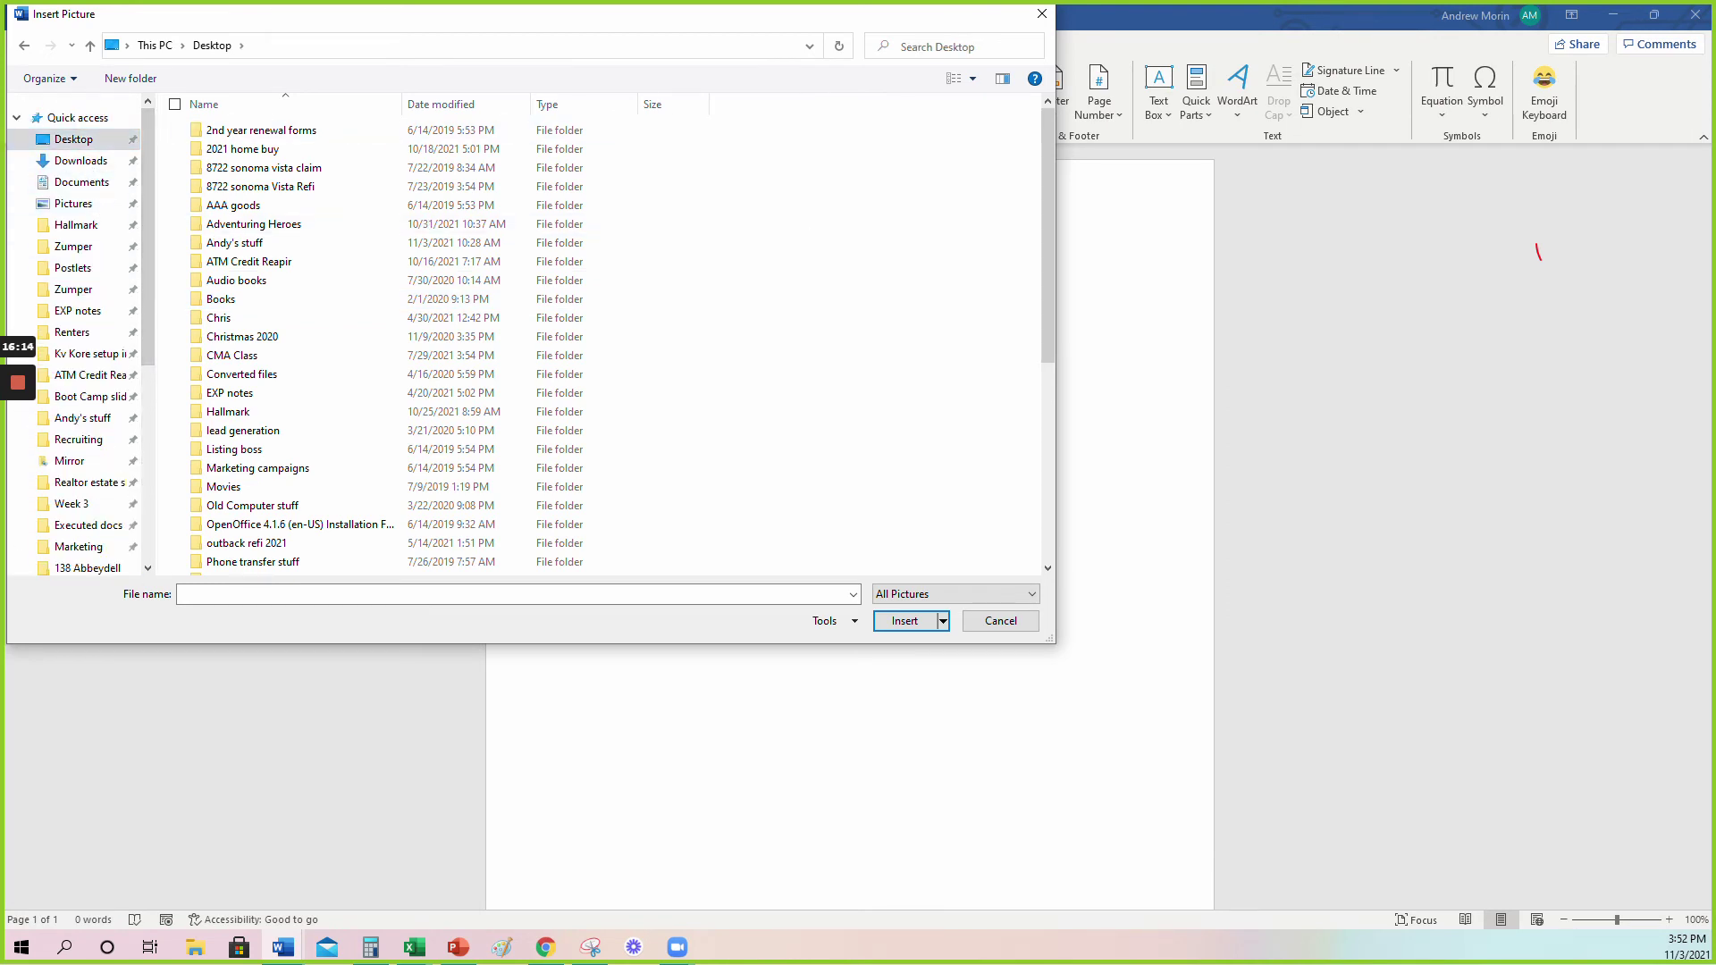
# Search the Desktop for 'qr', return to Downloads, cancel without inserting, and minimize Word.
pyautogui.click(926, 49)
pyautogui.write('qr')
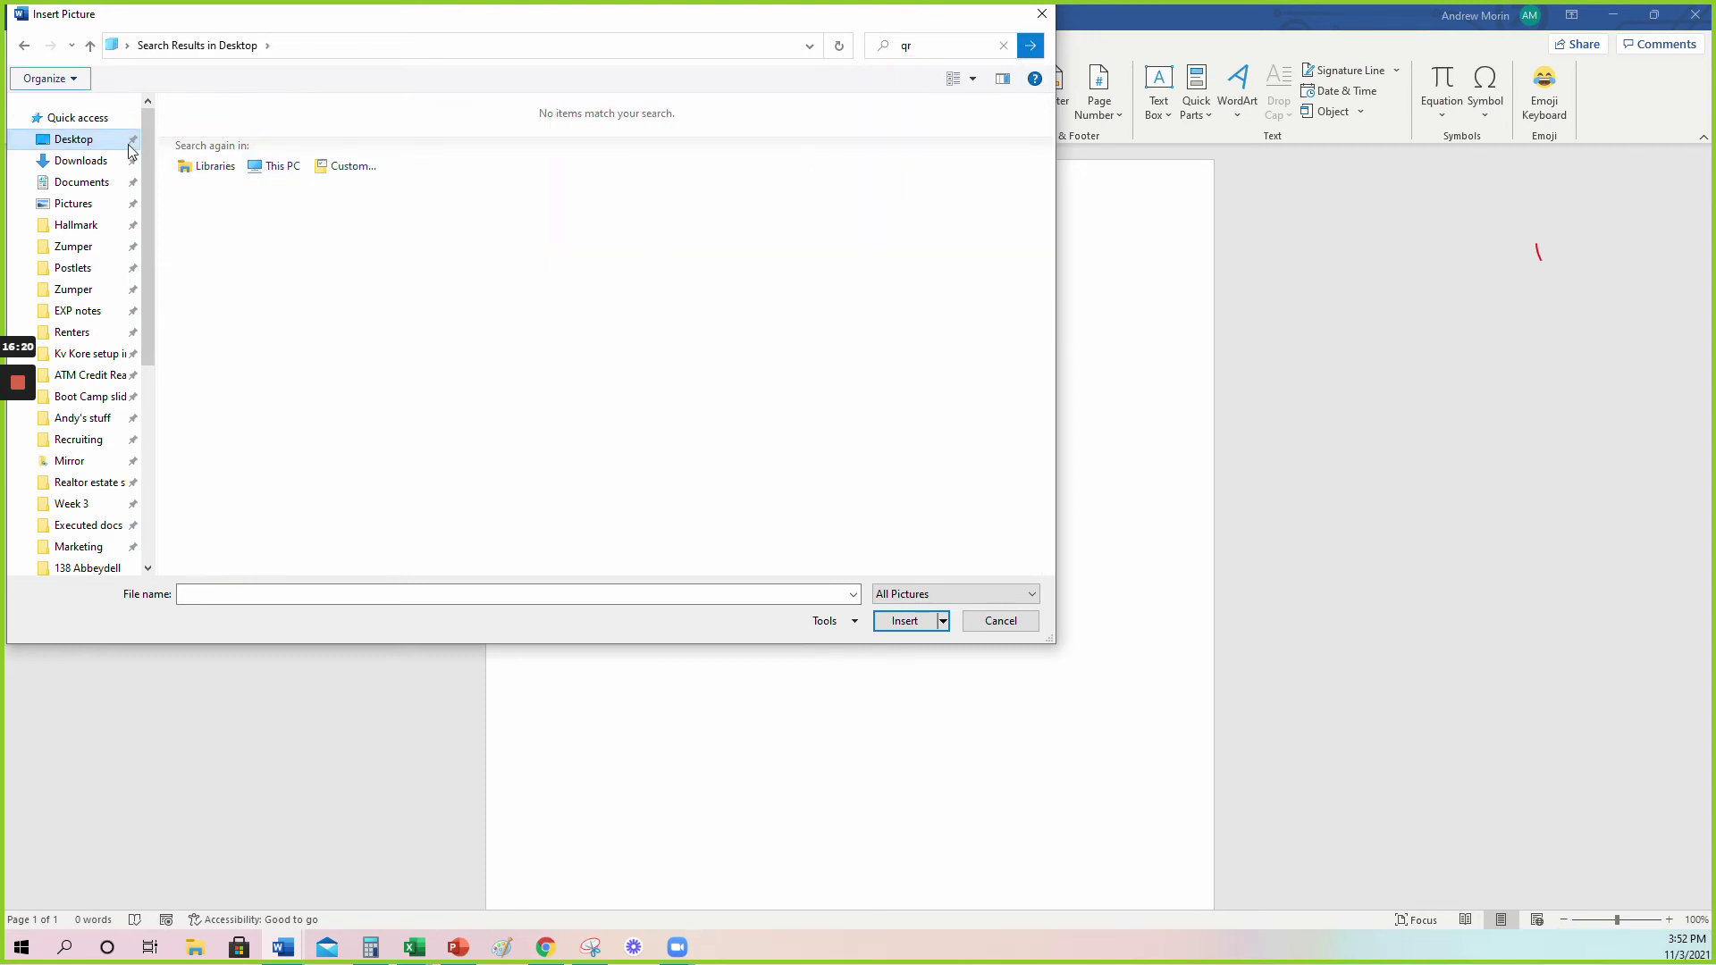
pyautogui.click(100, 141)
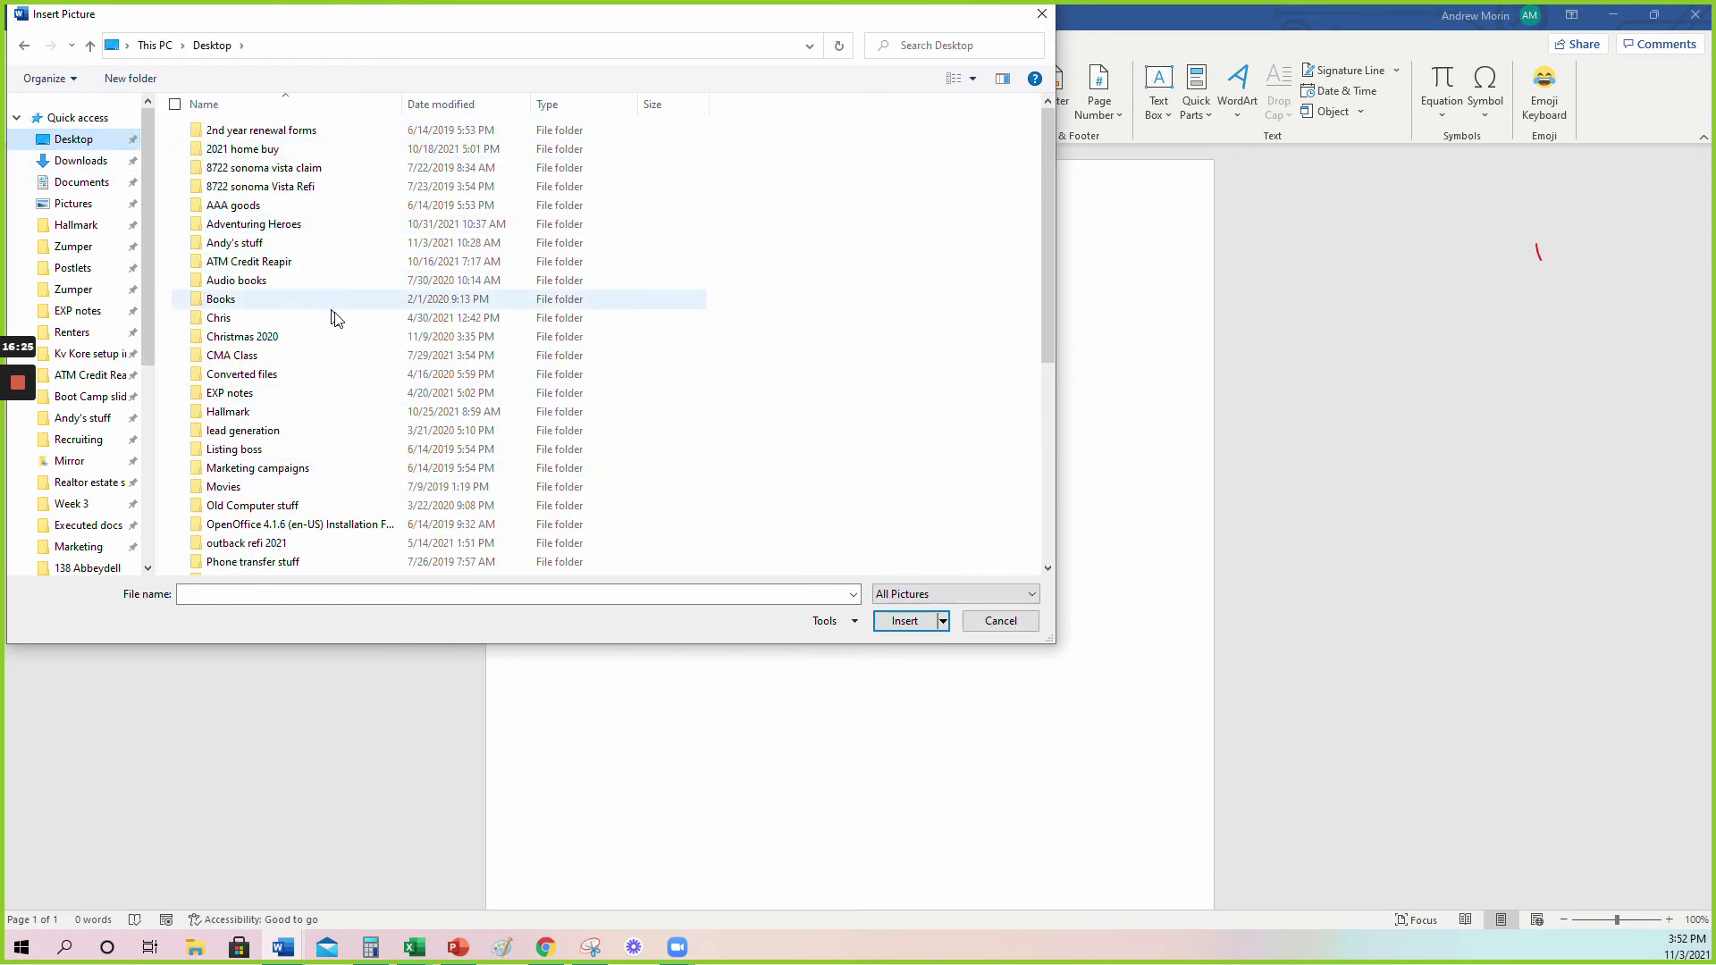
pyautogui.click(64, 164)
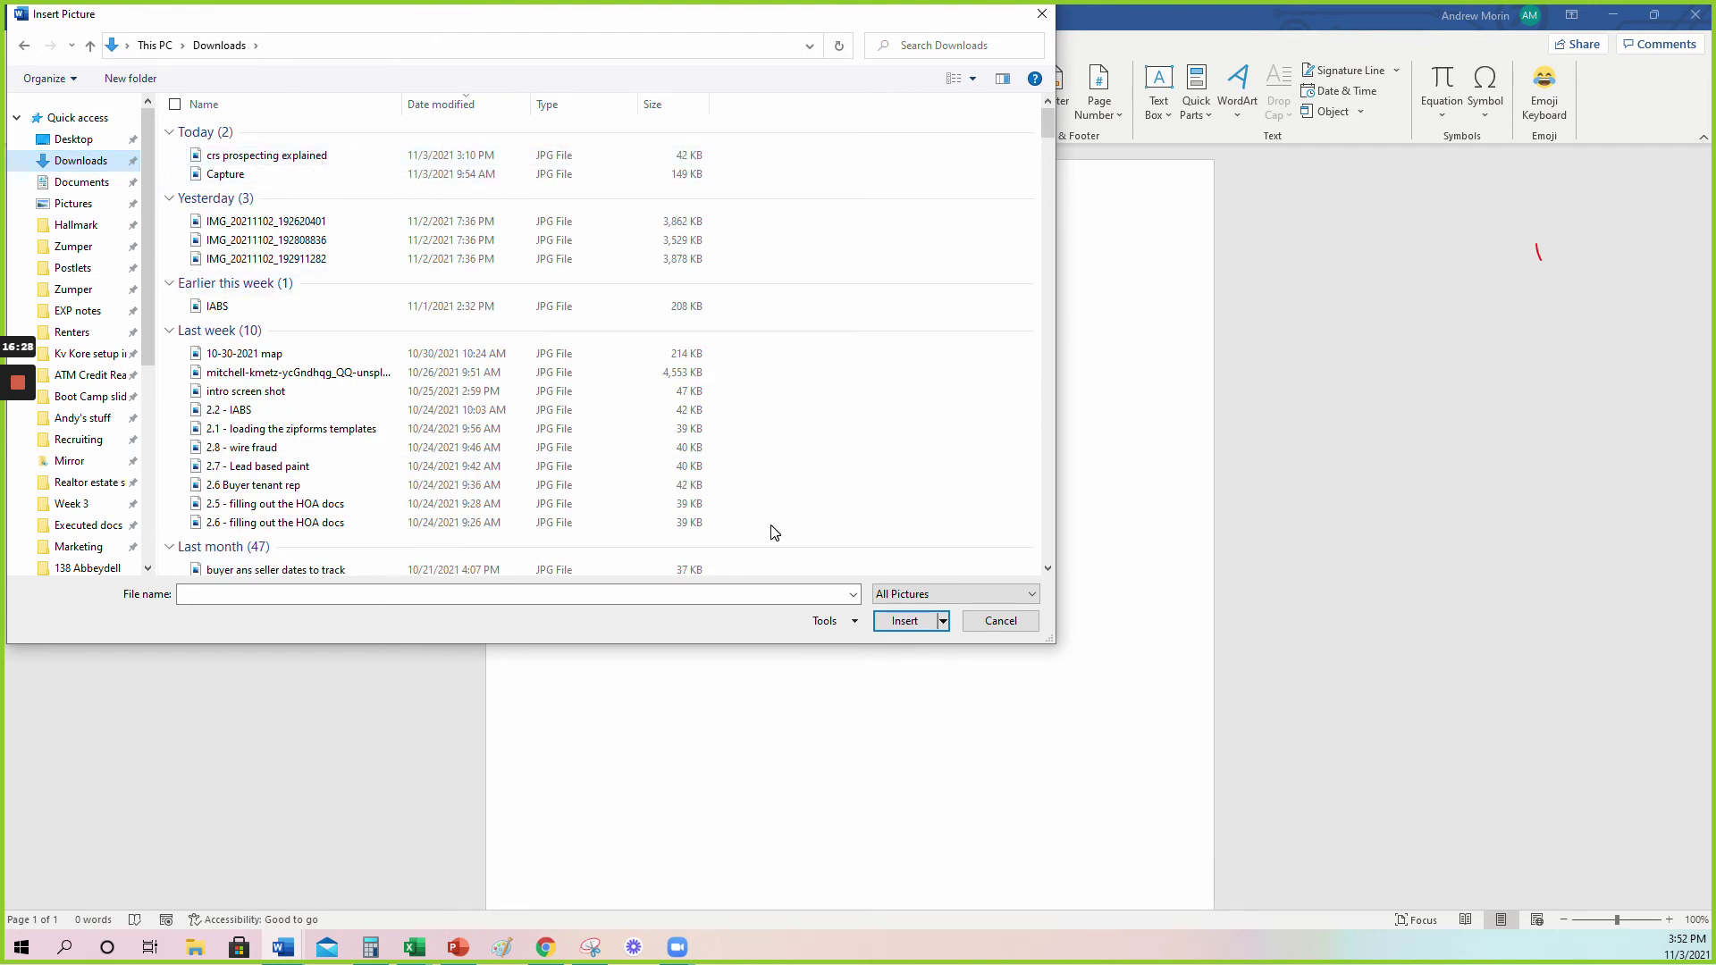
pyautogui.click(1000, 621)
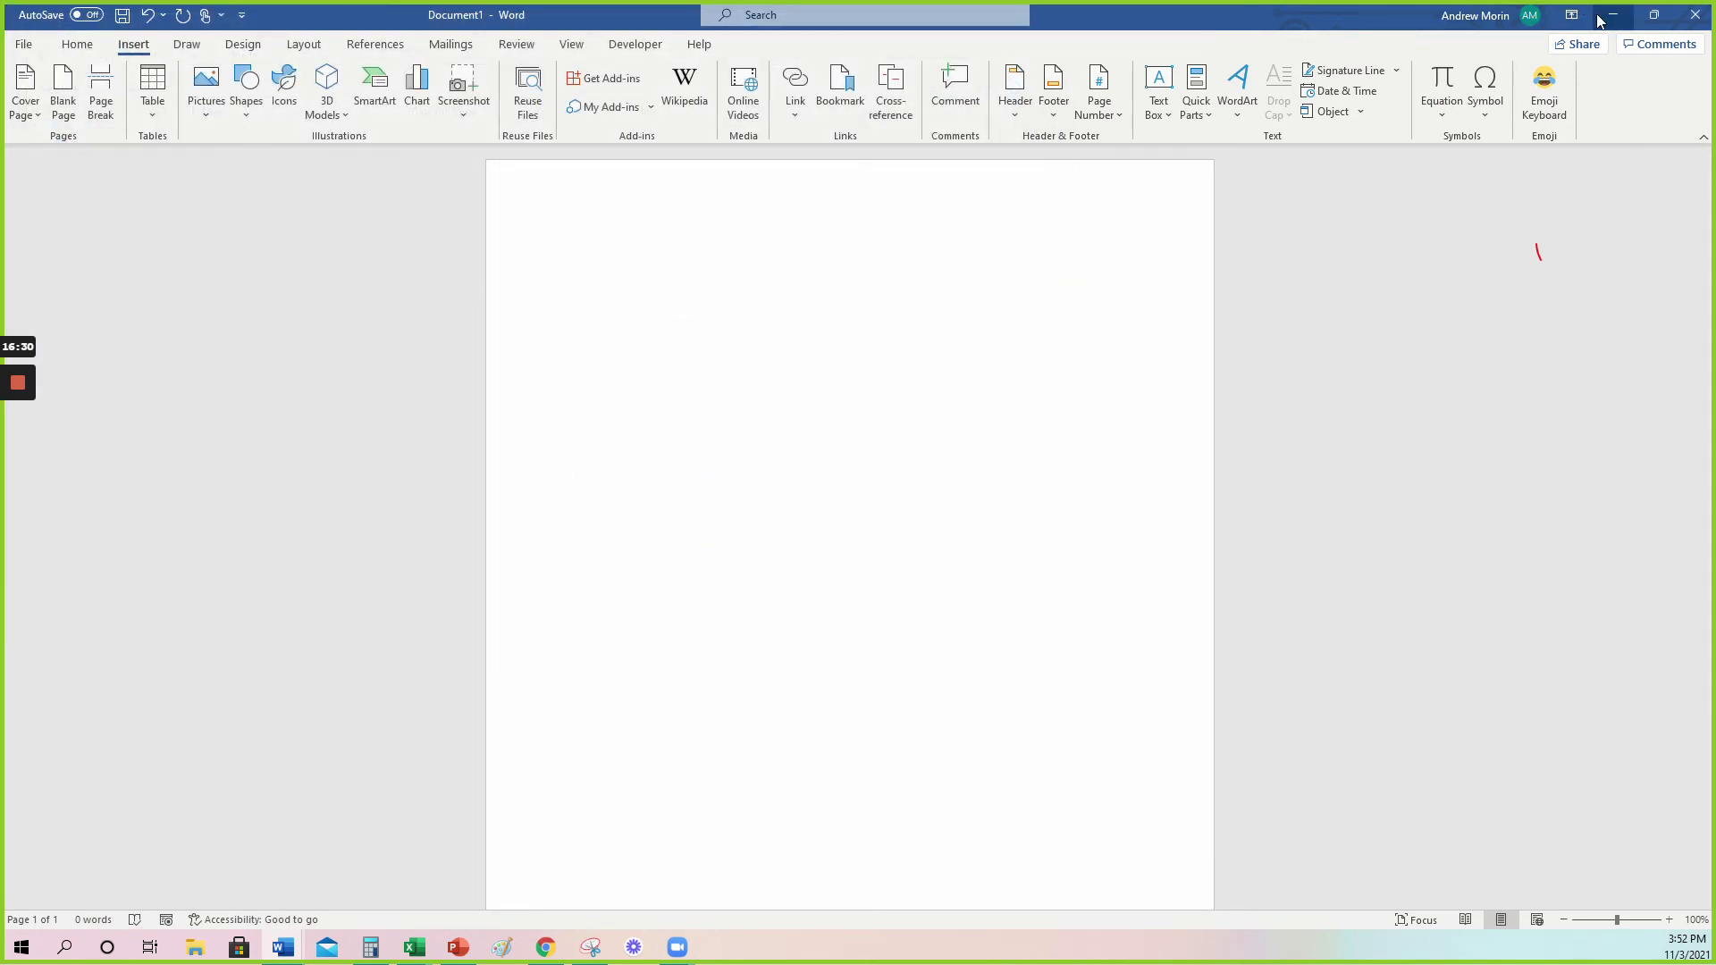
pyautogui.click(1614, 15)
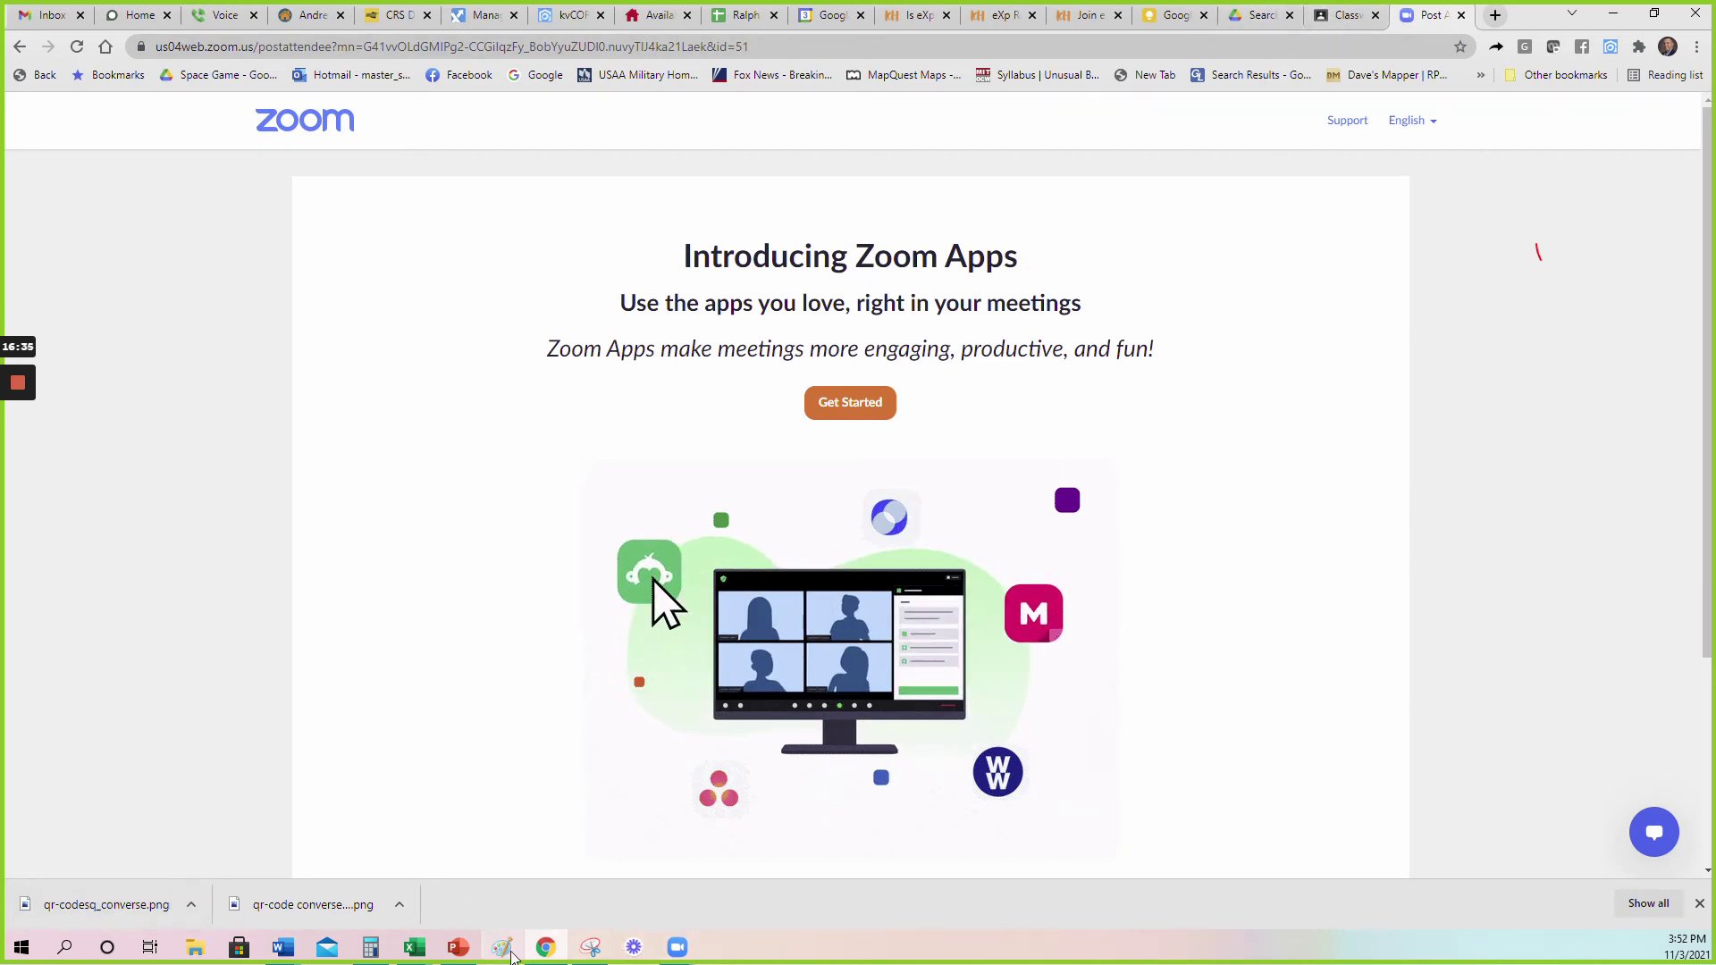
# Restore Document1 from the taskbar, reposition the Word window over the browser, and maximize it.
pyautogui.moveTo(283, 949)
pyautogui.click(420, 880)
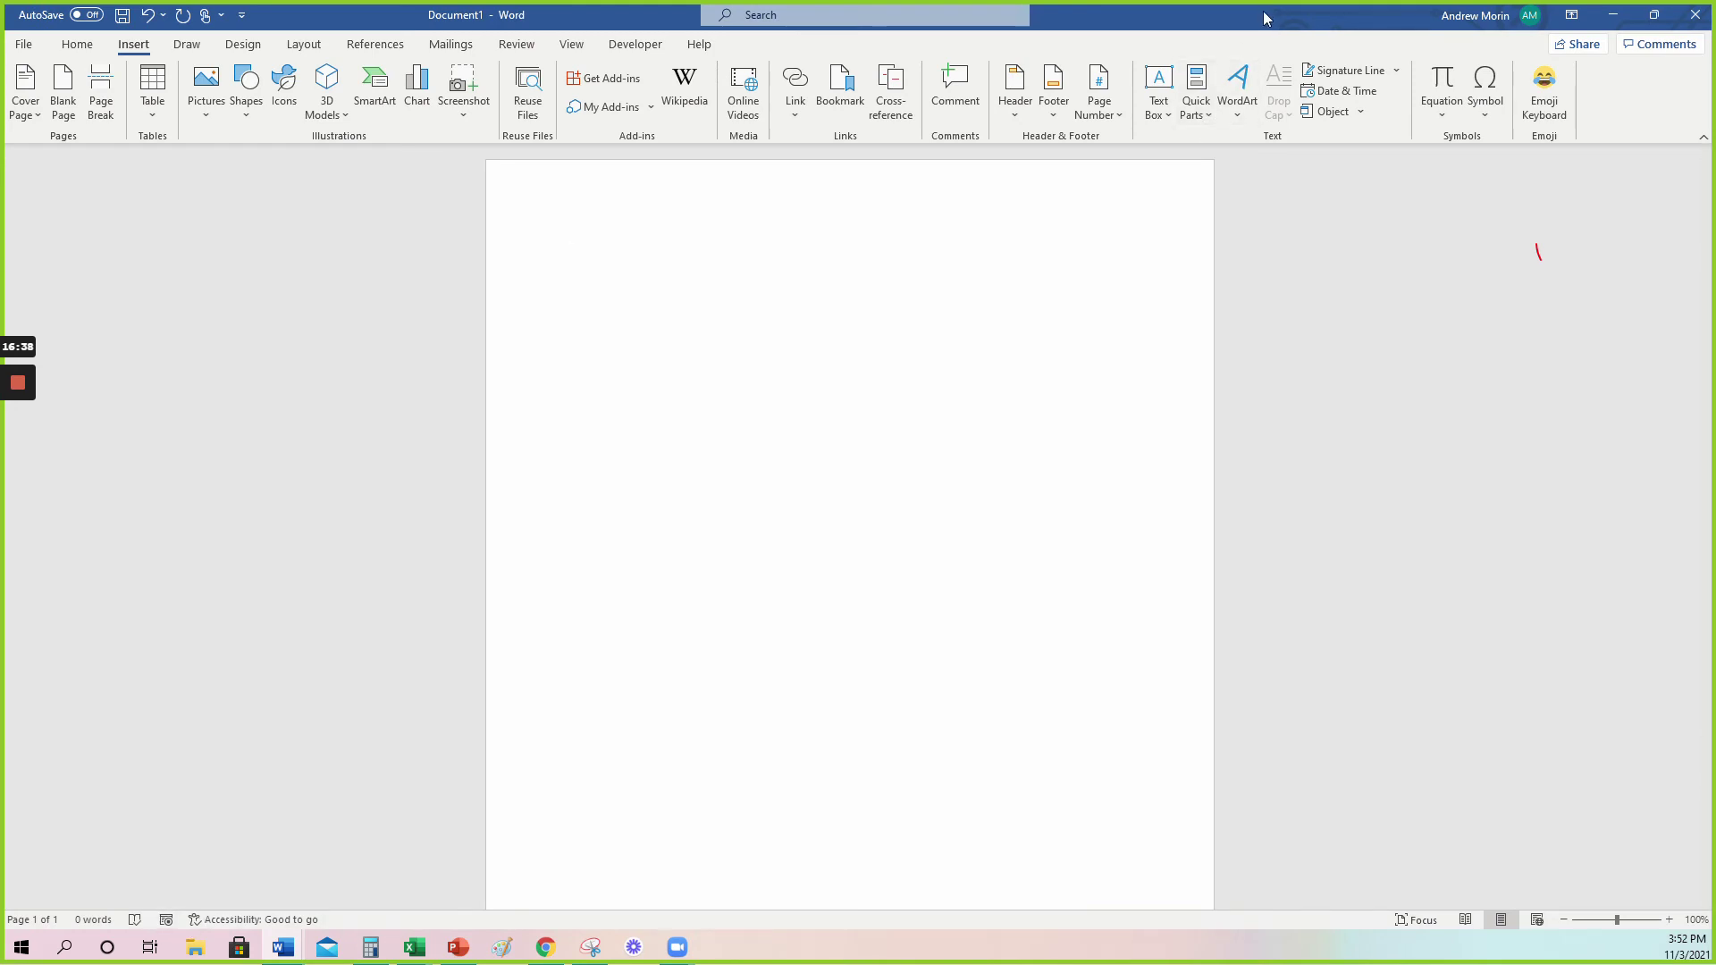
pyautogui.doubleClick(1248, 23)
pyautogui.click(903, 666)
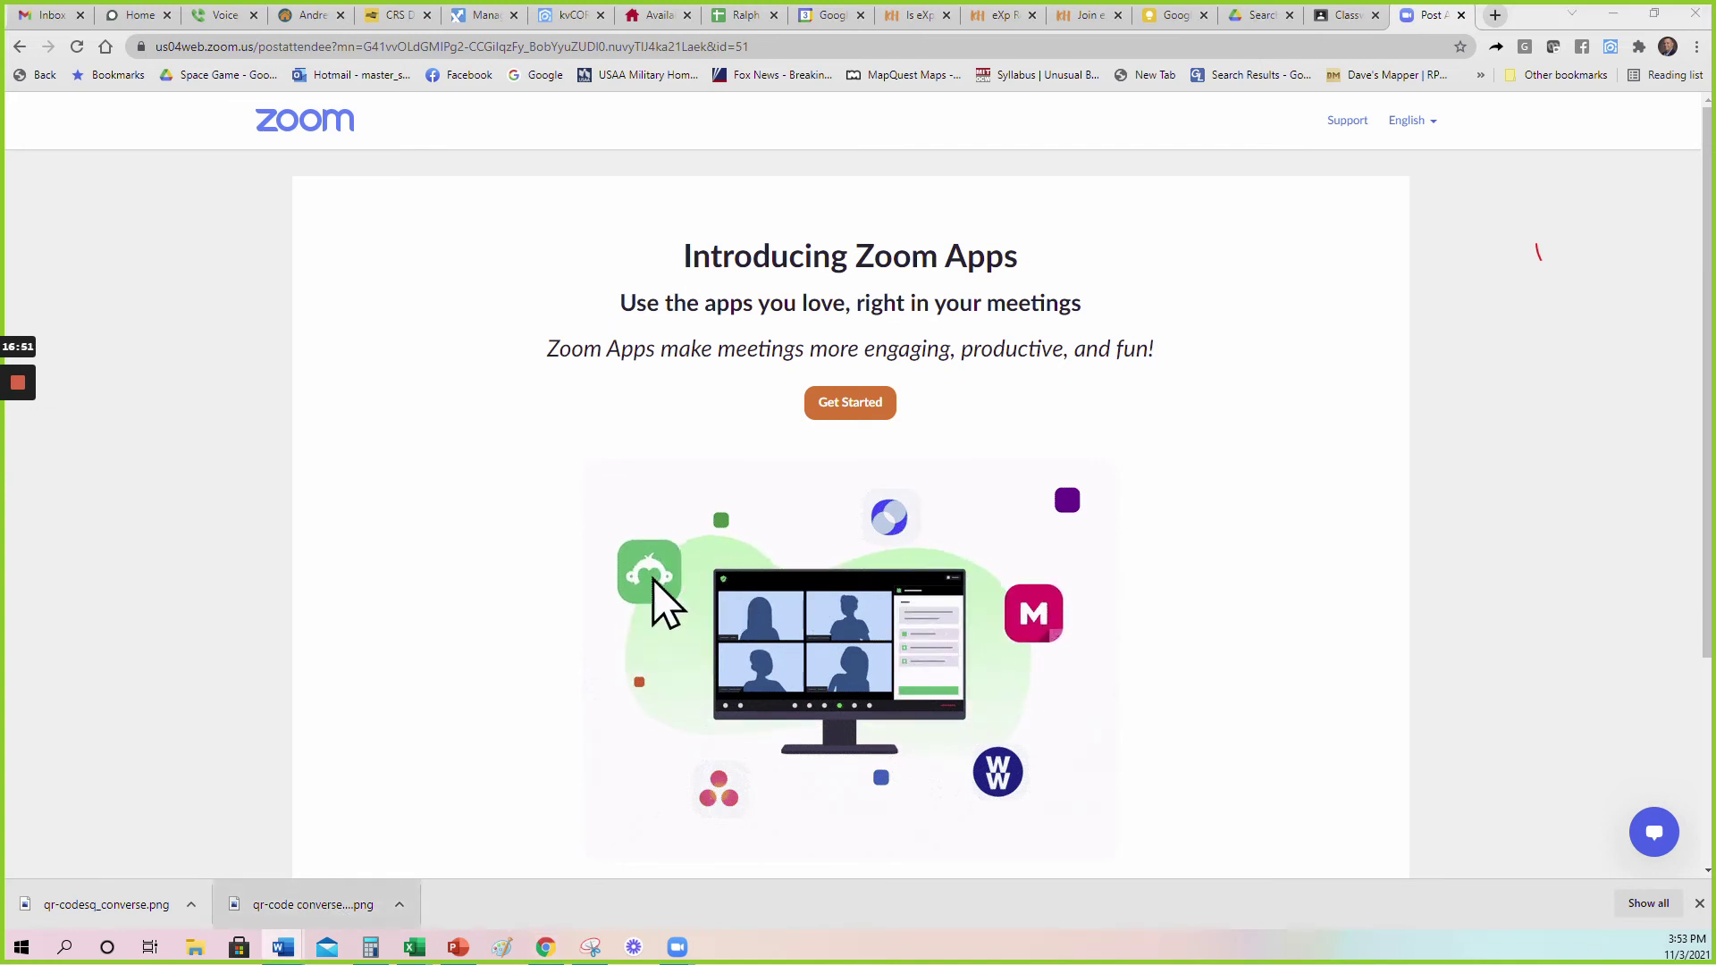
pyautogui.moveTo(885, 259); pyautogui.dragTo(1234, 123)
pyautogui.doubleClick(1233, 128)
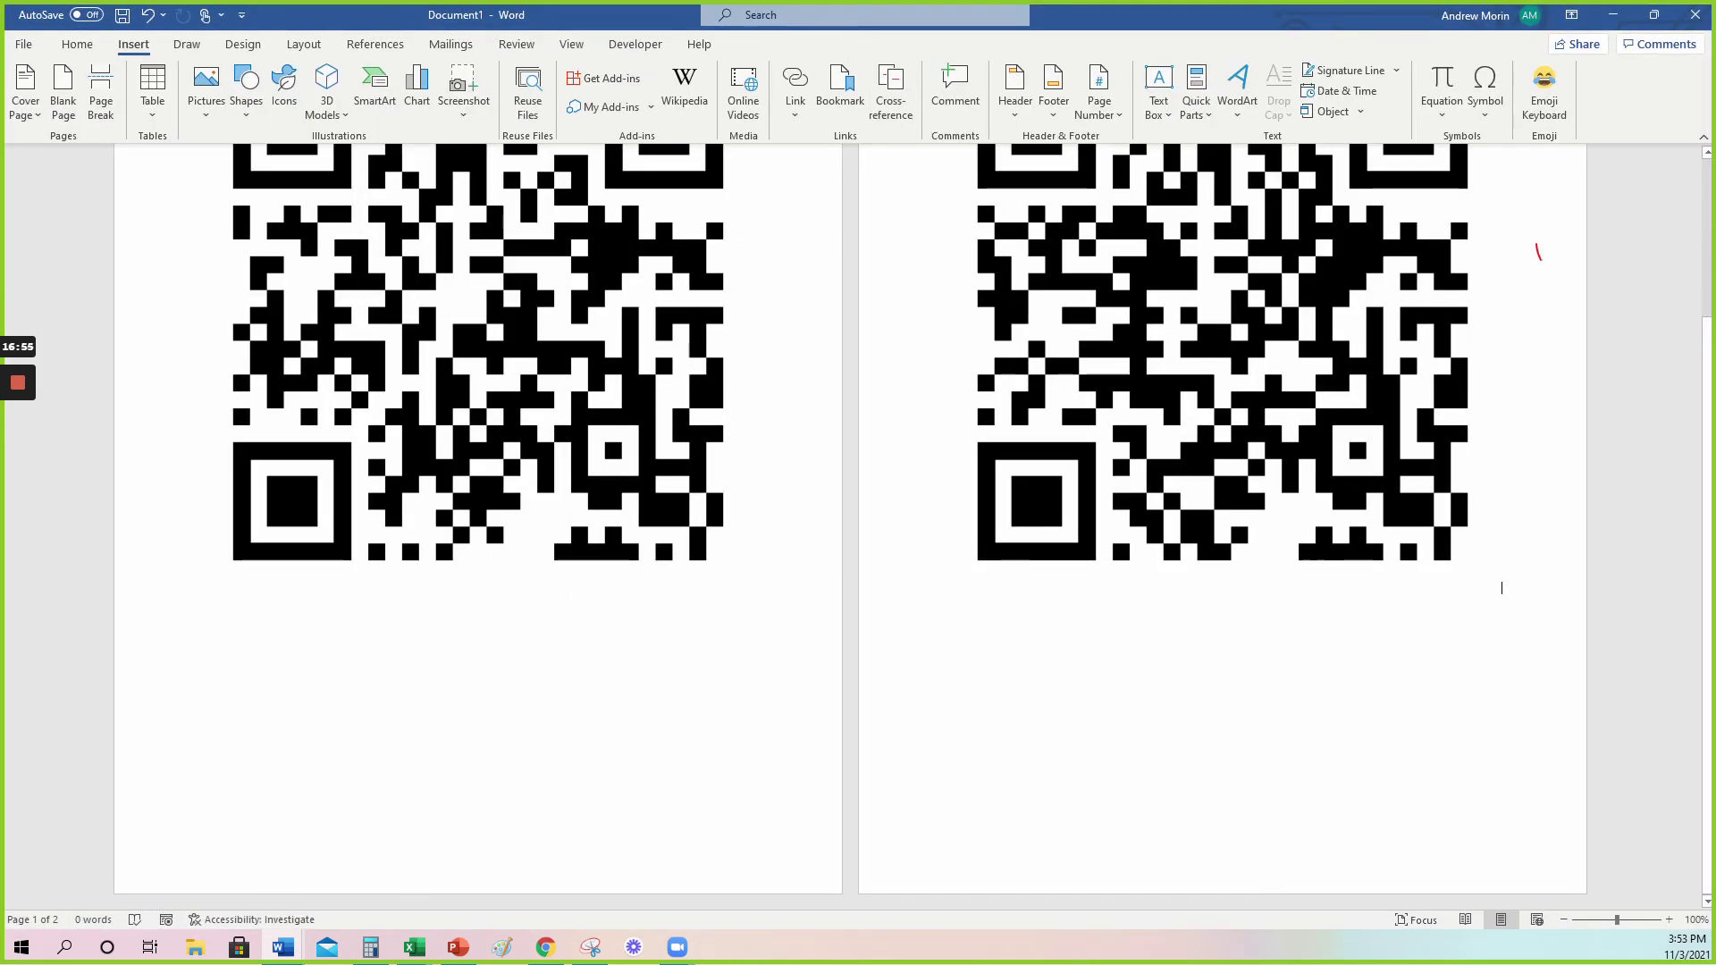
# Shrink both QR code pictures to a matching small size by dragging their corner handles.
pyautogui.click(554, 402)
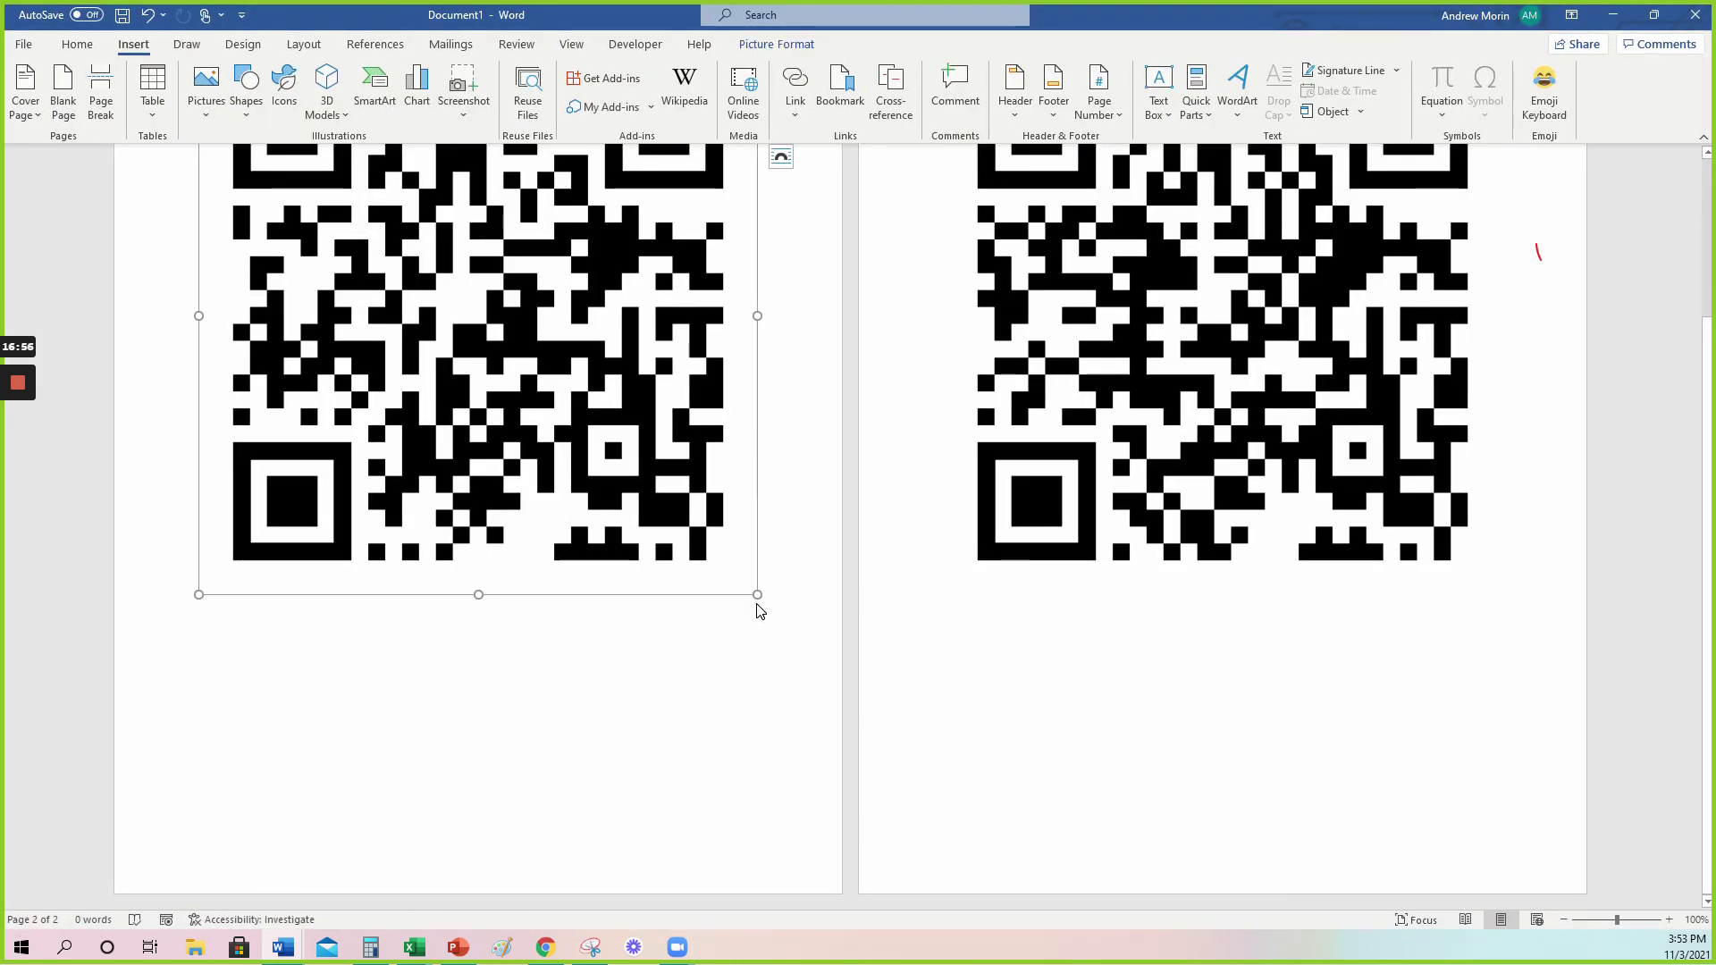
pyautogui.moveTo(759, 594); pyautogui.dragTo(435, 273)
pyautogui.scroll(2, 1223, 403)
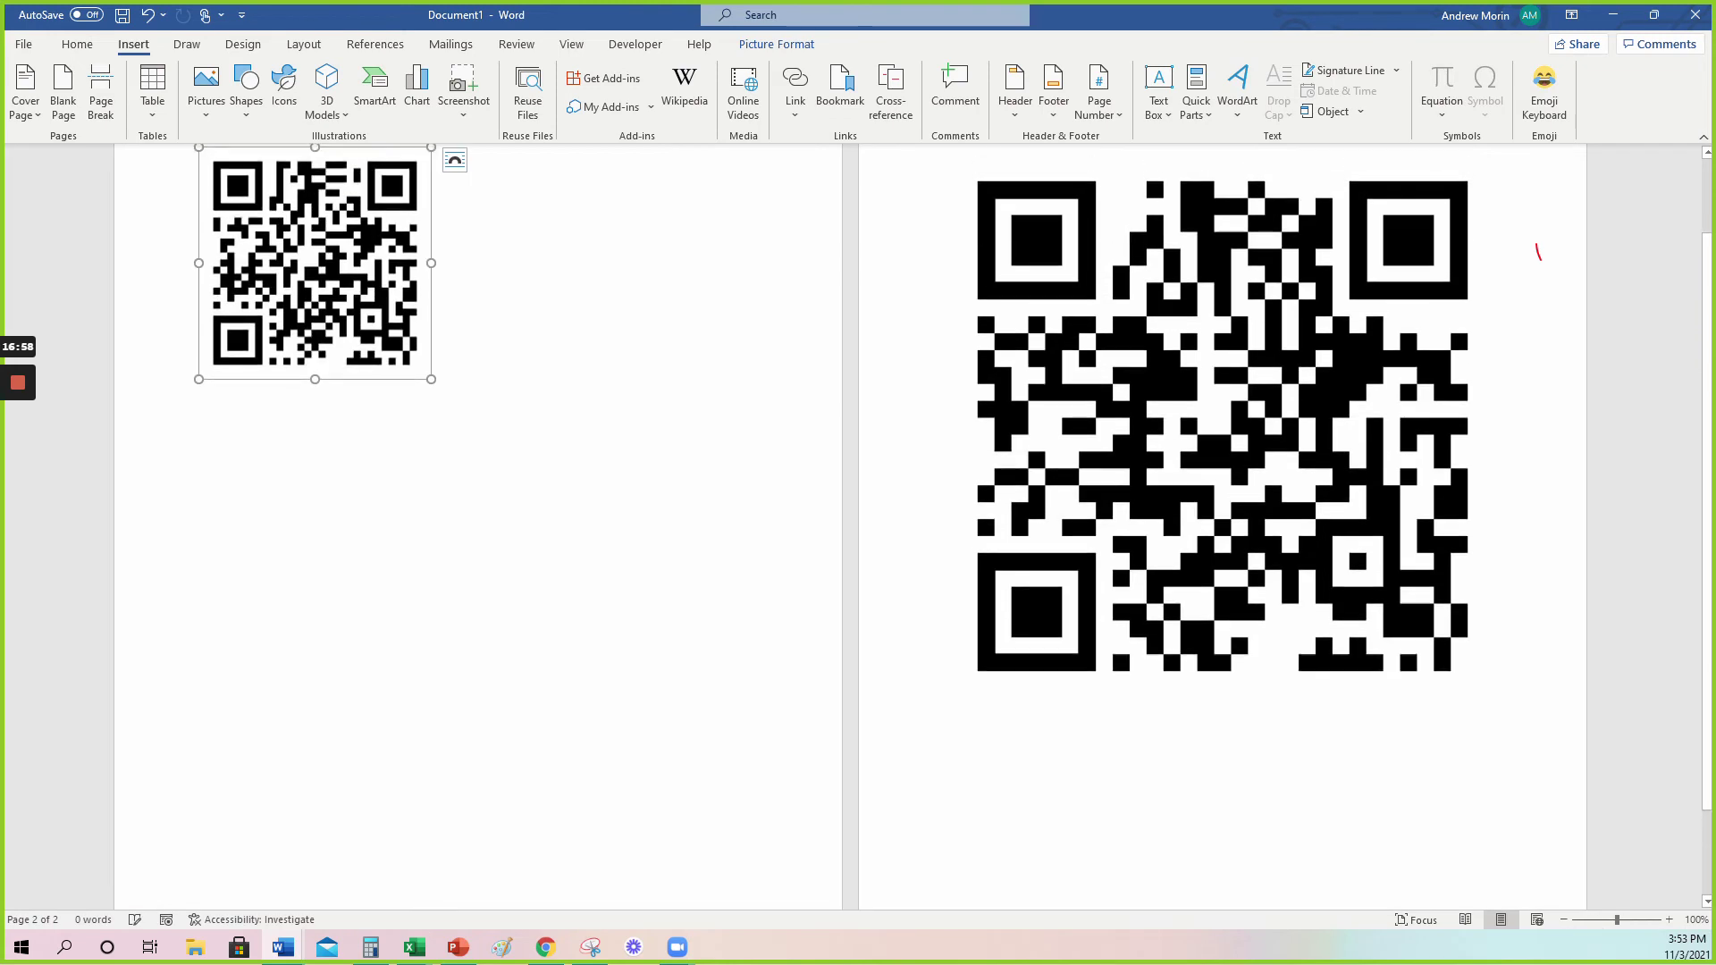
pyautogui.click(1223, 402)
pyautogui.moveTo(1502, 705); pyautogui.dragTo(1141, 364)
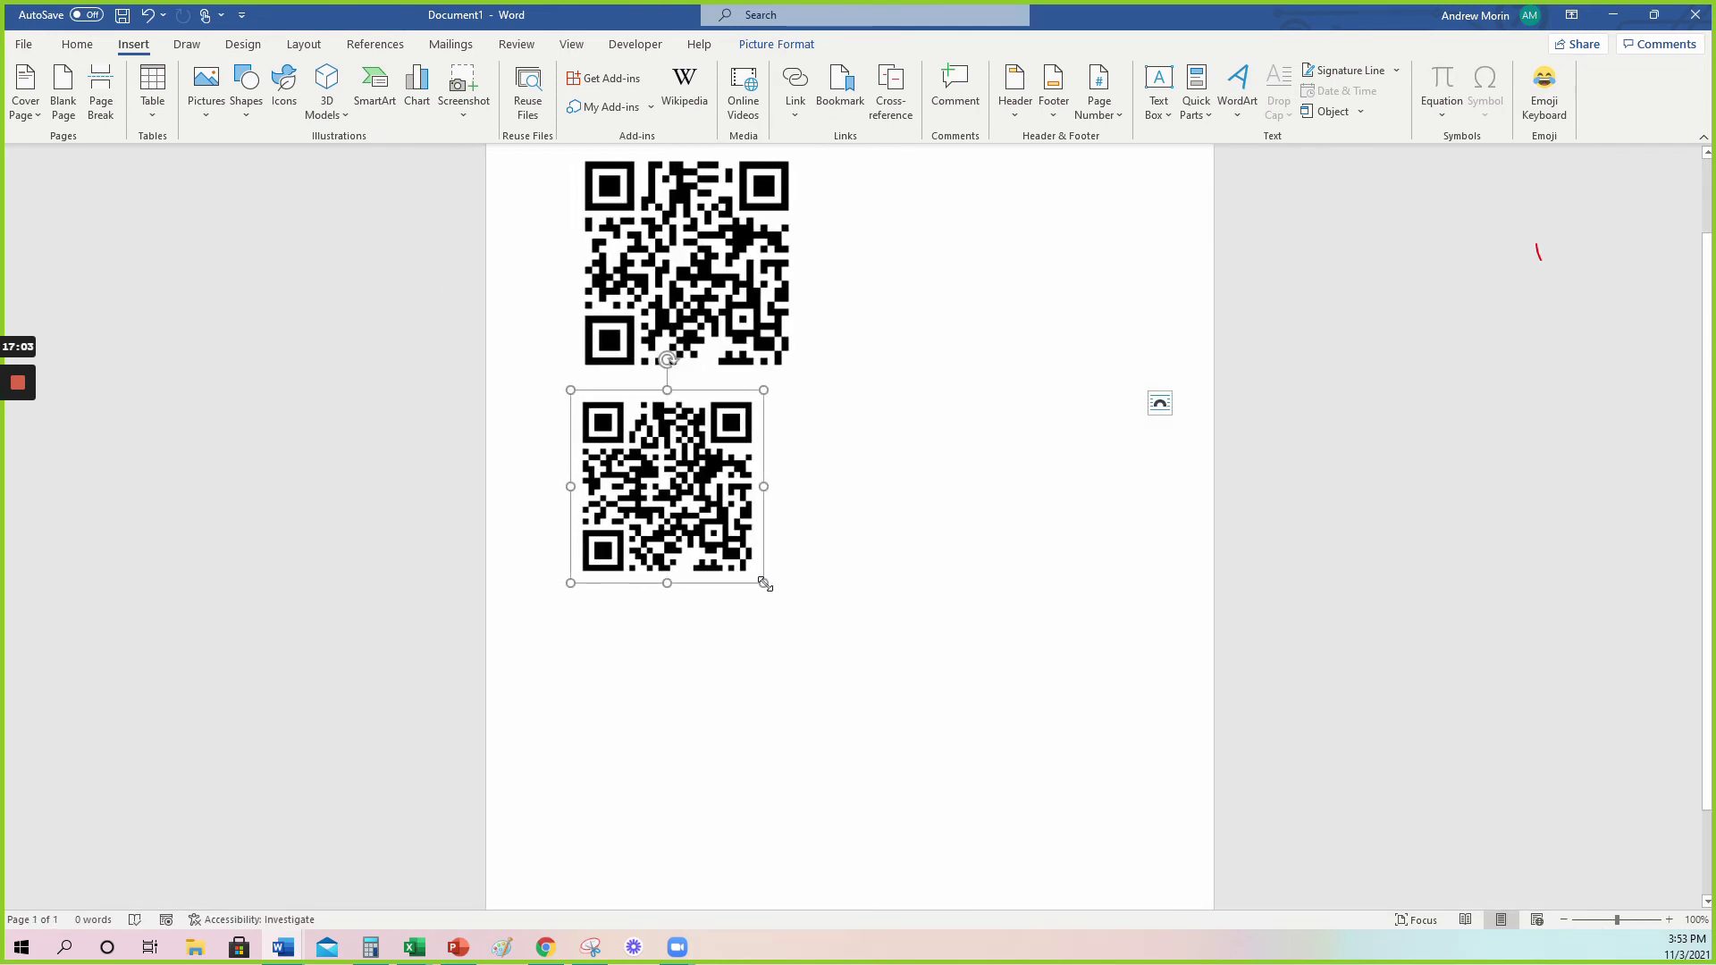
pyautogui.moveTo(766, 585); pyautogui.dragTo(786, 606)
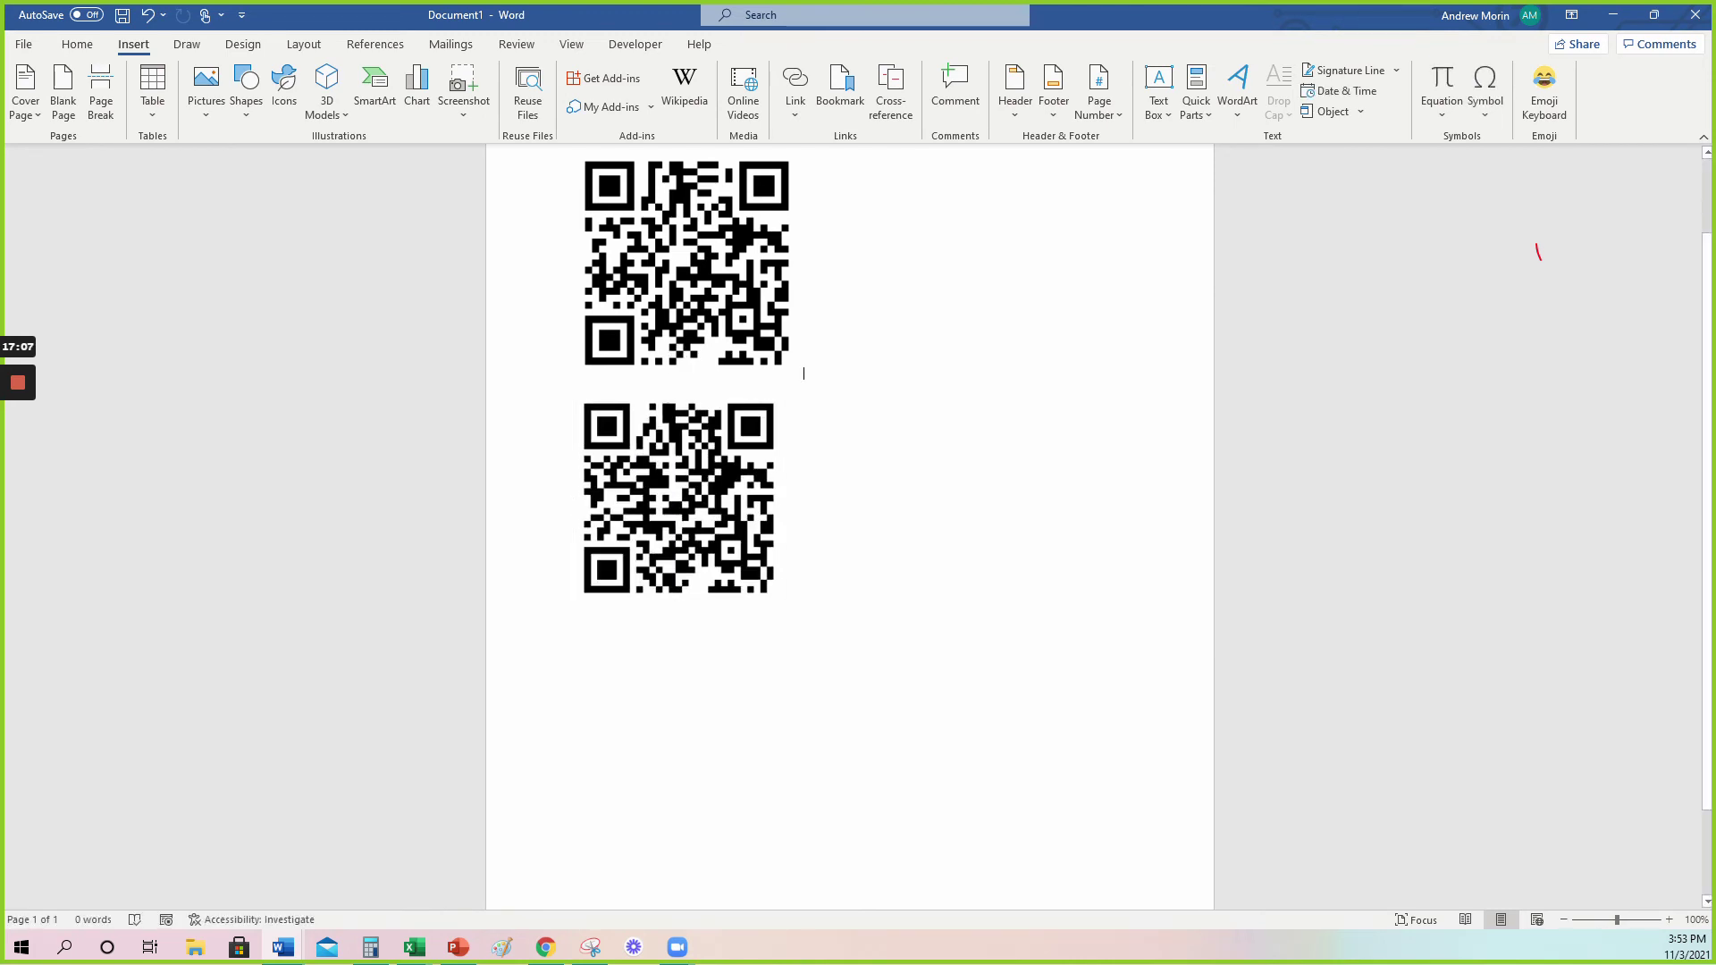
# Add blank lines between the two QR codes and above the top one.
pyautogui.press('Return')
pyautogui.scroll(1, 849, 447)
pyautogui.scroll(1, 849, 528)
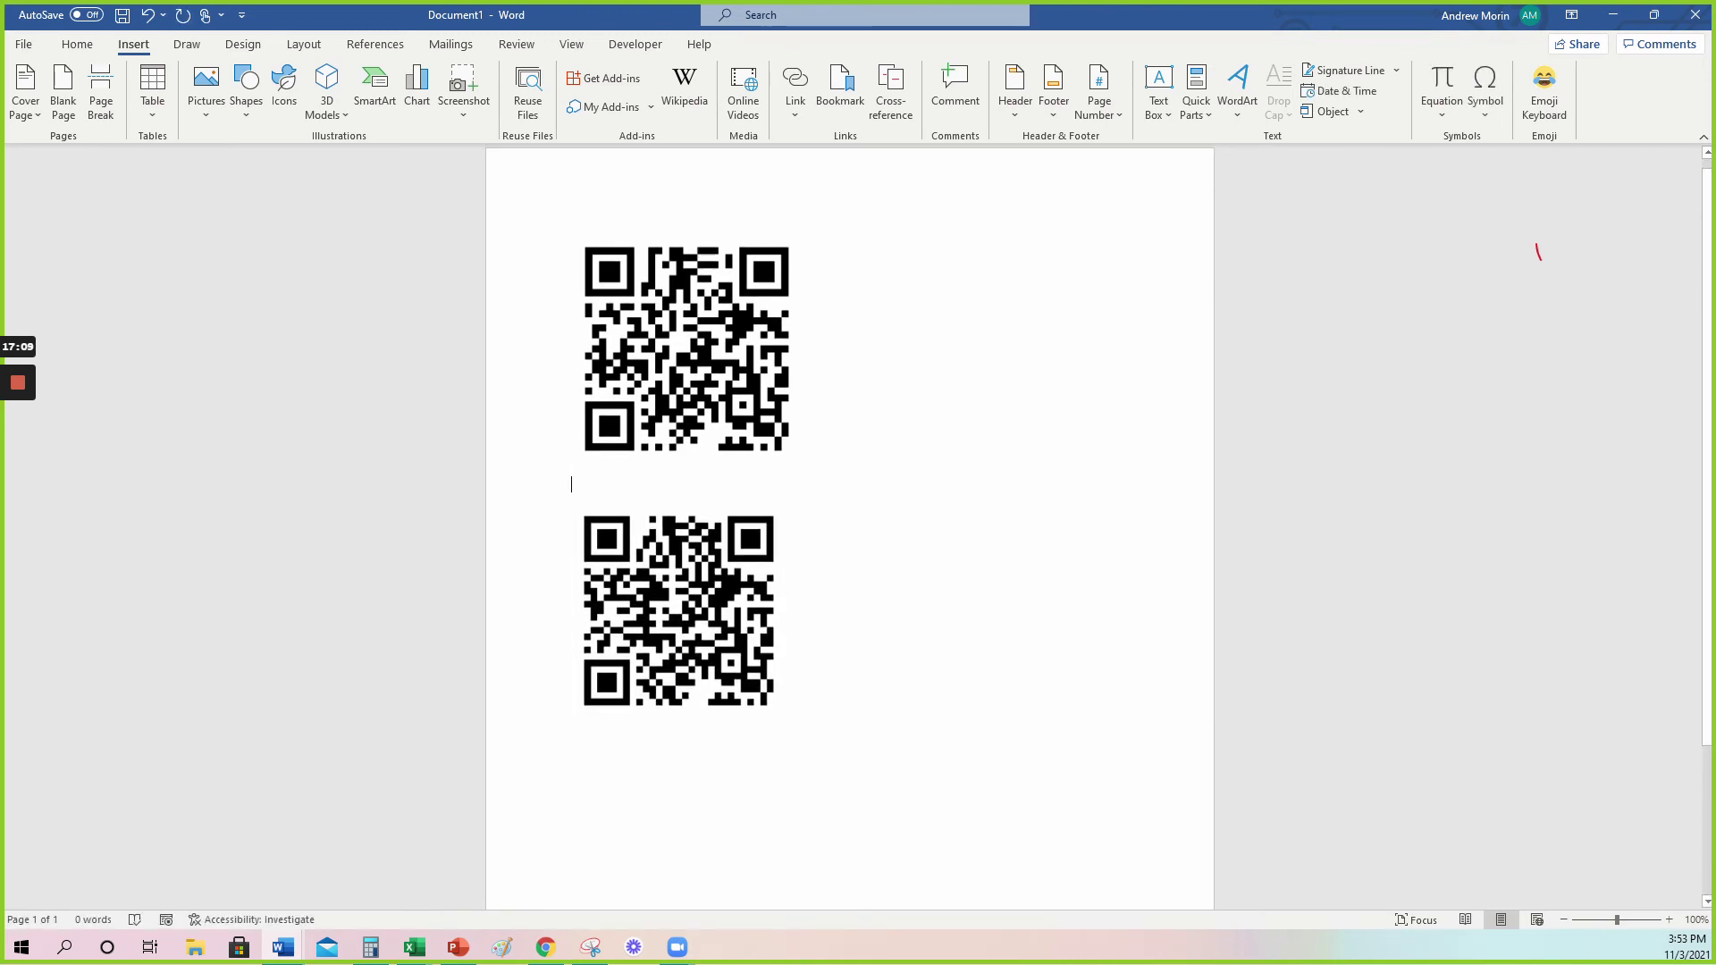
pyautogui.click(687, 348)
pyautogui.press('Return')
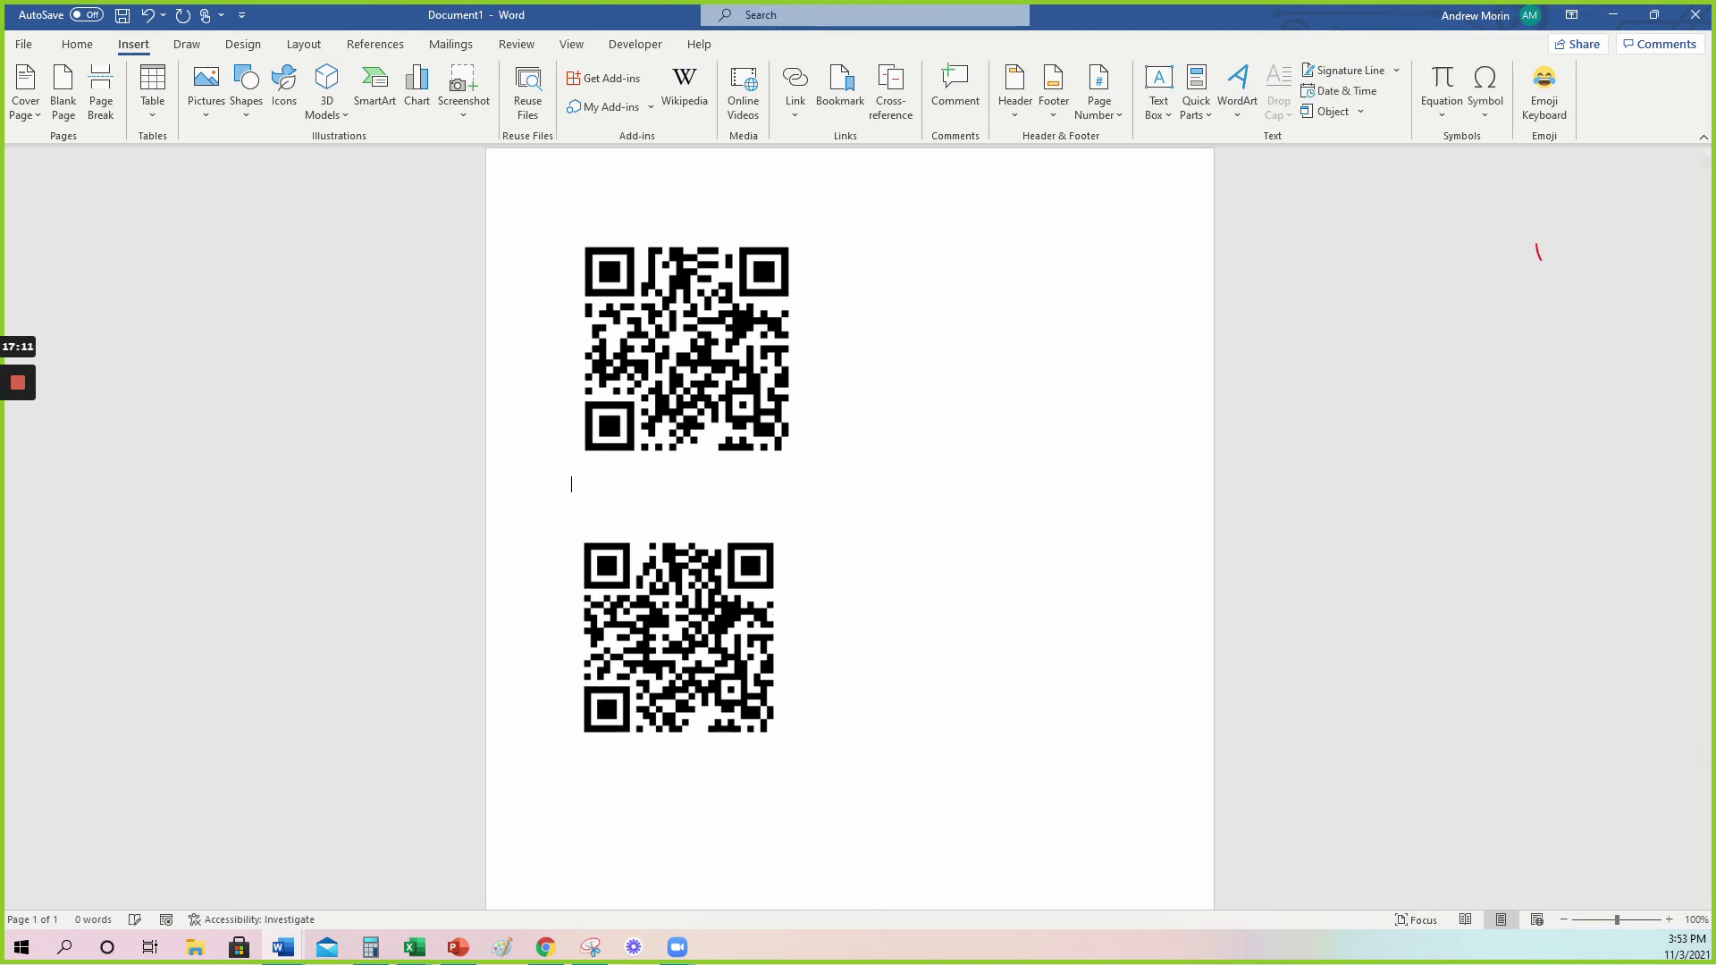
pyautogui.press('Return')
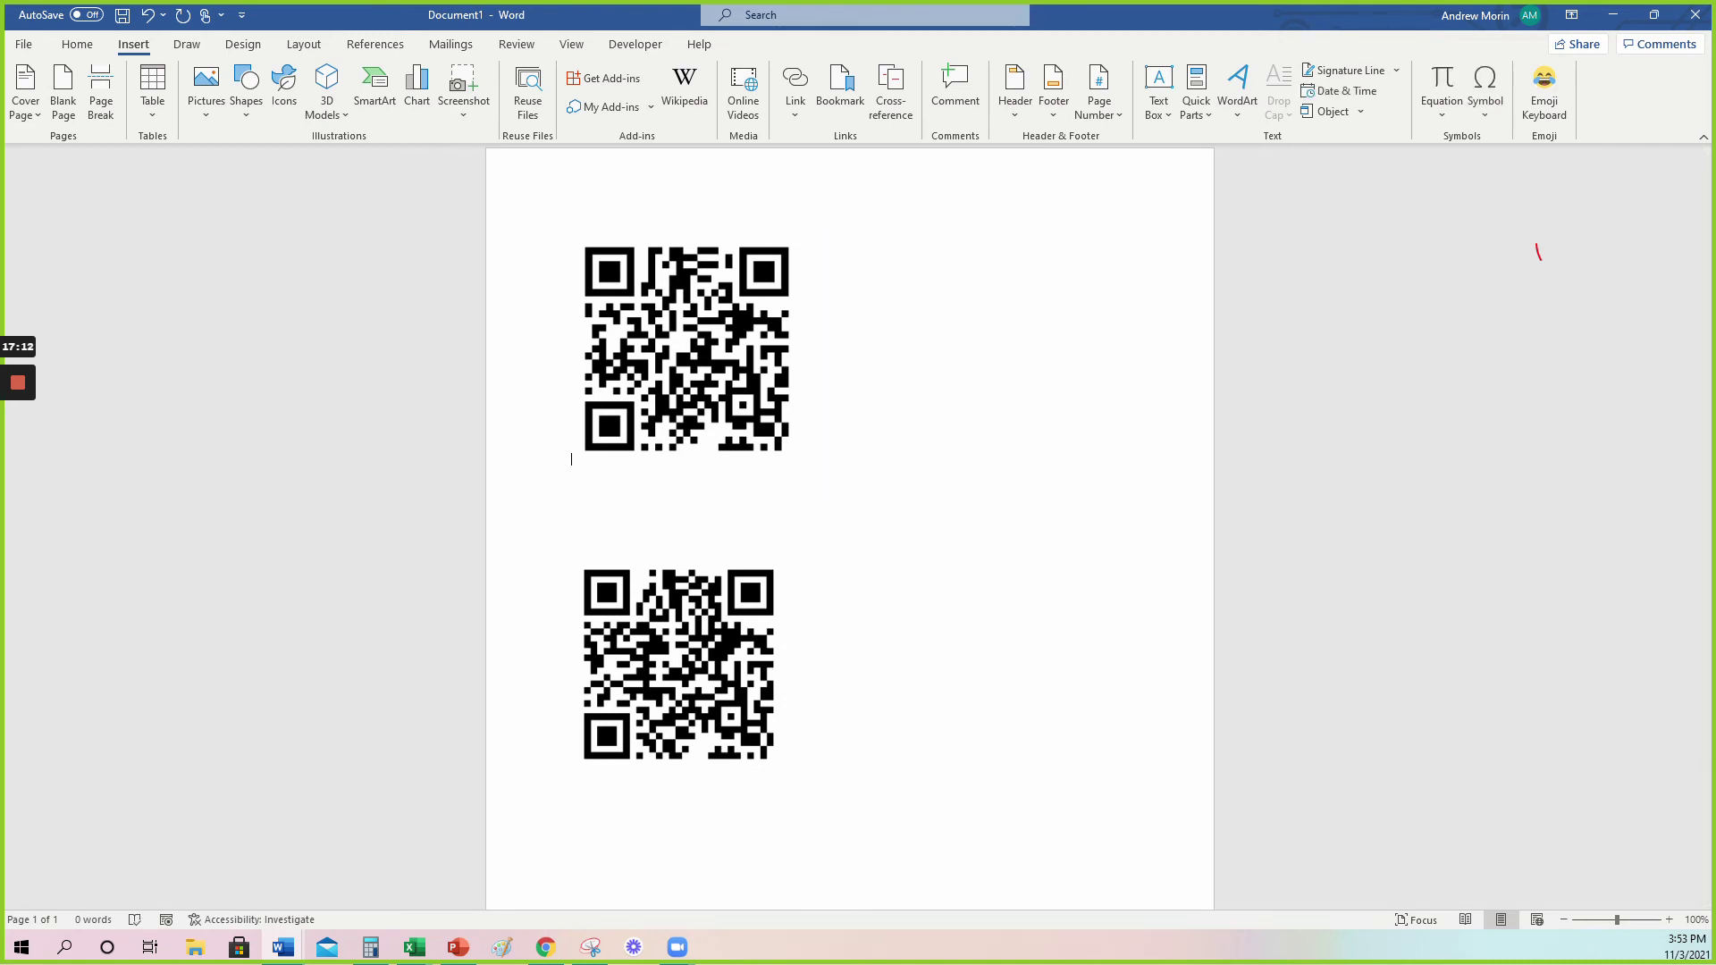
pyautogui.press('Return')
pyautogui.press('Return')
pyautogui.press('Up')
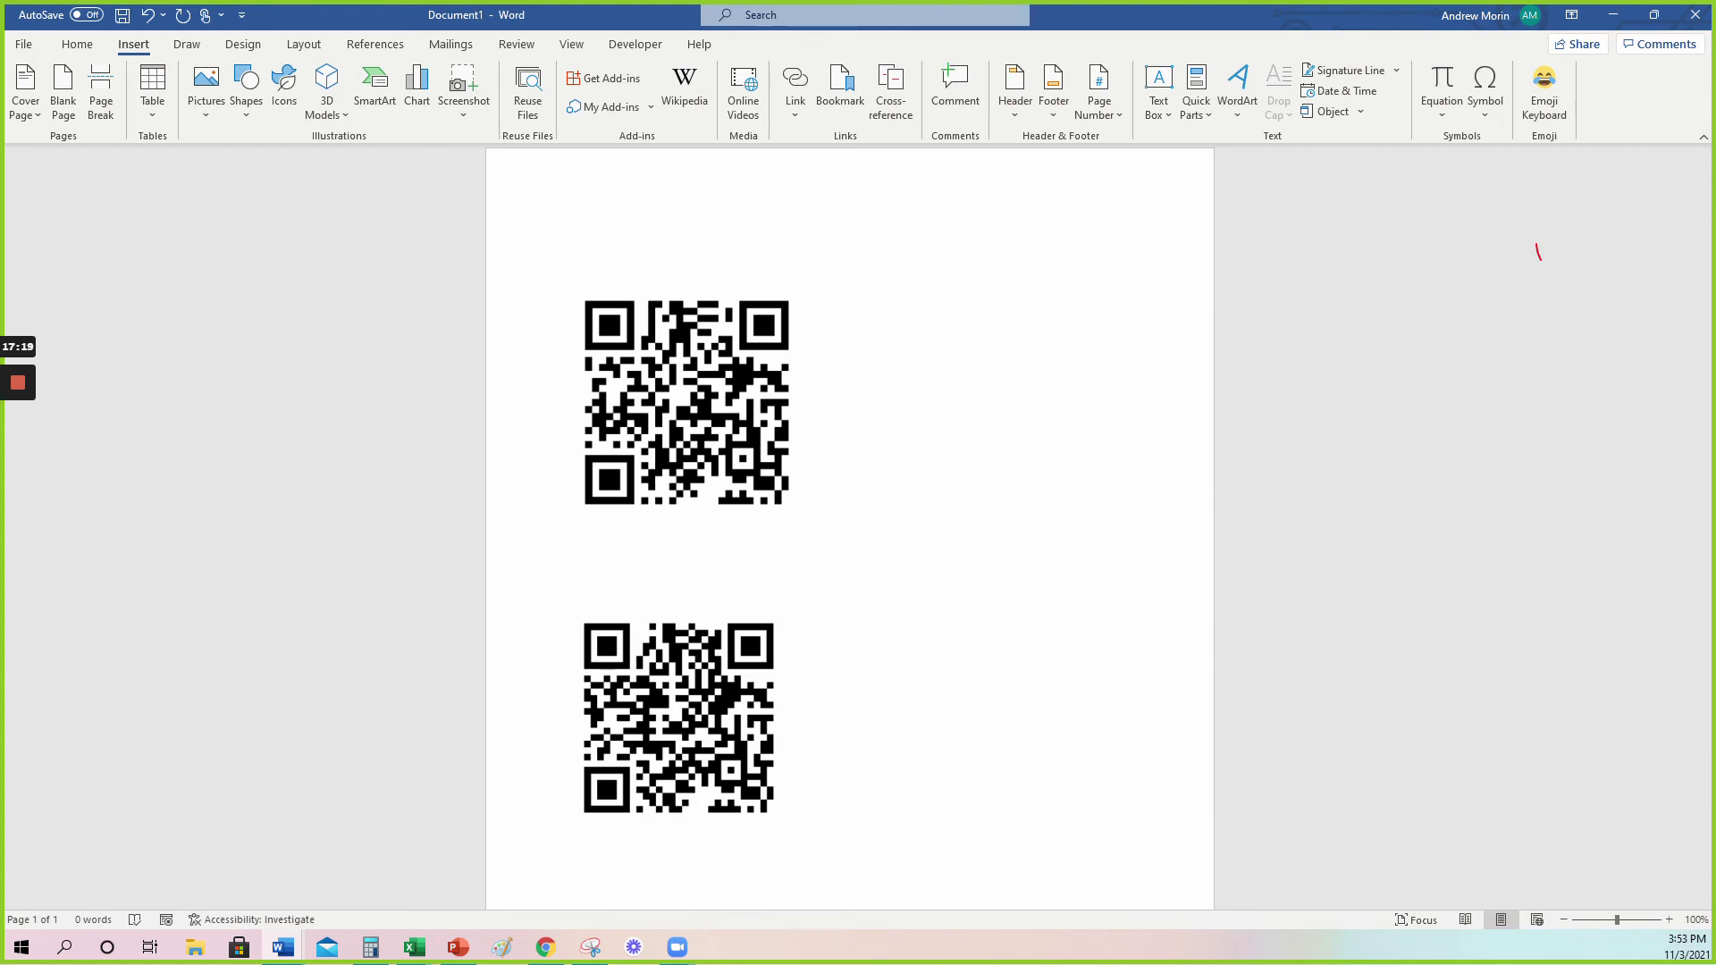
# Caption the first code 'Here is the current market in converse - see if it is the correct time to sell'.
pyautogui.write('Her eis the current market in con')
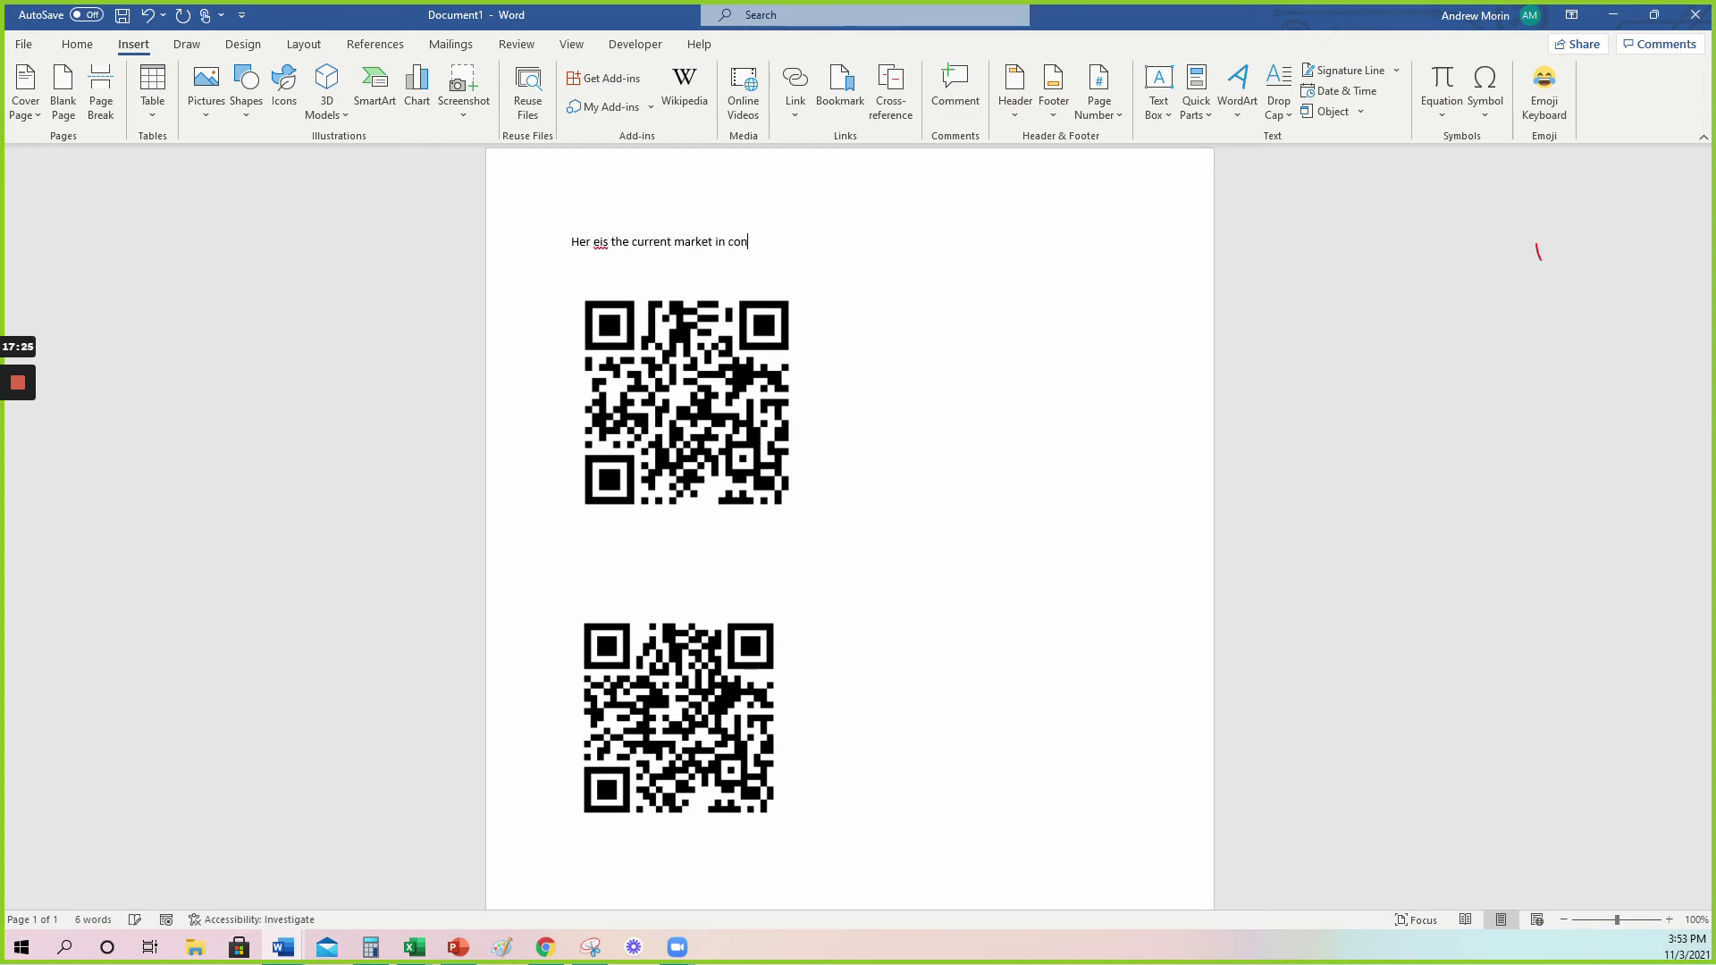
pyautogui.write('verse - see if it is th')
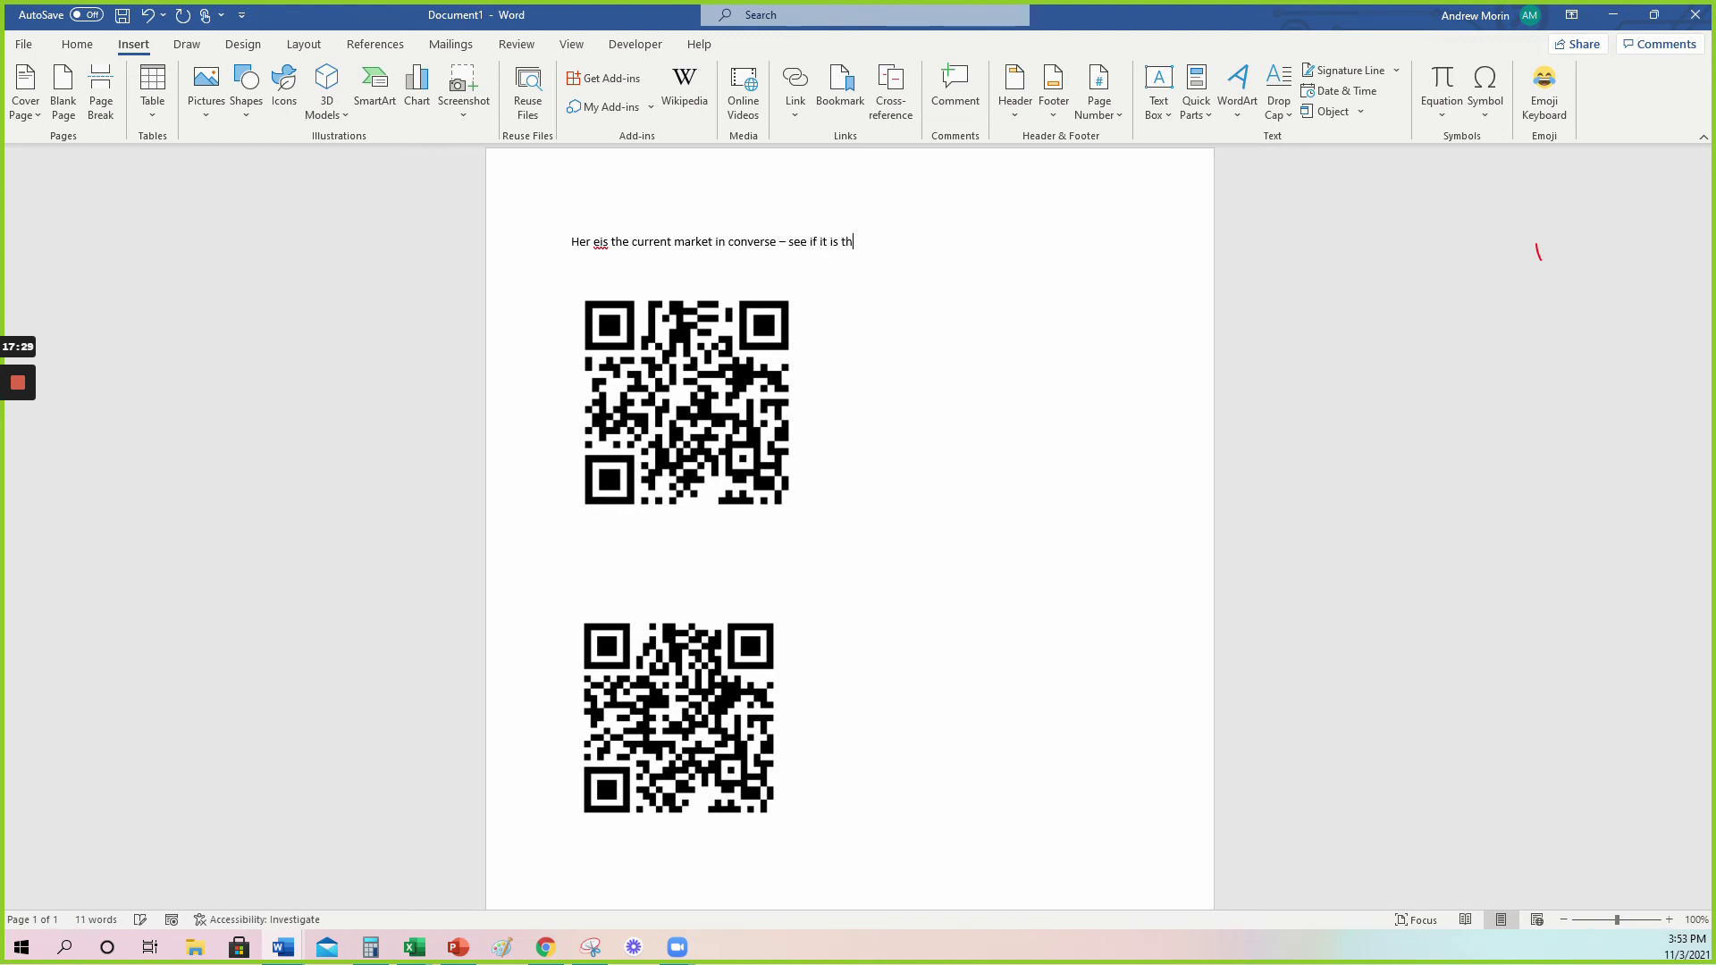
pyautogui.write('e coirrect time to sell:')
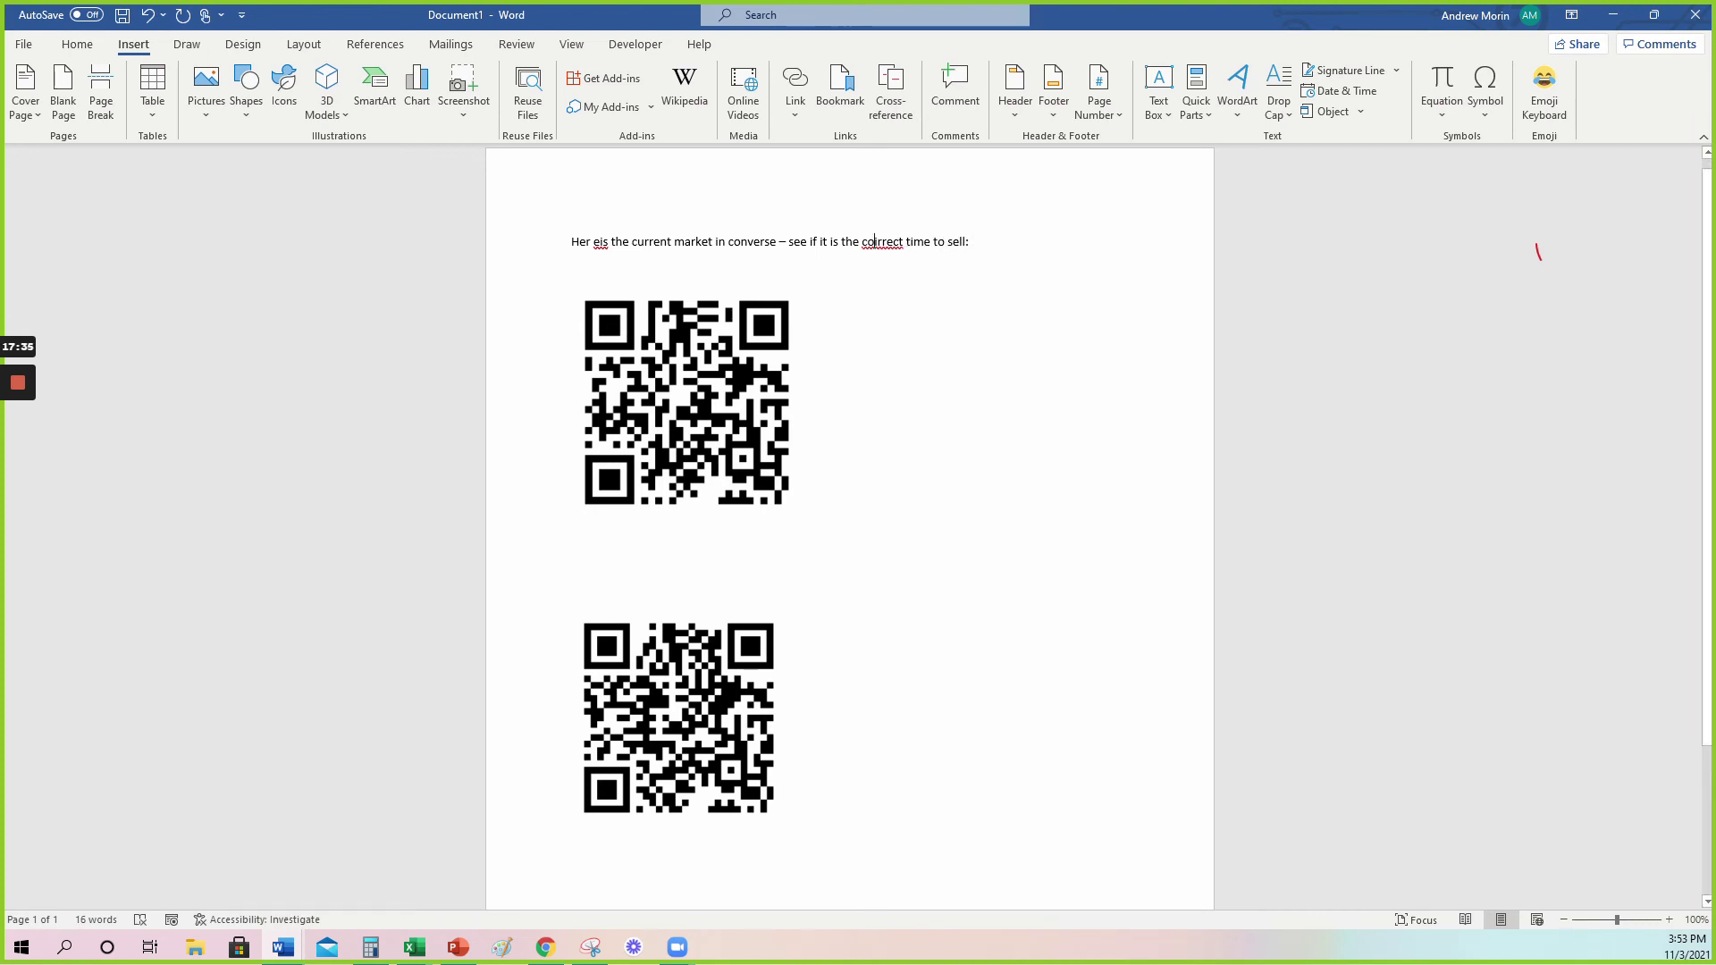
pyautogui.rightClick(880, 242)
pyautogui.click(1004, 268)
pyautogui.press('Delete')
pyautogui.press('Right')
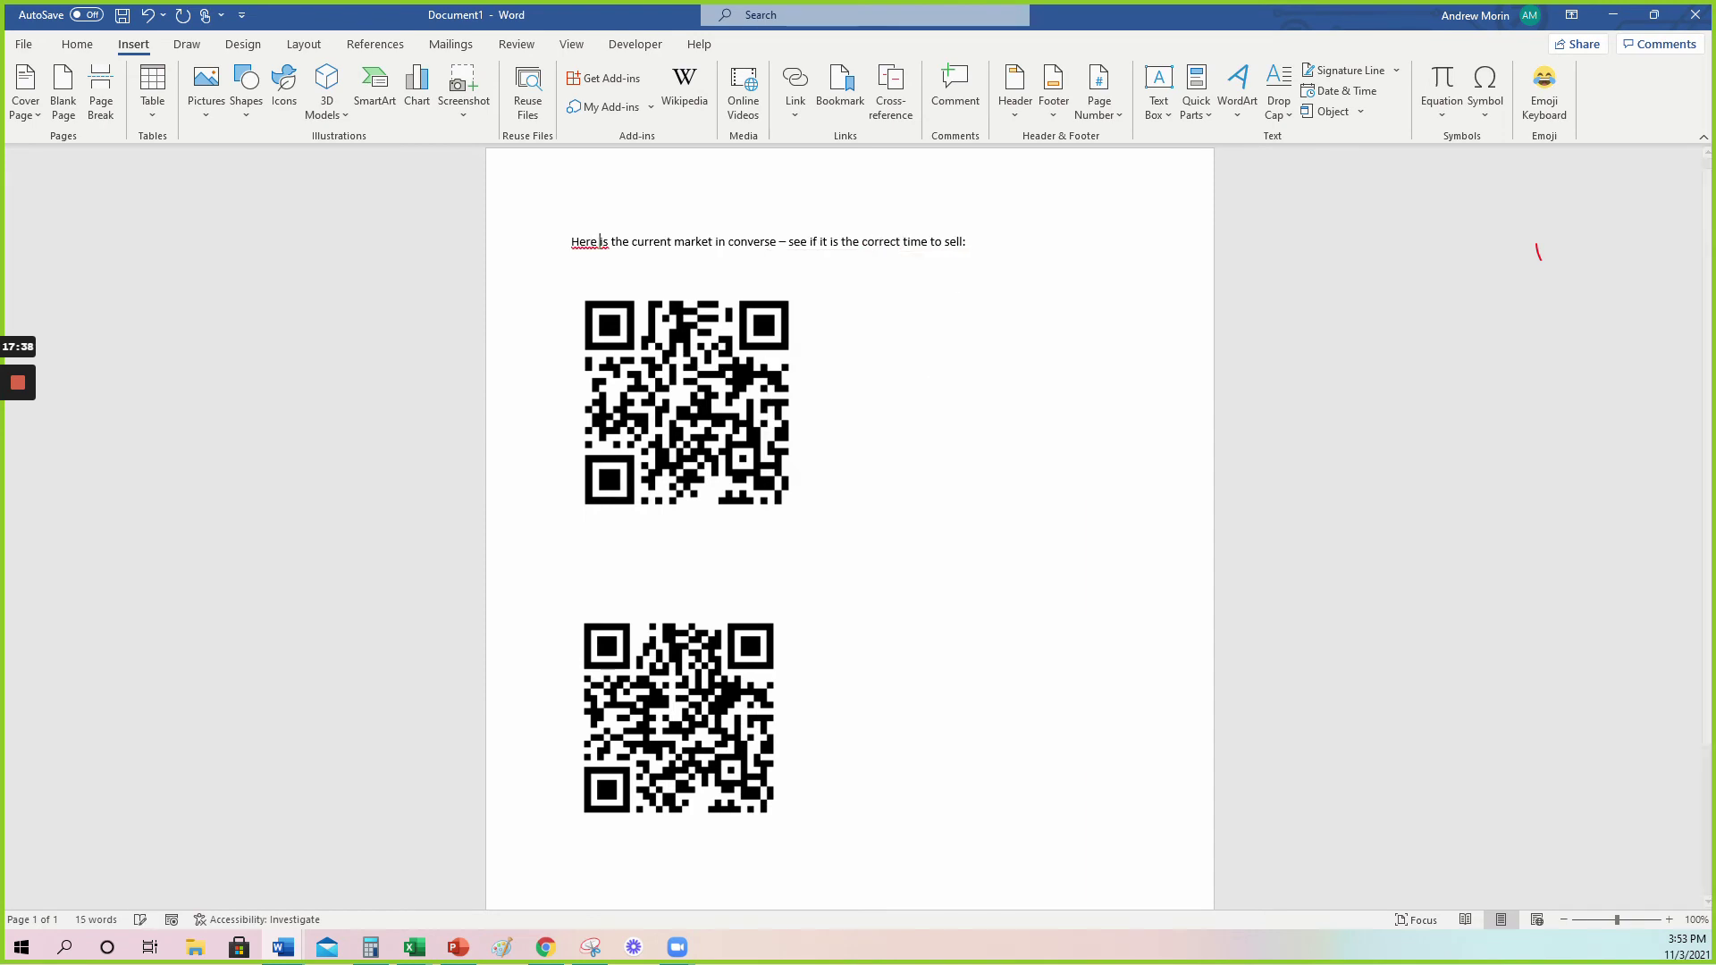
# Caption the second QR code 'Find out your current home value:' and shrink the first QR code slightly.
pyautogui.click(572, 538)
pyautogui.write('Find out your current home value:')
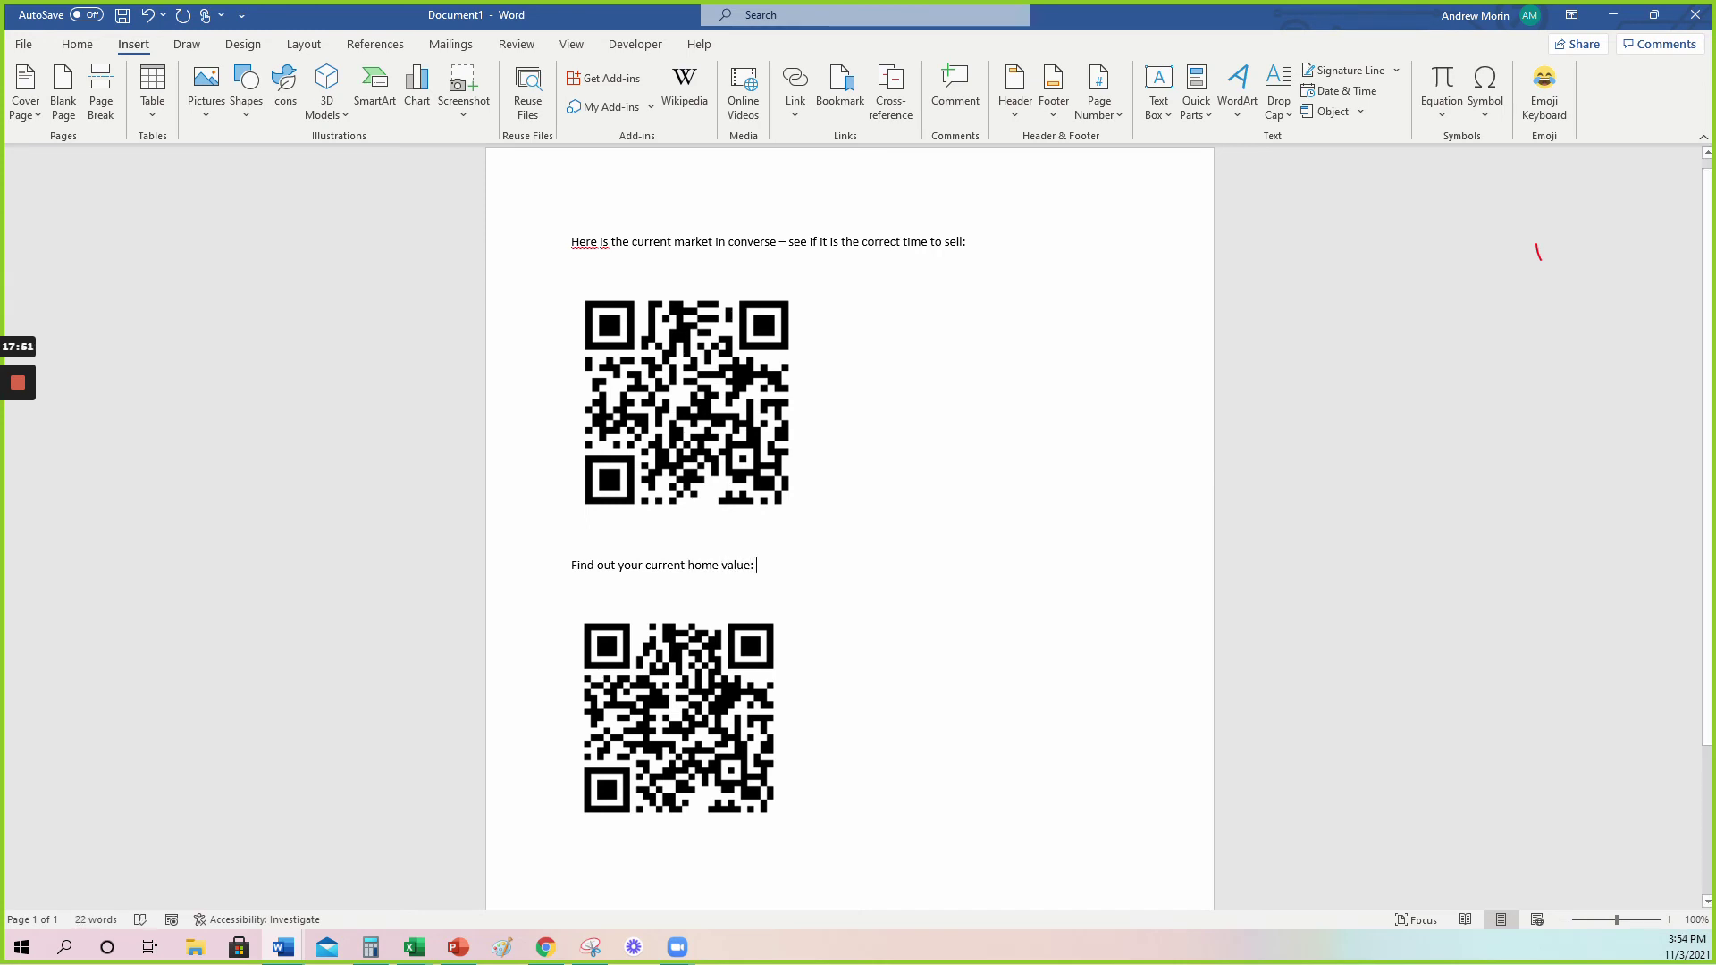
pyautogui.click(798, 515)
pyautogui.moveTo(801, 519); pyautogui.dragTo(774, 490)
pyautogui.hotkey('ctrl', 'End')
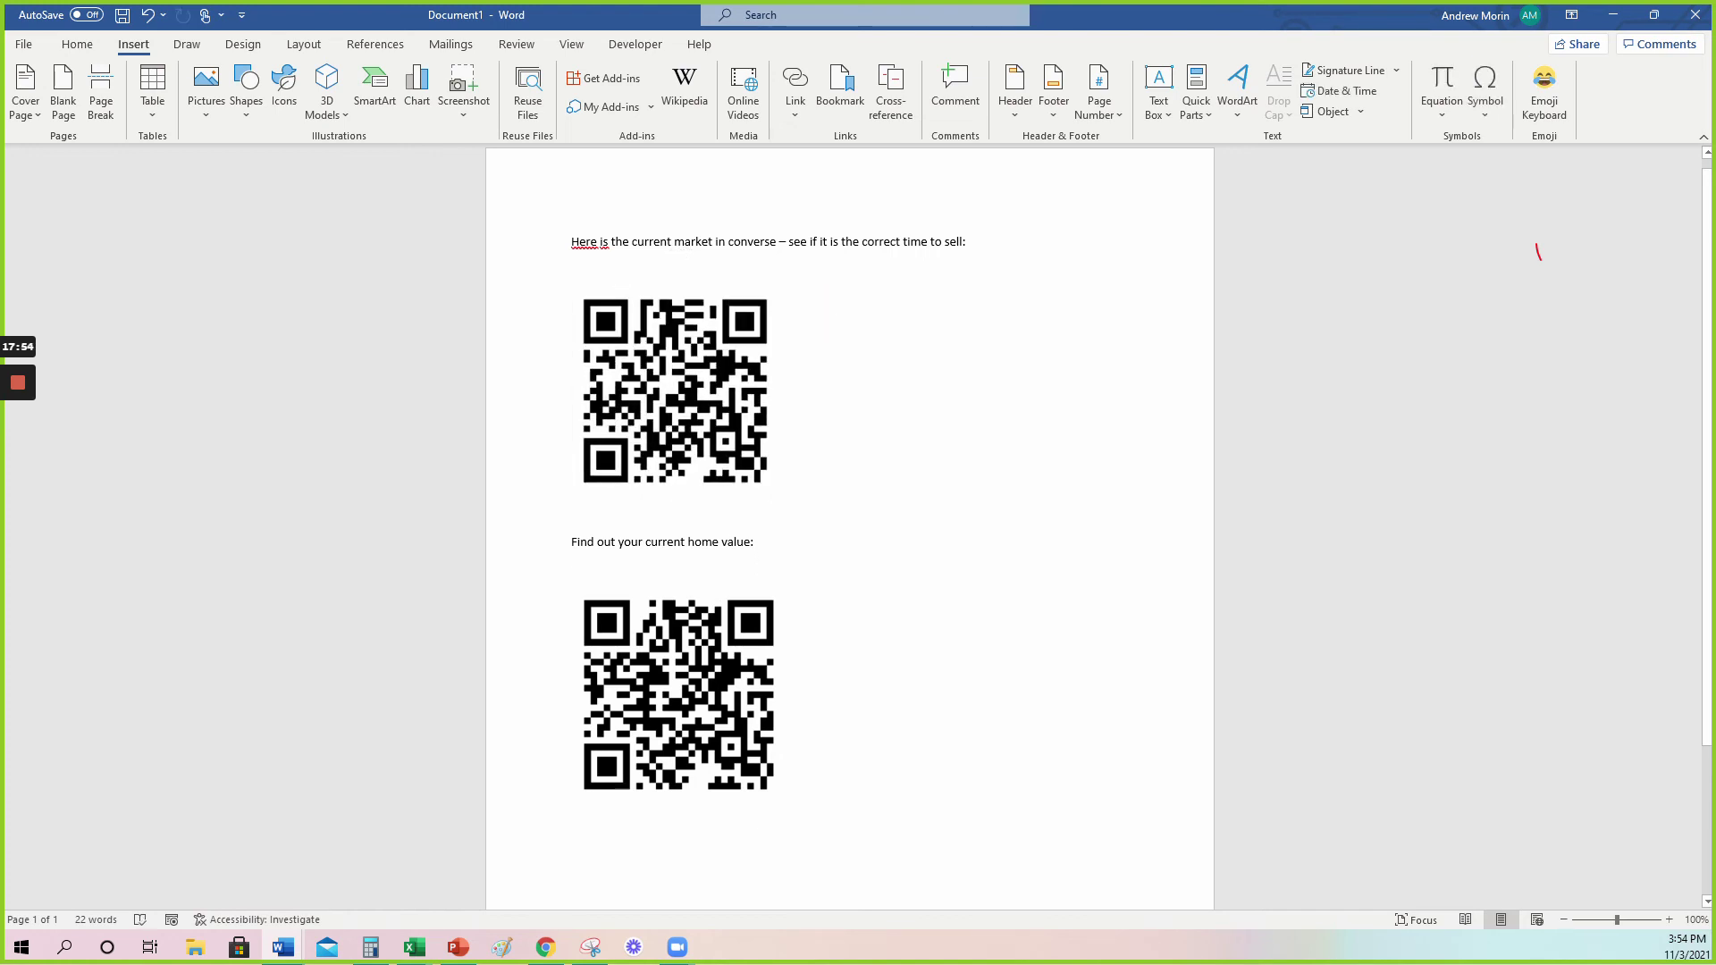
pyautogui.click(679, 696)
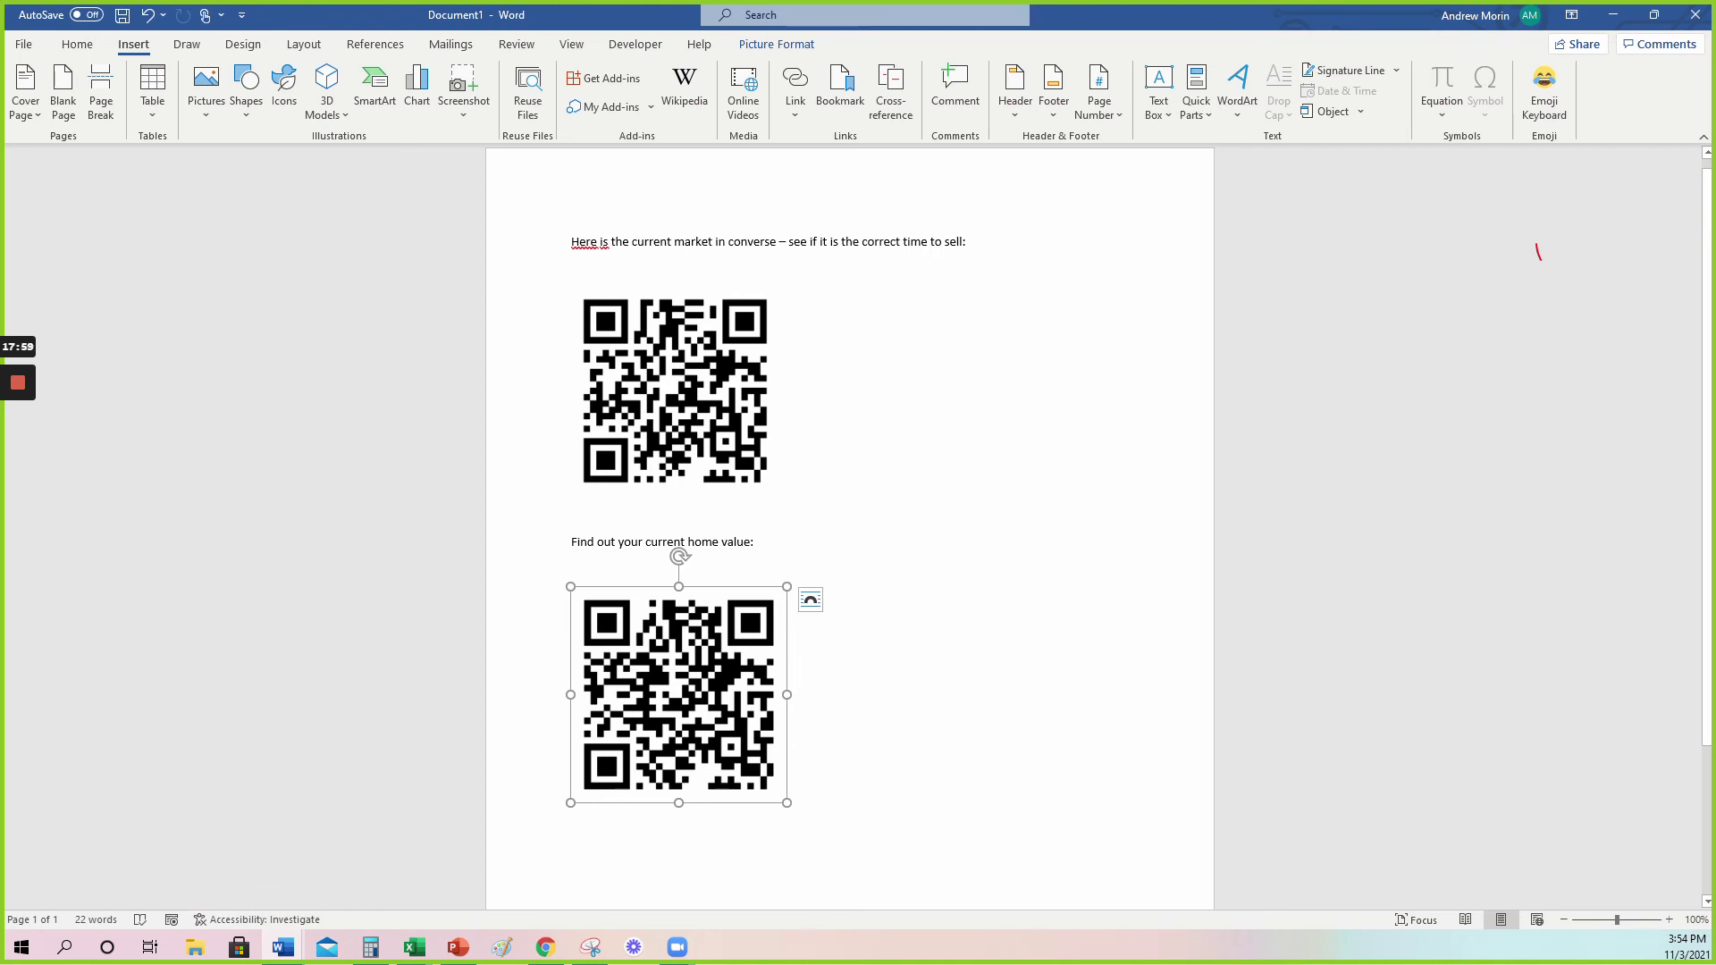
# Try the copied short link in a new browser tab, close it, and return to kvCORE.
pyautogui.click(550, 943)
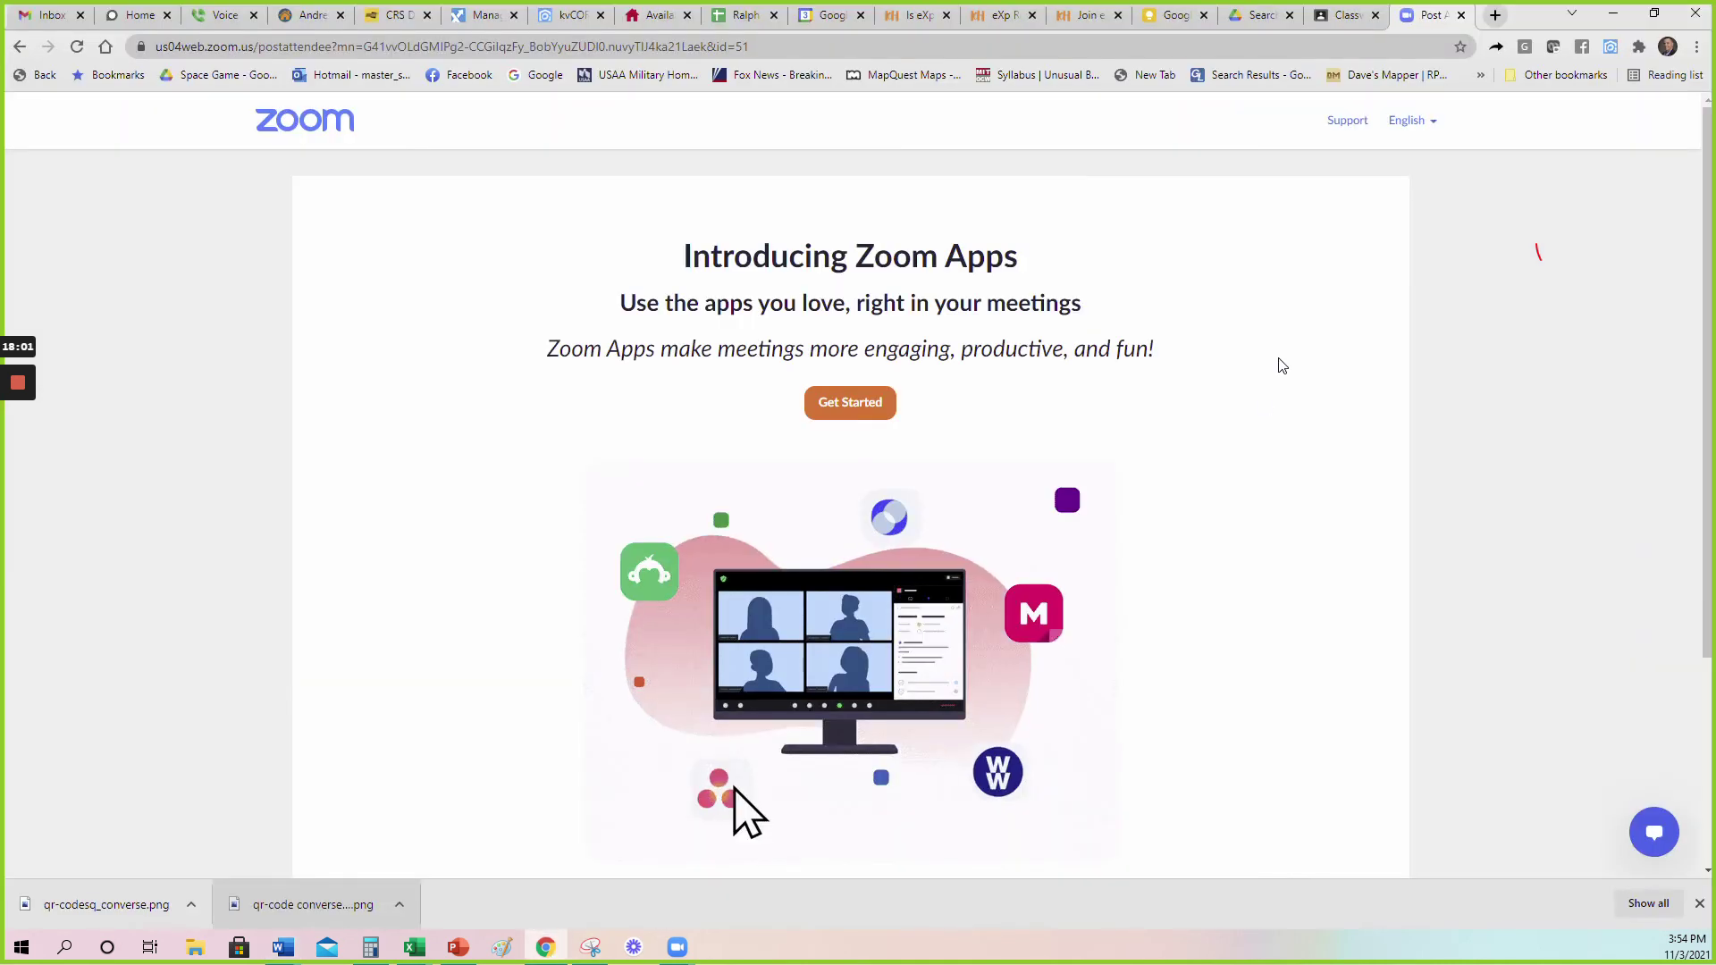
pyautogui.click(1496, 15)
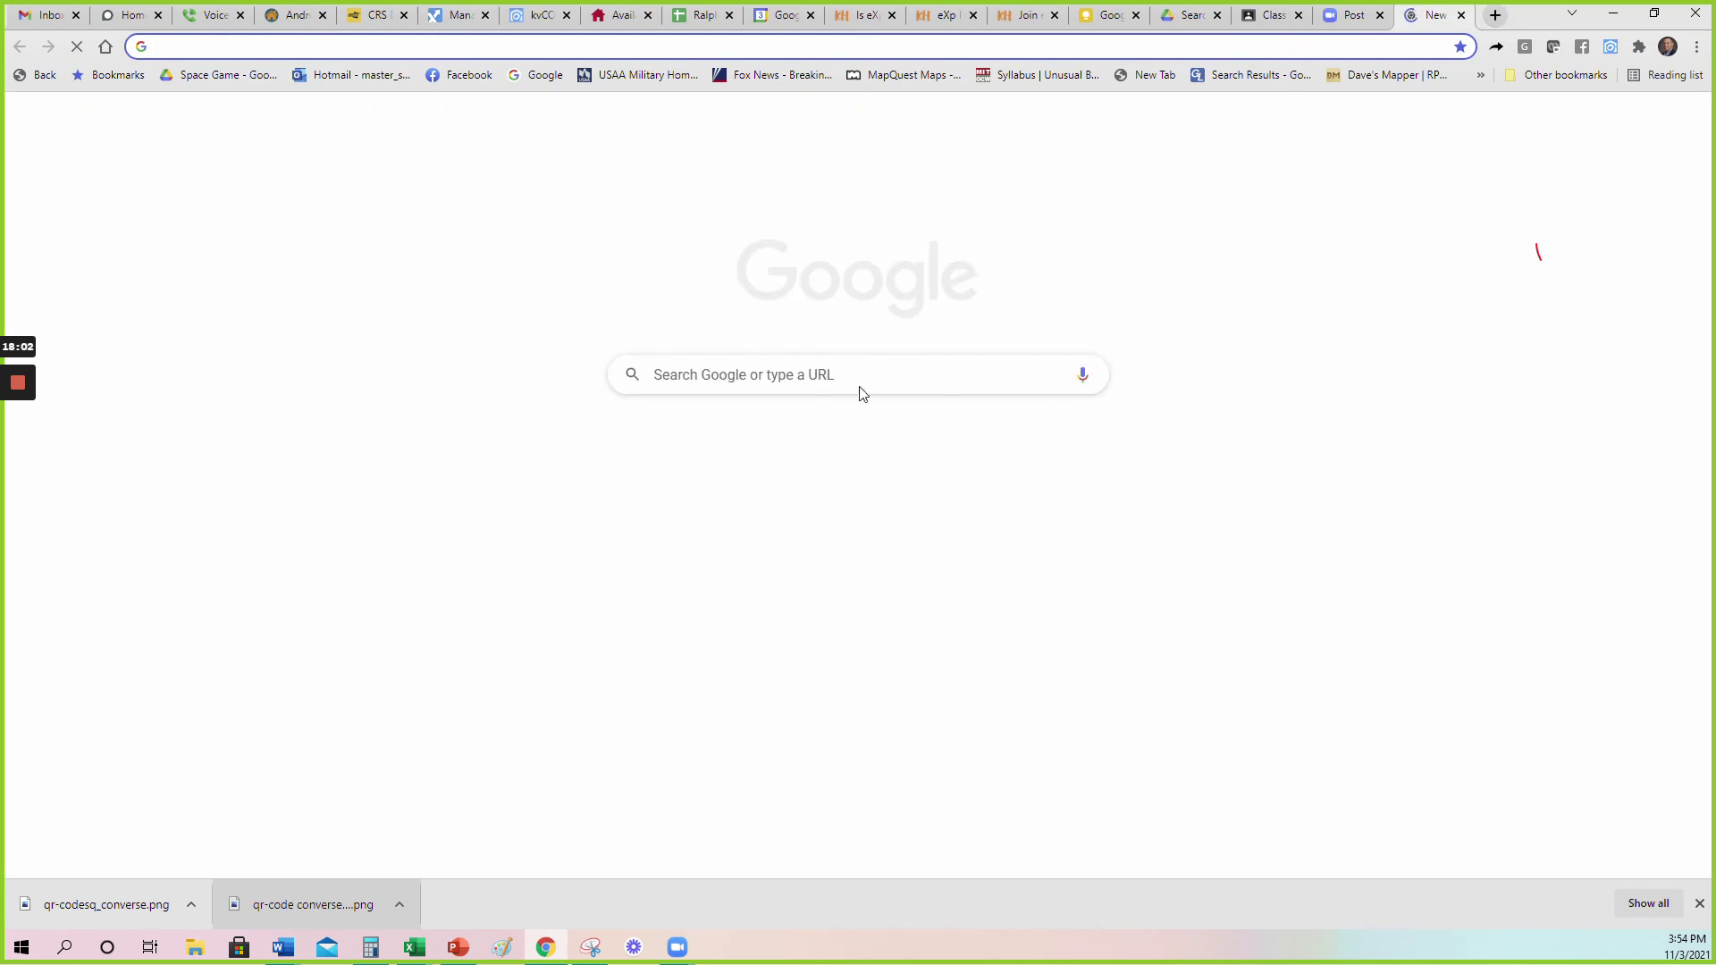
pyautogui.press('Return')
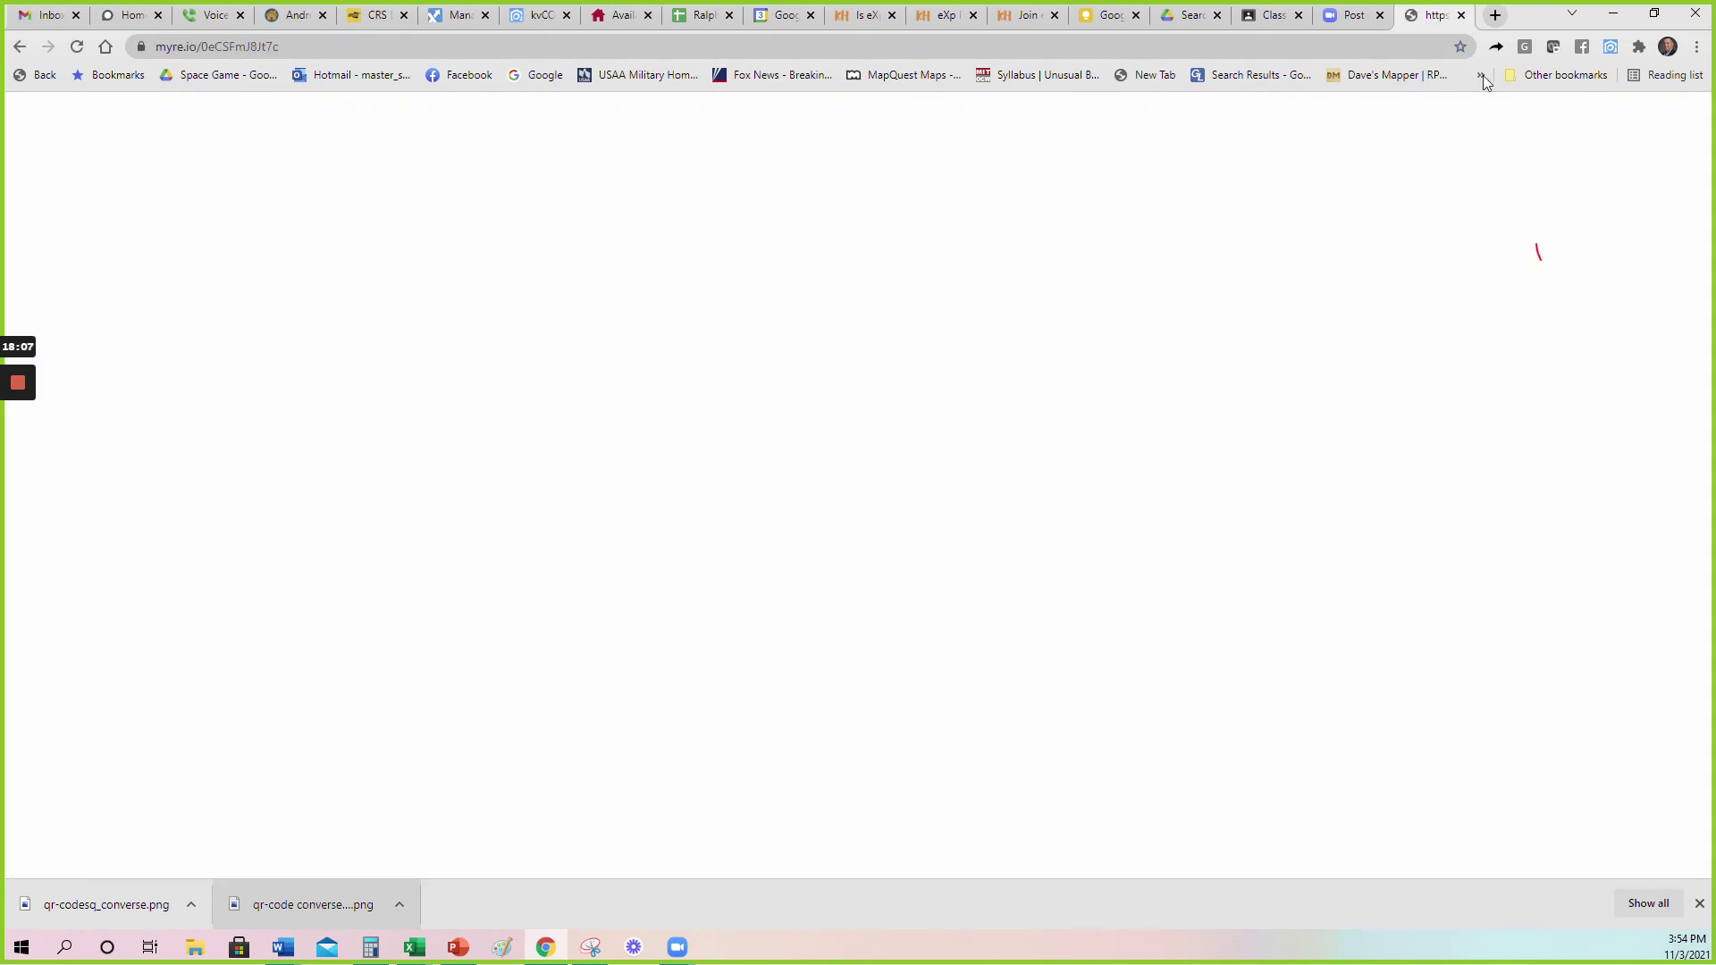
pyautogui.click(1461, 15)
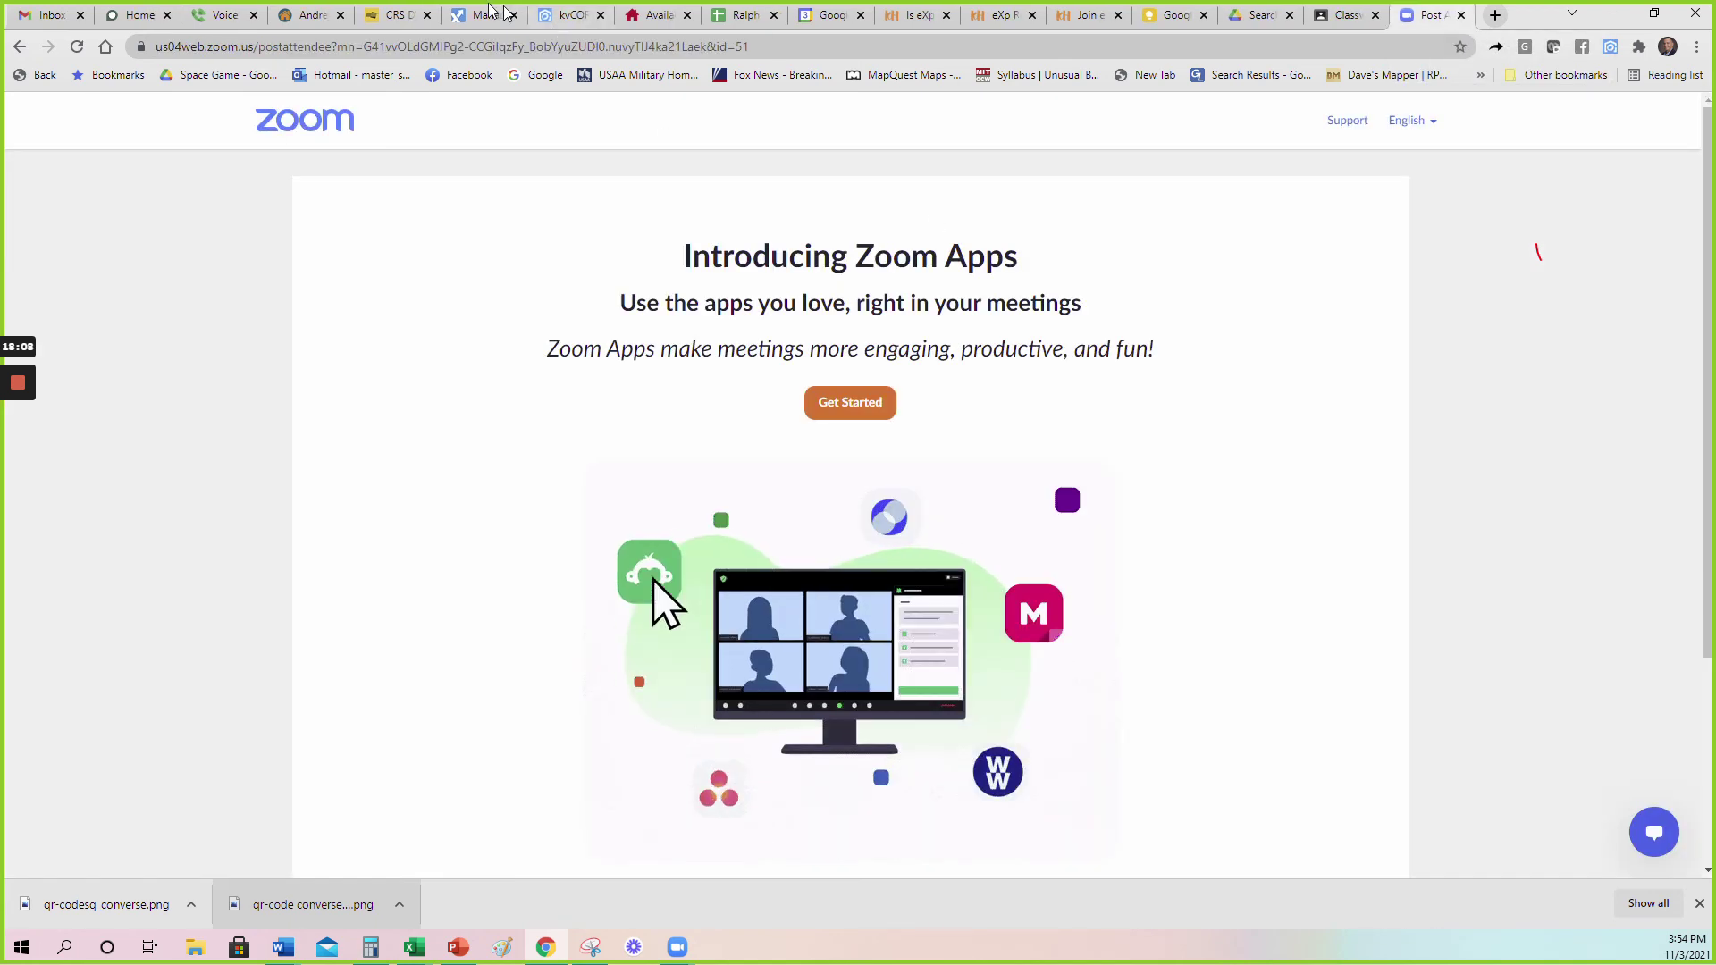
pyautogui.click(494, 15)
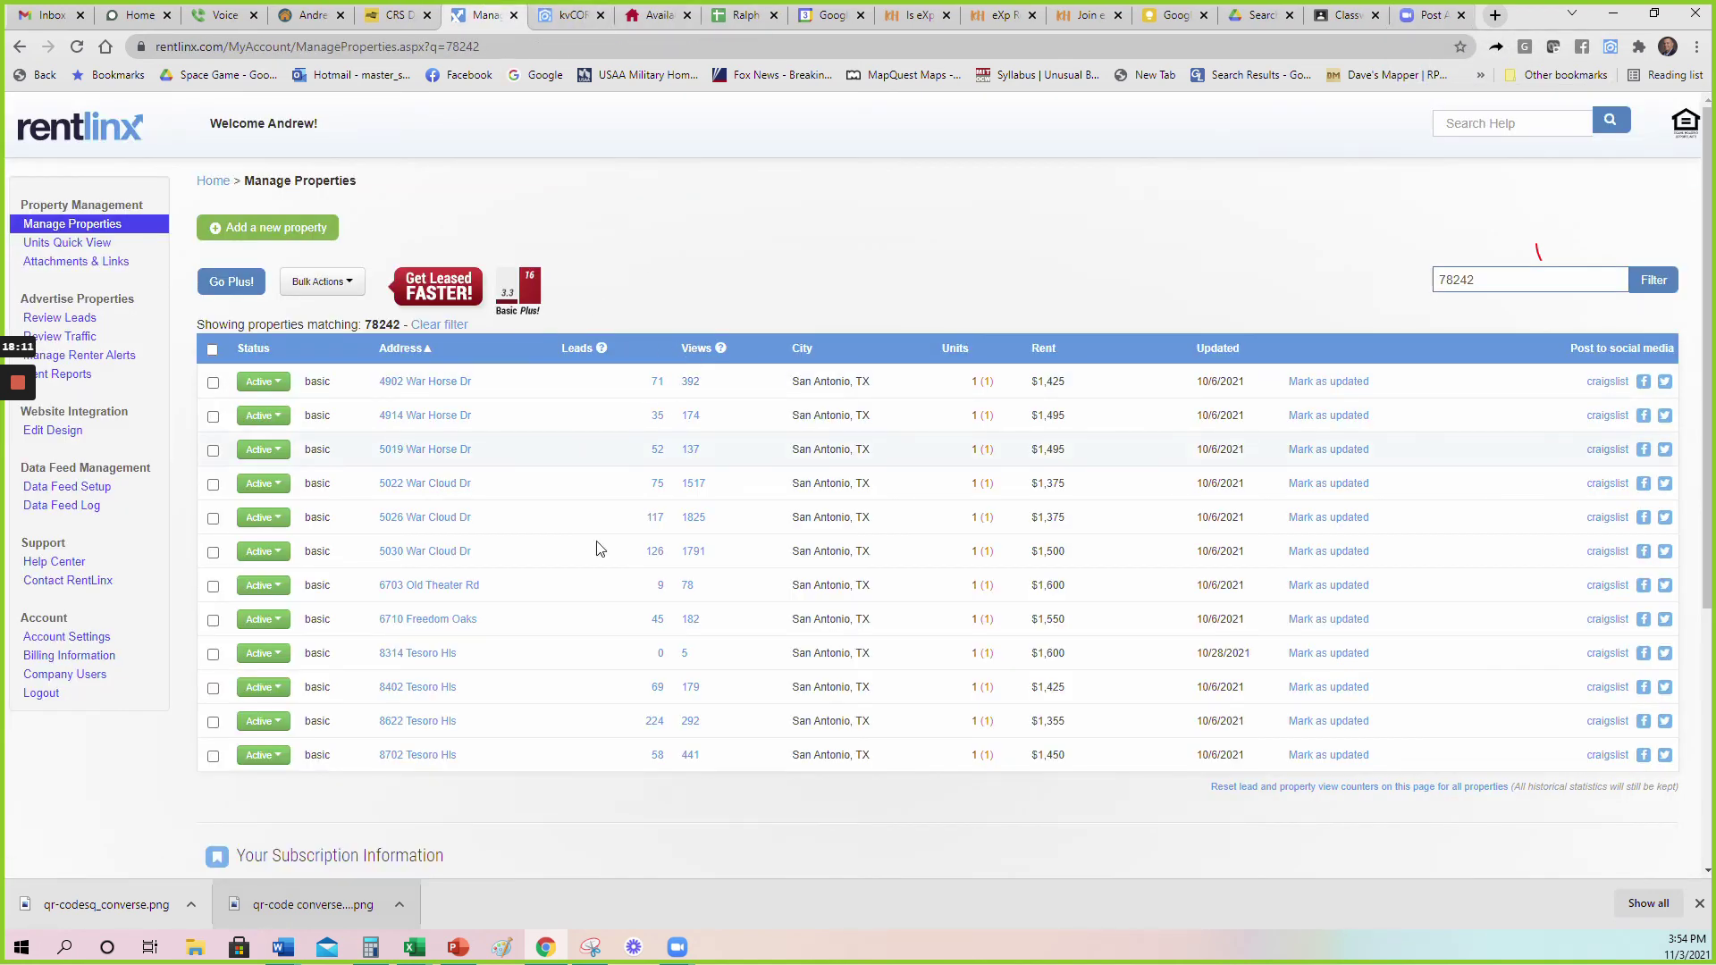
pyautogui.click(565, 17)
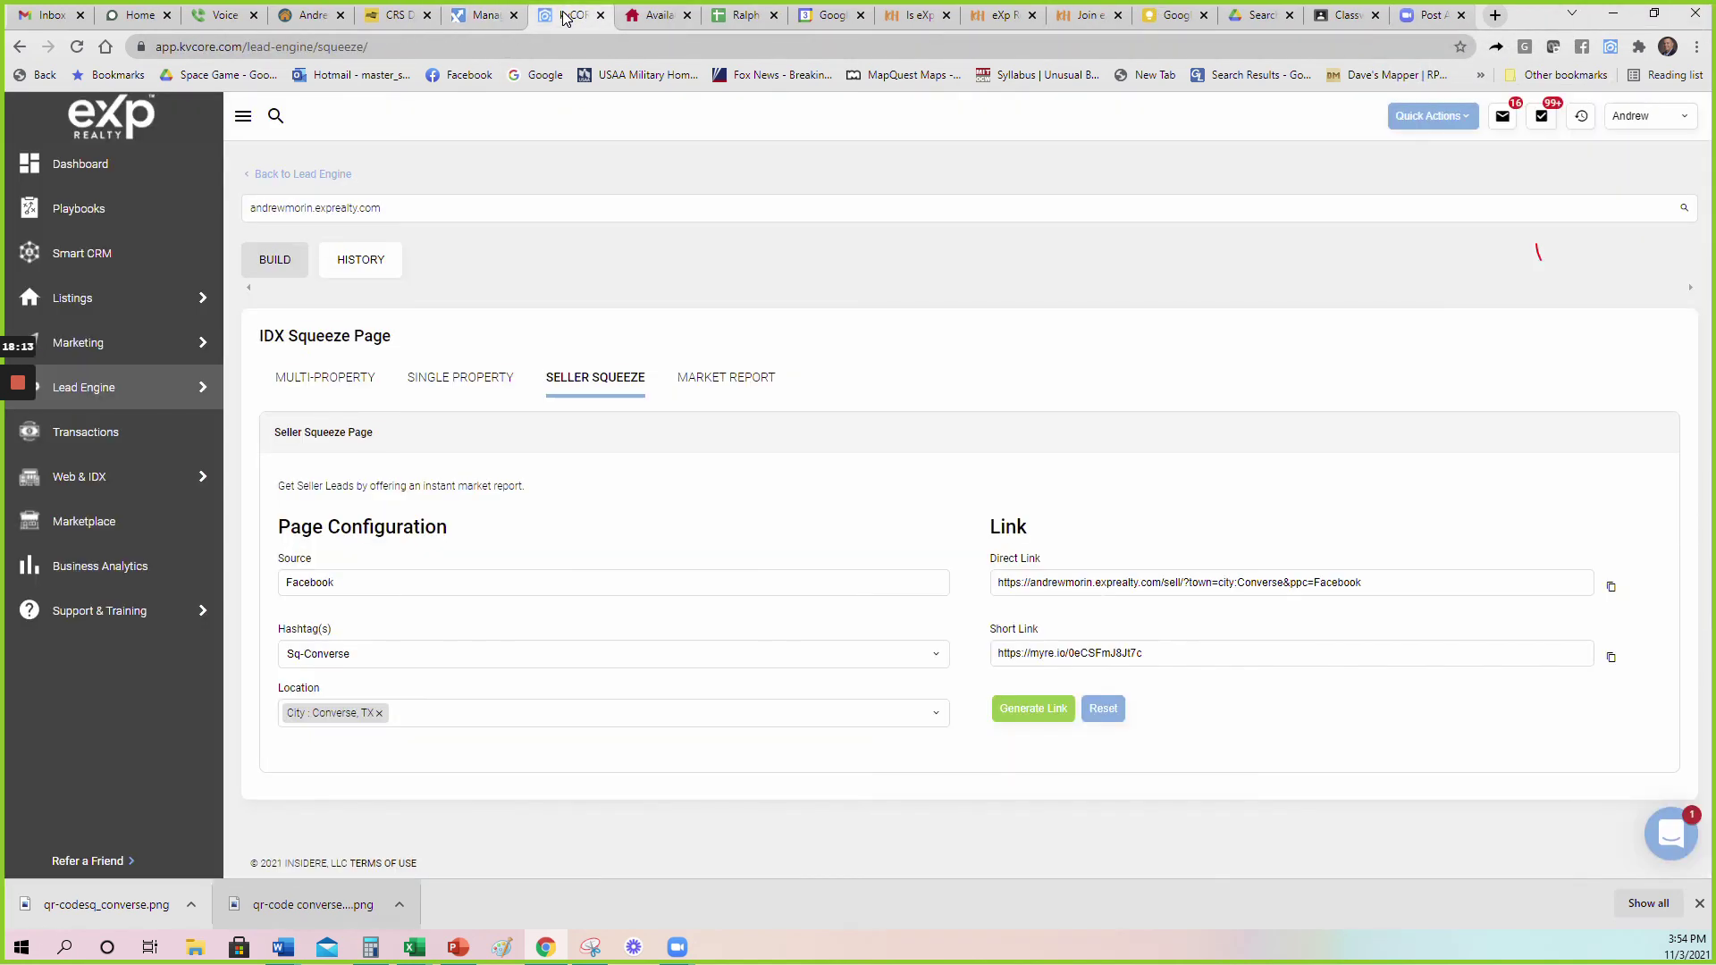
# Change the Seller Squeeze location to San Antonio, TX, regenerate its links and copy the short link.
pyautogui.click(379, 713)
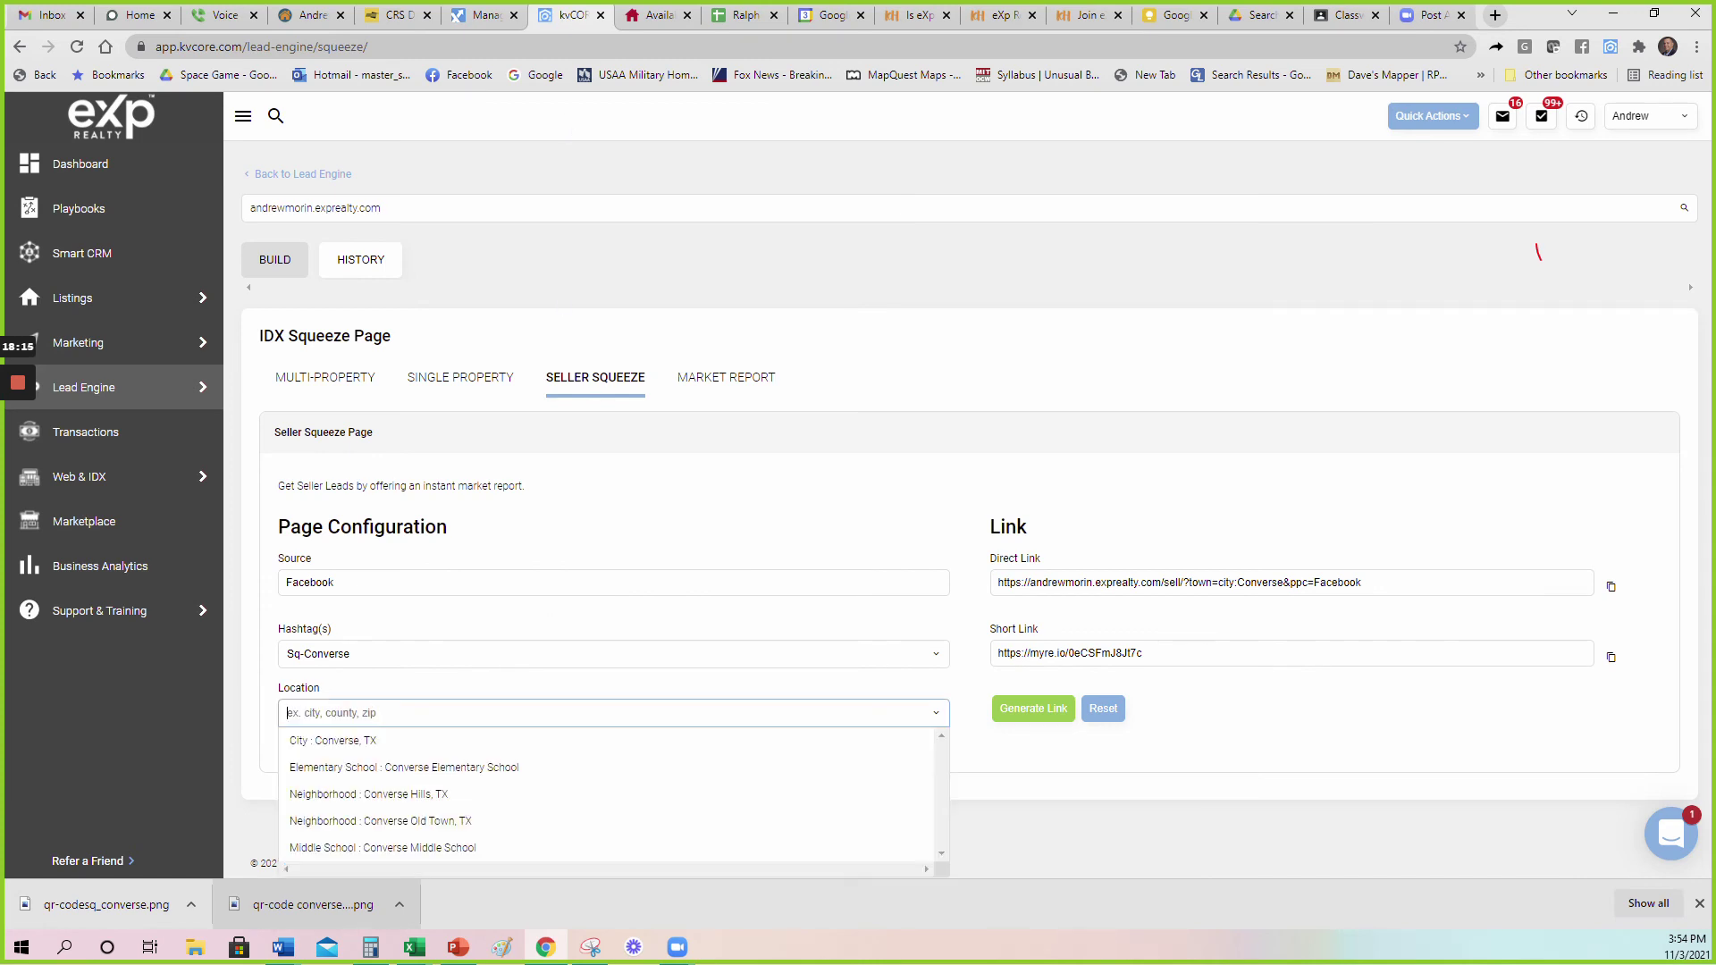
pyautogui.write('san antonio')
pyautogui.click(397, 740)
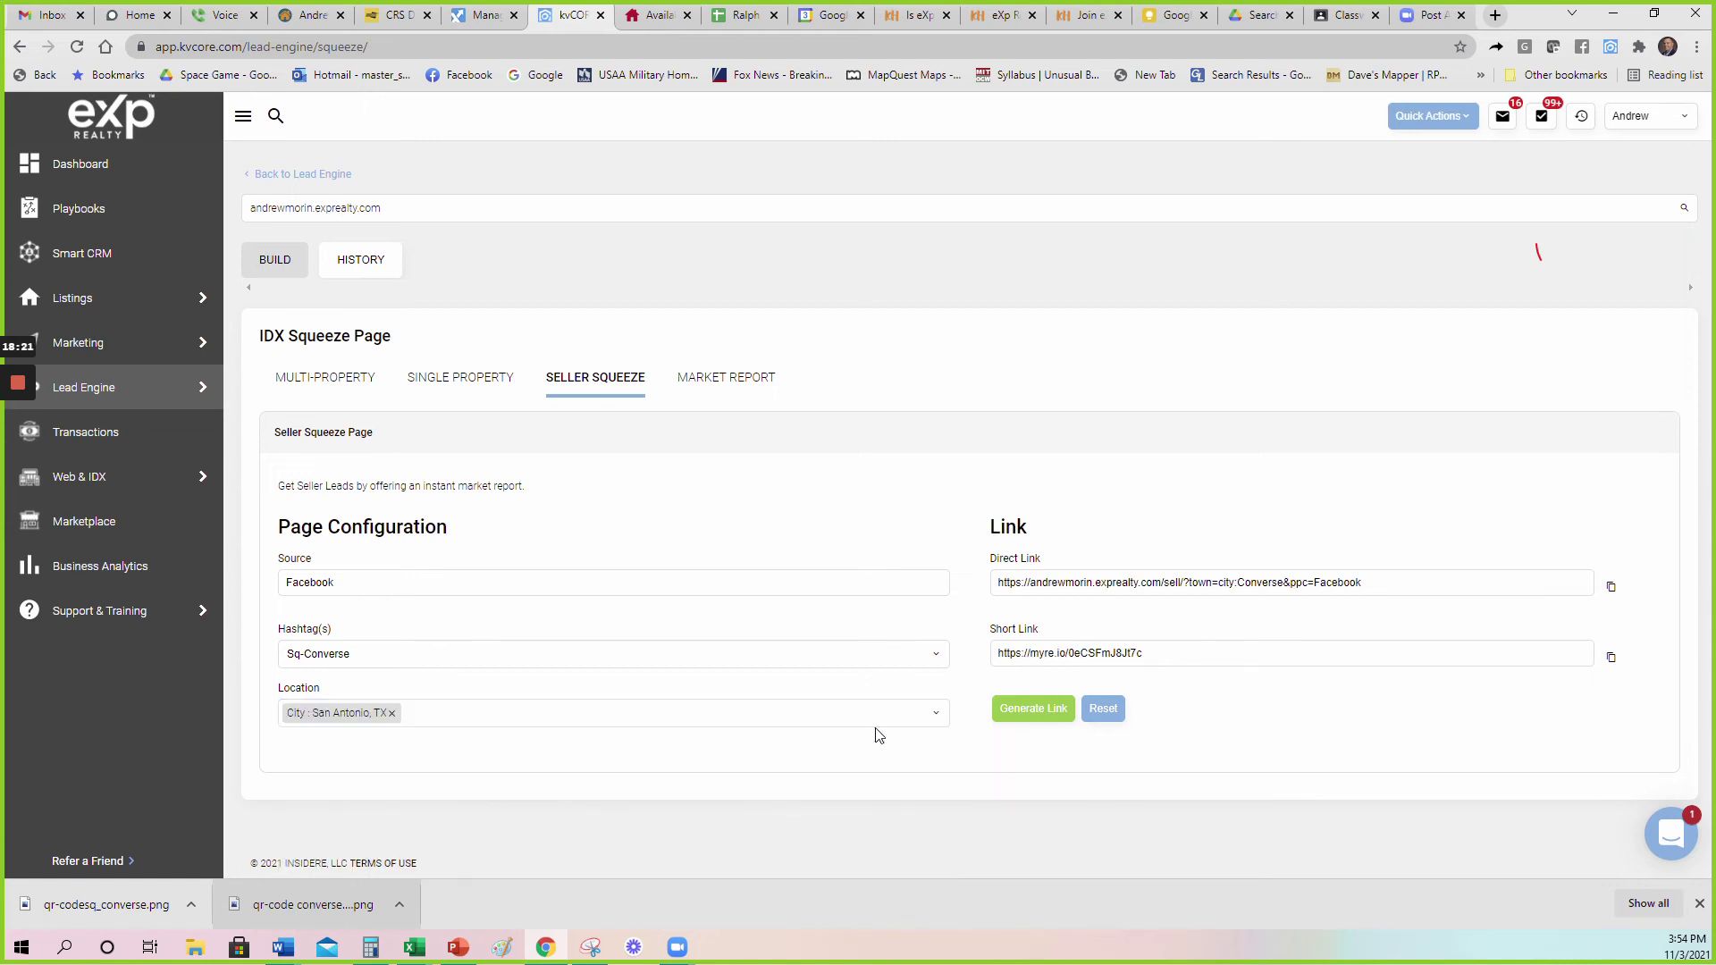
pyautogui.click(1033, 708)
pyautogui.click(1611, 658)
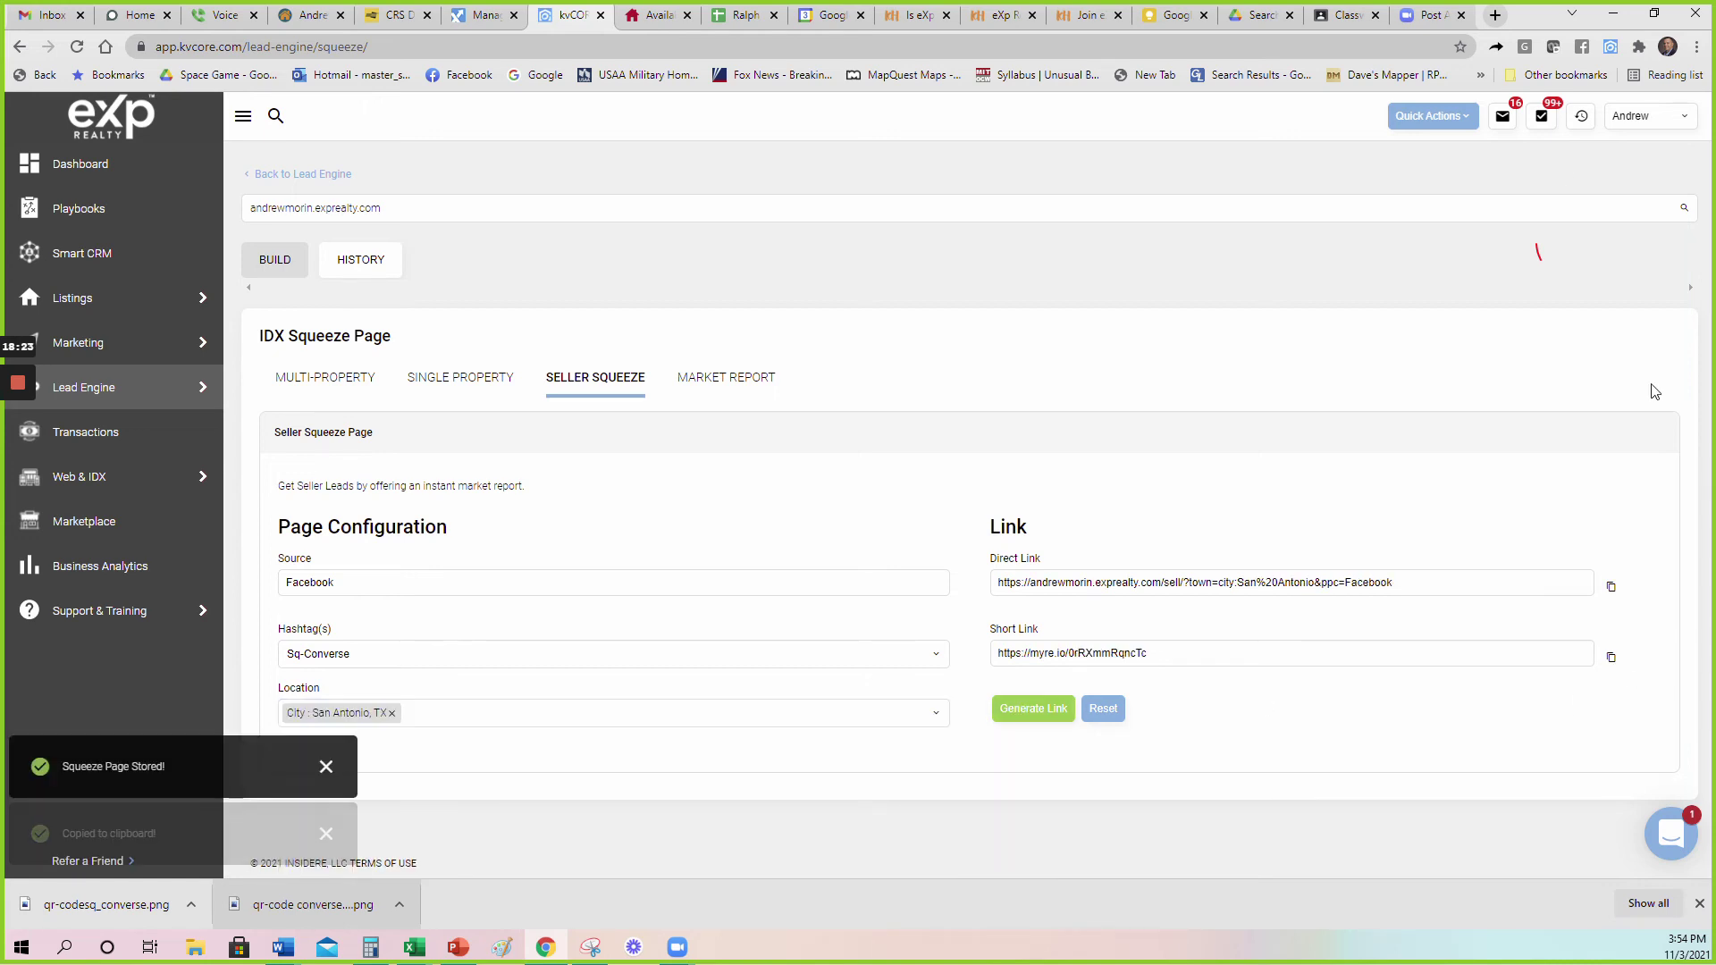
pyautogui.click(1494, 15)
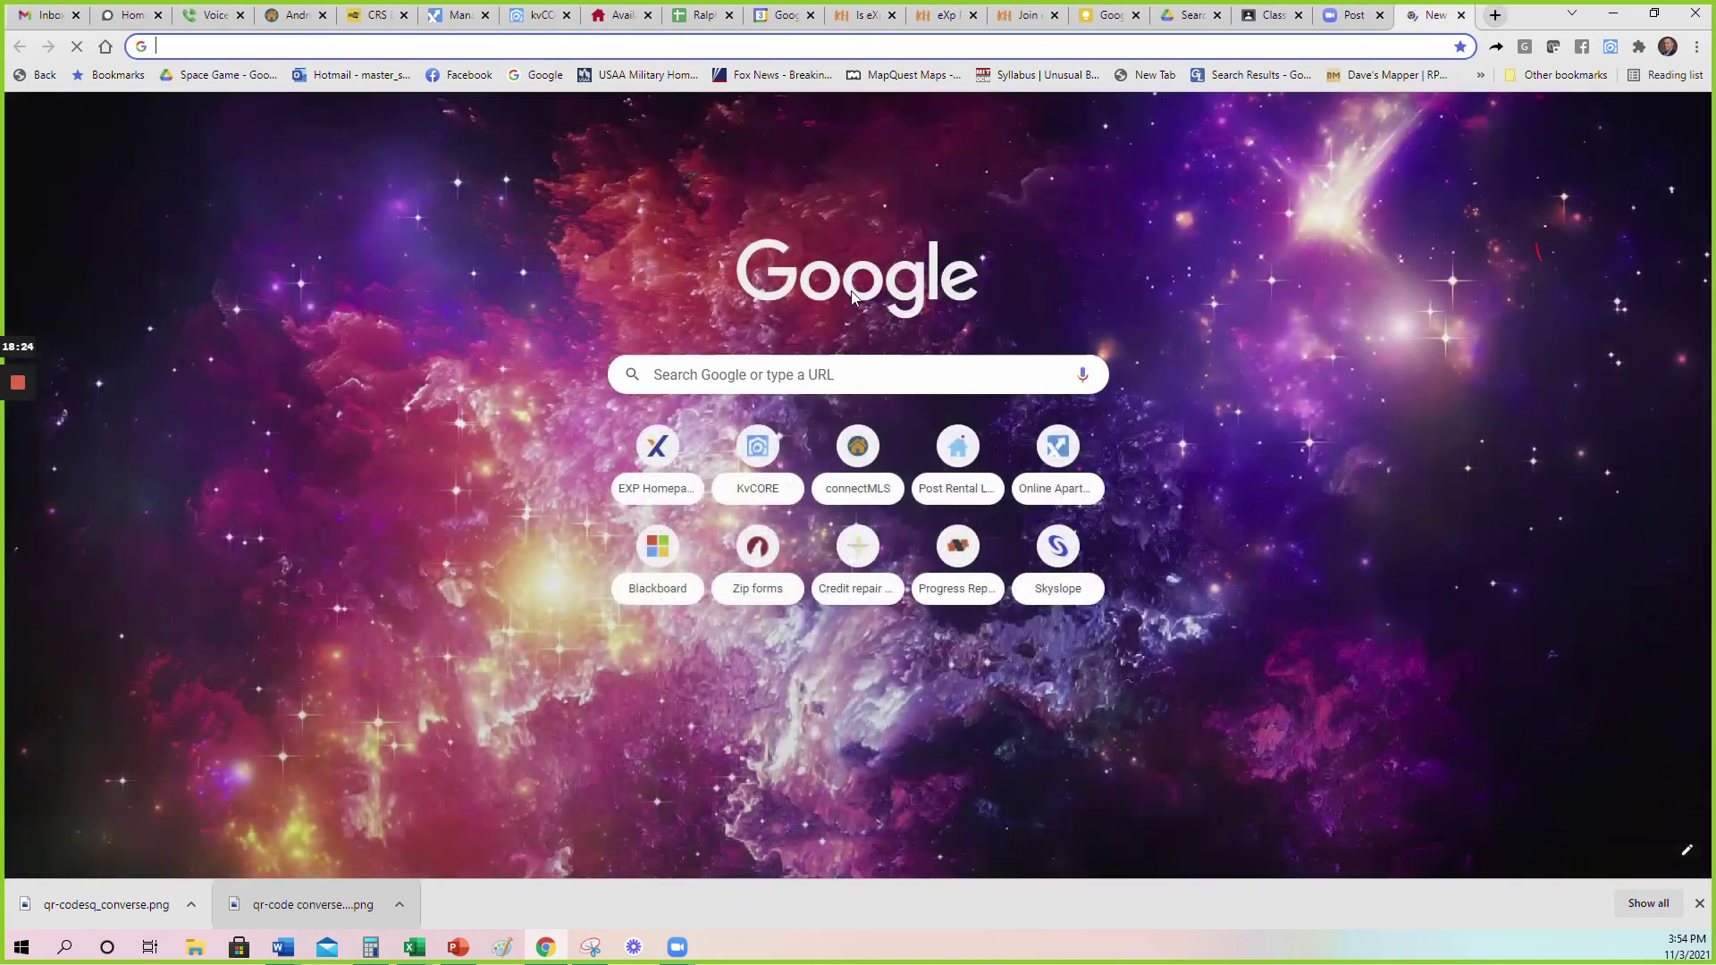
# Load the new short link to open the San Antonio home-value page, then return to Document1.
pyautogui.hotkey('ctrl', 'v')
pyautogui.press('Return')
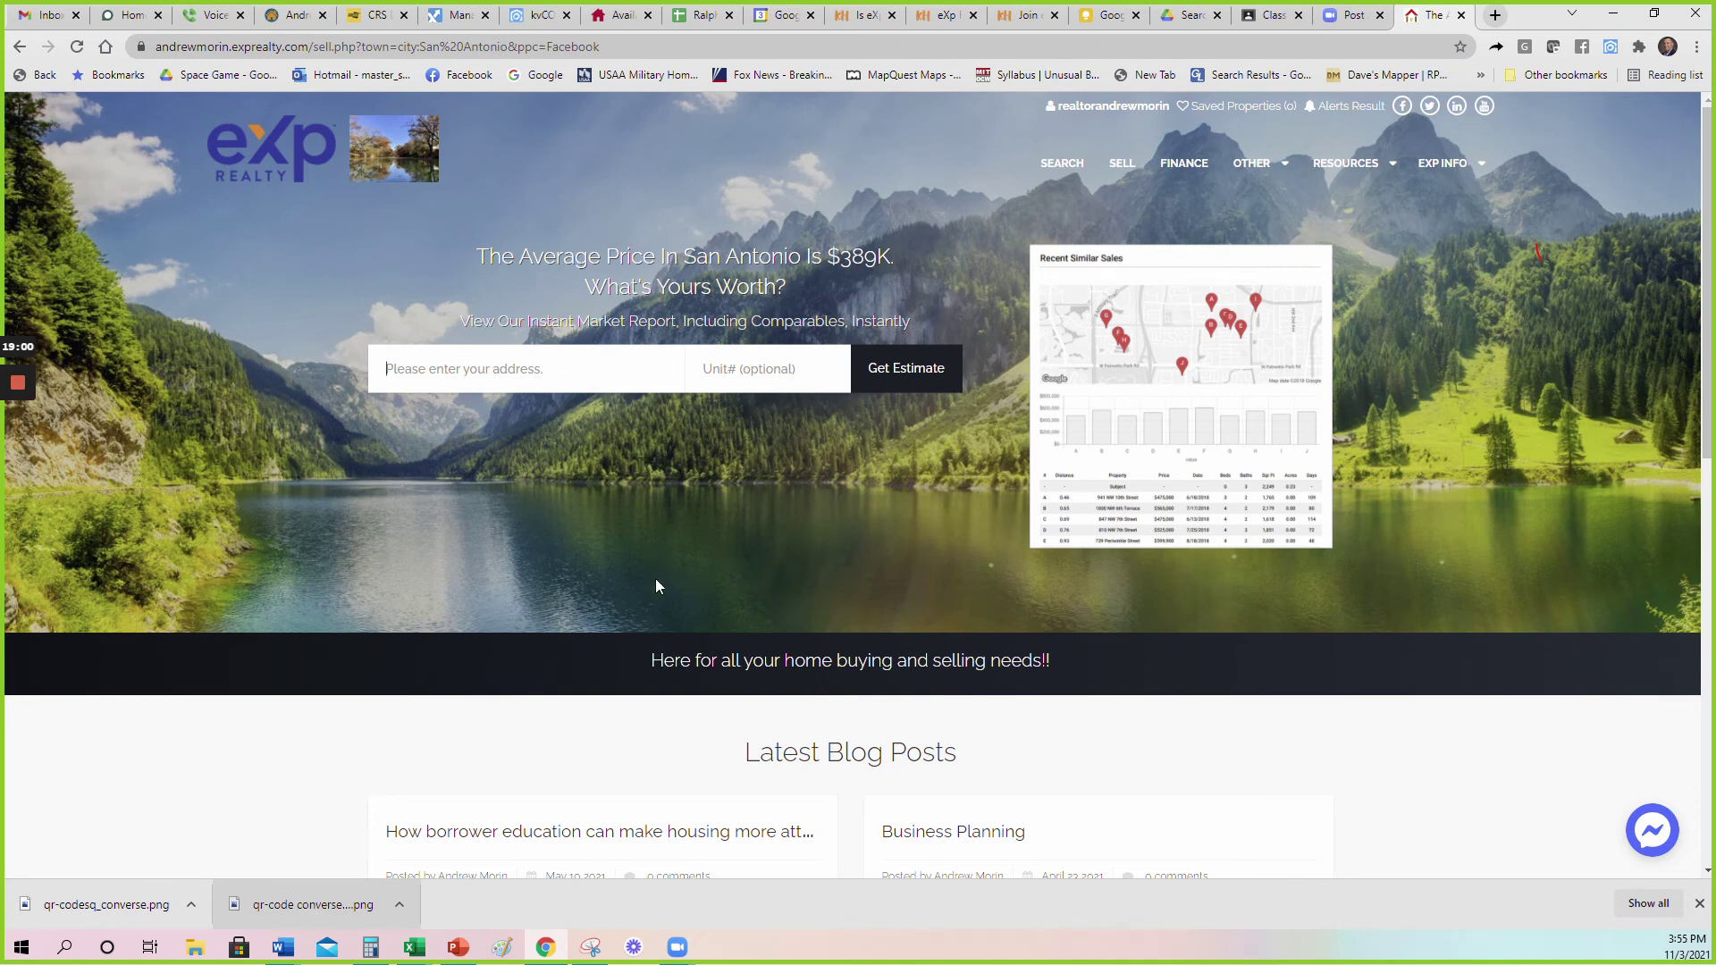
pyautogui.moveTo(282, 947)
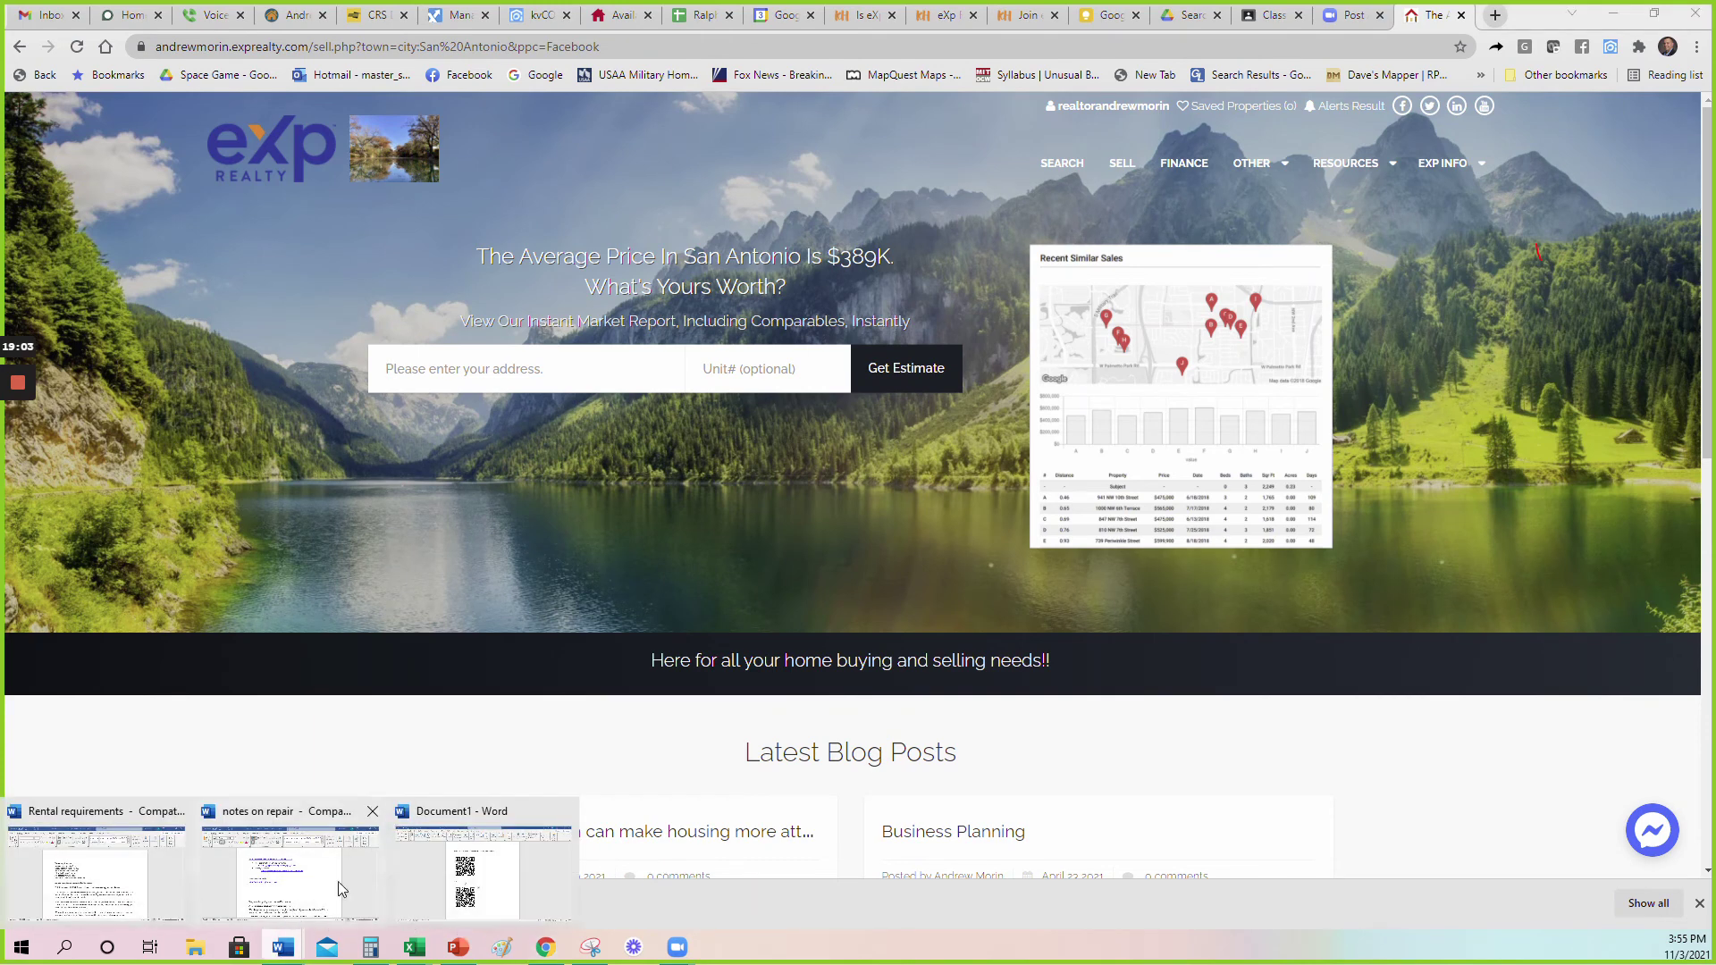
pyautogui.click(452, 894)
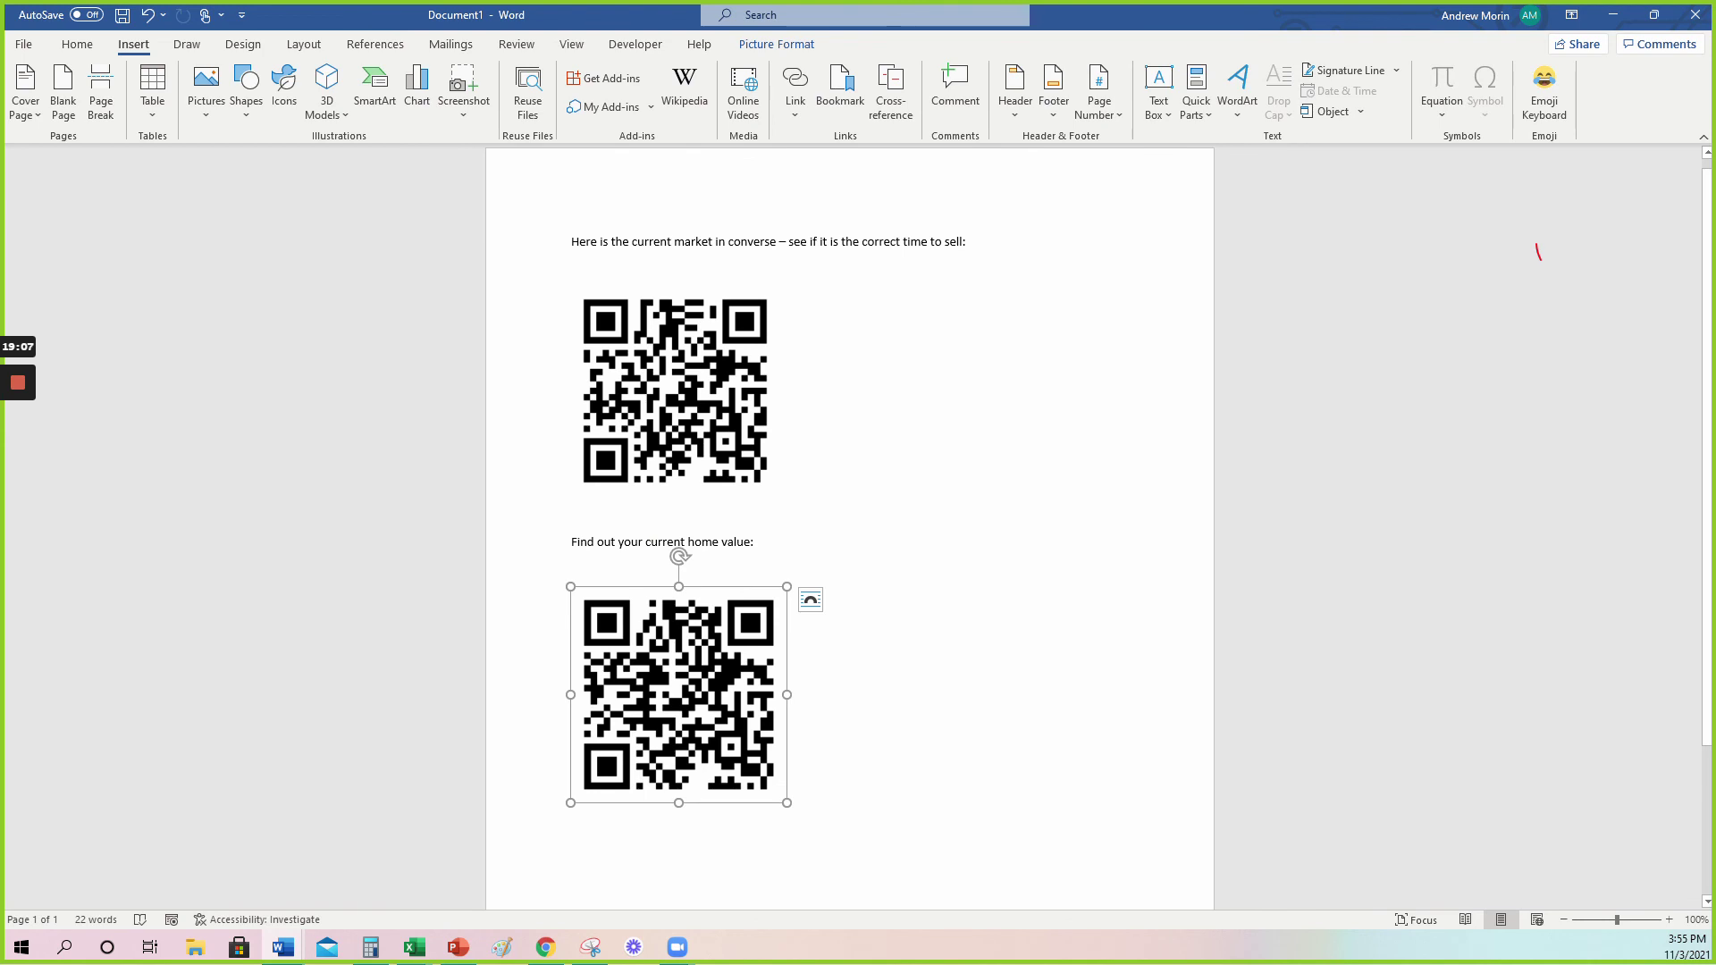
pyautogui.scroll(-4, 849, 527)
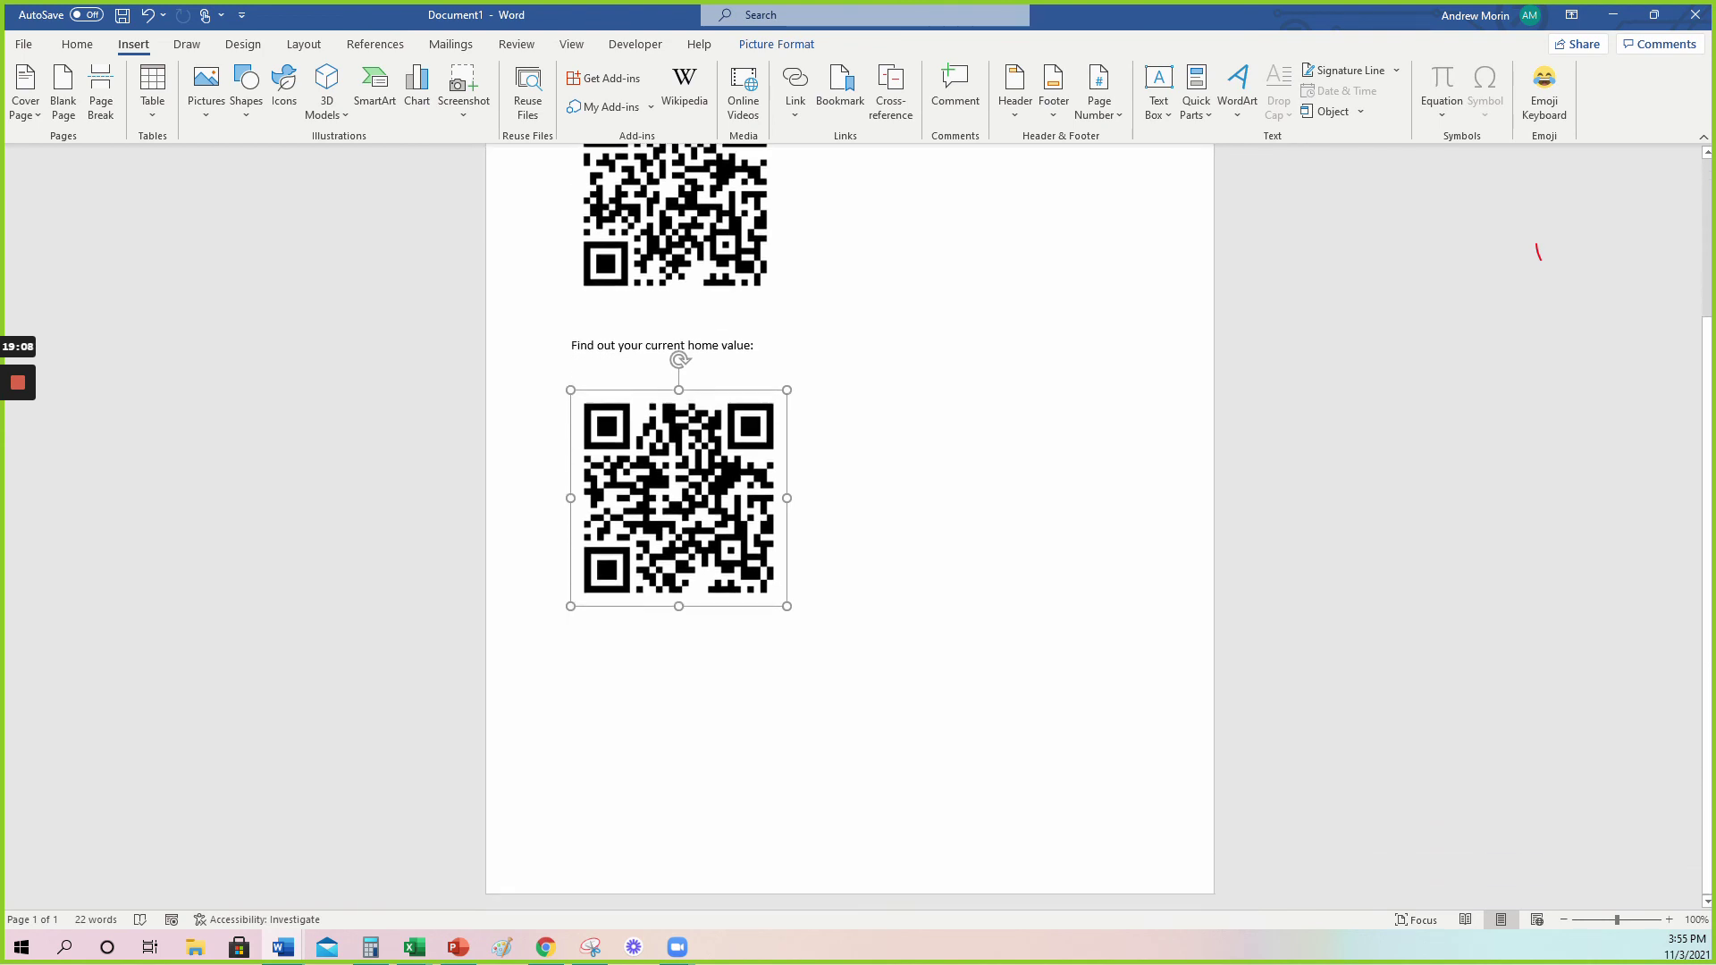
pyautogui.scroll(4, 849, 528)
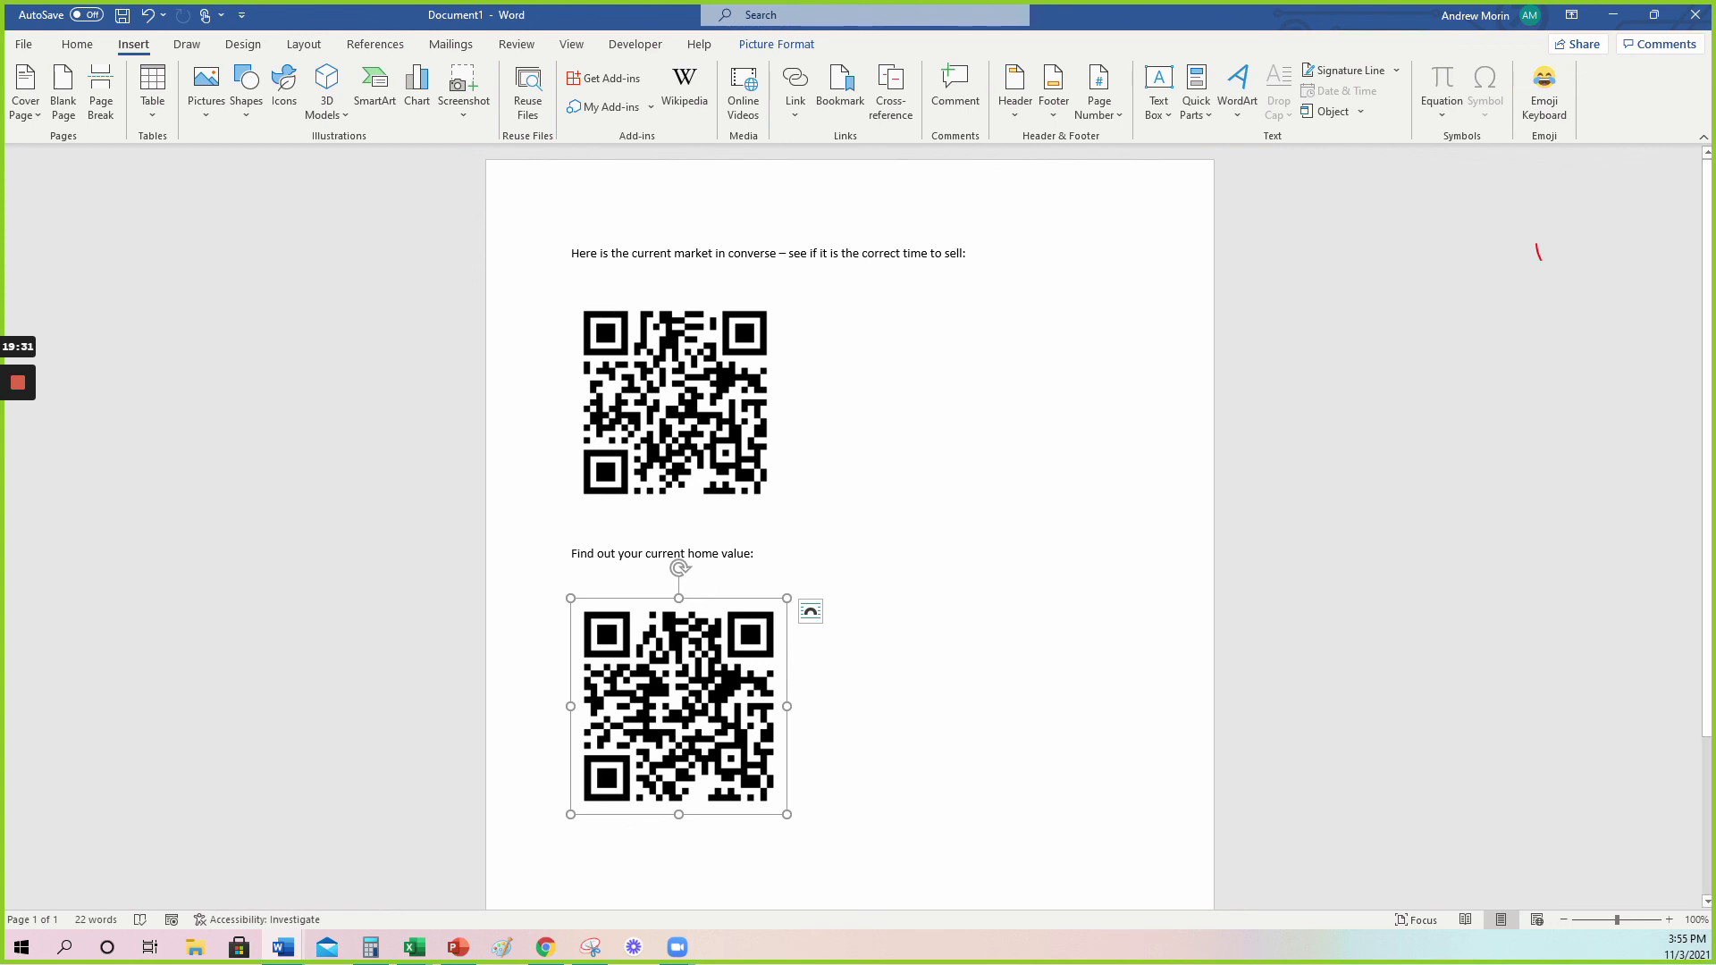
pyautogui.click(1538, 253)
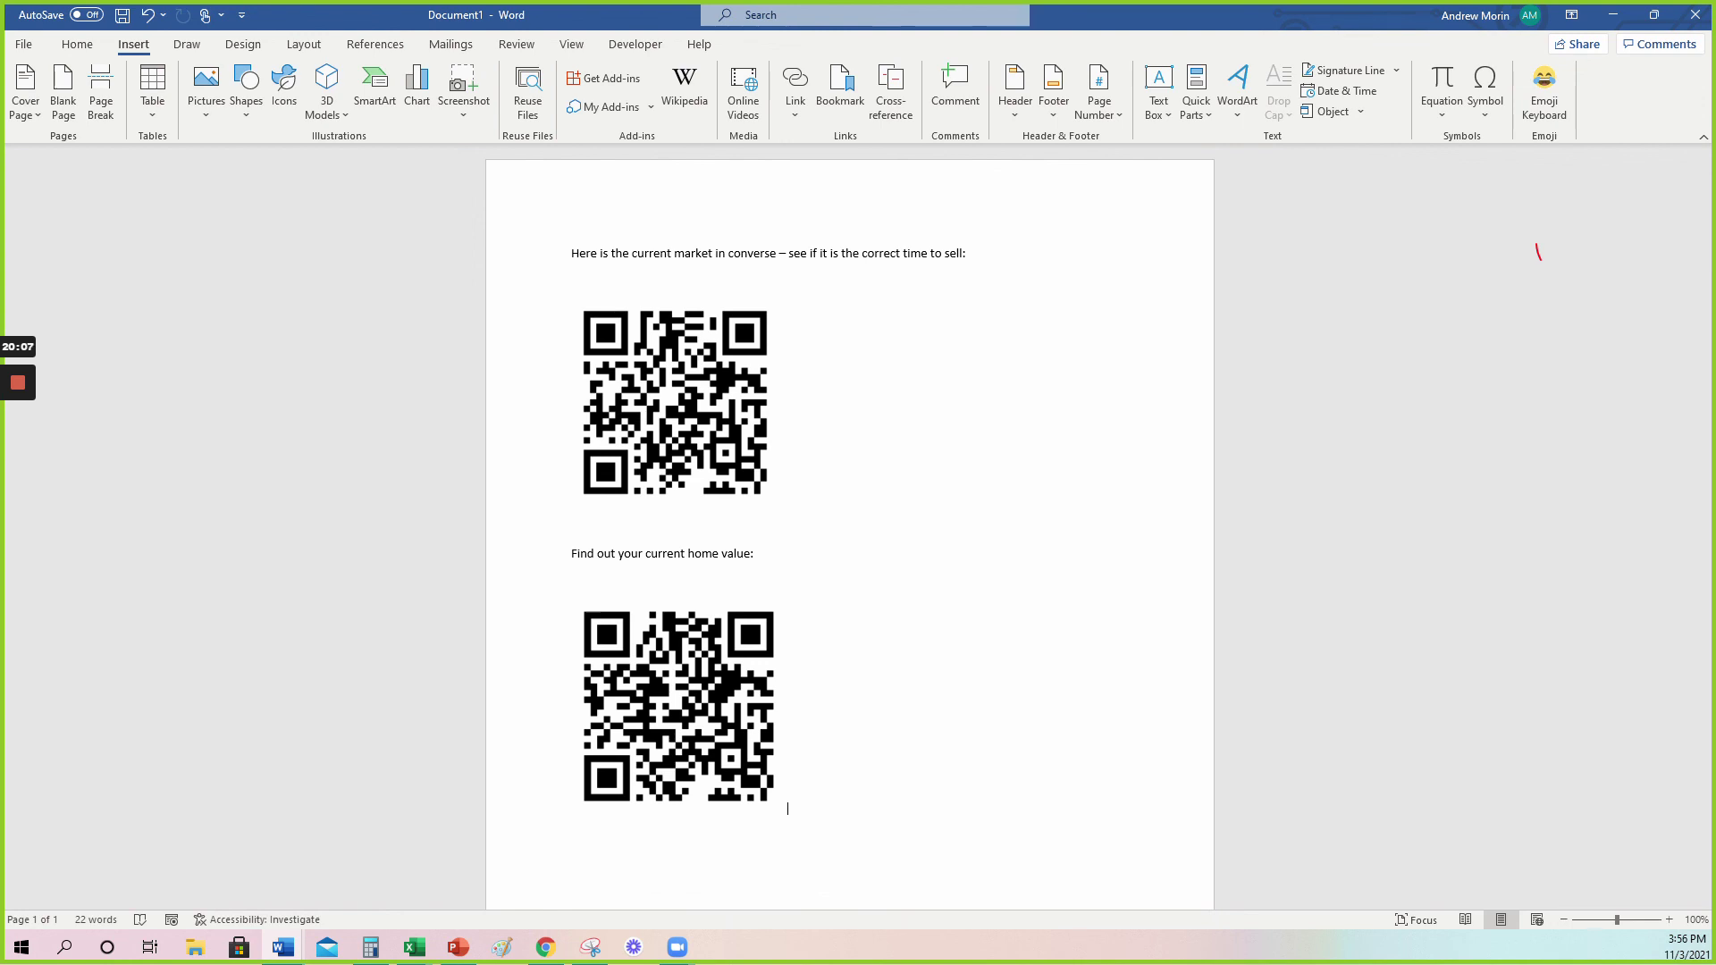
pyautogui.click(572, 580)
# In Chrome's kvCORE tab, switch the IDX Squeeze Page builder to its Single Property form.
pyautogui.click(542, 947)
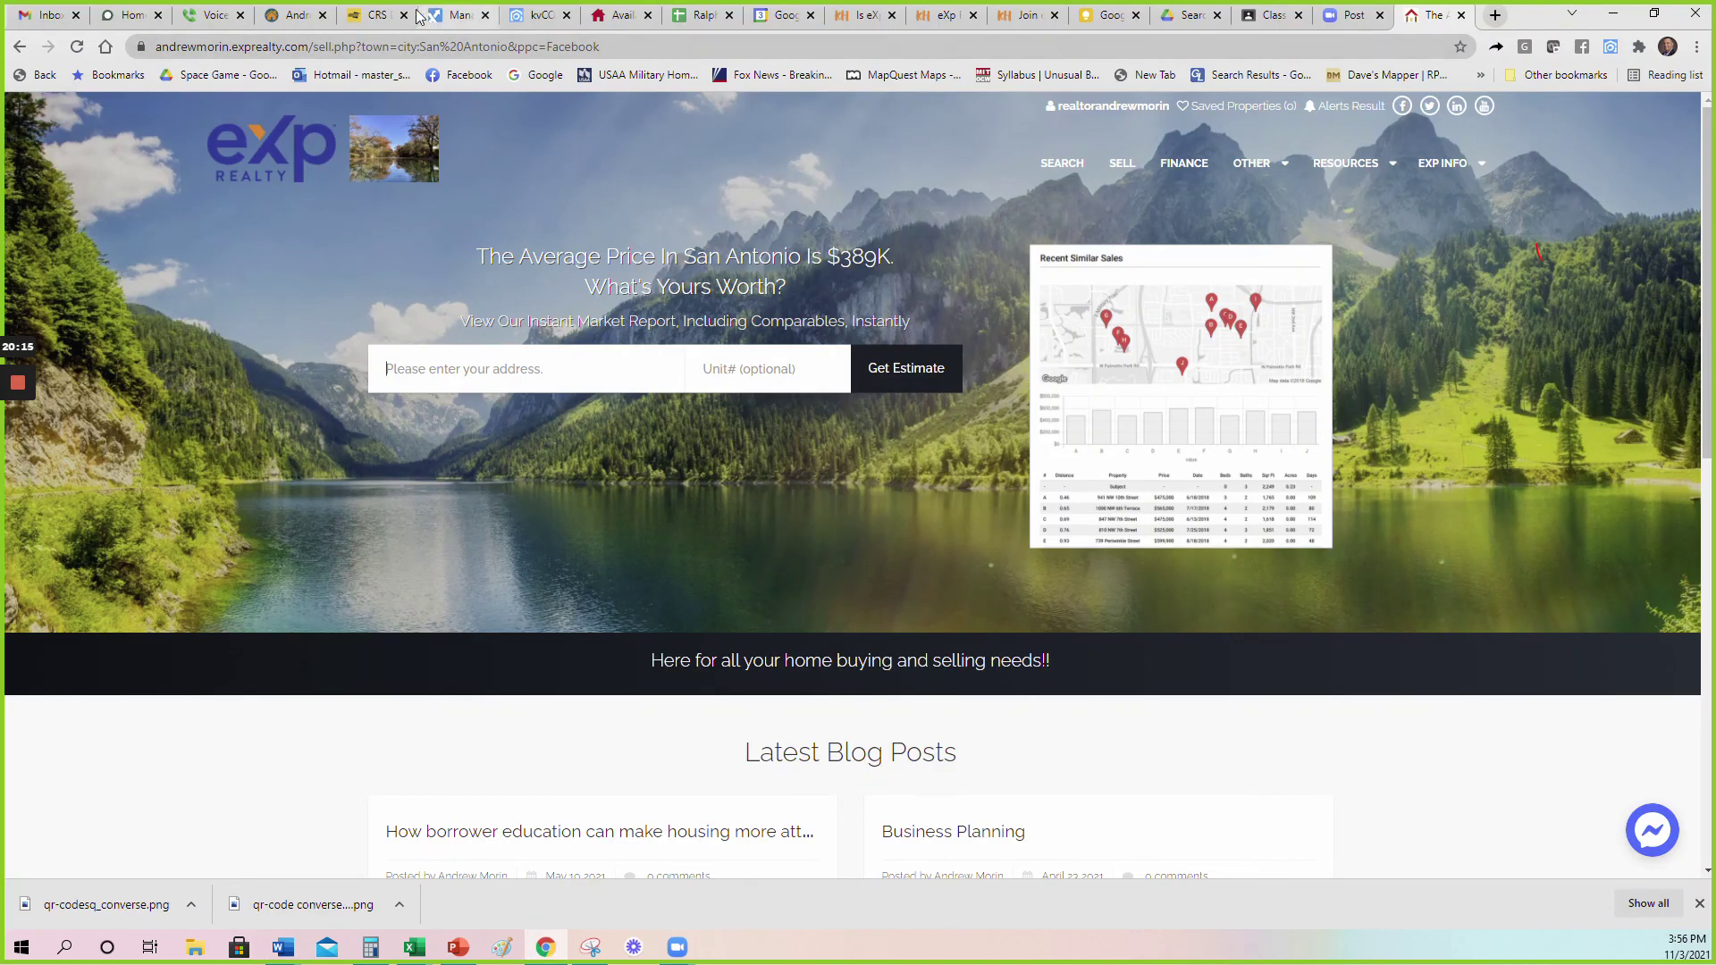
pyautogui.click(539, 15)
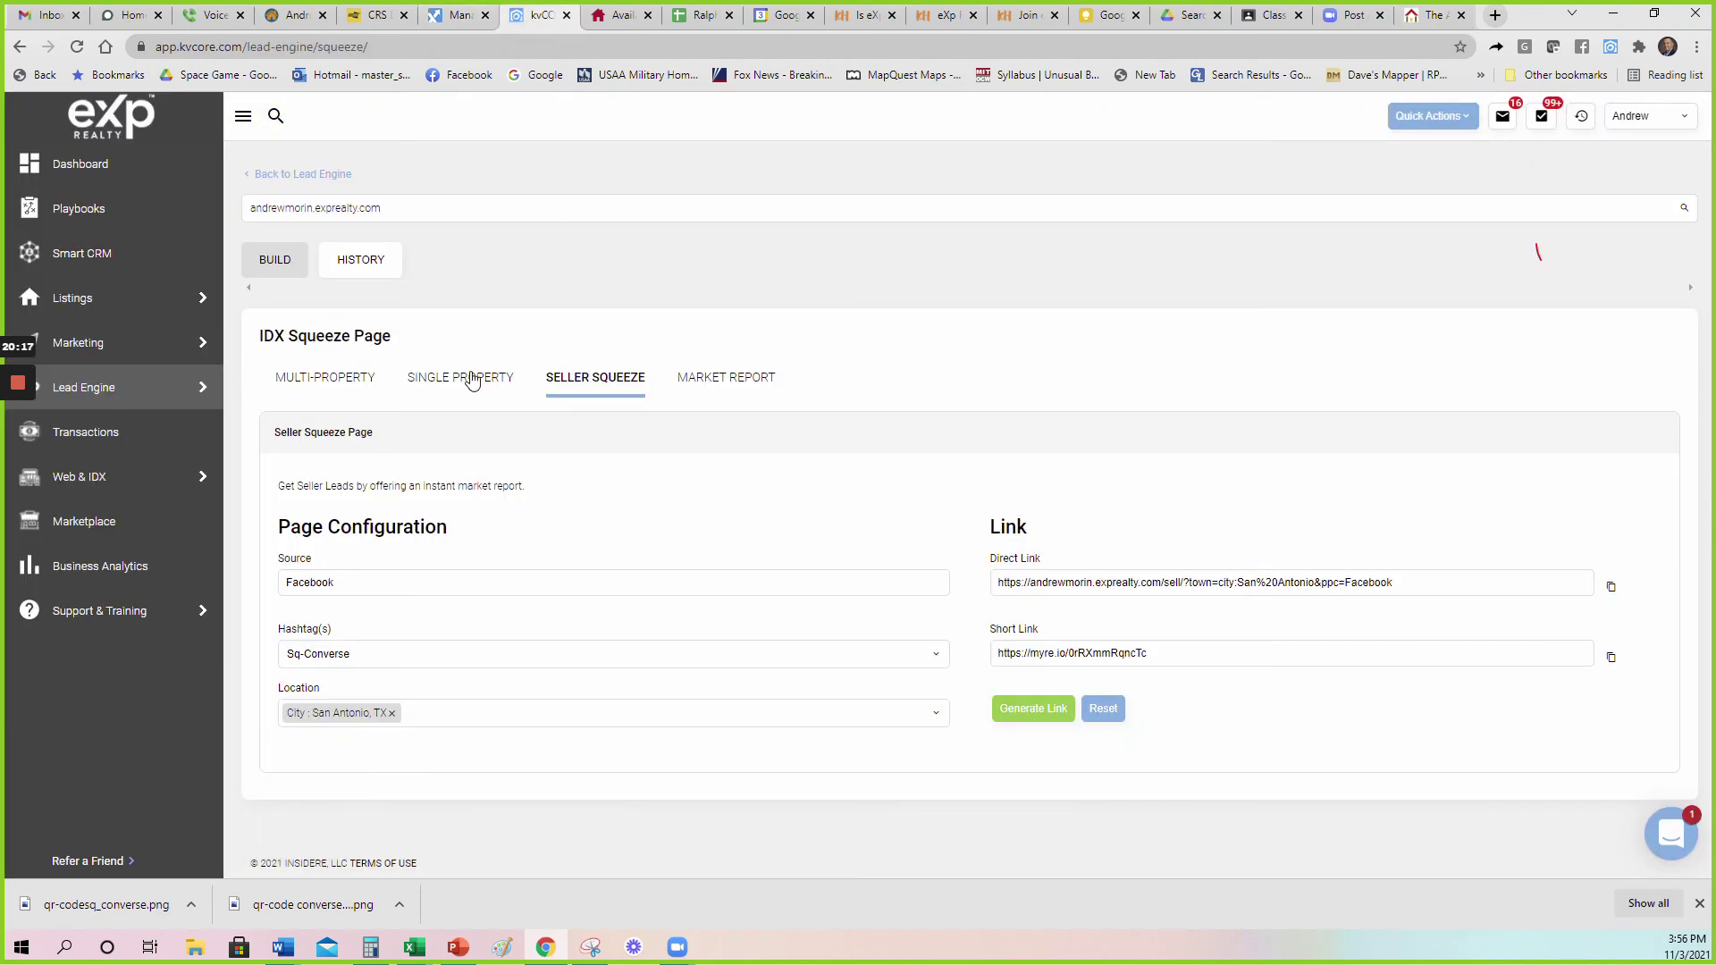
pyautogui.click(473, 376)
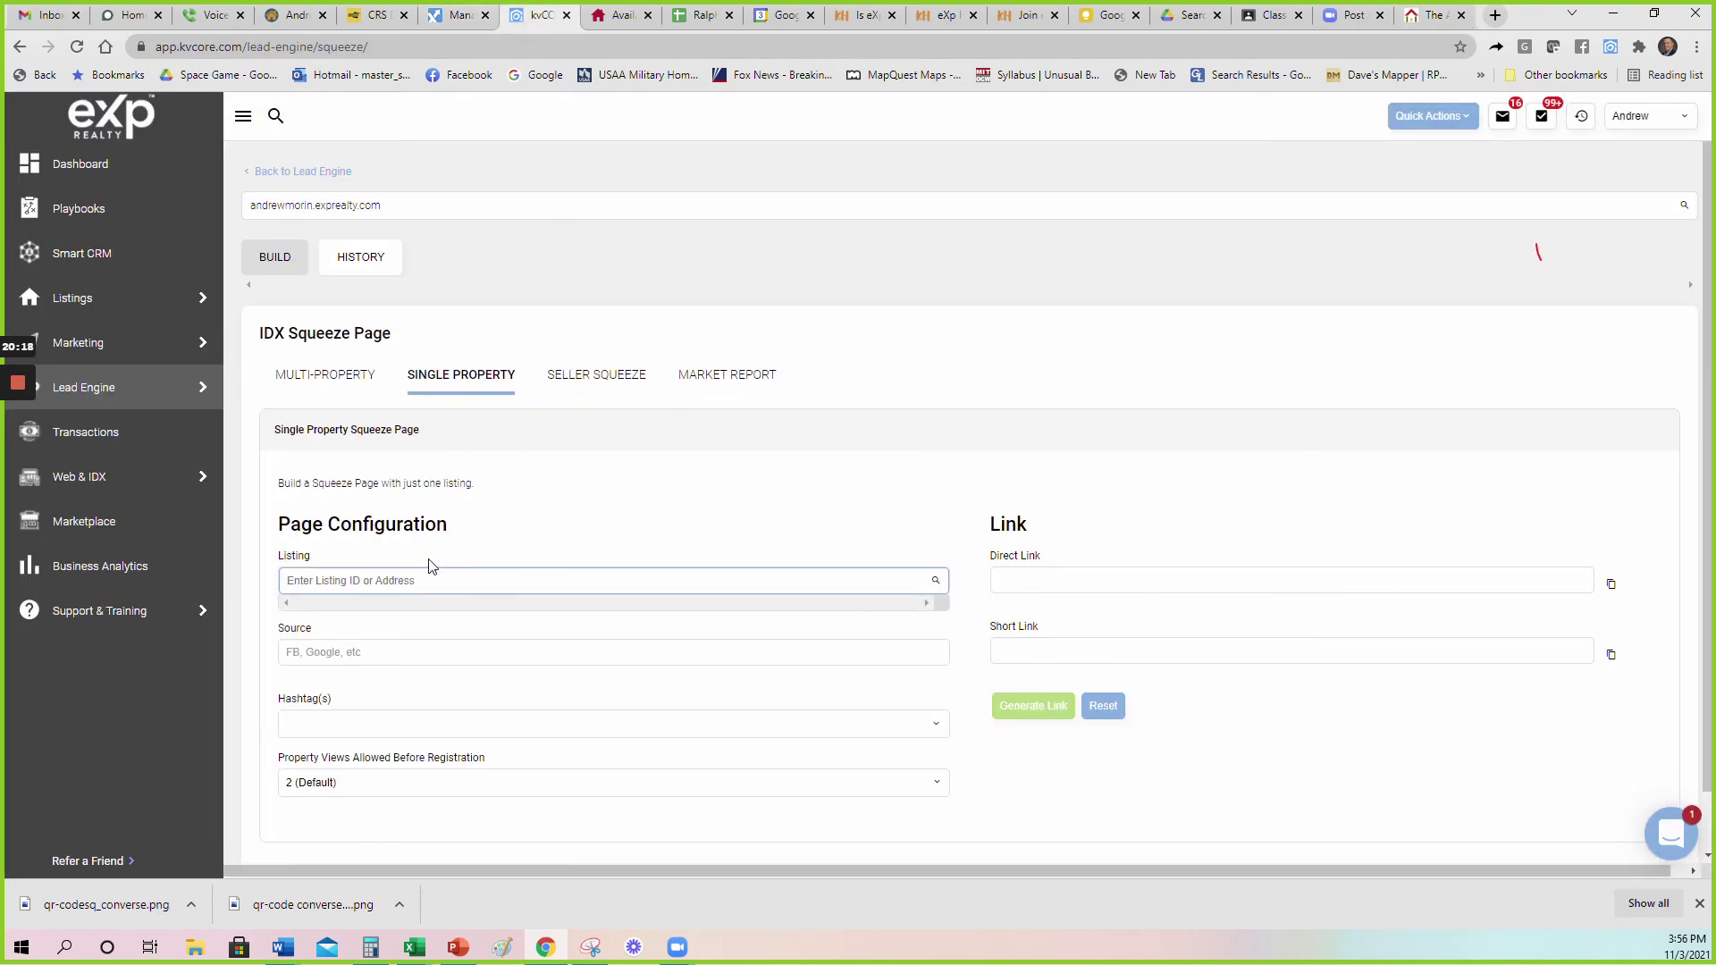
pyautogui.scroll(-1, 432, 567)
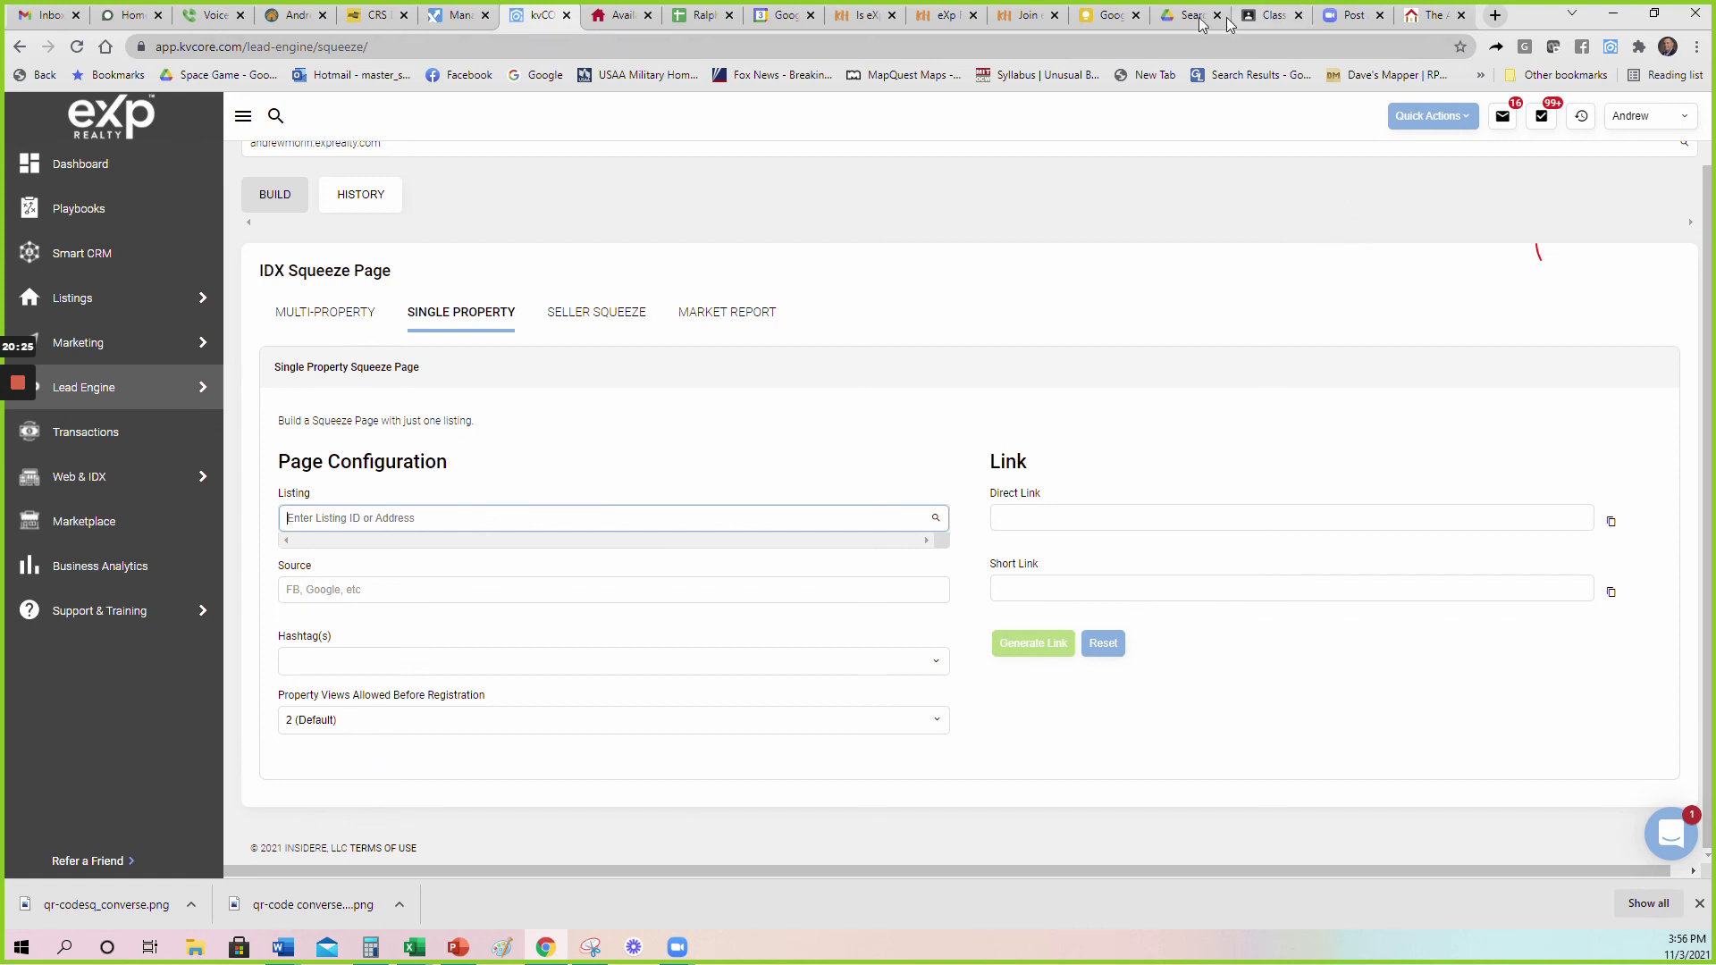
pyautogui.click(1293, 564)
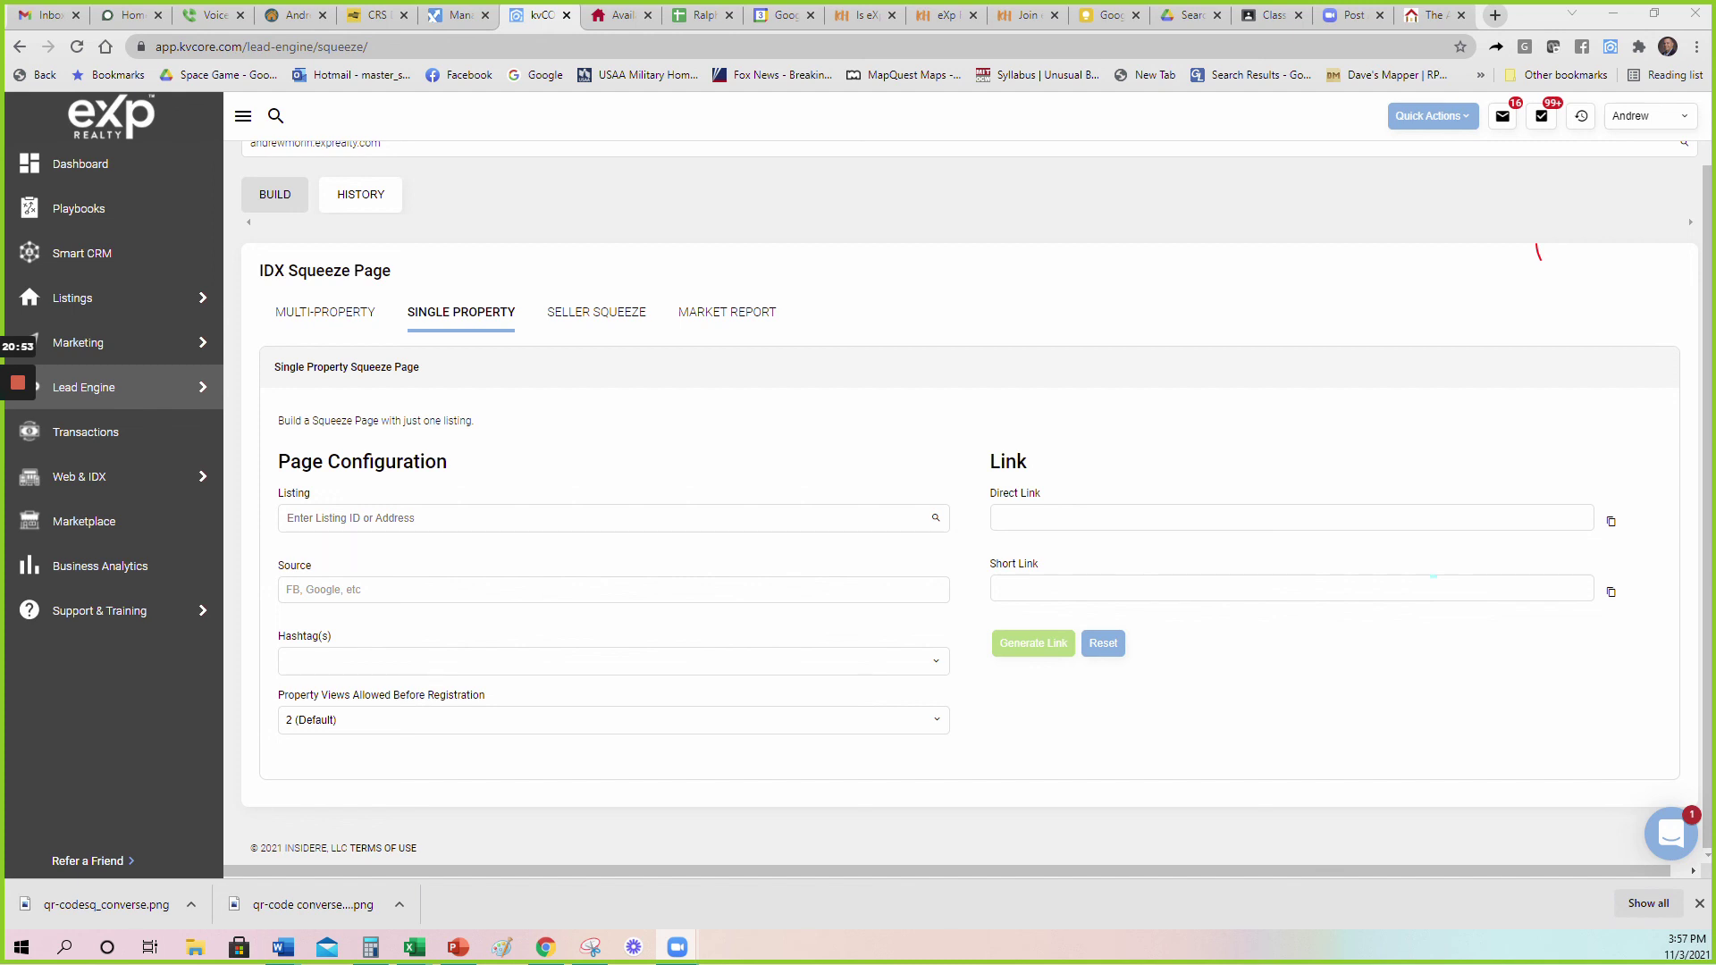
pyautogui.moveTo(18, 384)
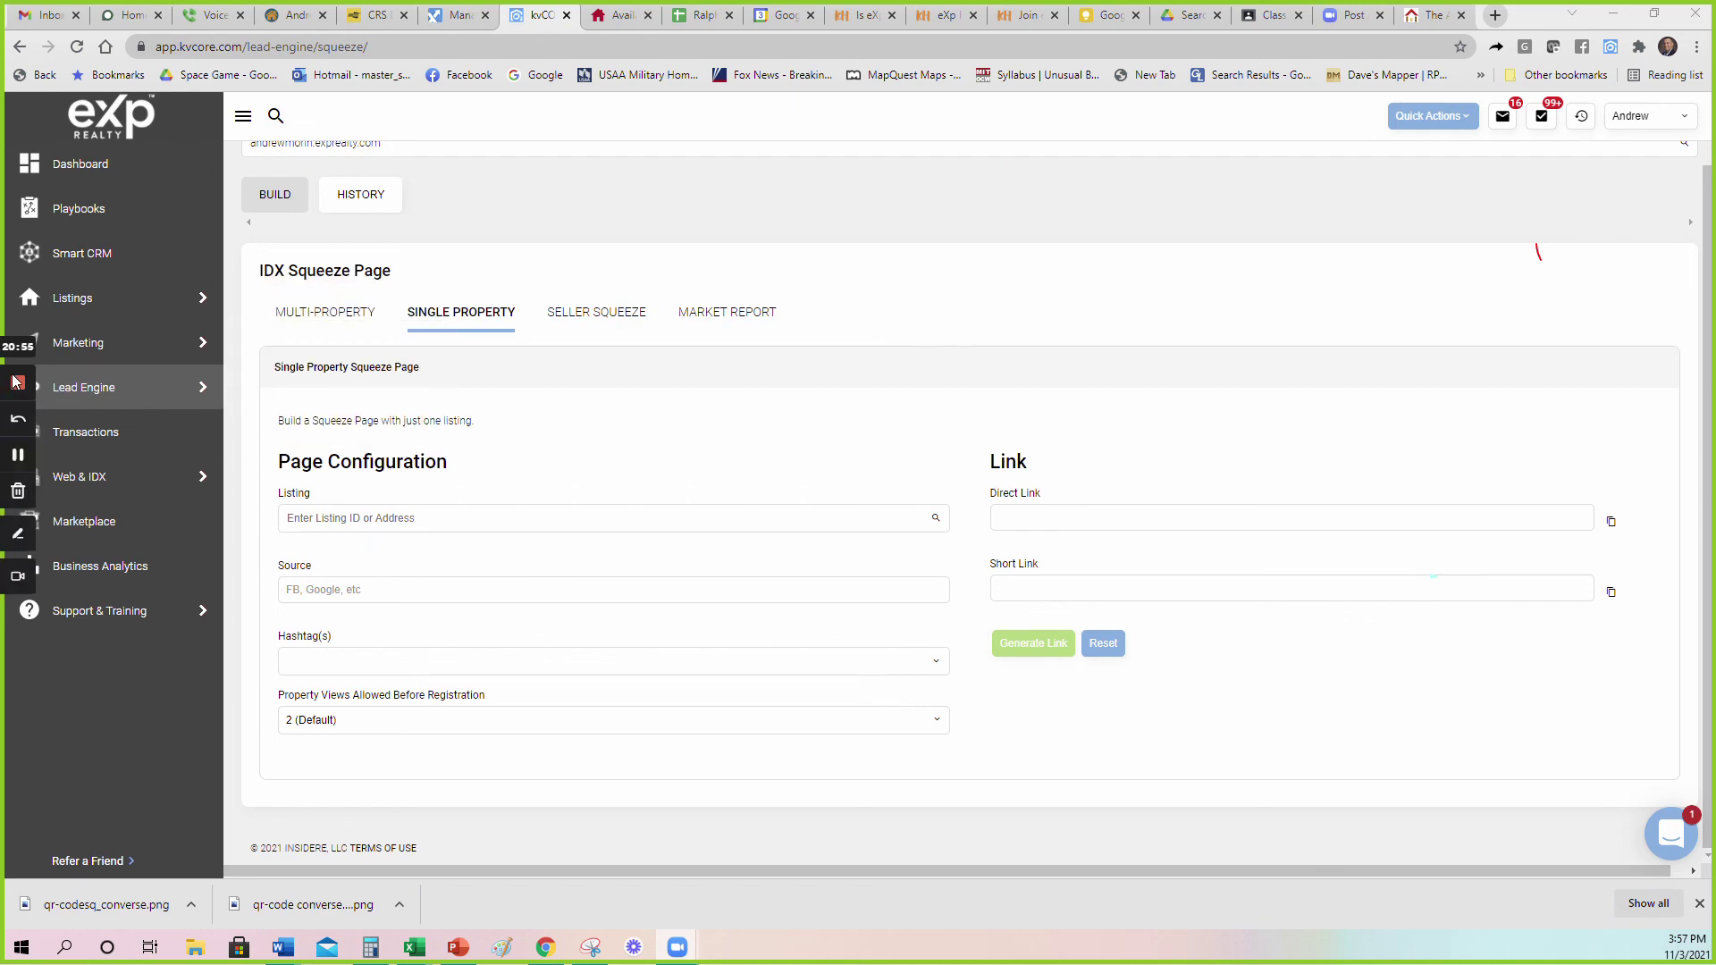